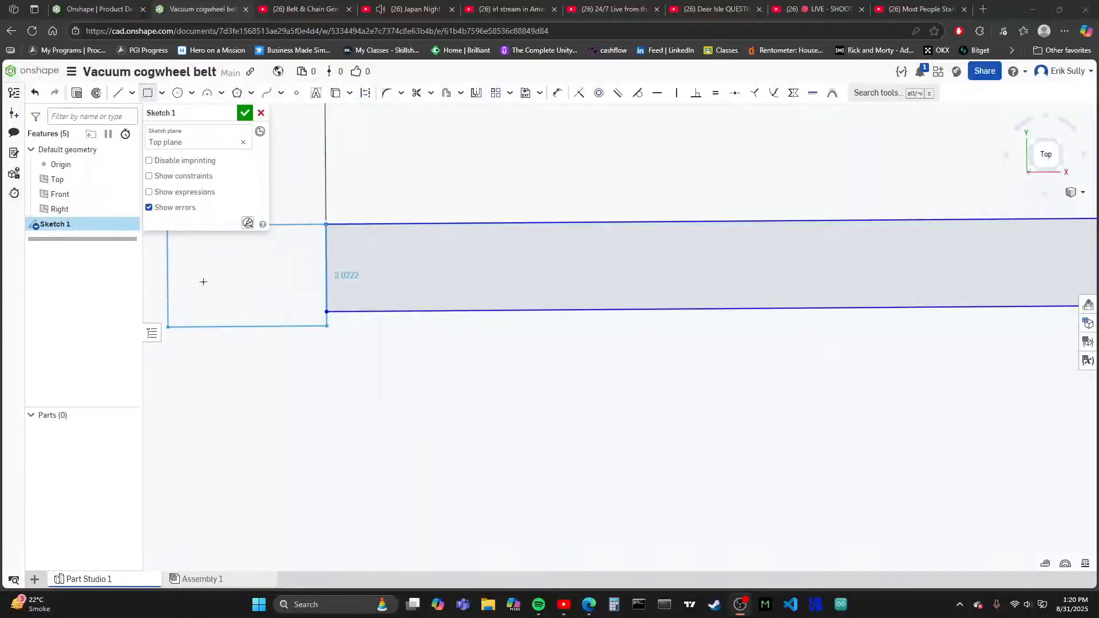
scroll(250, 331, "down", 4)
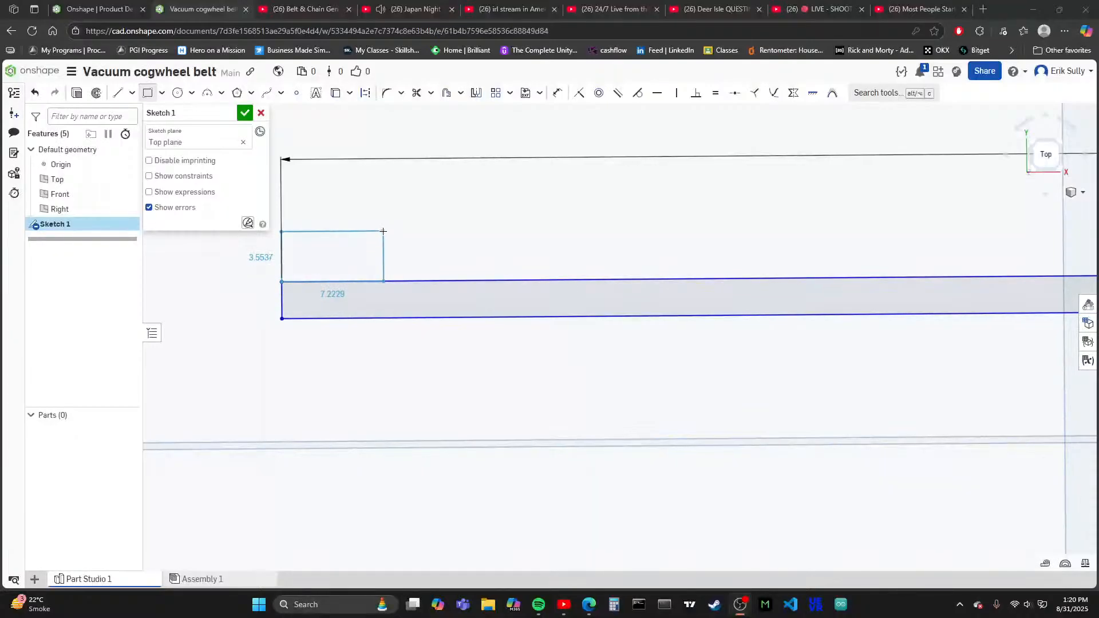
right_click(383, 231)
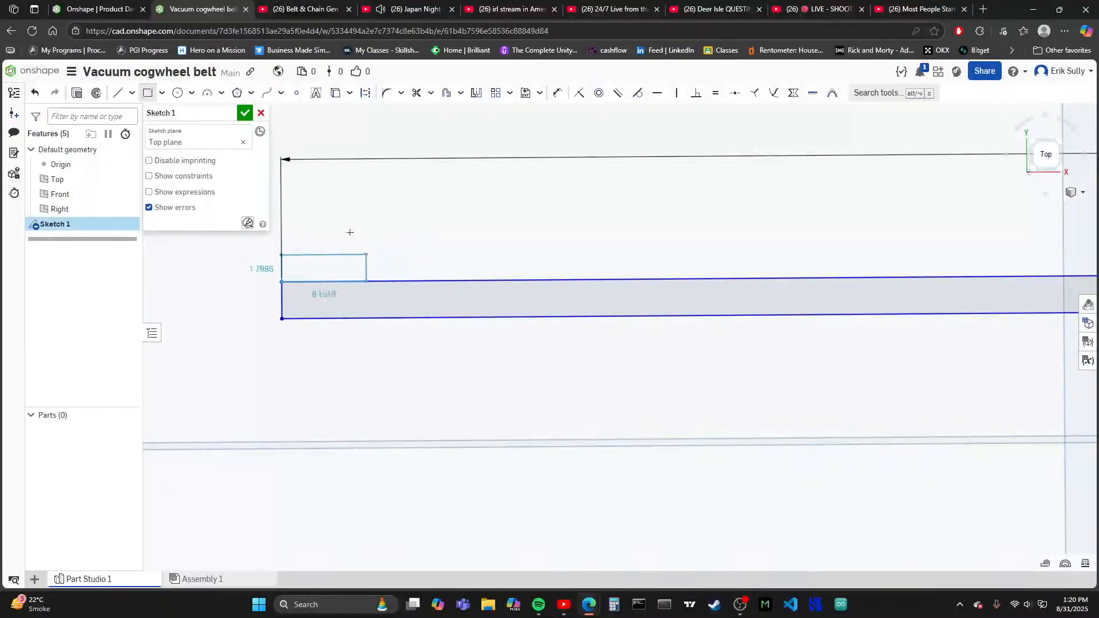
left_click(390, 219)
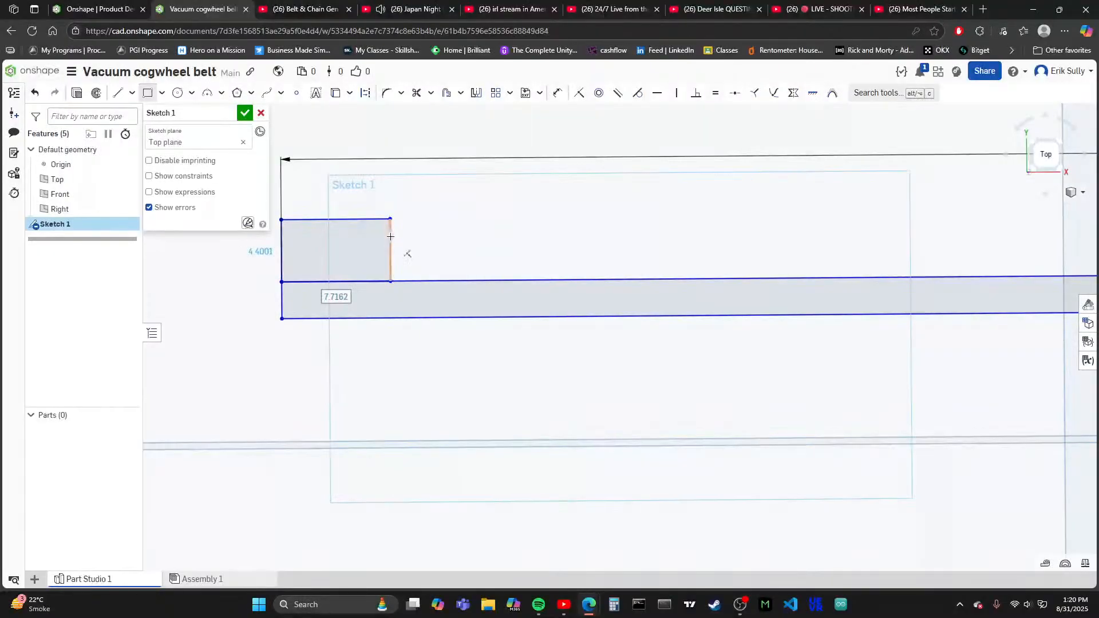
key("ctrl+z")
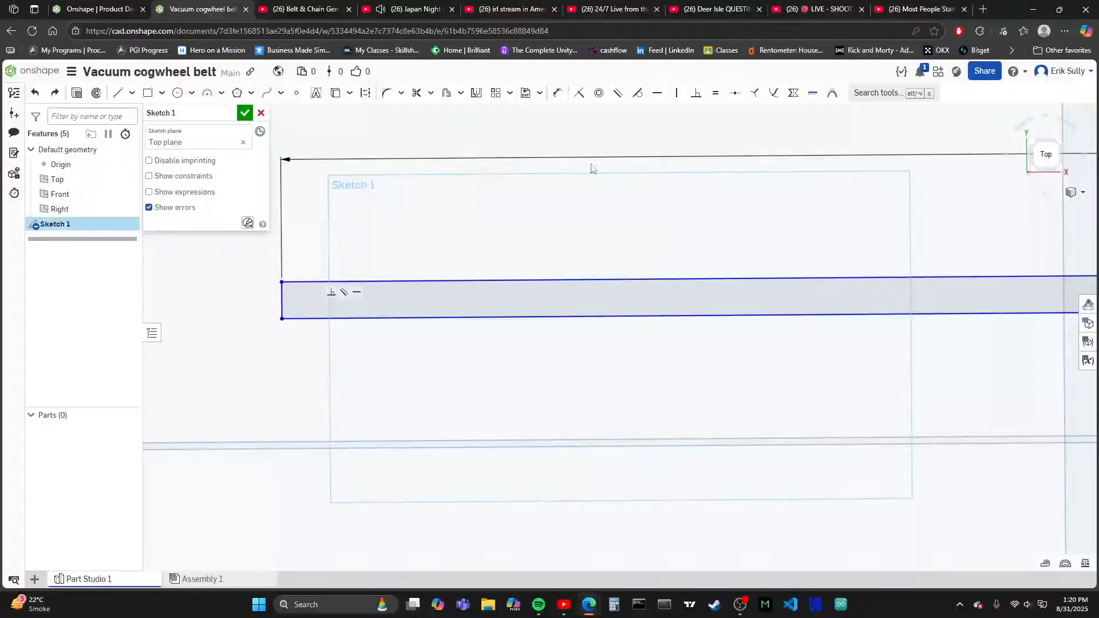
- Sketch a corner rectangle inside the long strip, from its lower-left corner to its right edge, covering roughly the lower half
left_click(148, 93)
scroll(270, 314, "up", 5)
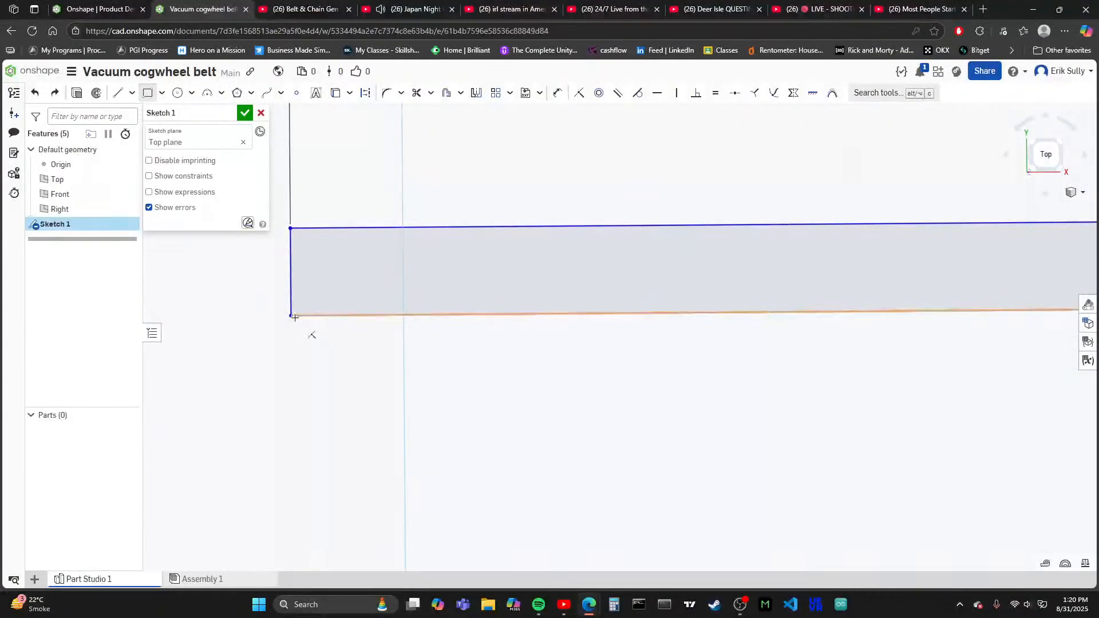
scroll(292, 323, "down", 5)
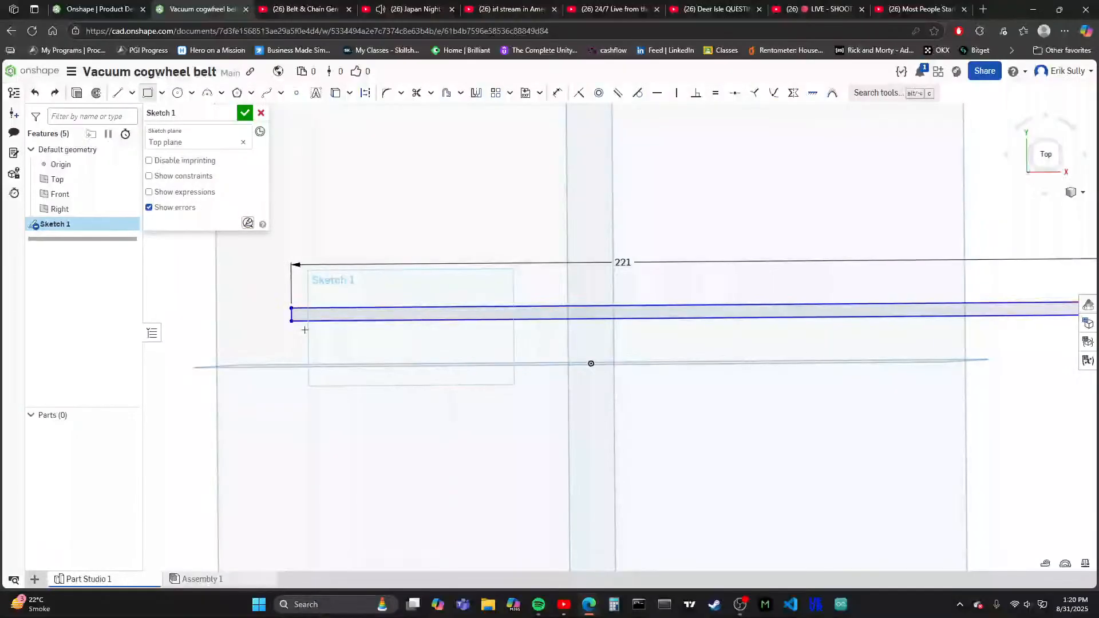
scroll(292, 318, "up", 5)
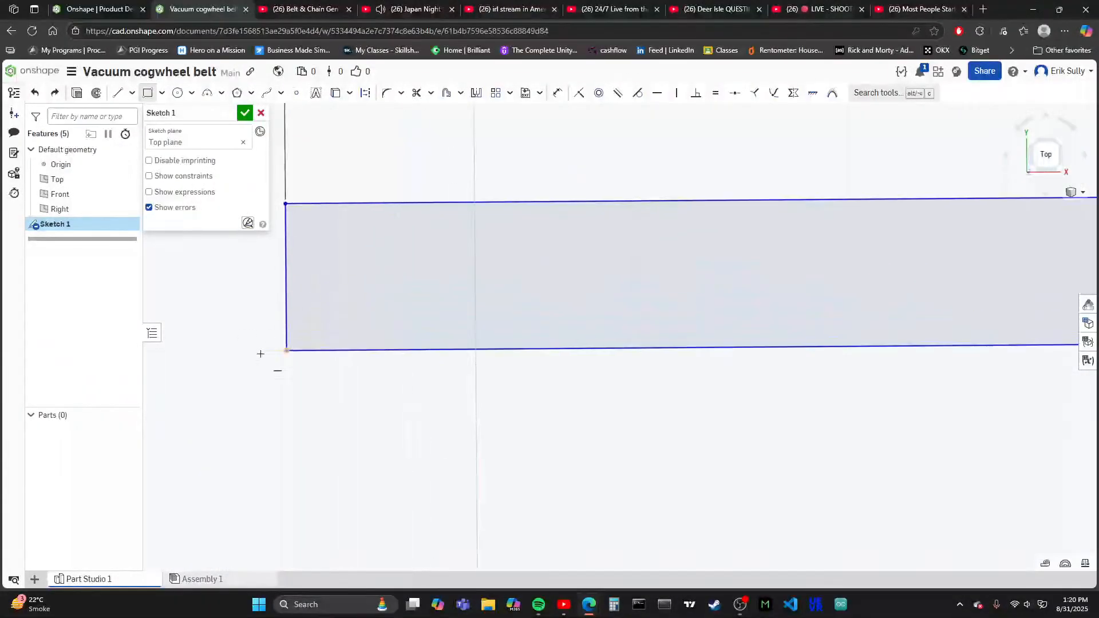
scroll(274, 357, "up", 3)
left_click(289, 350)
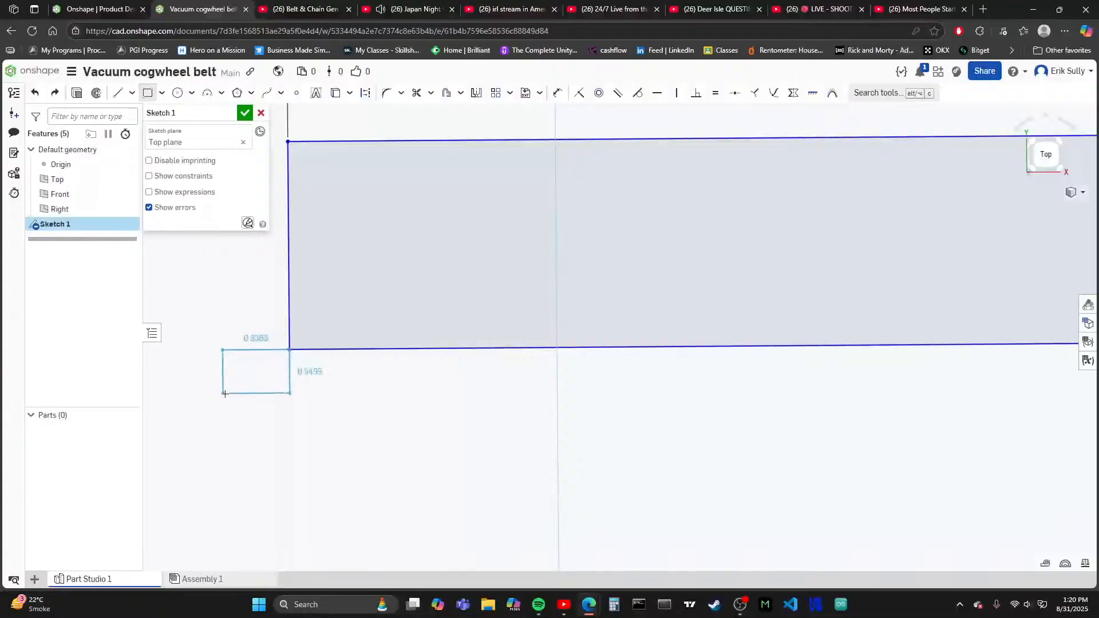
scroll(225, 394, "down", 12)
scroll(572, 378, "up", 2)
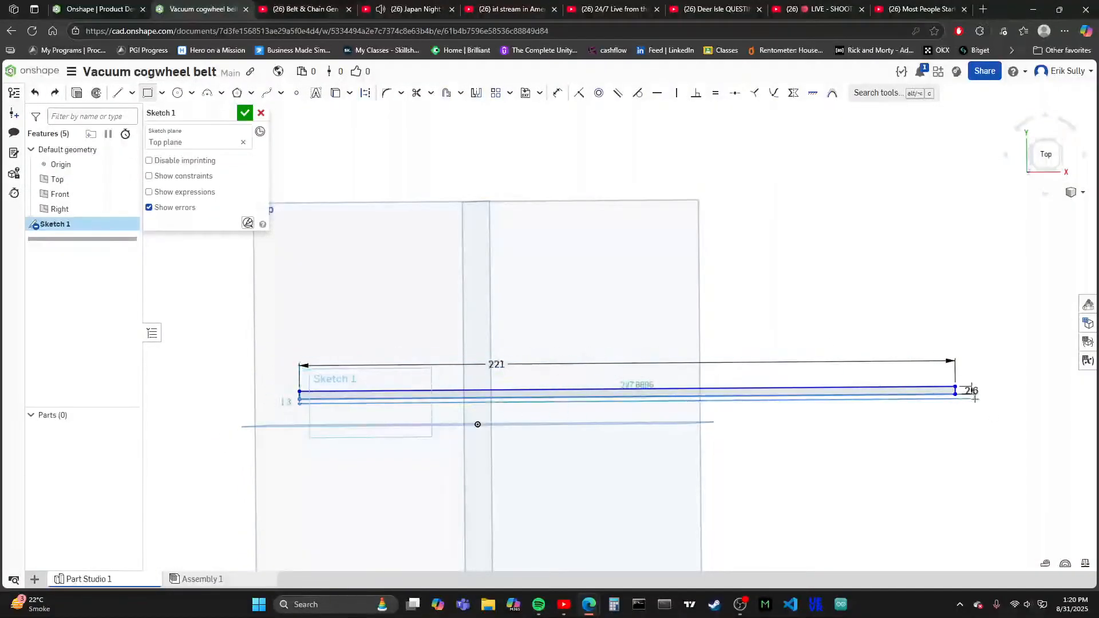
scroll(973, 396, "up", 6)
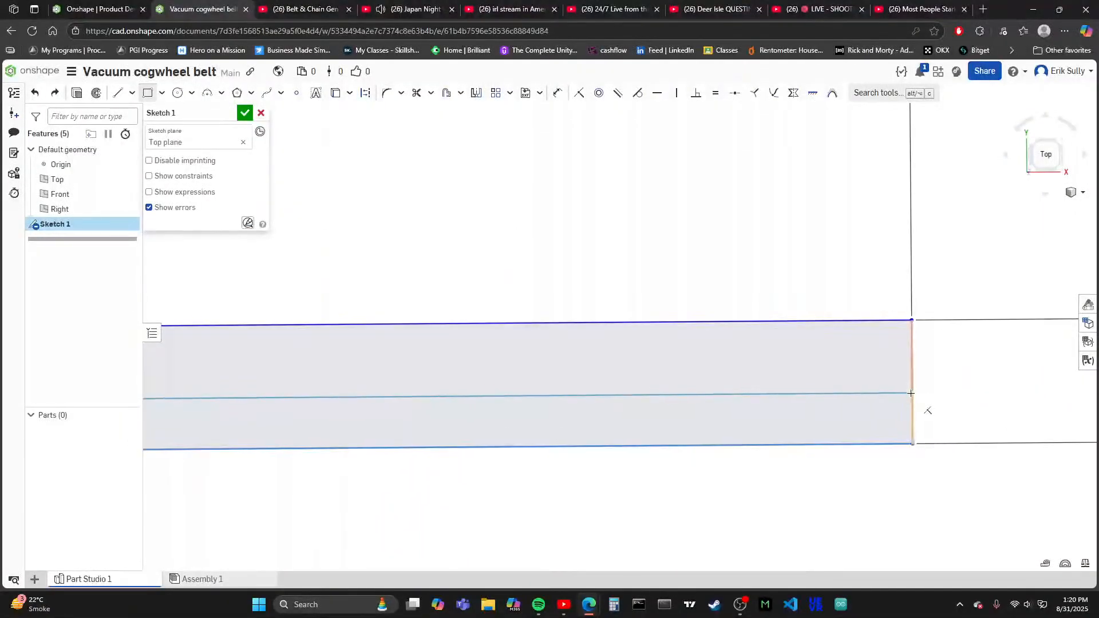
scroll(911, 393, "up", 1)
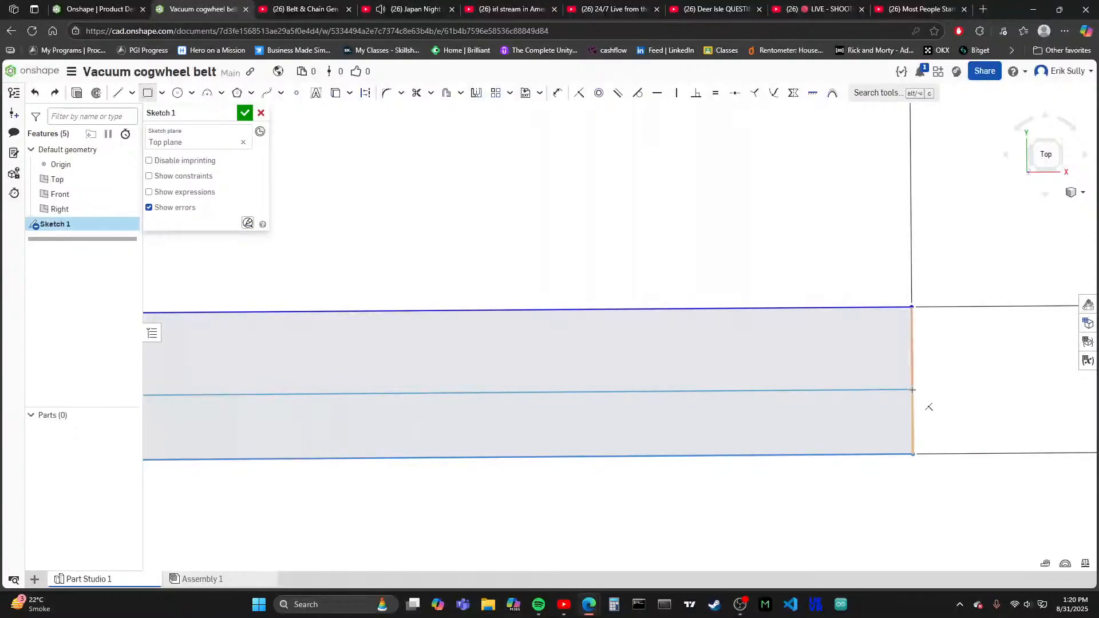
left_click(912, 390)
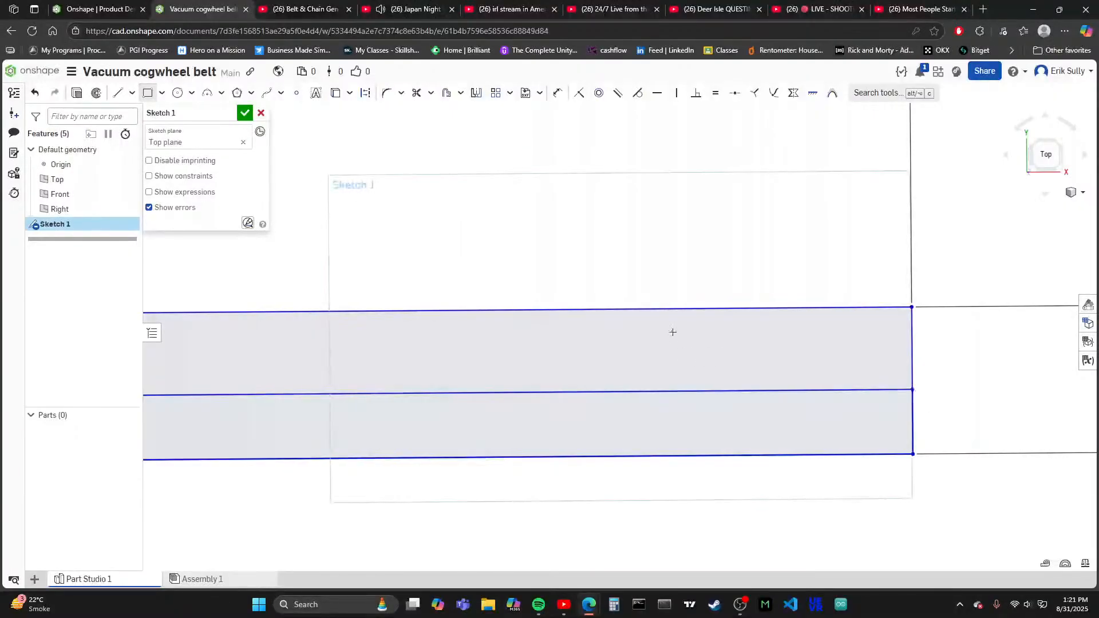
- Dimension the lower rectangle's height at the strip's right end as 1.2 mm
left_click(558, 94)
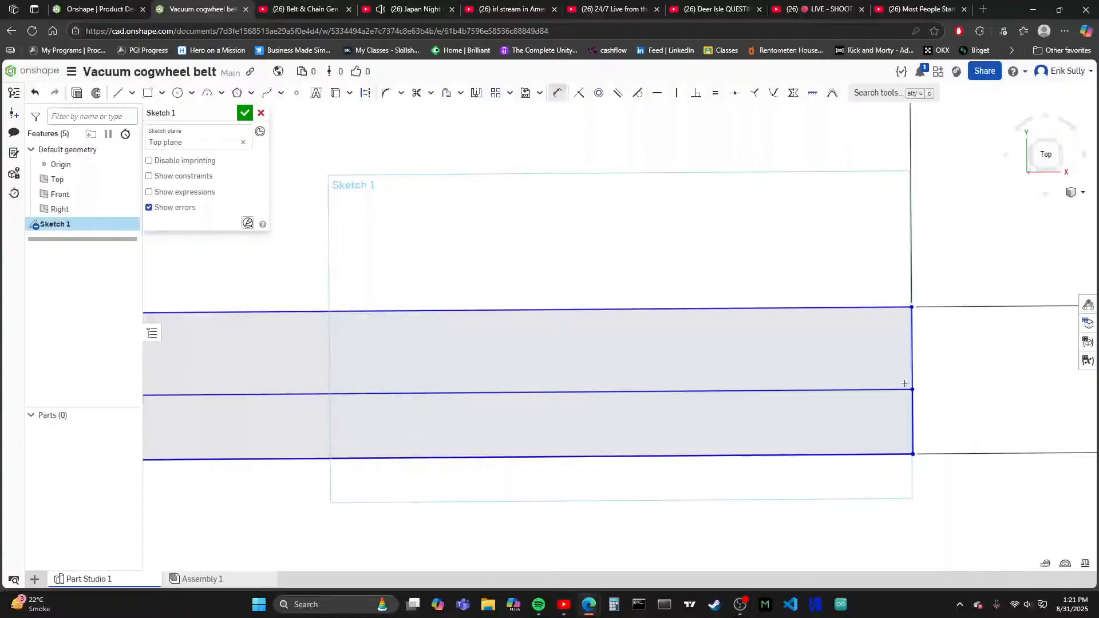
left_click(914, 410)
scroll(648, 350, "down", 3)
scroll(533, 362, "down", 1)
left_click(868, 364)
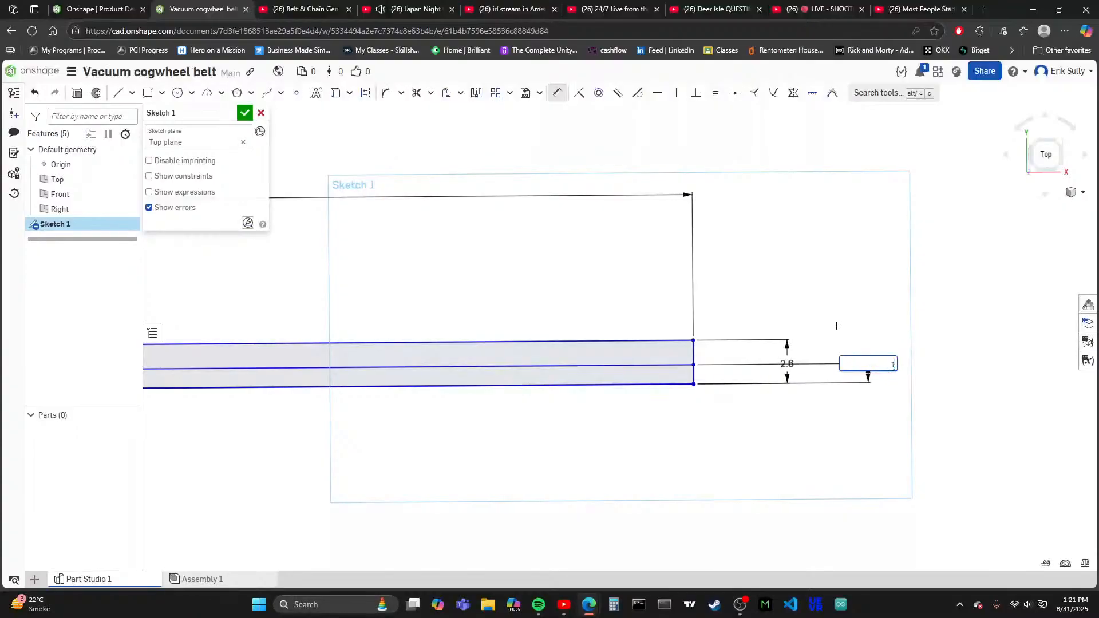
key("Return")
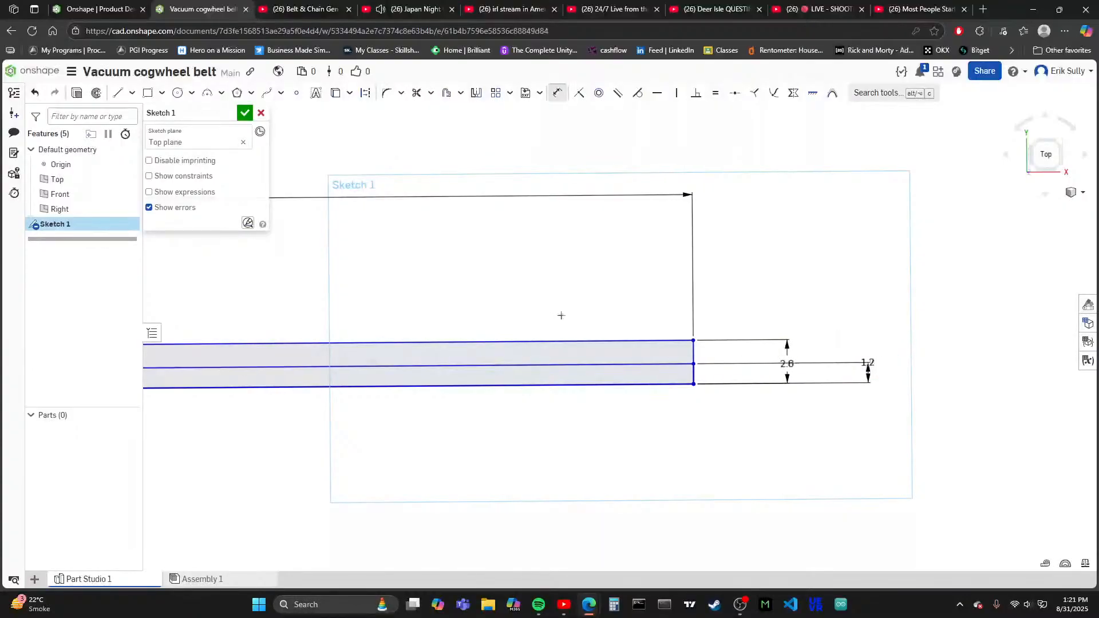
- Sketch a small corner rectangle about 2 by 0.8 mm inside the lower strip, starting at the left end of the dividing line
scroll(735, 265, "down", 6)
scroll(231, 306, "up", 3)
scroll(235, 320, "up", 5)
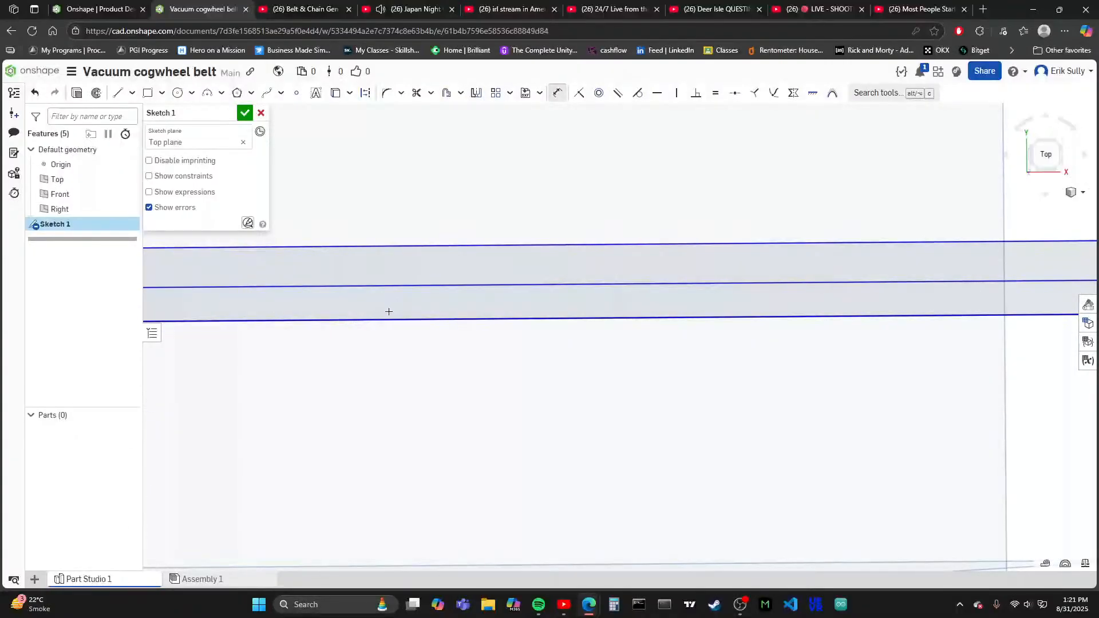
scroll(580, 312, "down", 4)
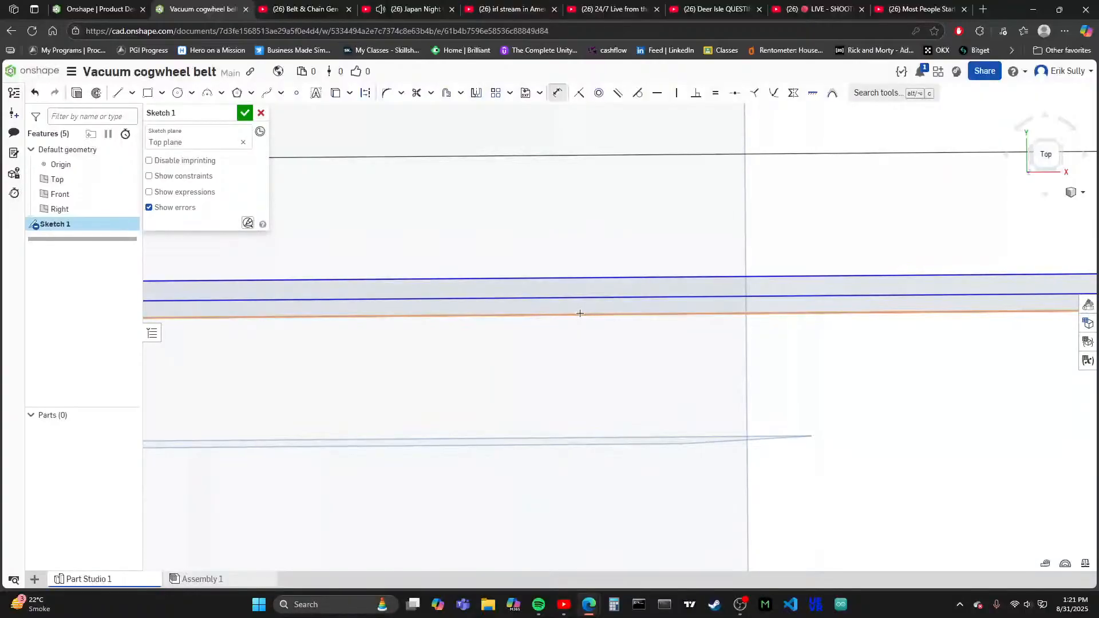
scroll(646, 312, "down", 6)
scroll(385, 305, "up", 5)
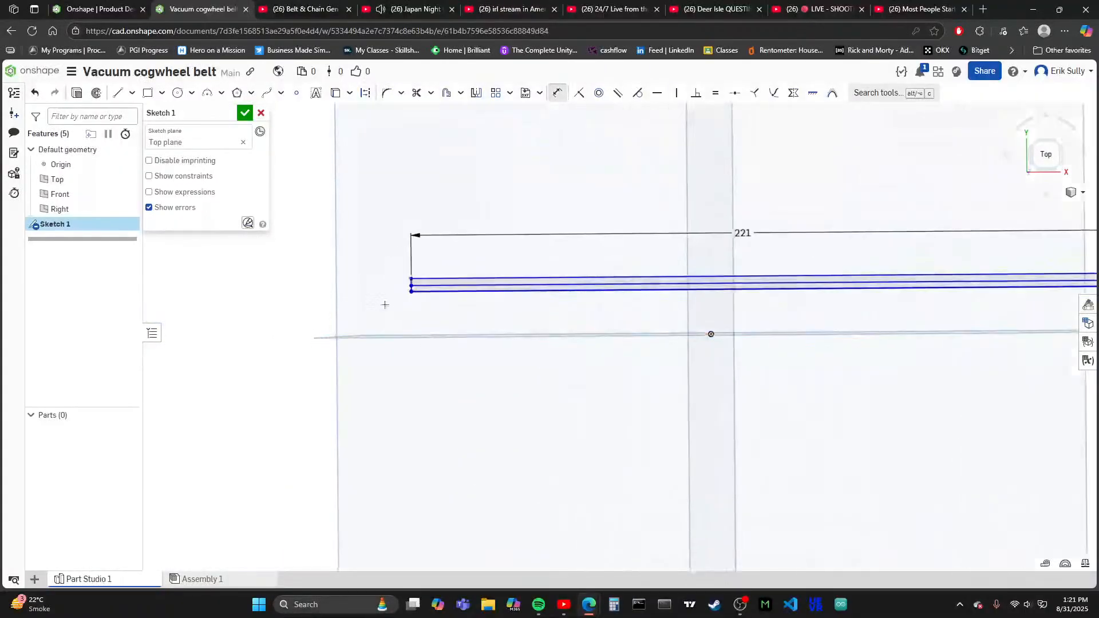
scroll(416, 259, "up", 5)
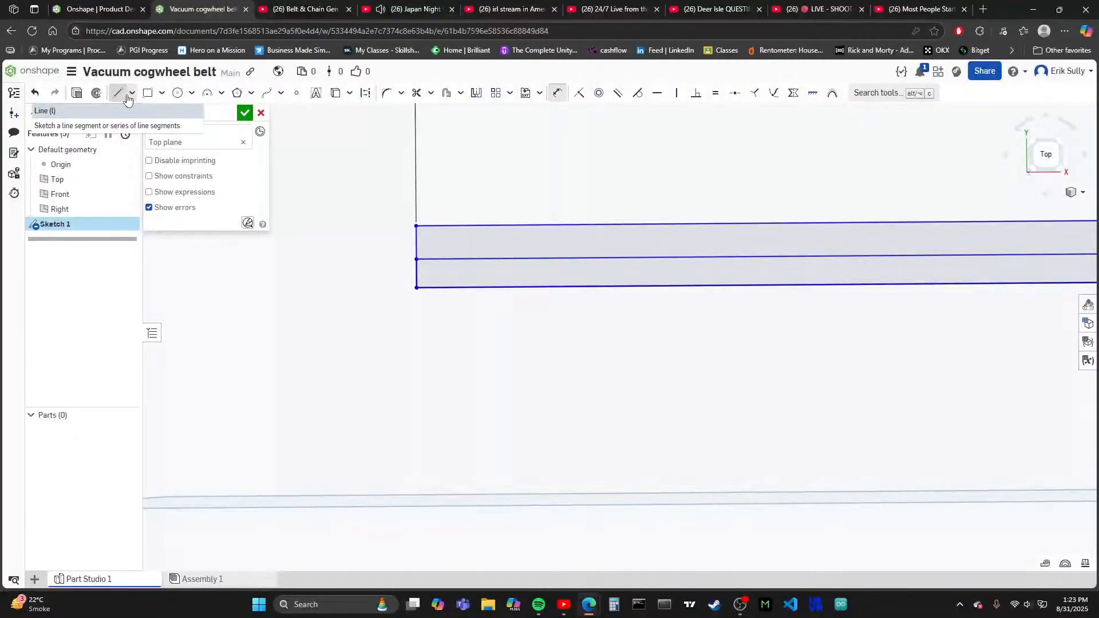
left_click(147, 93)
scroll(375, 247, "up", 3)
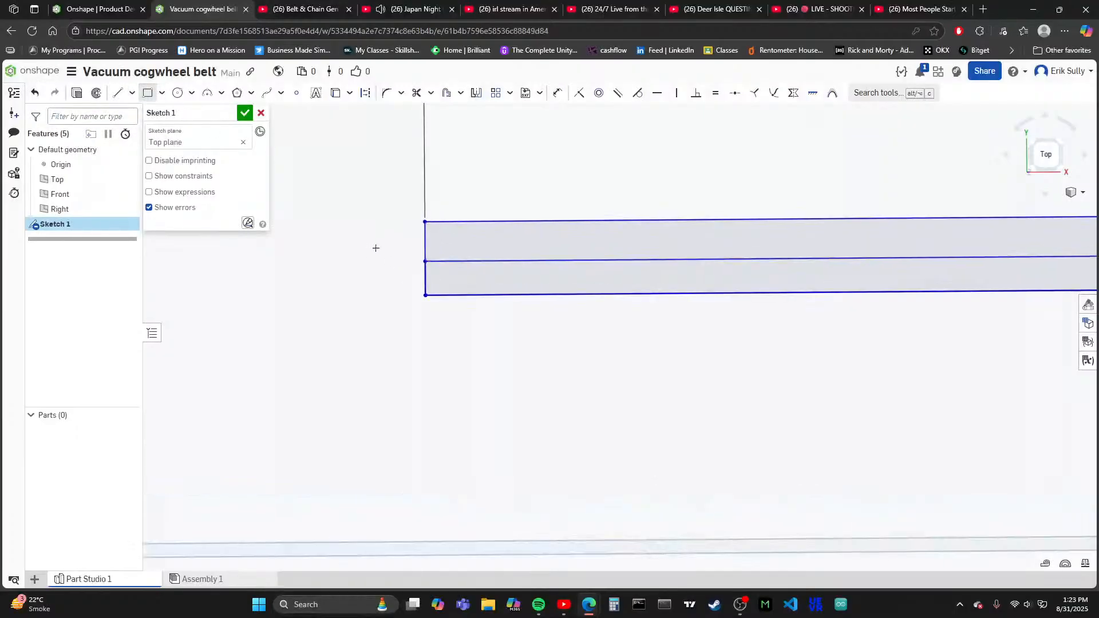
scroll(388, 275, "down", 2)
scroll(407, 249, "up", 5)
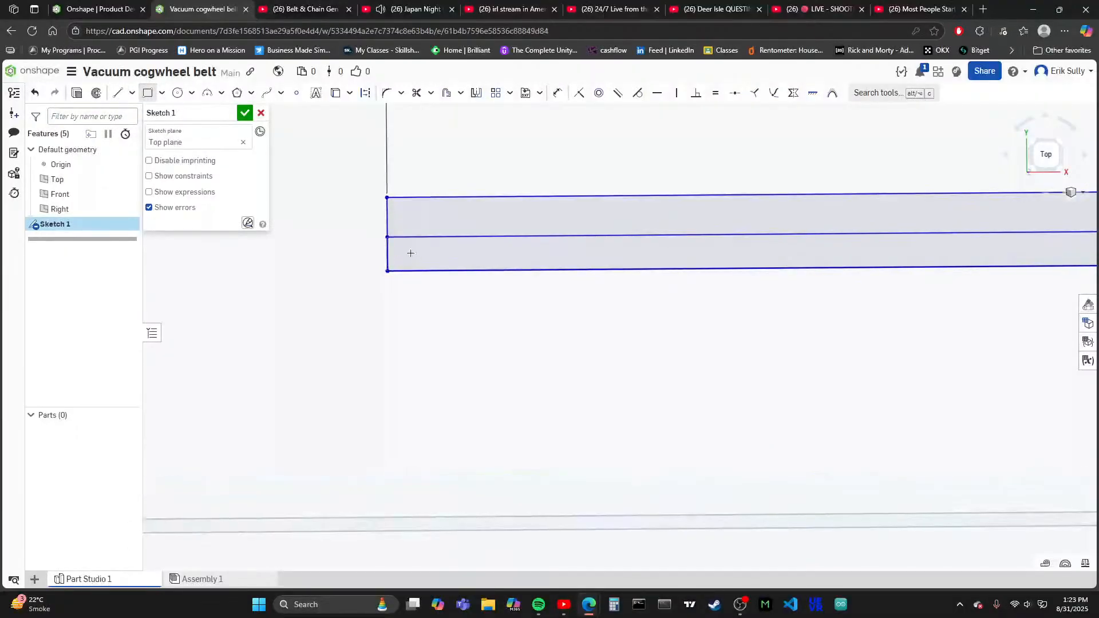
left_click(376, 235)
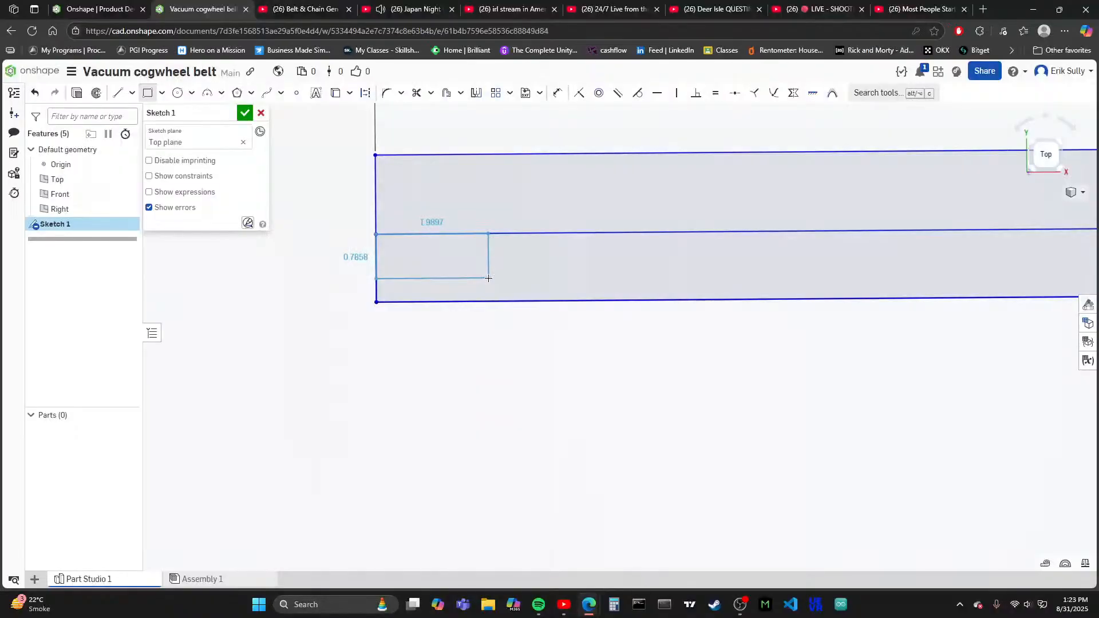
left_click(488, 278)
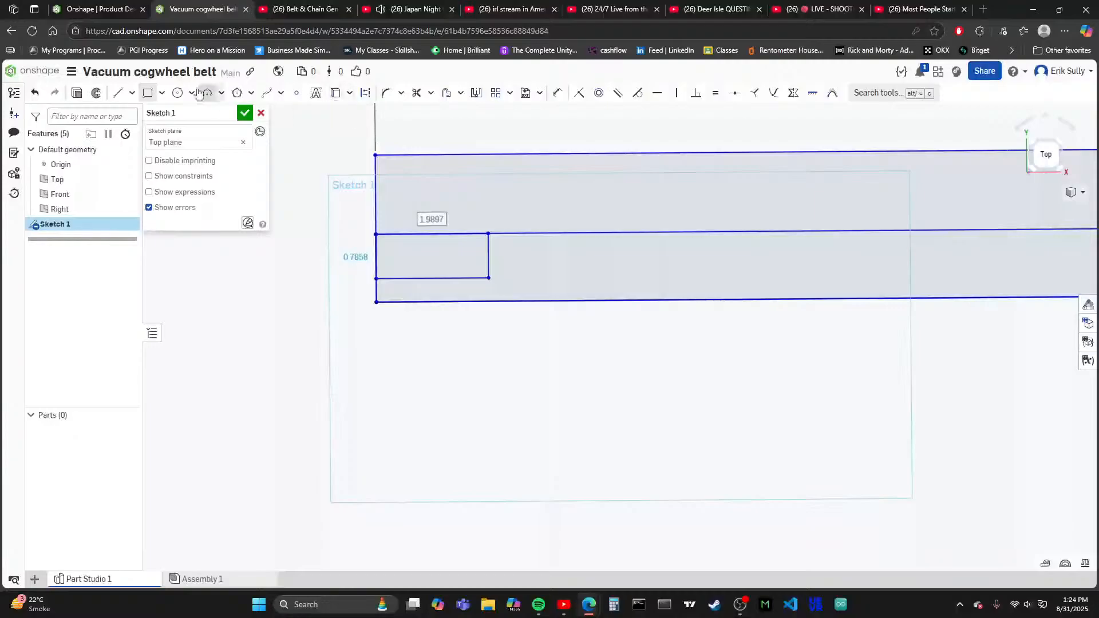
- Dimension the small rectangle's width as 0.85 mm, placing the dimension below the strip
left_click(557, 92)
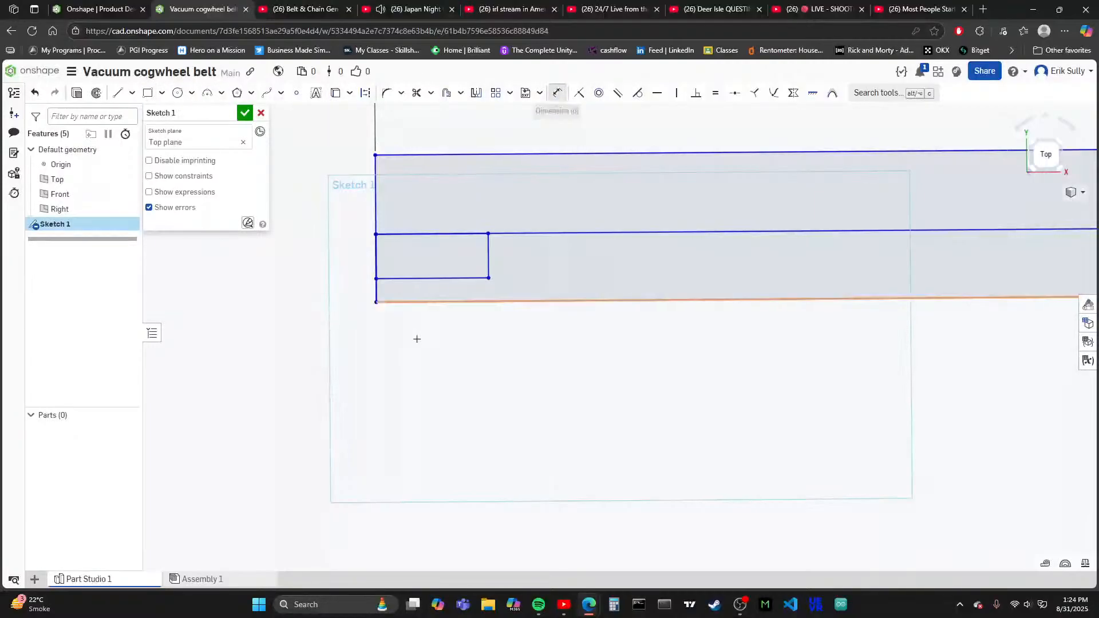
left_click(423, 279)
left_click(435, 409)
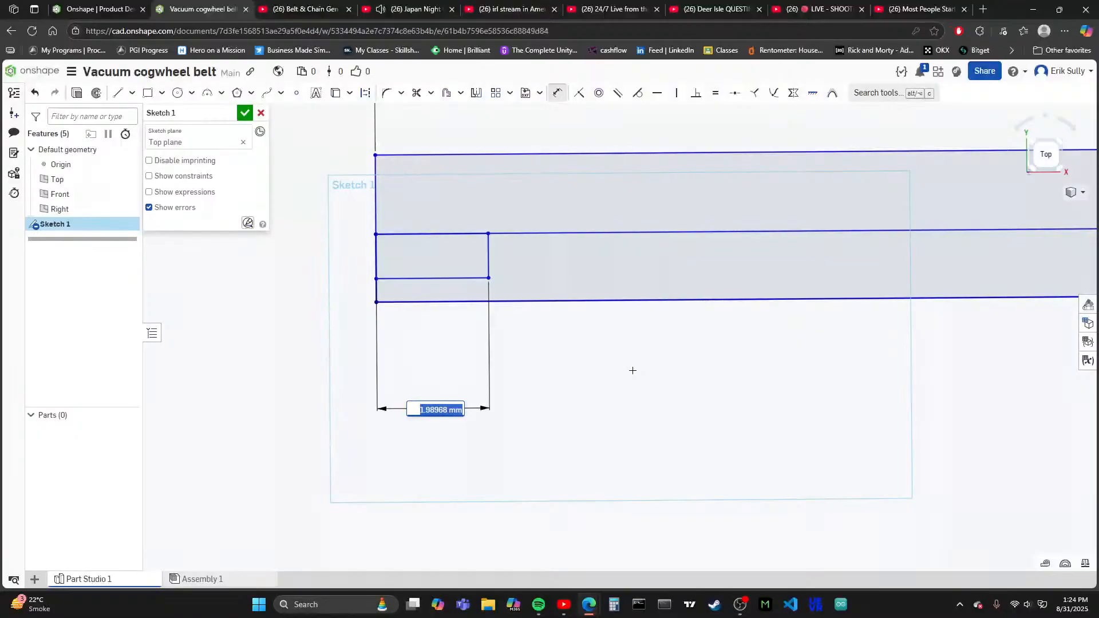
key("BackSpace")
type("0.")
type("85")
key("Return")
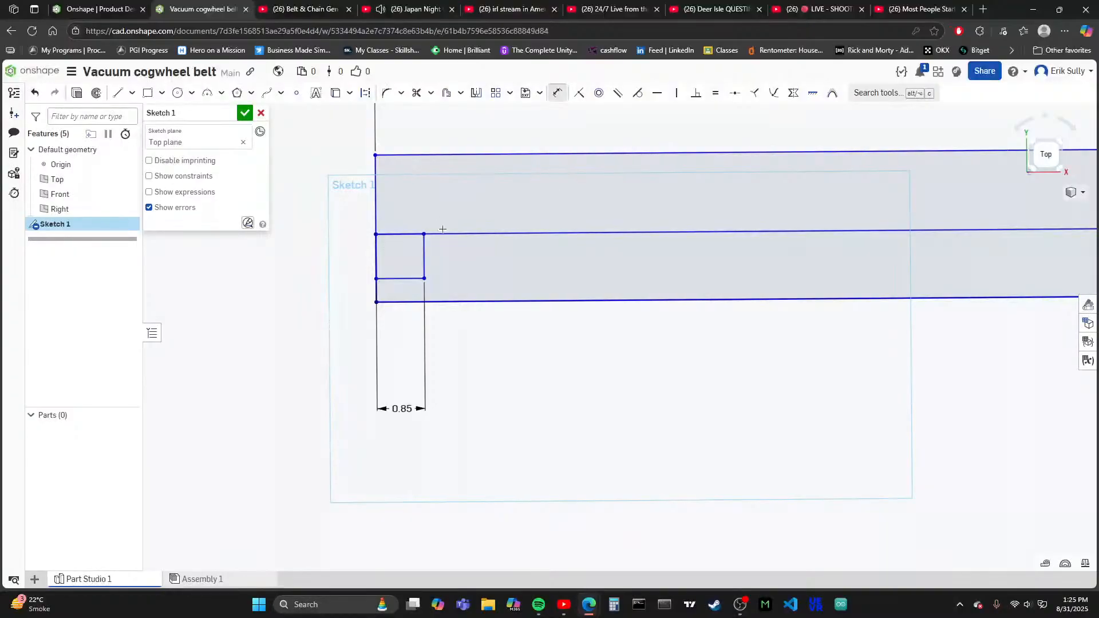
- Start editing the document notes and enter the line "the amount of teeth on this belt is: 74"
scroll(360, 236, "down", 1)
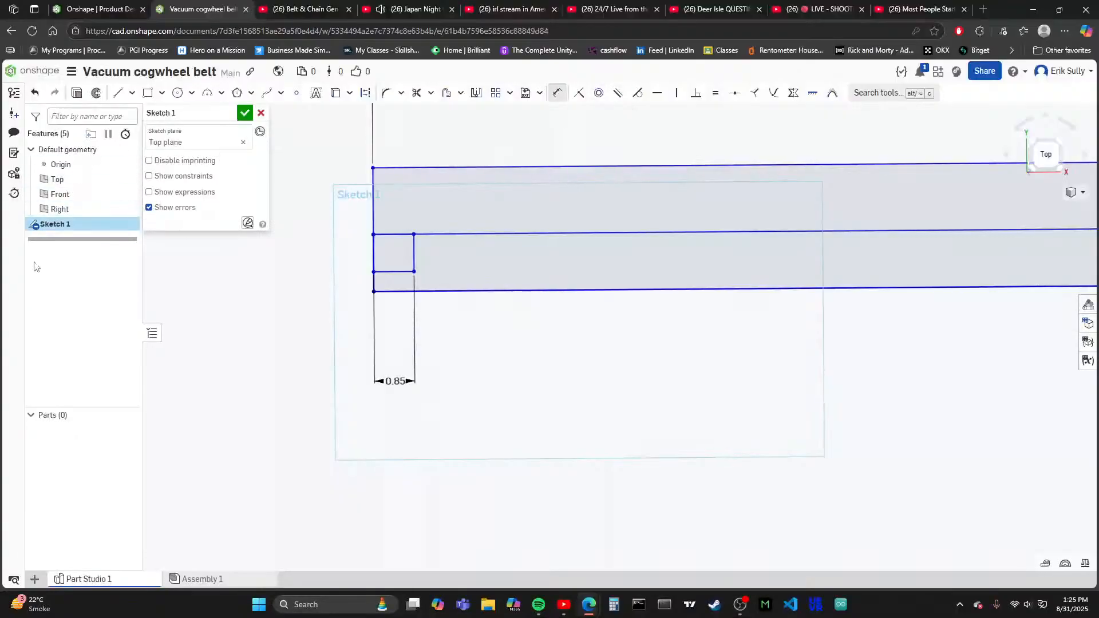
left_click(13, 153)
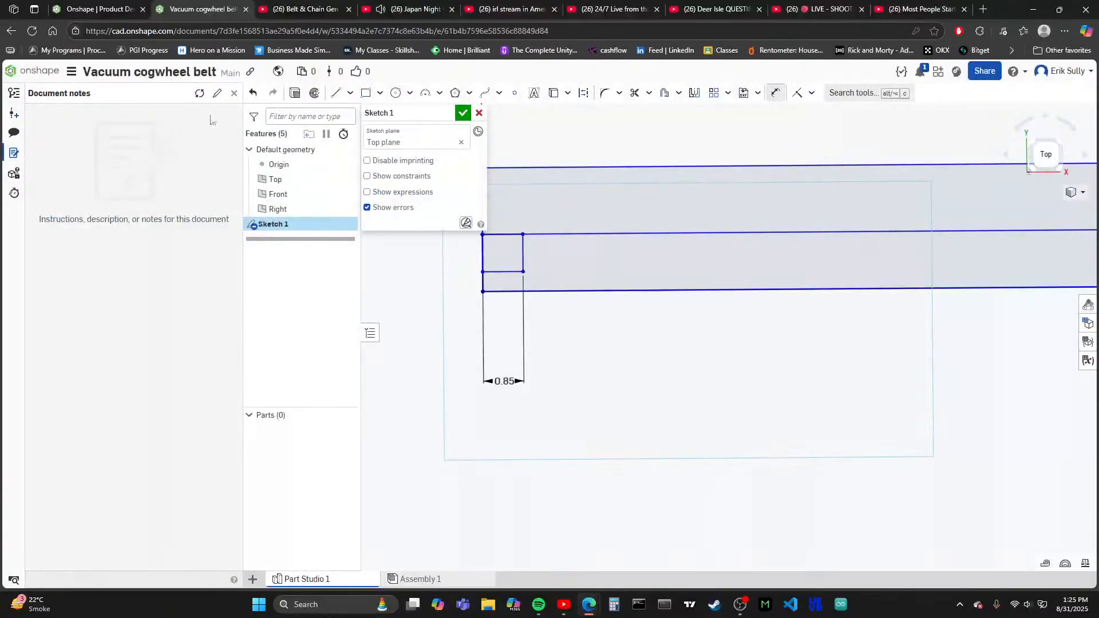
left_click(217, 93)
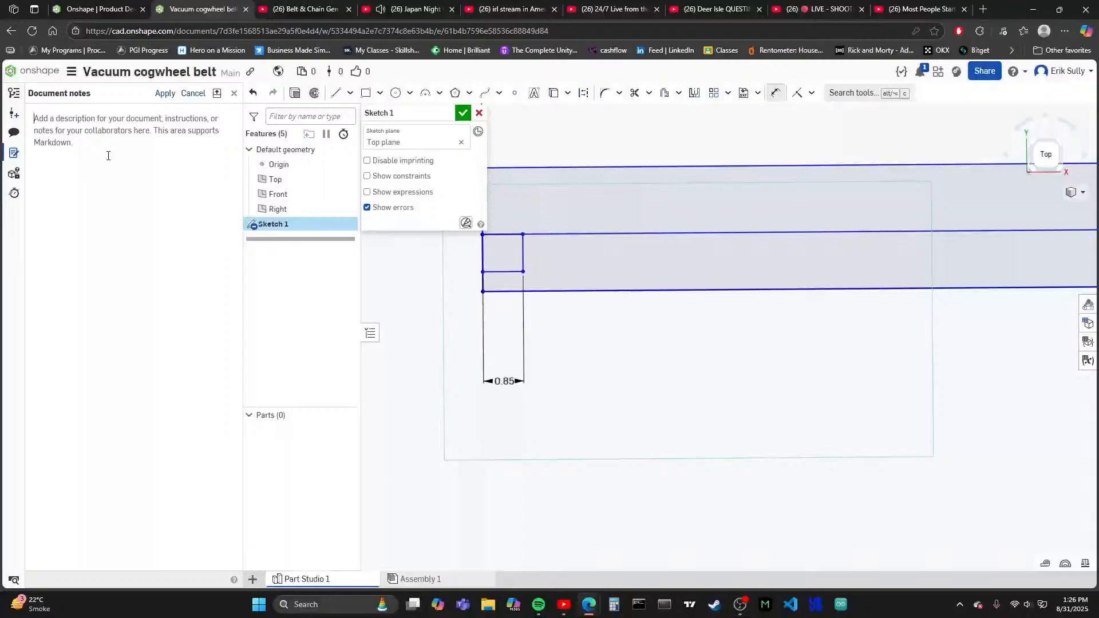
type("the amouin")
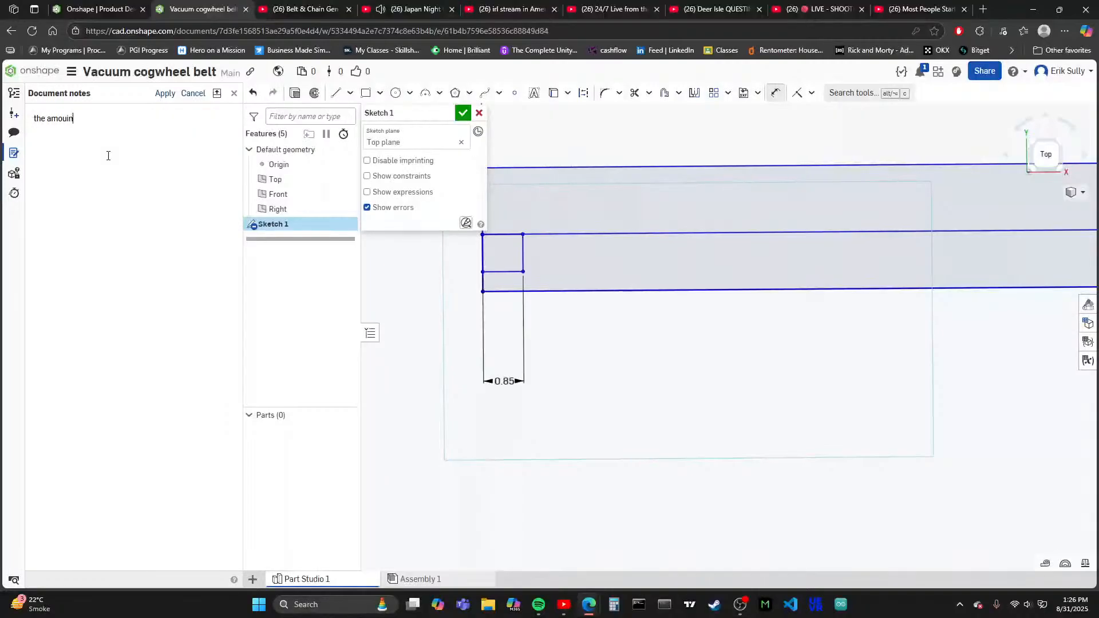
key("BackSpace")
key("BackSpace")
type("nt of te")
type("th")
key("BackSpace")
key("BackSpace")
key("BackSpace")
type("eth on")
key("BackSpace")
type("on this belt is :")
type("74")
- Add a second line to the document notes reading "1.7 mm per tooth"
scroll(441, 318, "down", 10)
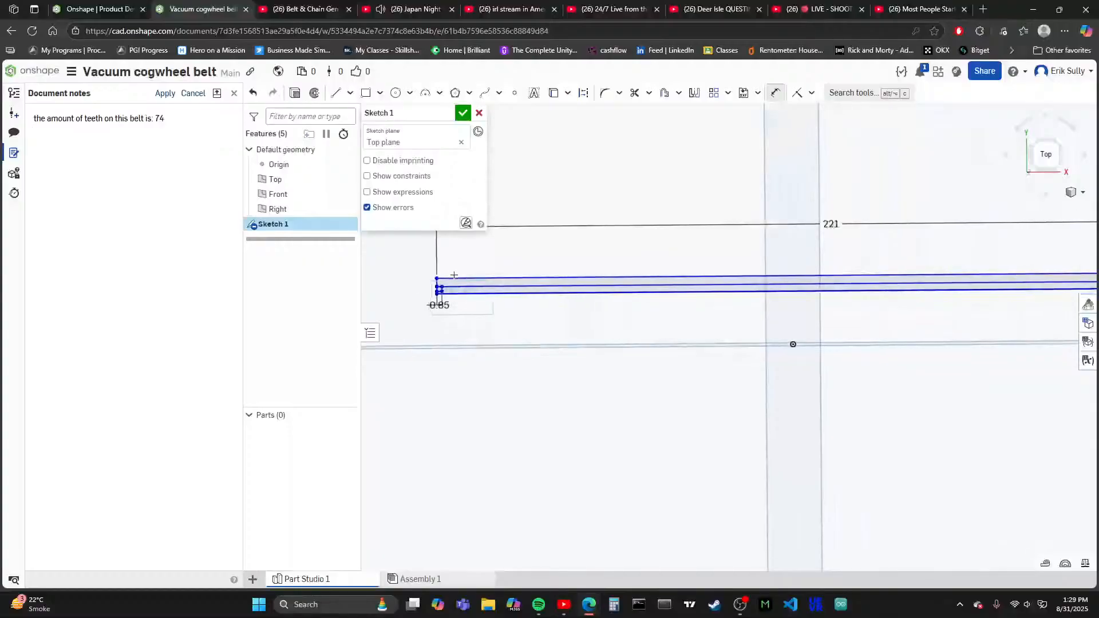
scroll(454, 275, "down", 2)
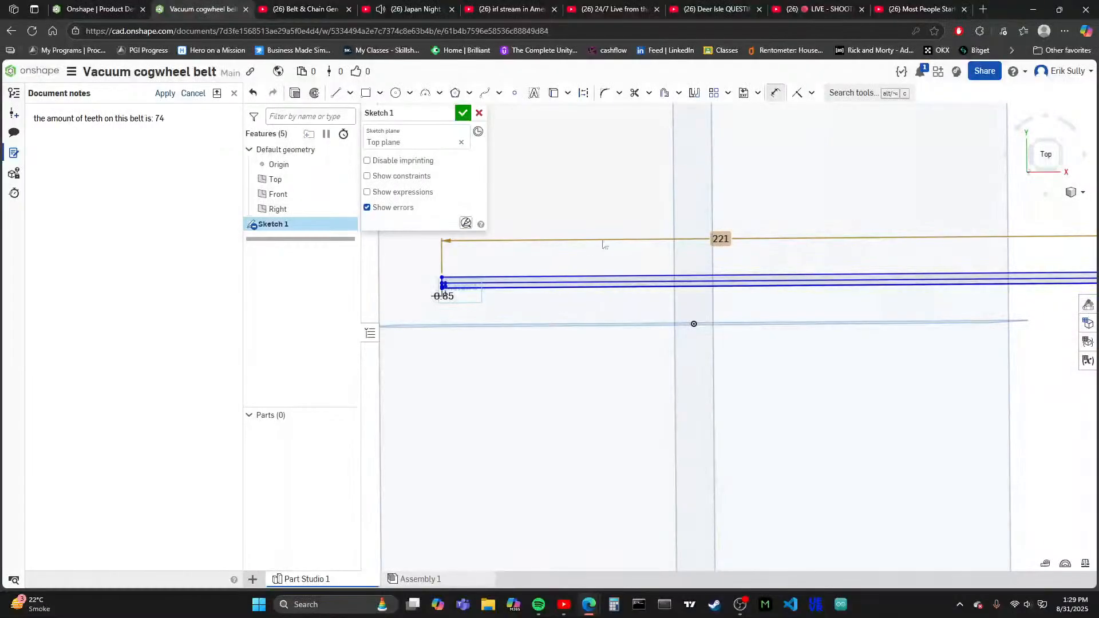
left_click(140, 154)
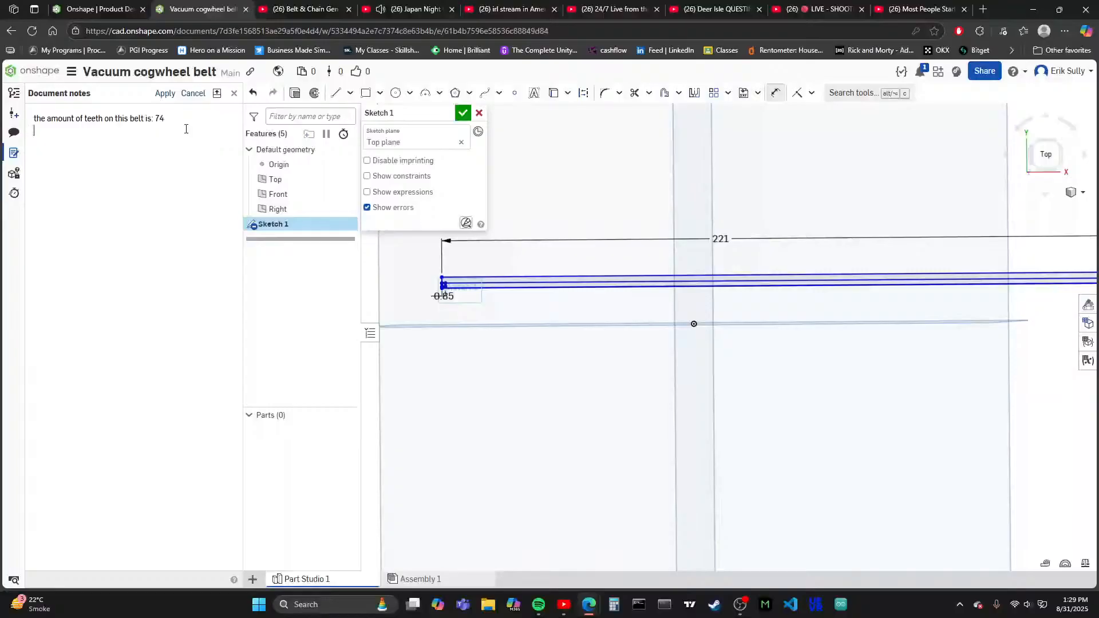
scroll(422, 292, "up", 5)
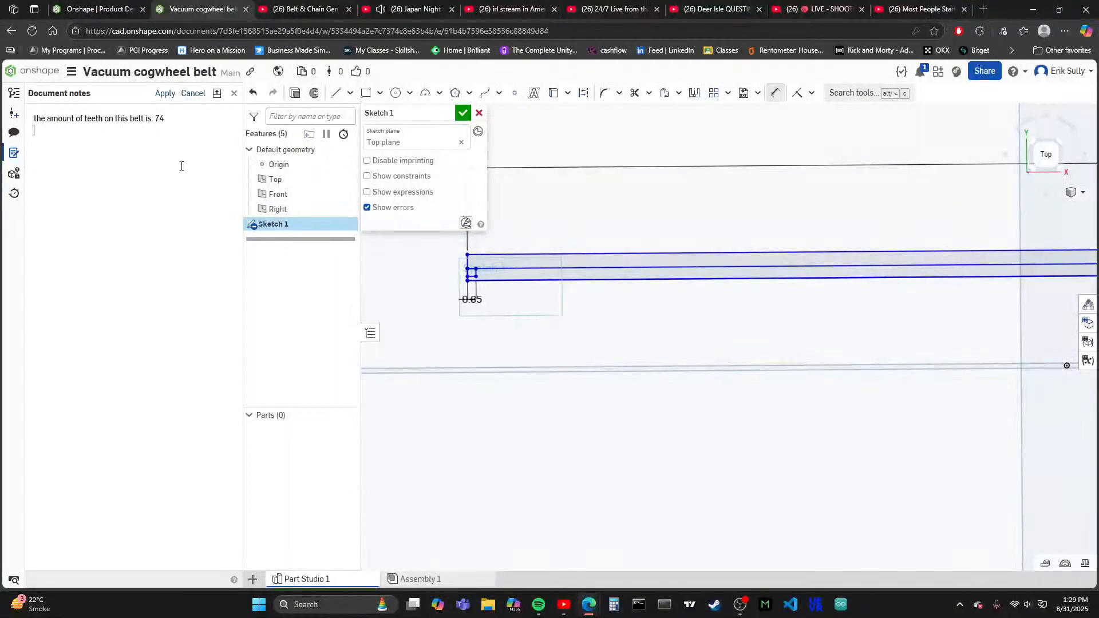
type("1.")
type("7 mm per ")
type("tooth ")
type("=")
key("BackSpace")
- Add a third line to the document notes reading "total teeth to space ="
type("total teeth to space")
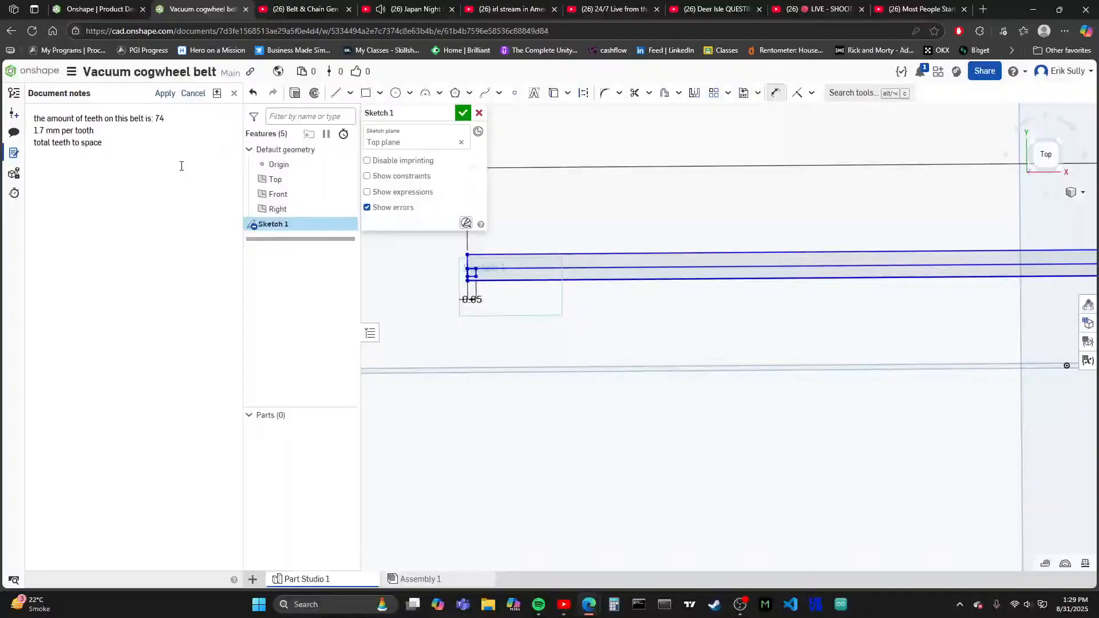
type(" +")
key("BackSpace")
type("=")
- Switch to Calculator and multiply 74 by 1.7
left_click(615, 609)
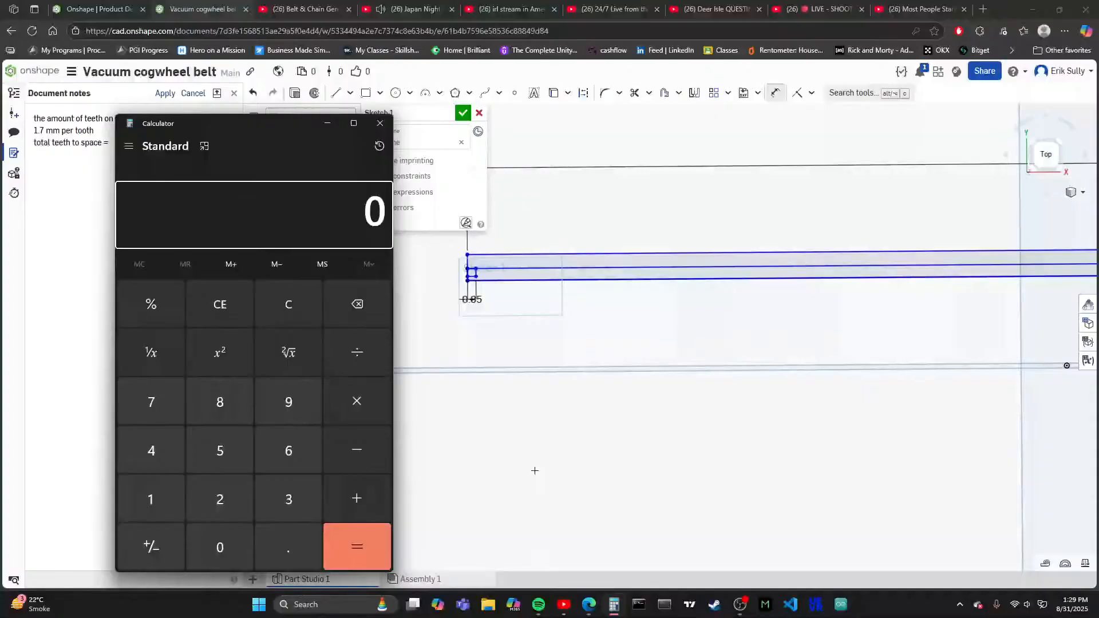
left_click_drag(266, 123, 393, 149)
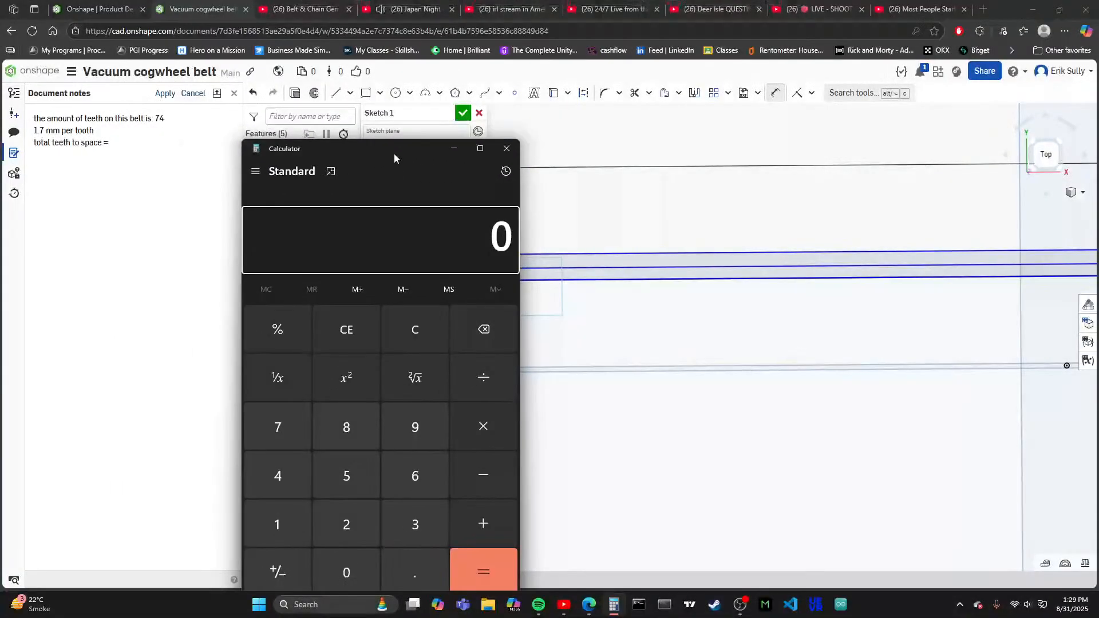
type("74")
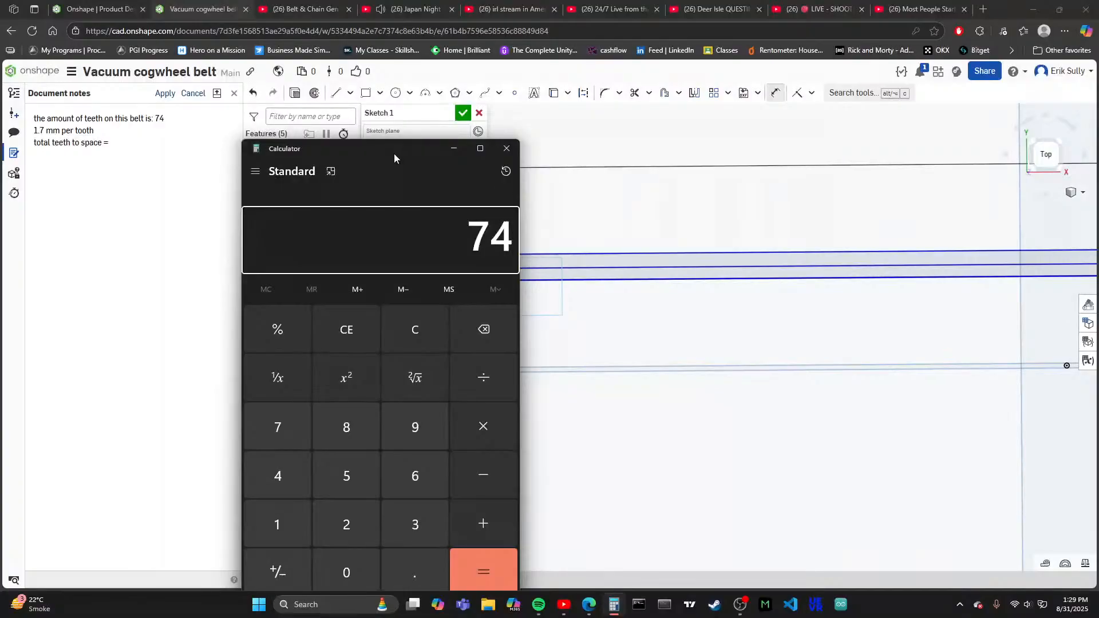
type("*1.7")
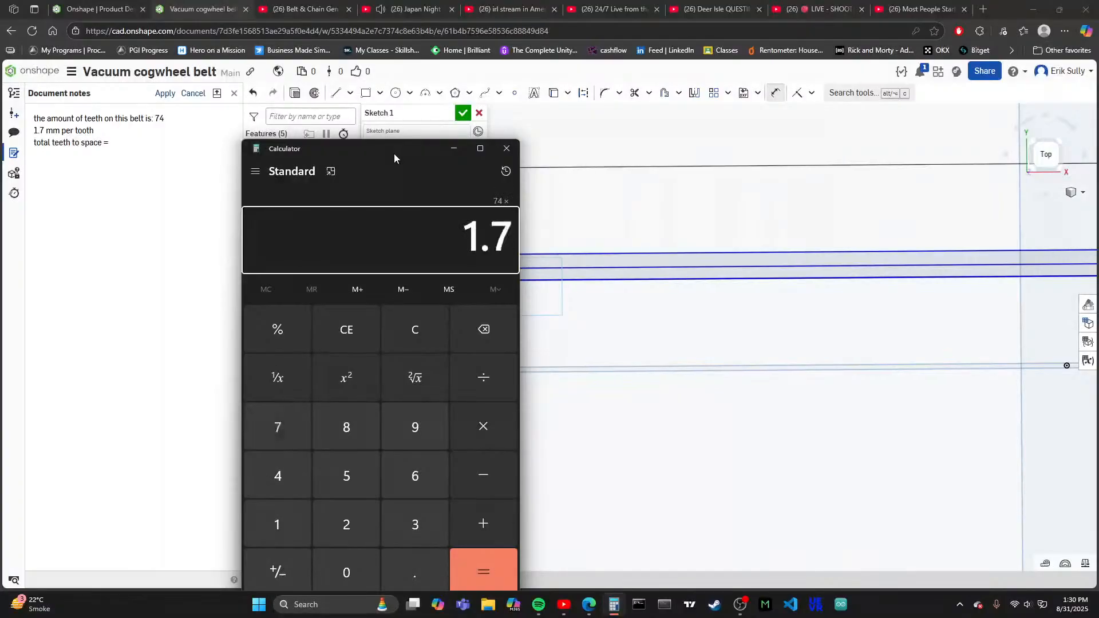
key("Return")
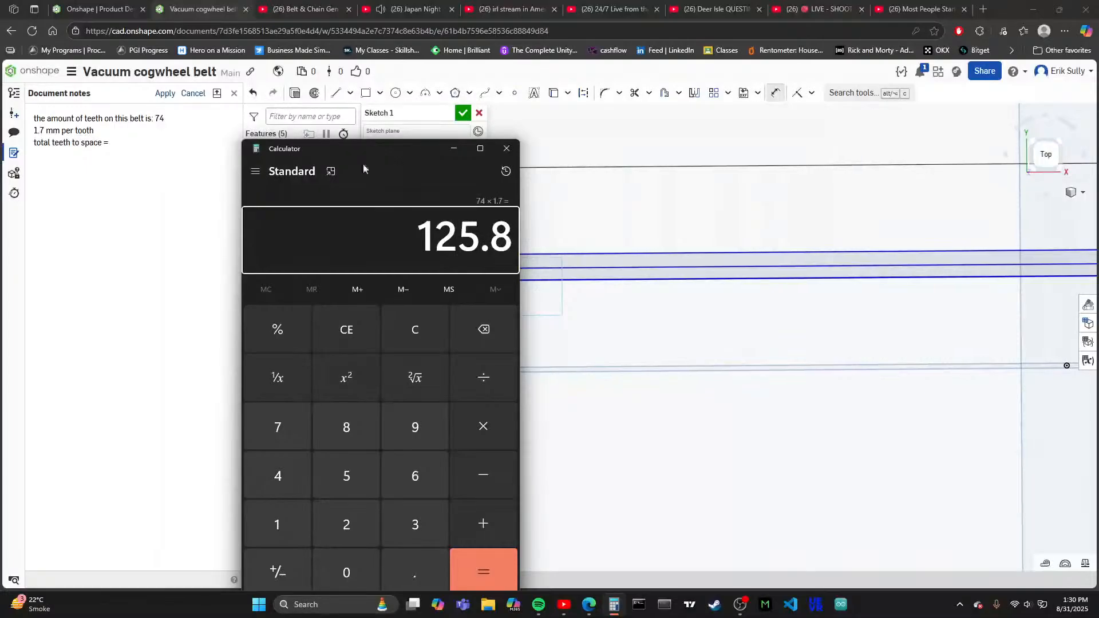
- Return to the document notes and complete the "total teeth to space =" line with 125.8
left_click(153, 187)
type("12")
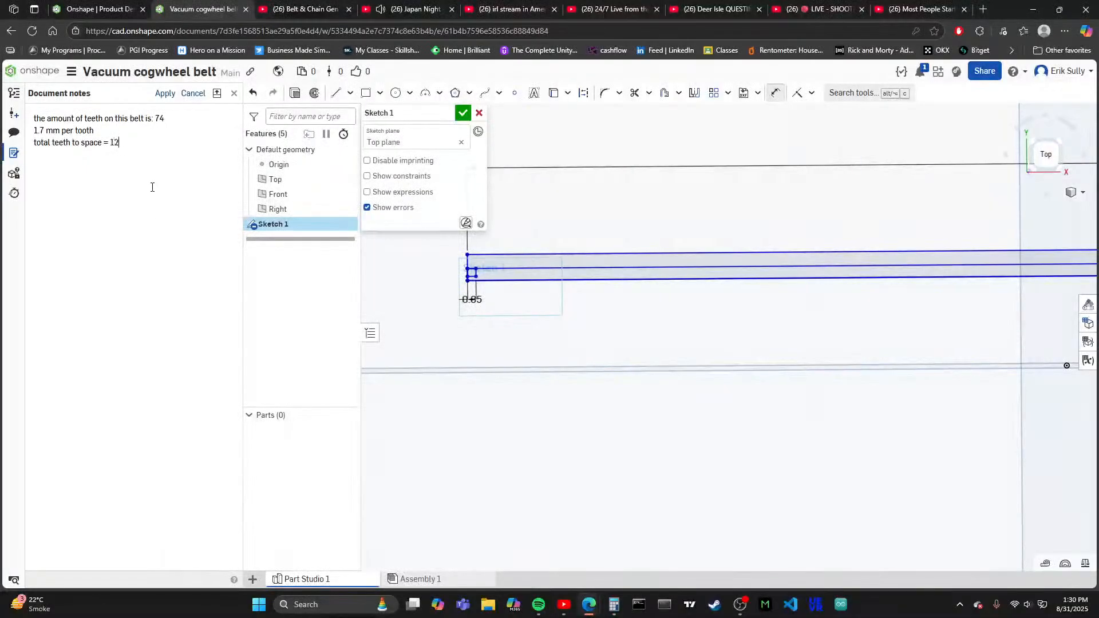
type("5.8")
left_click(615, 605)
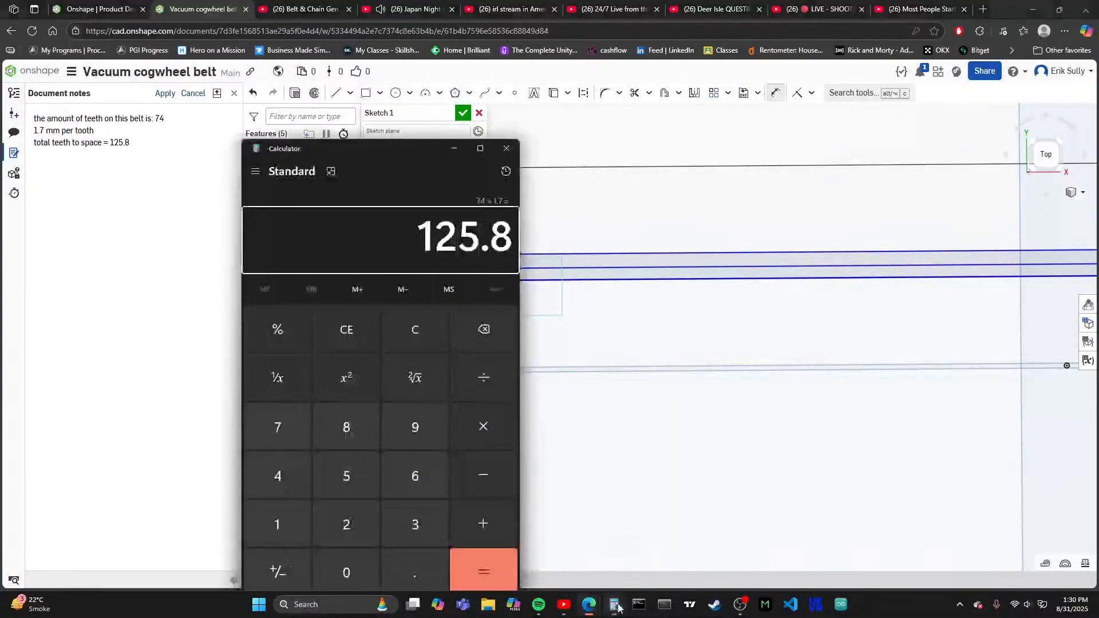
left_click(454, 149)
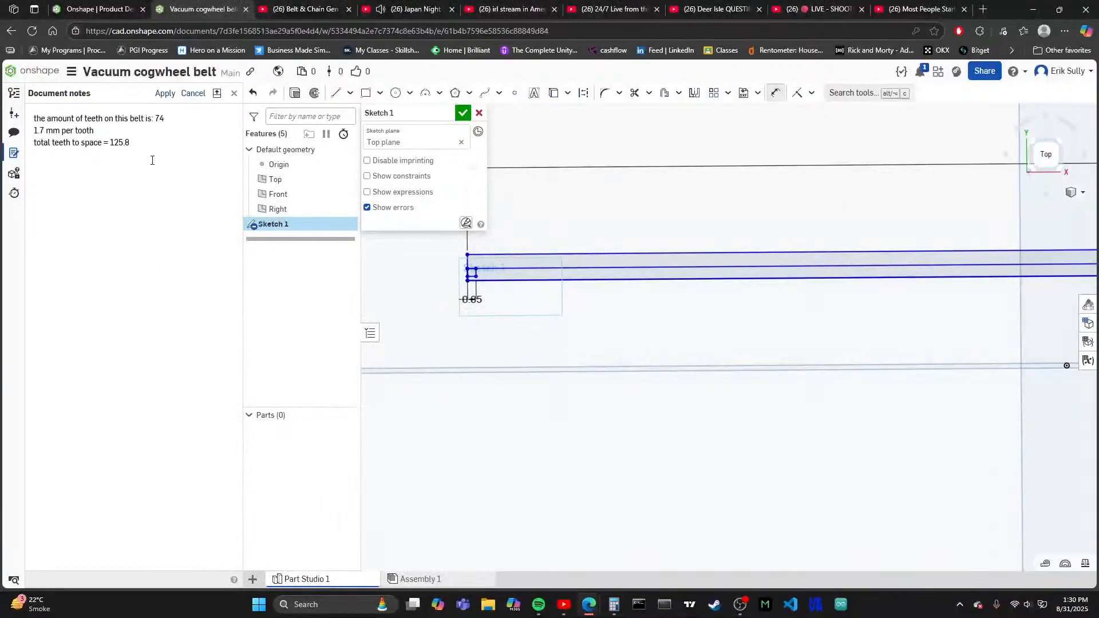
- Add a fourth line to the document notes reading "remaining space for trenches is"
key("Return")
type("remaining spaced")
key("BackSpace")
key("BackSpace")
type("for d")
key("BackSpace")
type("fe")
type("renches is")
- Switch to Calculator, clear the previous result and subtract 125.8 from 221
left_click(609, 601)
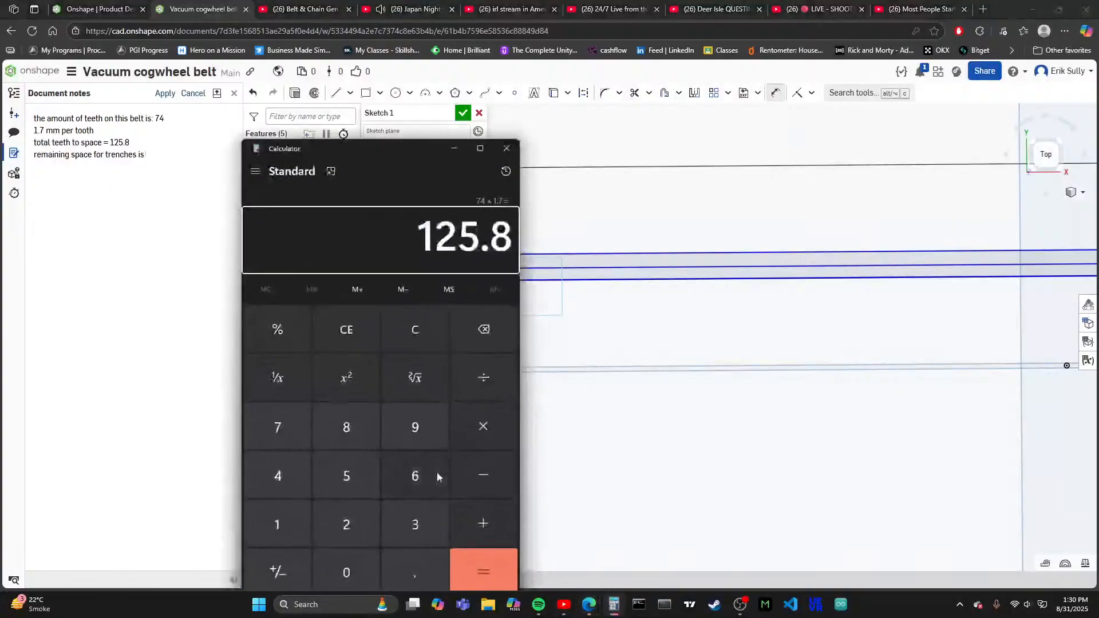
left_click(320, 340)
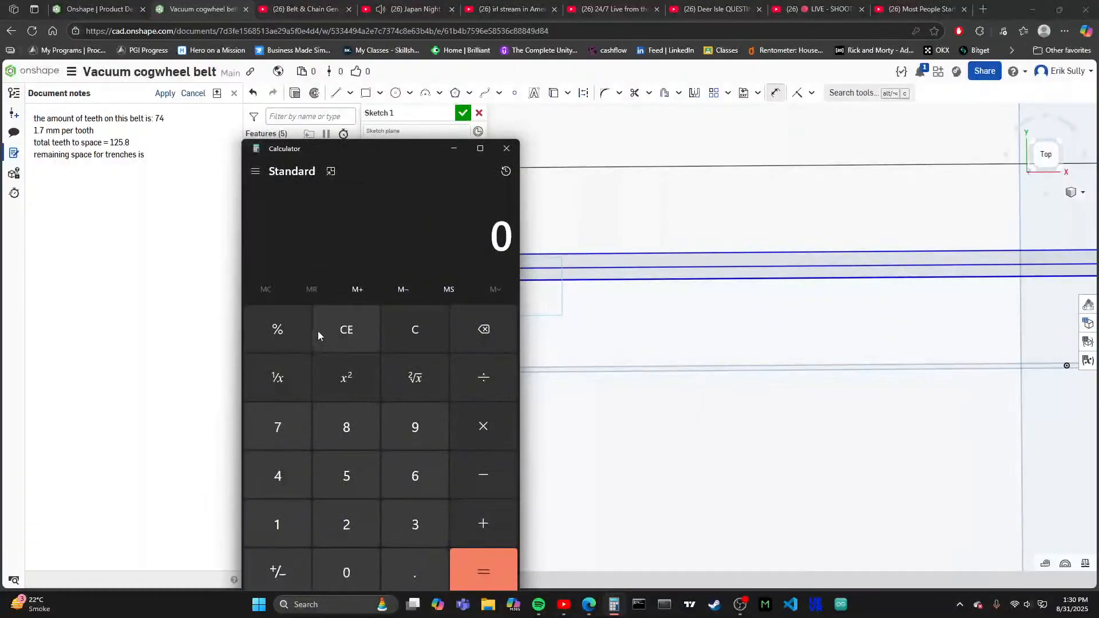
type("221")
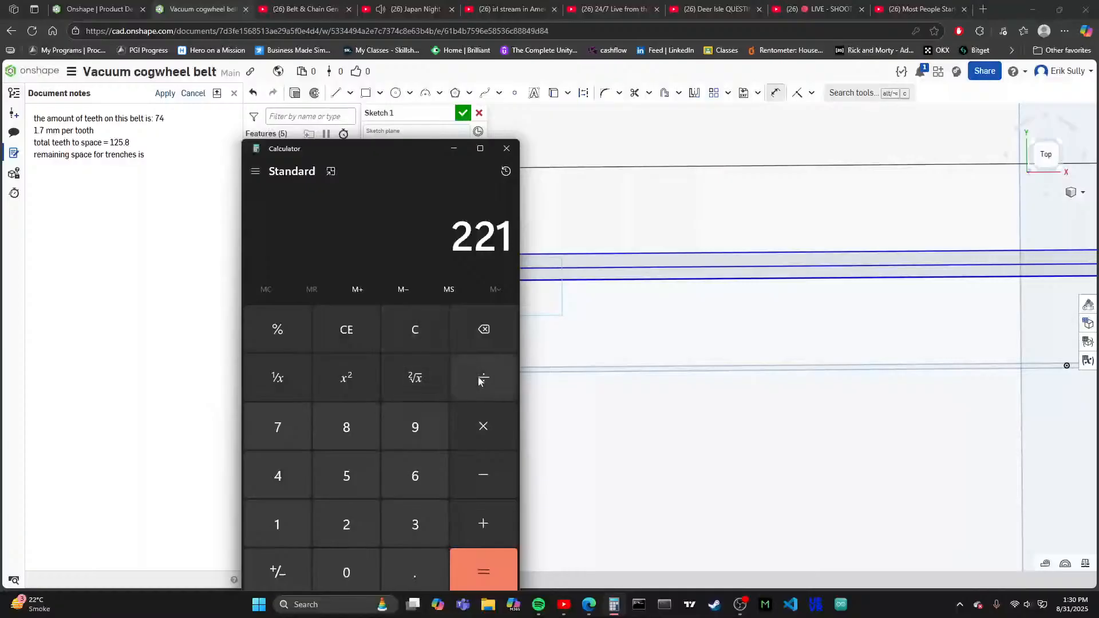
key("minus")
type("12")
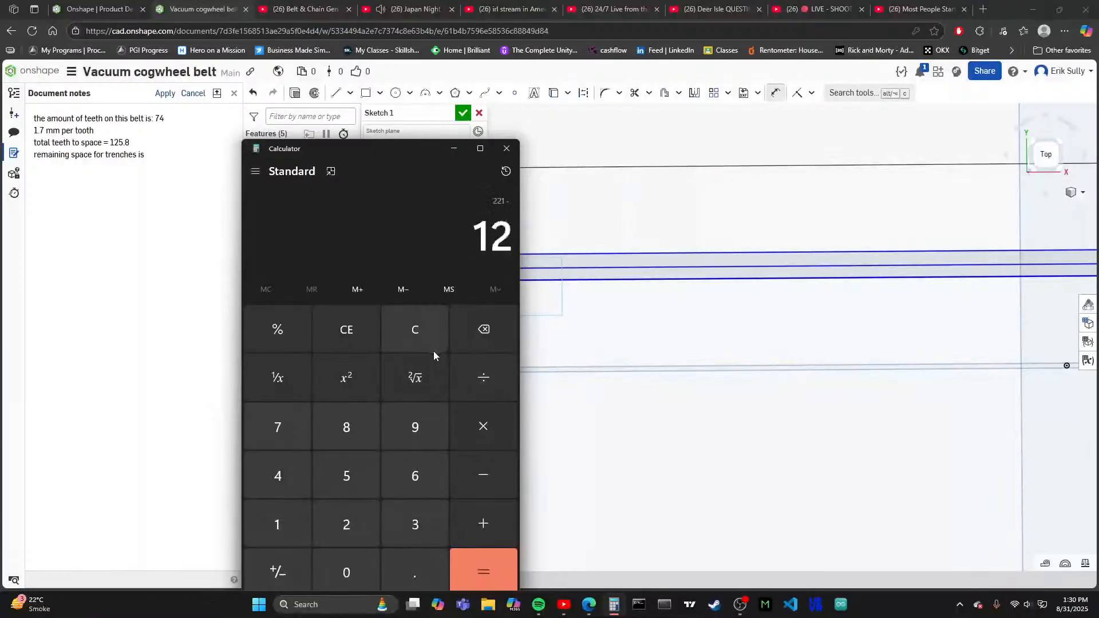
type("5.8")
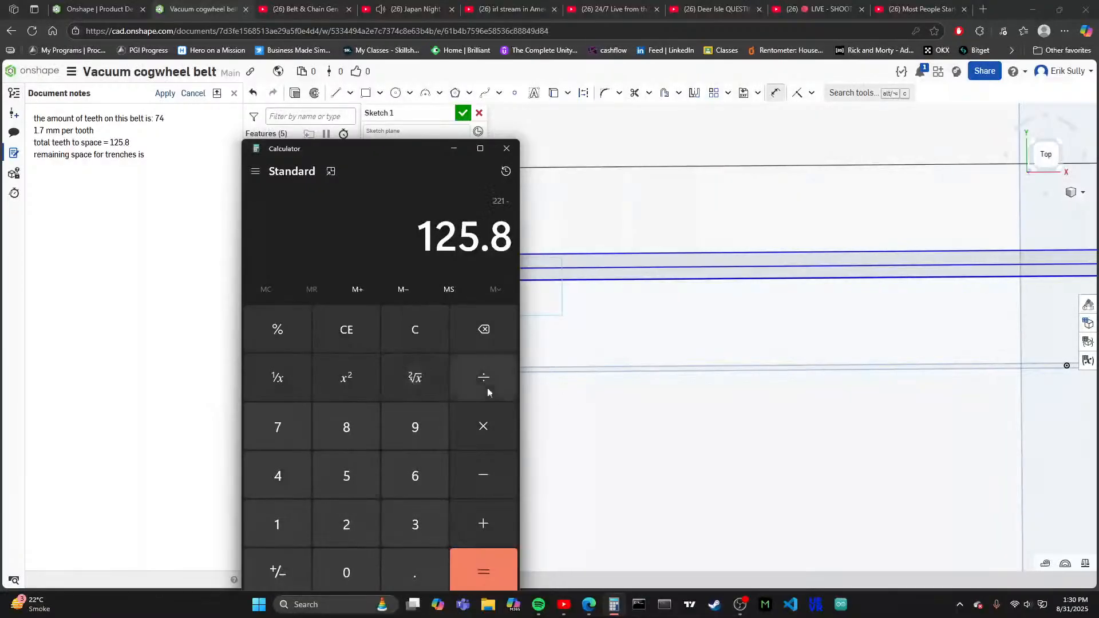
left_click(486, 559)
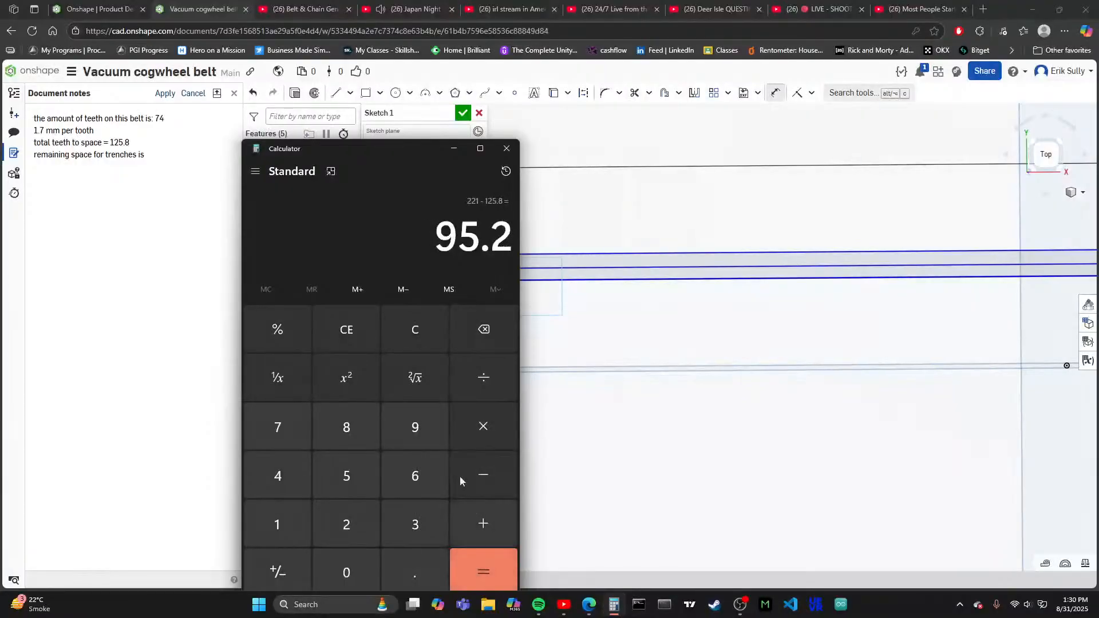
- Complete the "remaining space for trenches is" line in the document notes with ": 95.2"
left_click(157, 161)
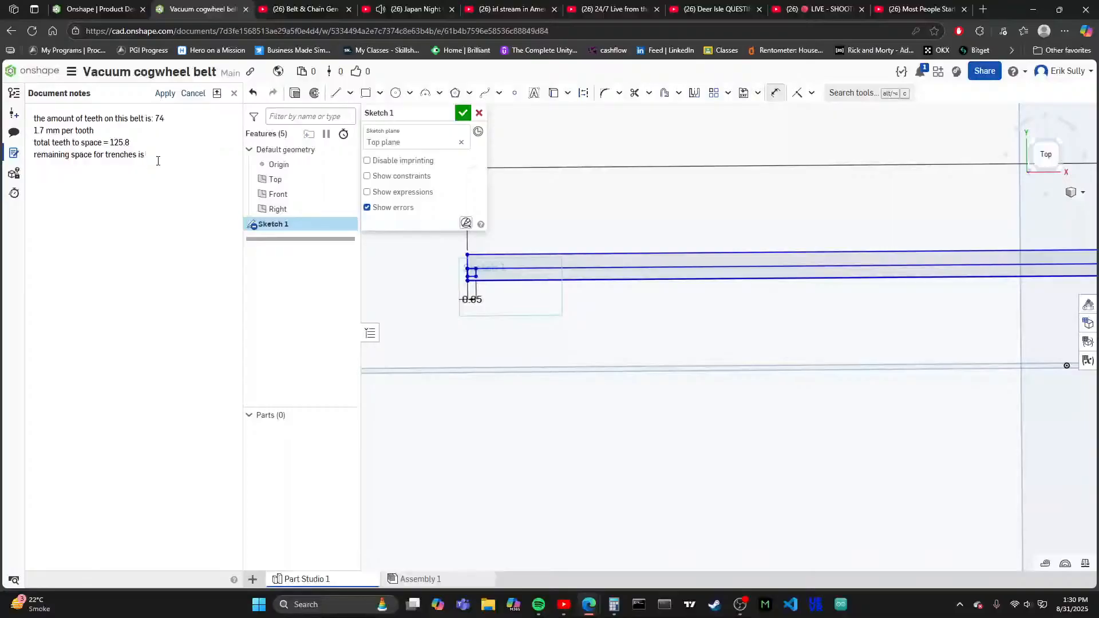
type(": 95.2")
left_click(614, 604)
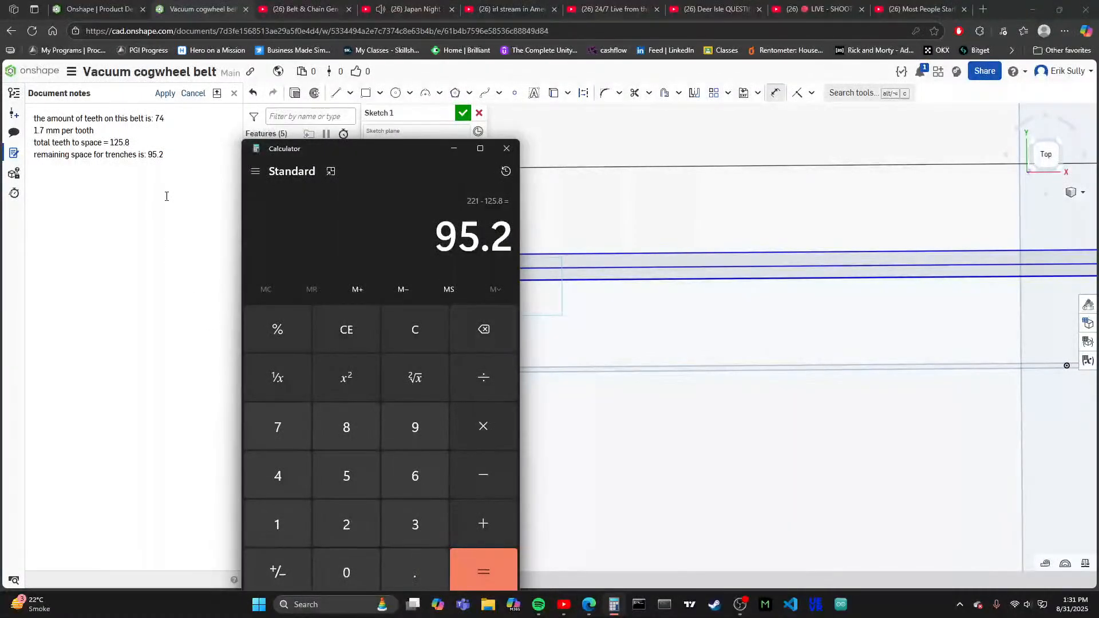
left_click(174, 181)
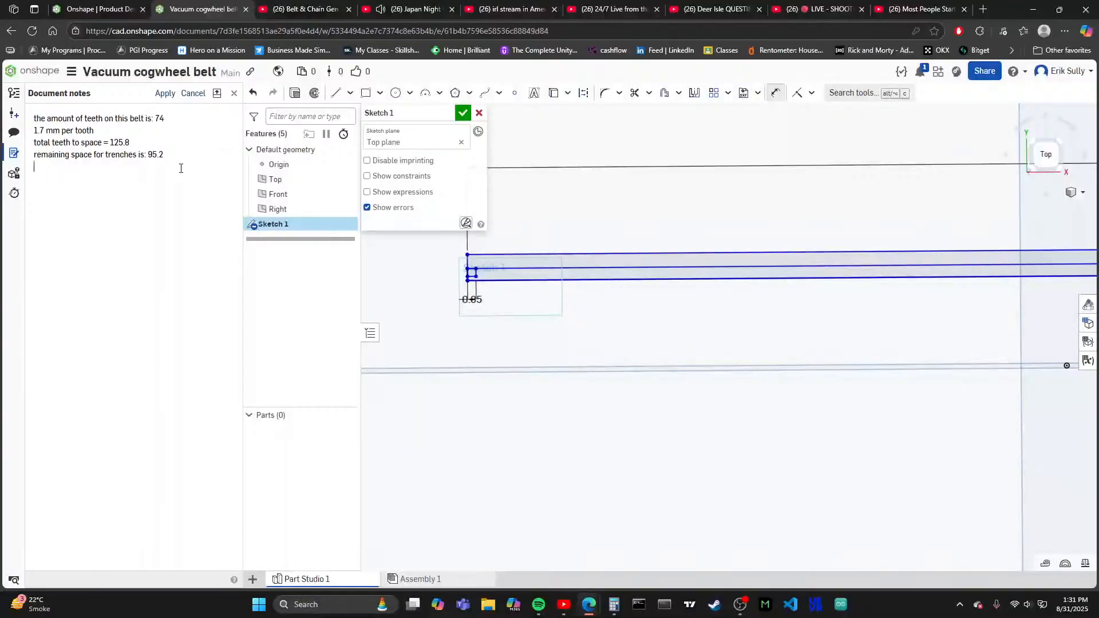
type("with 75")
key("BackSpace")
key("BackSpace")
key("BackSpace")
key("BackSpace")
key("BackSpace")
key("BackSpace")
key("BackSpace")
- Add a fifth line to the document notes reading "total trench space divided by spaces is:"
type("total trench space divided by spaces")
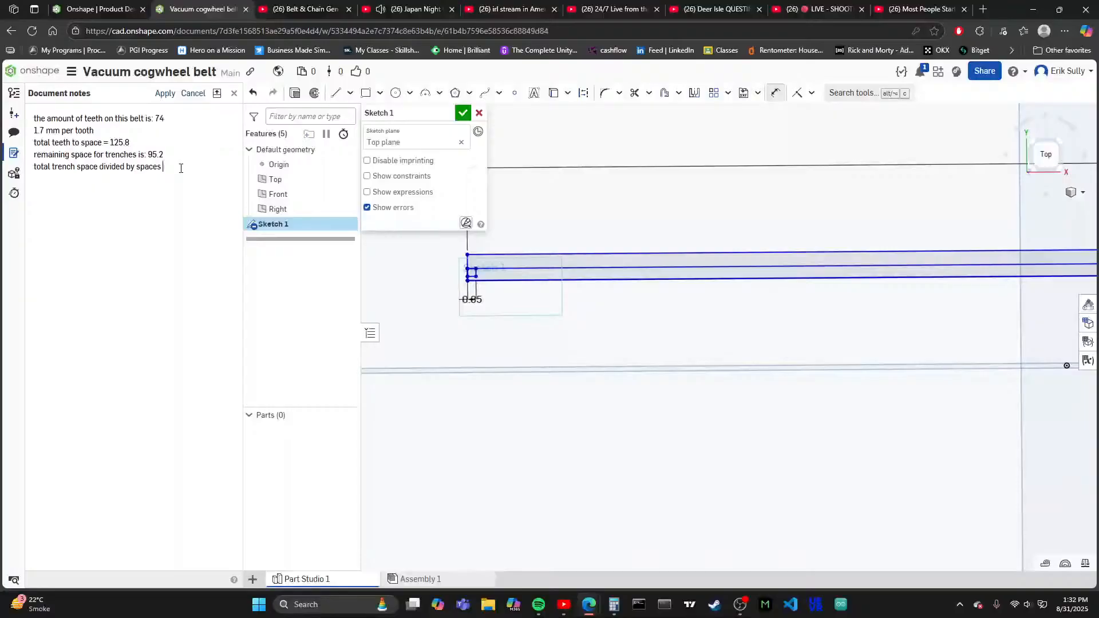
type(" is:")
- Switch to Calculator and divide the 95.2 result by 74
left_click(614, 604)
left_click(475, 392)
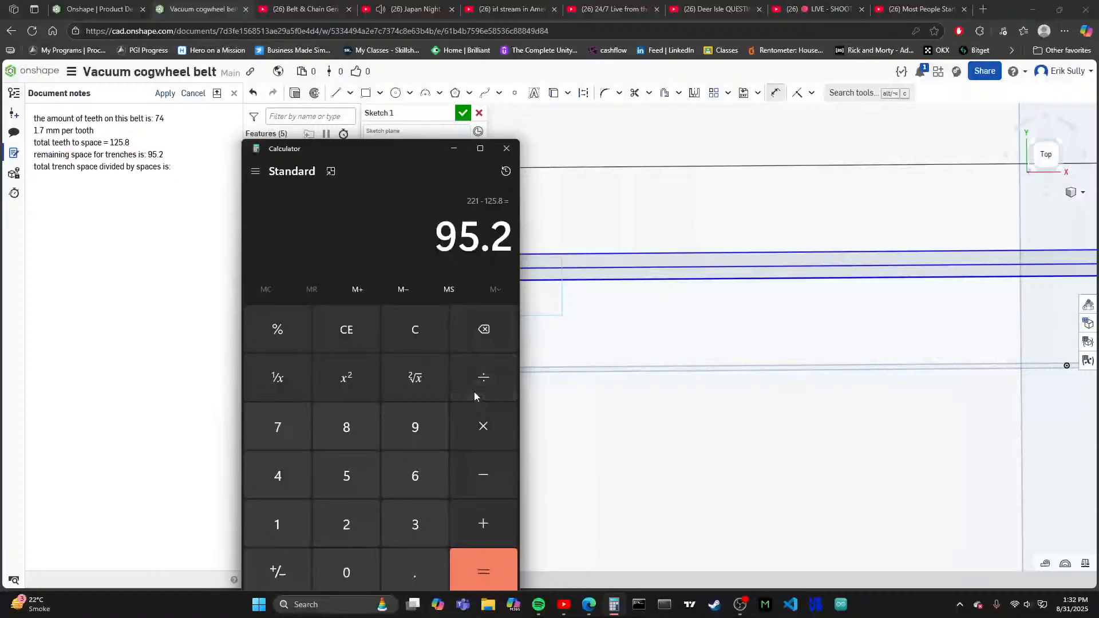
left_click(281, 435)
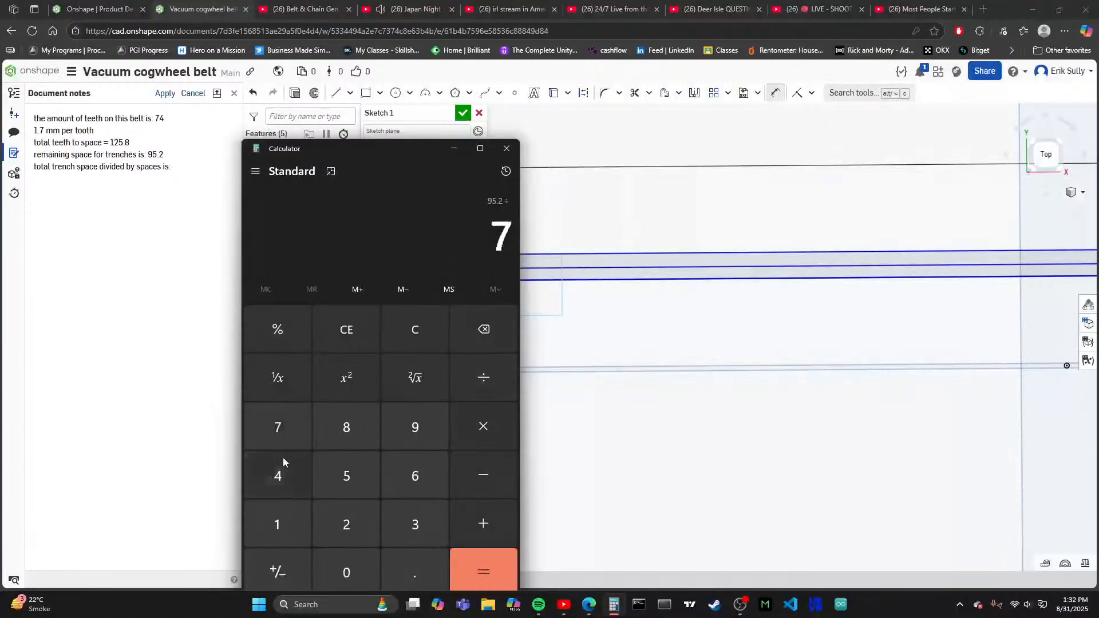
left_click(282, 460)
left_click(472, 563)
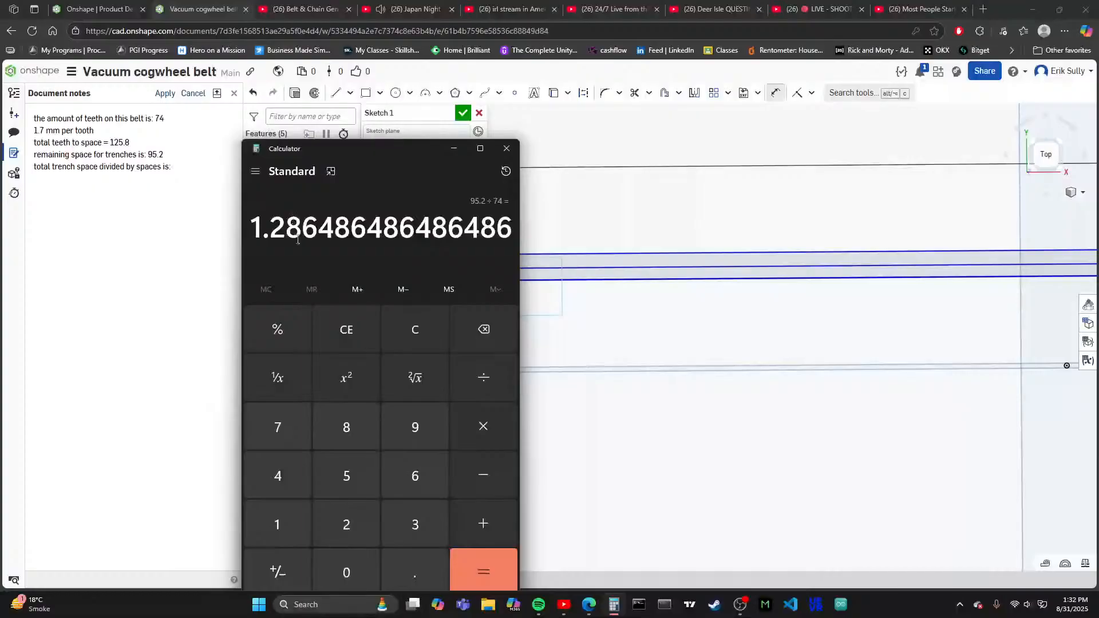
- Copy 1.2864 from the calculator result onto a new line of the document notes and append the unit mm
left_click_drag(335, 228, 255, 227)
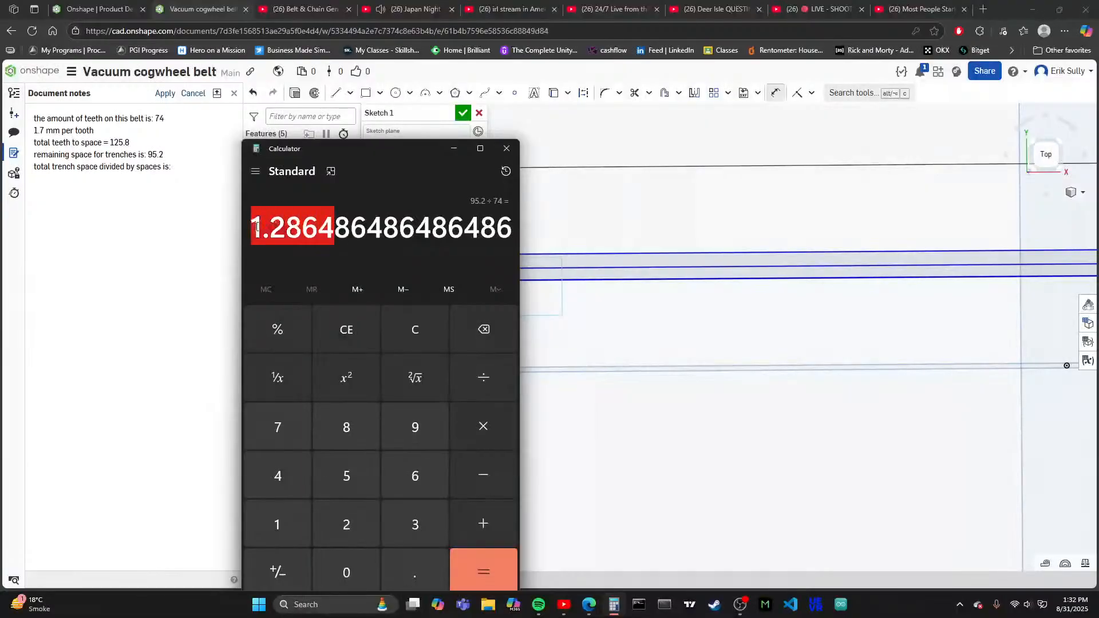
key("ctrl+c")
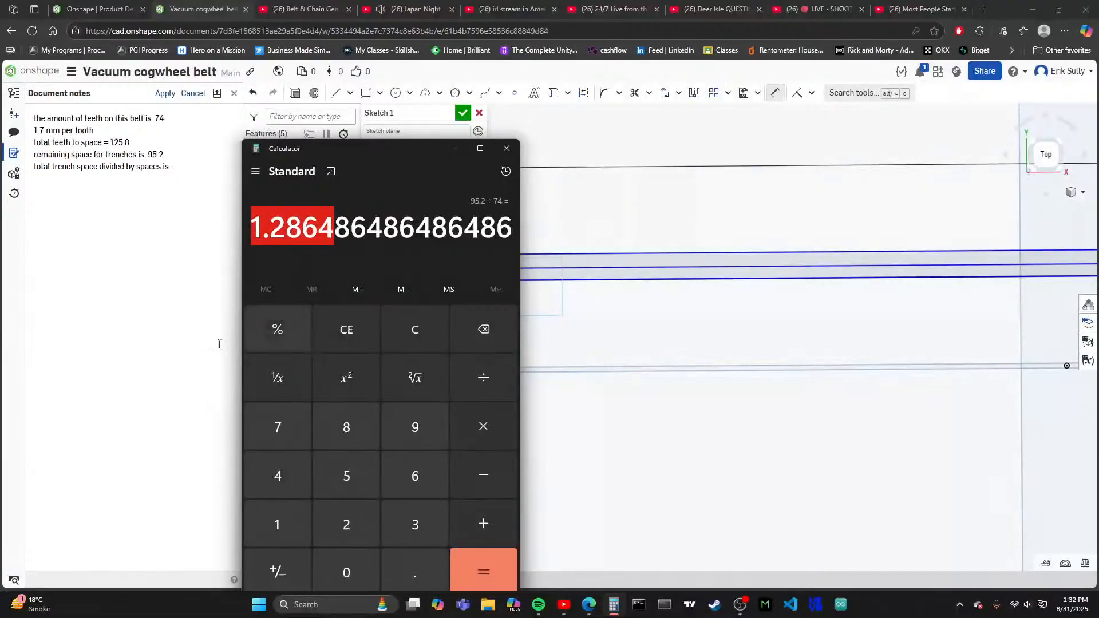
left_click(139, 231)
key("Return")
key("ctrl+v")
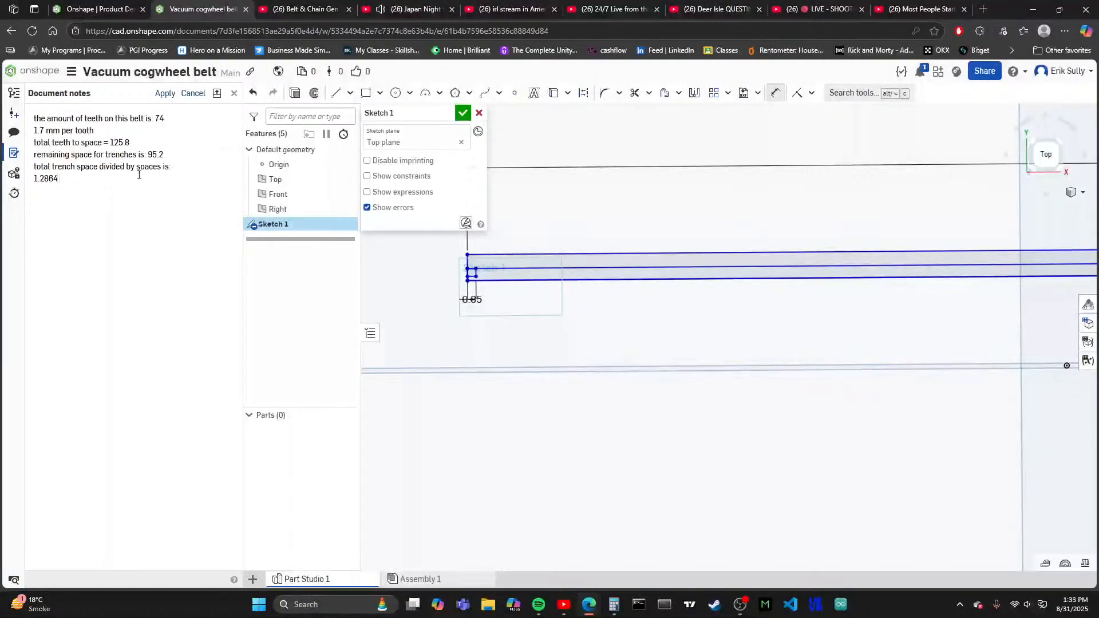
type("mm")
- Set the small tooth rectangle's width dimension to 0.6 mm
scroll(454, 262, "up", 4)
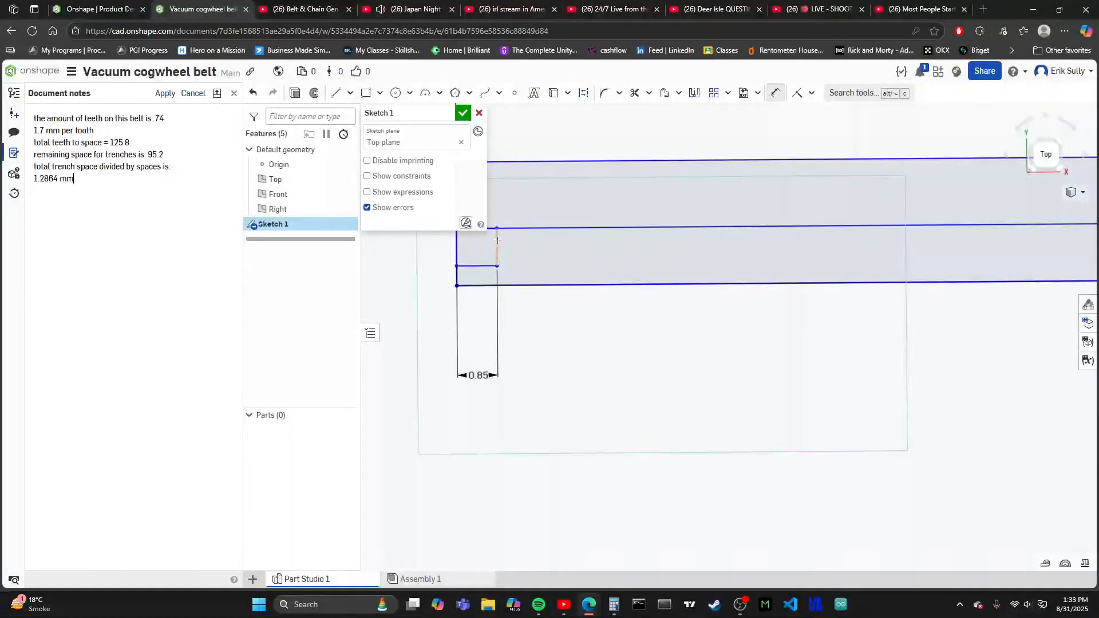
scroll(495, 281, "down", 2)
scroll(474, 255, "up", 3)
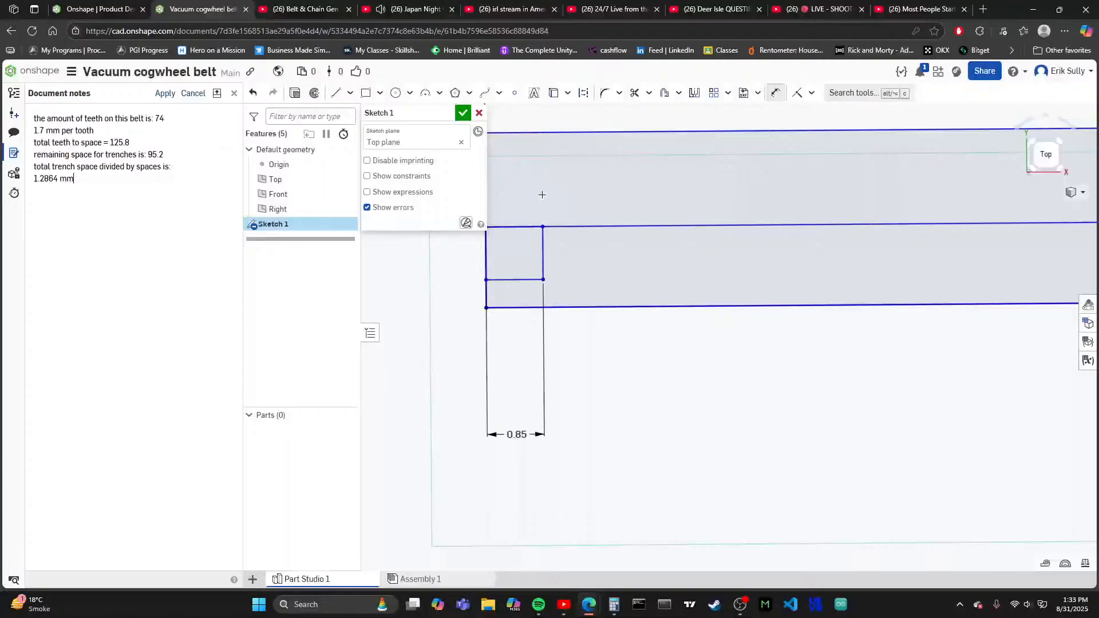
scroll(519, 185, "down", 1)
scroll(519, 185, "up", 3)
scroll(520, 187, "down", 1)
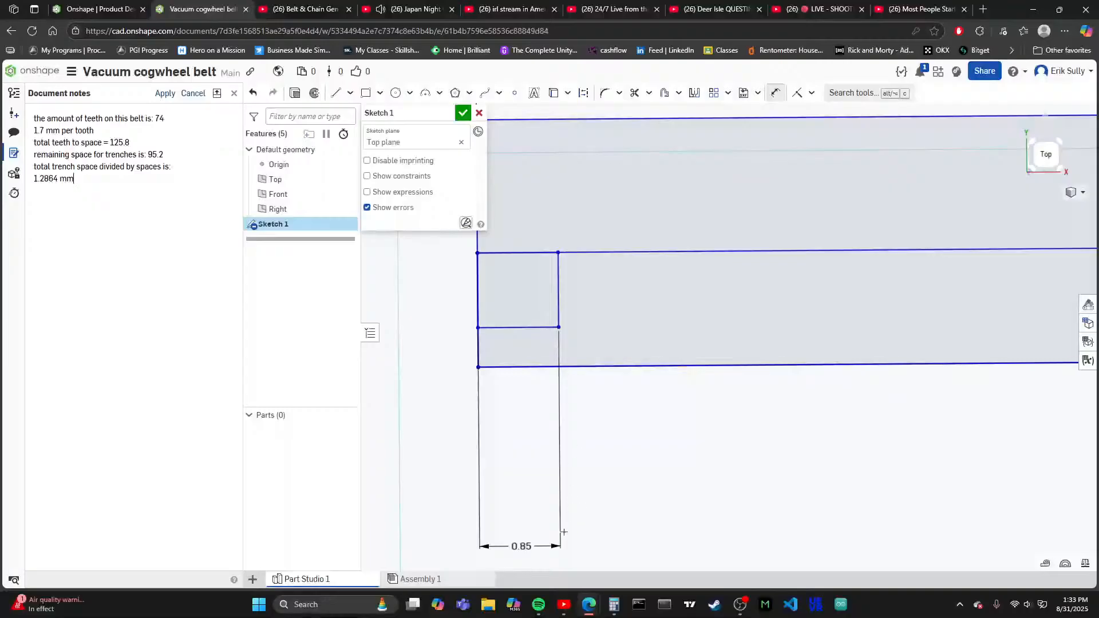
double_click(525, 544)
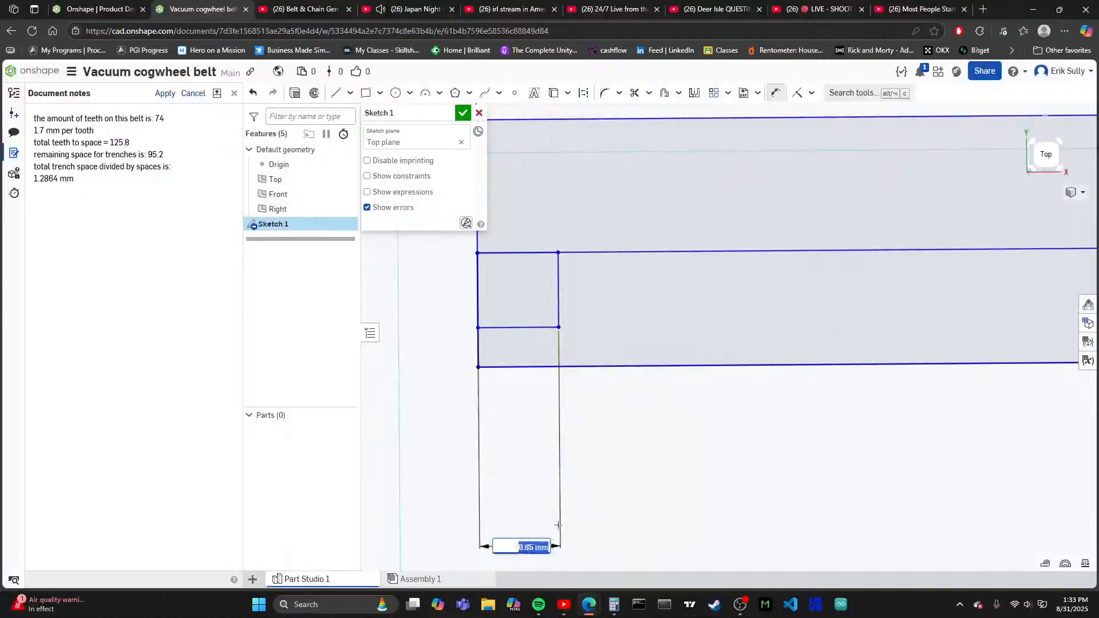
type("0.6")
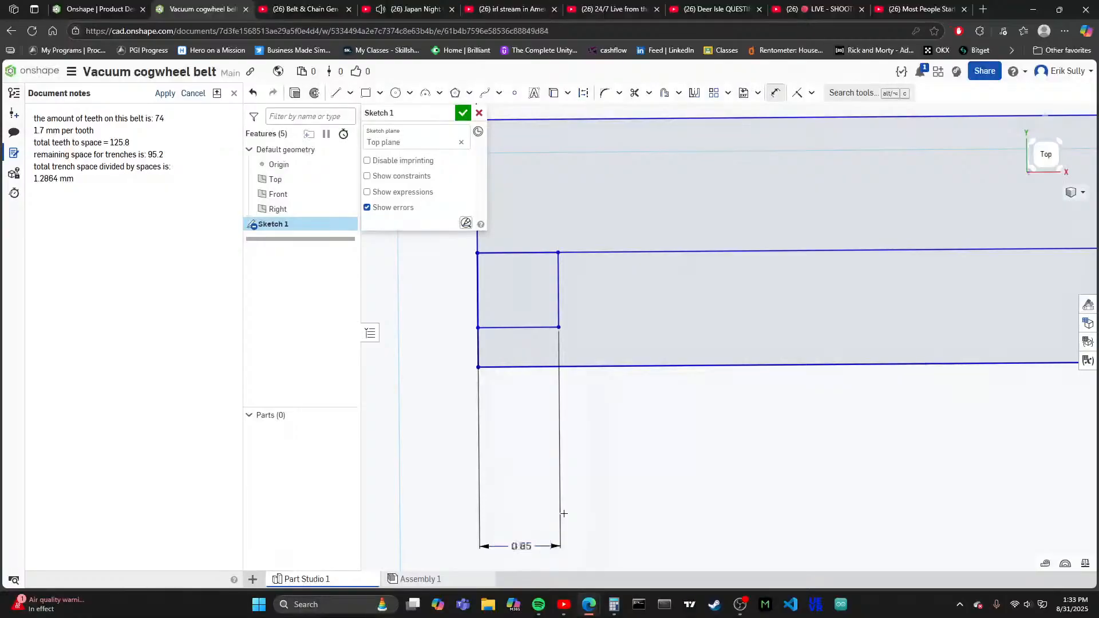
key("Return")
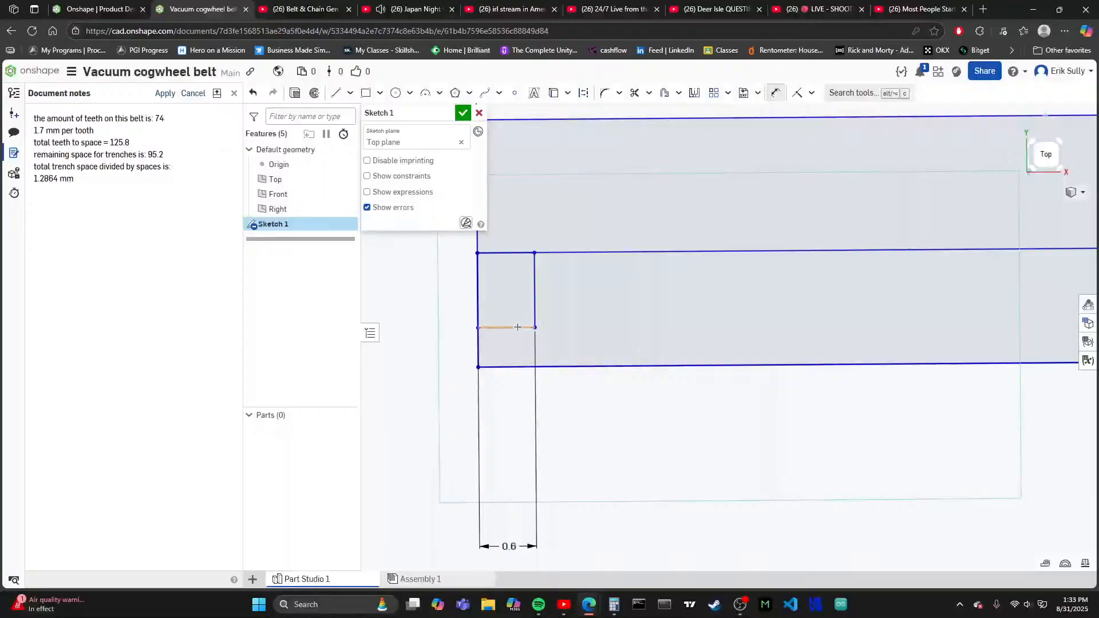
- Dimension the small tooth rectangle's height, placing the dimension beside the strip's end
left_click(532, 285)
left_click(444, 290)
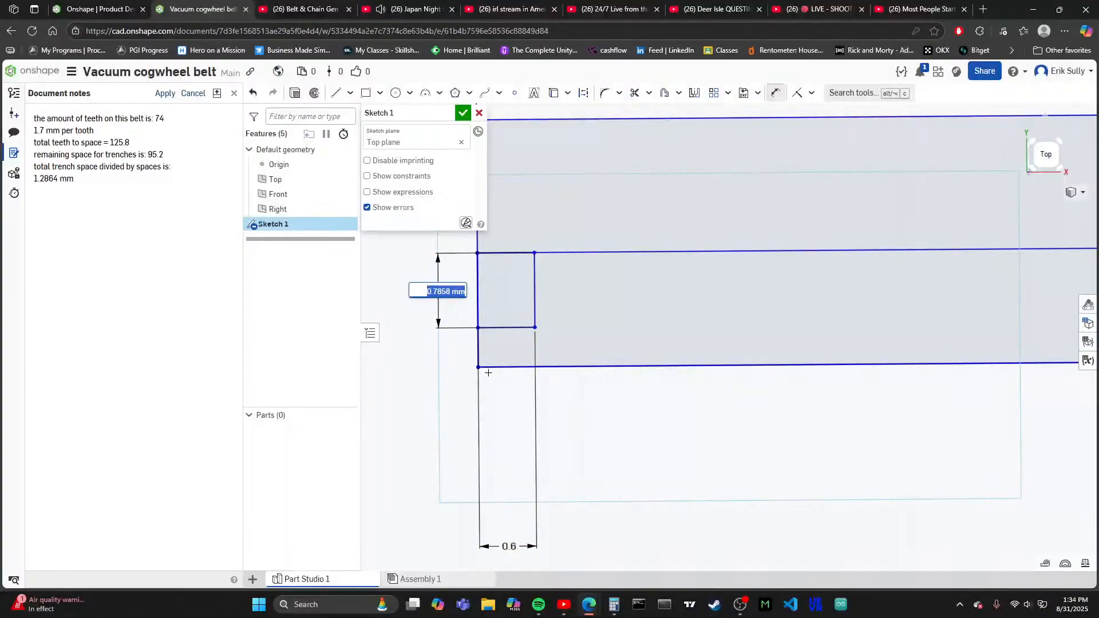
key("Return")
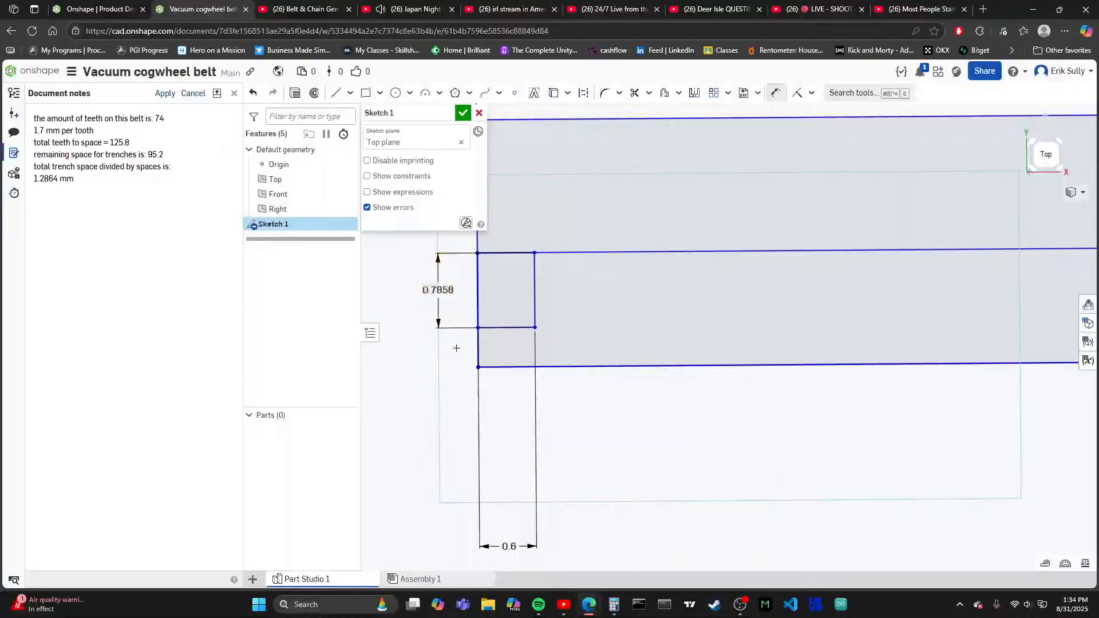
- Undo the small rectangle's height and width dimensions and the rectangle itself, leaving only the strip and its dividing line
key("ctrl+z")
key("ctrl+z")
key("ctrl+z")
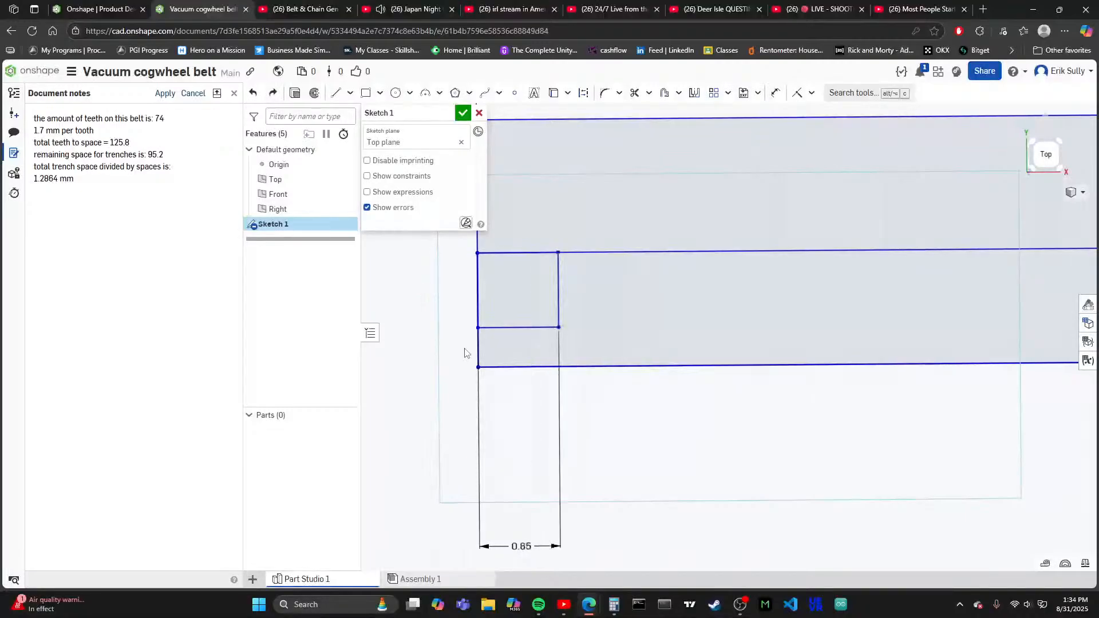
key("ctrl+z")
key("ctrl+z")
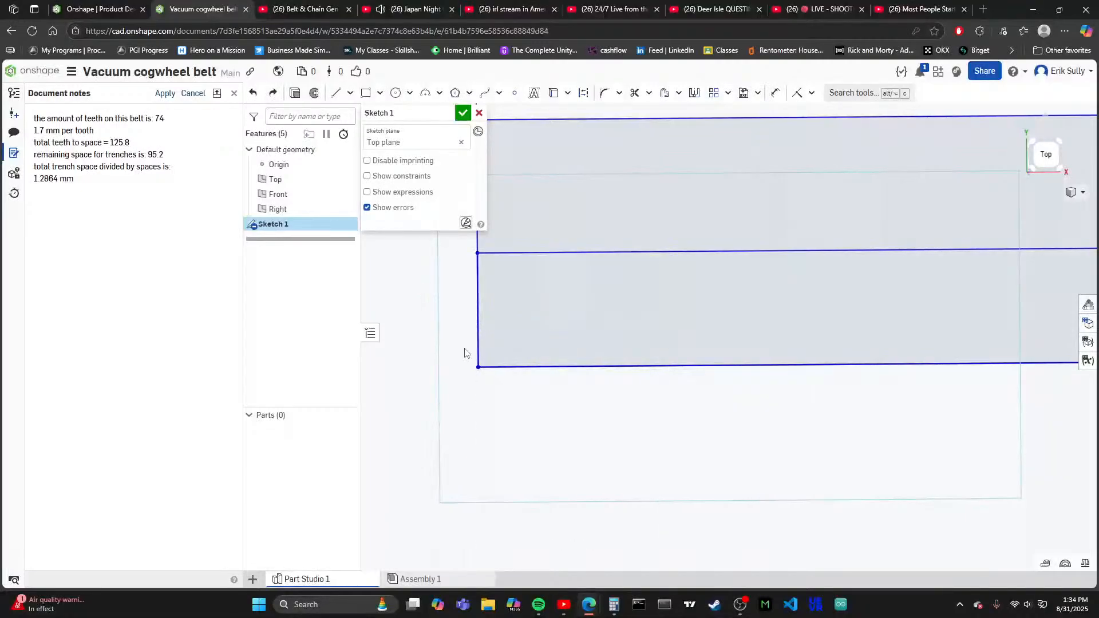
- Sketch a rectangle about 0.42 mm wide at the strip's end, spanning from the dividing line down to the lower edge
left_click(366, 93)
left_click(478, 253)
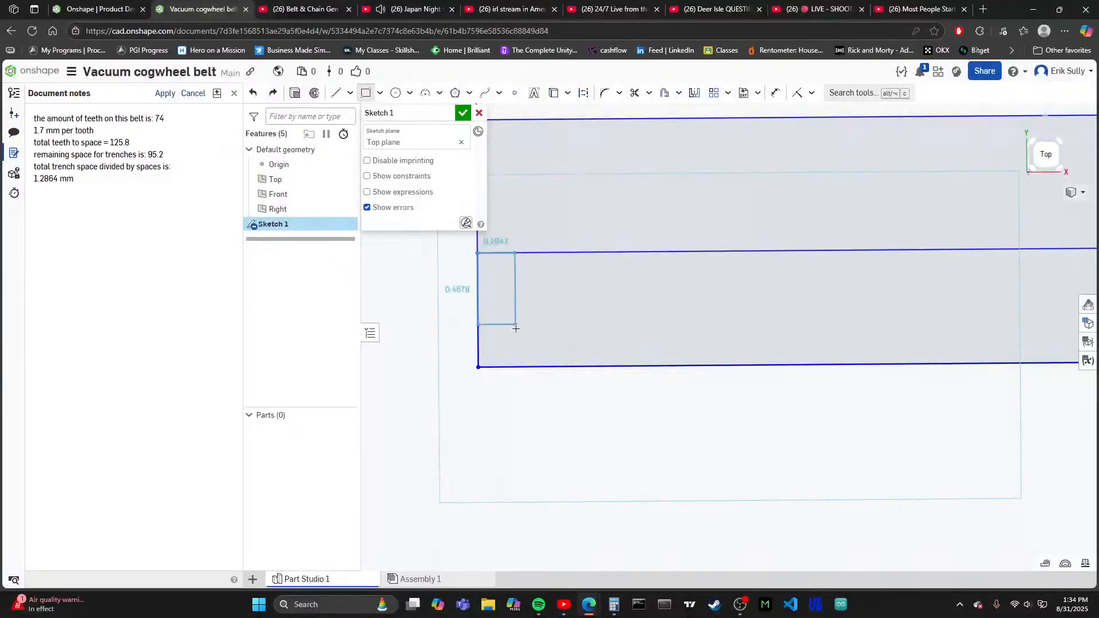
left_click(518, 364)
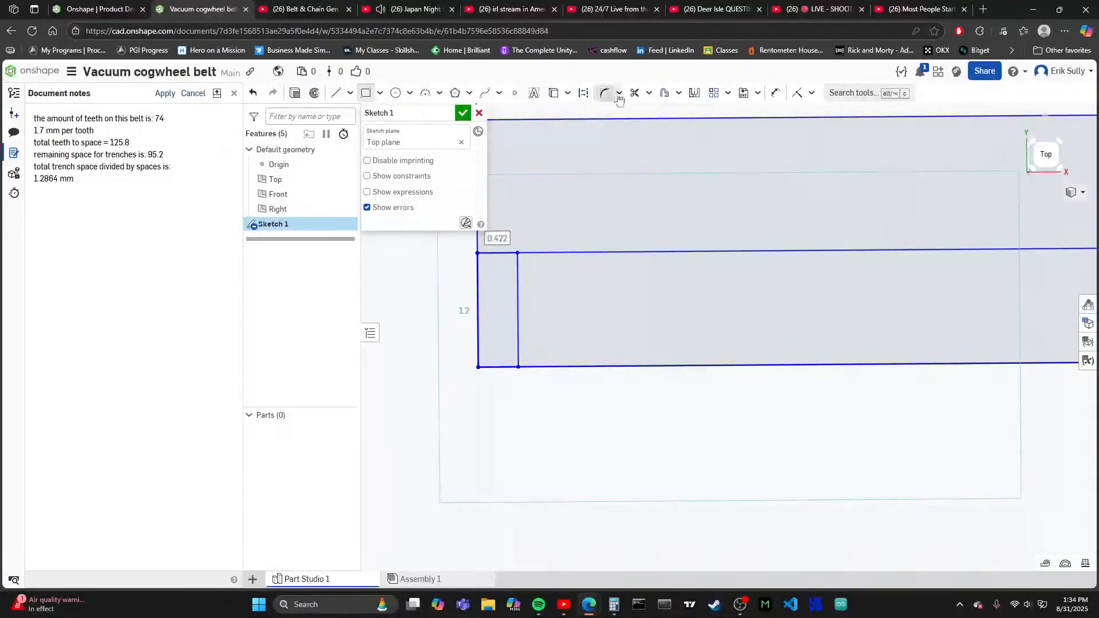
left_click(774, 93)
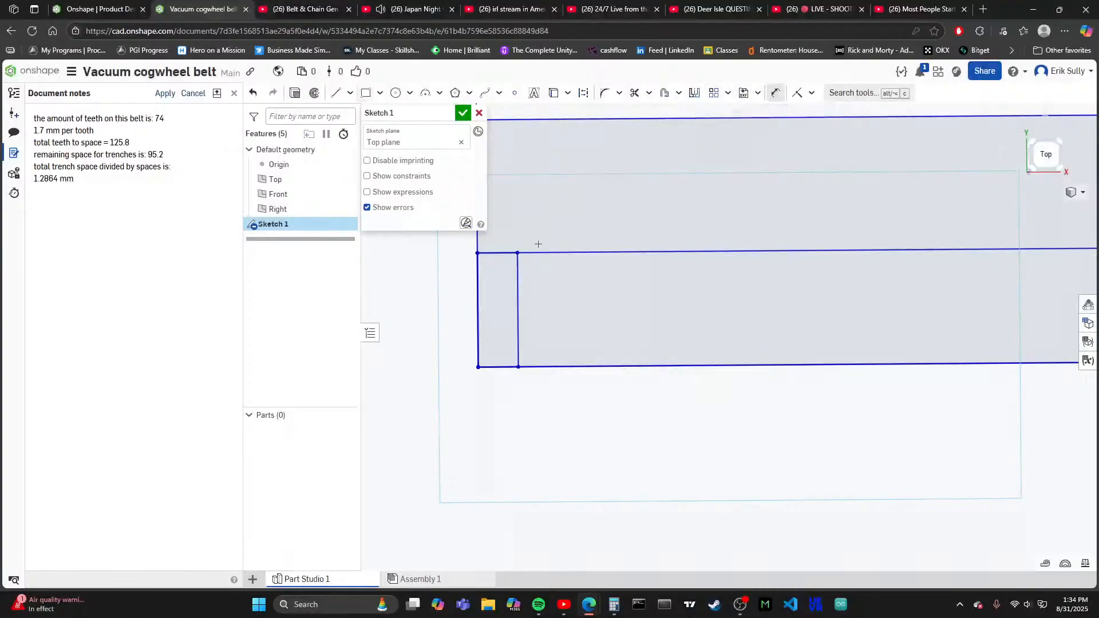
left_click(505, 253)
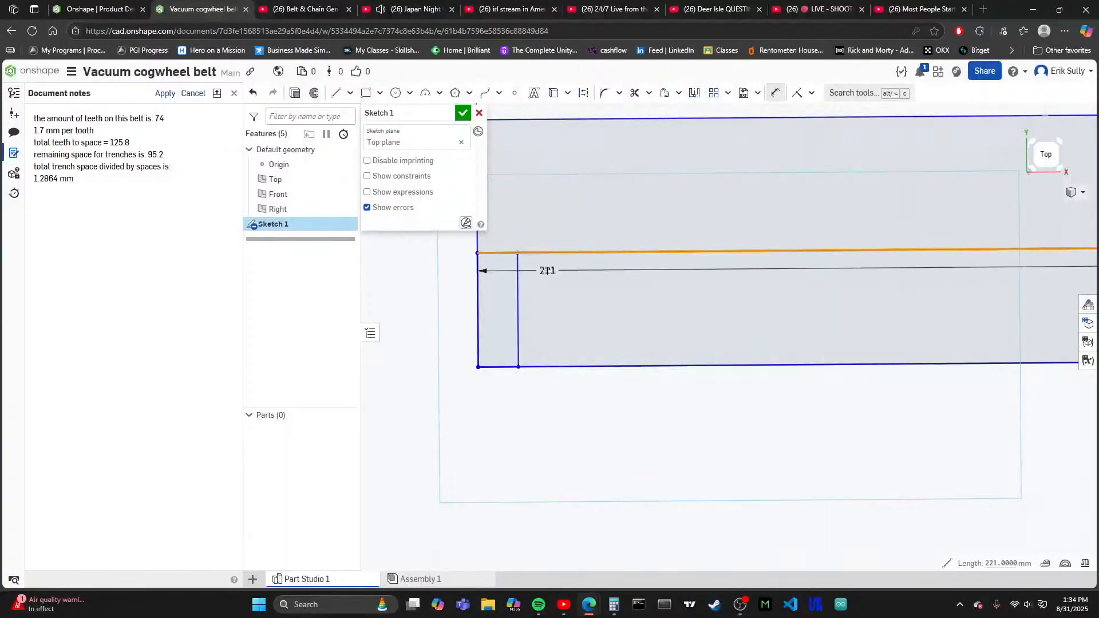
key("Escape")
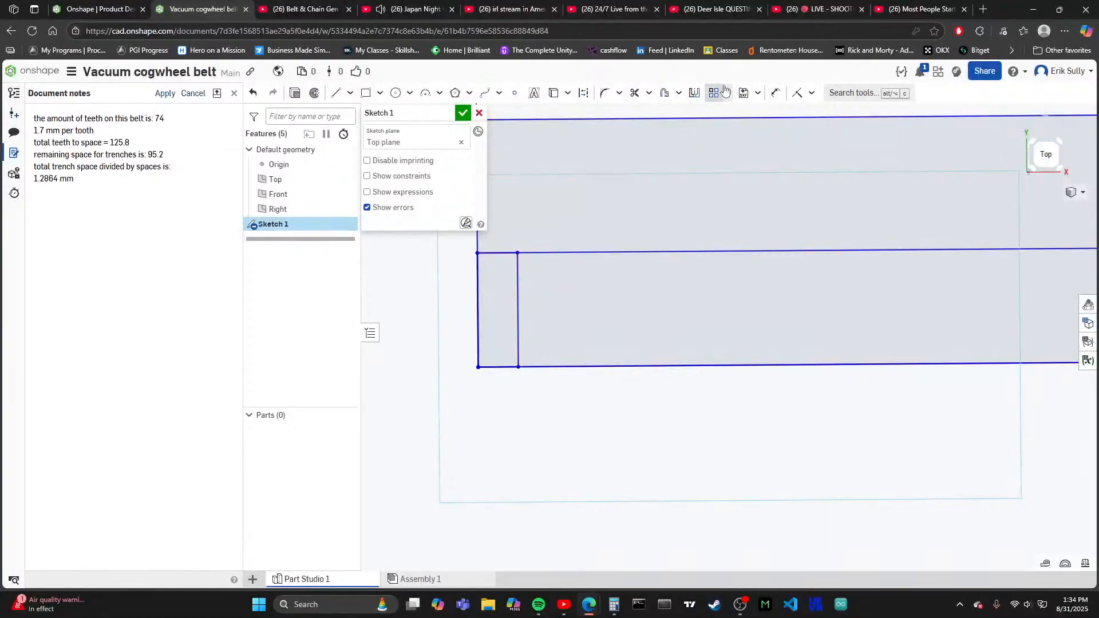
- Dimension the end rectangle's width between its two upper corners and set it to 0.6 mm
left_click(775, 92)
left_click(517, 253)
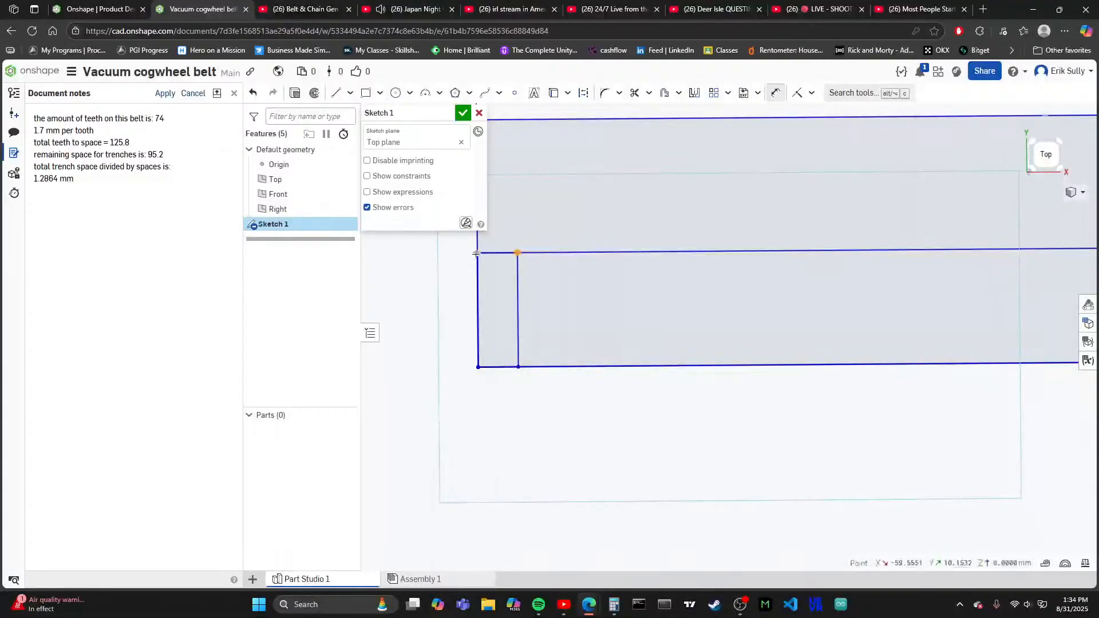
left_click(478, 252)
left_click(493, 442)
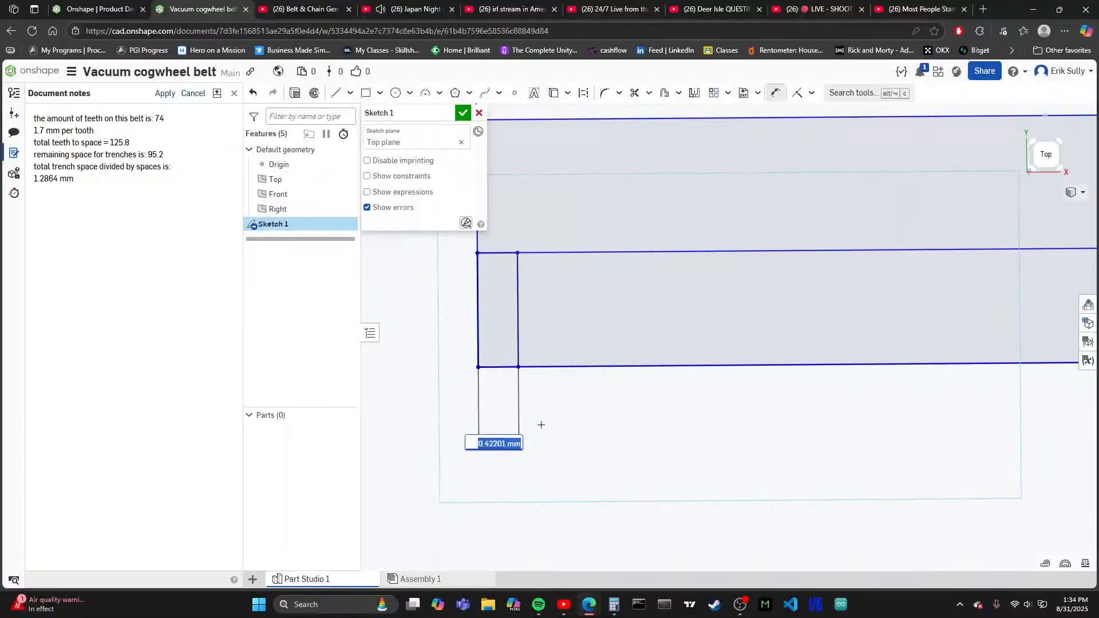
type("0.6")
key("Return")
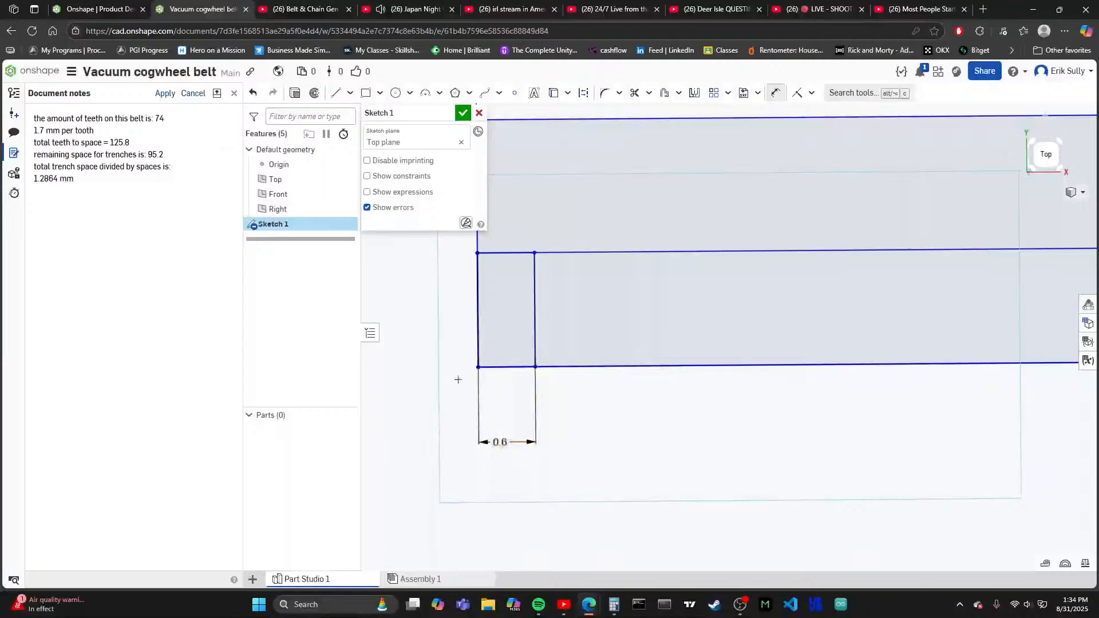
- Sketch a second rectangle about 0.84 by 0.74 mm below the dividing line, starting at the 0.6 mm rectangle's upper inner corner
scroll(456, 380, "down", 3)
scroll(486, 324, "up", 3)
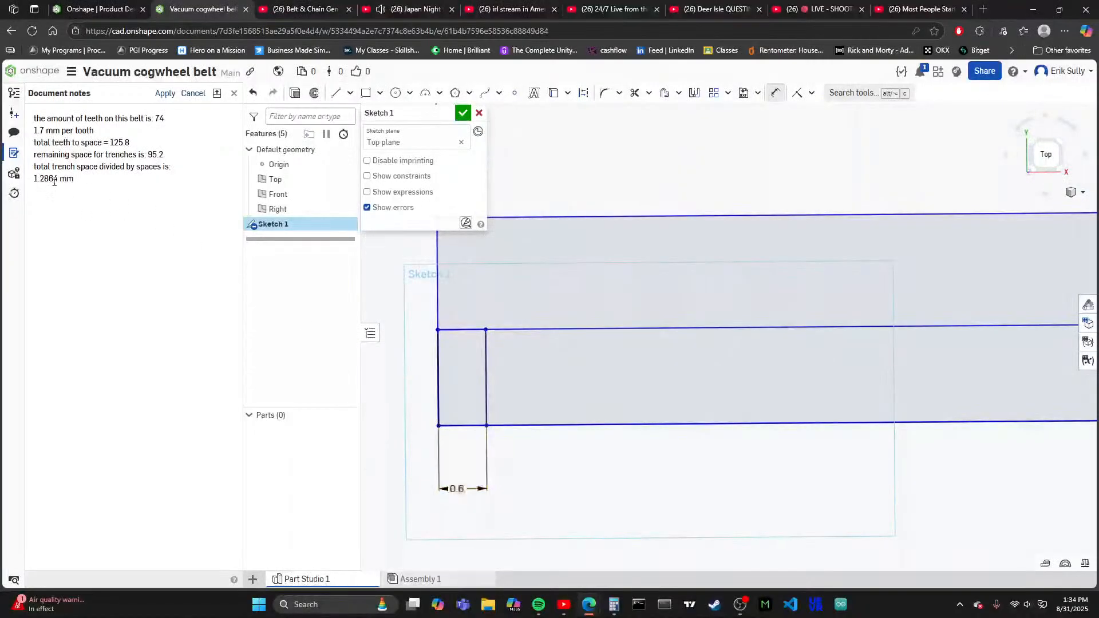
scroll(542, 397, "up", 2)
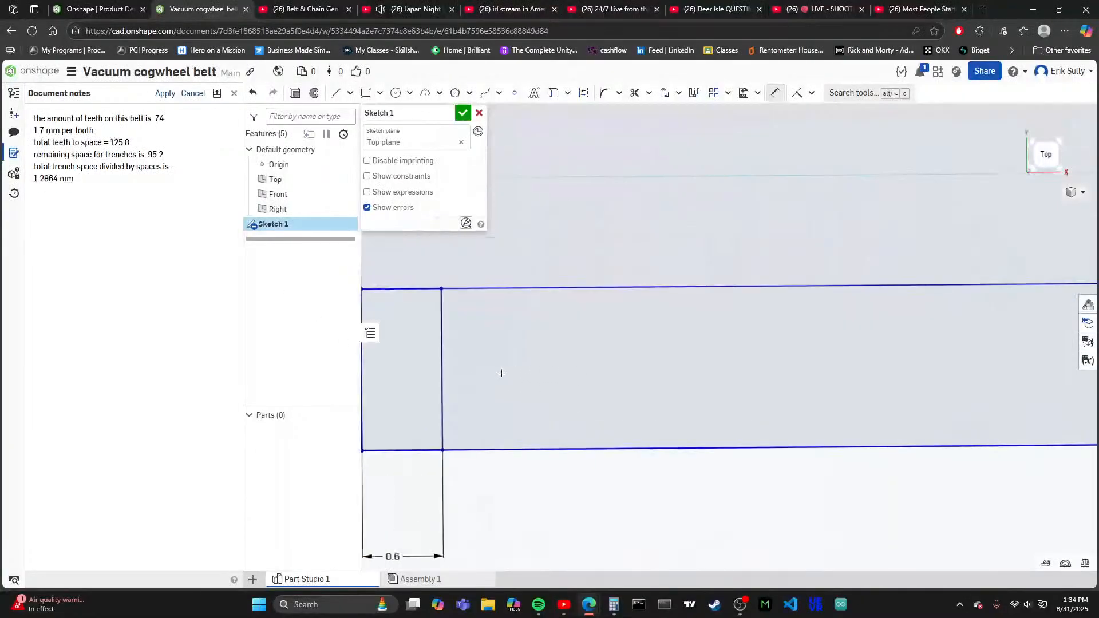
left_click(365, 92)
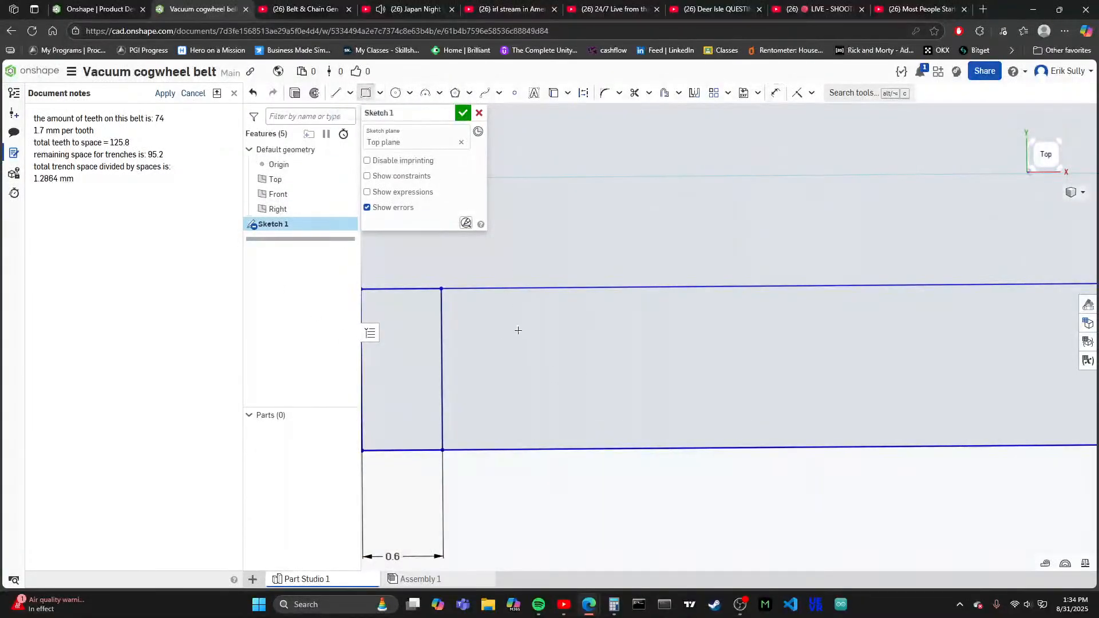
left_click(441, 289)
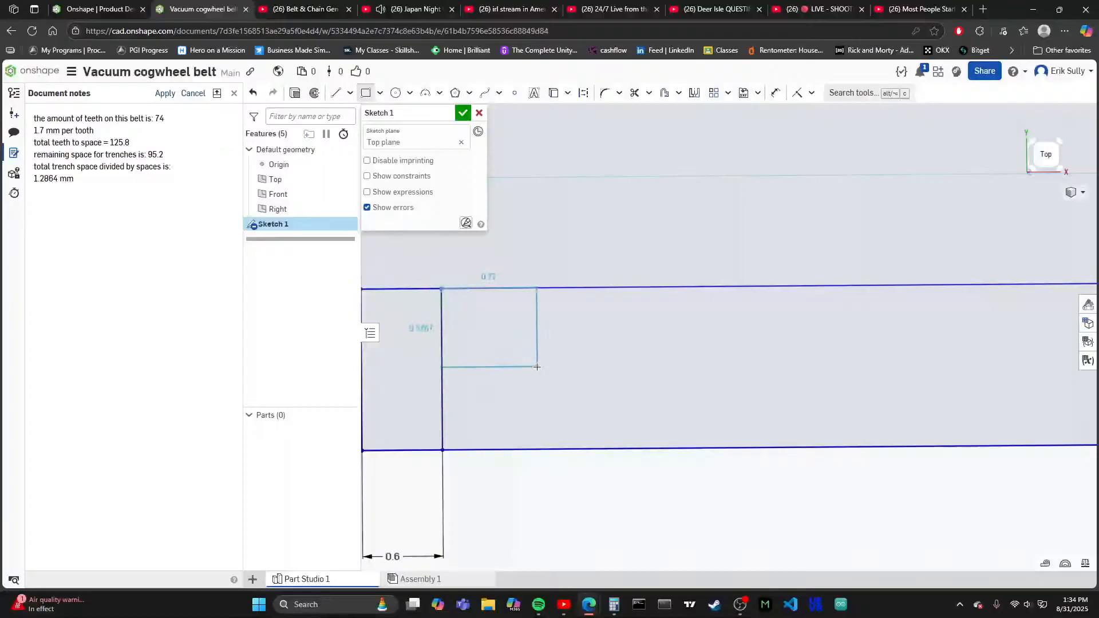
left_click(554, 388)
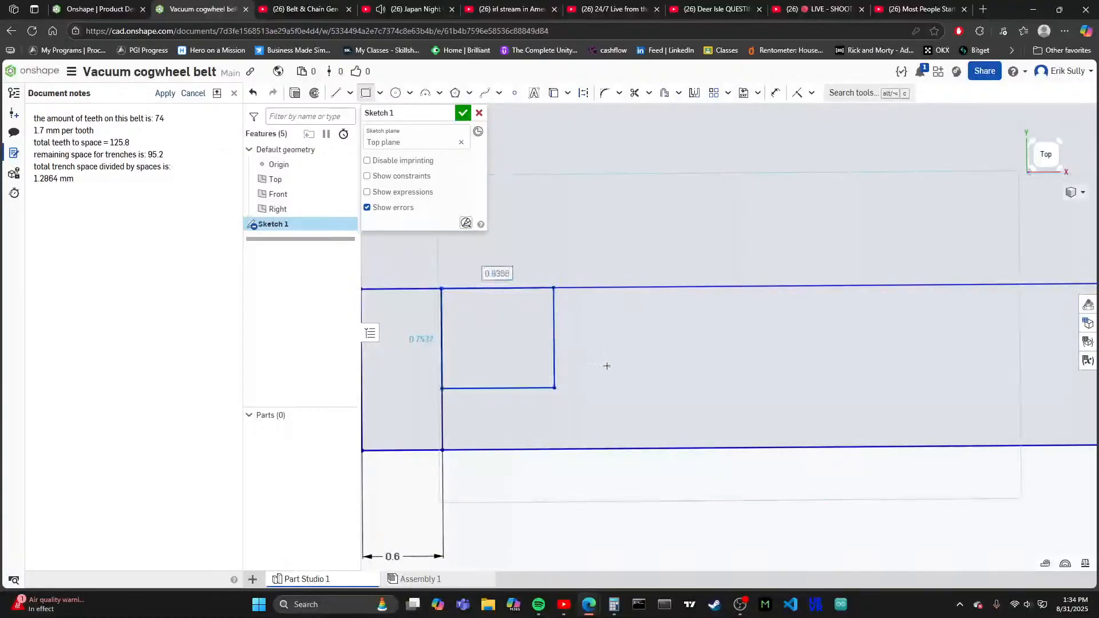
- Dimension the second rectangle's width below the strip and set it to 0.85 mm
left_click(775, 92)
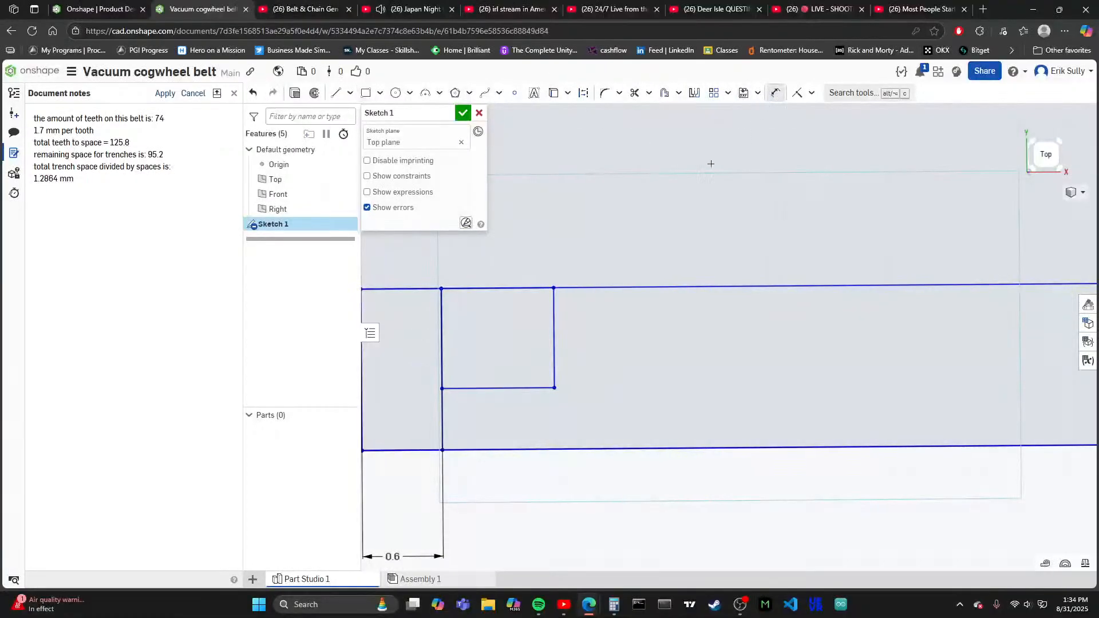
left_click(508, 389)
left_click(498, 525)
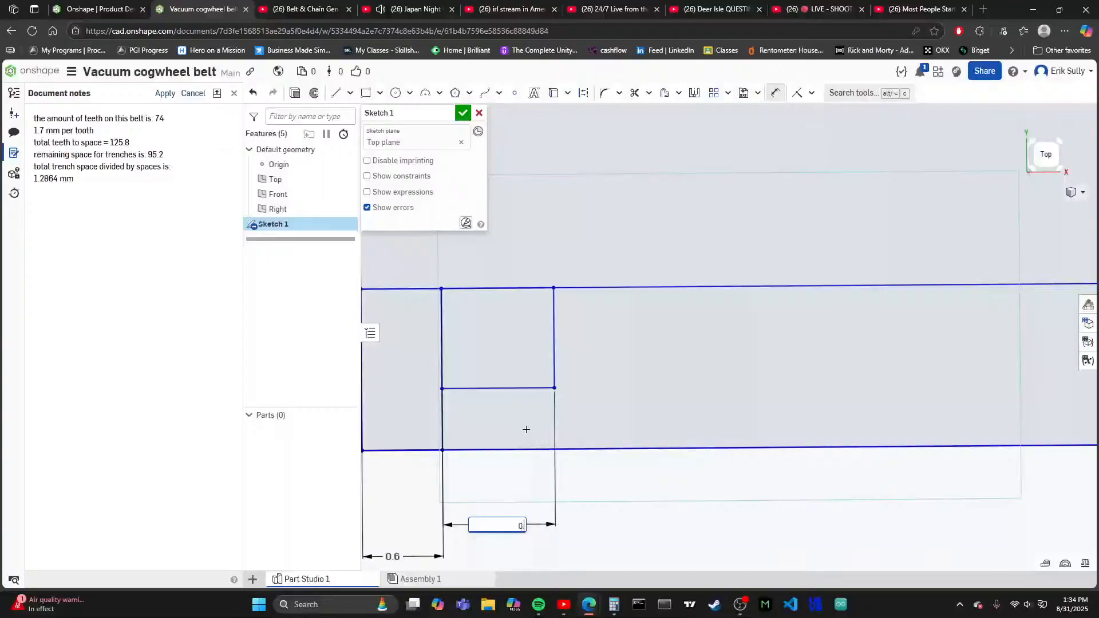
type(".85")
key("Return")
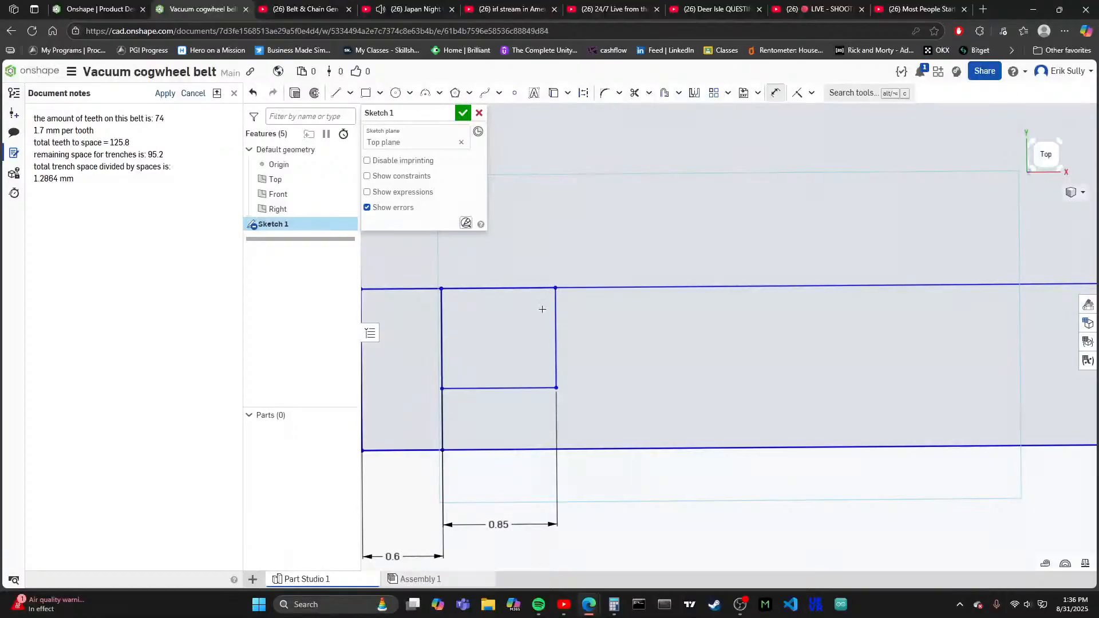
- Add a reference dimension for the height of the 0.6 mm wide rectangle at the strip's end
scroll(507, 364, "down", 4)
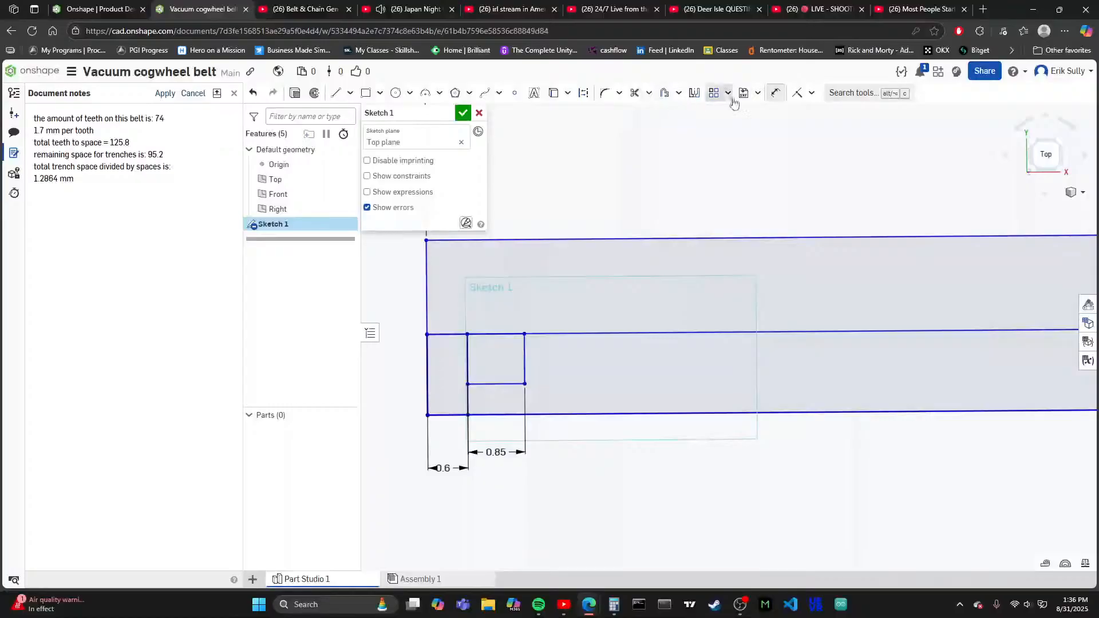
left_click(427, 376)
left_click(437, 376)
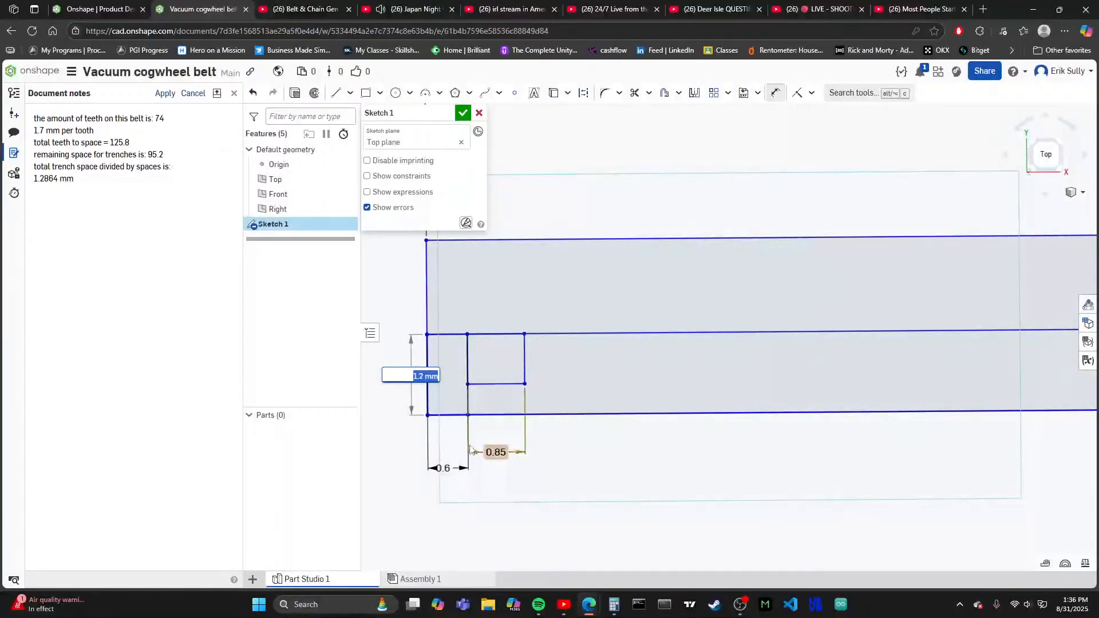
key("Return")
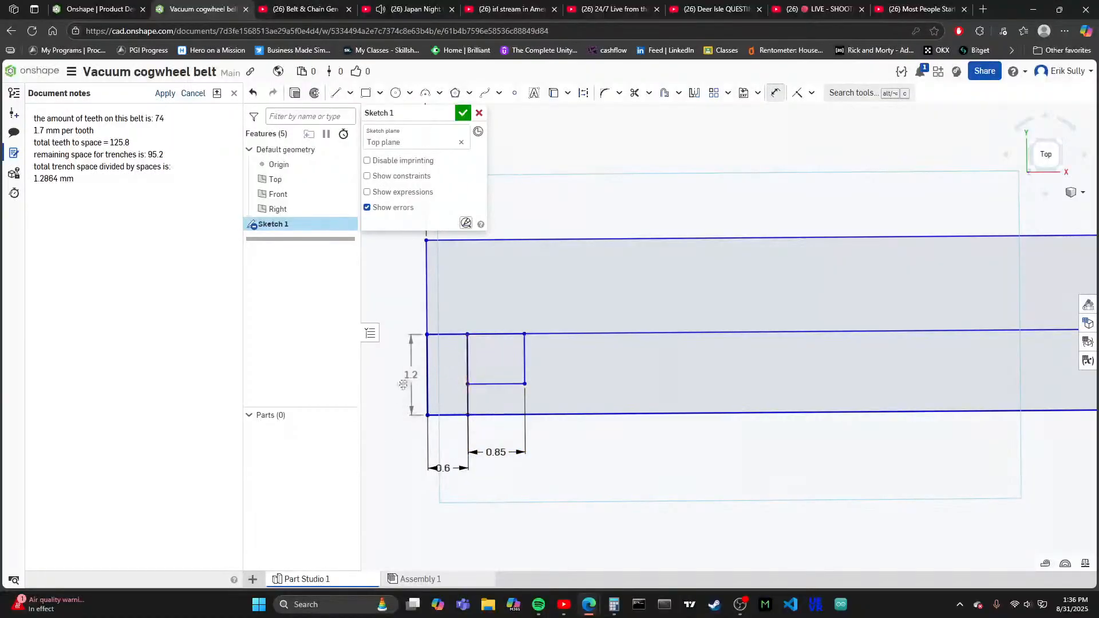
- Dimension the 0.85 mm wide rectangle's height beyond the strip's end and set it to 0.35 mm
scroll(395, 386, "up", 2)
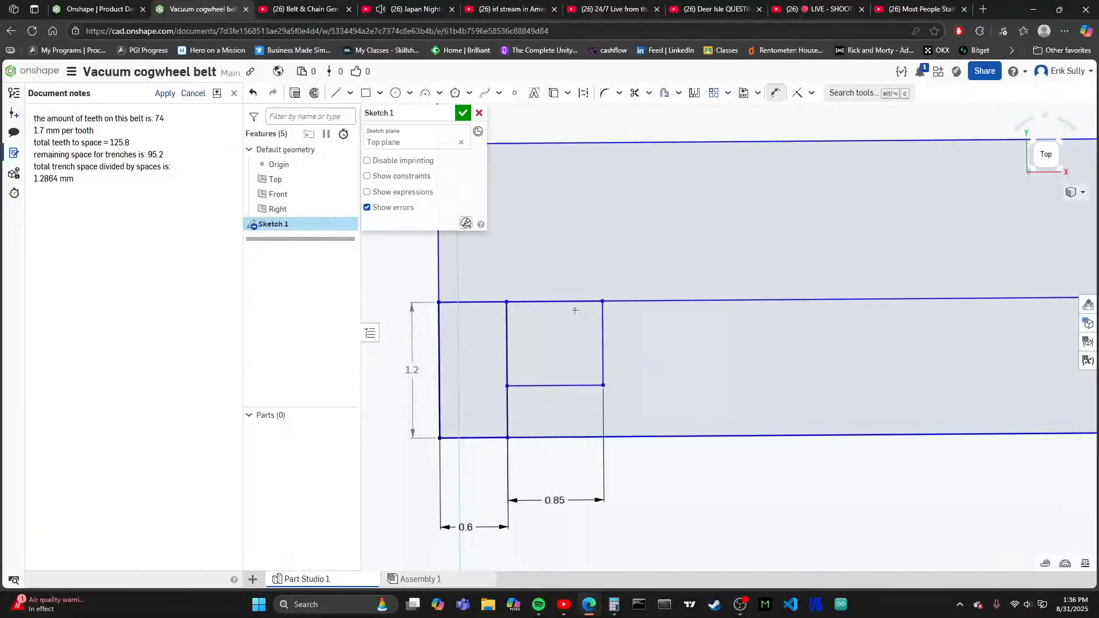
left_click(602, 344)
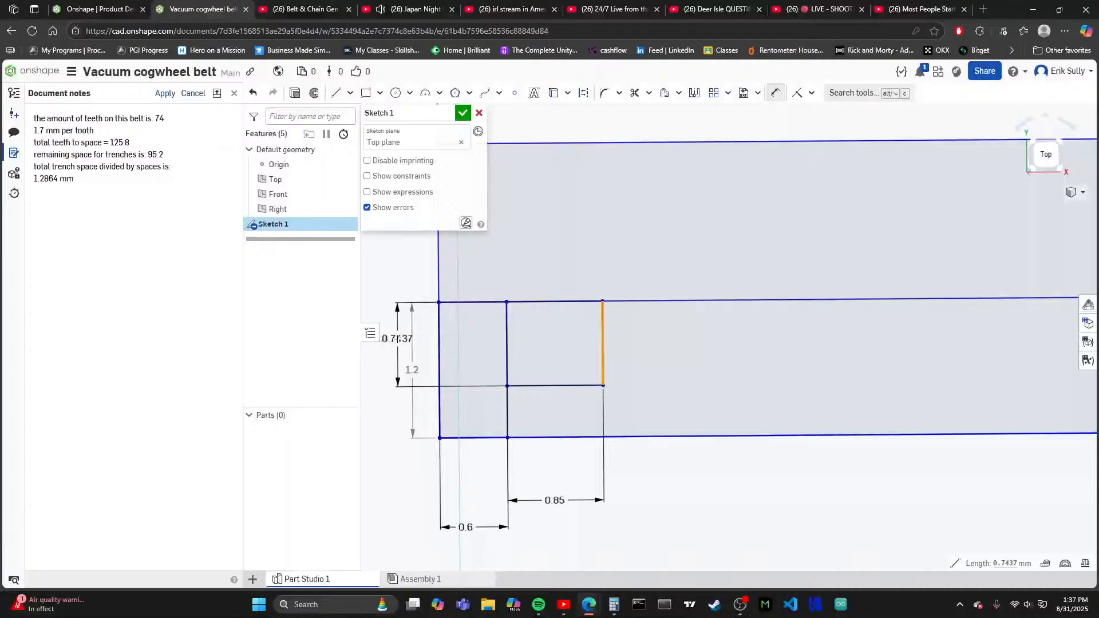
scroll(567, 346, "down", 3)
scroll(475, 344, "up", 3)
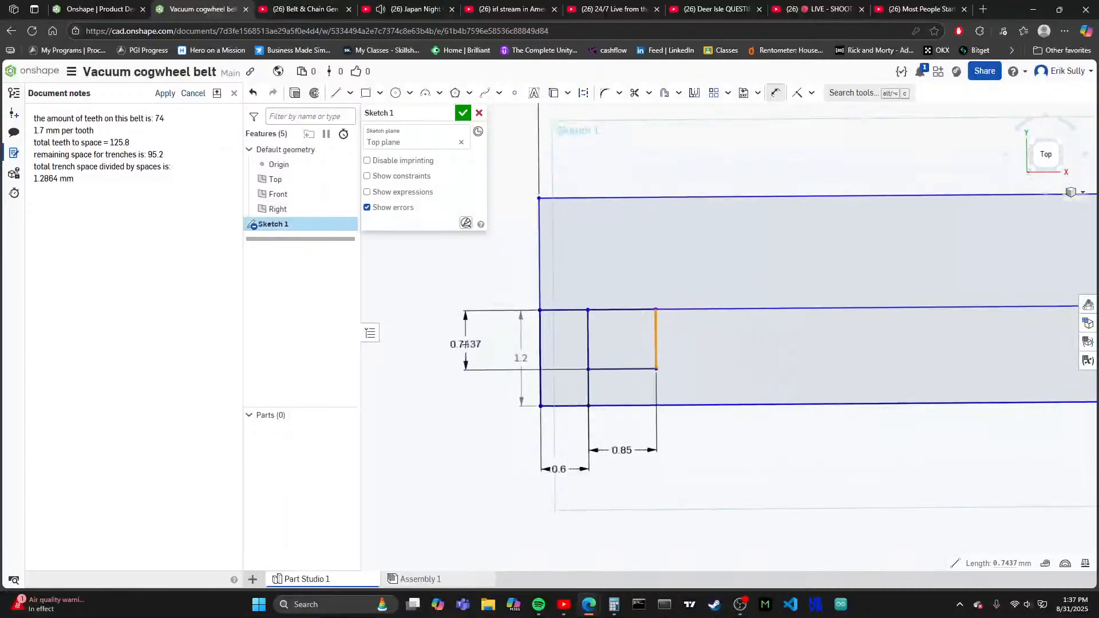
left_click(503, 327)
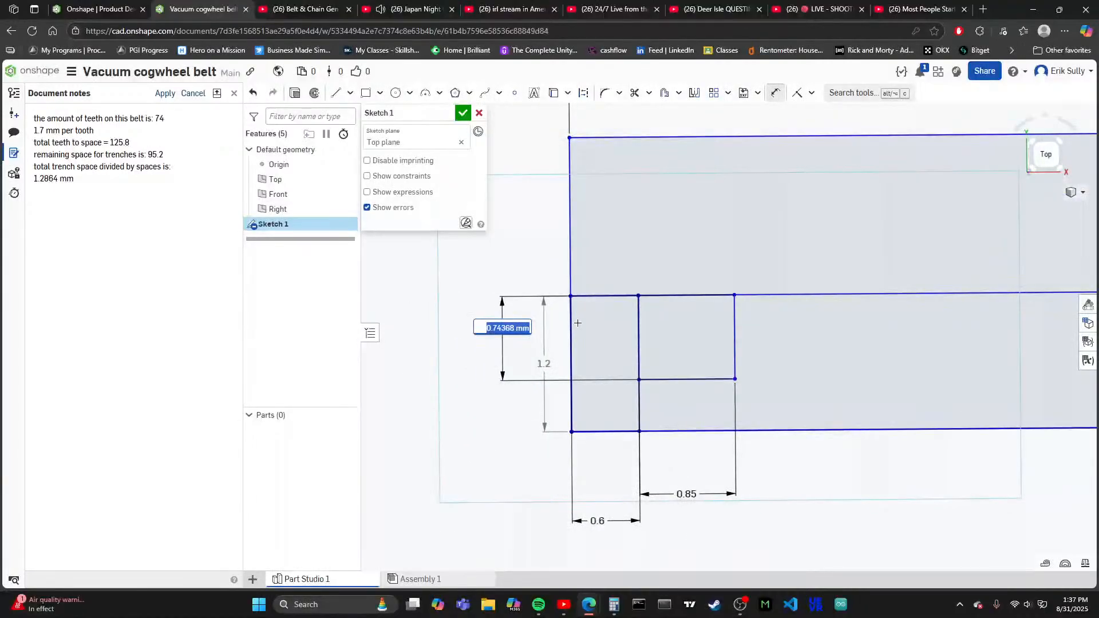
type("0.33")
key("BackSpace")
type("5")
key("Return")
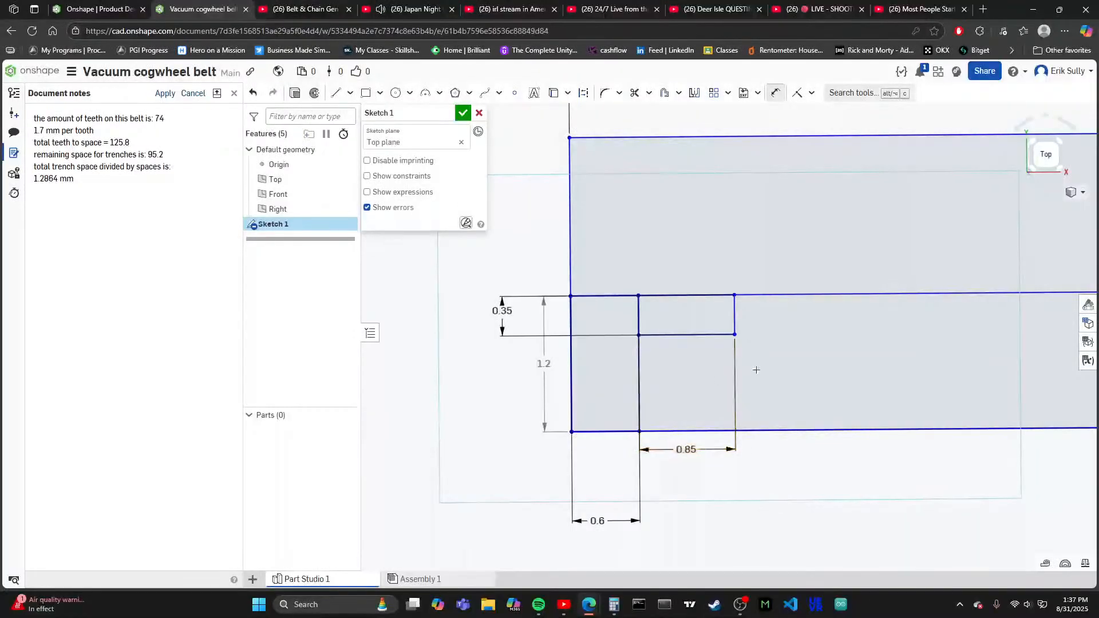
- Draw a 1.7 mm diameter circle centred on the 0.85 mm rectangle's lower inner corner, passing through its opposite lower corner
scroll(475, 335, "up", 2)
scroll(587, 346, "down", 1)
scroll(515, 356, "down", 6)
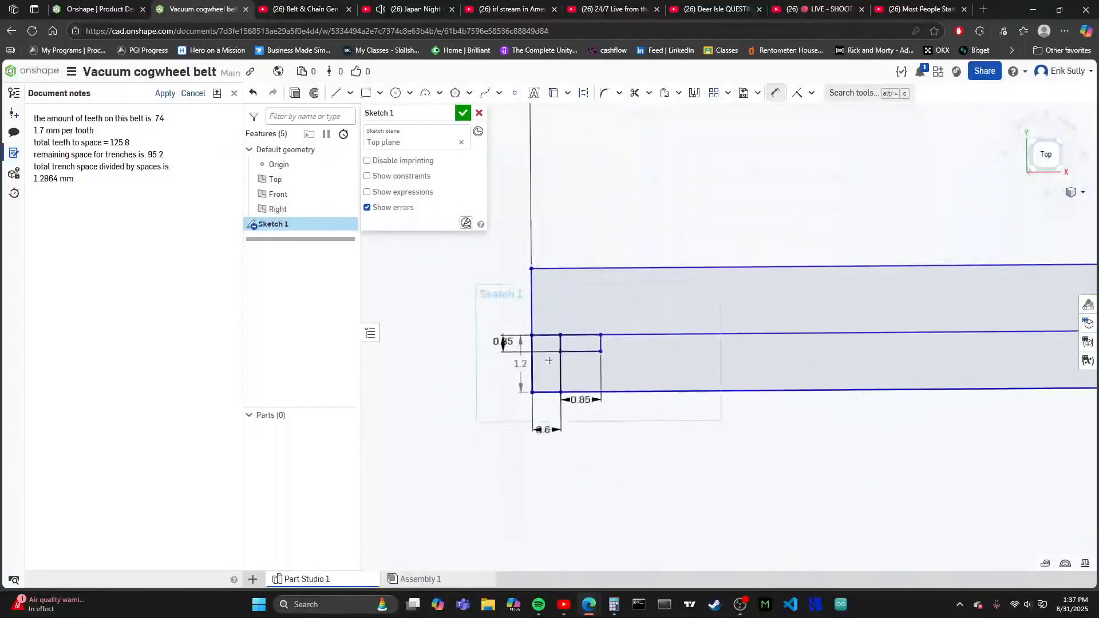
scroll(641, 365, "up", 5)
scroll(596, 364, "down", 2)
scroll(515, 336, "up", 4)
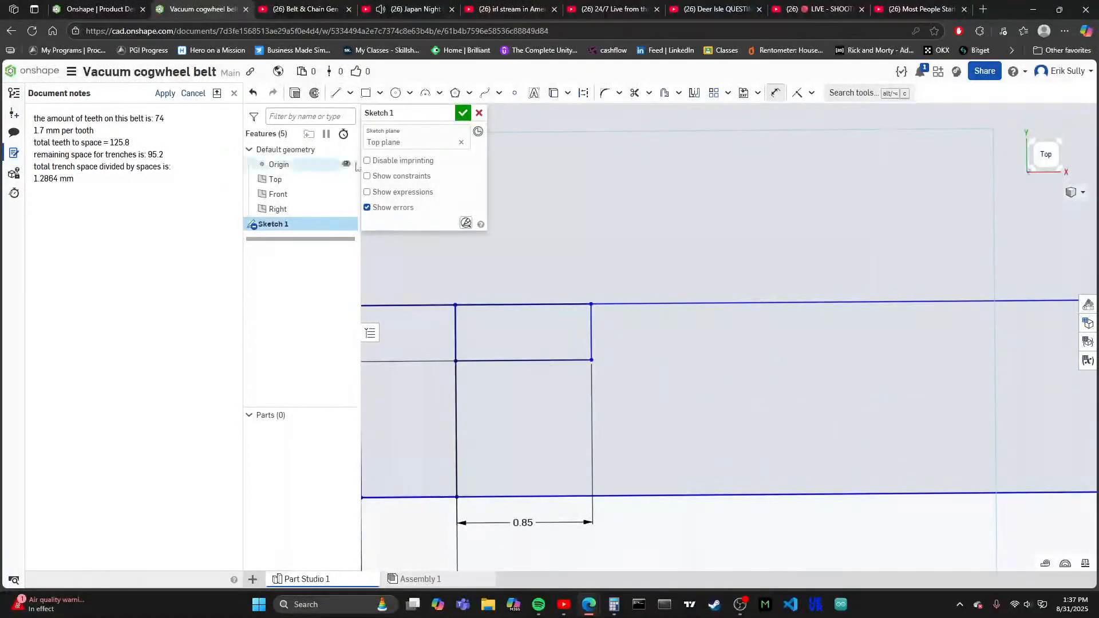
left_click(395, 94)
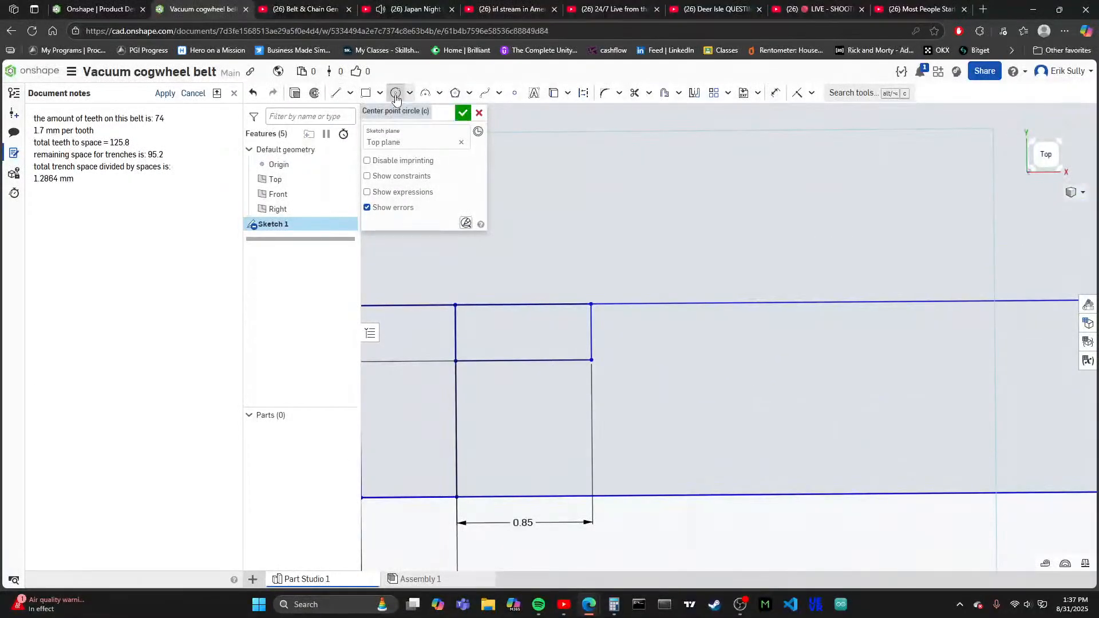
left_click(590, 361)
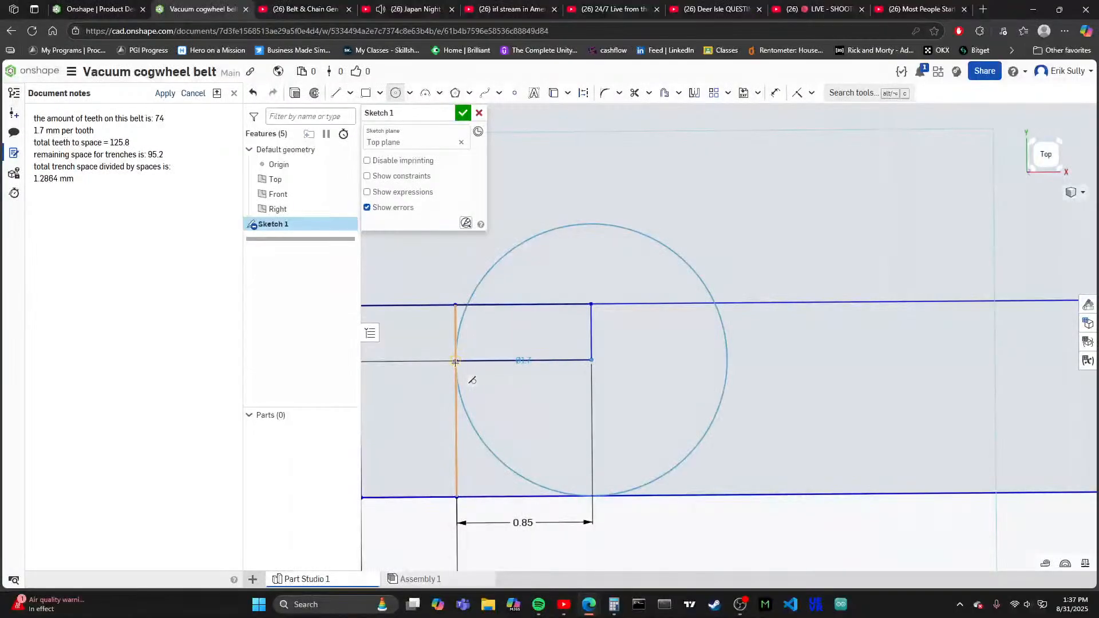
left_click(455, 362)
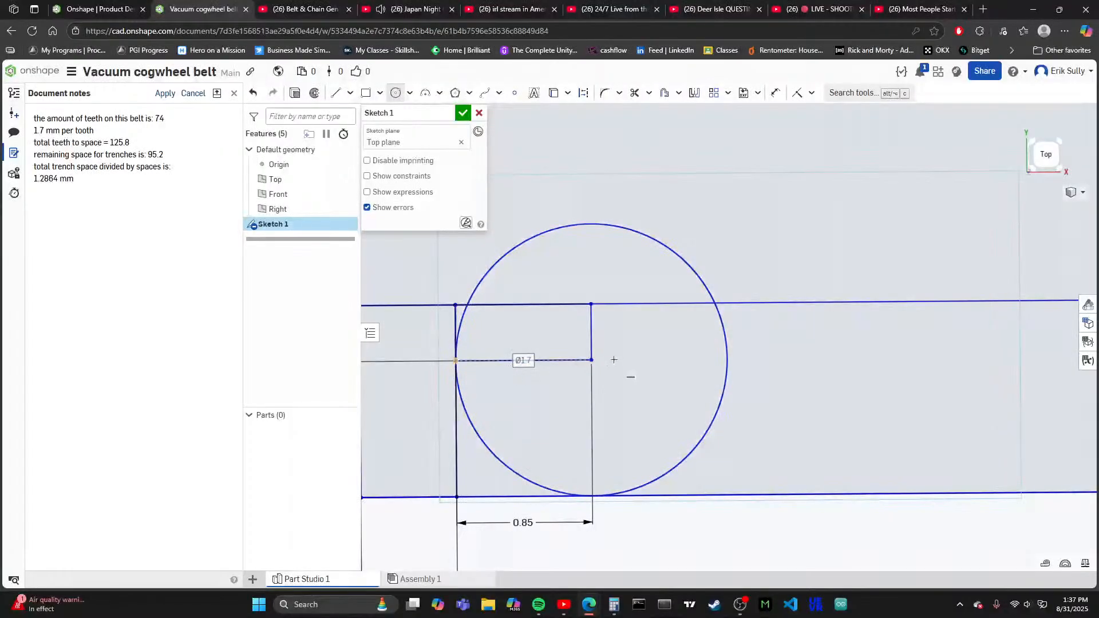
- Sketch a 0.85 by 0.35 mm rectangle from the dividing line above the circle's centre to the circle's far side at centre height
scroll(613, 363, "down", 3)
scroll(608, 380, "up", 3)
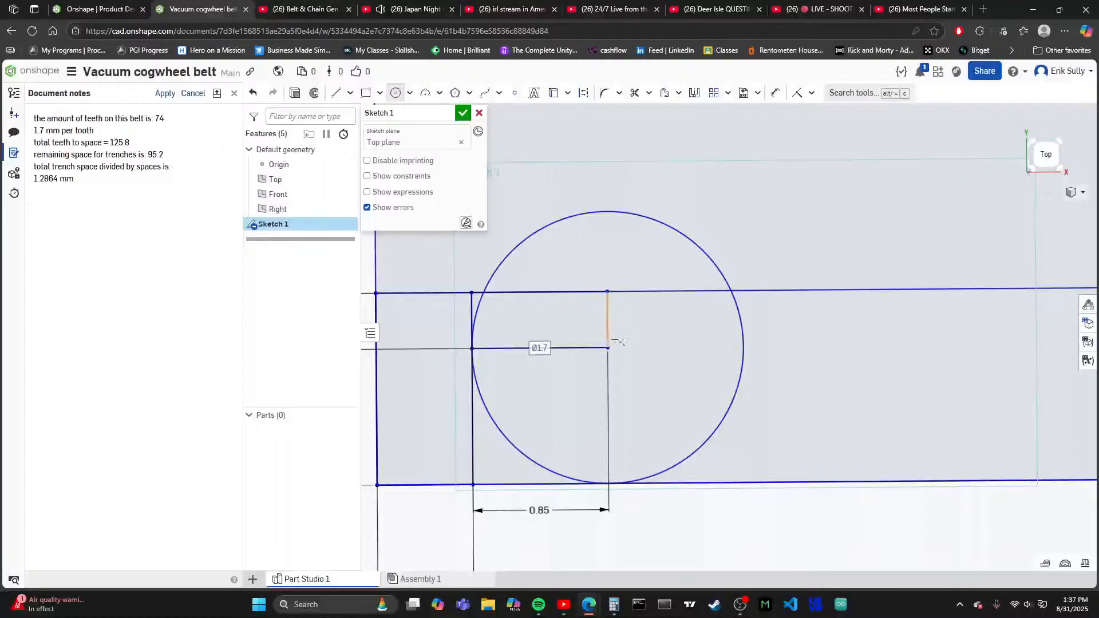
left_click(365, 93)
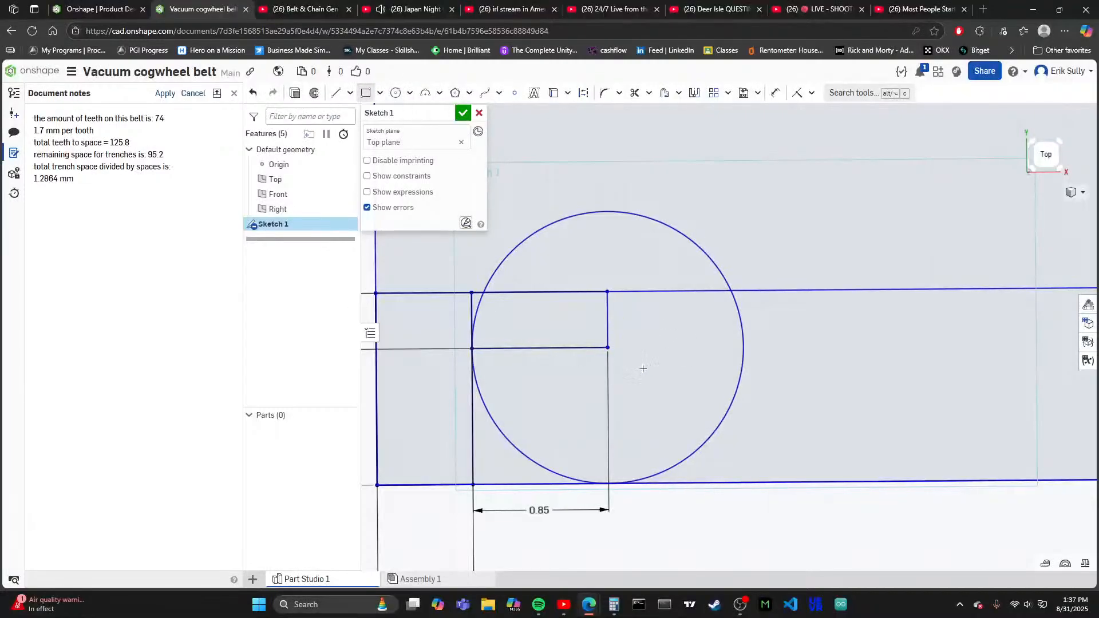
left_click(608, 290)
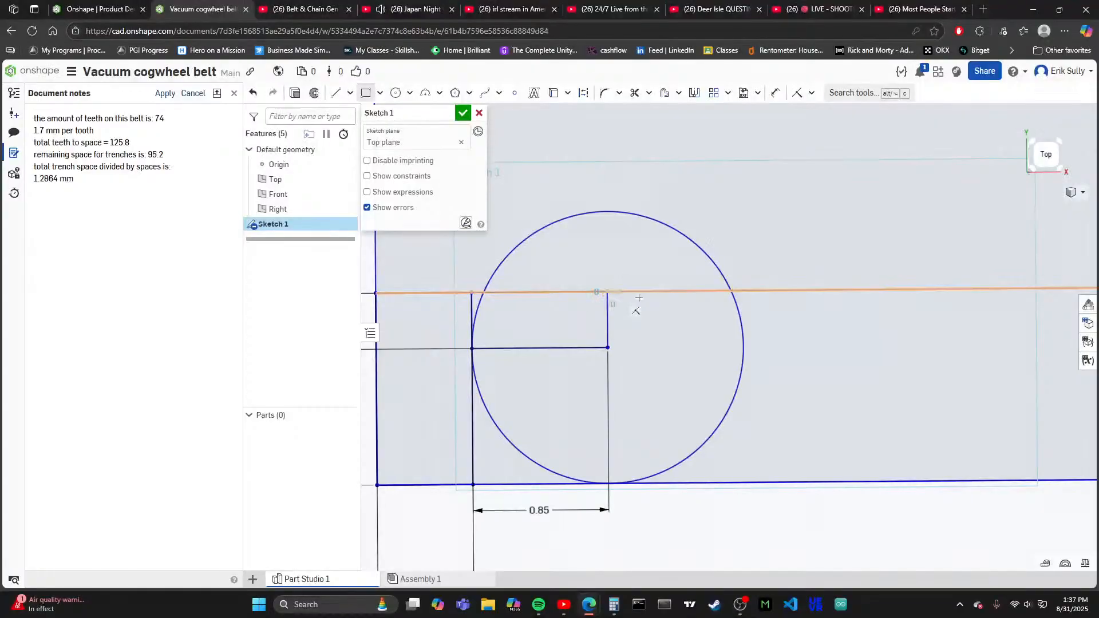
left_click(744, 348)
scroll(744, 344, "up", 5)
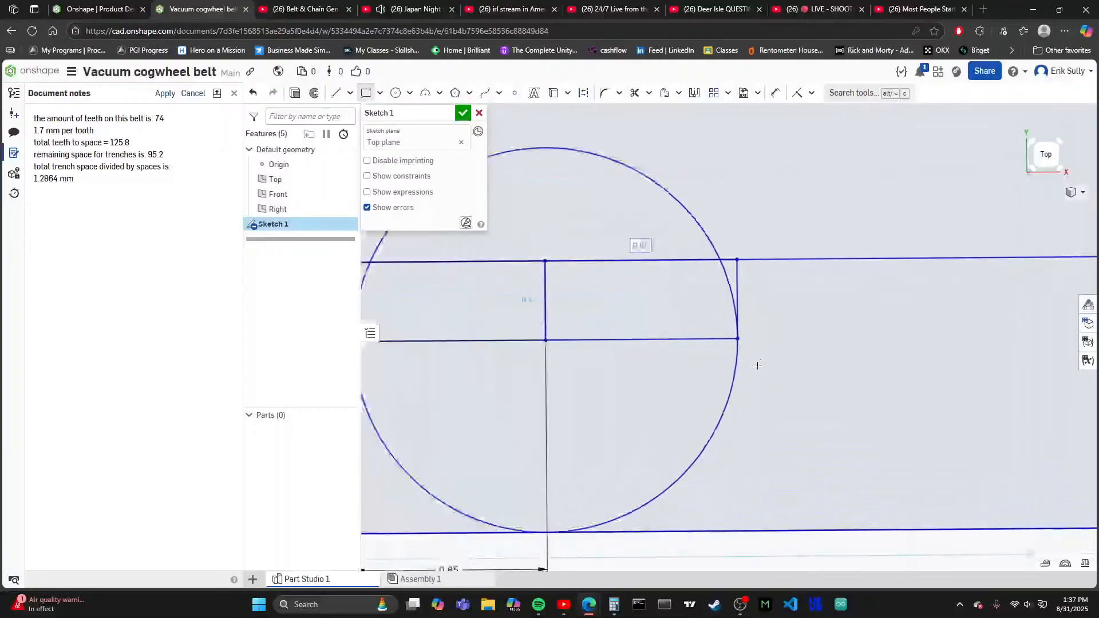
scroll(720, 377, "up", 8)
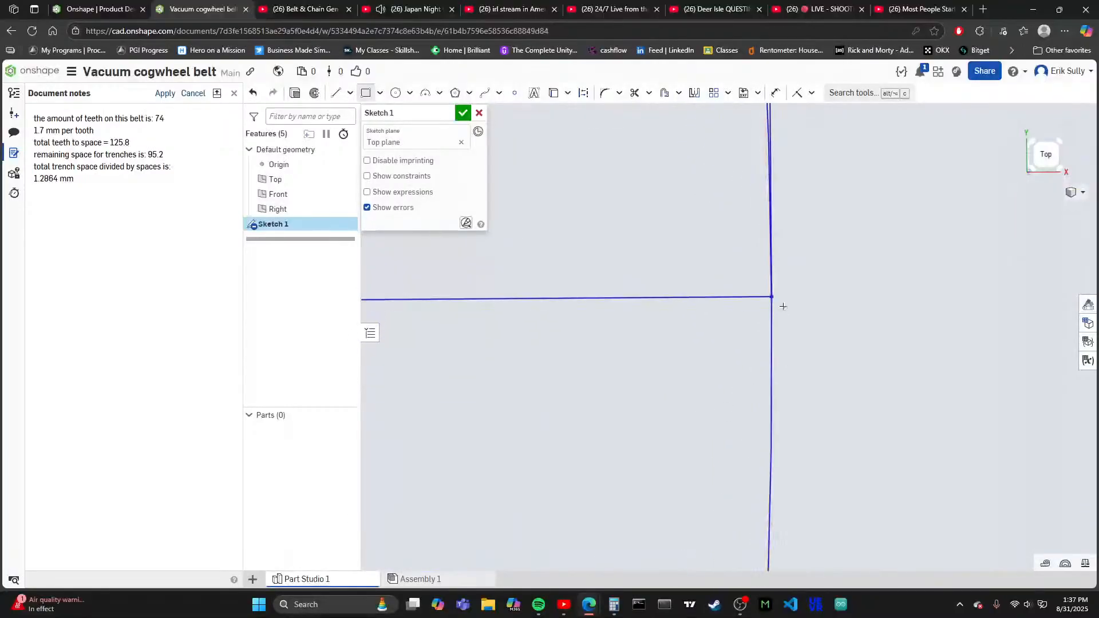
scroll(777, 357, "down", 4)
scroll(782, 364, "down", 6)
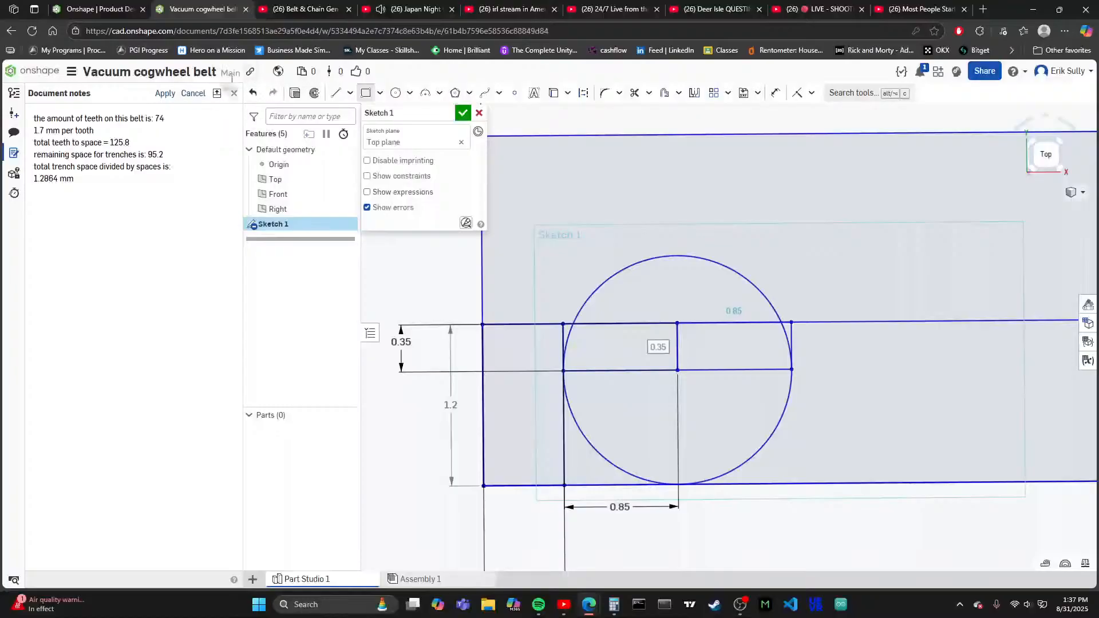
- Sketch a rectangle about 0.86 mm wide and 1.2 mm high beside the circle's far side, from the dividing line to the strip's lower edge
left_click(792, 322)
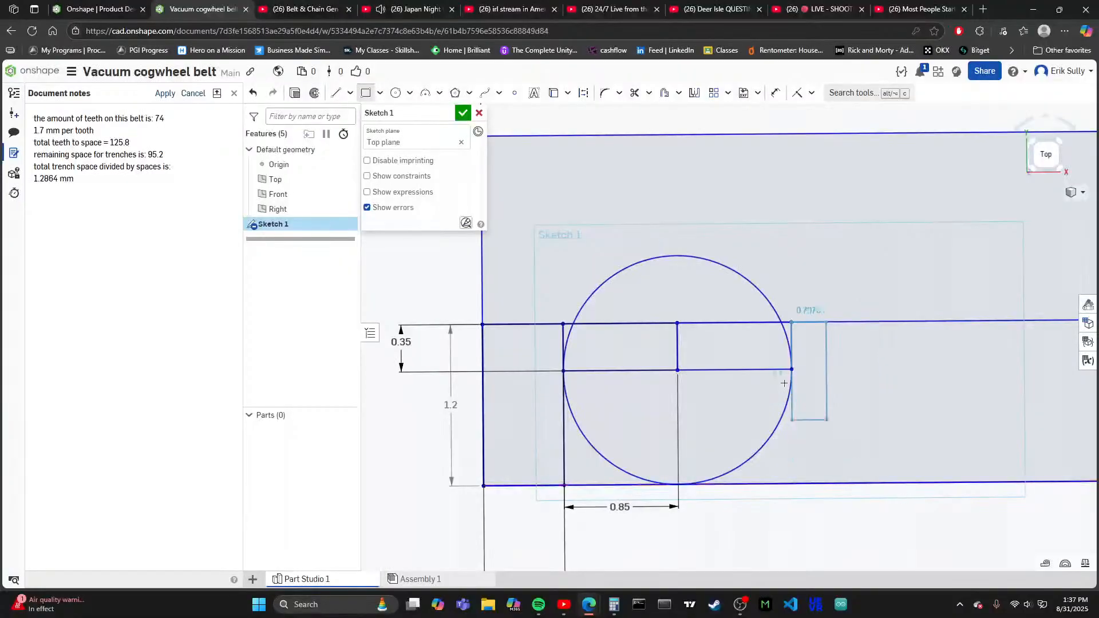
scroll(813, 417, "down", 3)
scroll(782, 416, "up", 2)
scroll(782, 415, "up", 1)
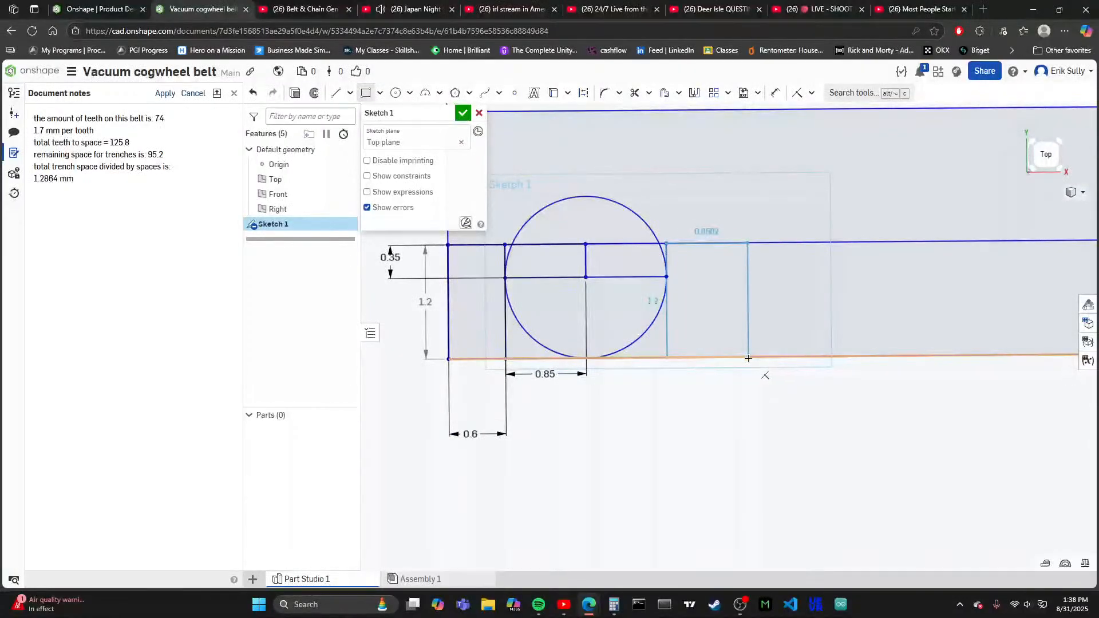
left_click(748, 358)
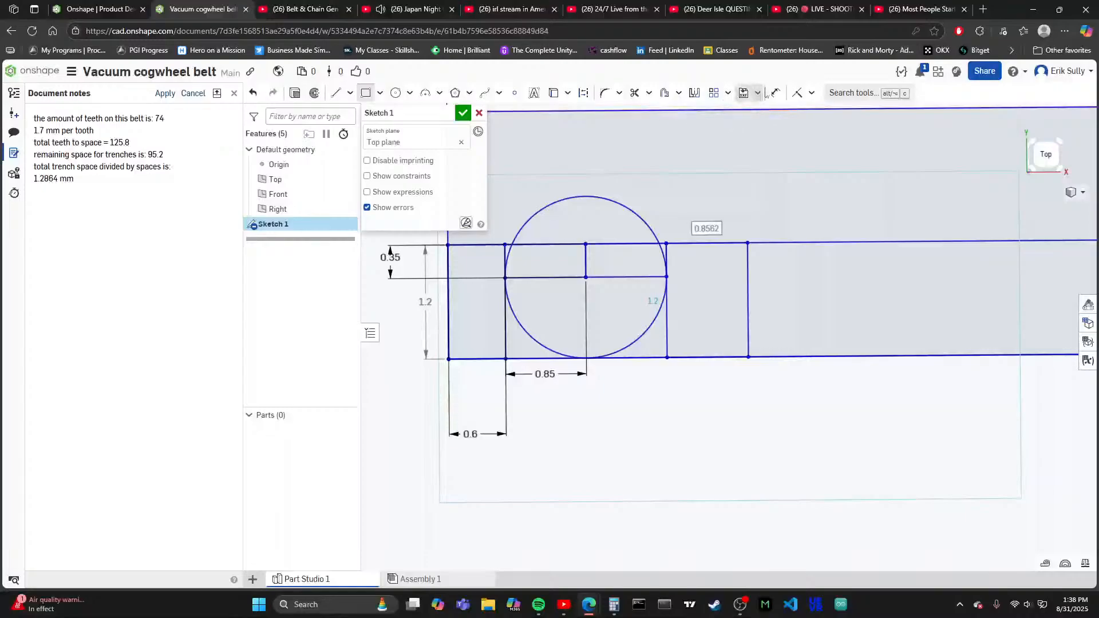
- Dimension the width of the trench rectangle beside the tooth circle and set it to 1.2864 mm
left_click(775, 93)
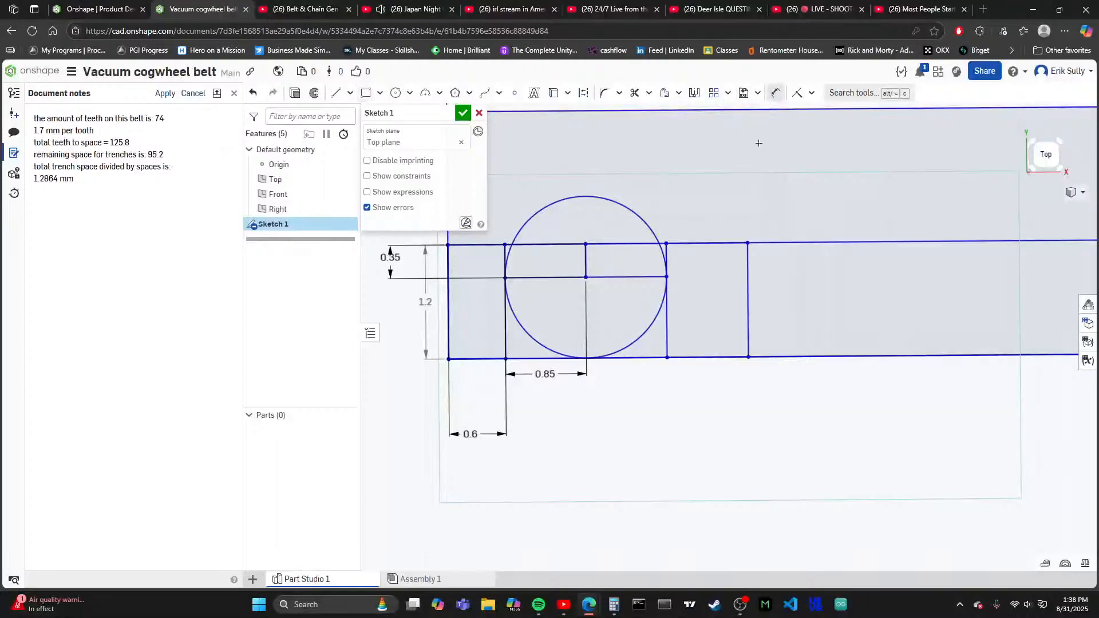
left_click(687, 357)
left_click(692, 442)
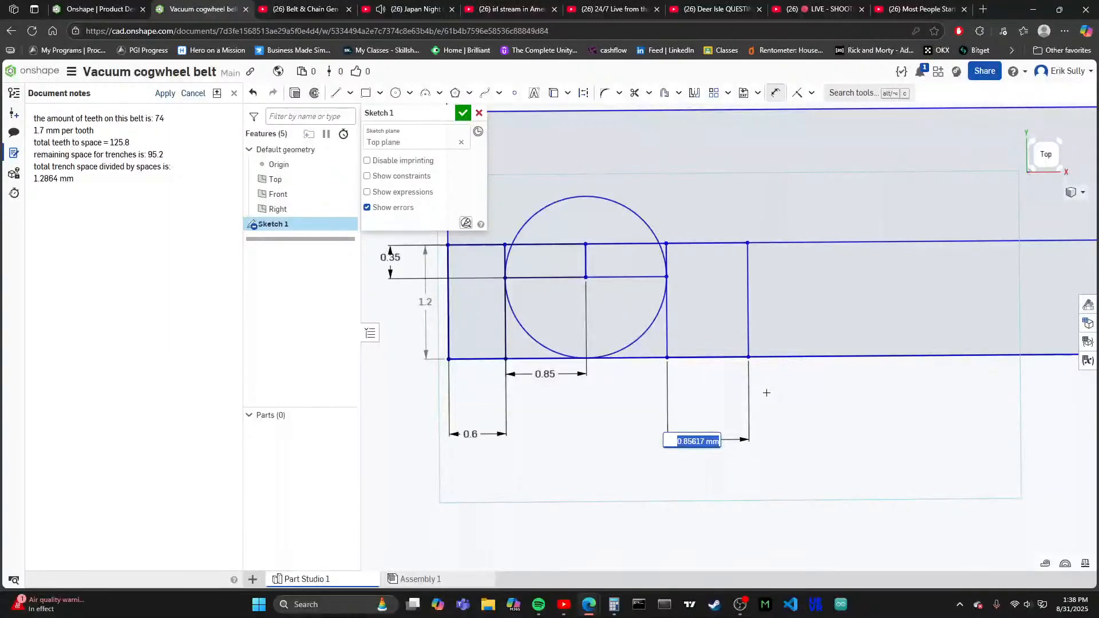
scroll(498, 450, "down", 5)
scroll(458, 344, "down", 3)
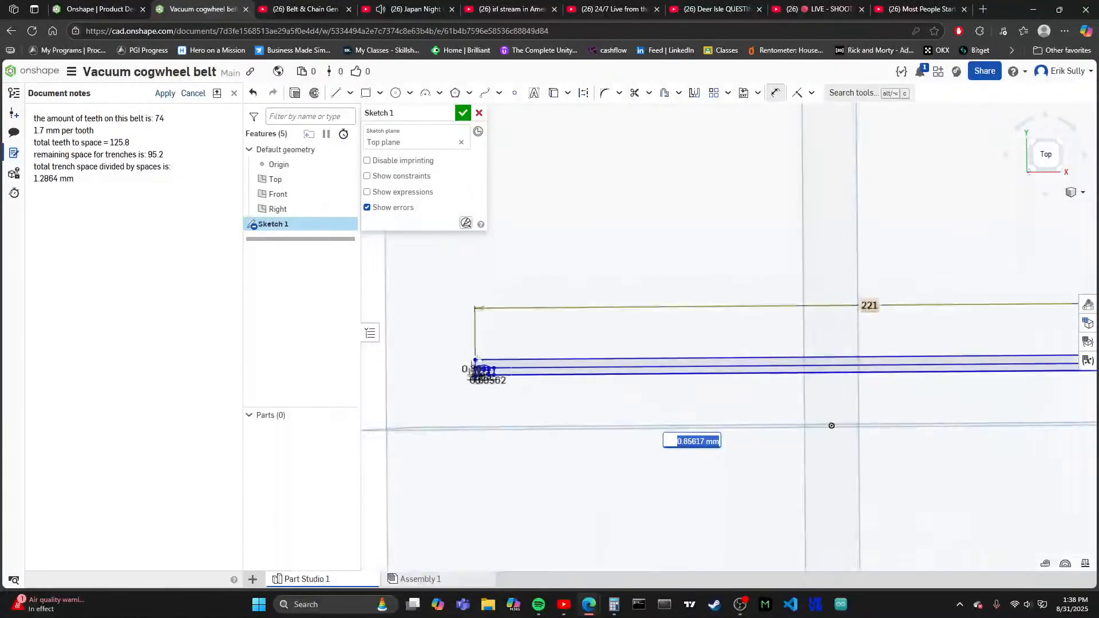
scroll(596, 389, "down", 2)
scroll(555, 378, "up", 8)
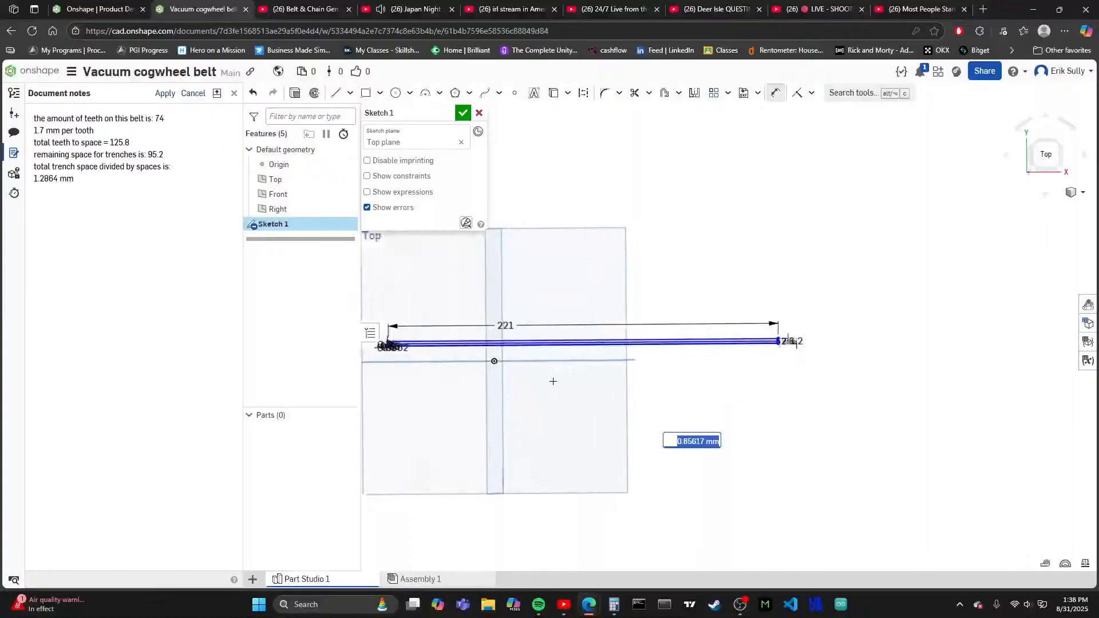
scroll(565, 349, "down", 5)
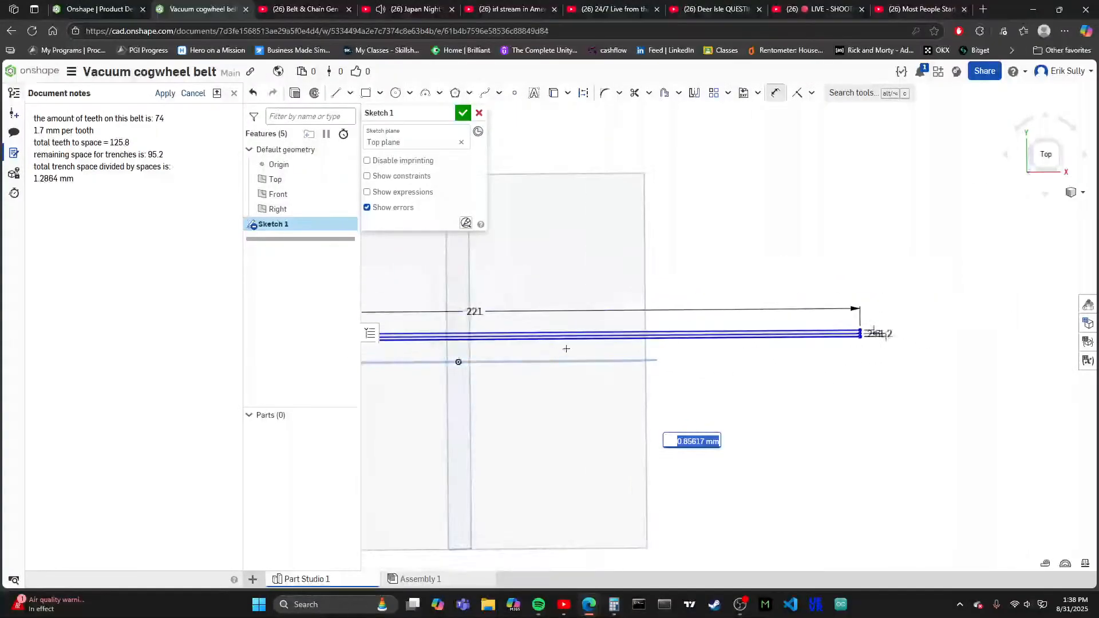
scroll(606, 372, "down", 3)
scroll(704, 391, "up", 6)
scroll(704, 391, "up", 10)
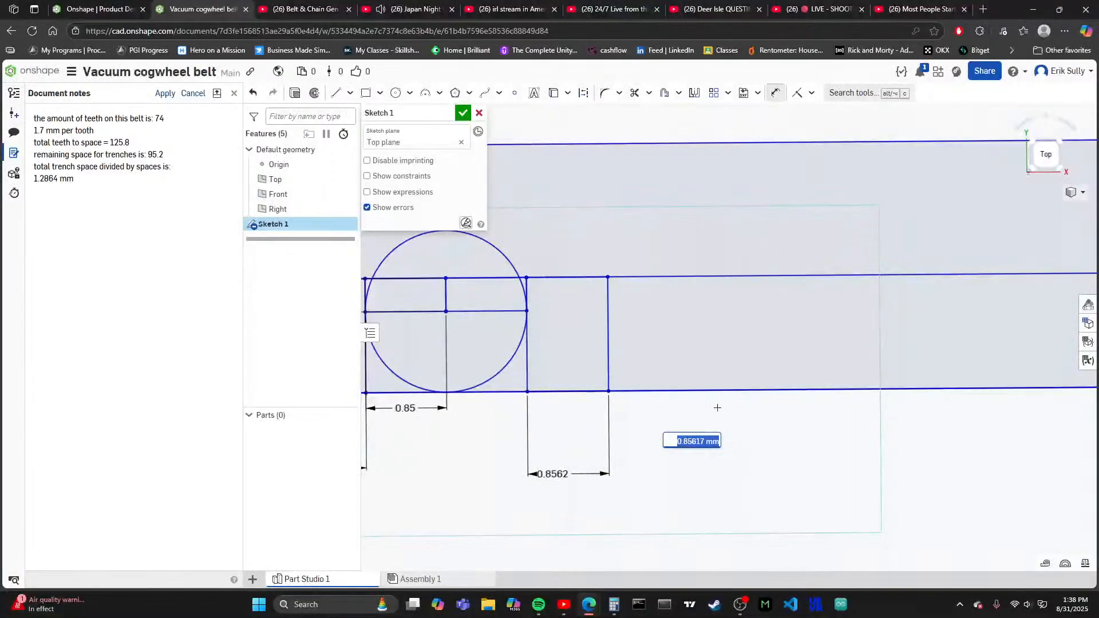
type("1.2864")
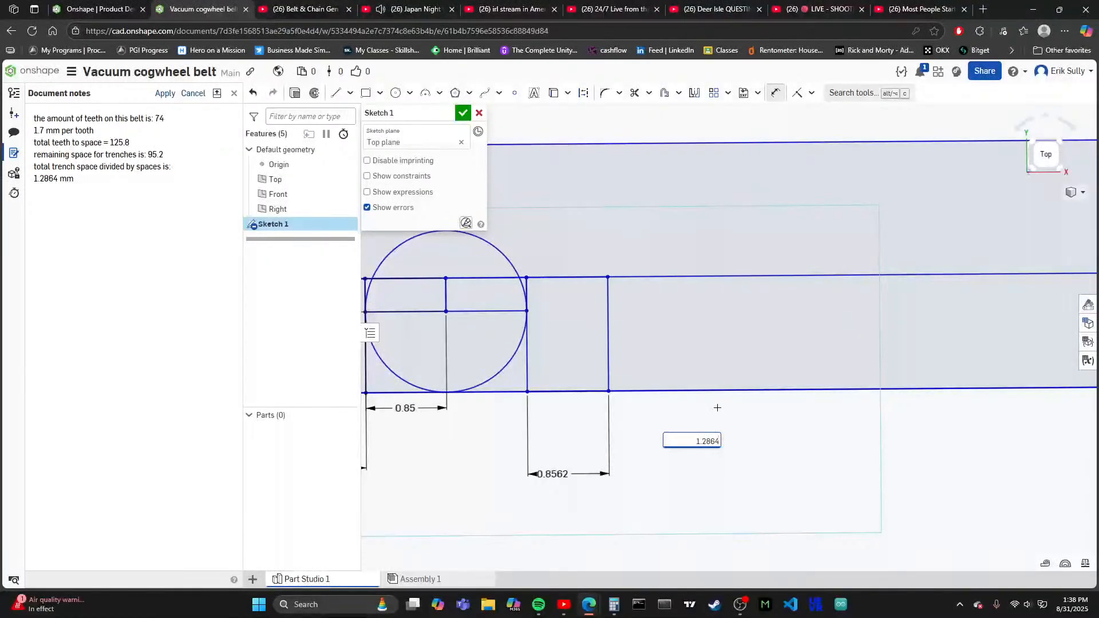
key("Return")
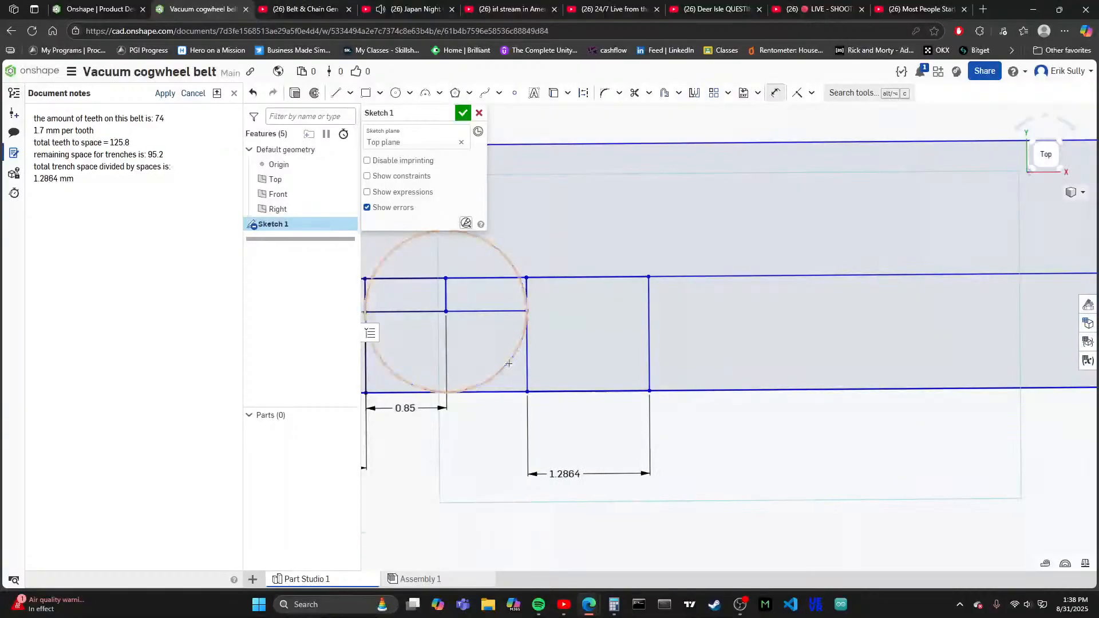
- Check the tooth and trench layout along the whole strip and finish the sketch
scroll(501, 390, "down", 18)
scroll(837, 395, "up", 8)
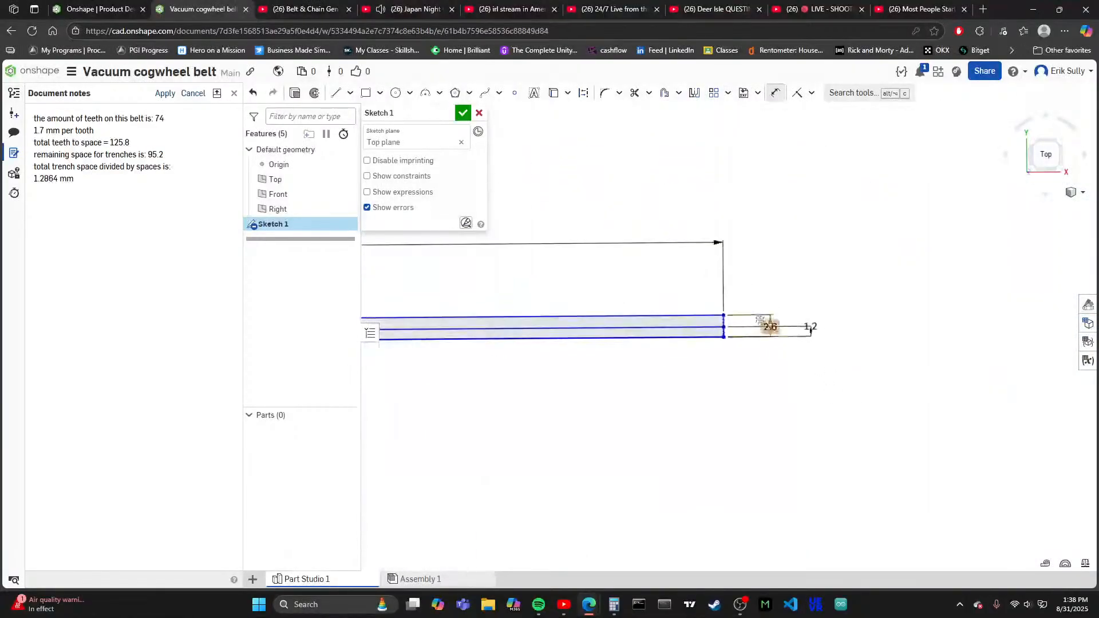
scroll(770, 326, "up", 3)
scroll(758, 301, "down", 8)
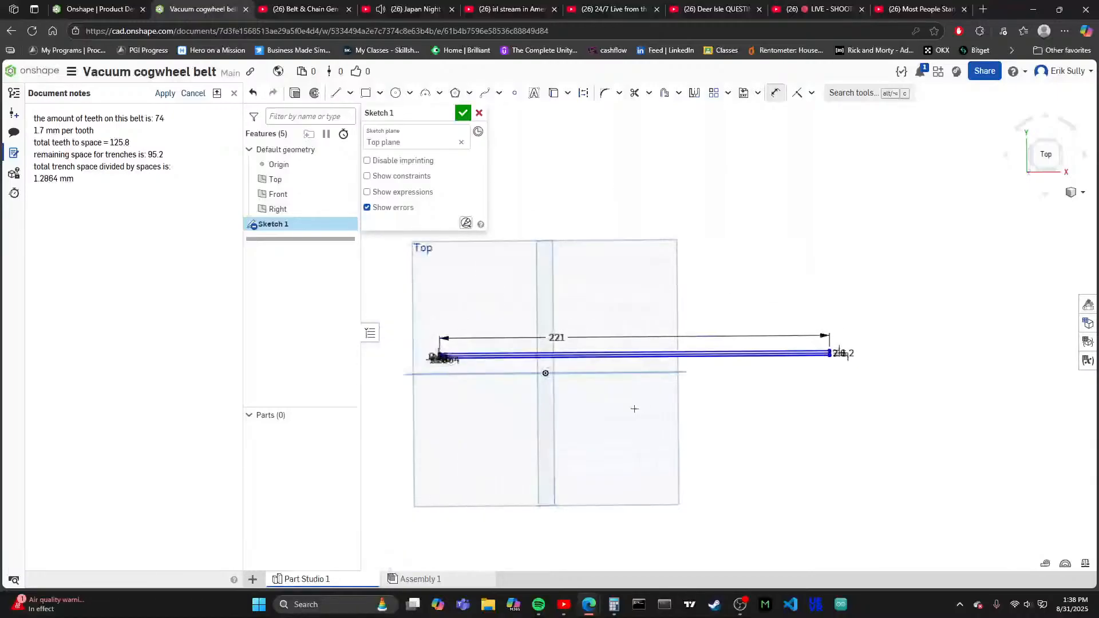
scroll(452, 358, "up", 10)
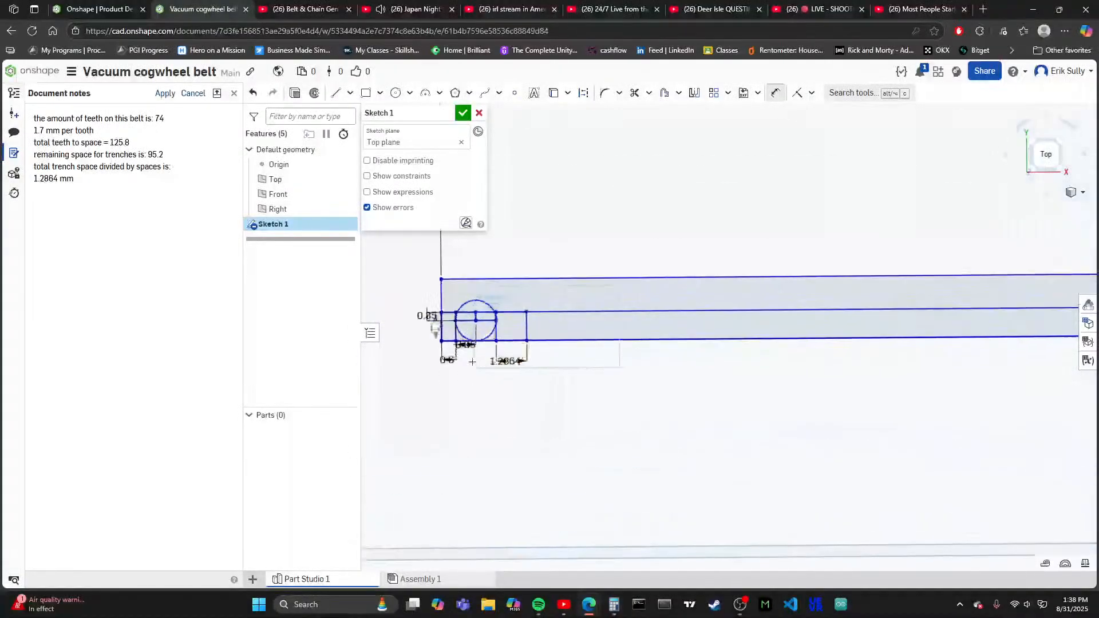
scroll(472, 361, "up", 8)
scroll(588, 464, "down", 4)
scroll(773, 444, "down", 3)
scroll(614, 397, "up", 4)
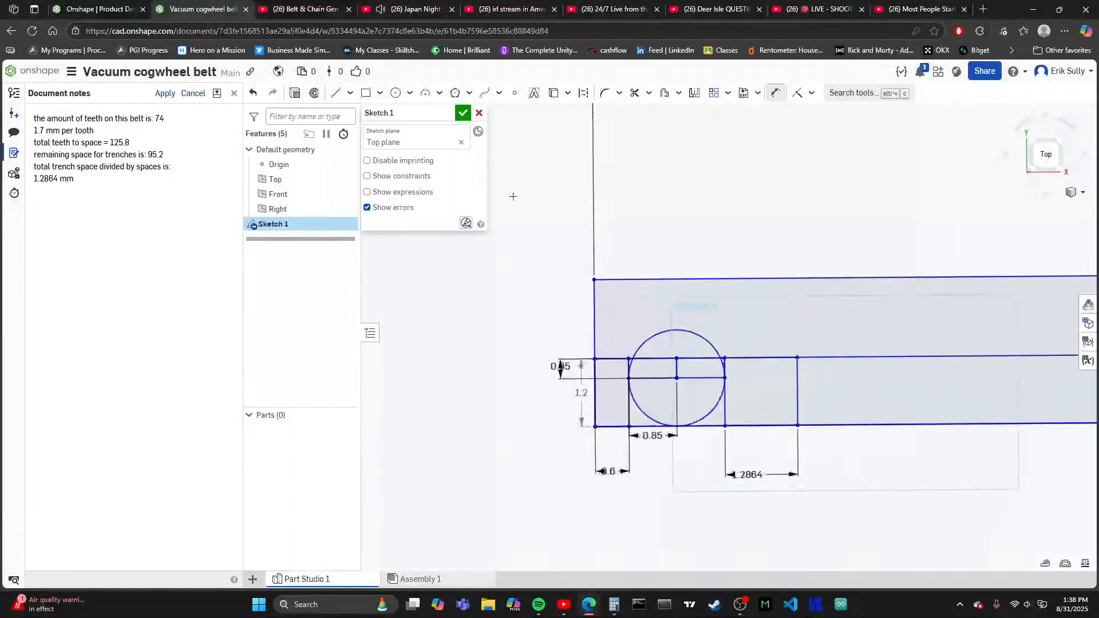
left_click(463, 113)
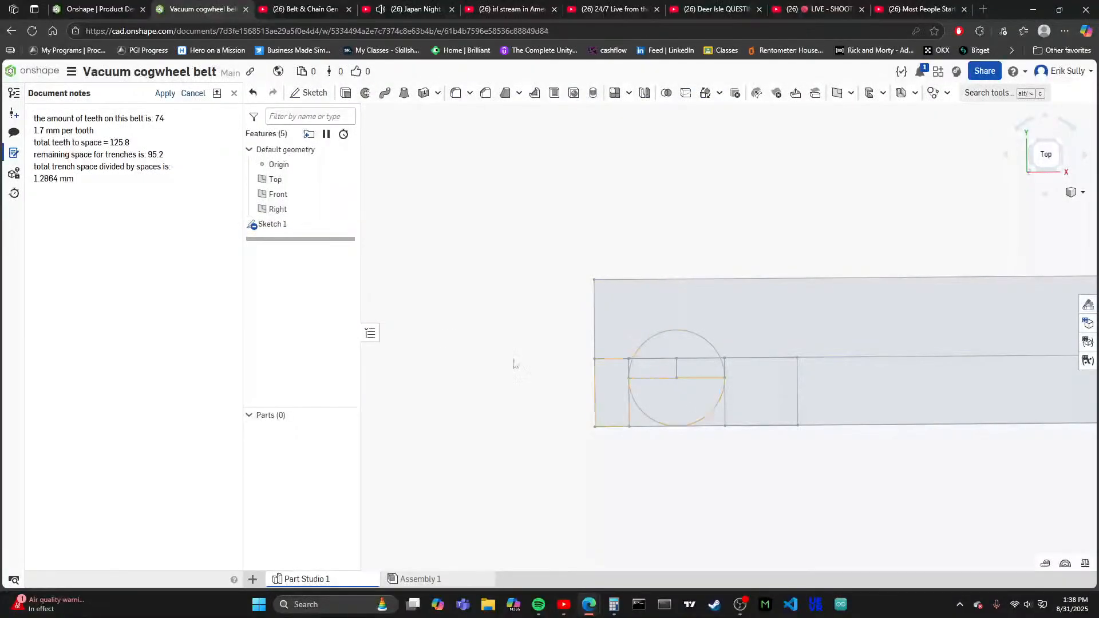
scroll(498, 364, "down", 3)
scroll(561, 304, "up", 6)
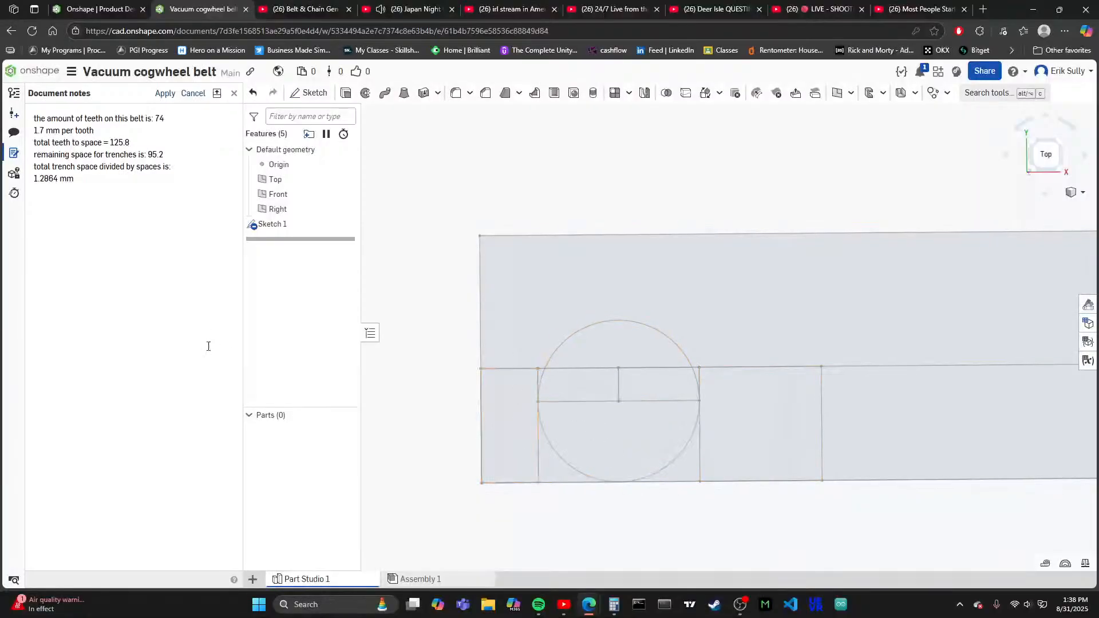
left_click(514, 468)
left_click(557, 470)
left_click(665, 469)
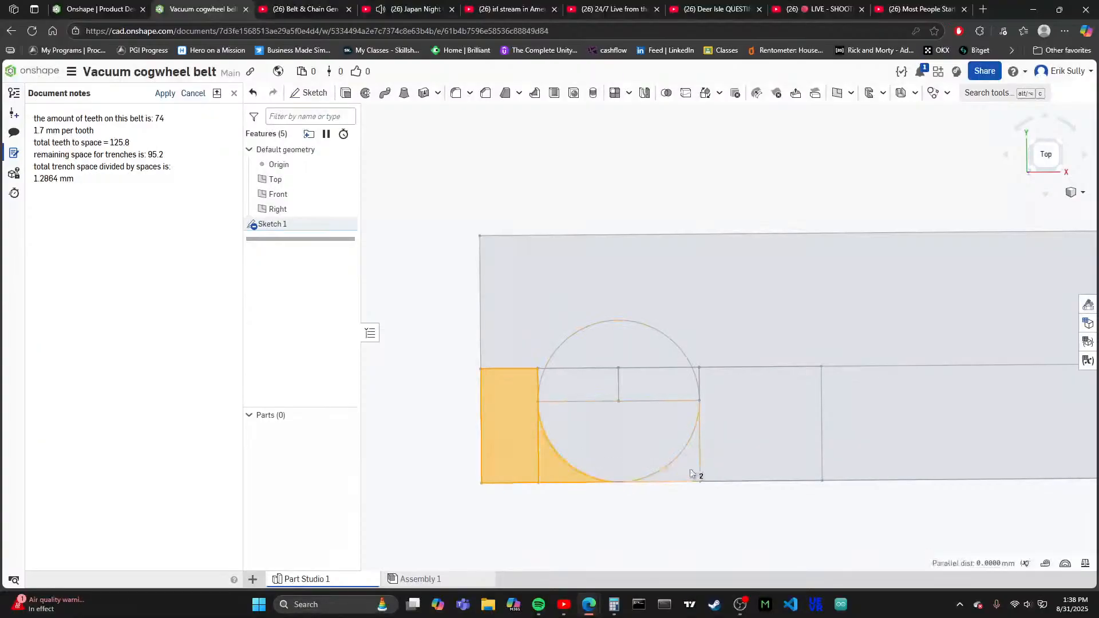
left_click(724, 452)
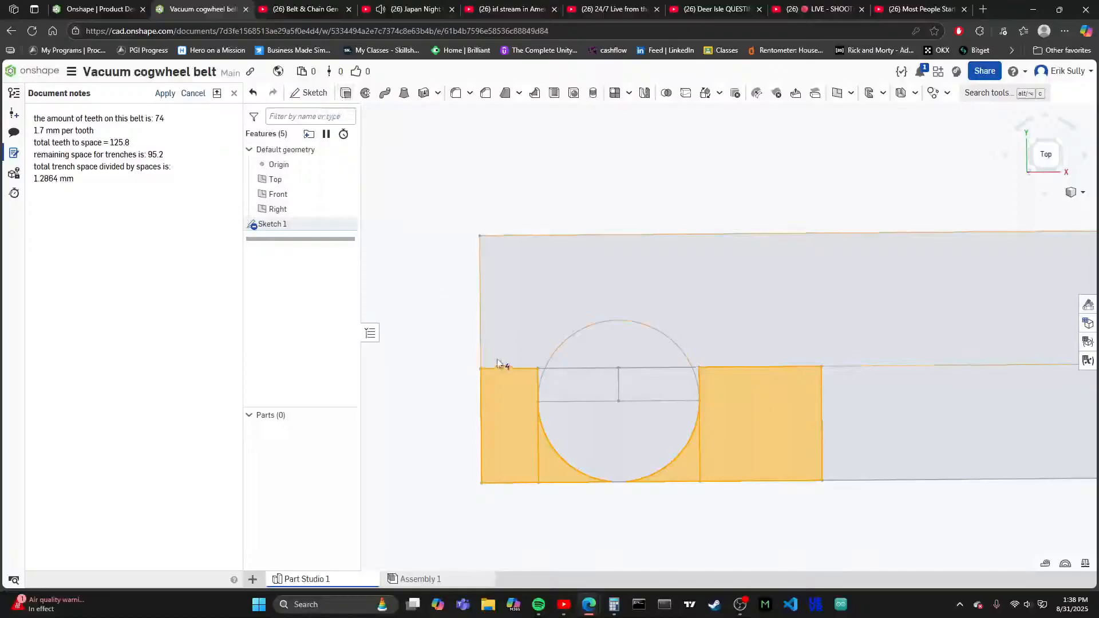
left_click(508, 379)
left_click(558, 470)
left_click(661, 475)
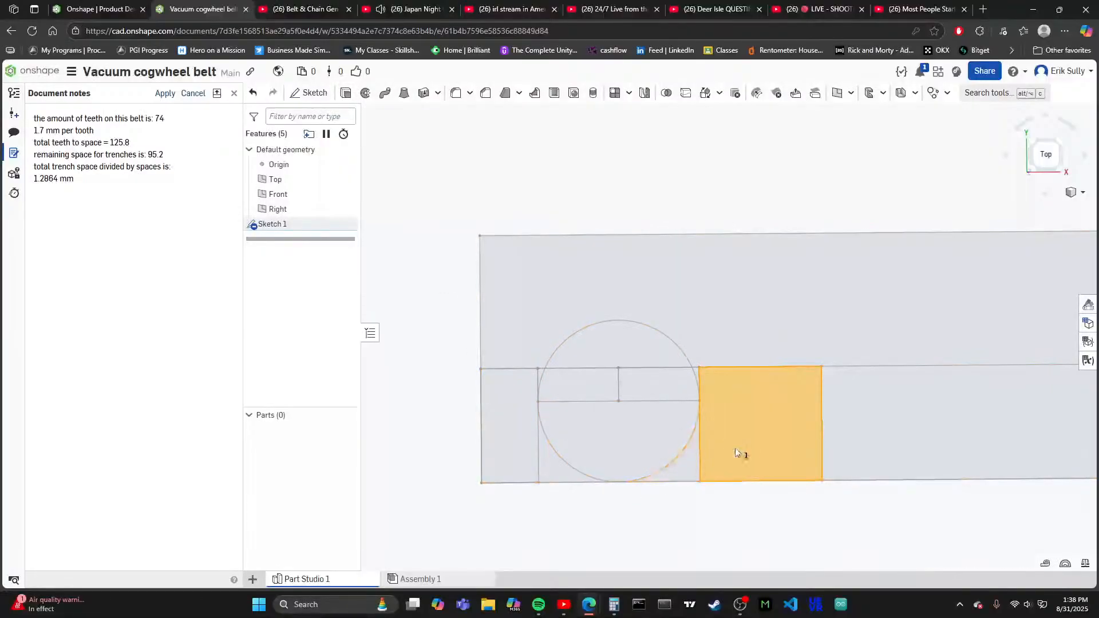
left_click(735, 448)
- Extrude the strip's upper region together with all regions of the rounded tooth as a new solid, blind to a depth of 7.47 mm
left_click(534, 308)
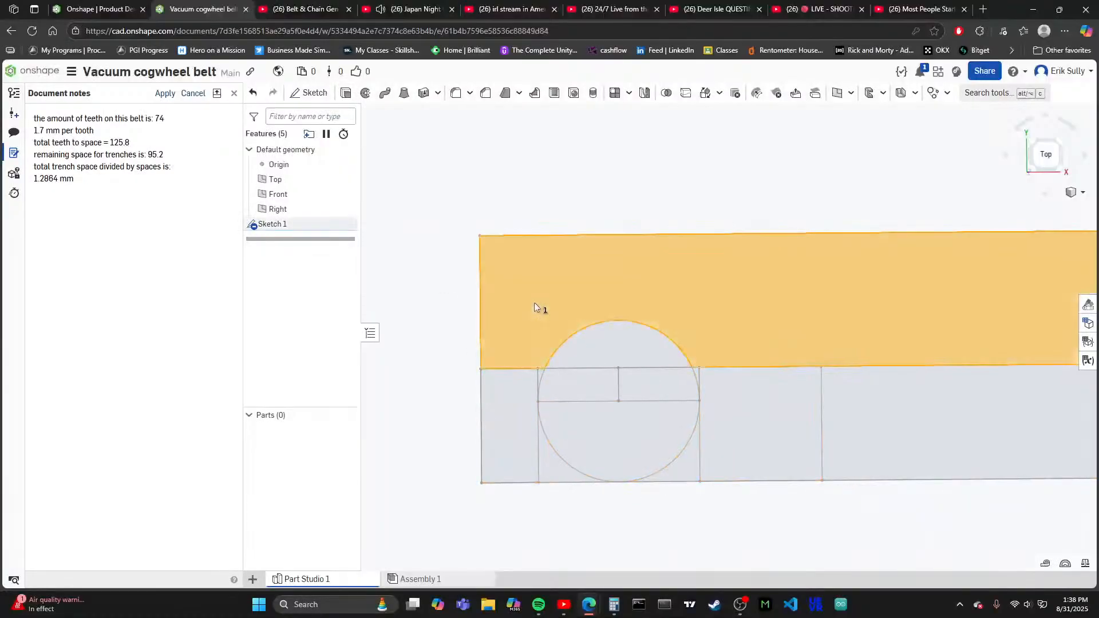
scroll(541, 376, "up", 5)
left_click(549, 377)
left_click(612, 379)
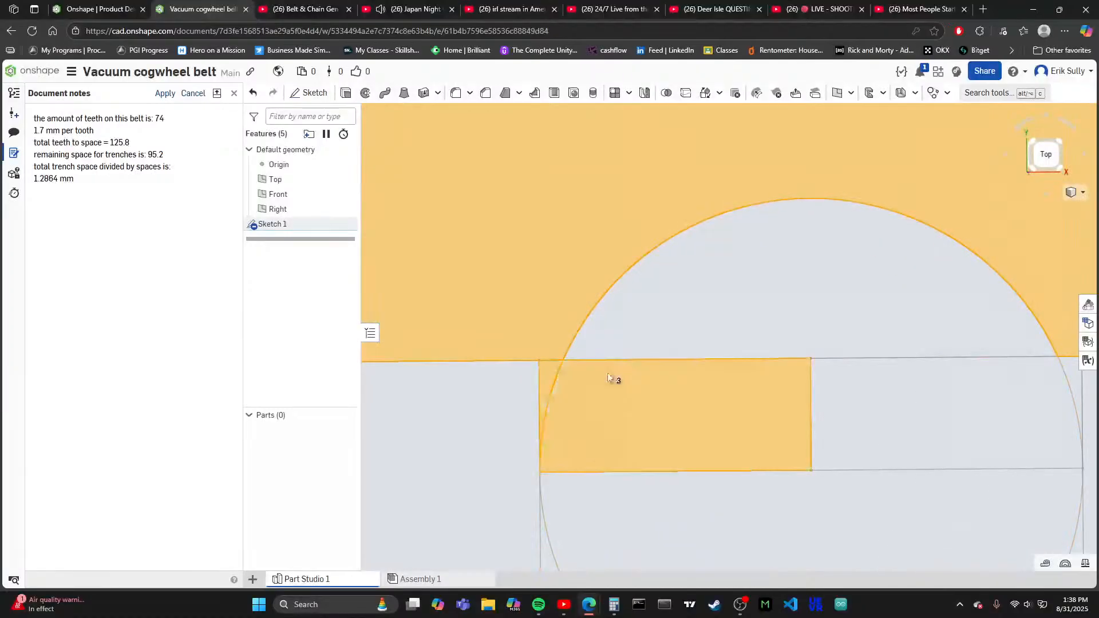
left_click(584, 346)
scroll(431, 339, "down", 4)
left_click(630, 359)
scroll(694, 344, "up", 3)
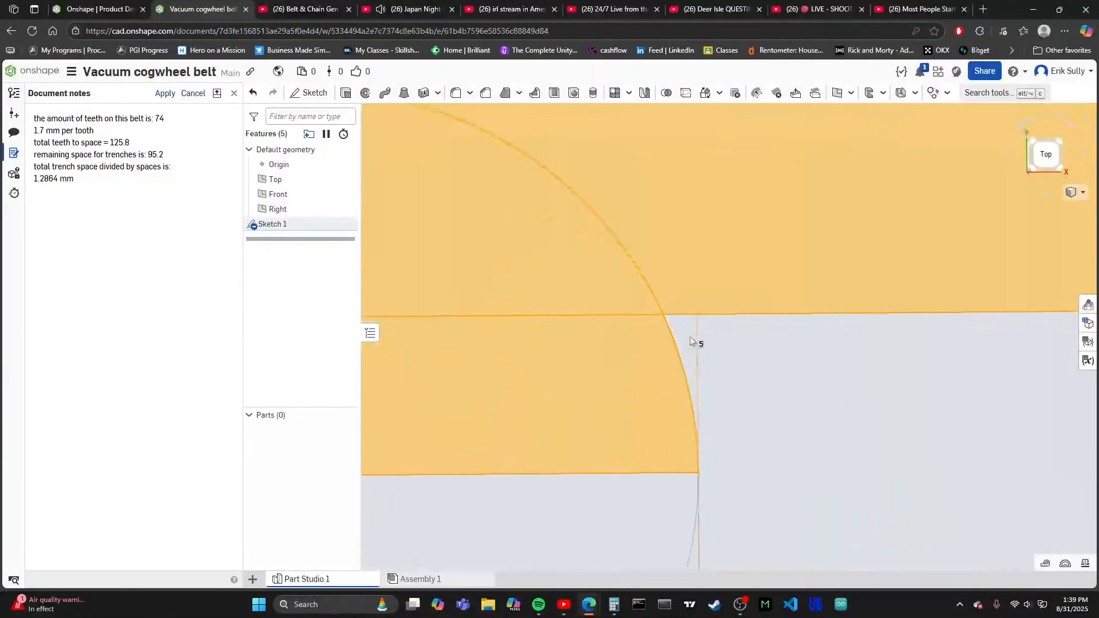
left_click(596, 417)
scroll(670, 356, "down", 5)
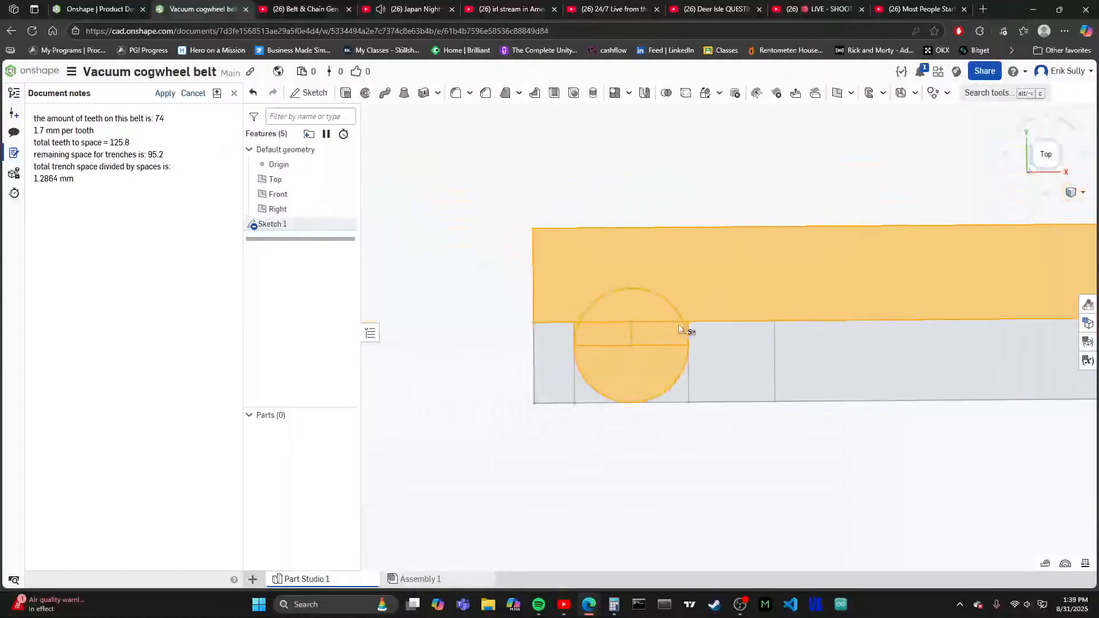
left_click(346, 93)
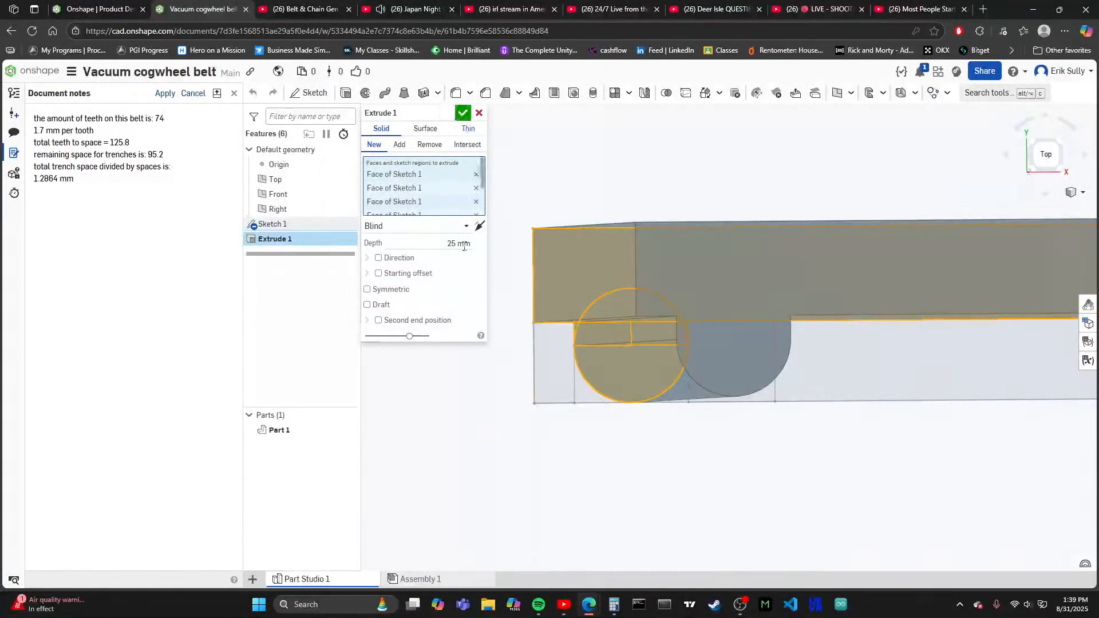
left_click(443, 241)
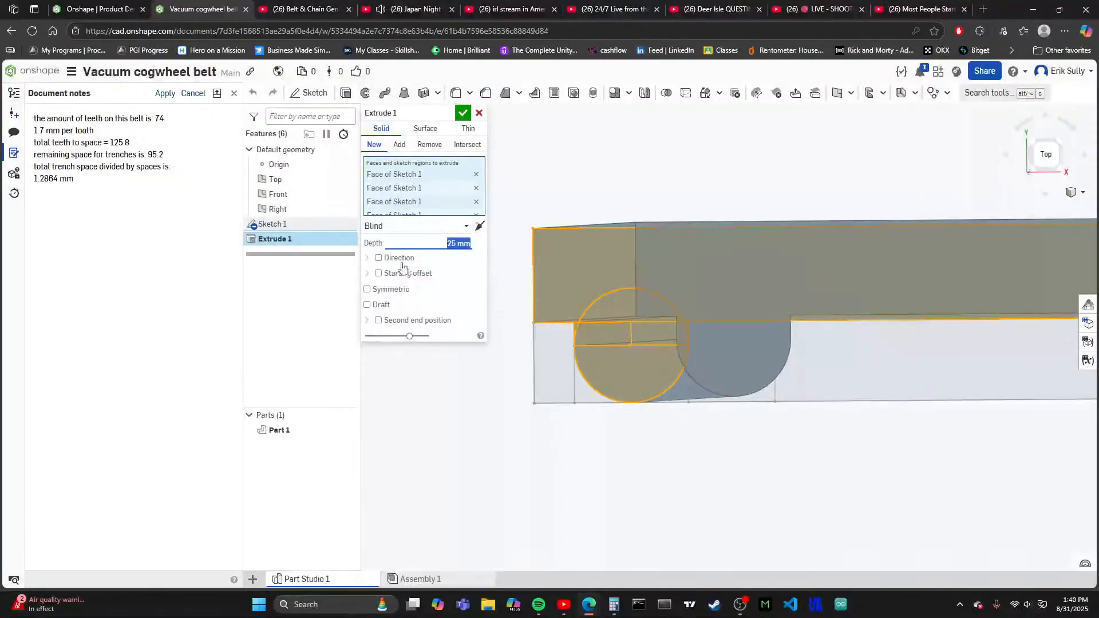
type("7.47")
key("Return")
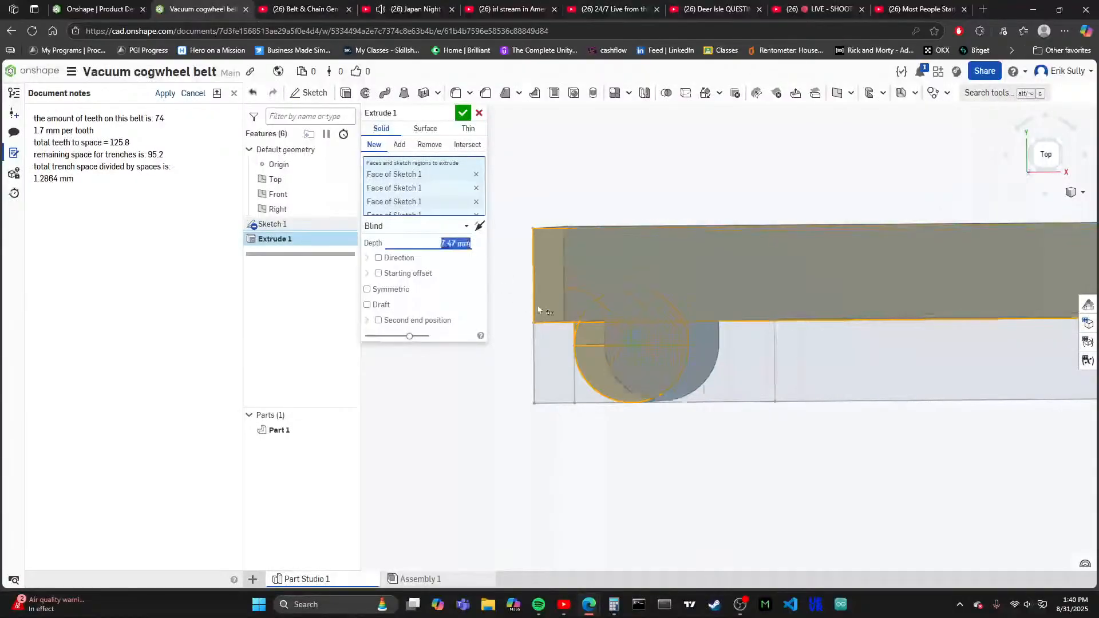
left_click(463, 113)
- Examine the extruded strip and its rounded tooth from the top and from an angled view
scroll(705, 279, "down", 2)
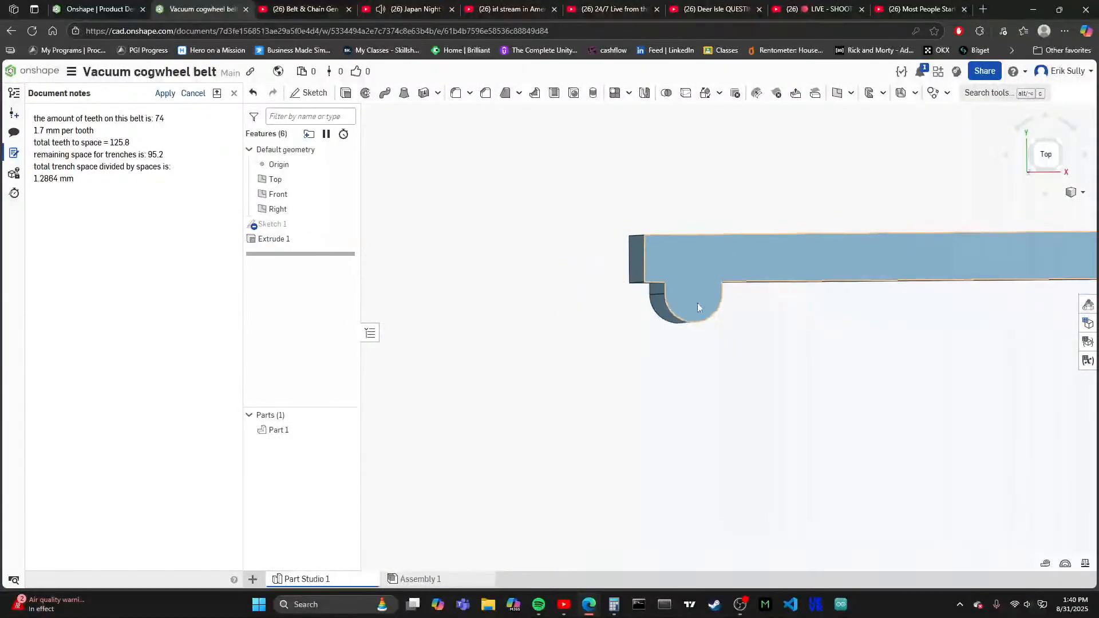
left_click(1045, 154)
scroll(984, 309, "up", 1)
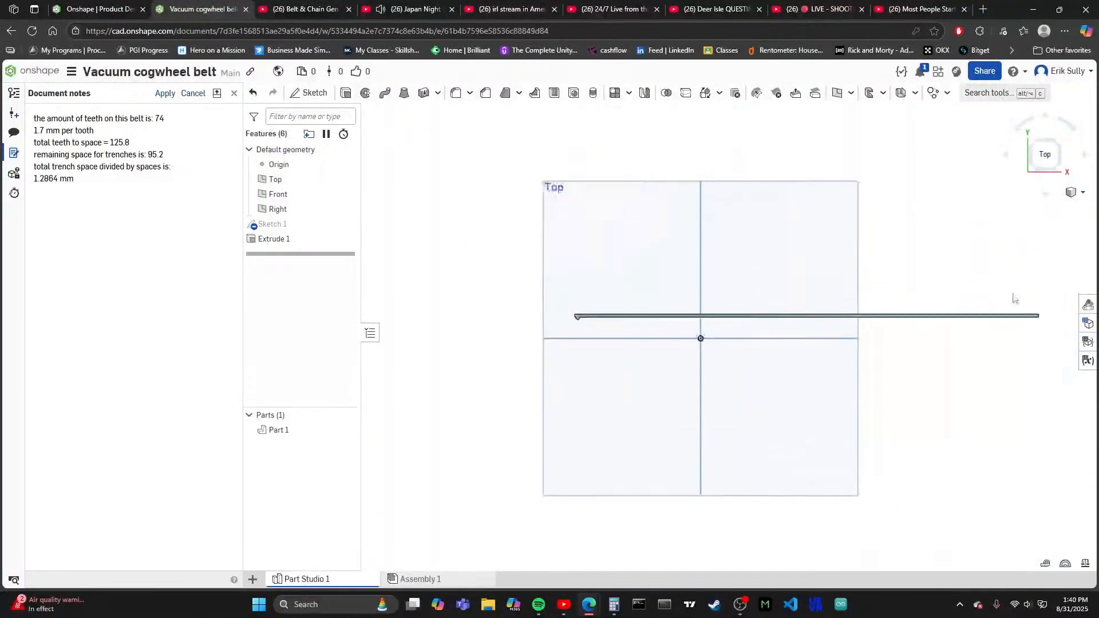
scroll(551, 314, "up", 5)
scroll(595, 338, "up", 5)
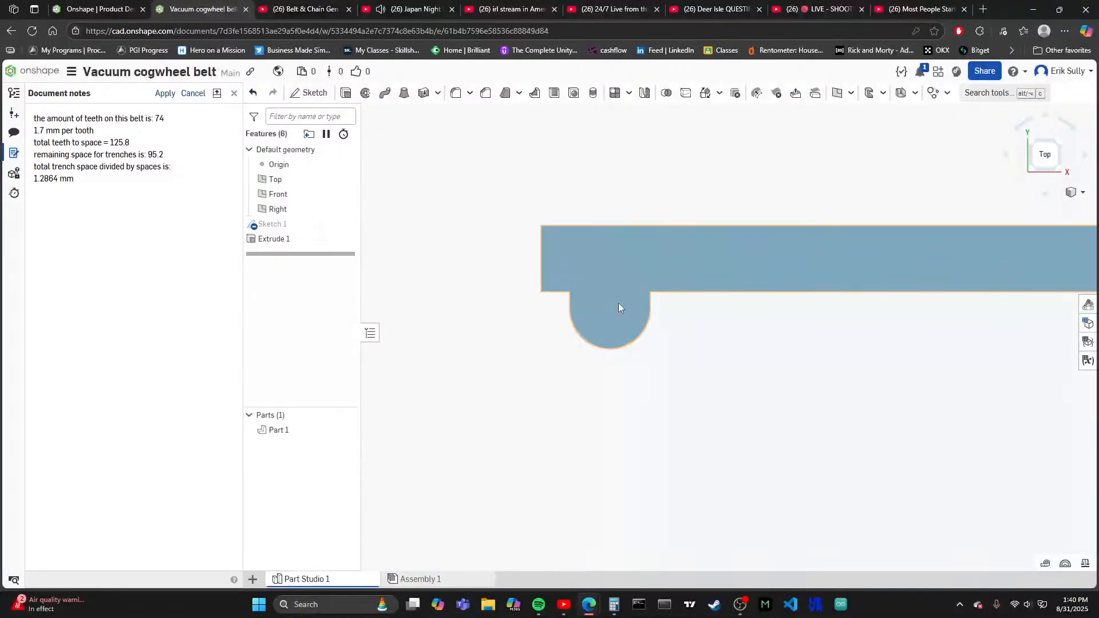
left_click(1024, 169)
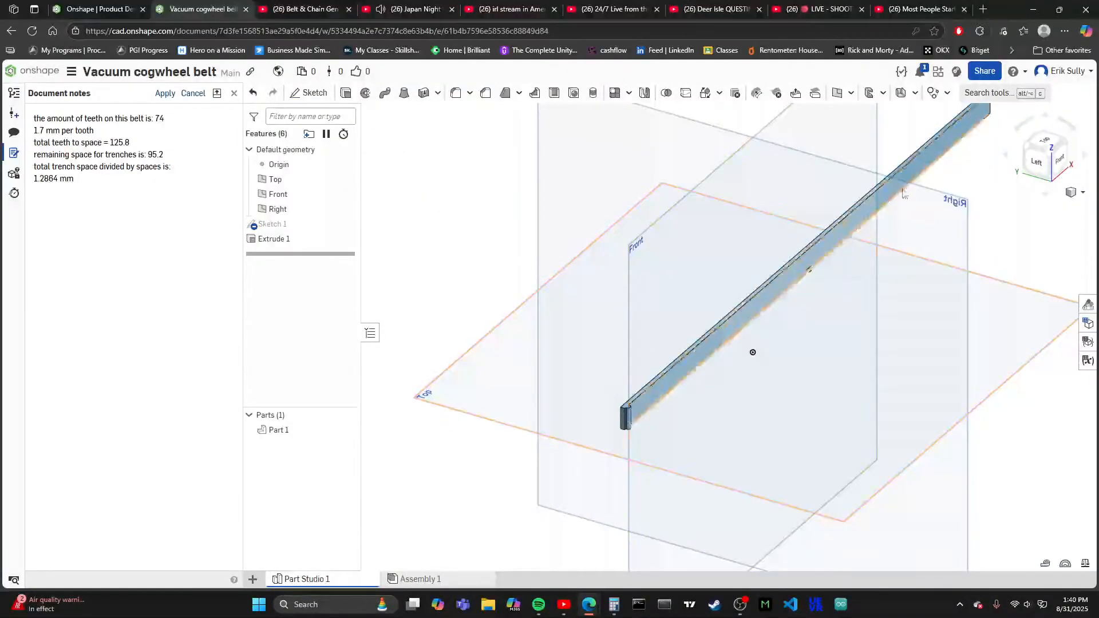
scroll(659, 447, "up", 10)
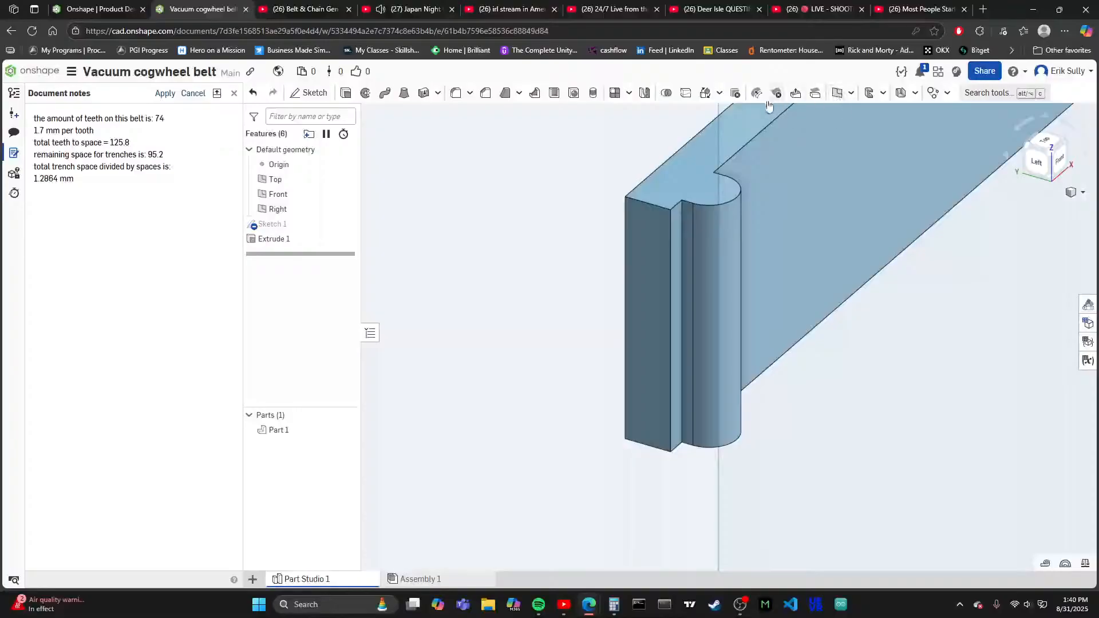
- Try to offset the end face beside the rounded tooth with Move face, using the Up to entity end type
left_click(796, 94)
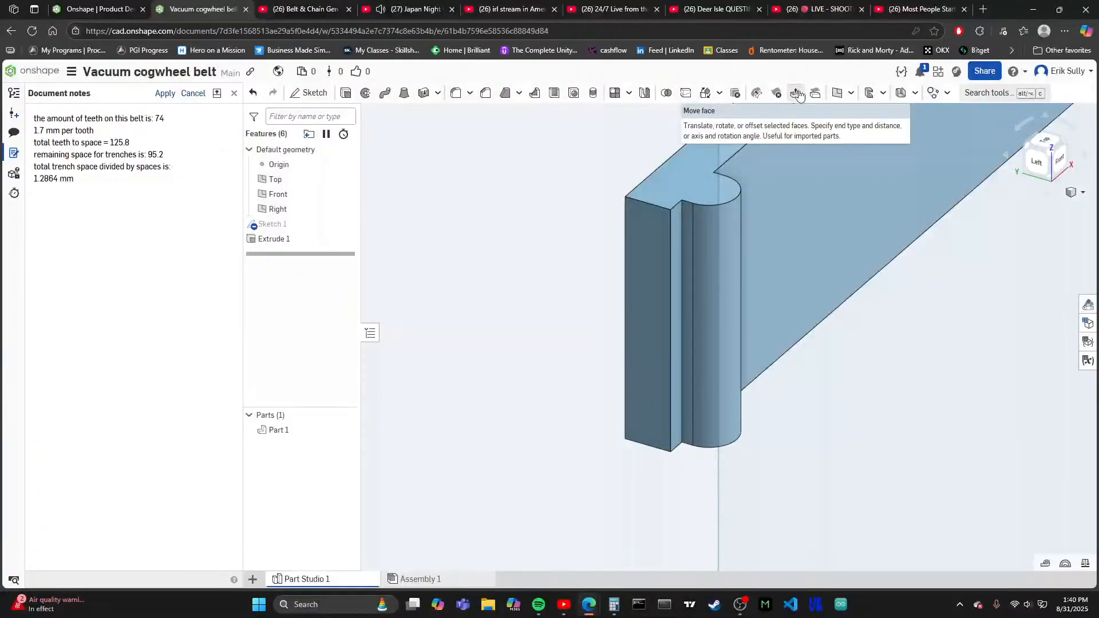
left_click(646, 324)
scroll(643, 317, "up", 5)
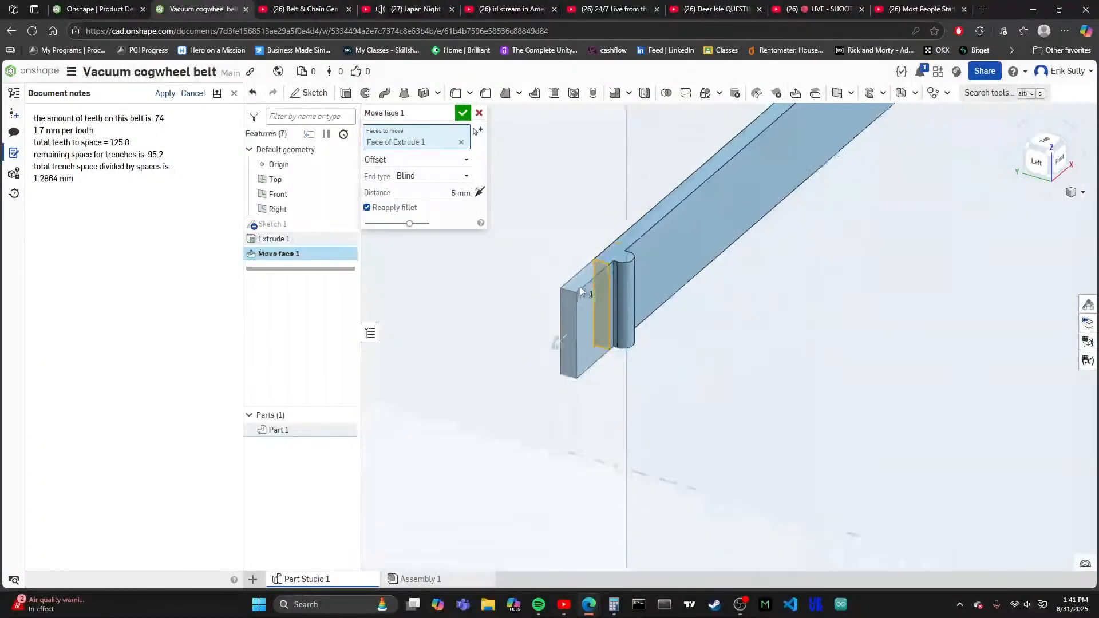
left_click(424, 177)
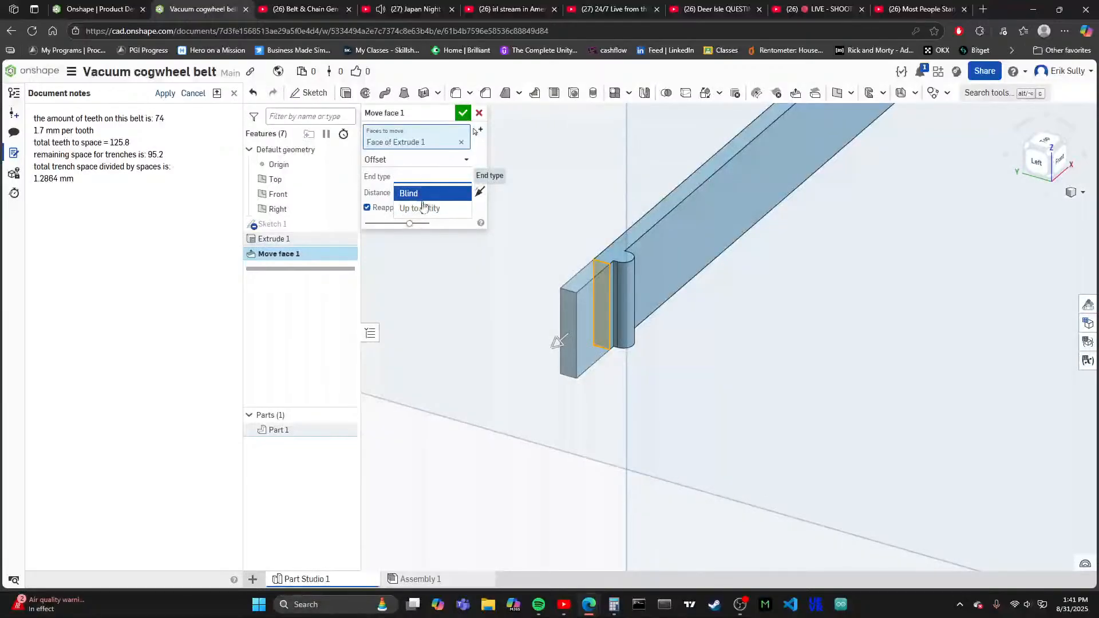
left_click(424, 209)
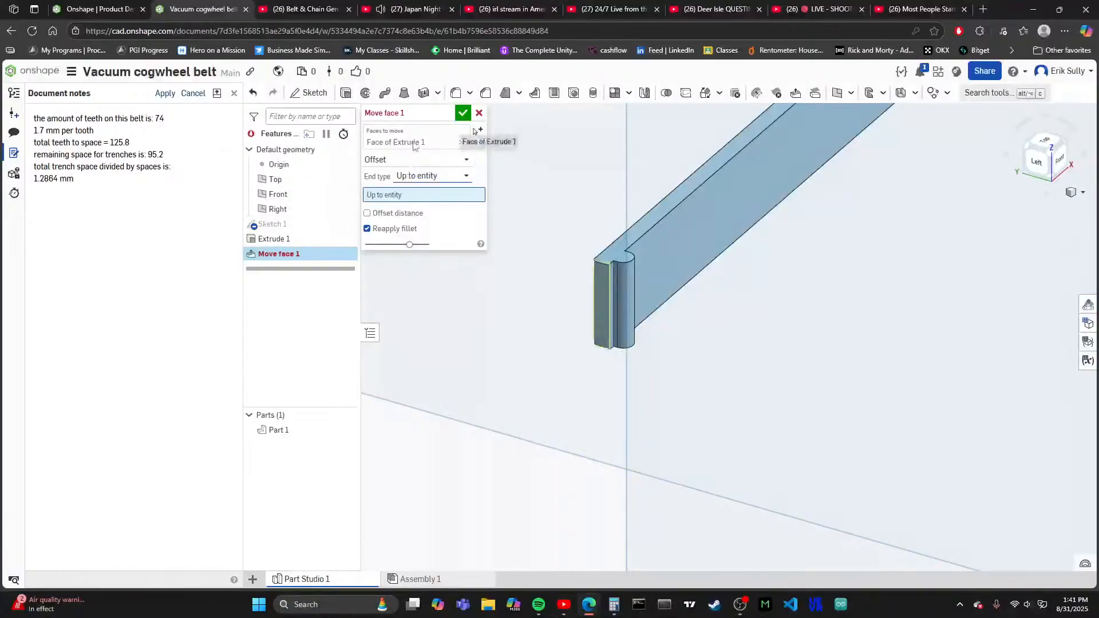
- Try the Rotate type for moving the strip's toothed end face and activate the rotation axis selection
left_click(425, 164)
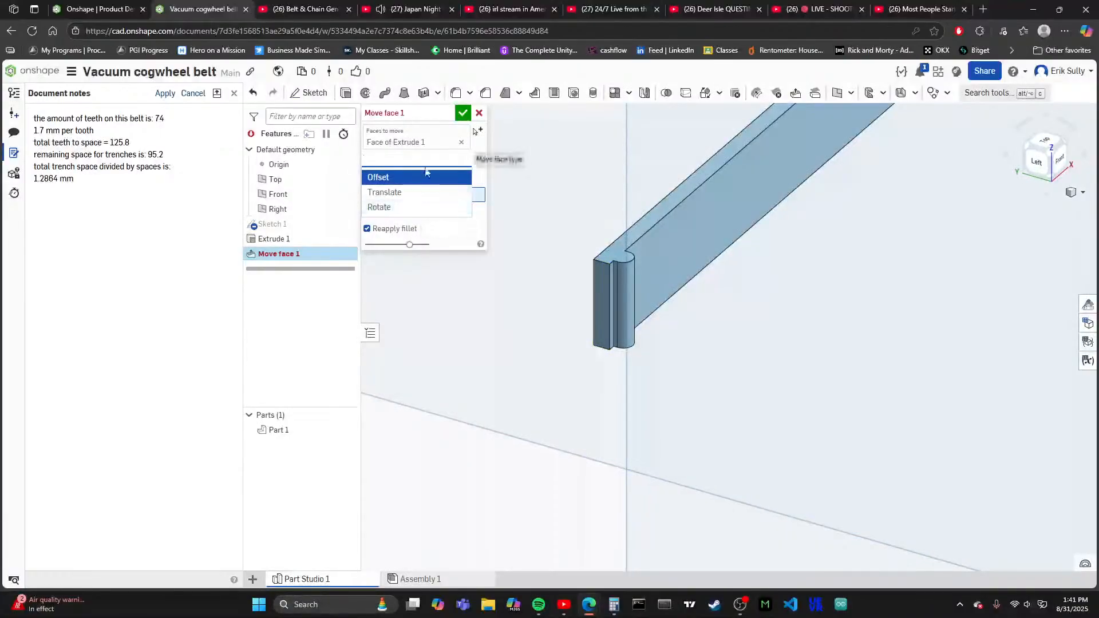
left_click(394, 212)
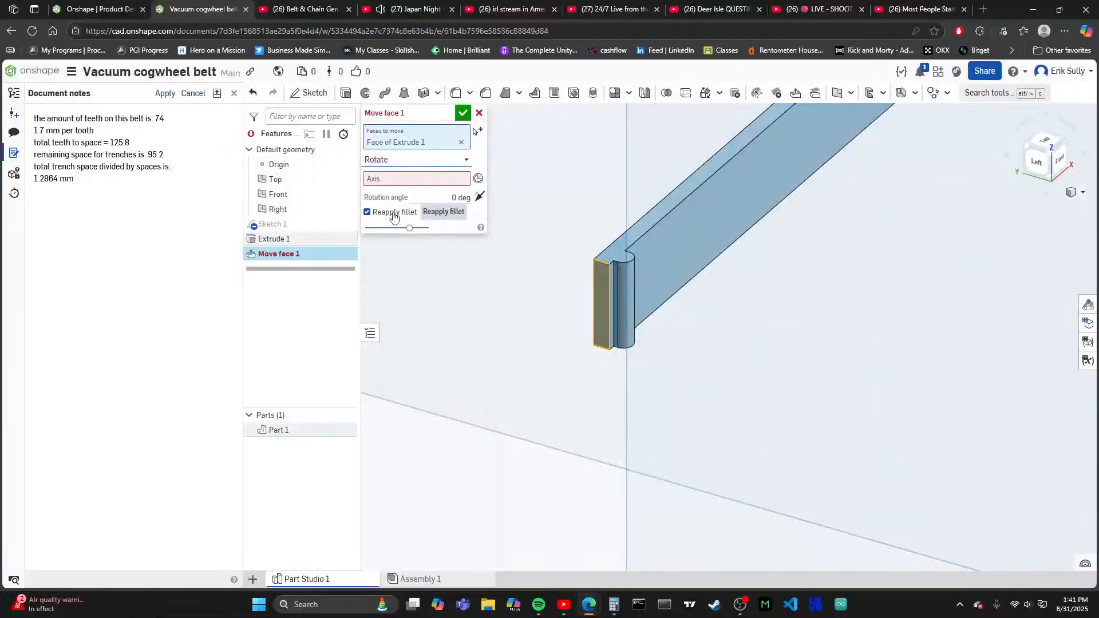
left_click(422, 181)
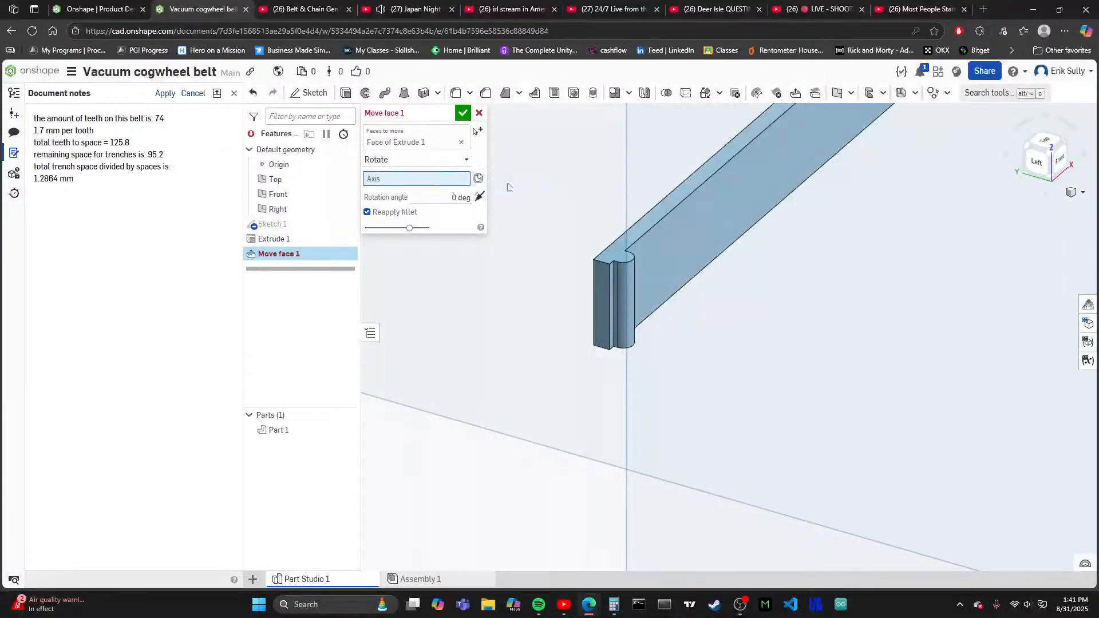
scroll(546, 198, "down", 4)
scroll(543, 261, "down", 5)
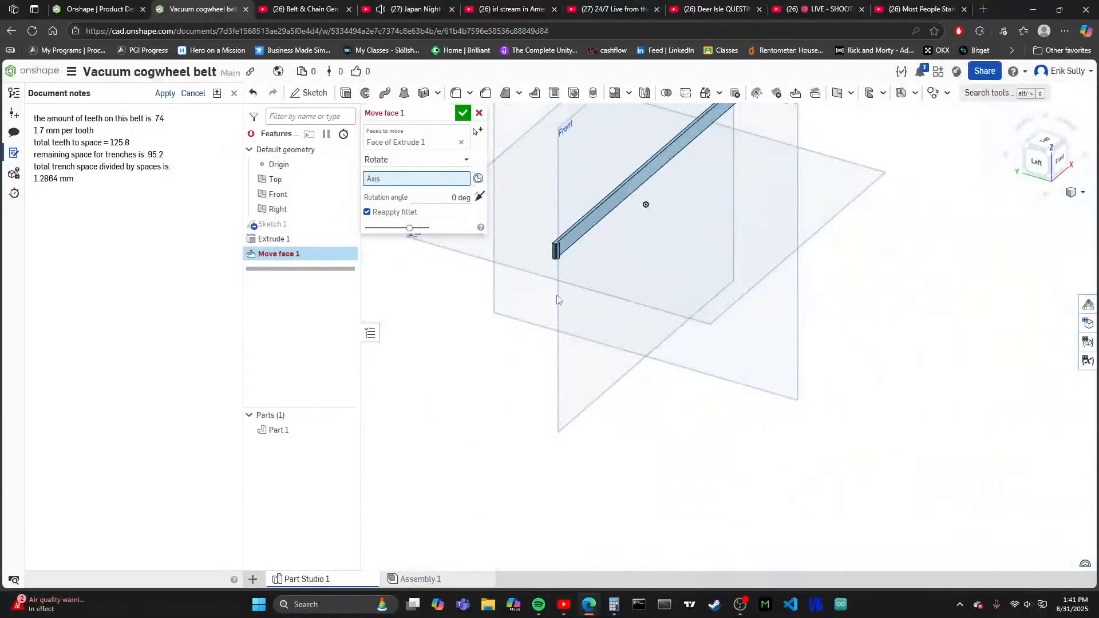
- Change the face move to Translate and clear its direction reference
left_click(424, 160)
left_click(408, 196)
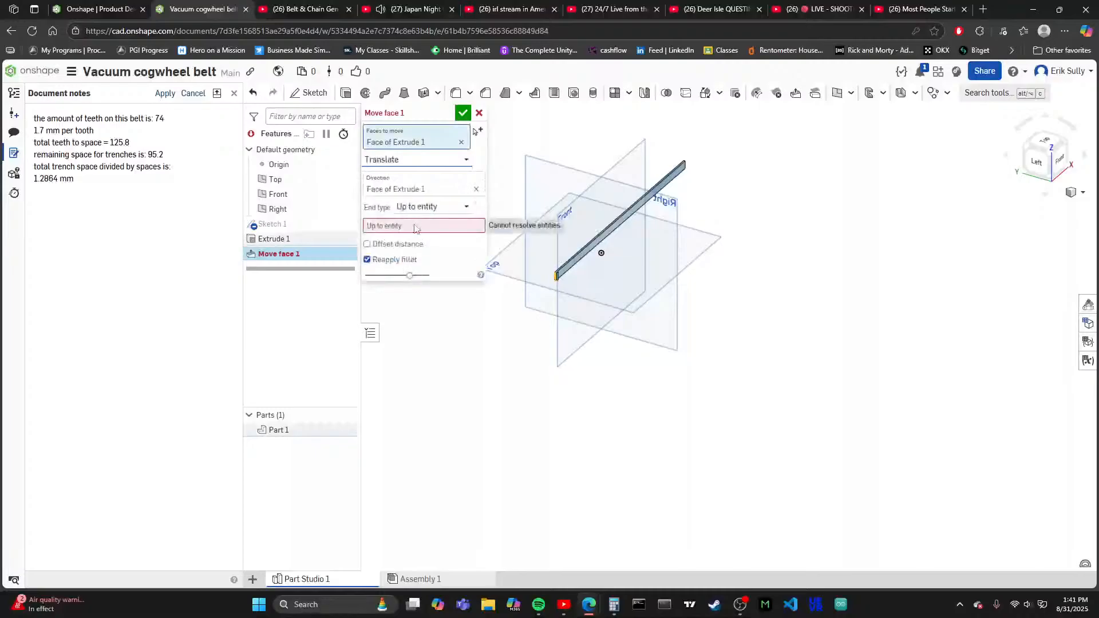
left_click(416, 195)
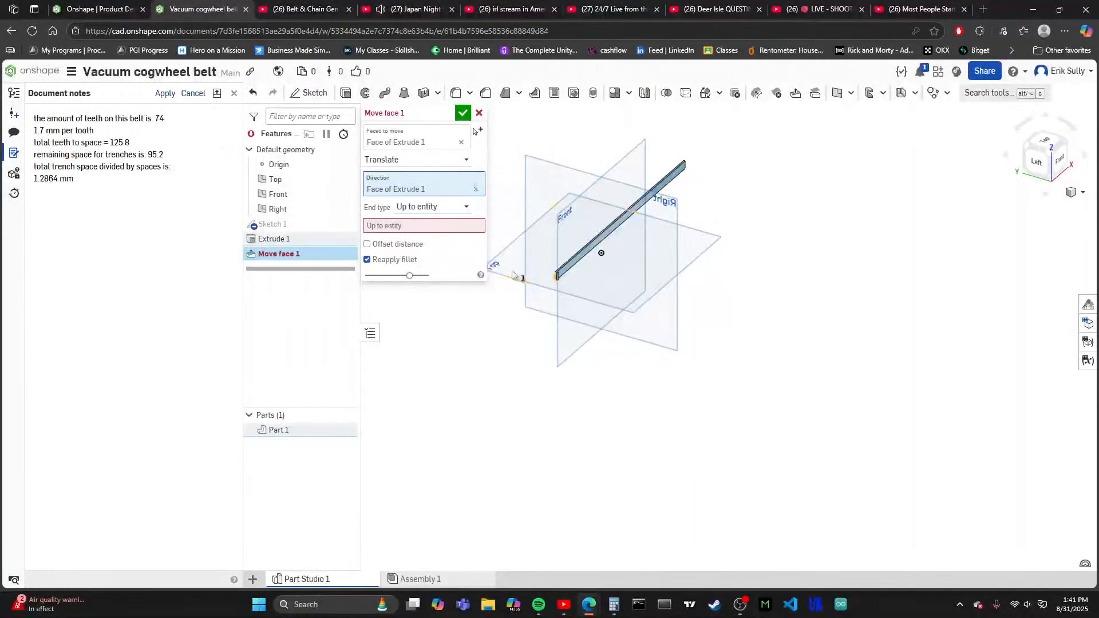
scroll(534, 281, "up", 5)
scroll(534, 281, "up", 3)
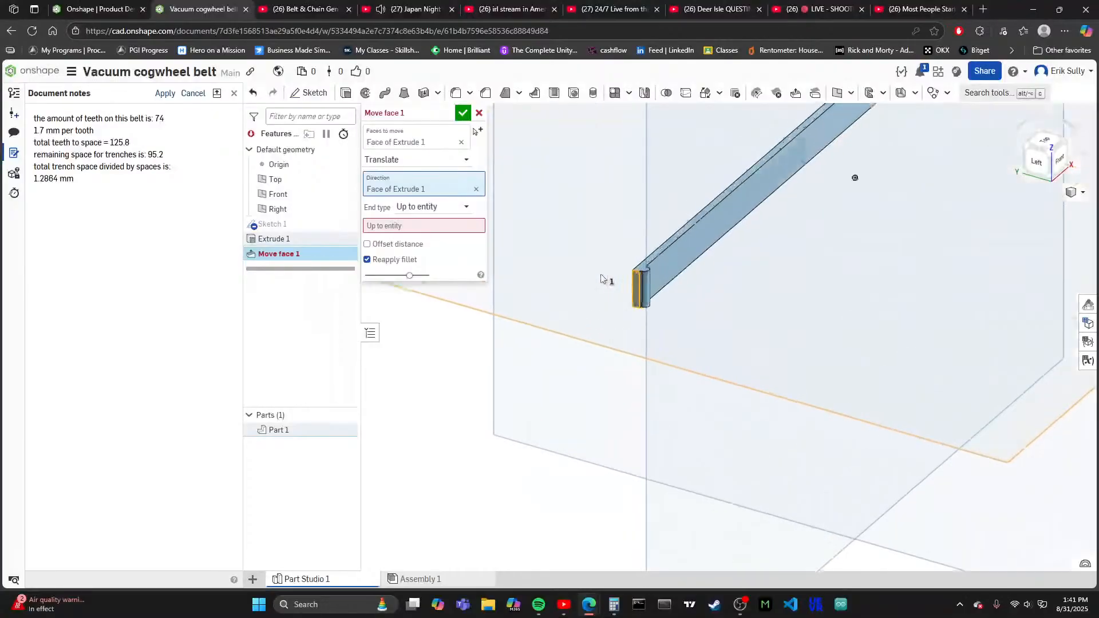
left_click(474, 190)
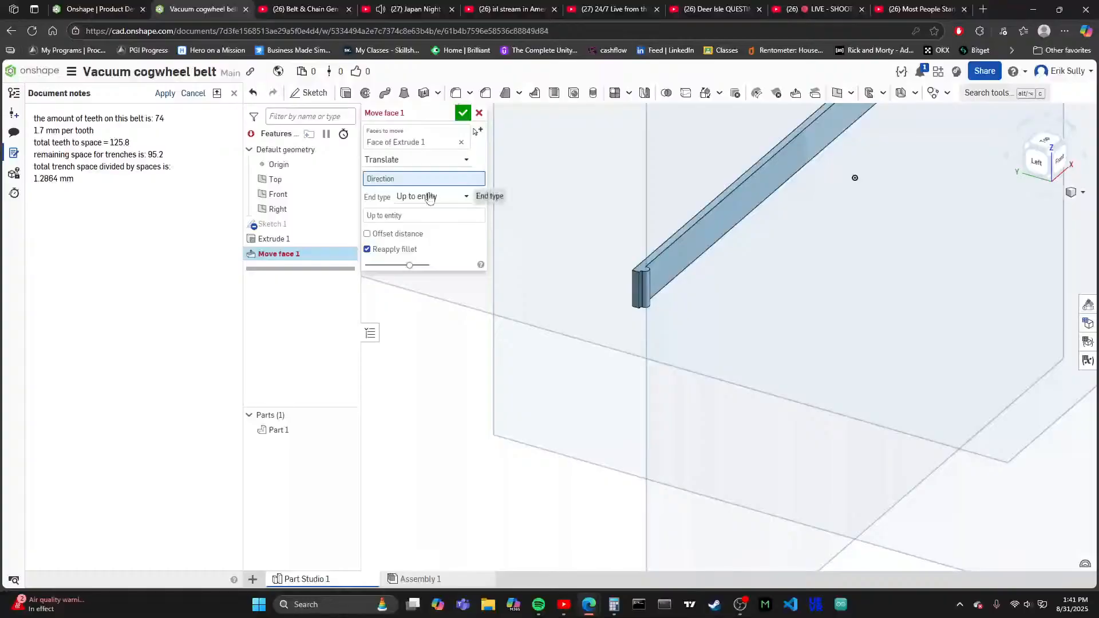
- Choose the end face at the strip's far, toothless end as the up-to entity and accept the face move
left_click(417, 219)
scroll(487, 352, "down", 7)
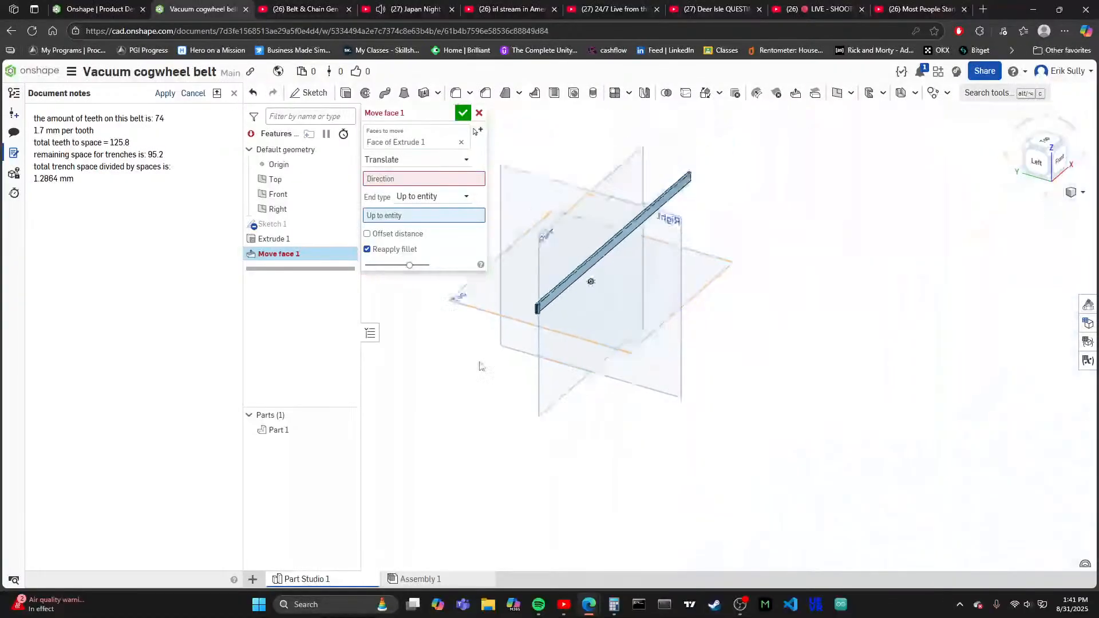
scroll(688, 209, "up", 8)
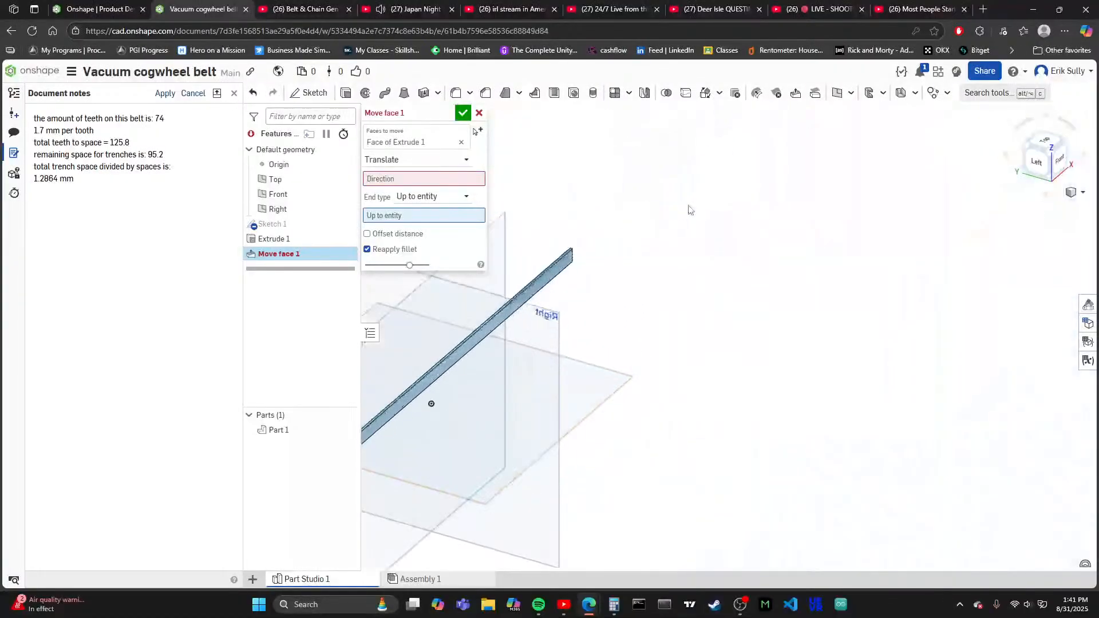
left_click(1067, 144)
scroll(953, 385, "up", 5)
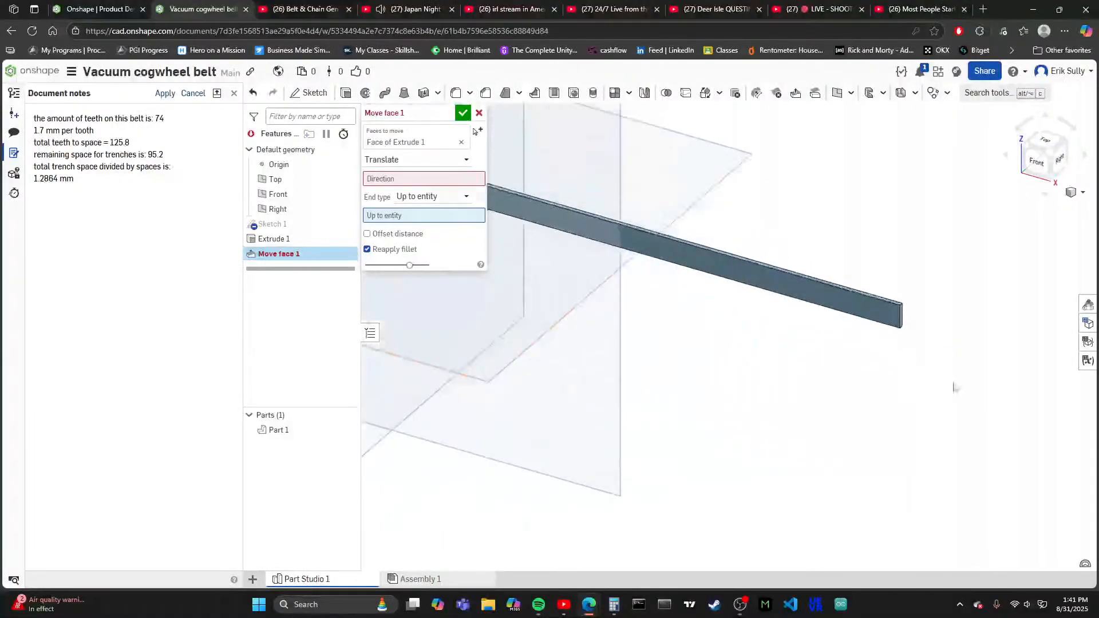
scroll(854, 298, "up", 2)
left_click(853, 280)
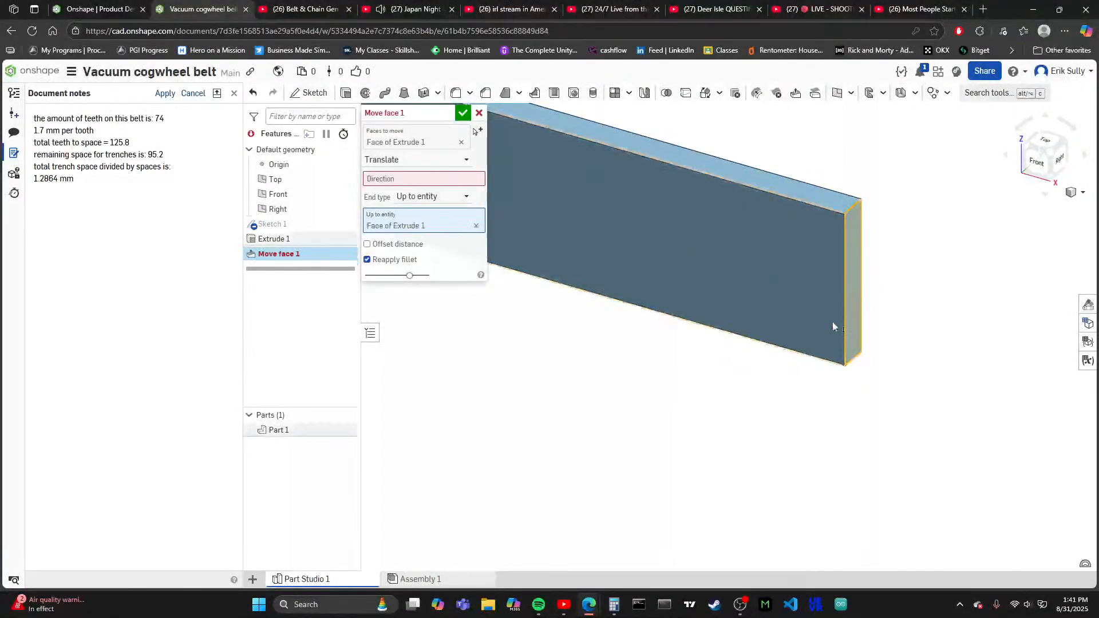
scroll(839, 296, "down", 8)
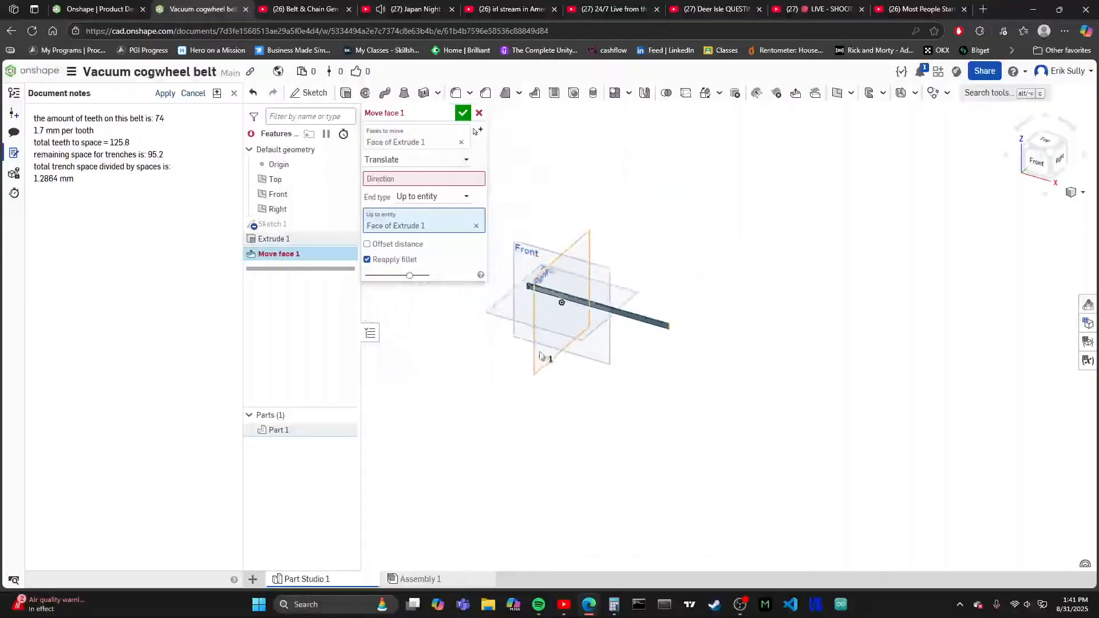
scroll(532, 299, "up", 3)
scroll(532, 299, "up", 3)
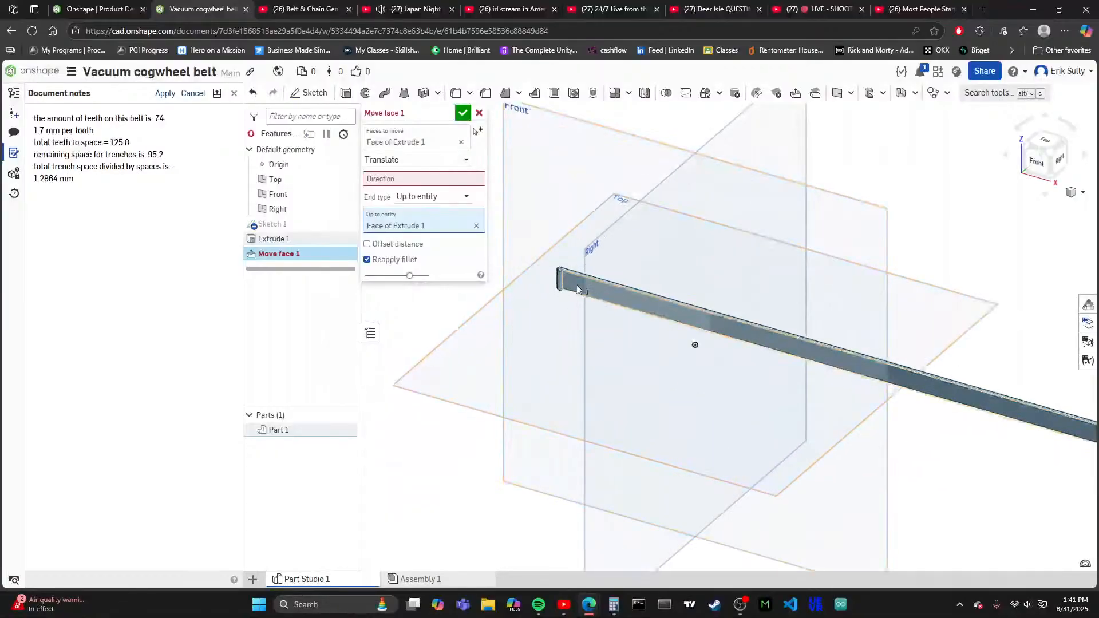
left_click(463, 114)
- Reopen the Move face feature and try switching its type back to Offset
double_click(288, 255)
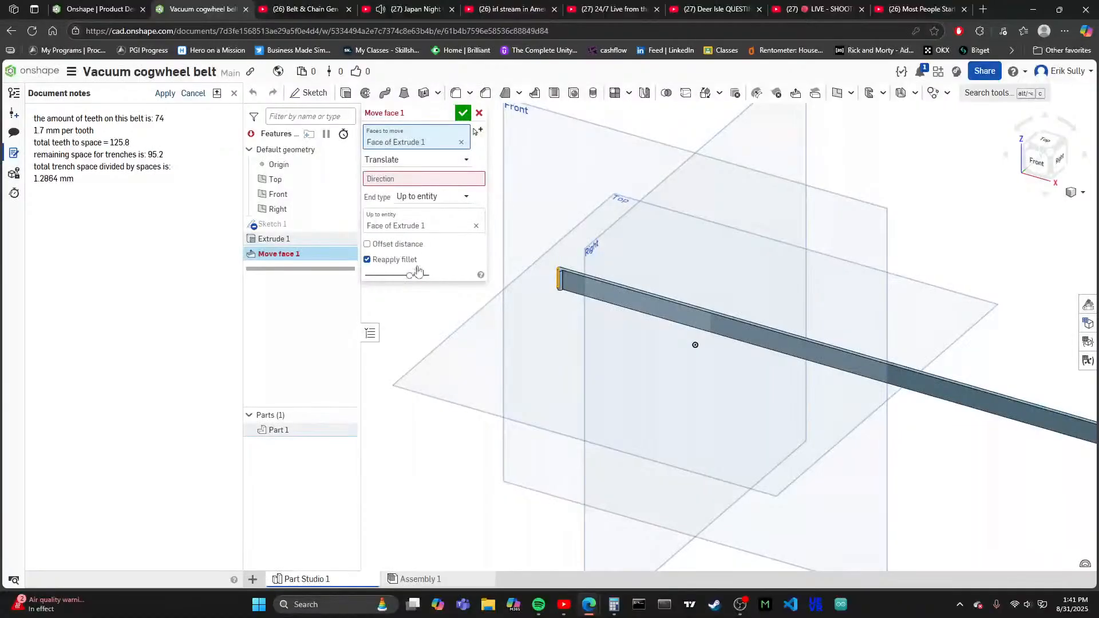
left_click(413, 161)
left_click(441, 161)
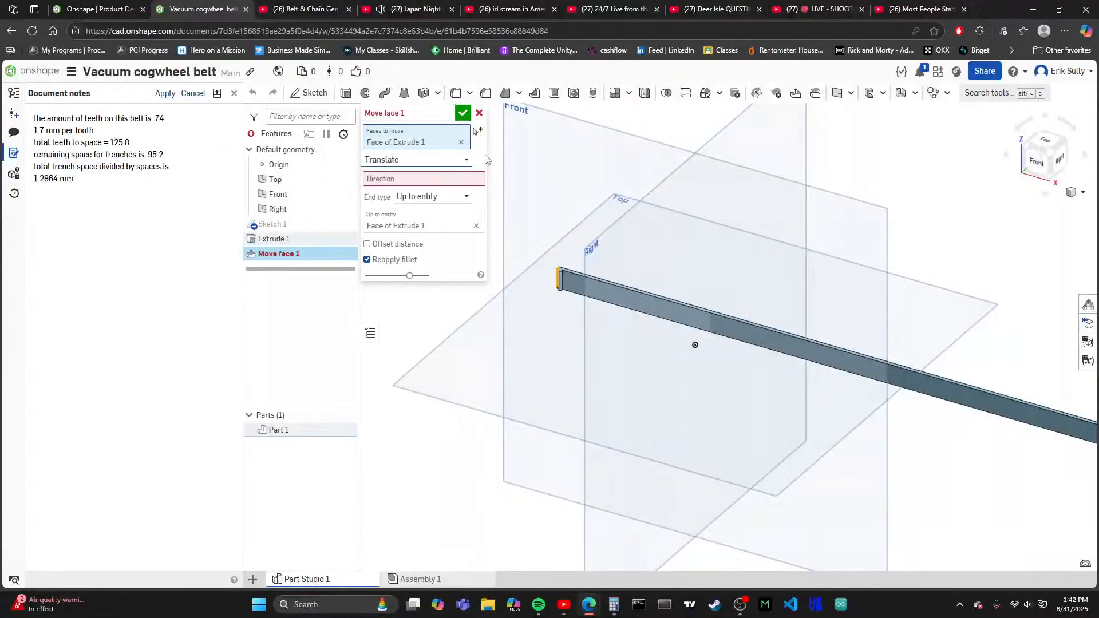
left_click(443, 161)
left_click(427, 173)
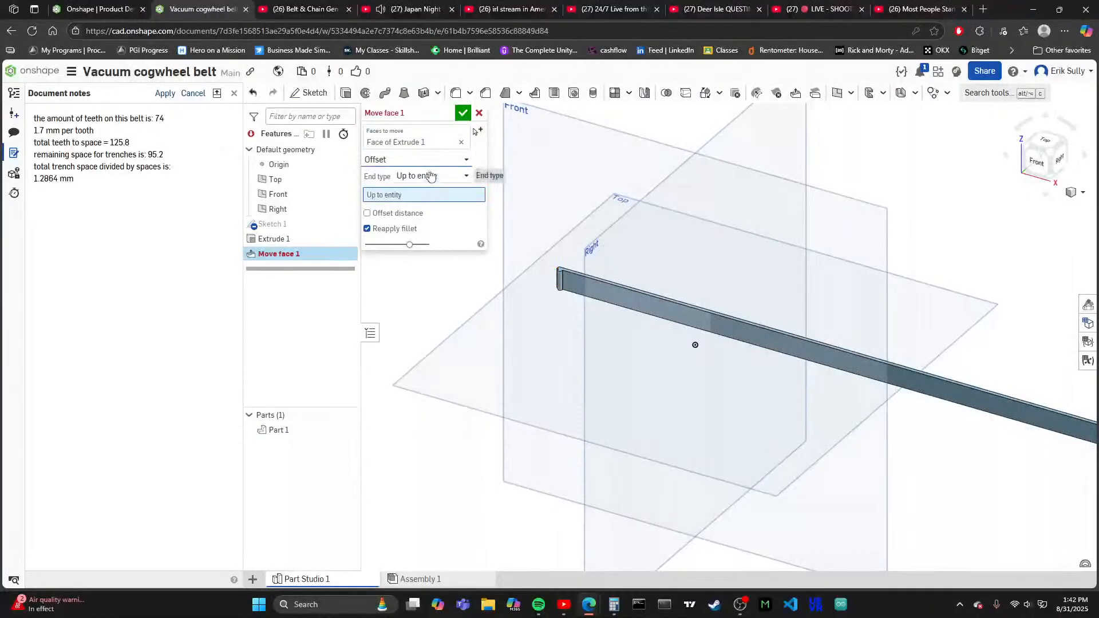
- Discard the pending edit and delete the Move face feature
left_click(478, 114)
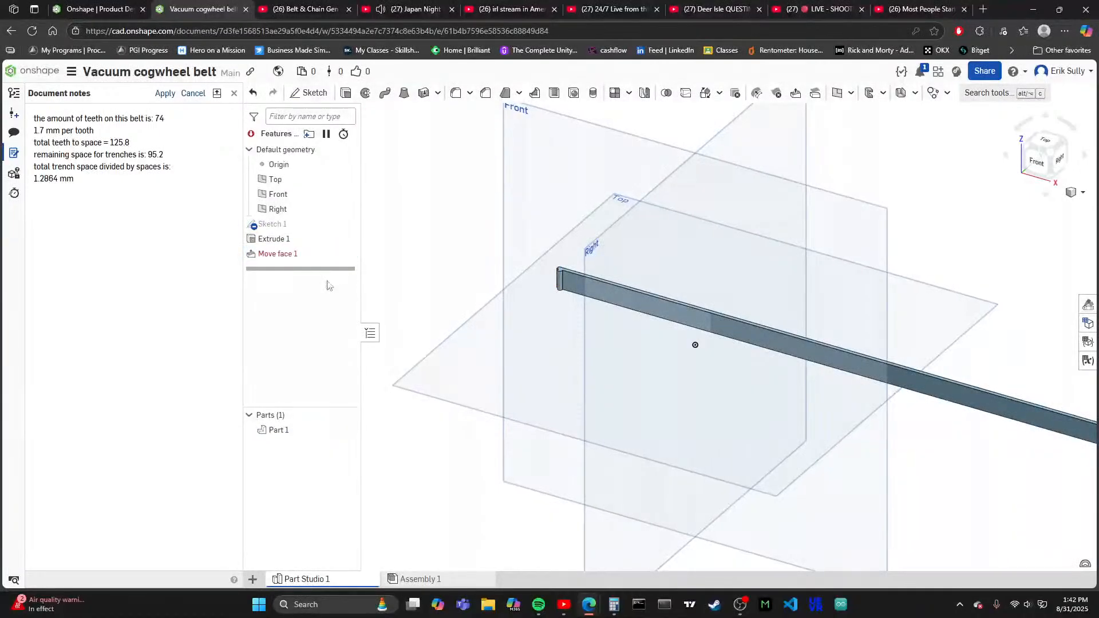
right_click(284, 255)
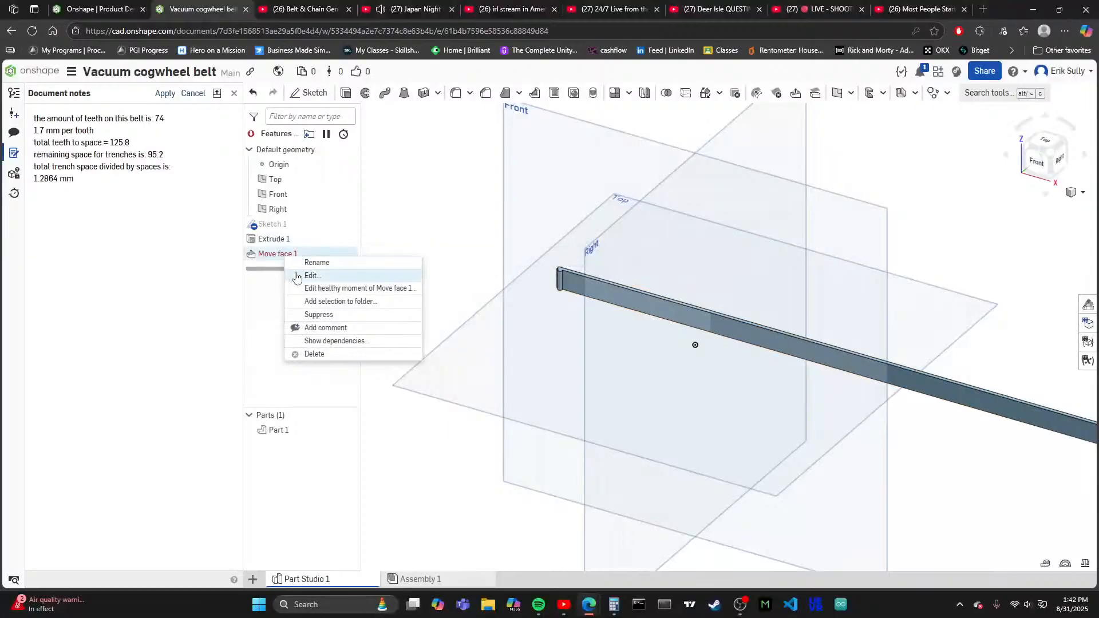
left_click(343, 355)
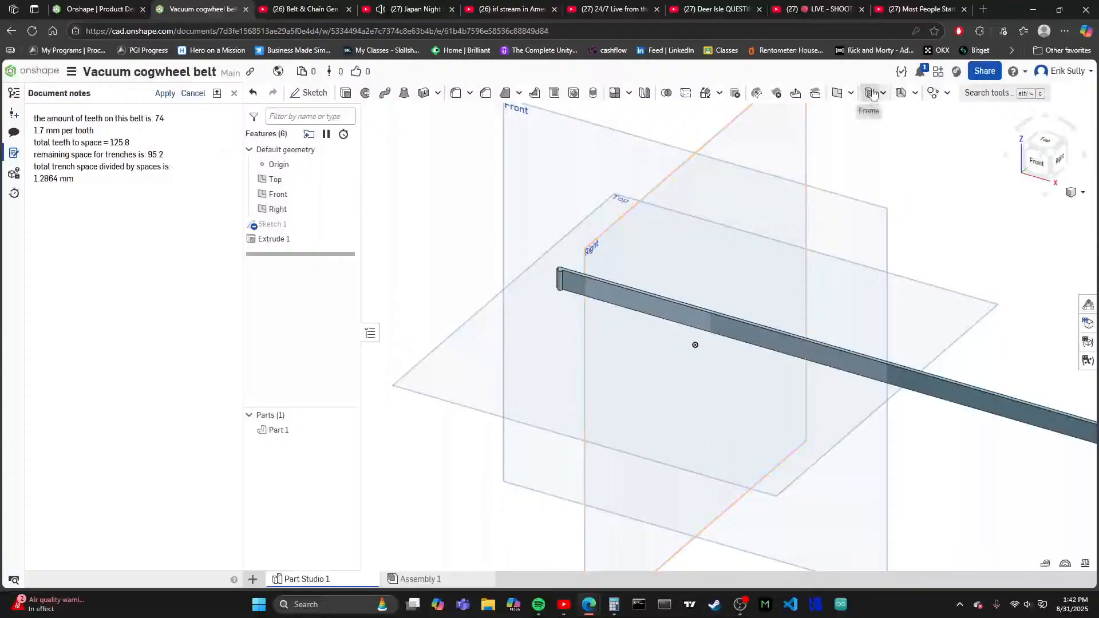
- Open YouTube from a new browser page and close the leftover blank page
left_click(984, 10)
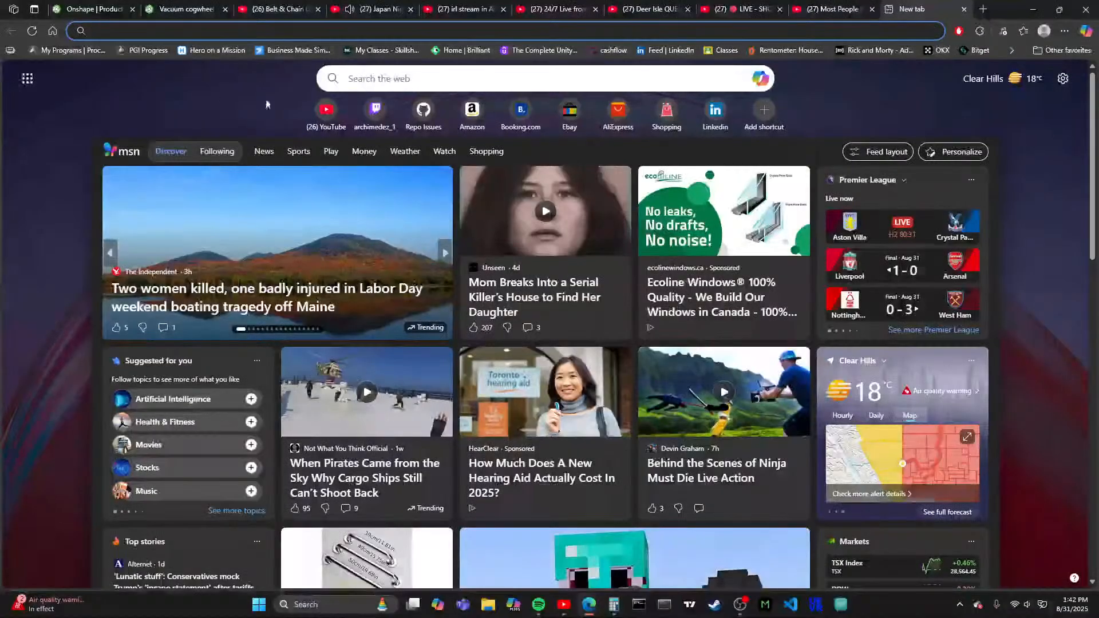
left_click(326, 110)
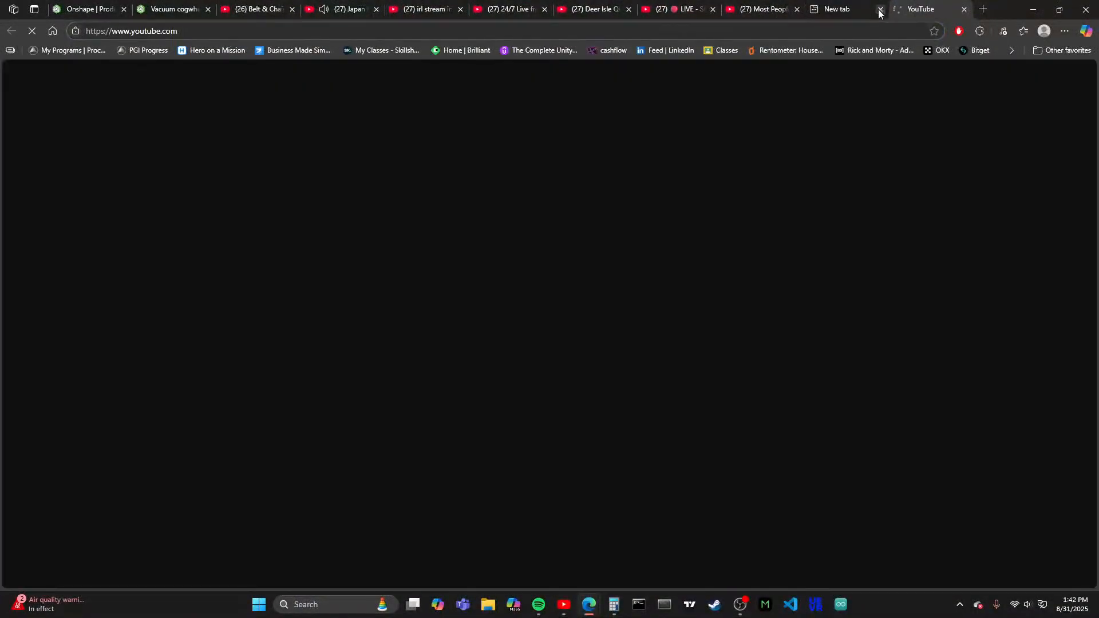
left_click(880, 9)
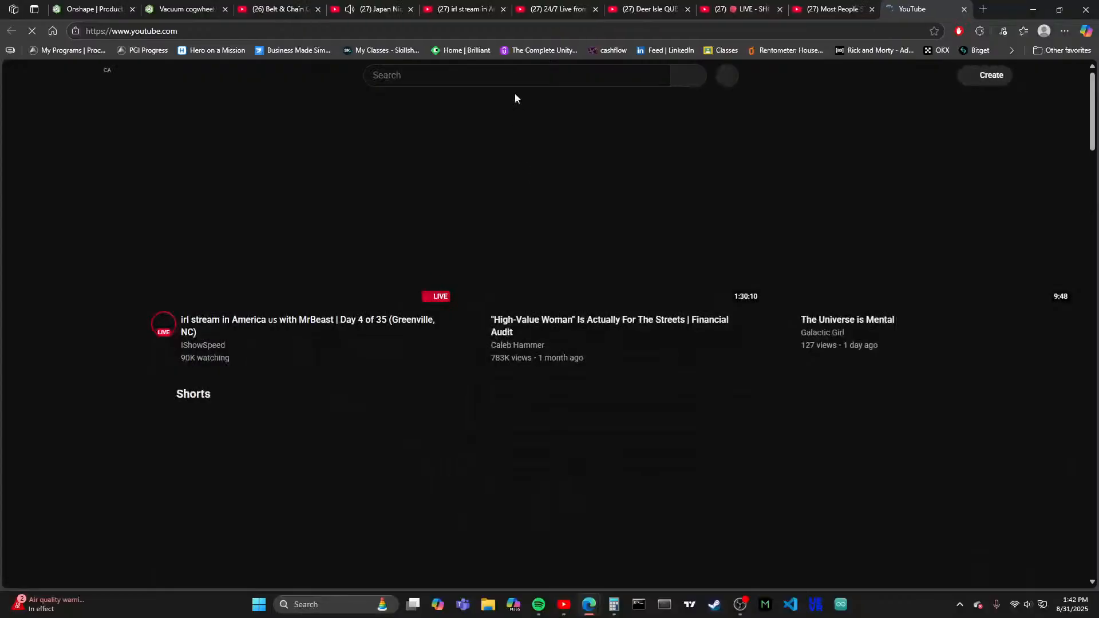
- Search YouTube for "how to connect two end faces together using onshape"
left_click(518, 81)
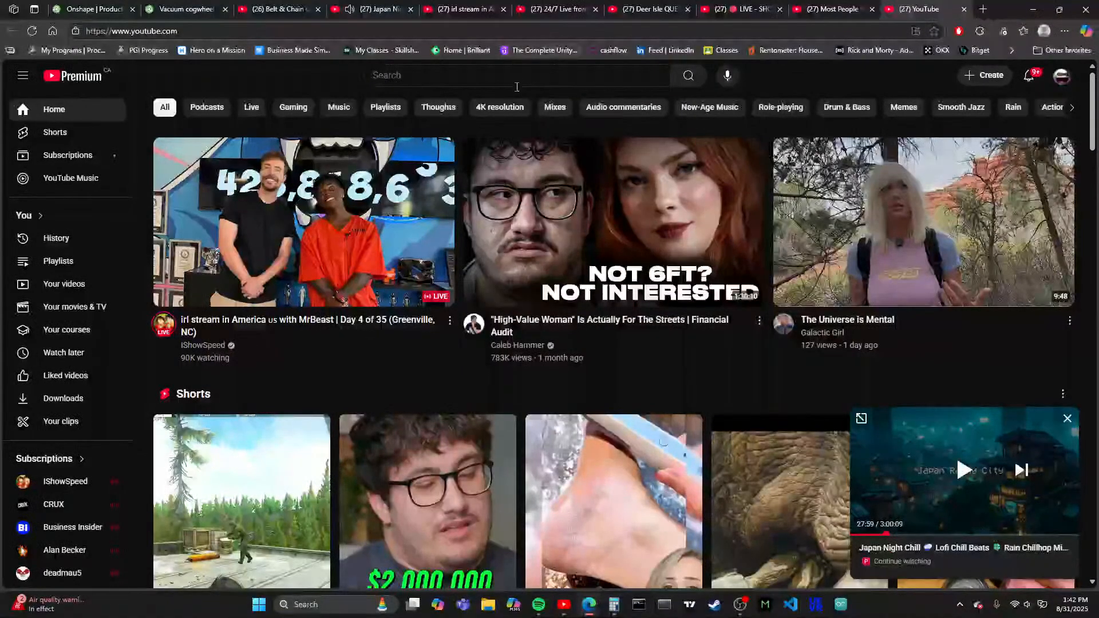
left_click(505, 74)
type("h")
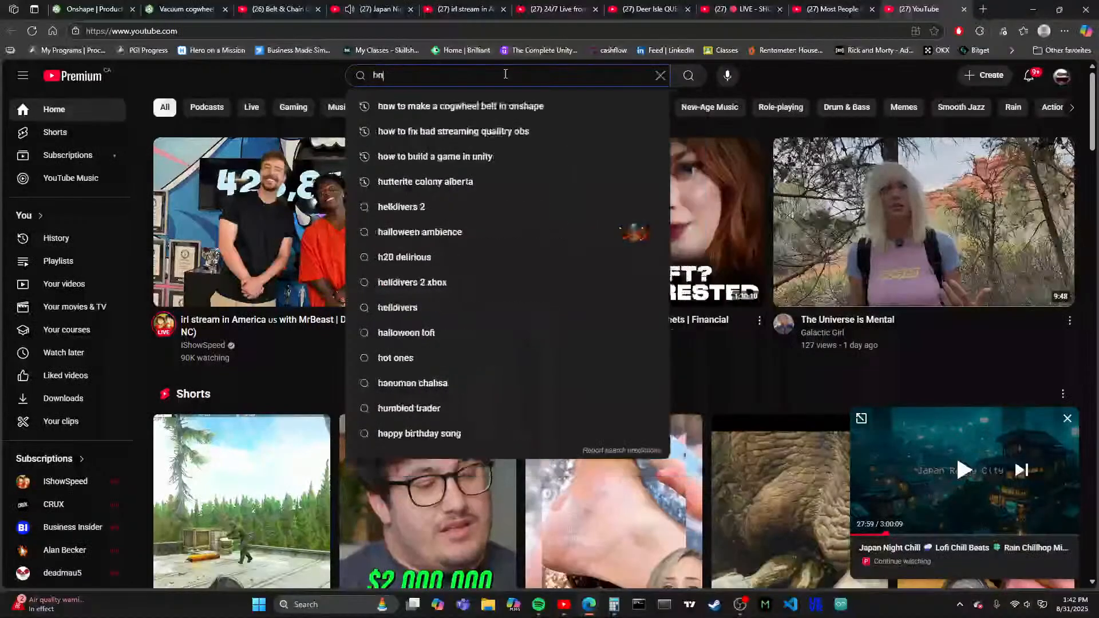
type("ow to connect")
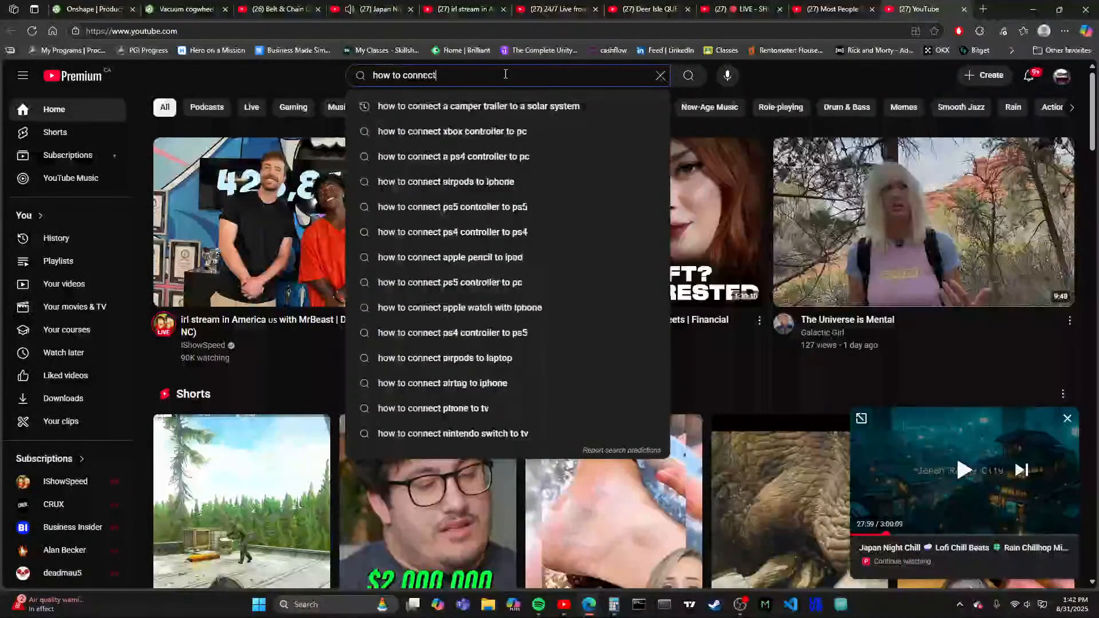
type(" two")
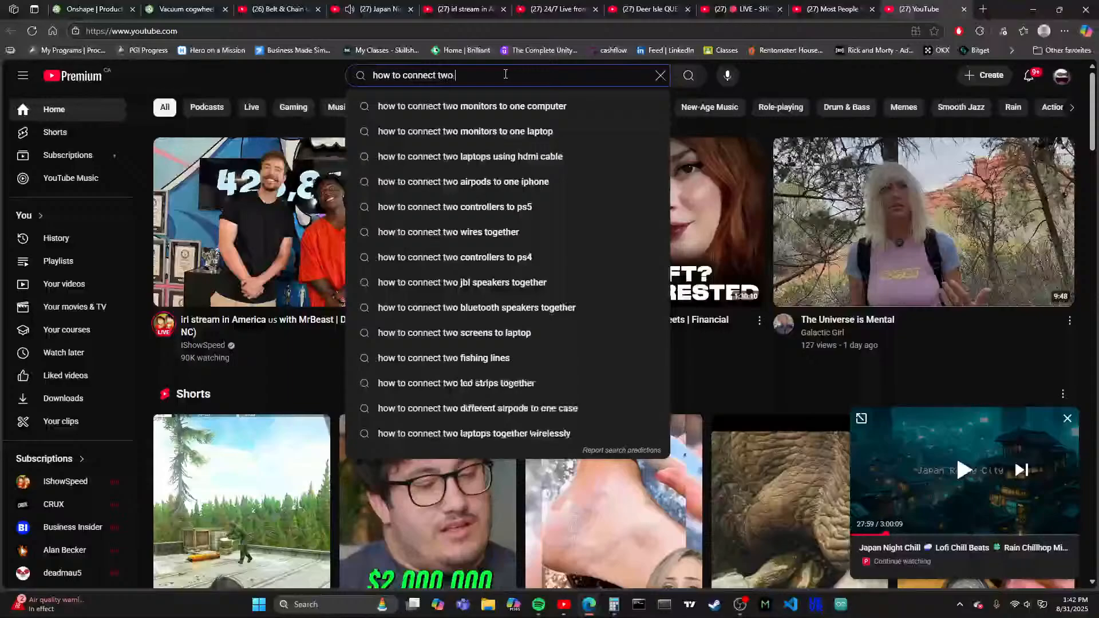
type(" end faces")
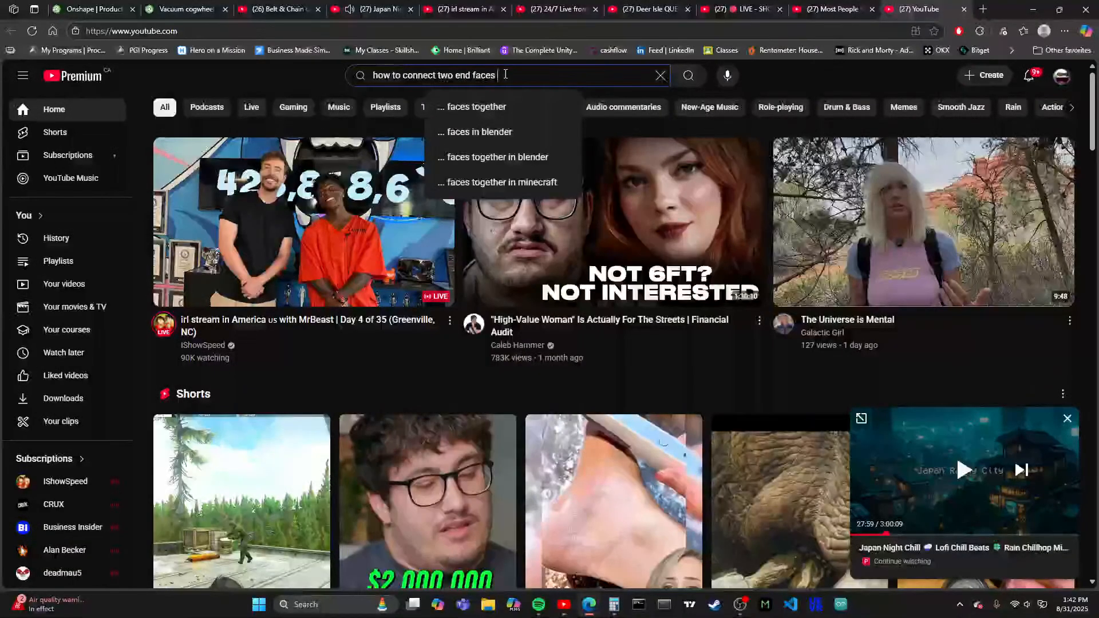
type(" to")
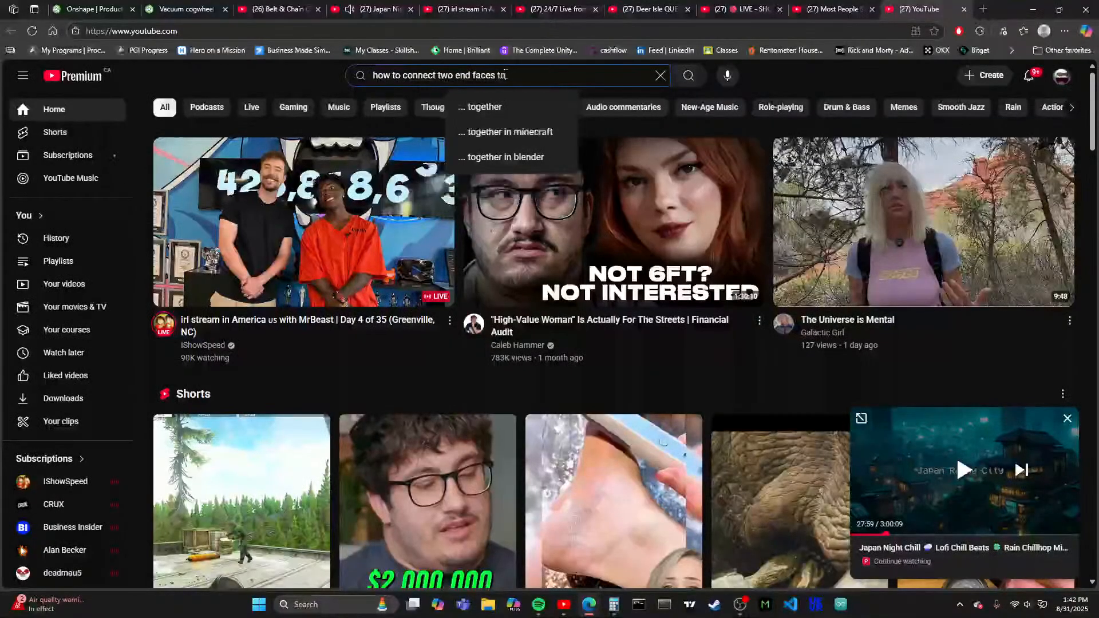
type("gether using ")
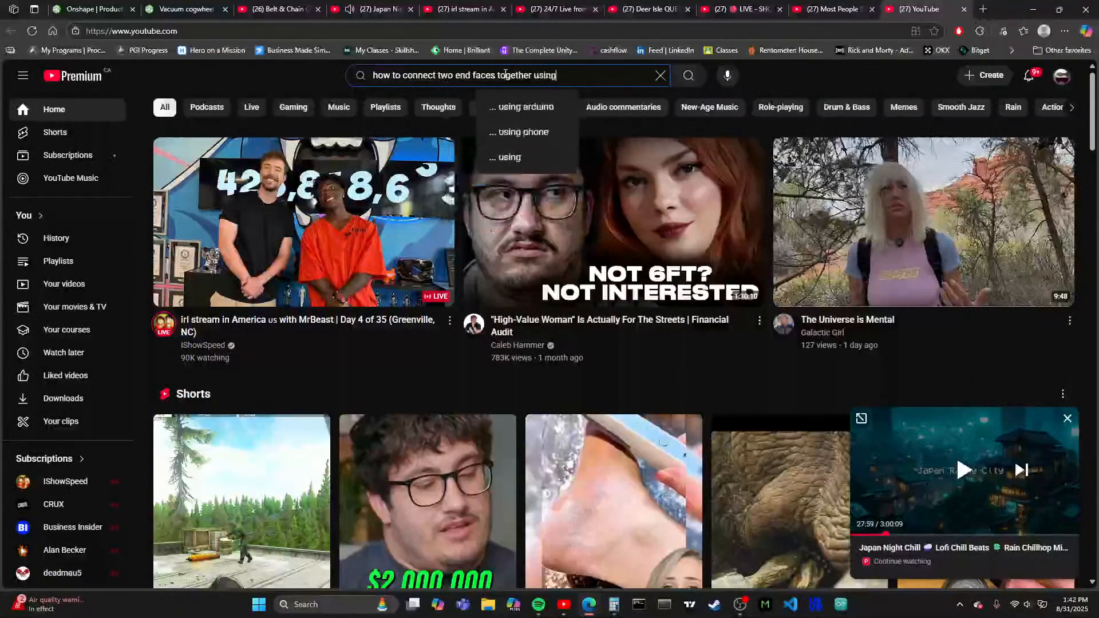
type("onshape")
key("Return")
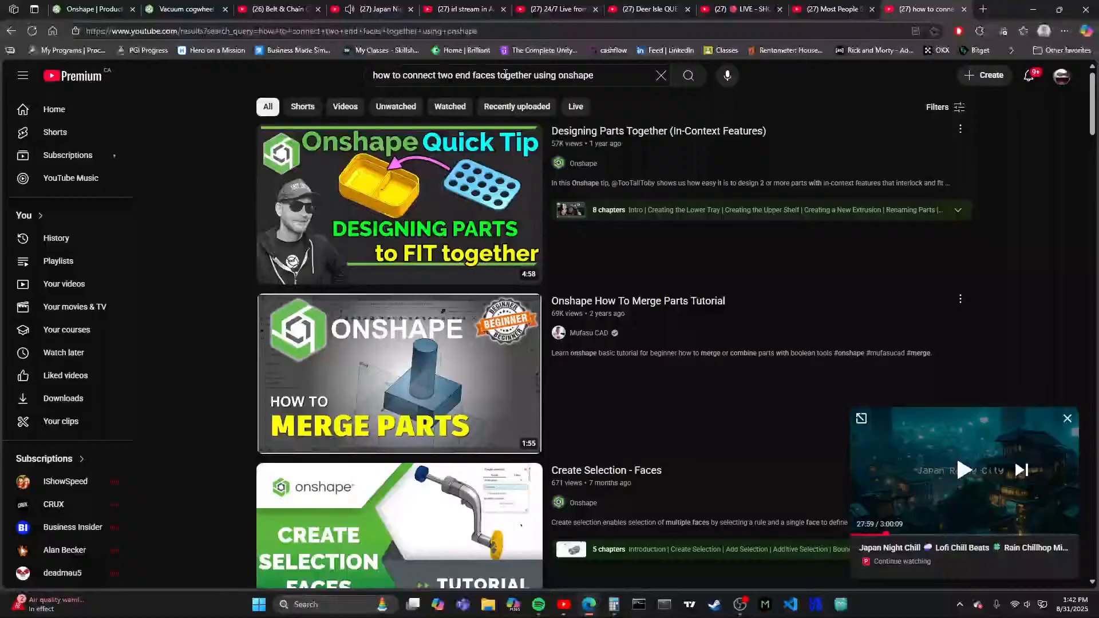
- Look through the YouTube search results for an Onshape tutorial on joining two end faces of a part
scroll(490, 209, "down", 5)
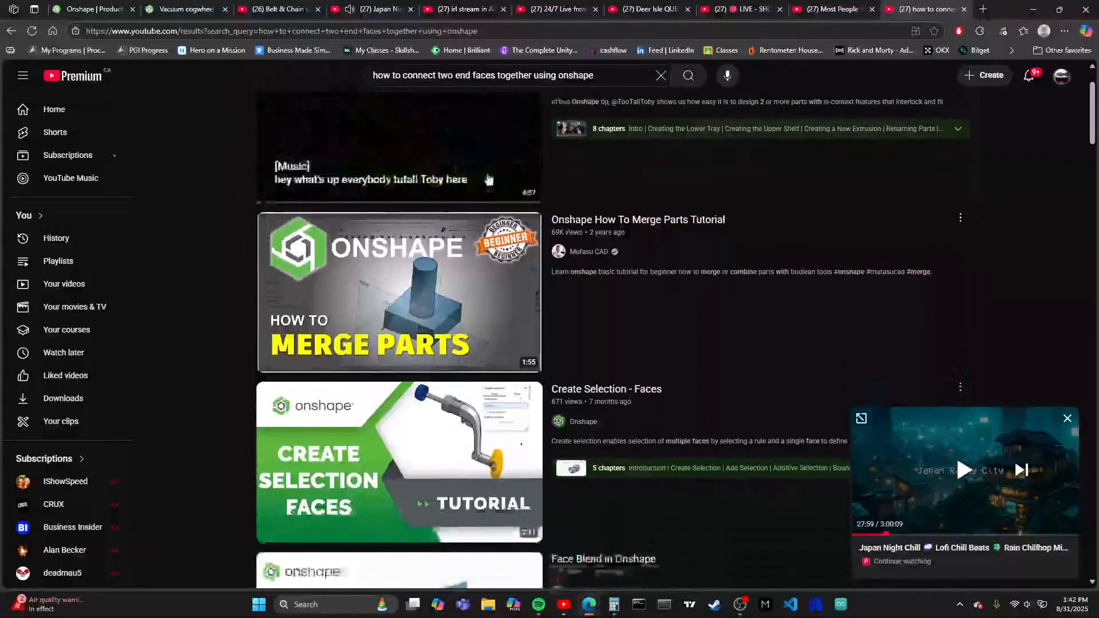
scroll(490, 210, "down", 8)
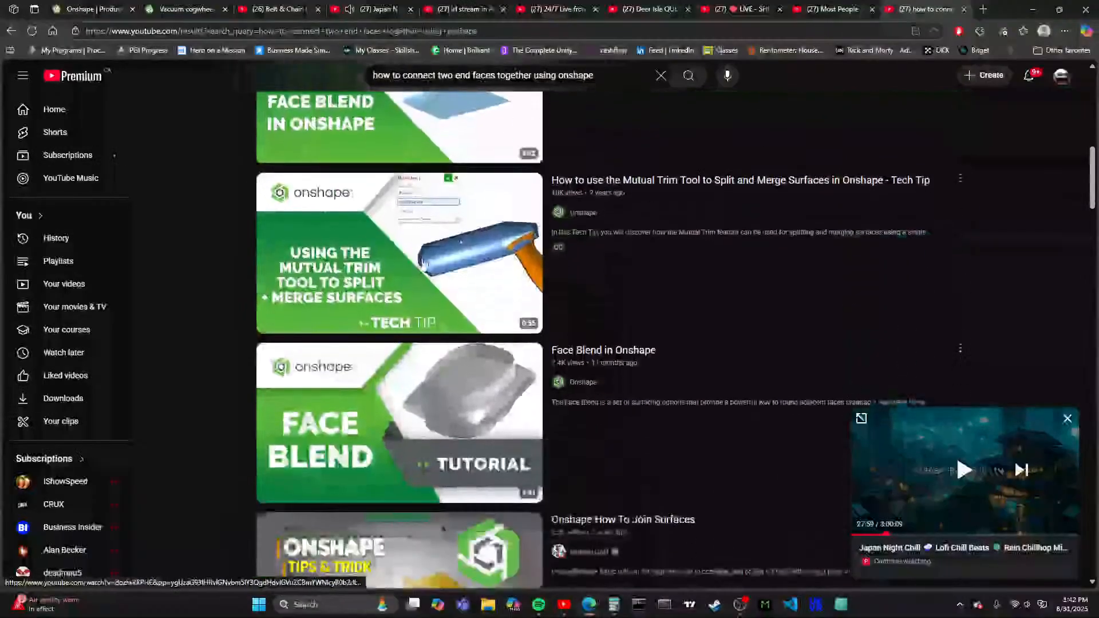
scroll(459, 296, "down", 2)
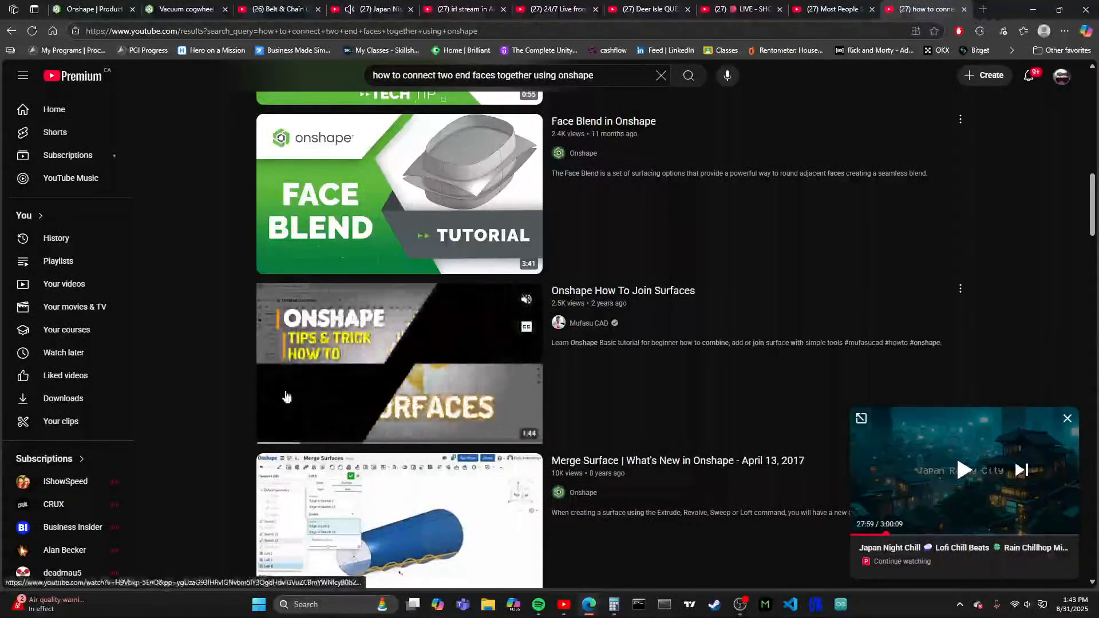
scroll(353, 377, "down", 4)
scroll(353, 378, "down", 4)
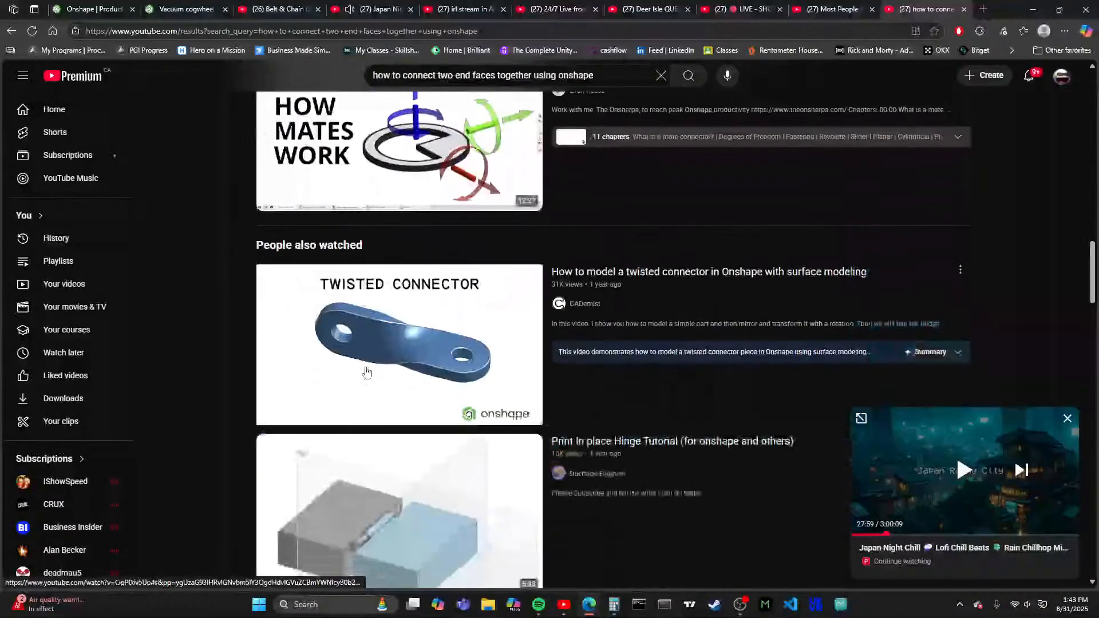
scroll(408, 372, "down", 1)
scroll(408, 372, "down", 2)
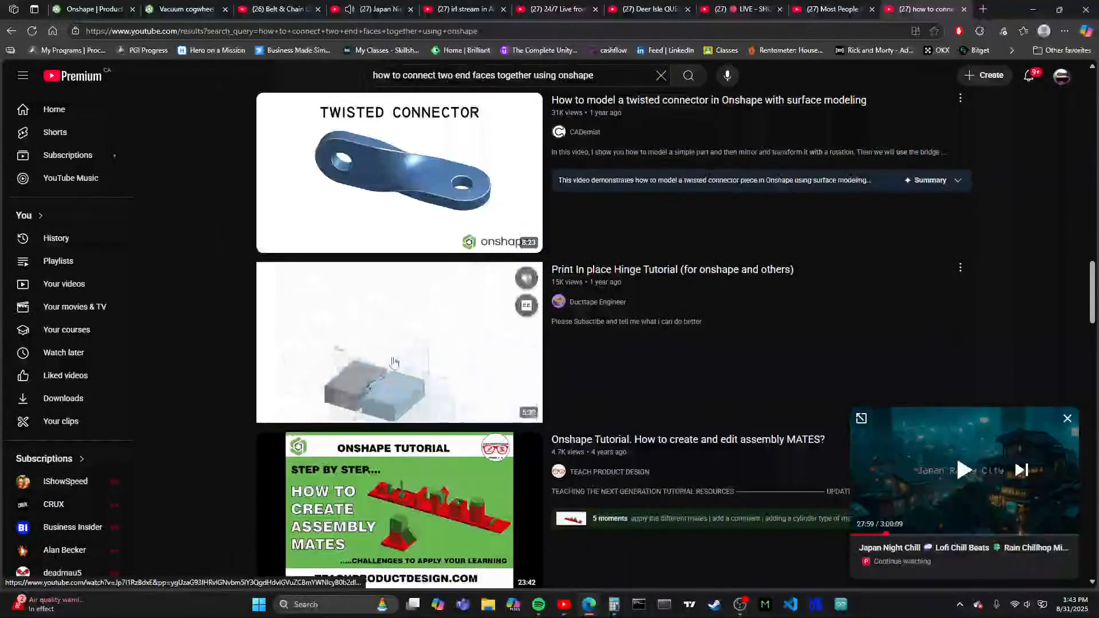
scroll(424, 314, "down", 4)
scroll(423, 313, "down", 10)
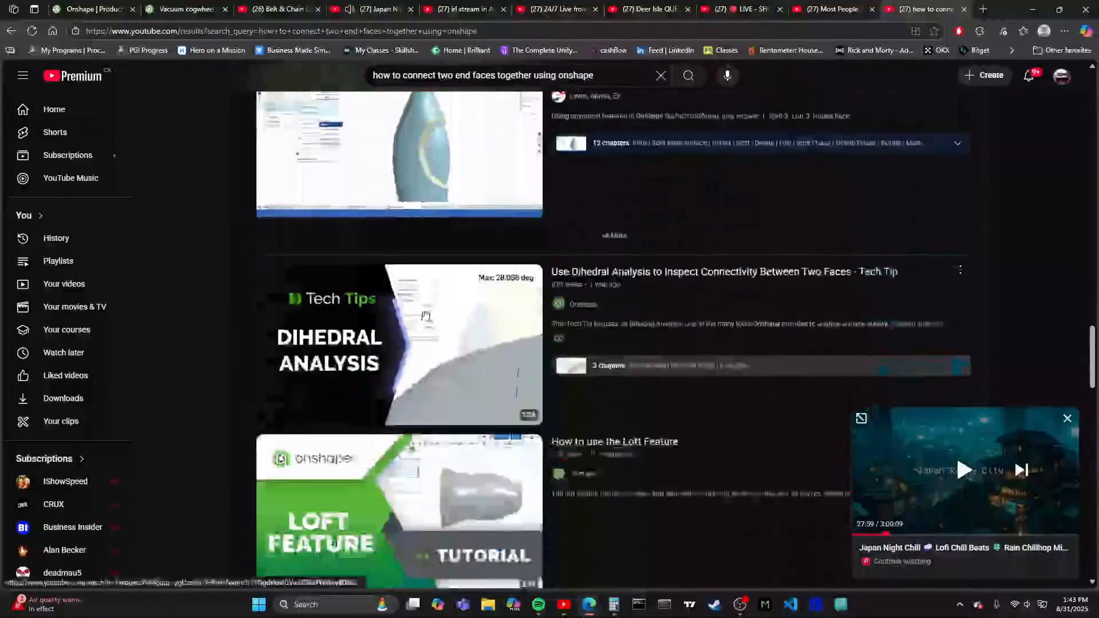
scroll(424, 314, "down", 1)
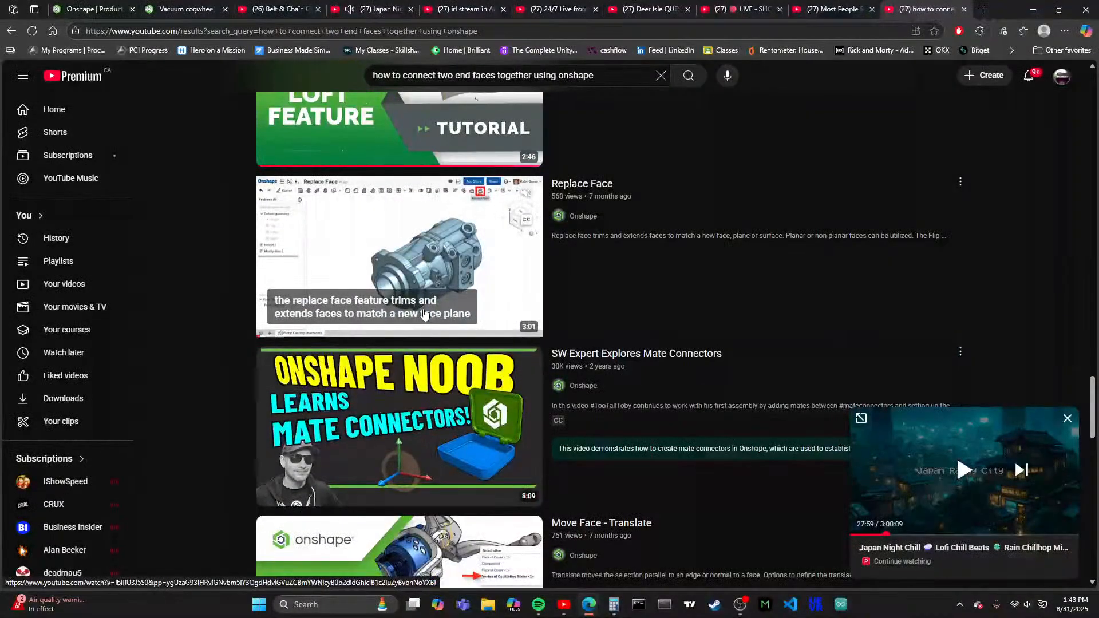
scroll(424, 315, "down", 3)
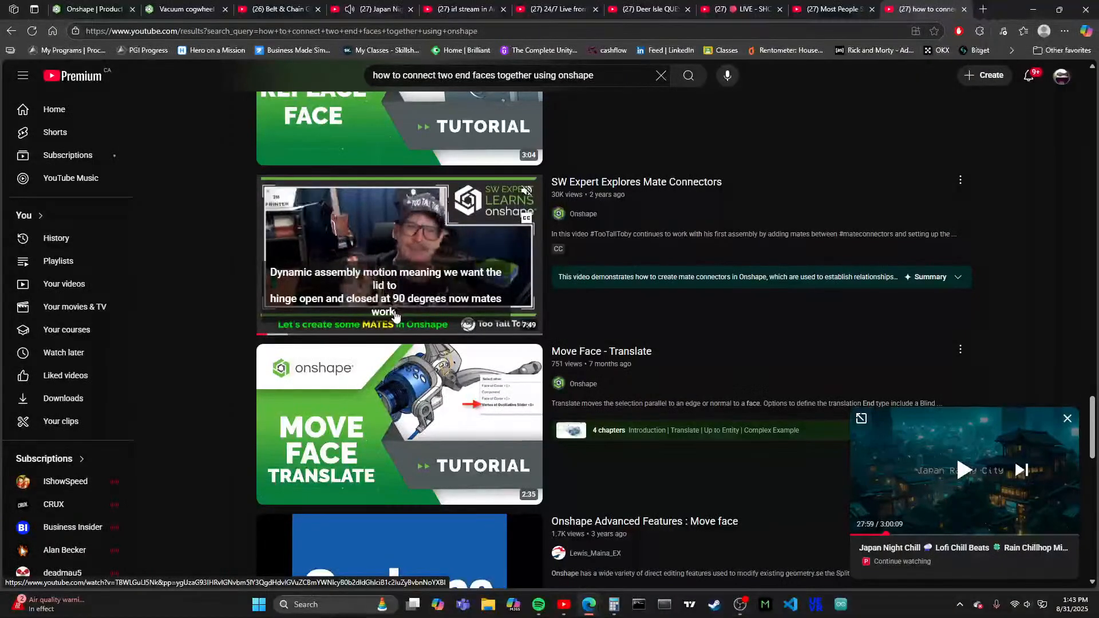
scroll(537, 264, "down", 7)
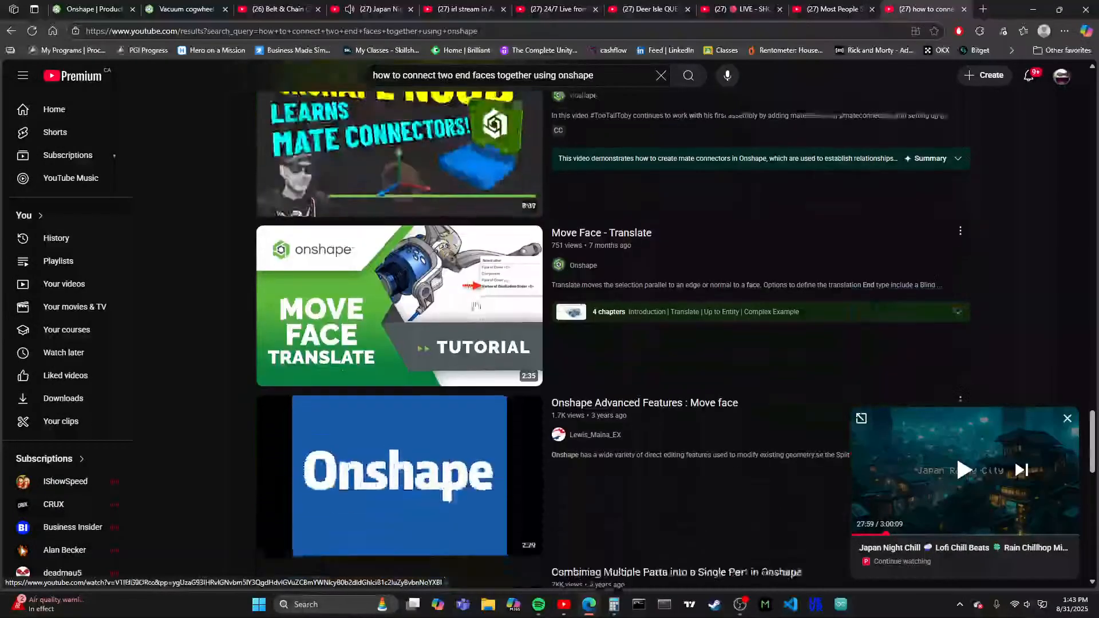
scroll(537, 264, "down", 5)
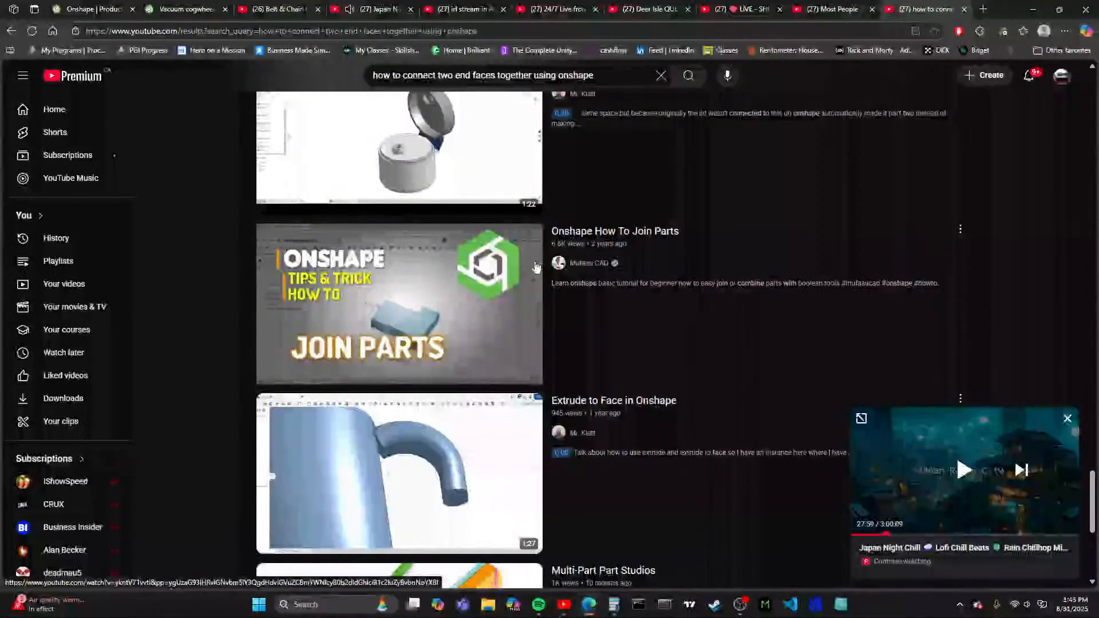
scroll(537, 264, "down", 6)
scroll(537, 267, "down", 8)
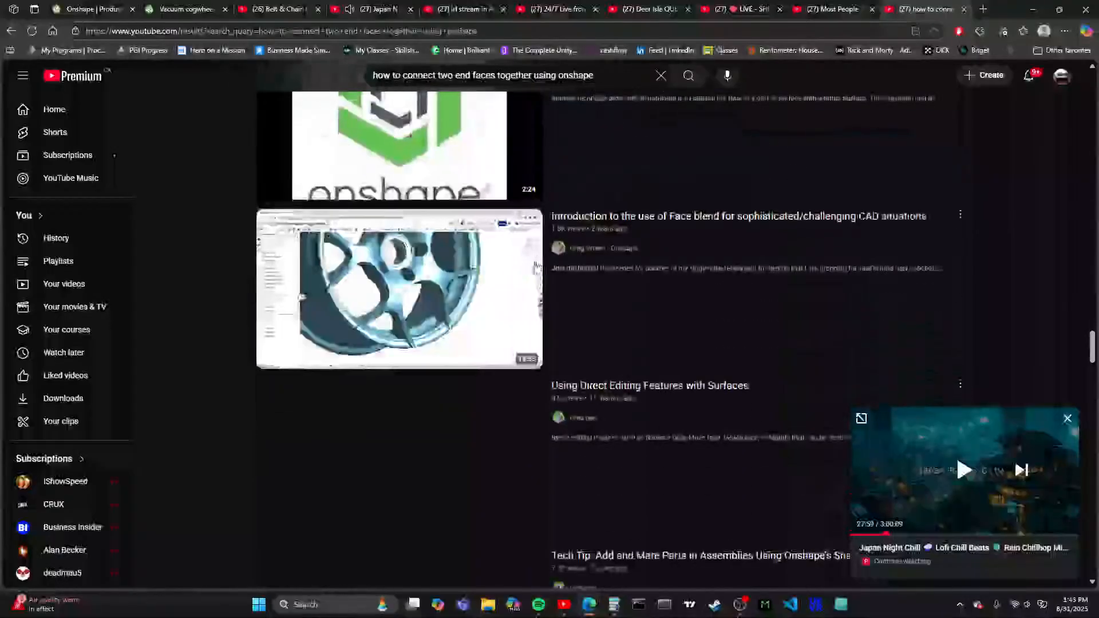
scroll(535, 269, "down", 5)
scroll(536, 267, "down", 15)
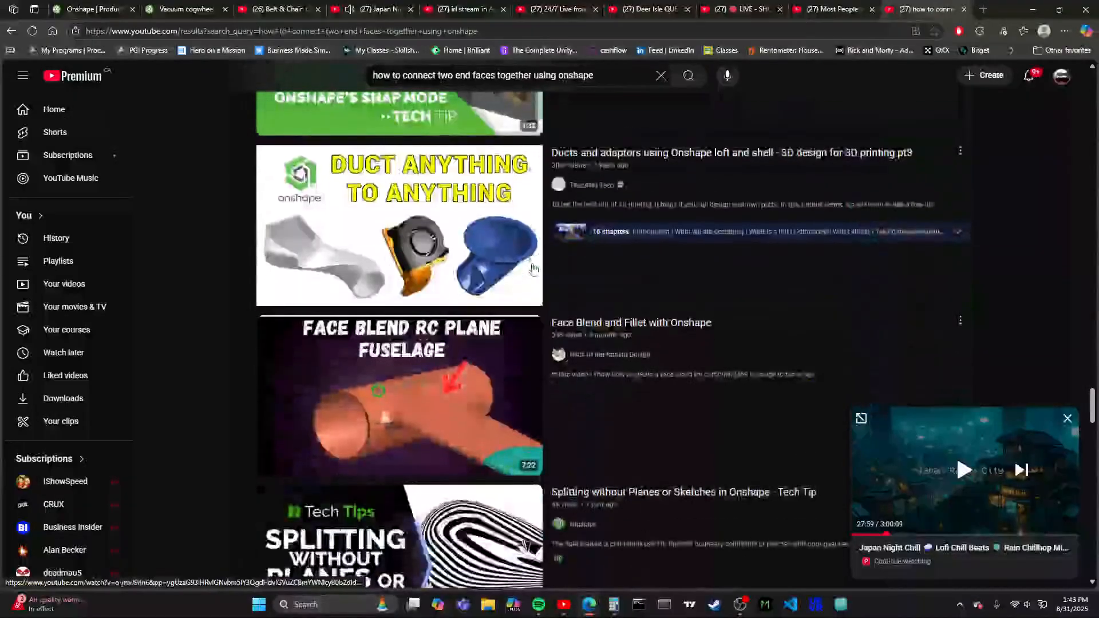
scroll(533, 267, "down", 4)
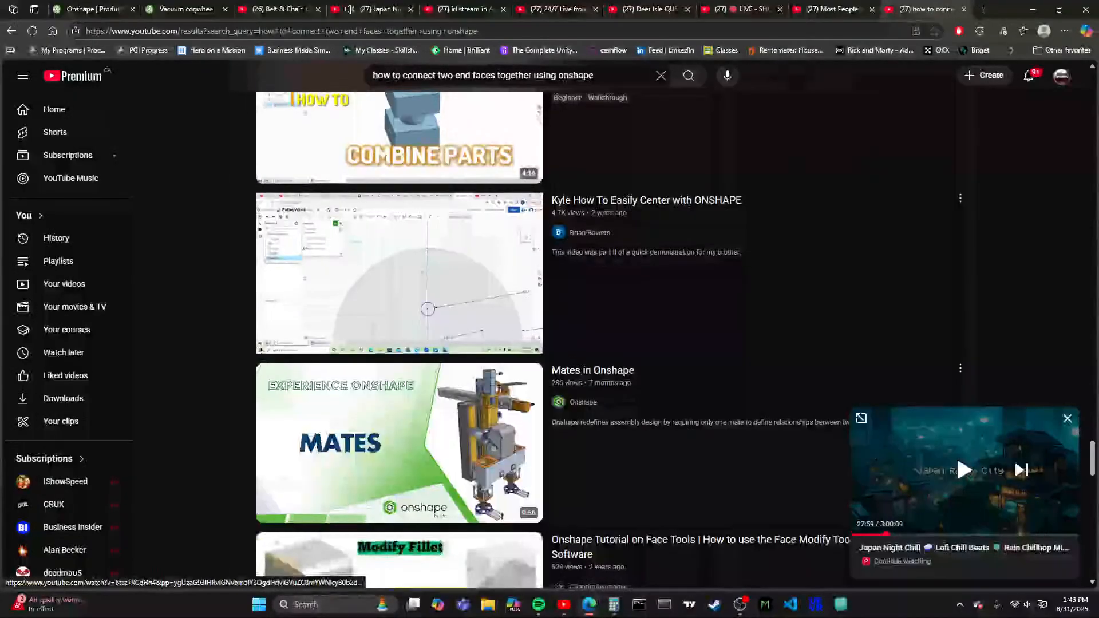
scroll(532, 269, "down", 12)
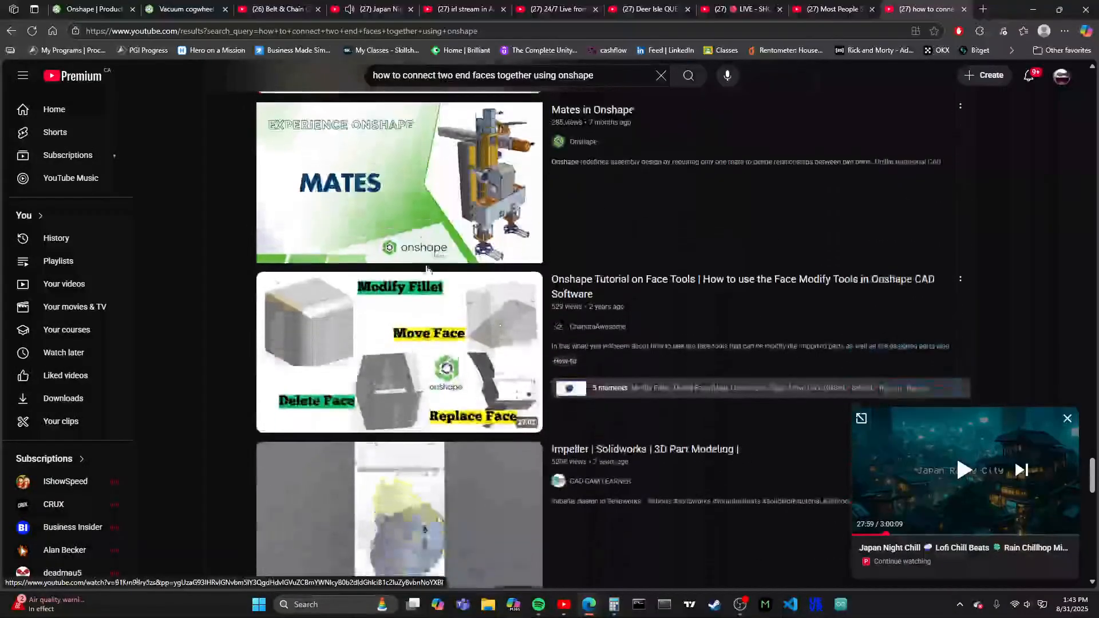
scroll(452, 269, "down", 18)
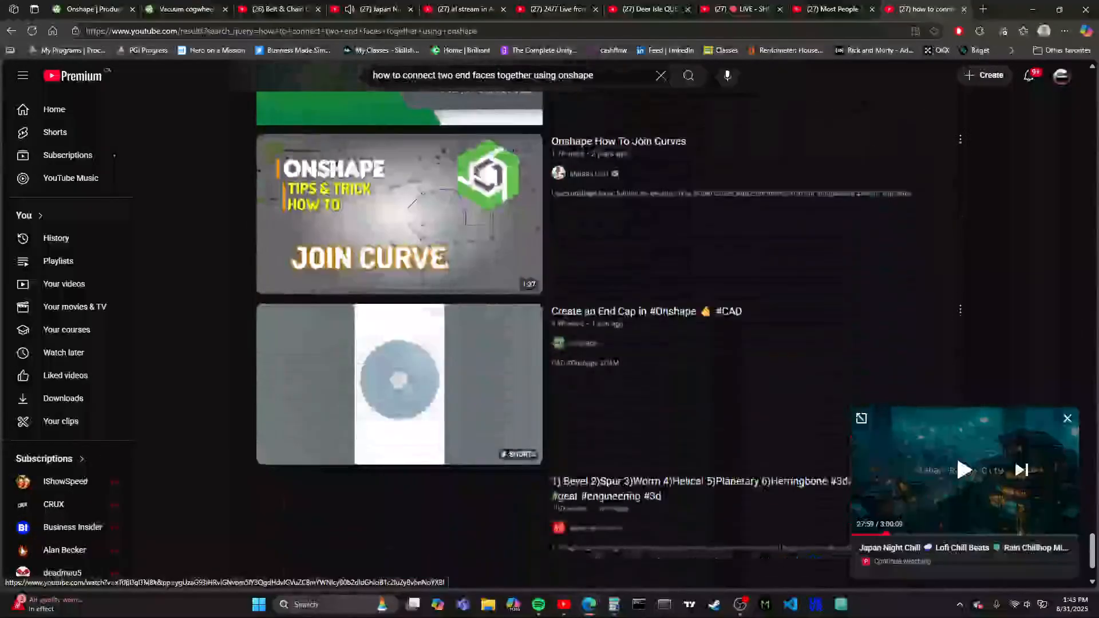
scroll(453, 269, "down", 9)
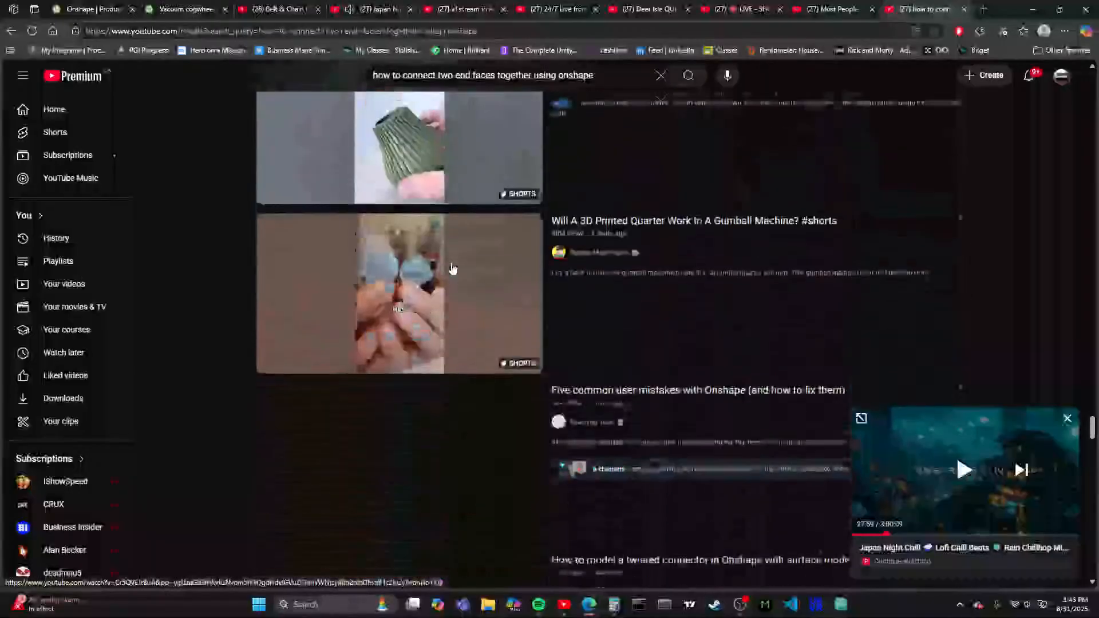
scroll(458, 266, "up", 5)
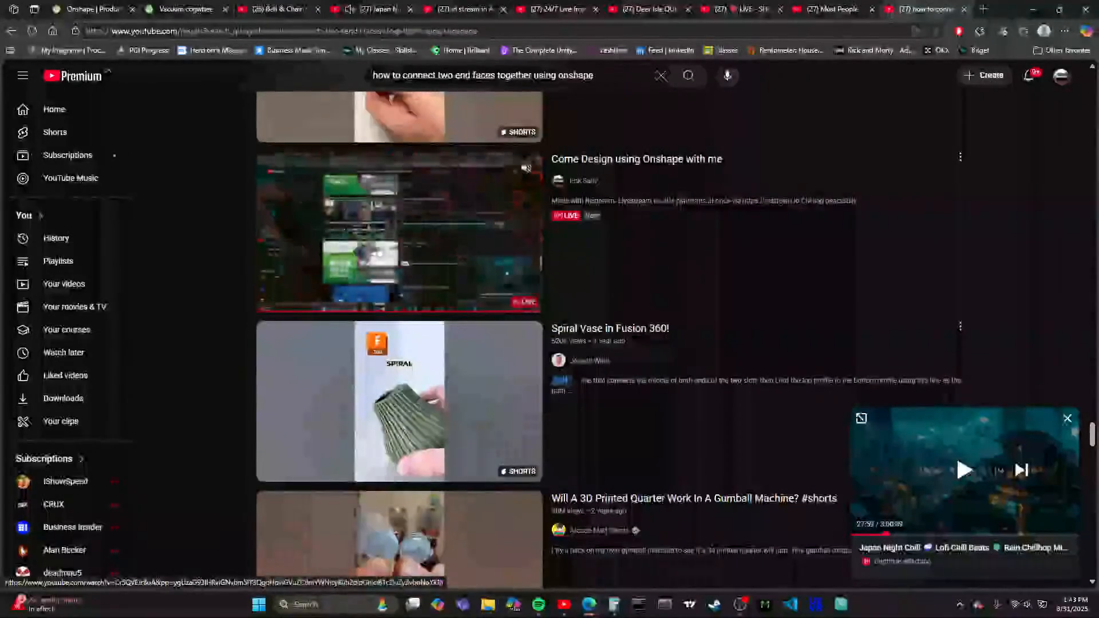
scroll(462, 272, "down", 18)
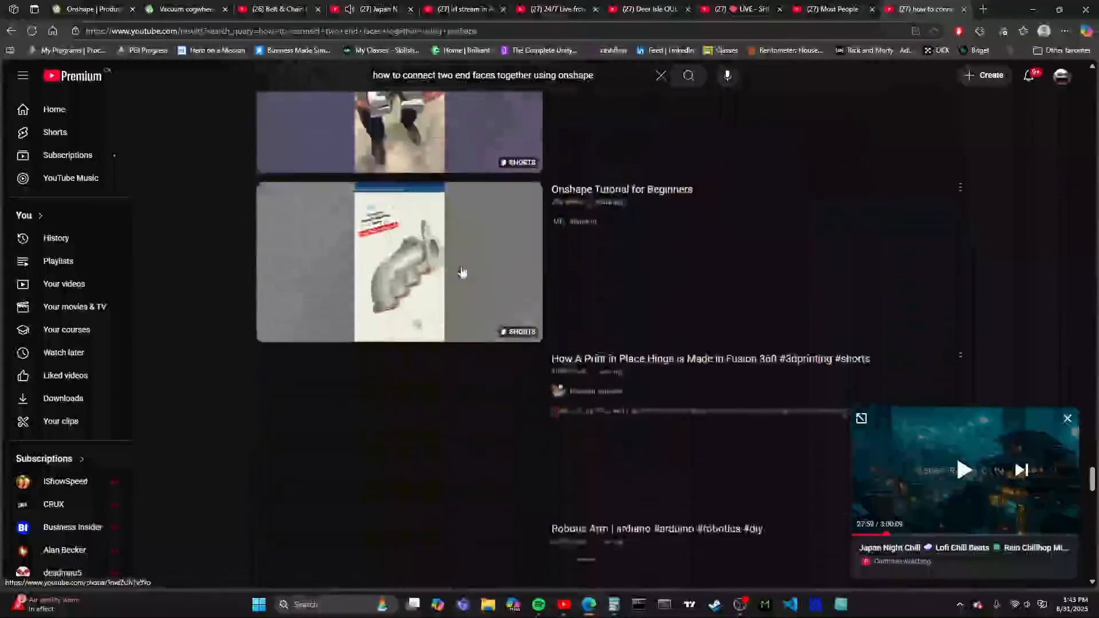
scroll(463, 272, "down", 16)
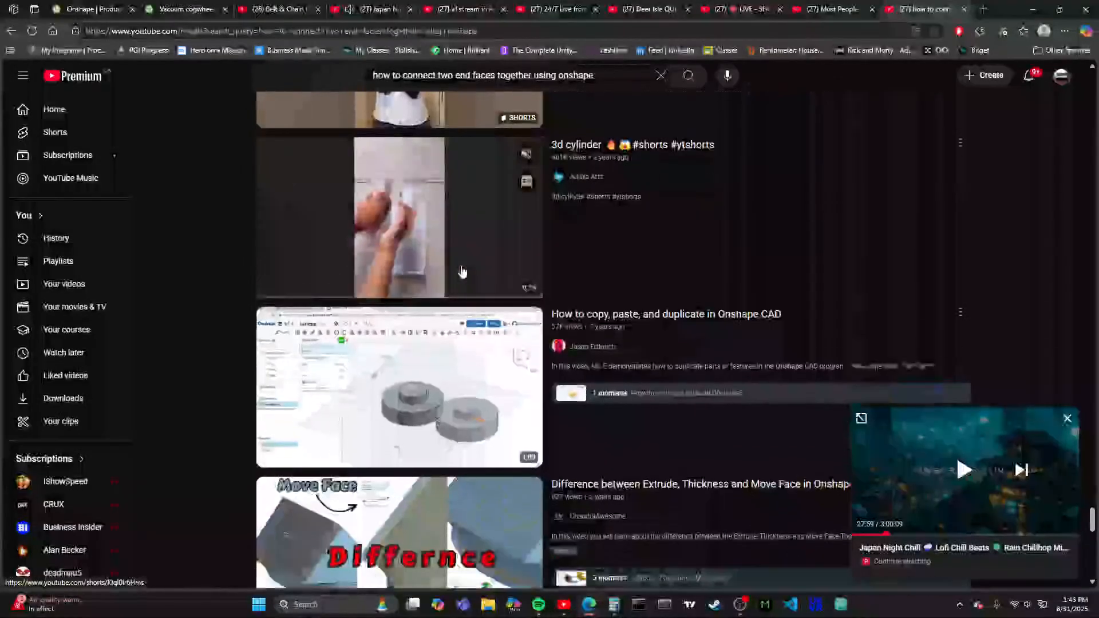
scroll(452, 261, "down", 9)
scroll(449, 256, "up", 18)
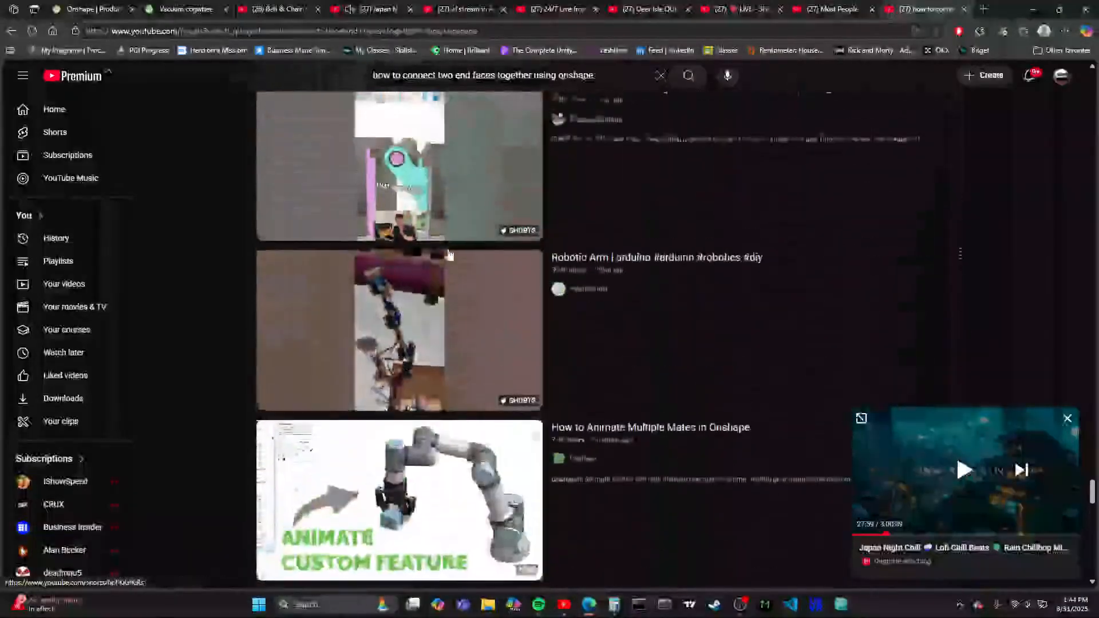
scroll(449, 256, "up", 20)
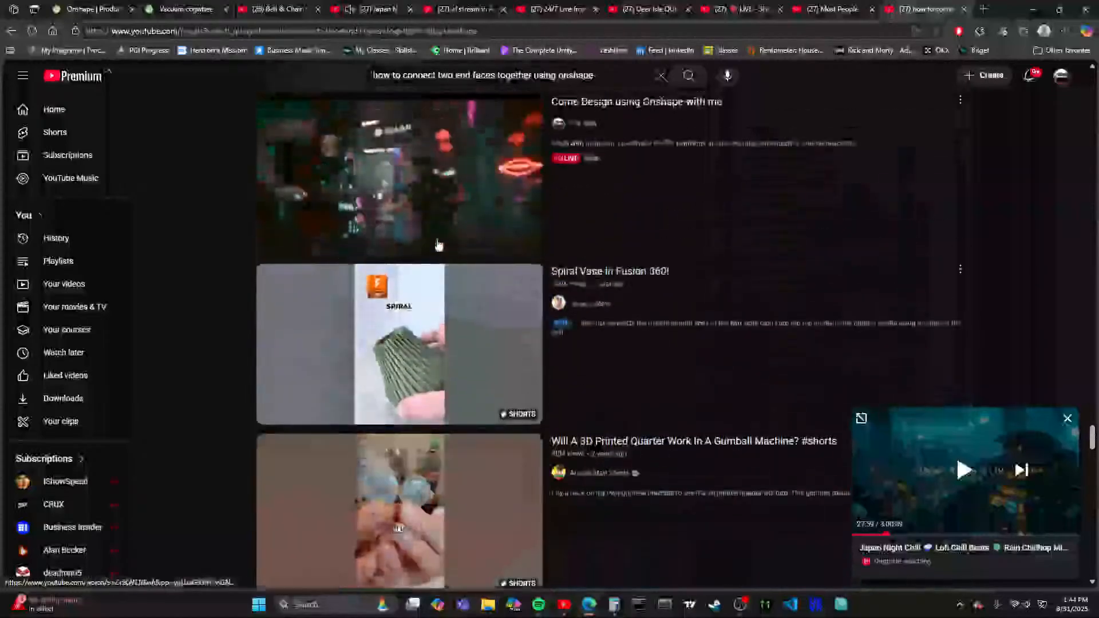
scroll(439, 245, "up", 2)
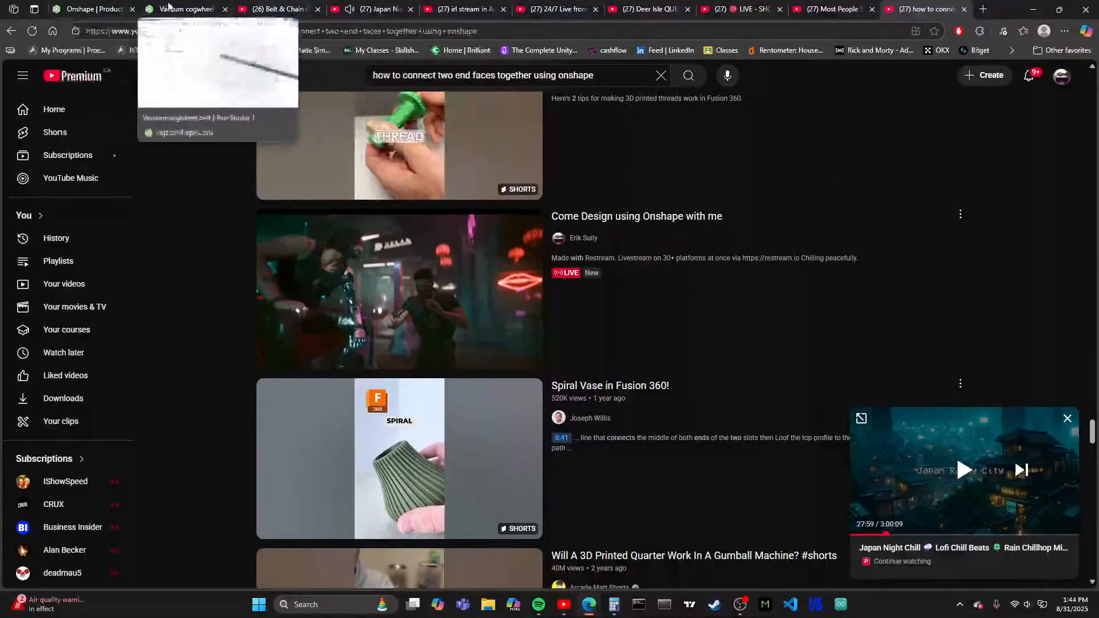
- Switch back to the Vacuum cogwheel belt document in Onshape and view the strip from the top
left_click(182, 9)
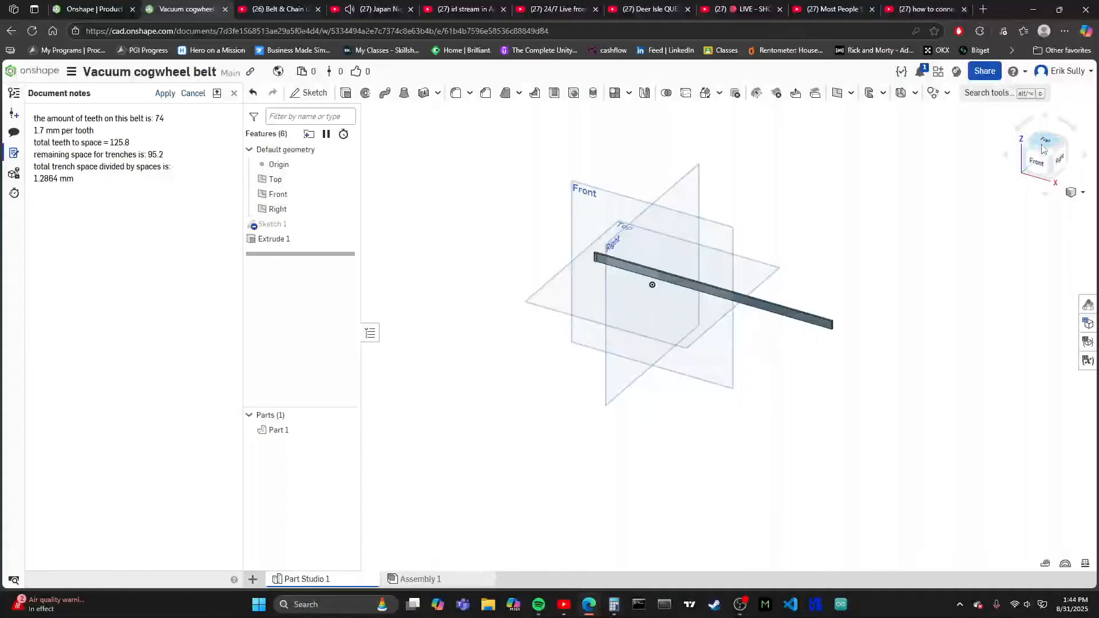
left_click(1043, 150)
scroll(517, 225, "down", 5)
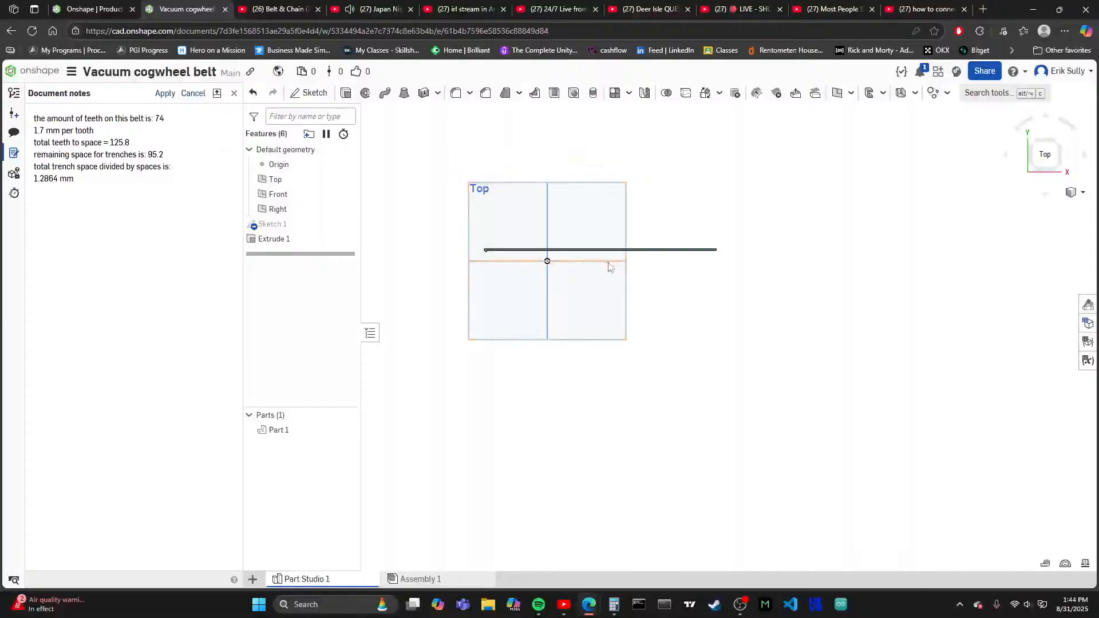
scroll(610, 267, "up", 1)
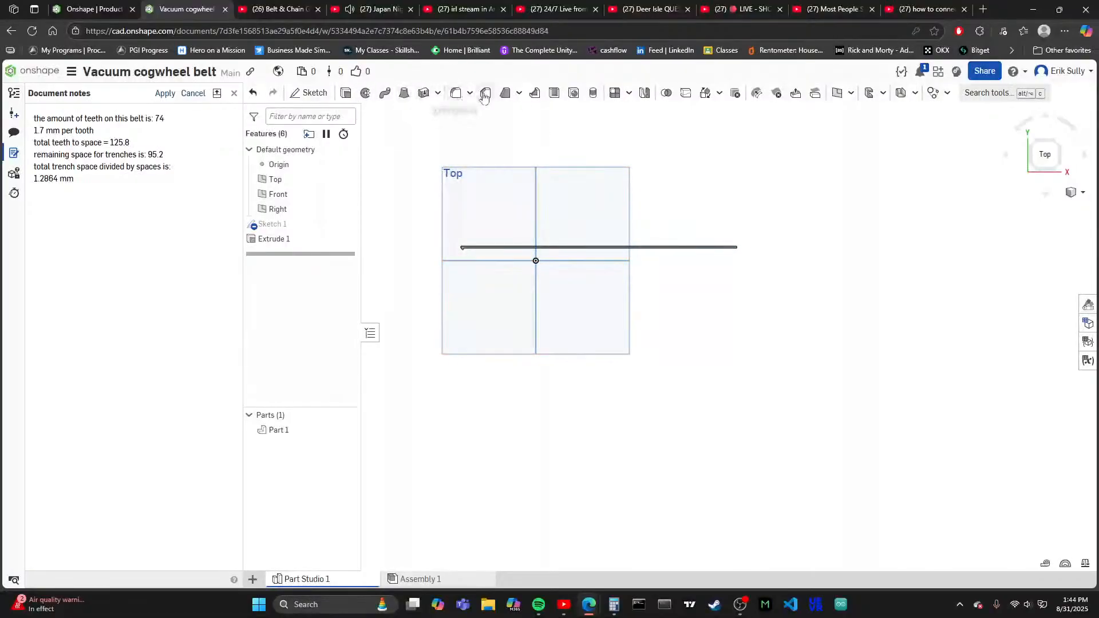
- Start a Revolve feature and select the strip's narrow end face beside the tooth as the face to revolve
left_click(365, 94)
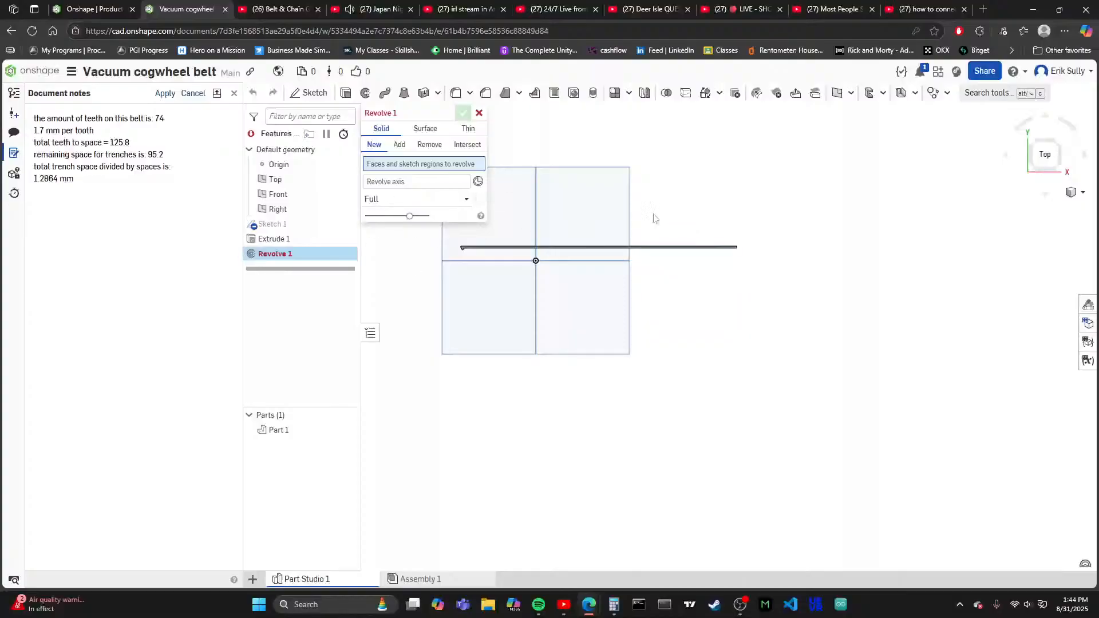
left_click(1032, 175)
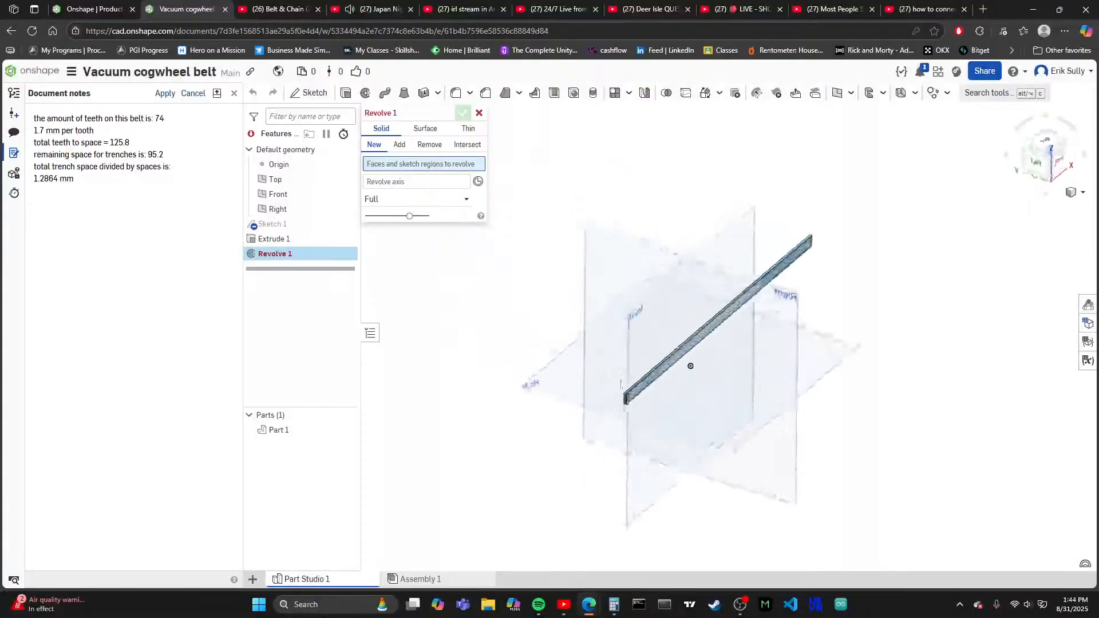
scroll(618, 352, "up", 10)
left_click(634, 388)
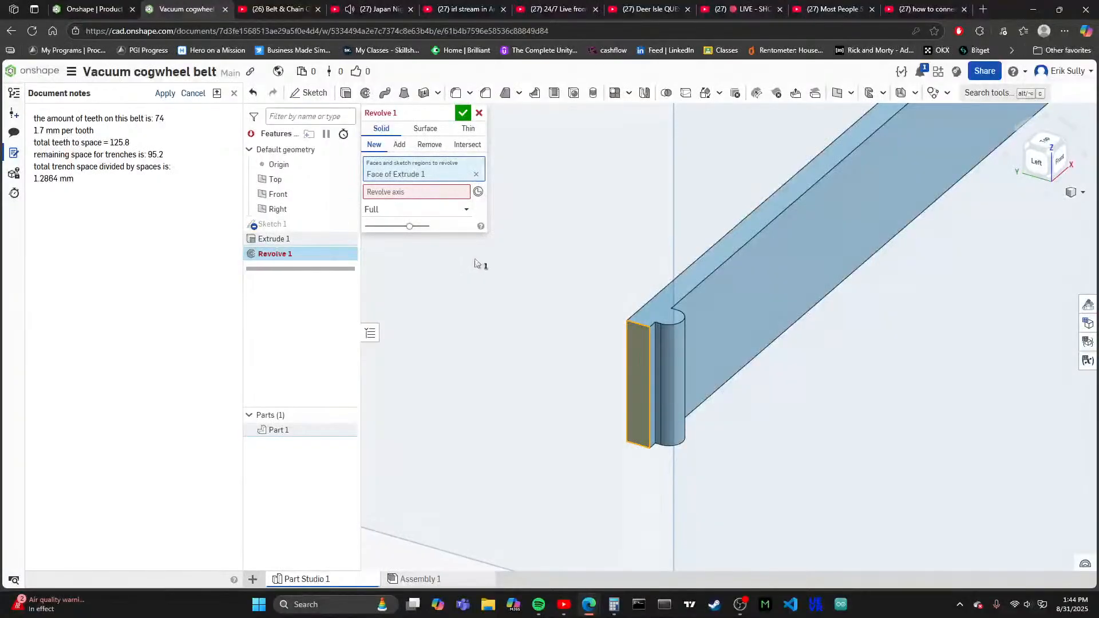
scroll(465, 335, "up", 10)
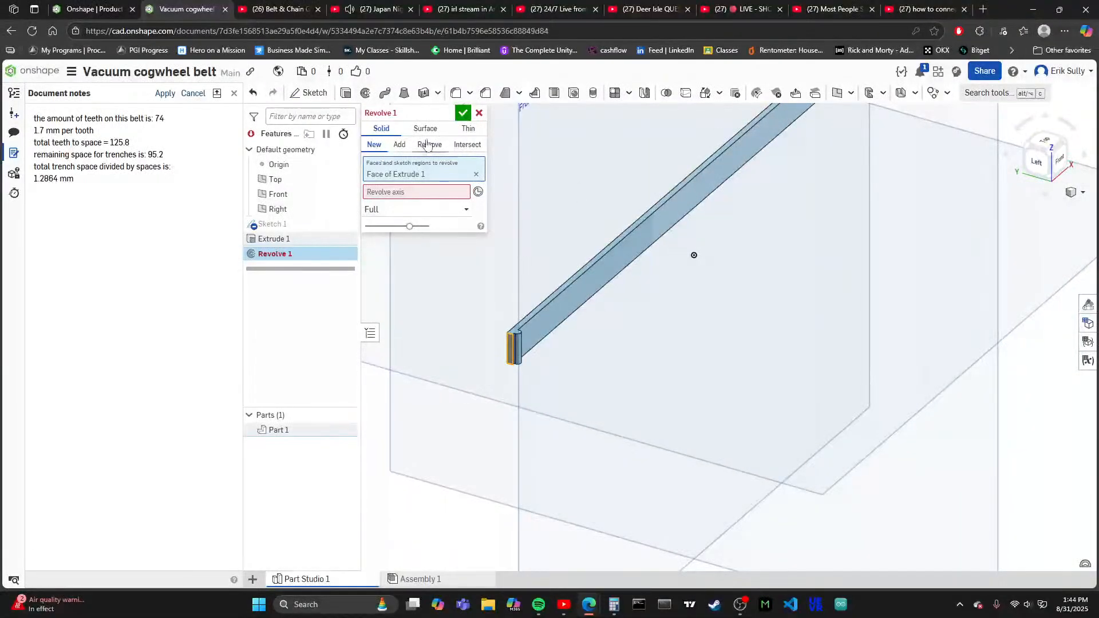
- Set the Revolve operation to Intersect, add the strip as merge scope, and enable Merge with all
left_click(463, 145)
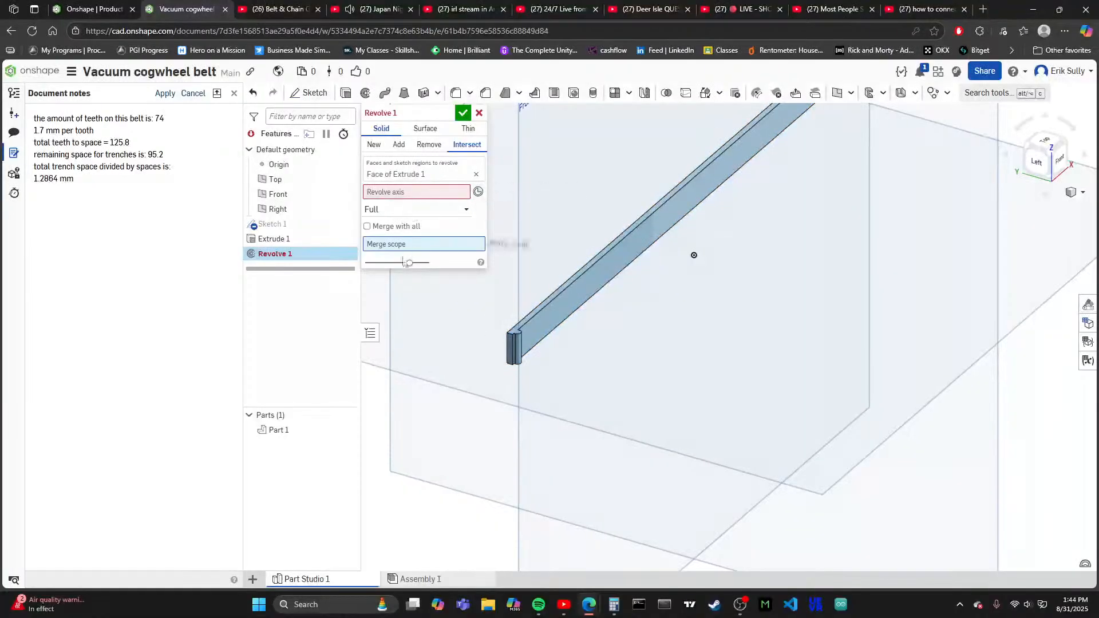
scroll(411, 341, "down", 3)
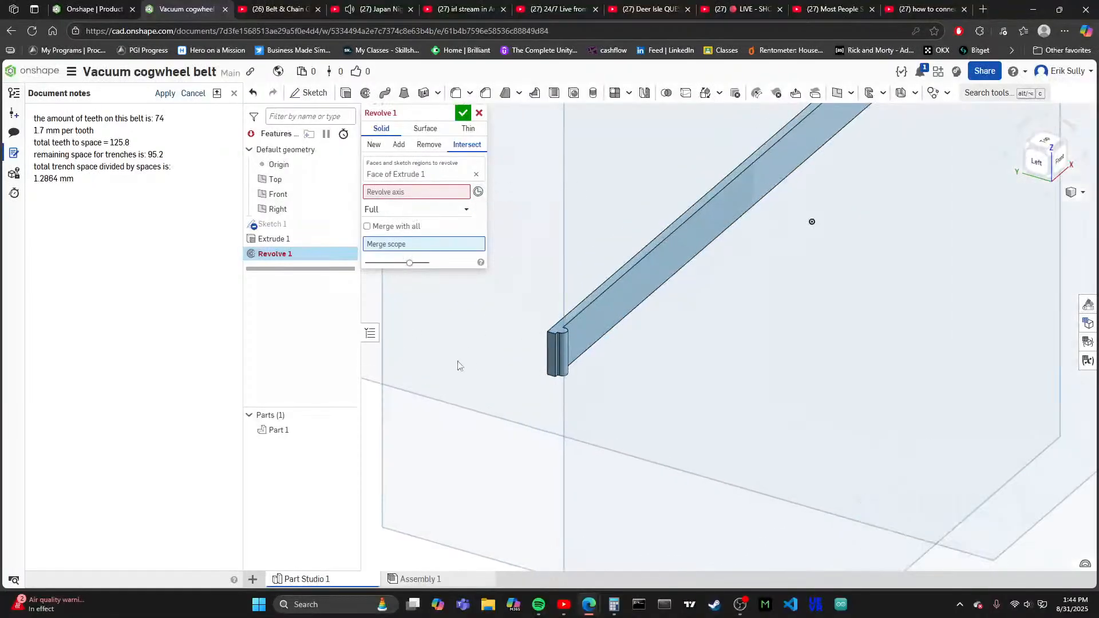
left_click(553, 356)
scroll(579, 289, "up", 3)
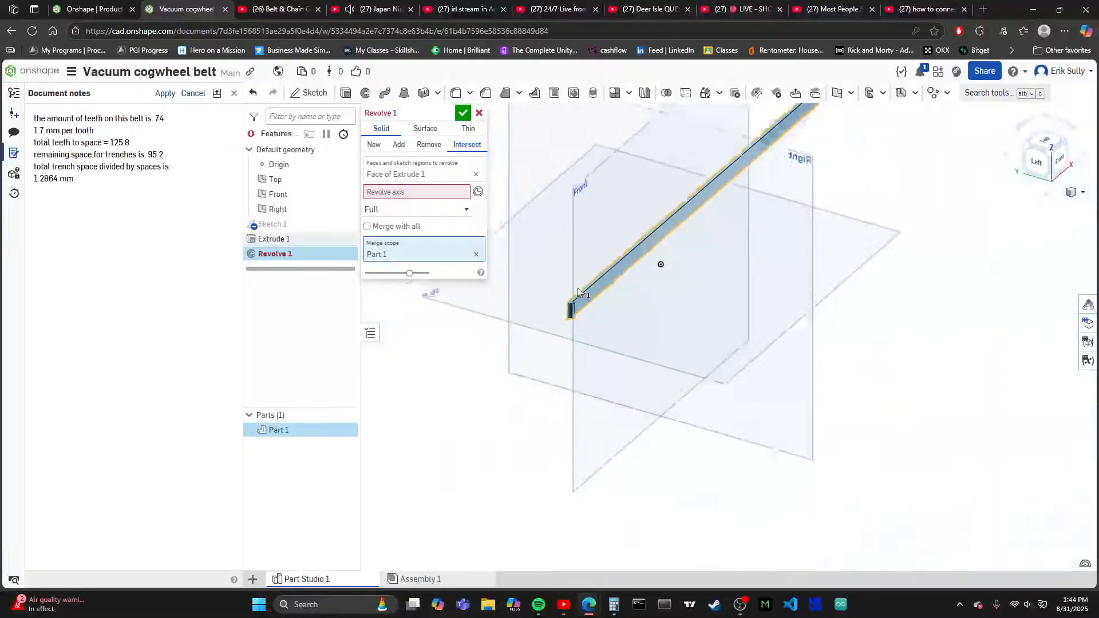
scroll(665, 271, "down", 2)
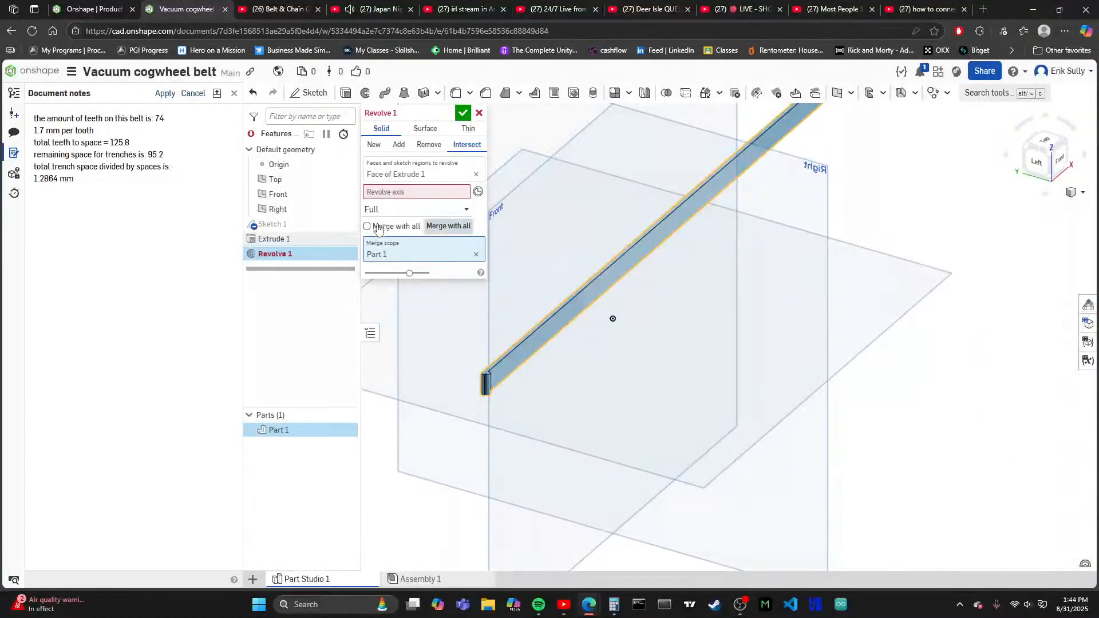
left_click(368, 227)
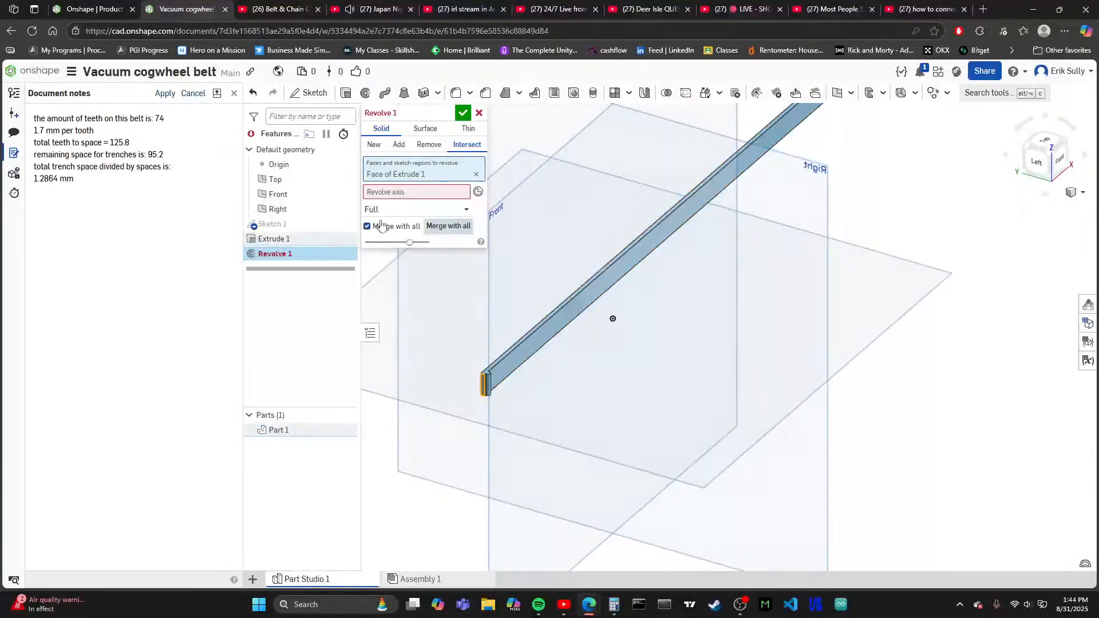
- Set the revolve axis to a mate connector at a lower corner of the narrow end face beside the tooth
left_click(479, 192)
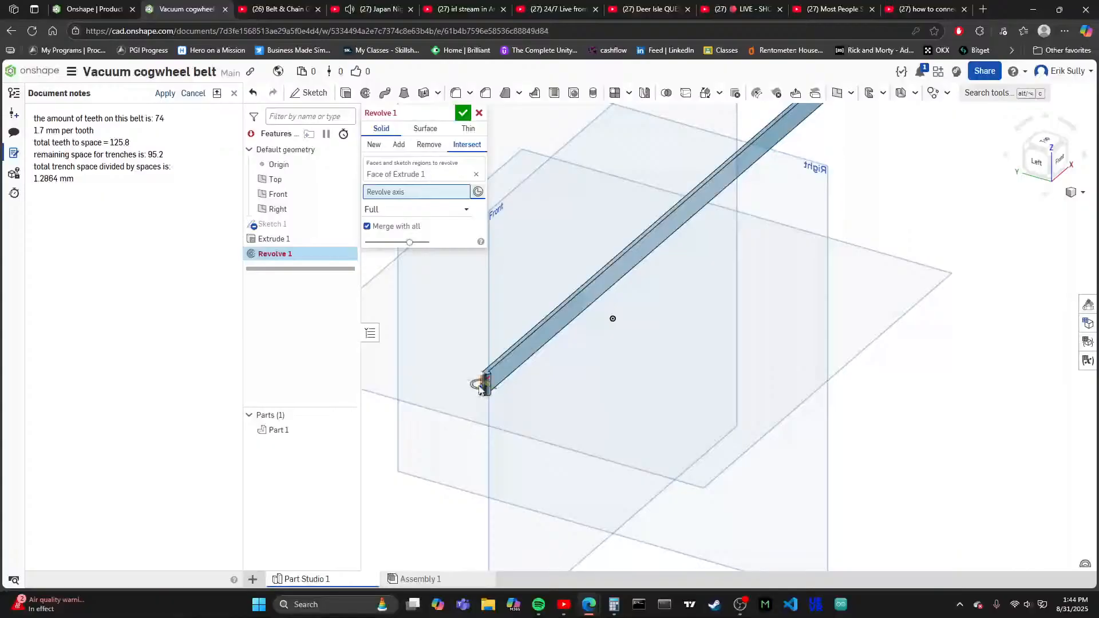
scroll(481, 395, "up", 5)
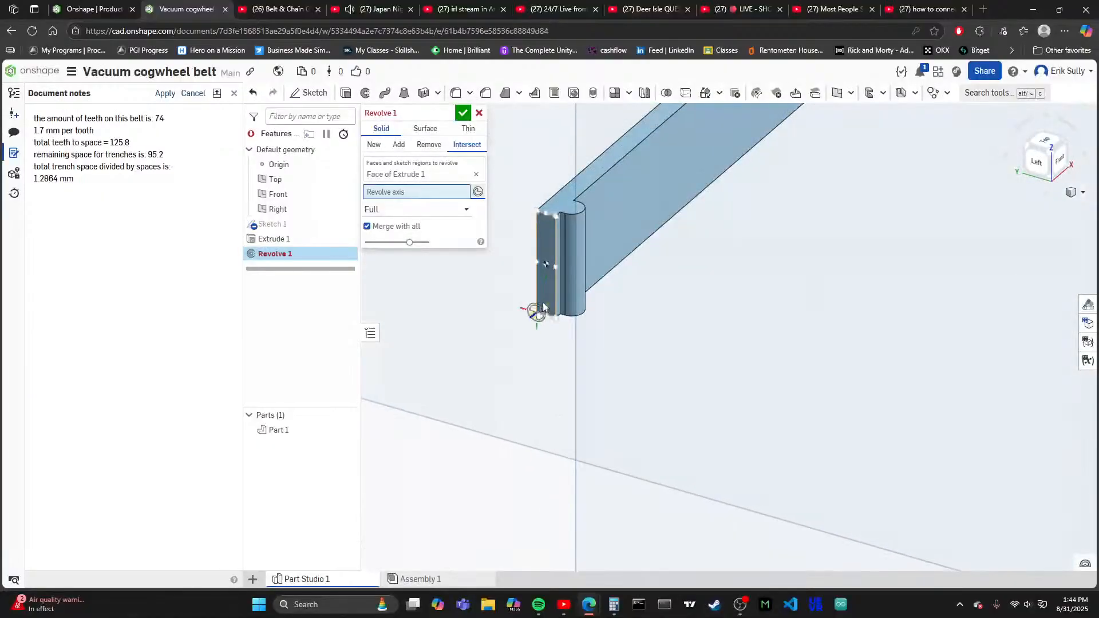
left_click(546, 291)
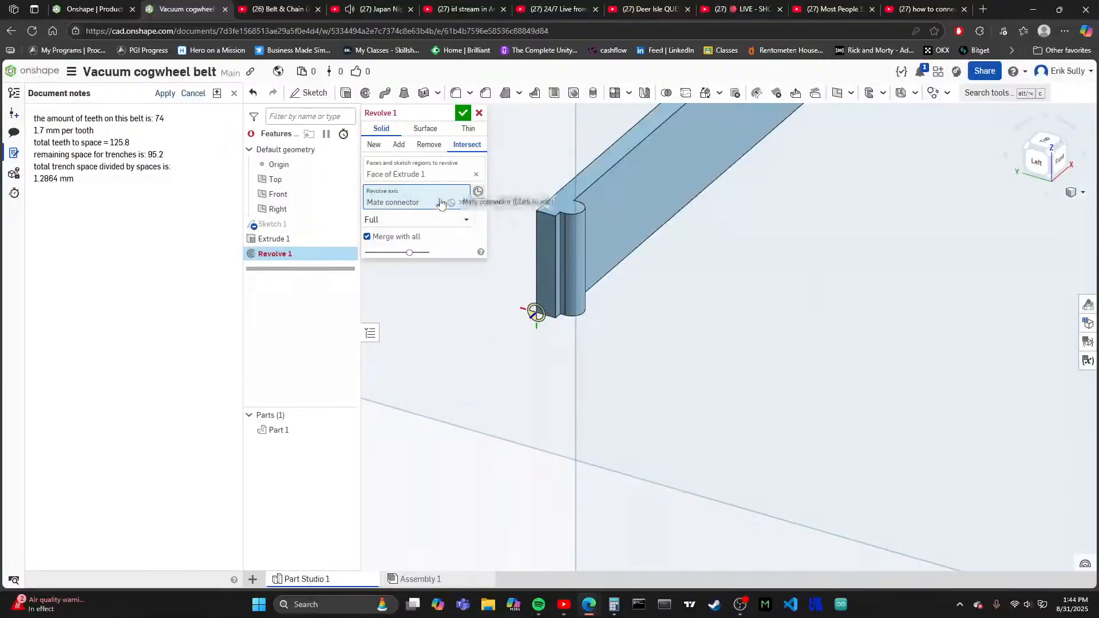
scroll(467, 338, "down", 2)
scroll(467, 337, "down", 5)
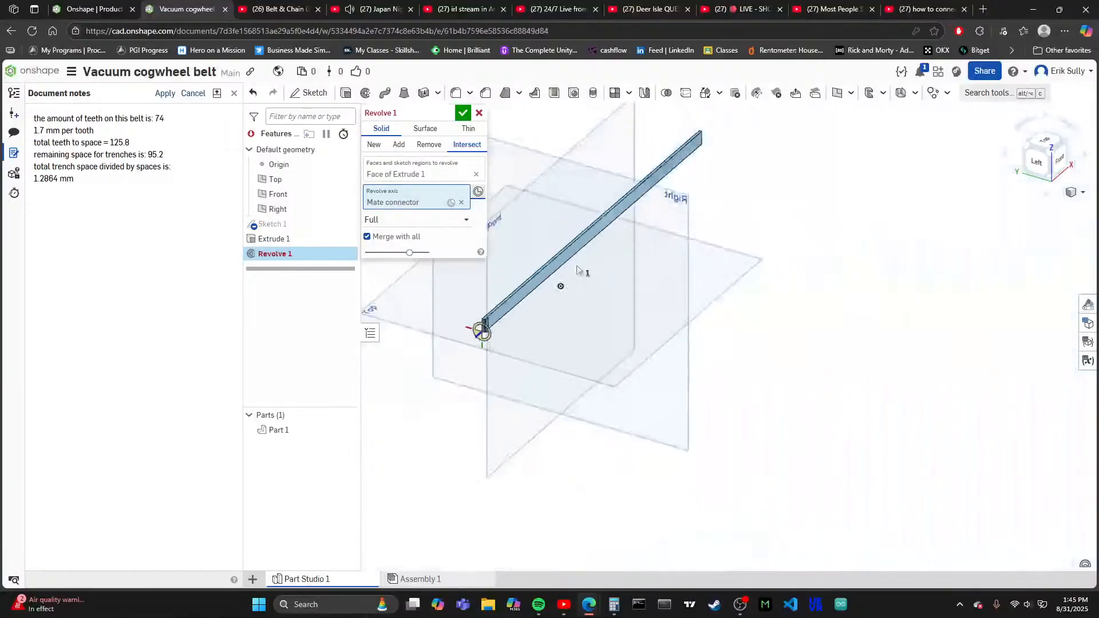
- Try to pick a mate connector on the vertical edge of the strip's far end as the revolve axis
scroll(707, 177, "up", 6)
scroll(662, 344, "down", 2)
scroll(742, 157, "up", 2)
scroll(744, 153, "up", 3)
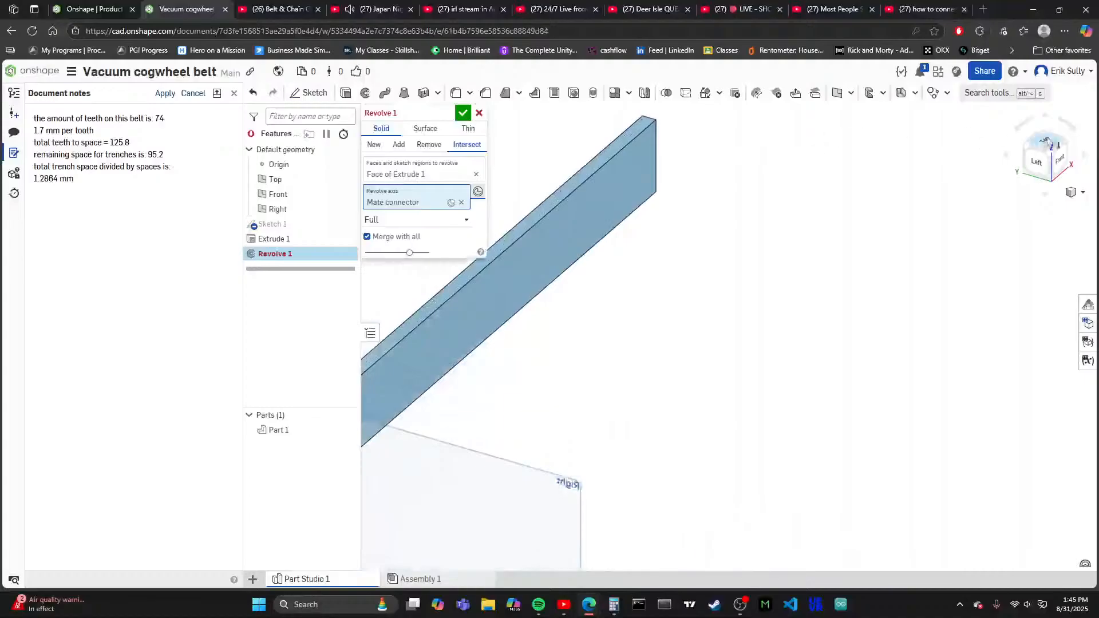
left_click(1069, 144)
scroll(916, 349, "up", 8)
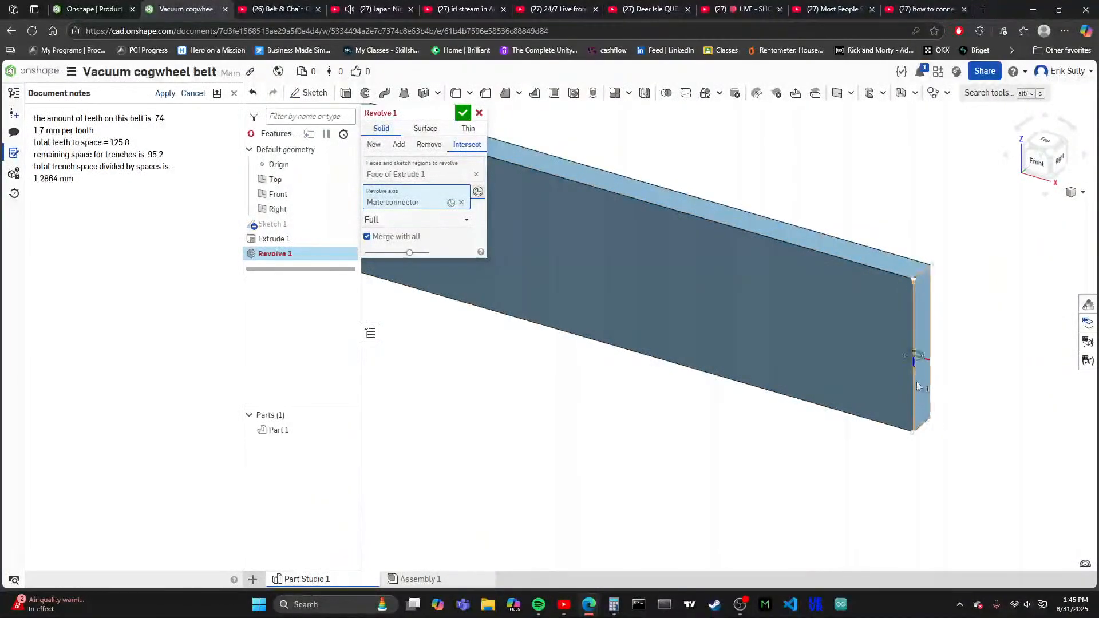
left_click(919, 382)
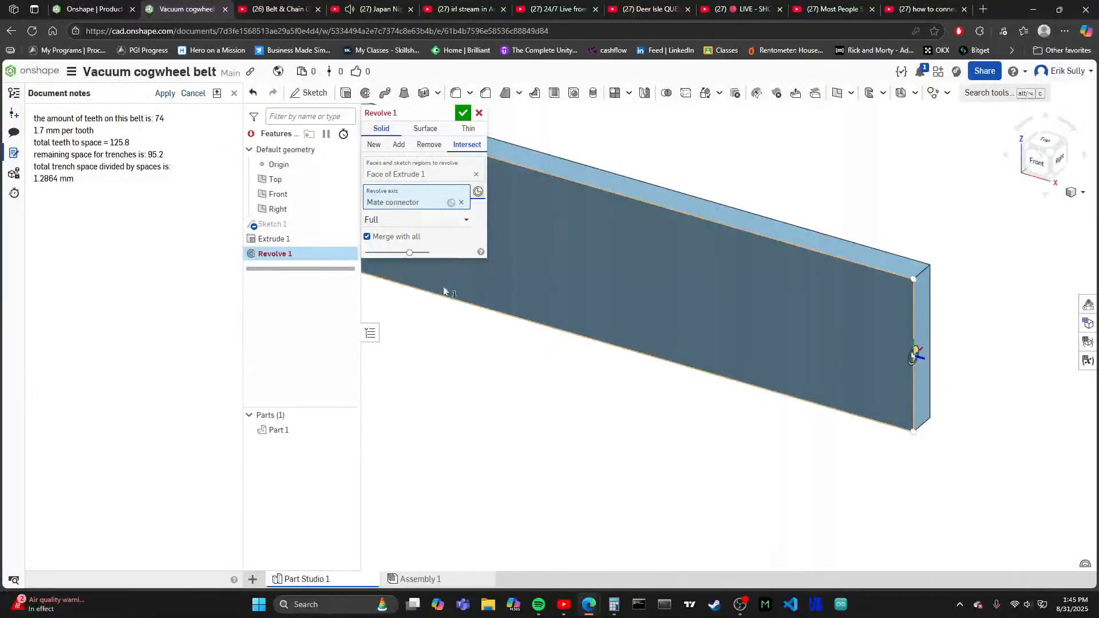
scroll(559, 295, "down", 5)
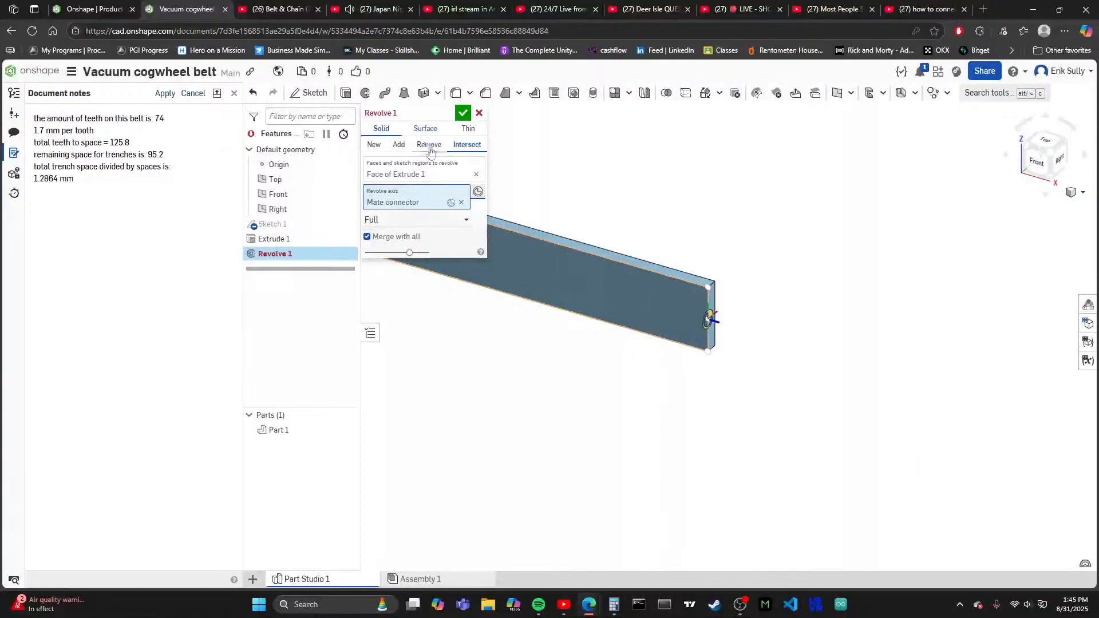
- Check the available revolve extent types and cancel the Revolve feature
left_click(457, 224)
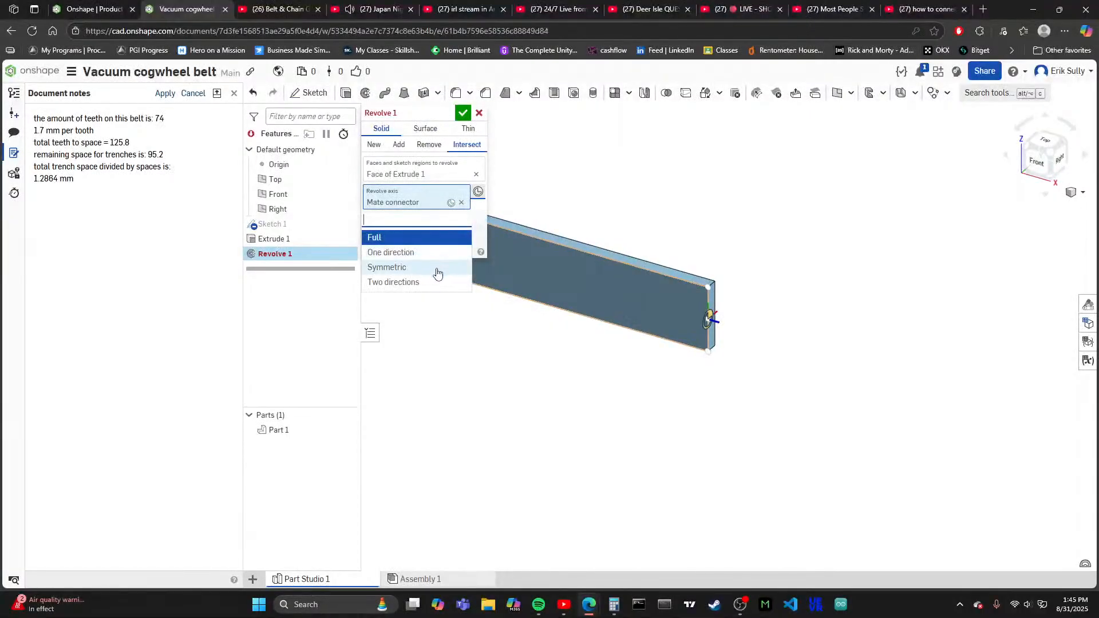
left_click(483, 213)
left_click(480, 111)
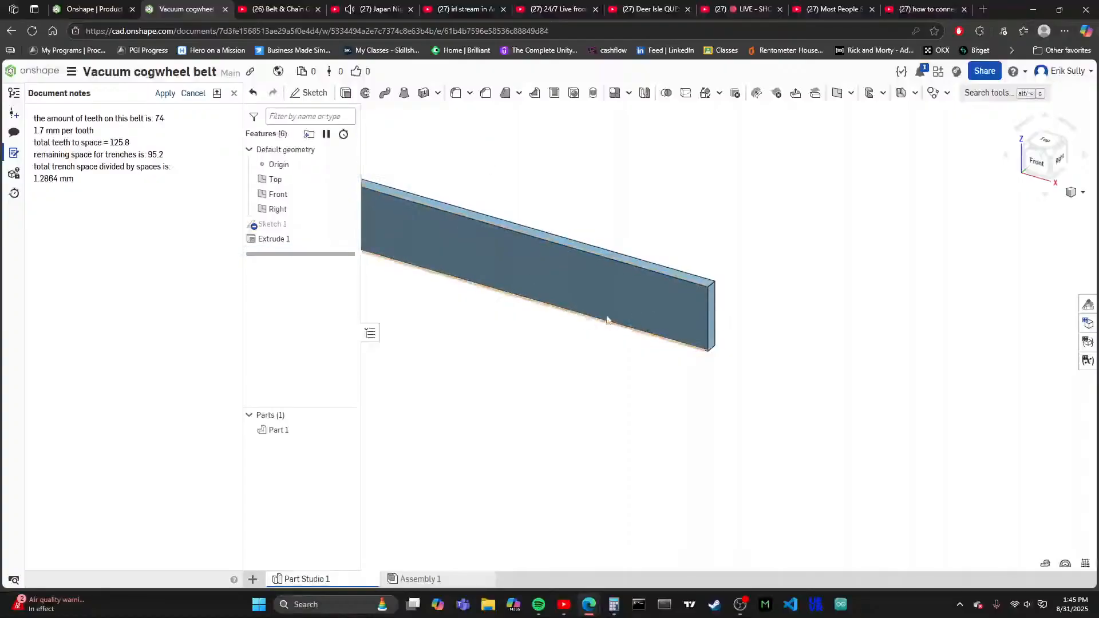
- Start a new sketch on the Top plane, with the strip viewed from above
scroll(775, 289, "down", 8)
scroll(774, 288, "up", 10)
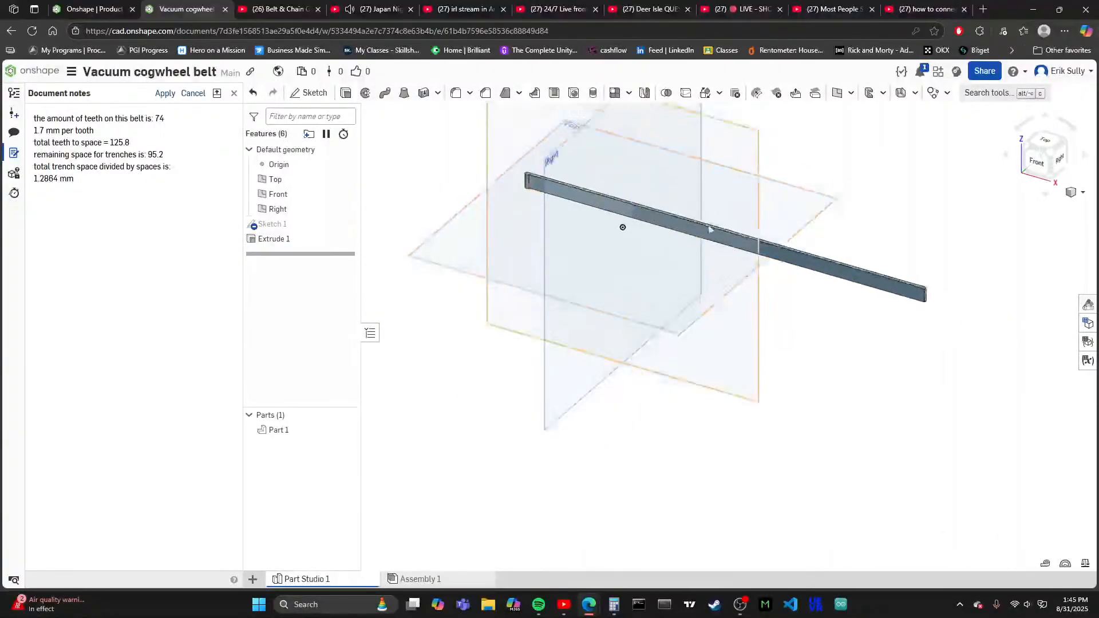
scroll(643, 217, "up", 3)
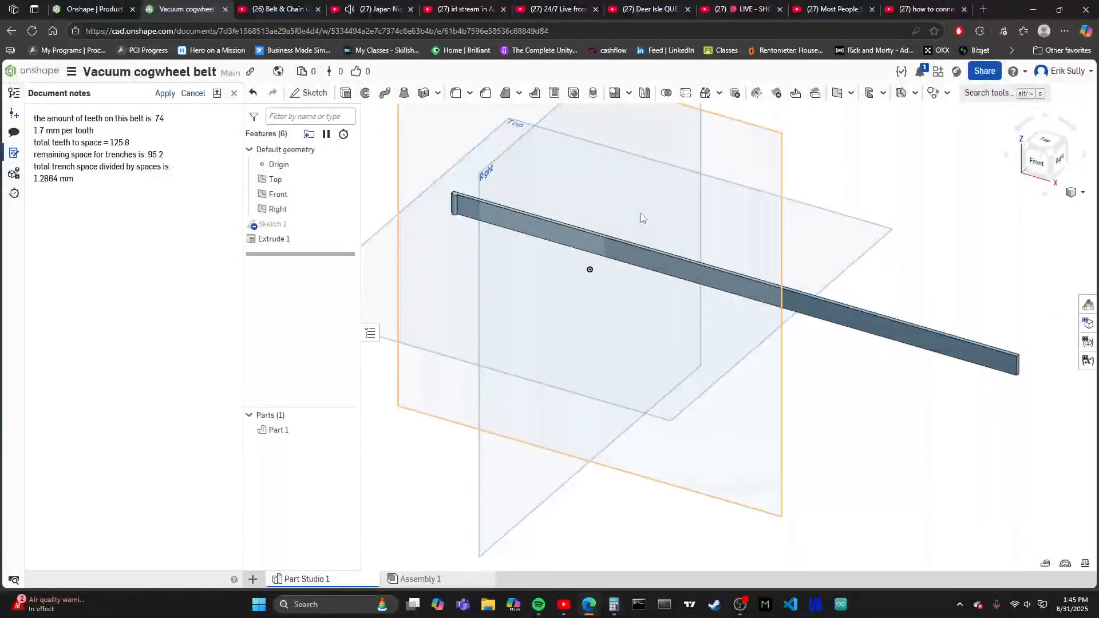
left_click(1047, 149)
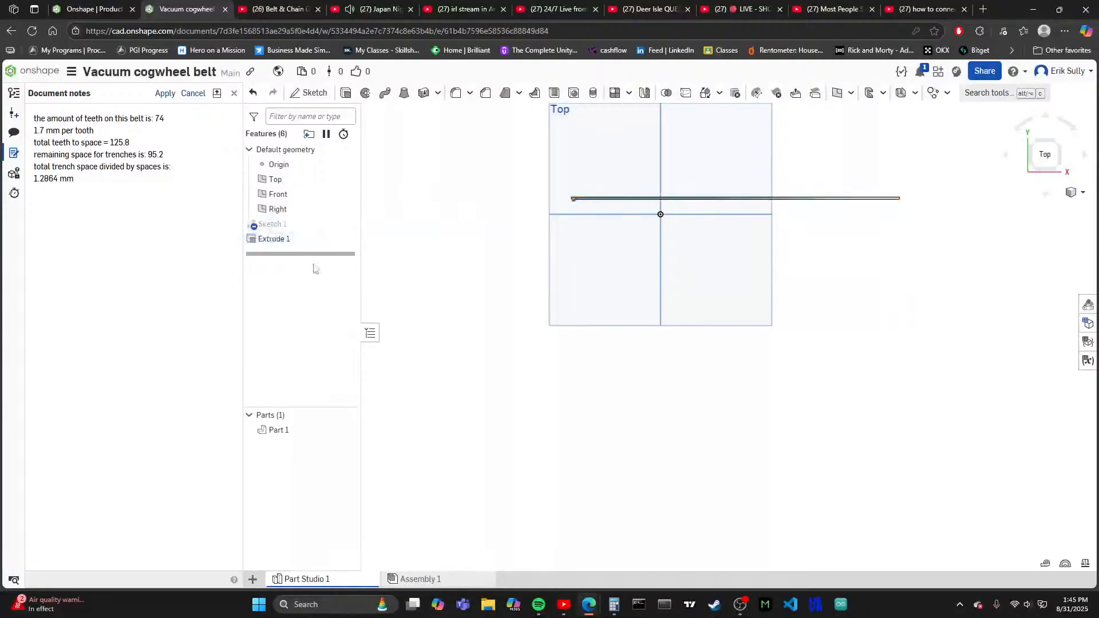
left_click(318, 93)
left_click(655, 277)
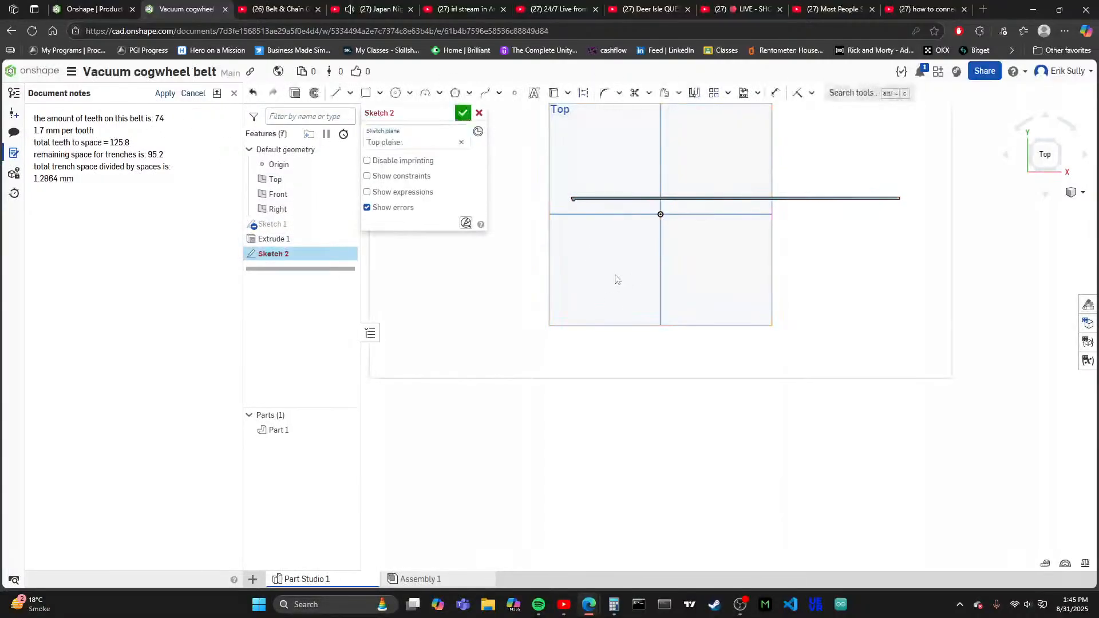
scroll(635, 317, "up", 2)
scroll(637, 252, "down", 4)
scroll(612, 135, "up", 3)
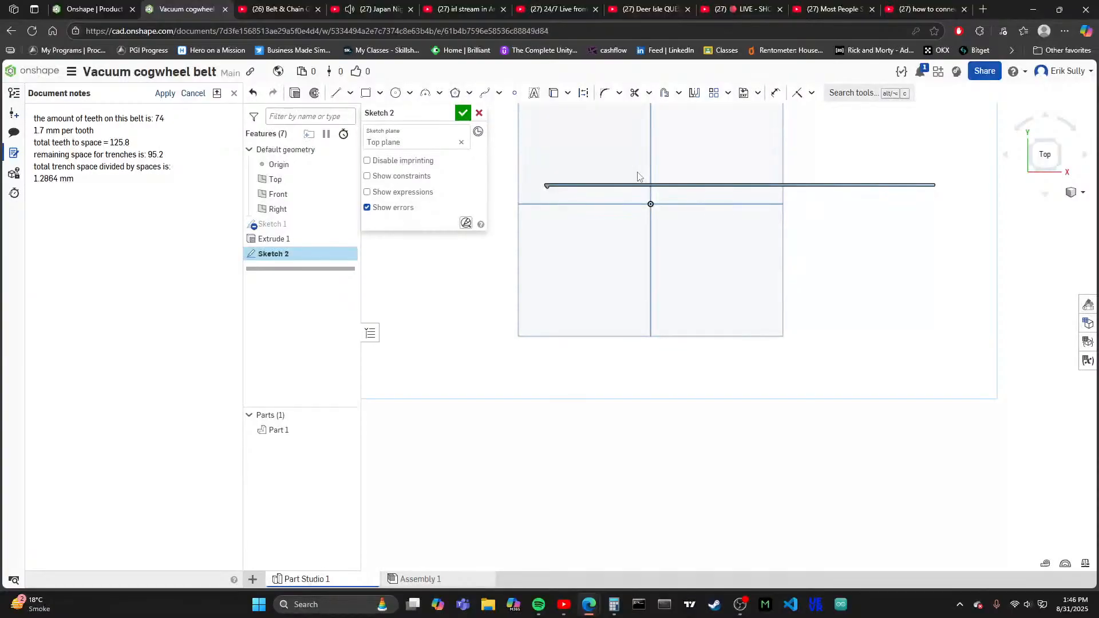
- Search the web in a new browser tab for "calculator to take a length of belt and turn it into a cice"
left_click(983, 10)
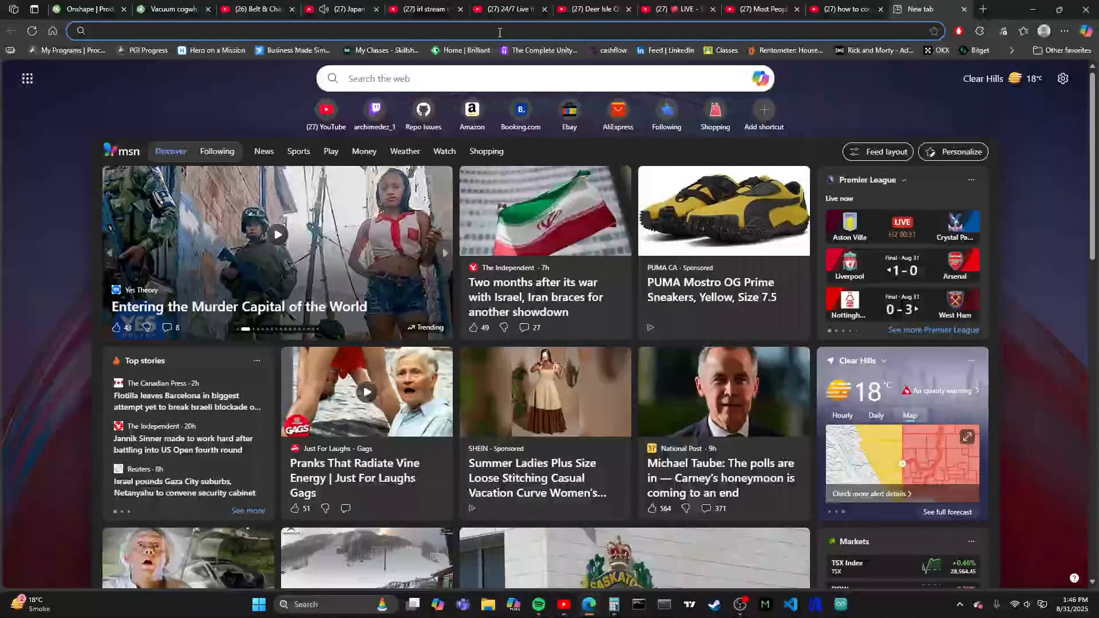
type("ca")
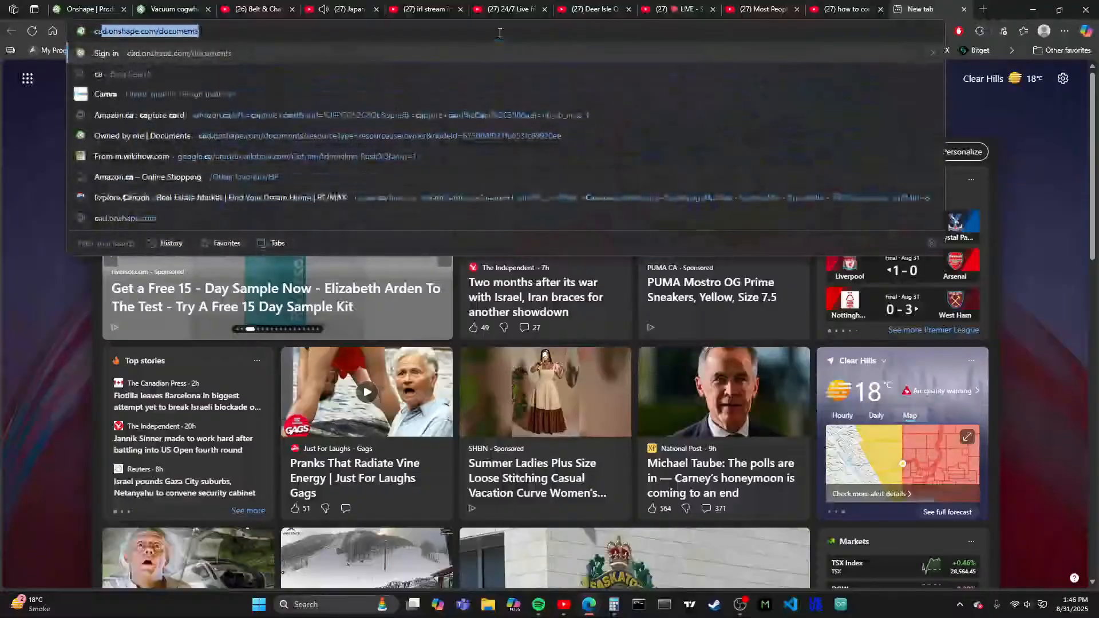
type("lculator to")
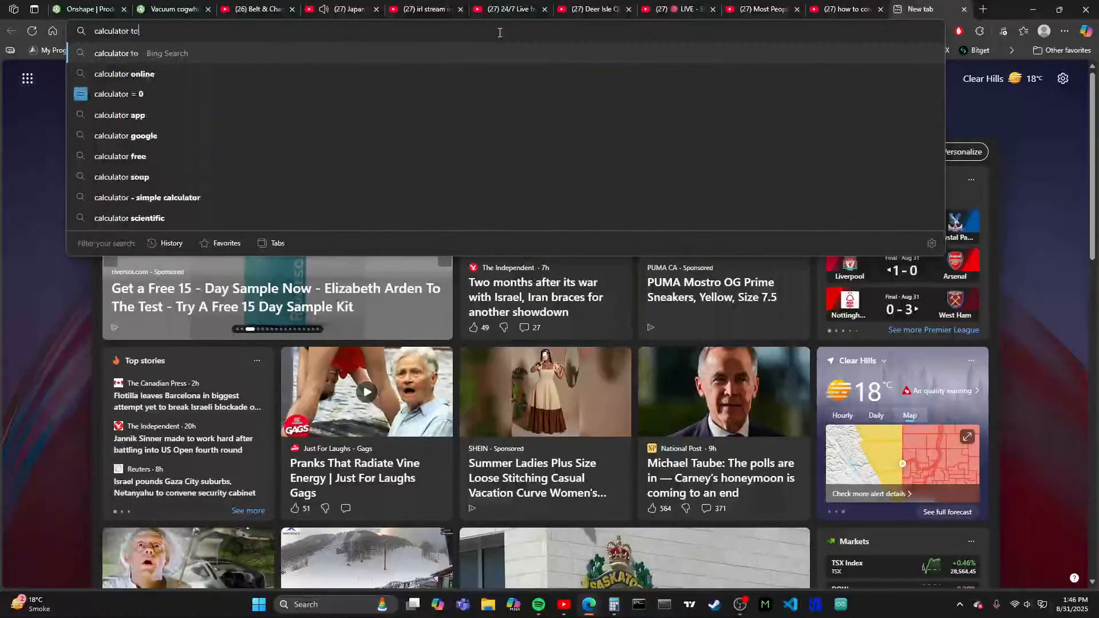
type(" take a leng")
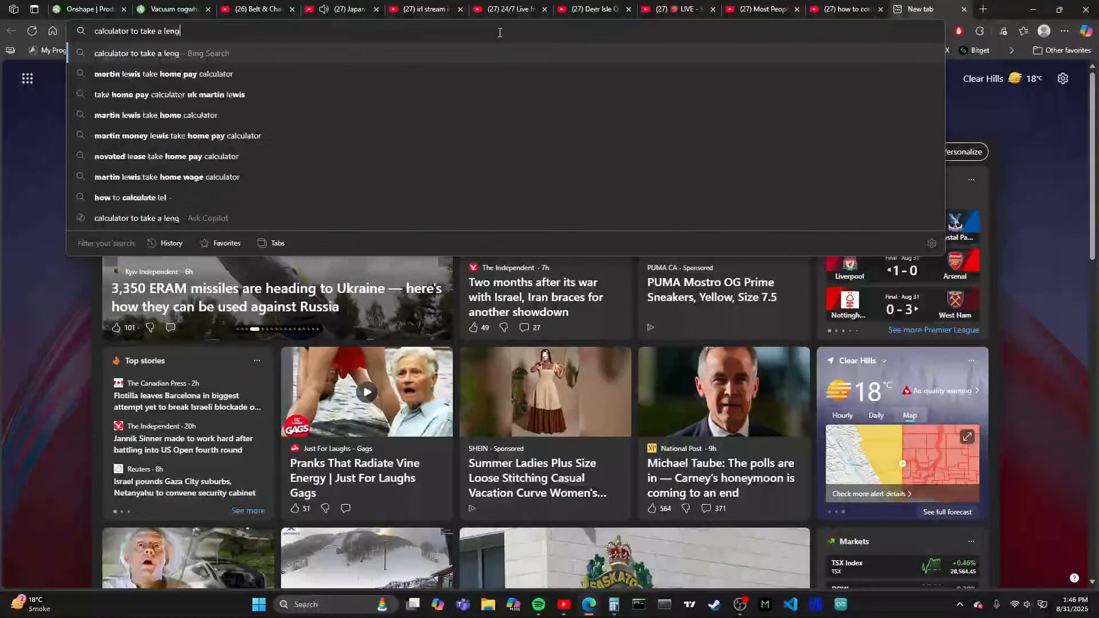
type("th of belt and t")
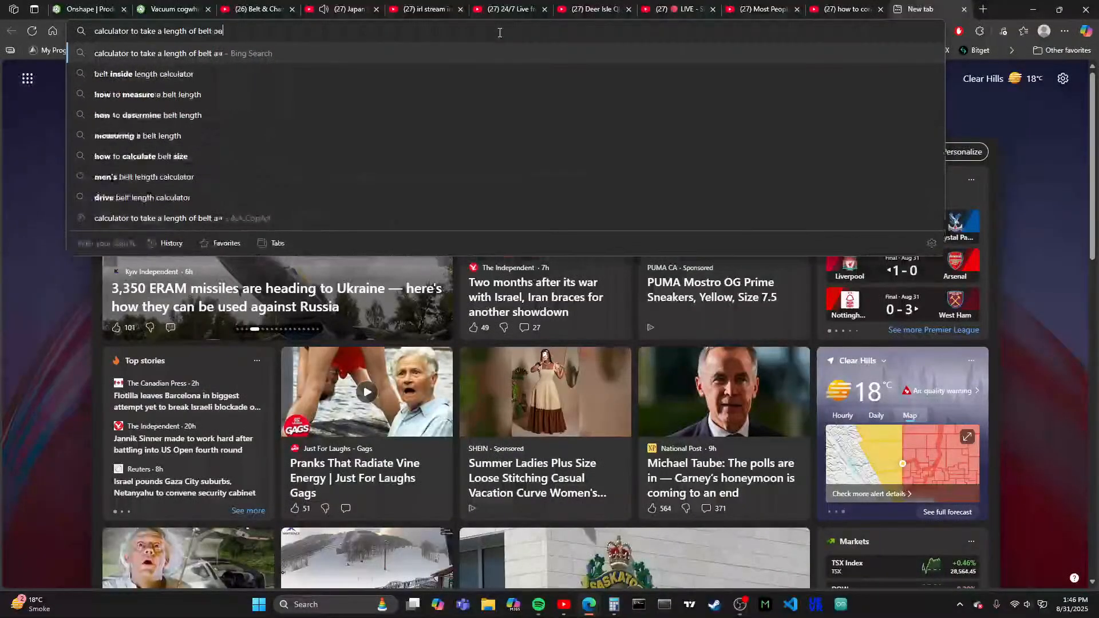
type("urn it in")
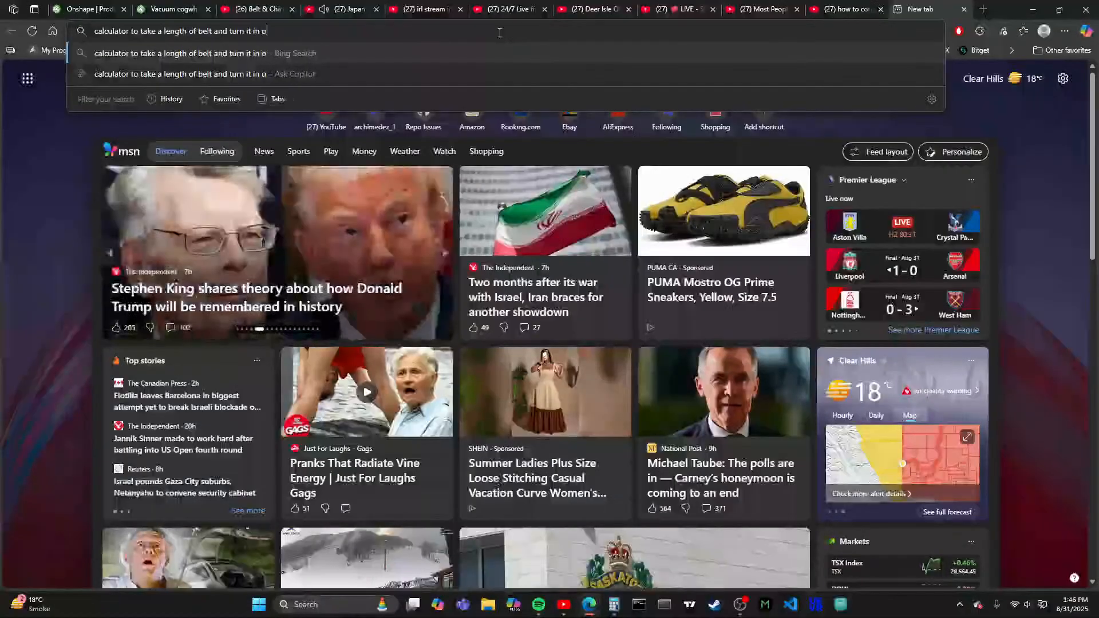
key("BackSpace")
type("to a cice")
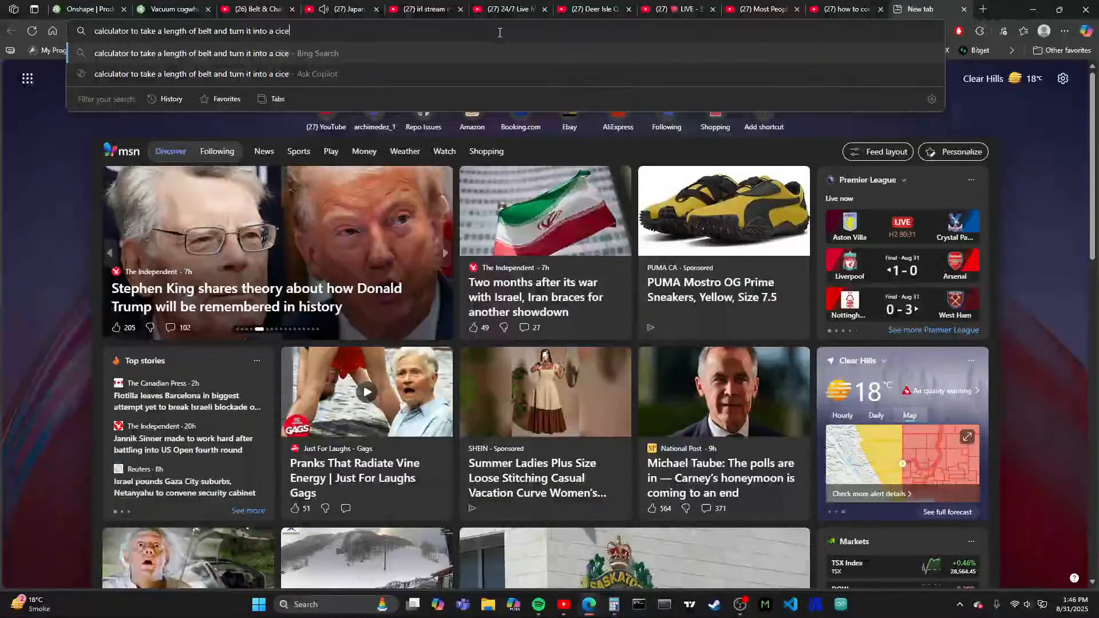
key("Return")
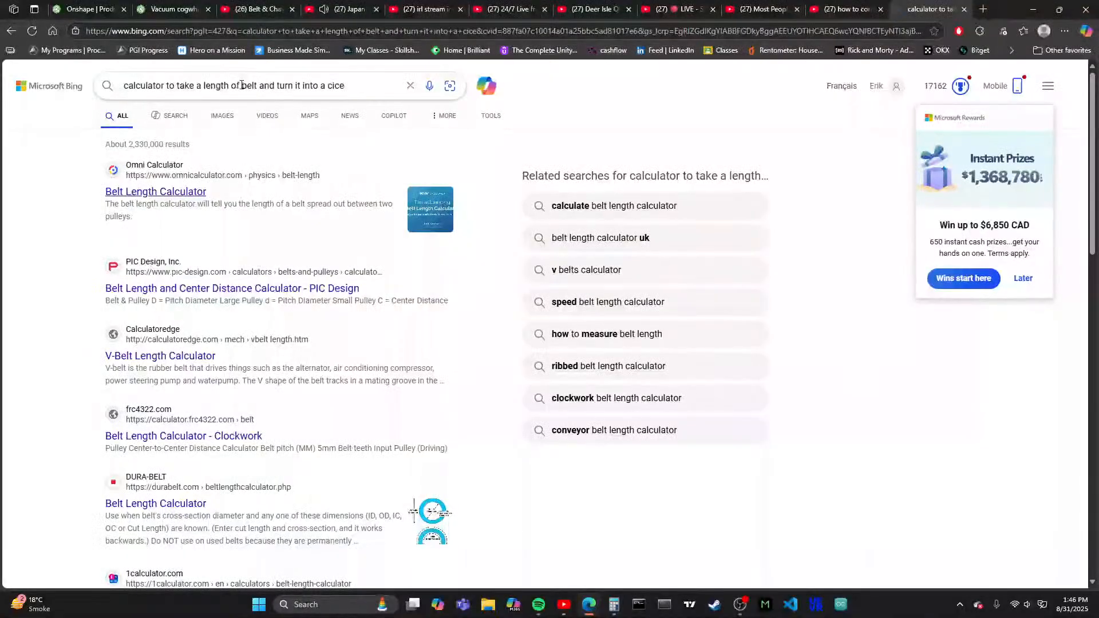
- Change "calculator" to "calculate" in the belt length search query
left_click(174, 89)
key("BackSpace")
key("BackSpace")
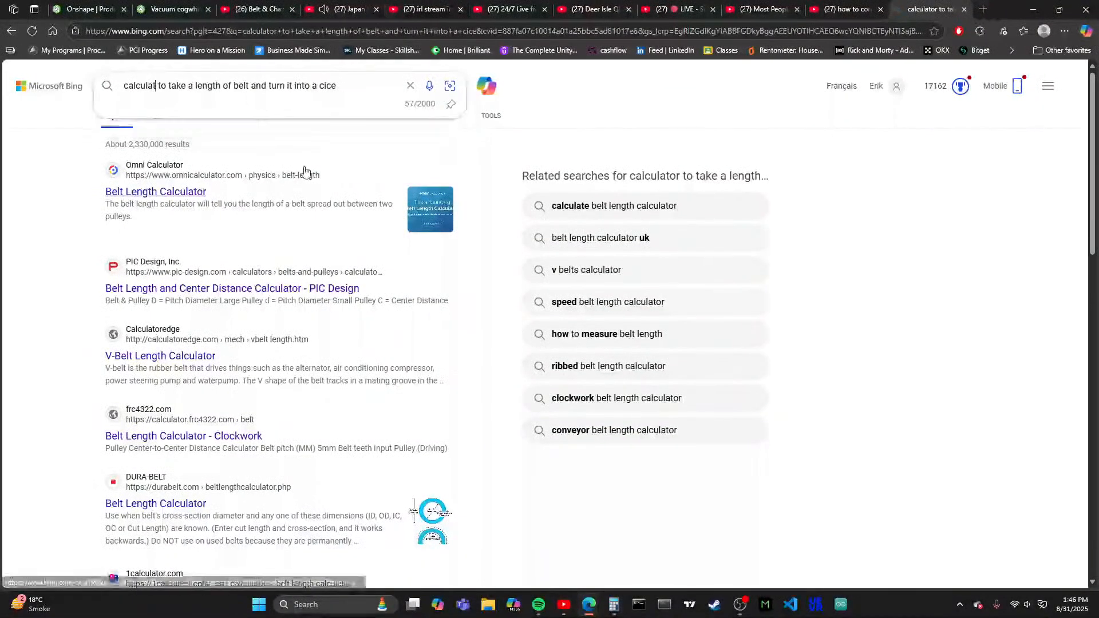
type("e")
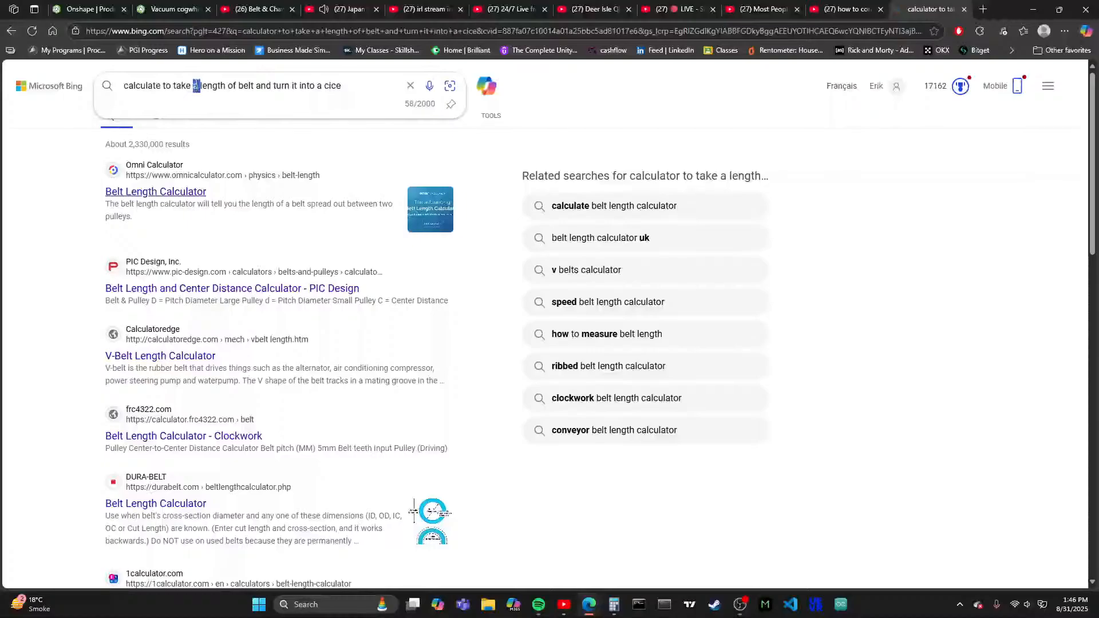
triple_click(195, 84)
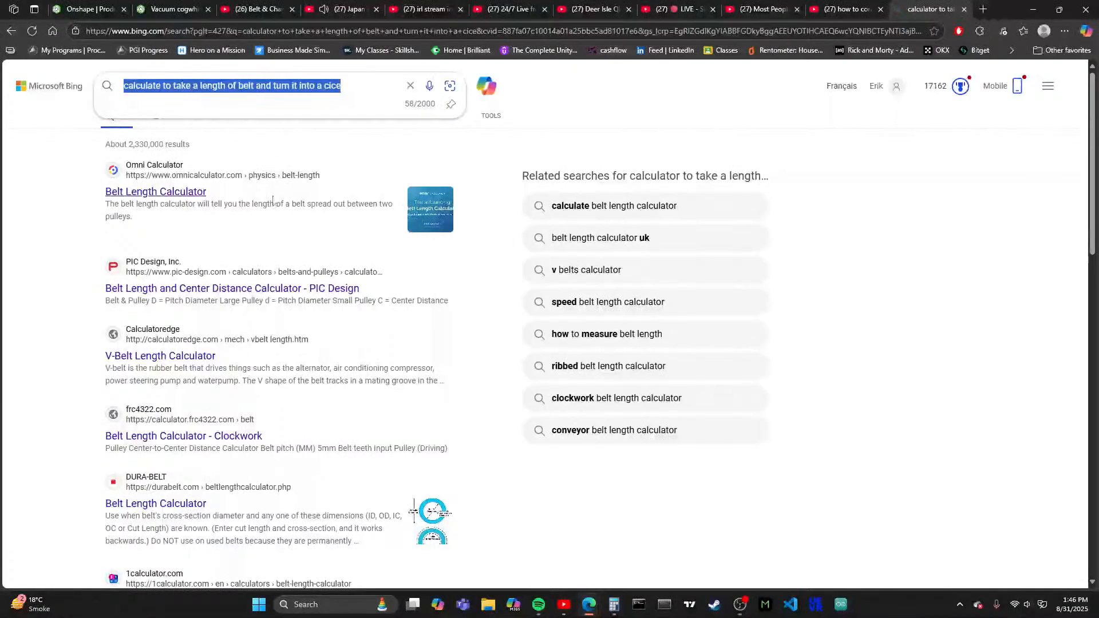
left_click(423, 156)
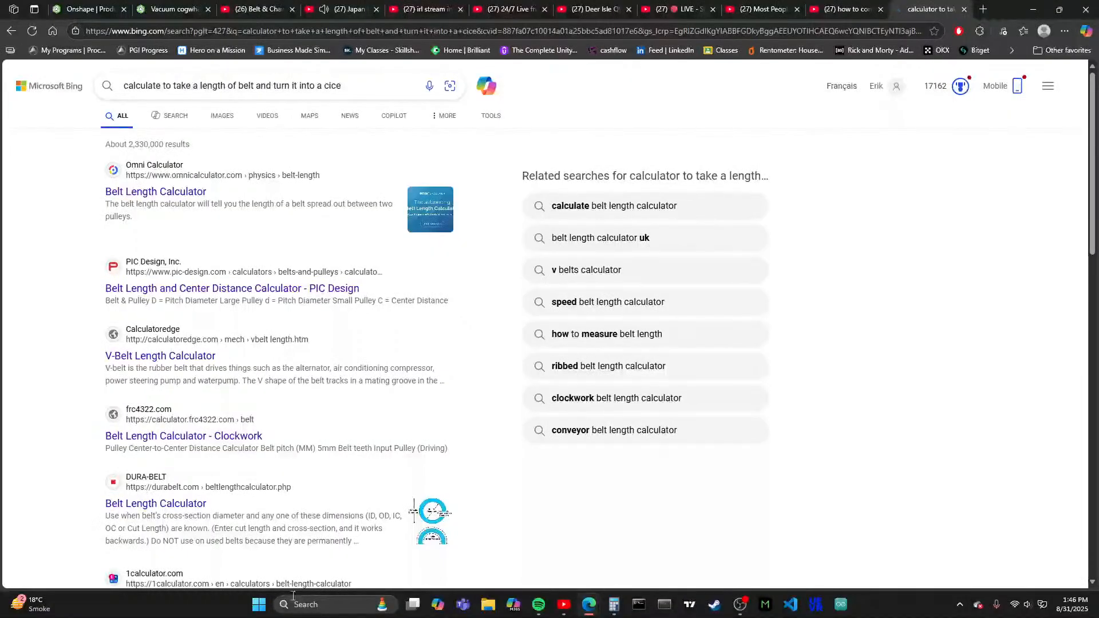
- Replace the query with "grok", run the search and look through the results
left_click(329, 87)
triple_click(332, 87)
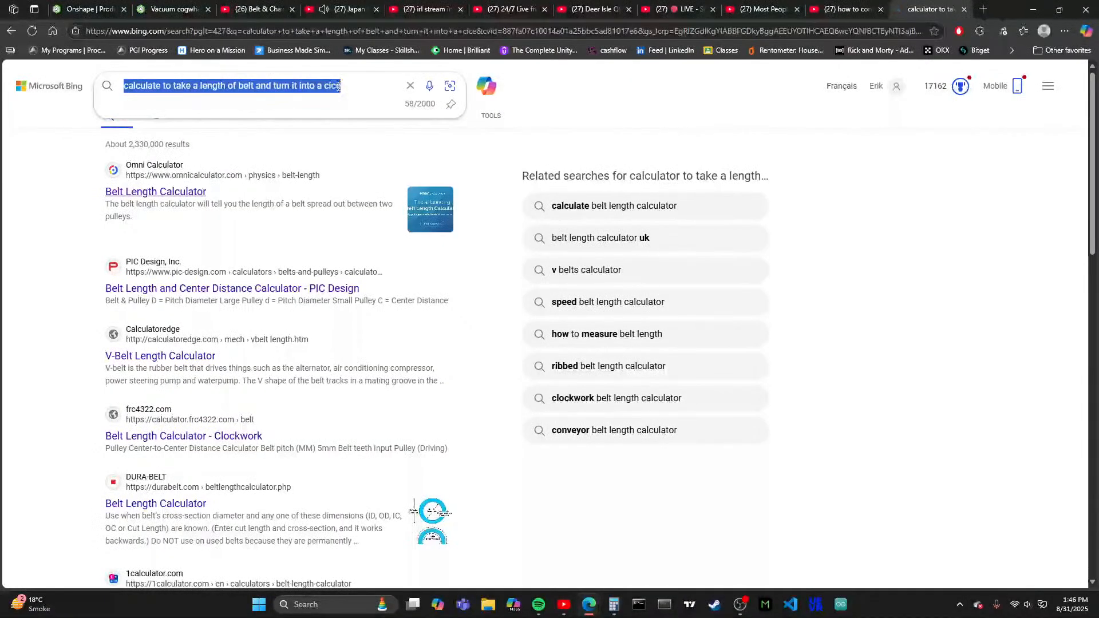
type("grok")
key("Return")
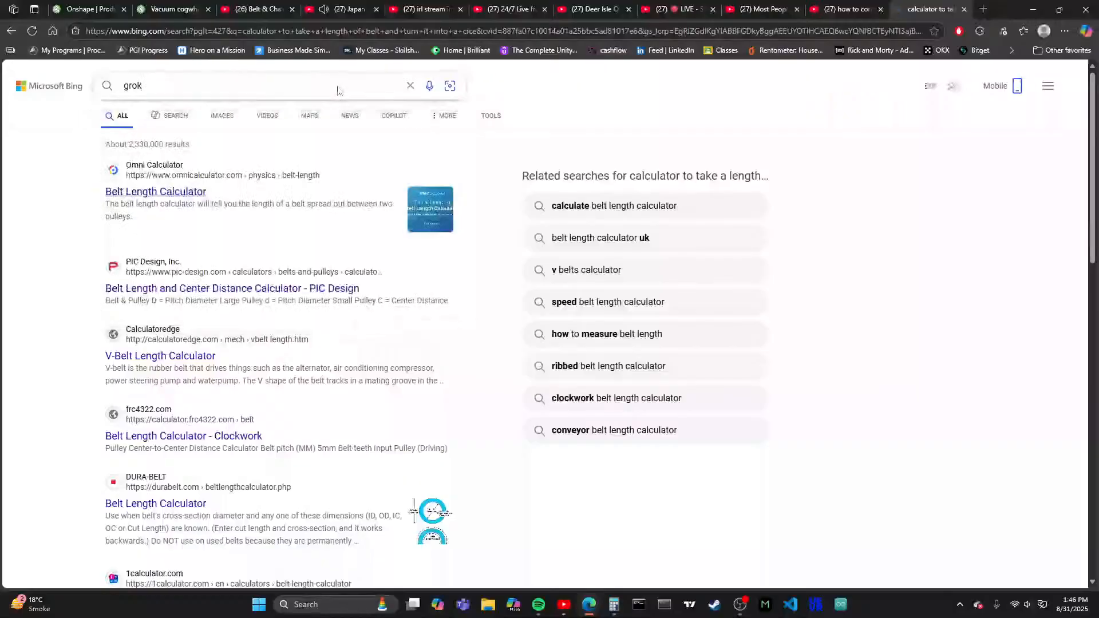
scroll(218, 287, "down", 5)
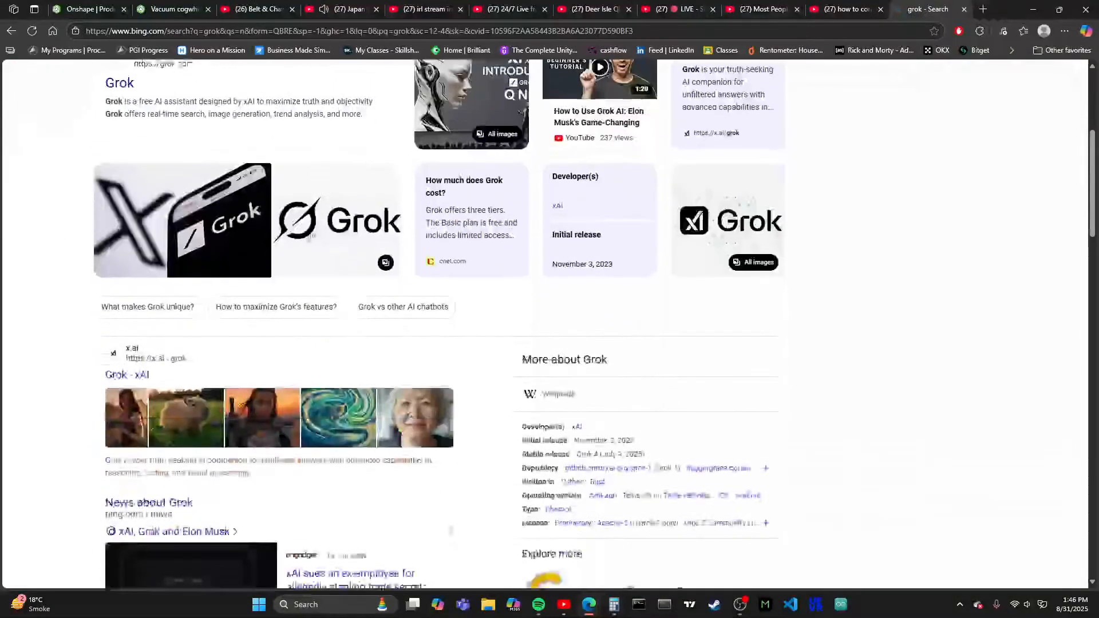
- Open Grok from the search results and ask it "calculate to take a length of belt and turn it into a circle"
scroll(218, 287, "up", 3)
left_click(115, 259)
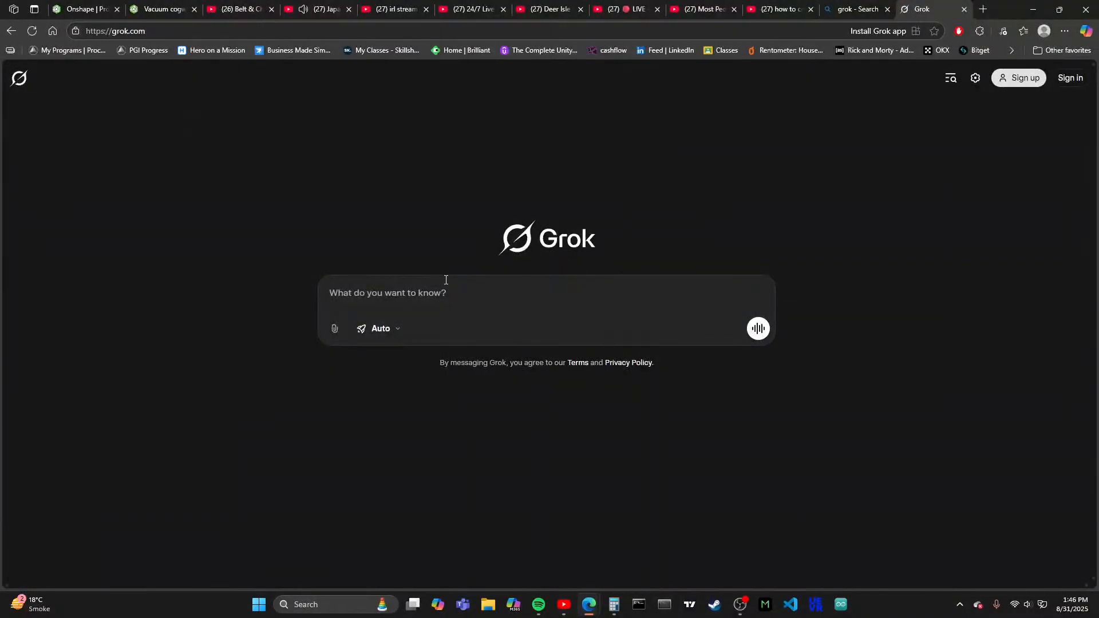
type("calculate to take a length of belt and turn it into a cice")
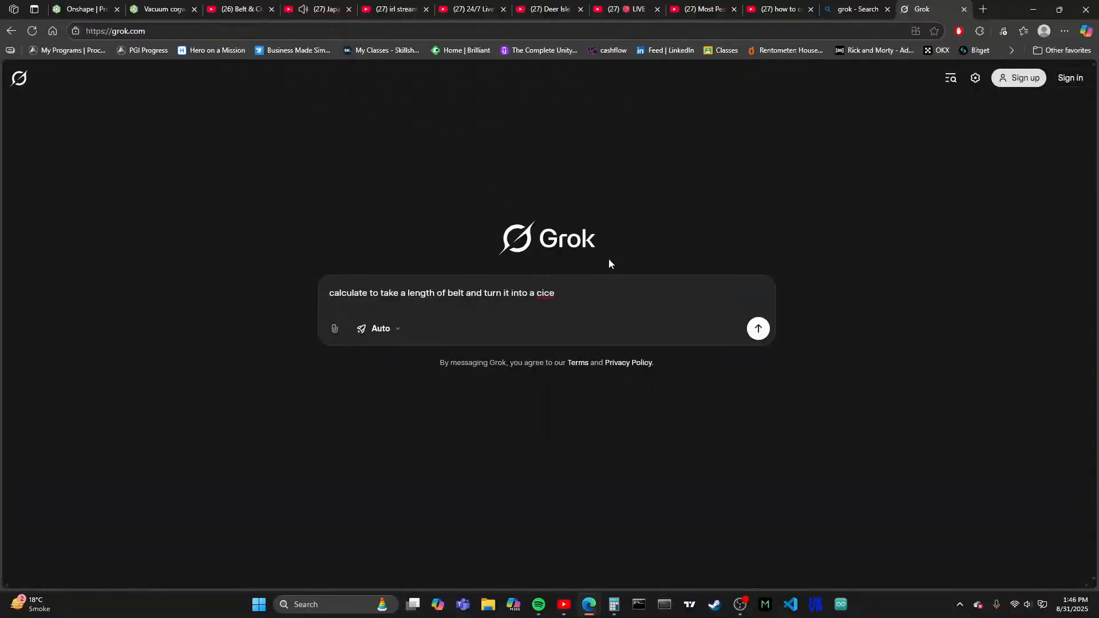
key("BackSpace")
key("BackSpace")
type("rcle")
key("Return")
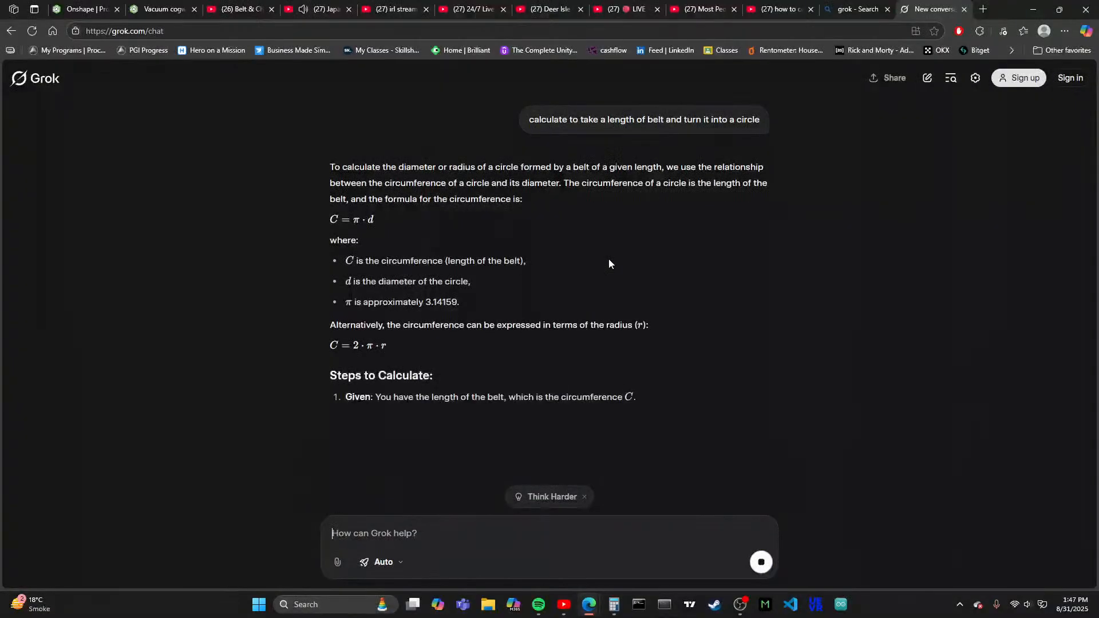
- Send Grok a follow-up message starting "here is the length :221" to give it the belt length
type("here is the ")
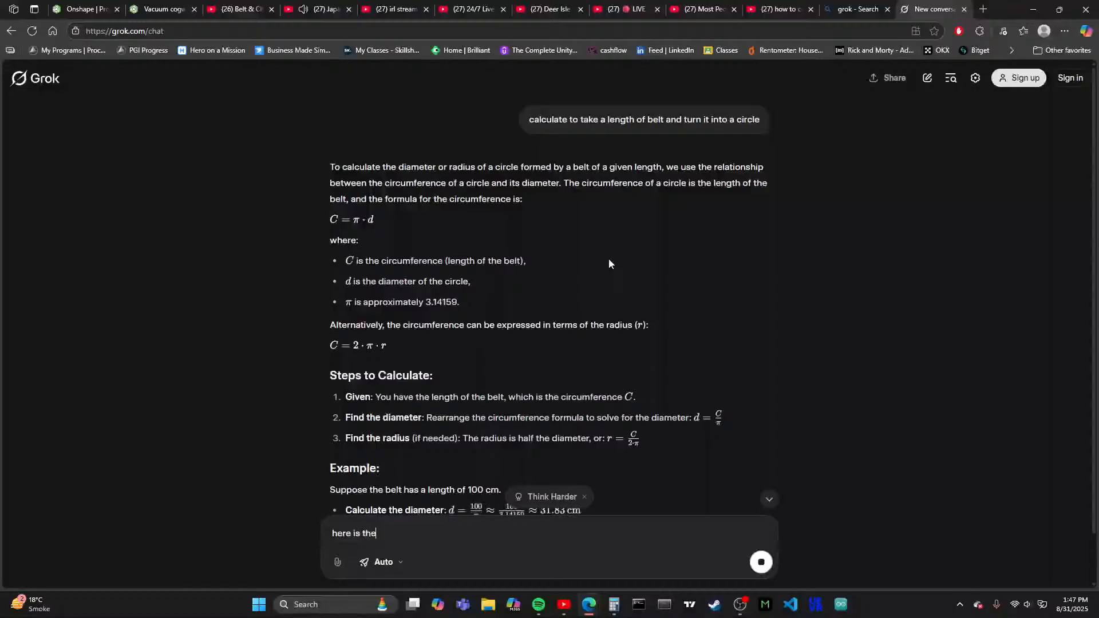
type("length")
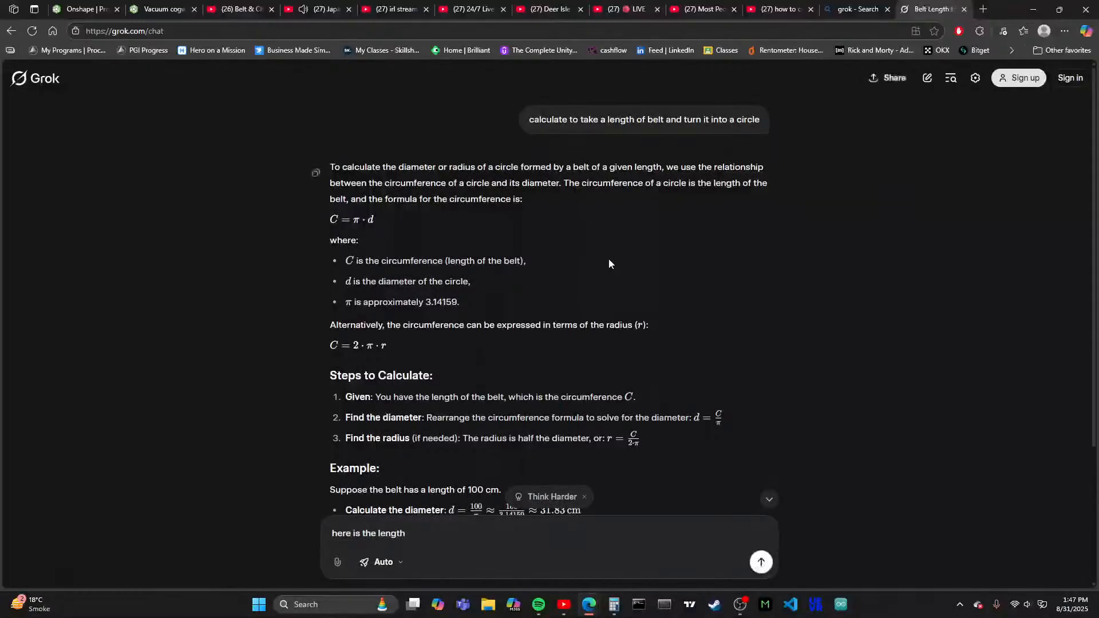
type(" :221")
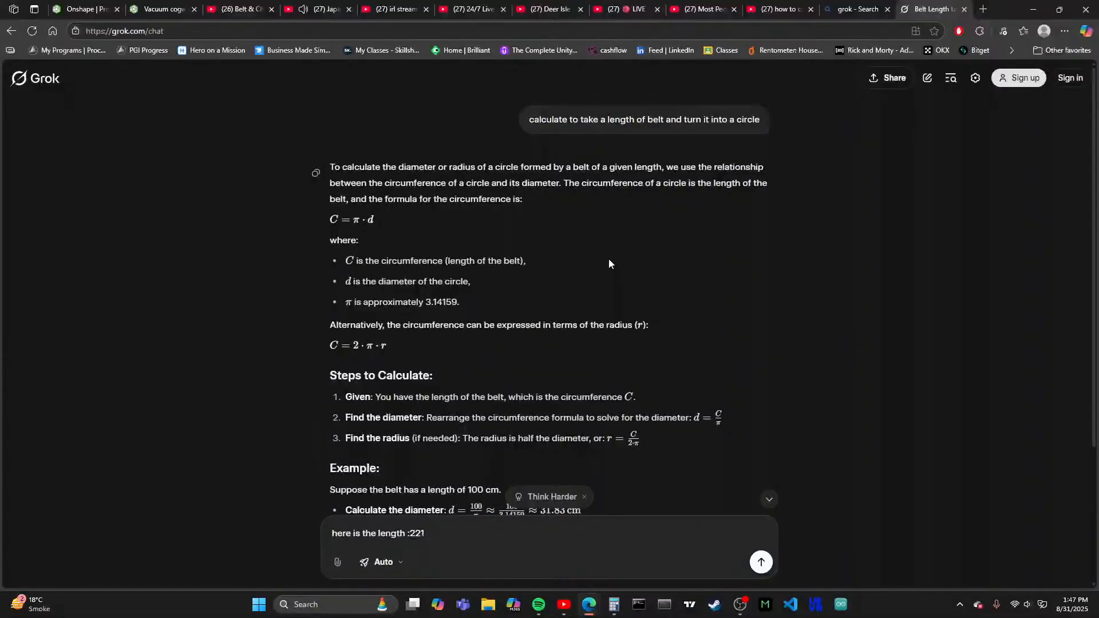
type(" and width")
key("BackSpace")
key("BackSpace")
key("Return")
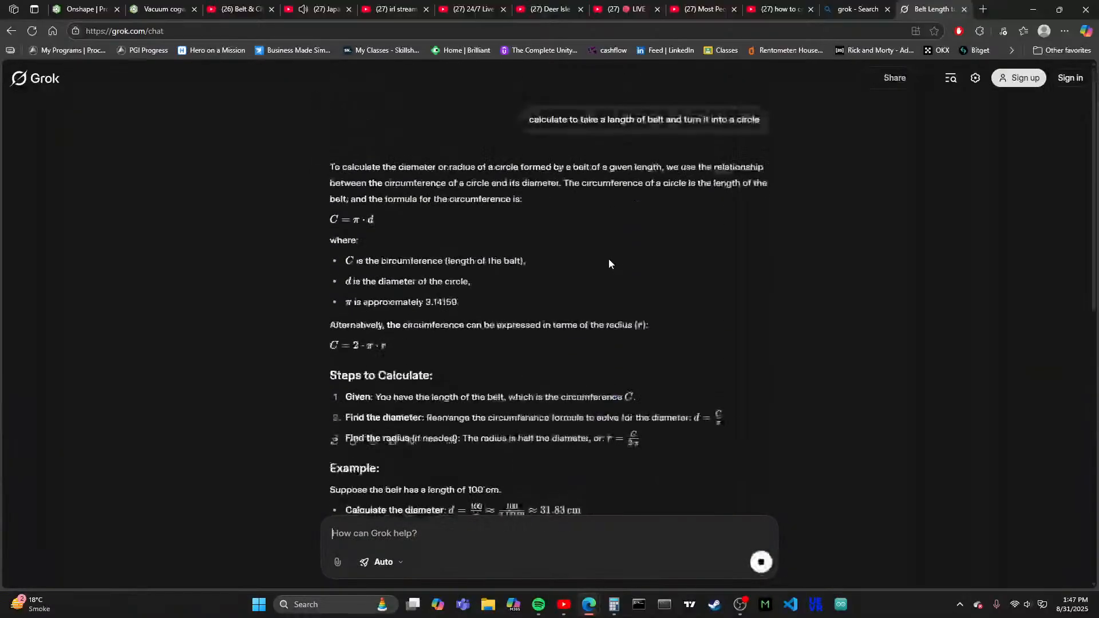
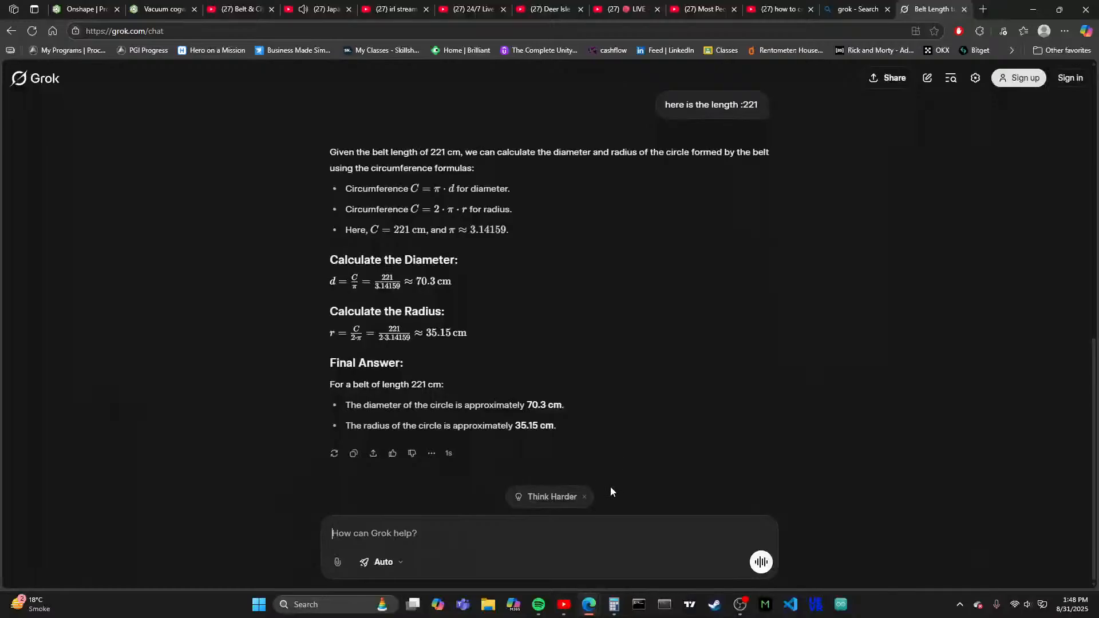
- Switch to Onshape and sketch a circle about 50.6 mm in diameter in Sketch 2, below the belt strip
left_click(182, 10)
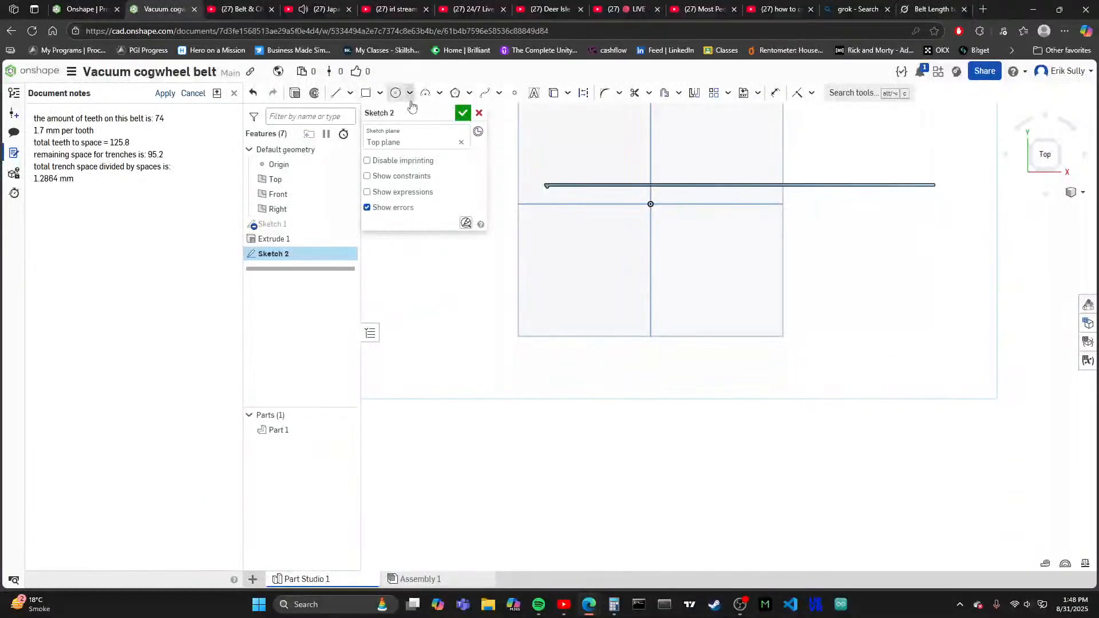
left_click(395, 92)
left_click(631, 298)
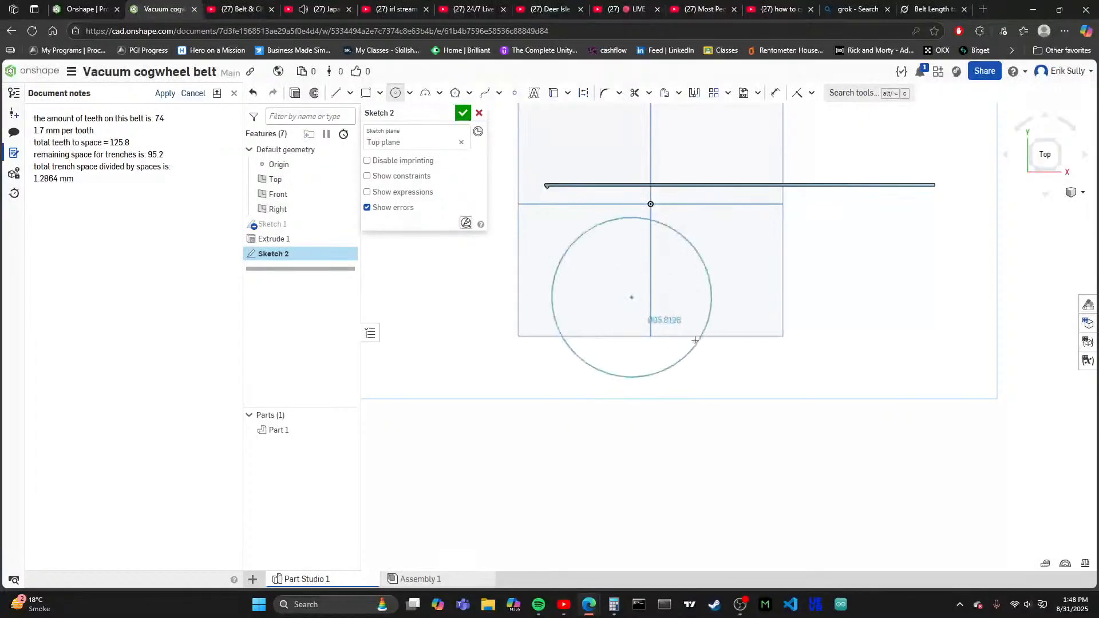
left_click(675, 315)
scroll(676, 316, "up", 3)
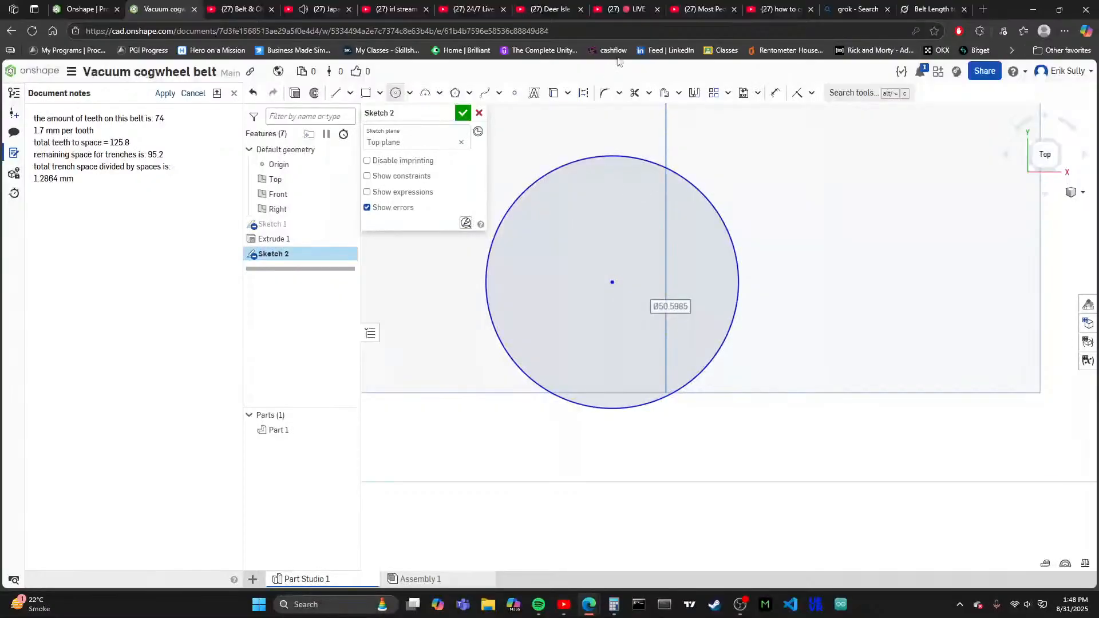
- Dimension the circle's diameter and set it to 70.3 mm
left_click(776, 93)
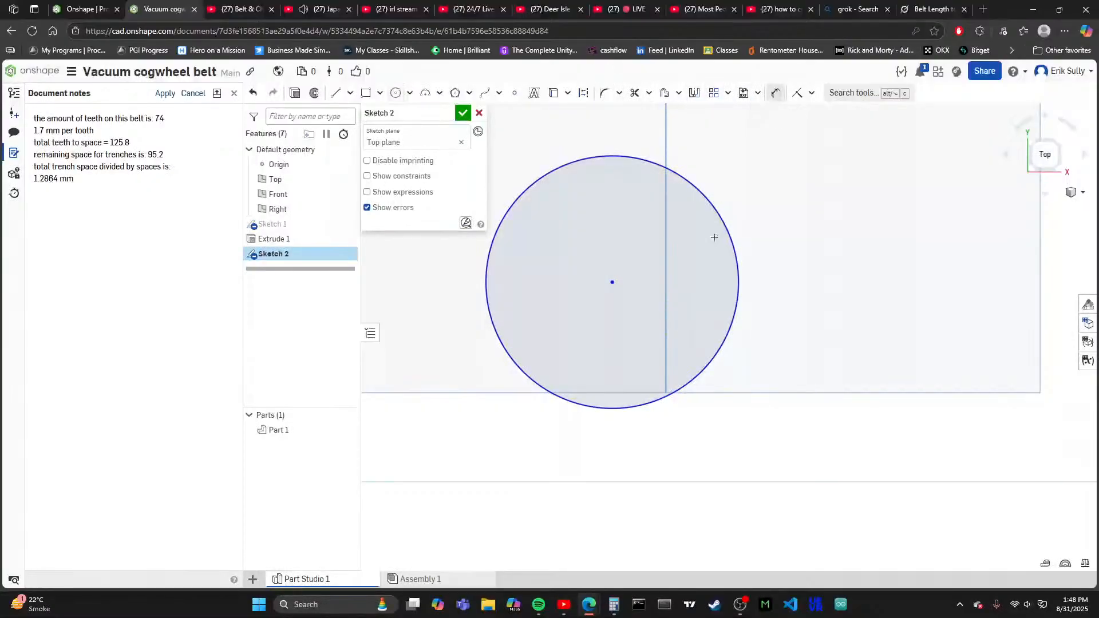
left_click(723, 232)
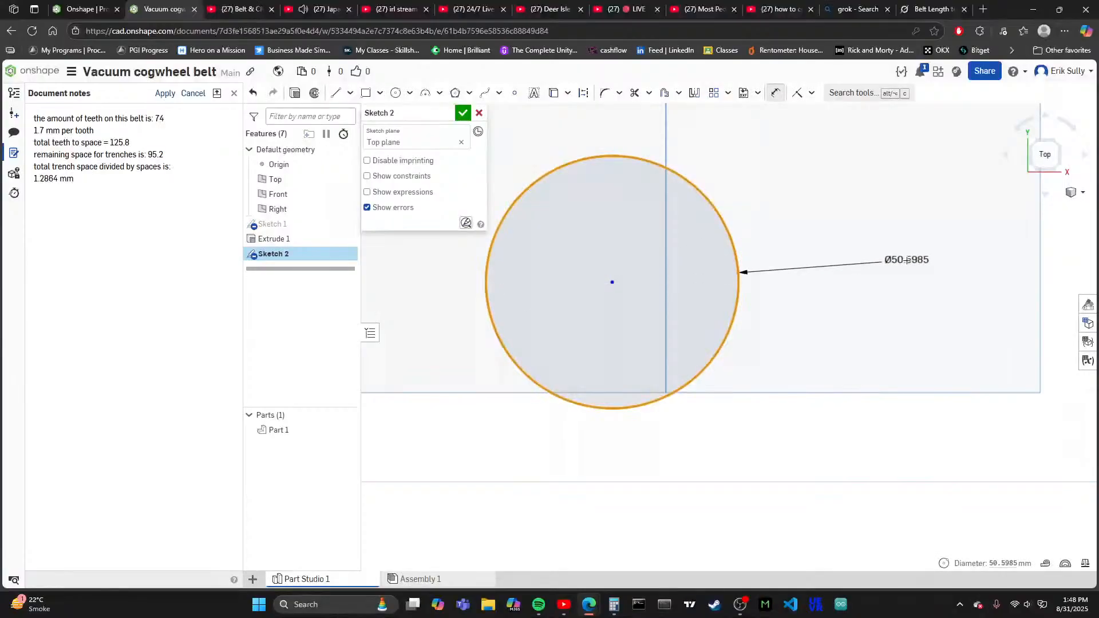
left_click(907, 260)
scroll(824, 290, "down", 2)
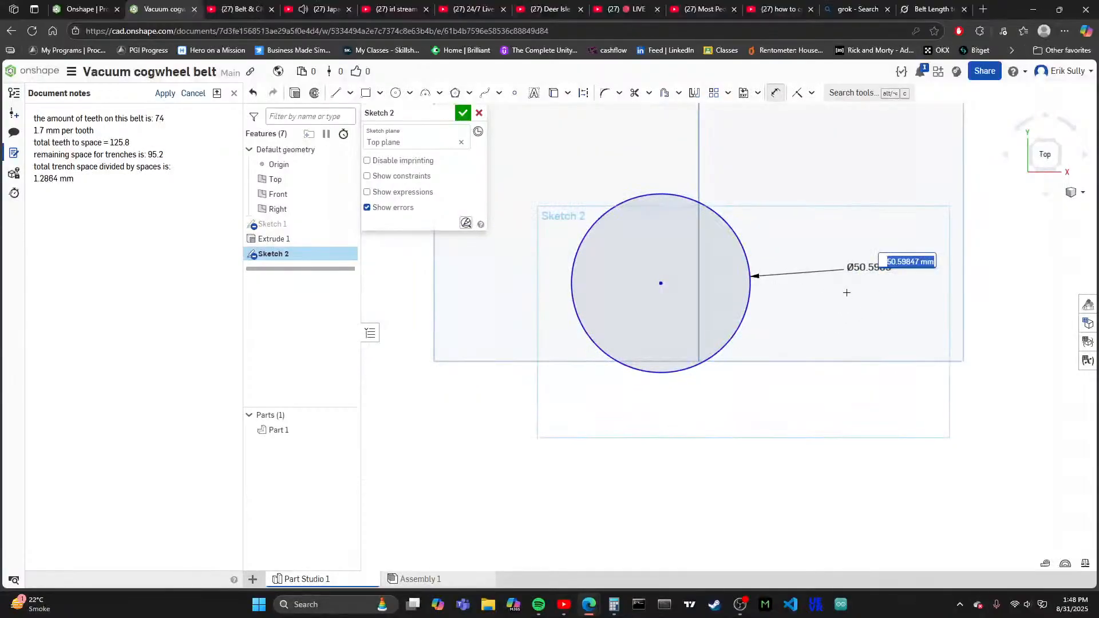
type("70.3")
key("Return")
scroll(710, 355, "down", 4)
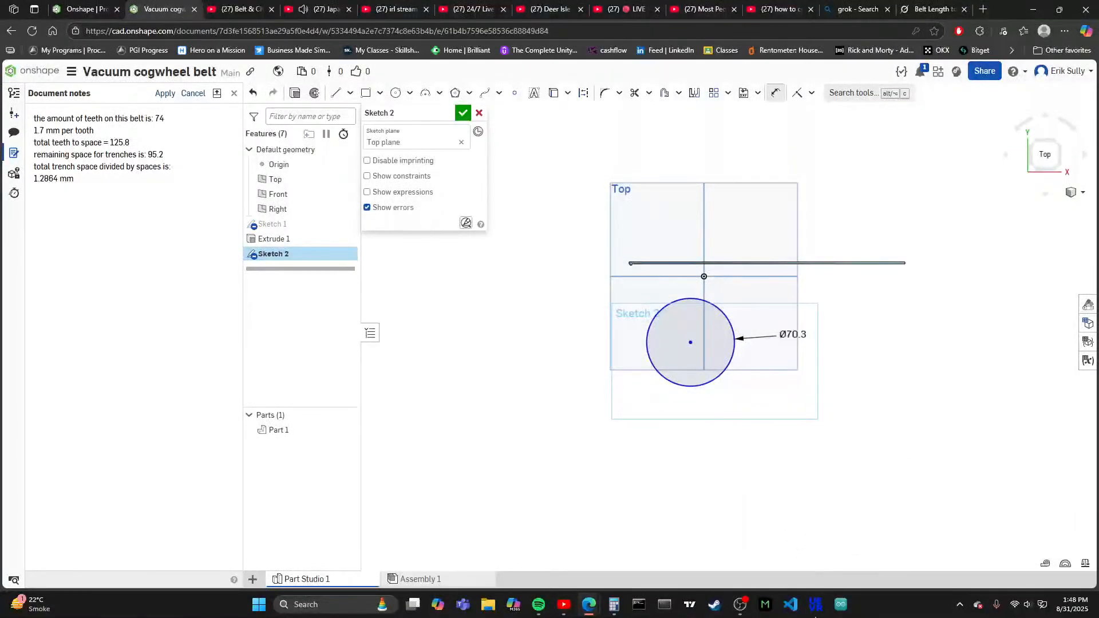
- Recheck Grok's diameter result, then return to Onshape and sketch a concentric inner circle about 66.3 mm in diameter
left_click(933, 9)
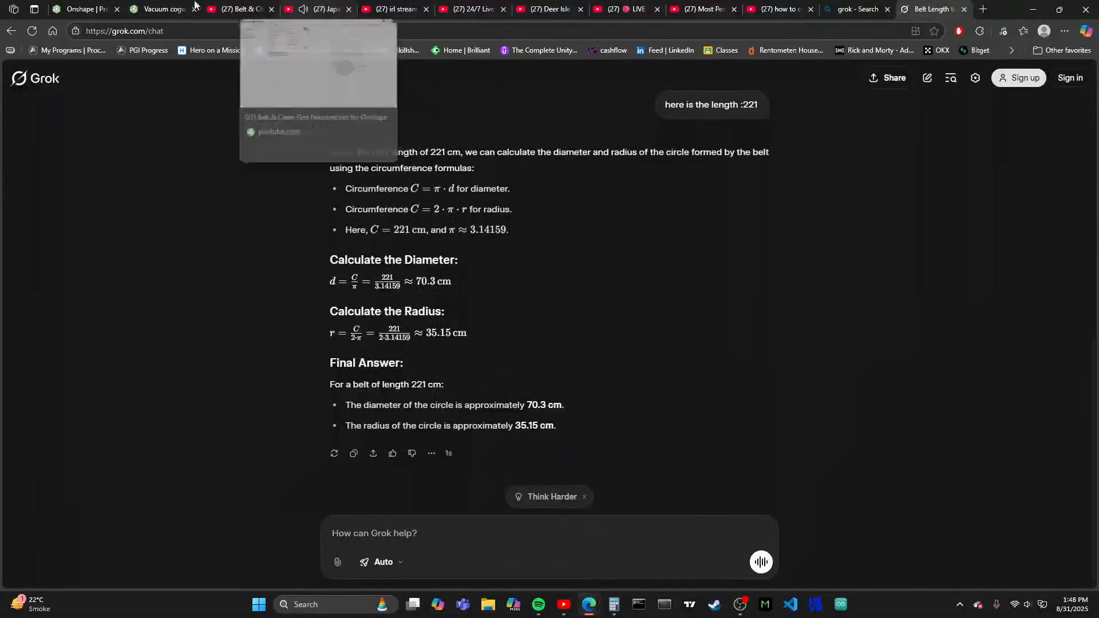
left_click(163, 10)
scroll(669, 354, "up", 6)
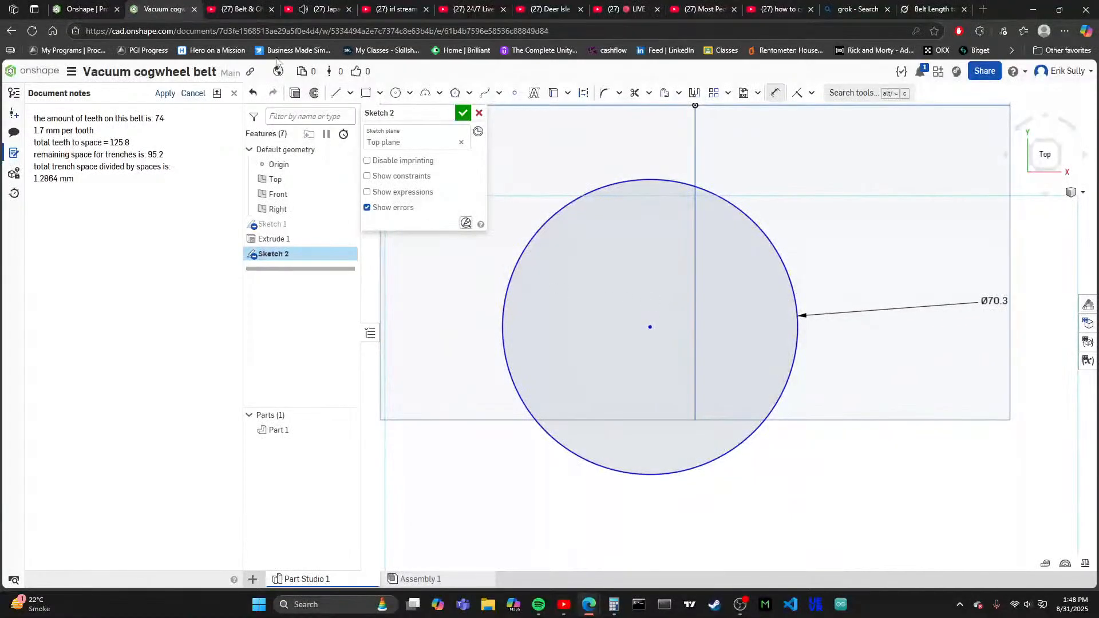
left_click(395, 95)
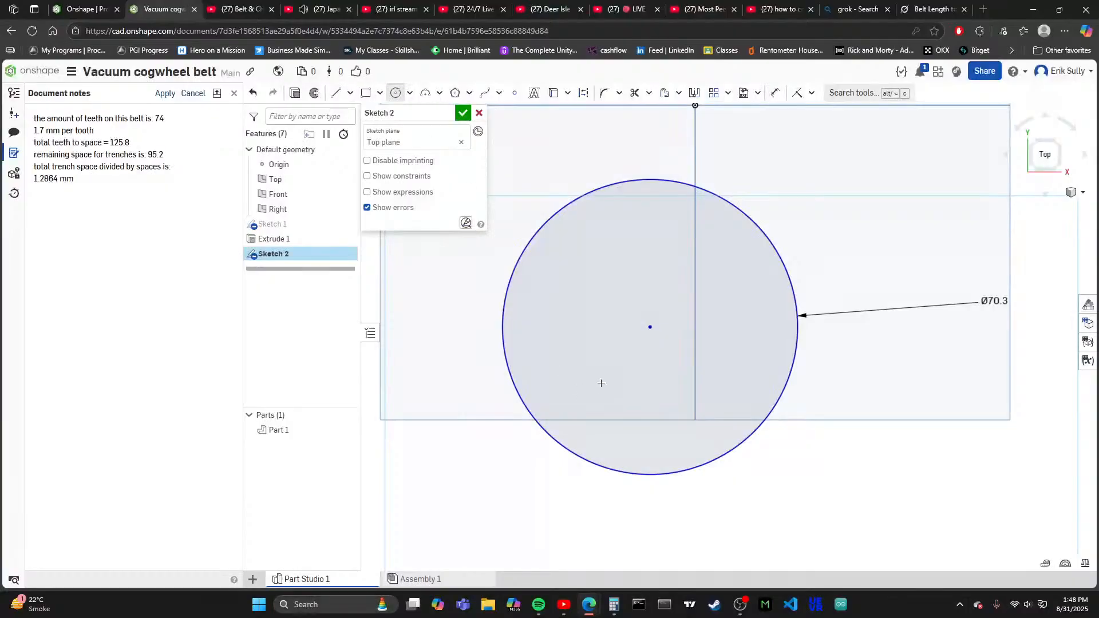
left_click(649, 327)
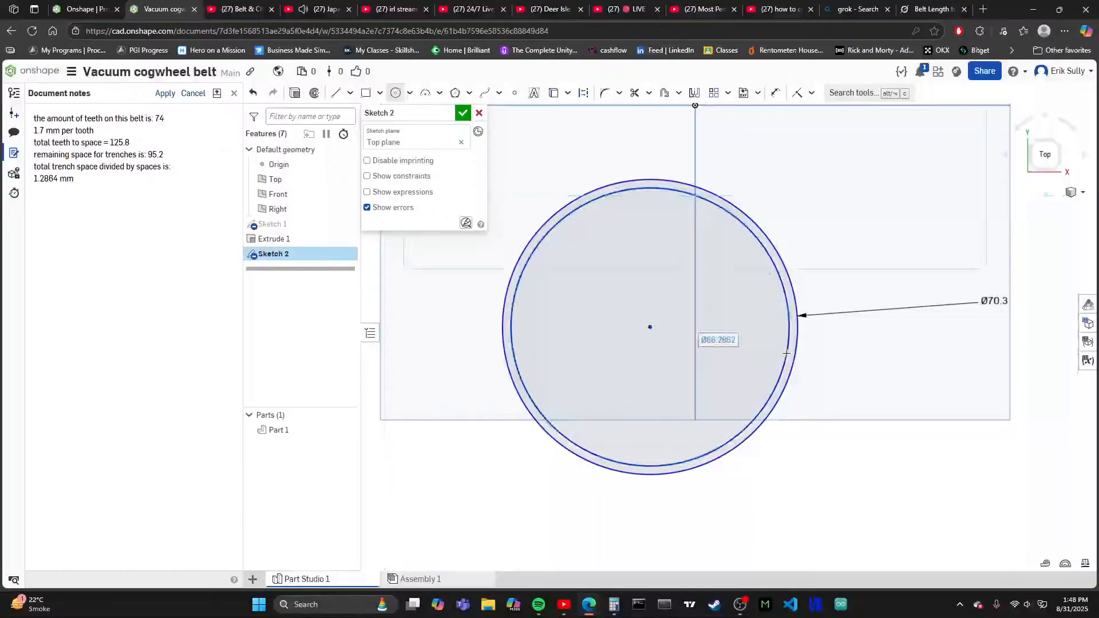
- Add a diameter dimension to the inner circle
left_click(775, 92)
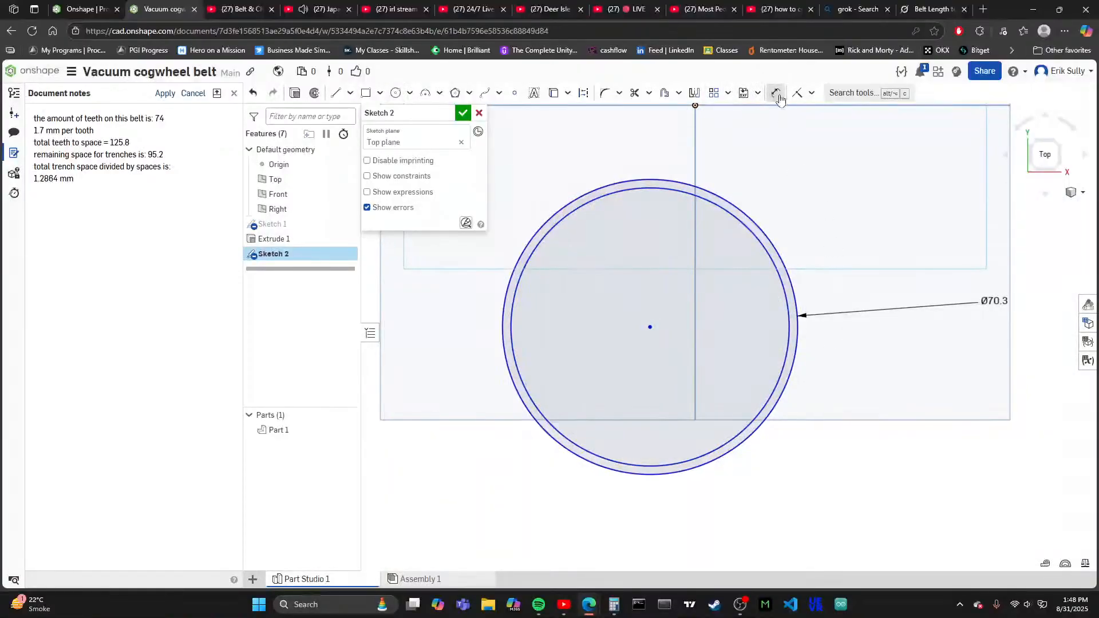
left_click(787, 349)
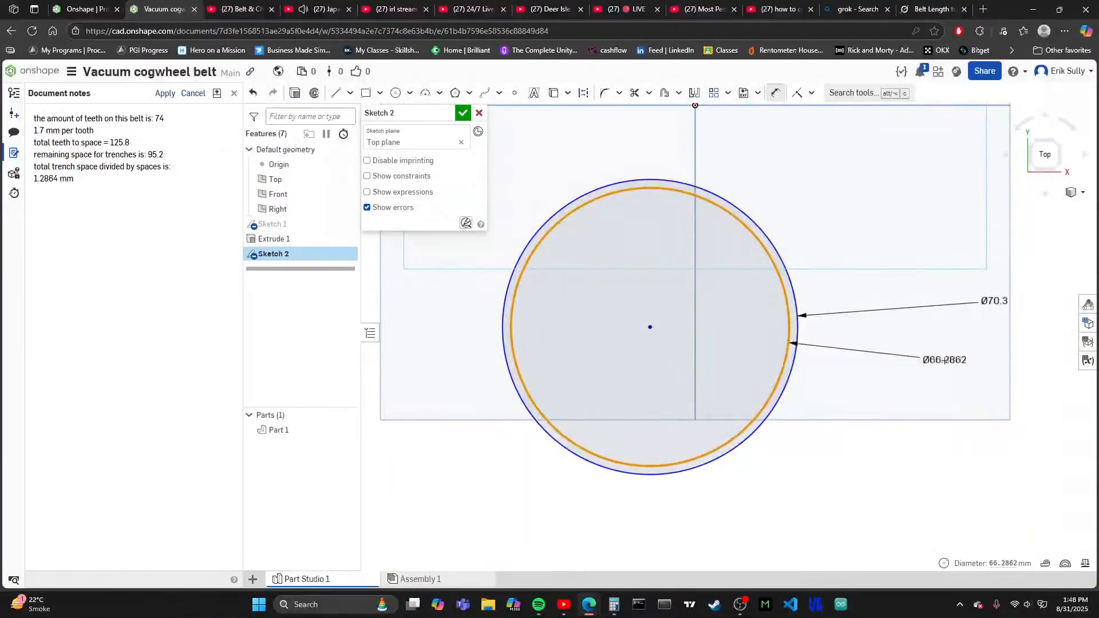
left_click(944, 360)
scroll(938, 355, "up", 1)
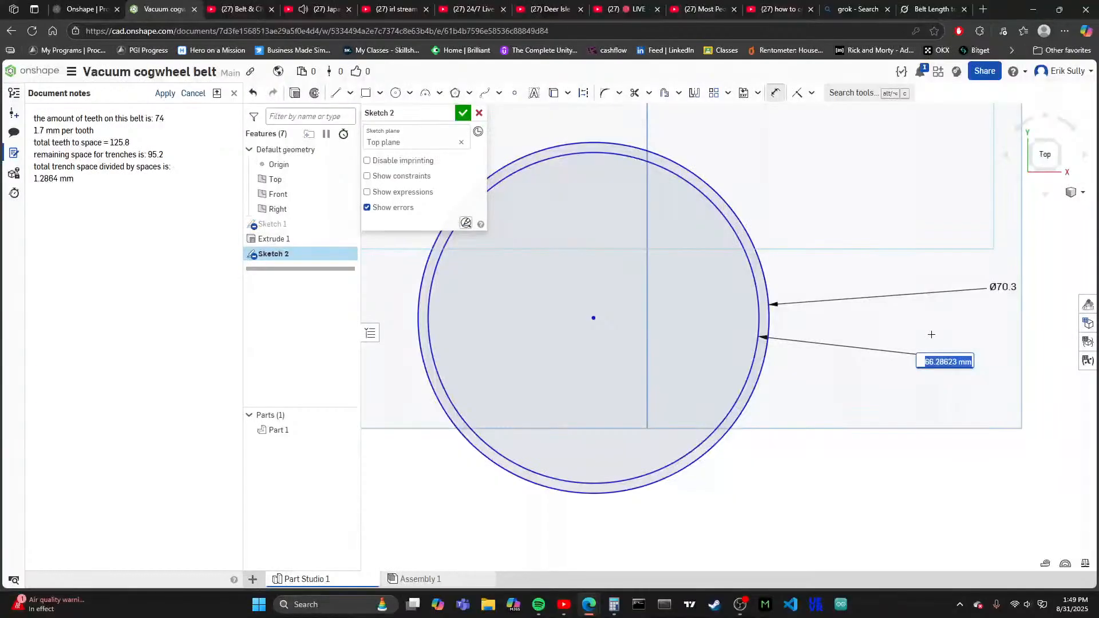
scroll(931, 334, "down", 5)
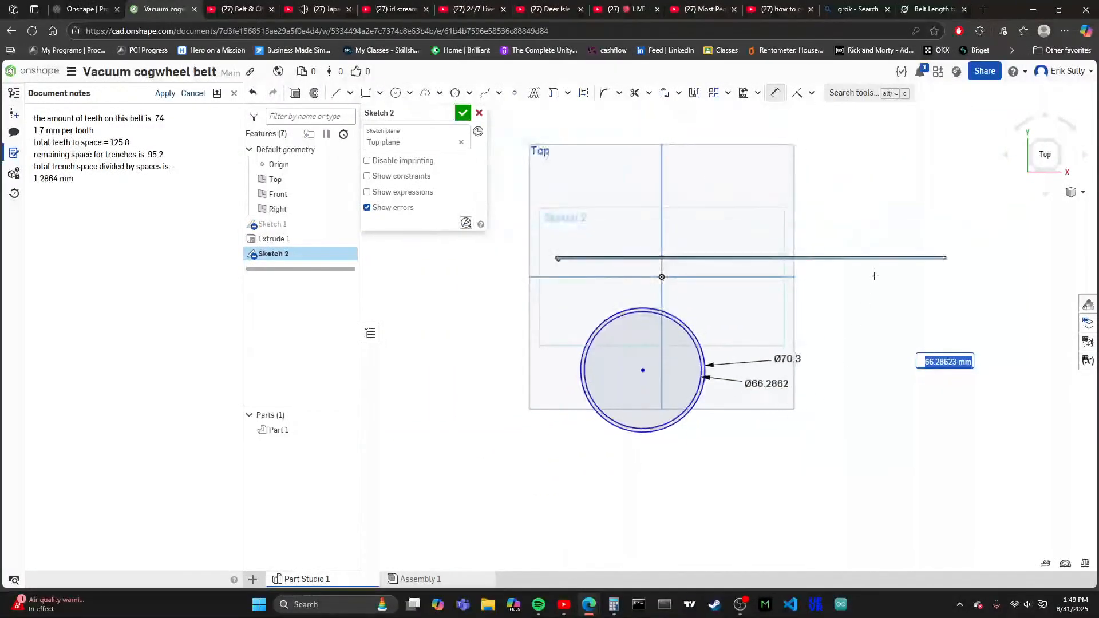
scroll(787, 231, "up", 3)
- Finish Sketch 2 and open Sketch 1 for editing to check the belt strip's thickness dimensions
left_click(282, 225)
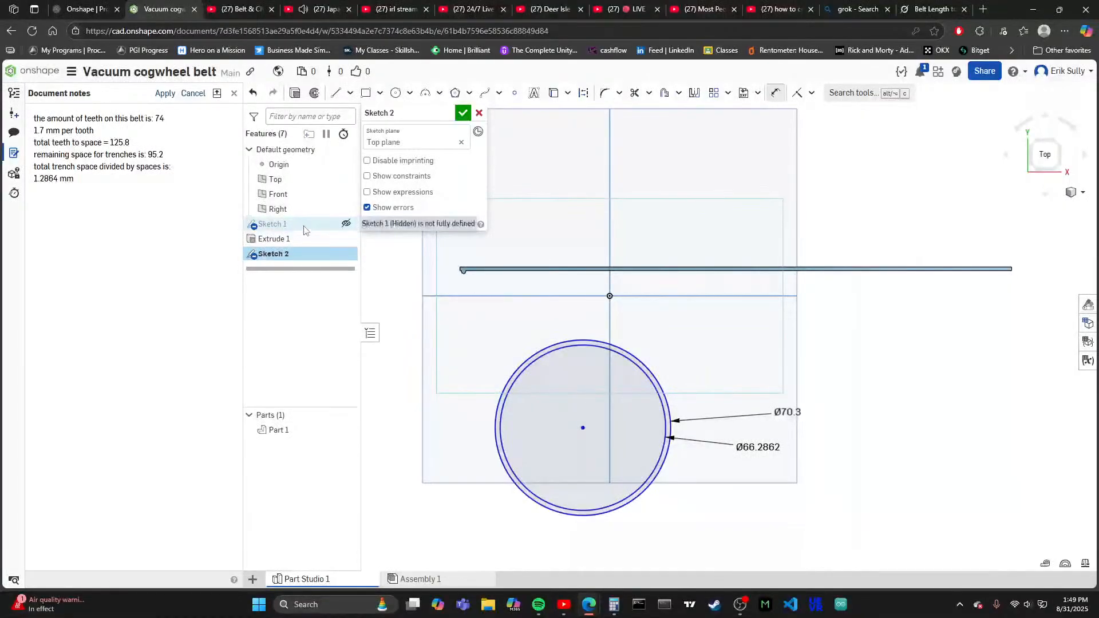
left_click(463, 113)
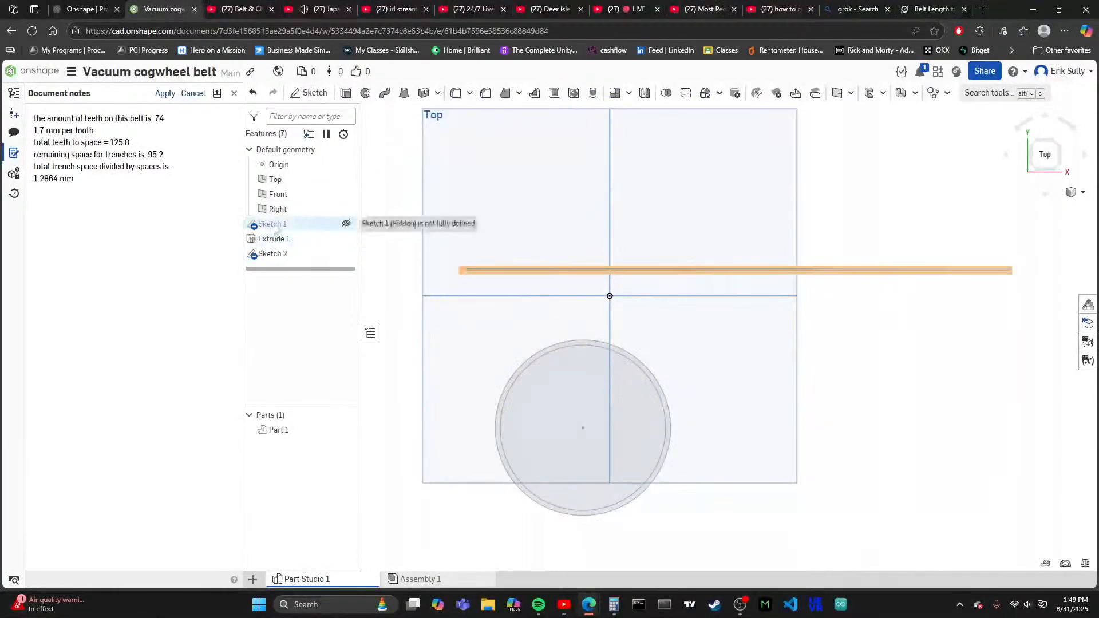
left_click(338, 224)
double_click(348, 224)
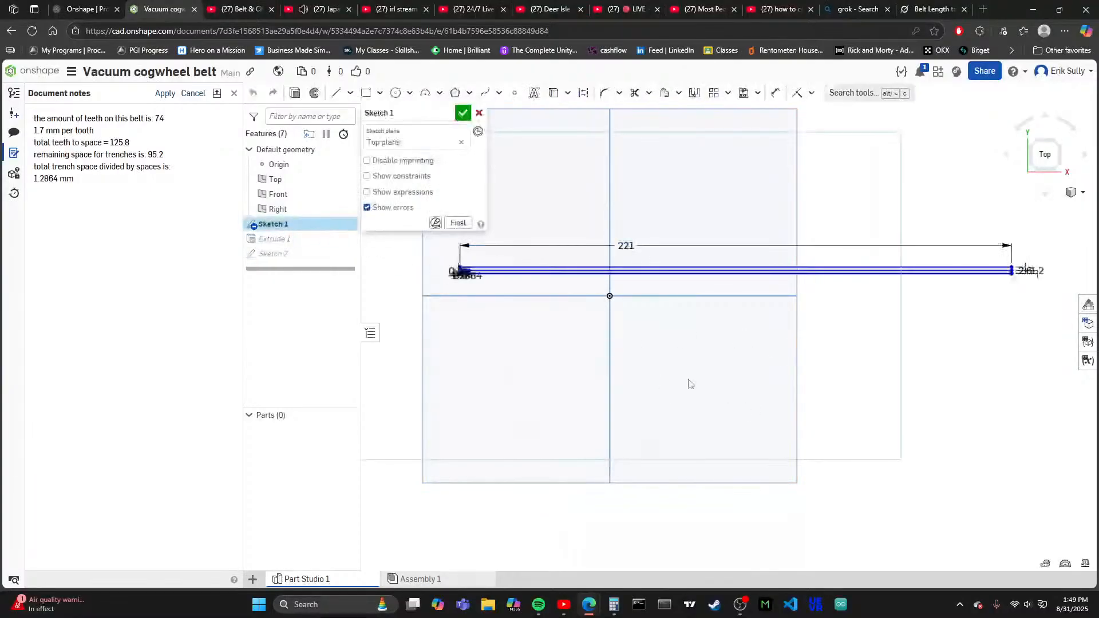
scroll(772, 319, "up", 5)
scroll(681, 309, "up", 4)
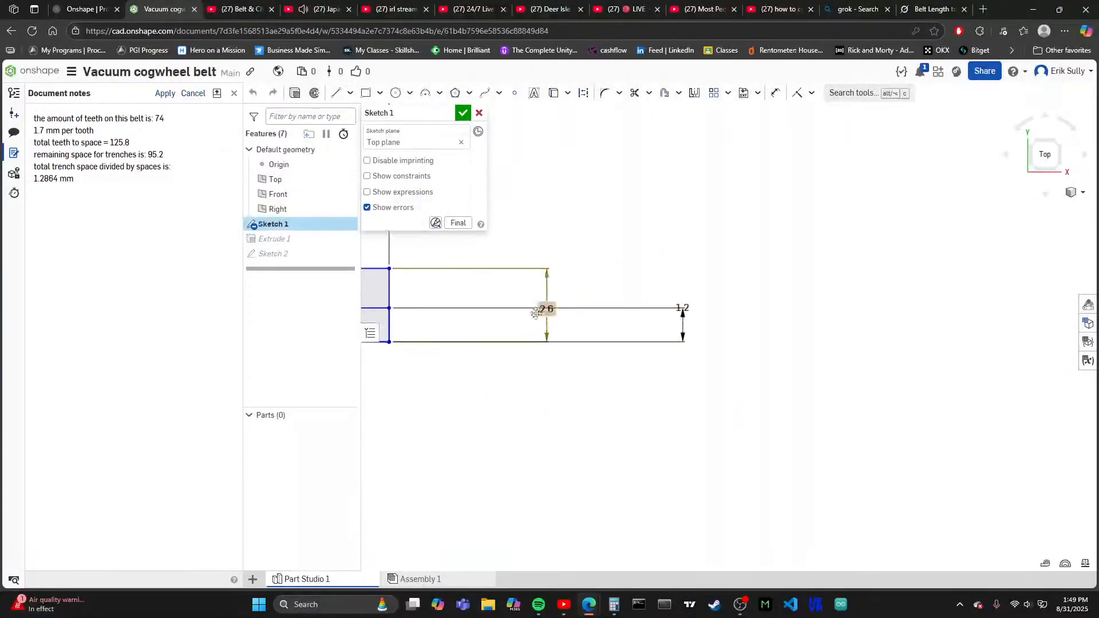
scroll(687, 252, "down", 10)
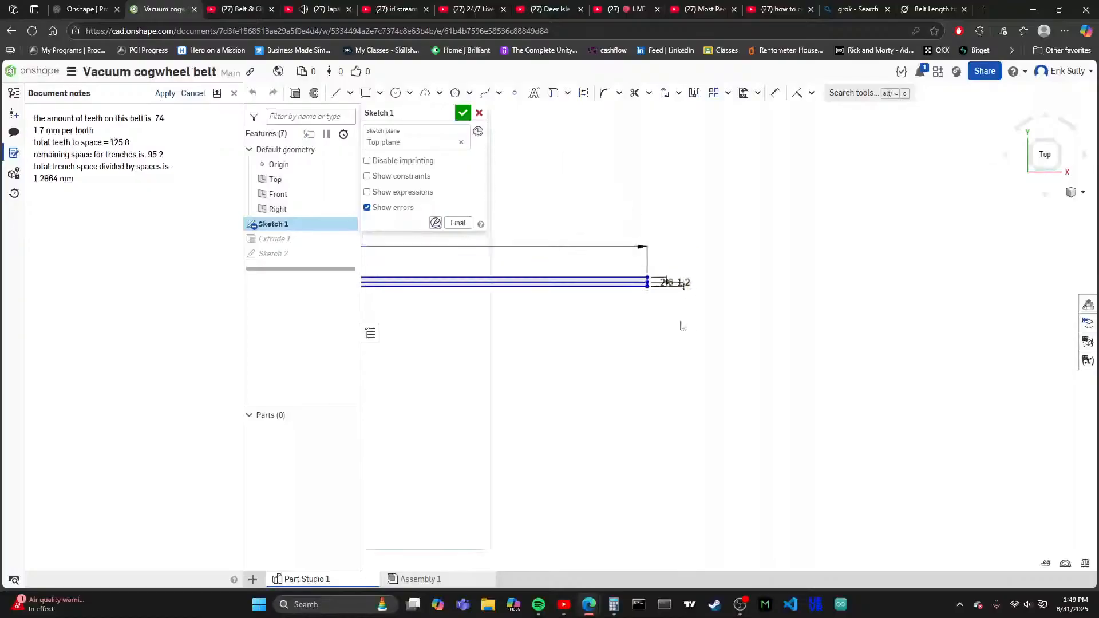
scroll(572, 401, "up", 5)
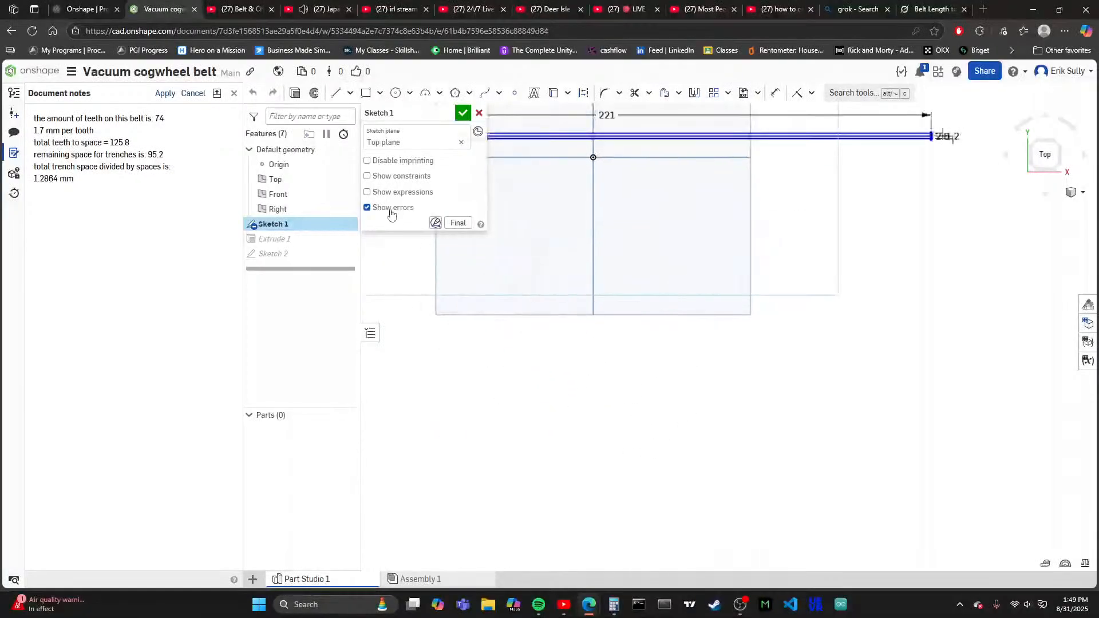
- Close Sketch 1 and reopen Sketch 2 for editing
left_click(463, 112)
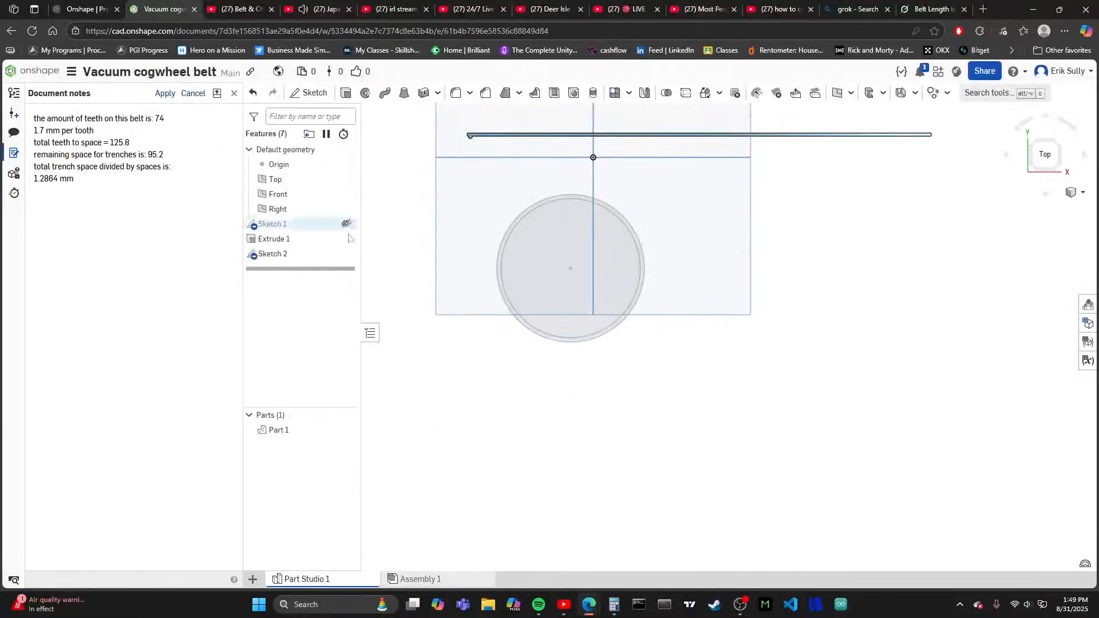
left_click(304, 254)
key("f")
double_click(335, 256)
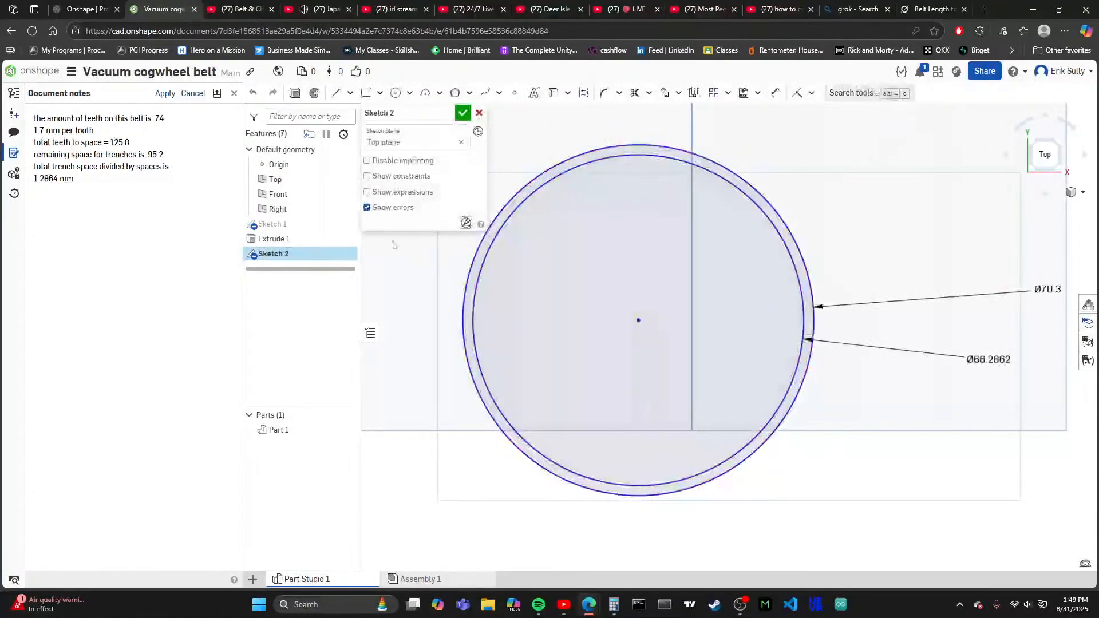
- Set the inner circle's diameter to 67.7 mm
double_click(994, 360)
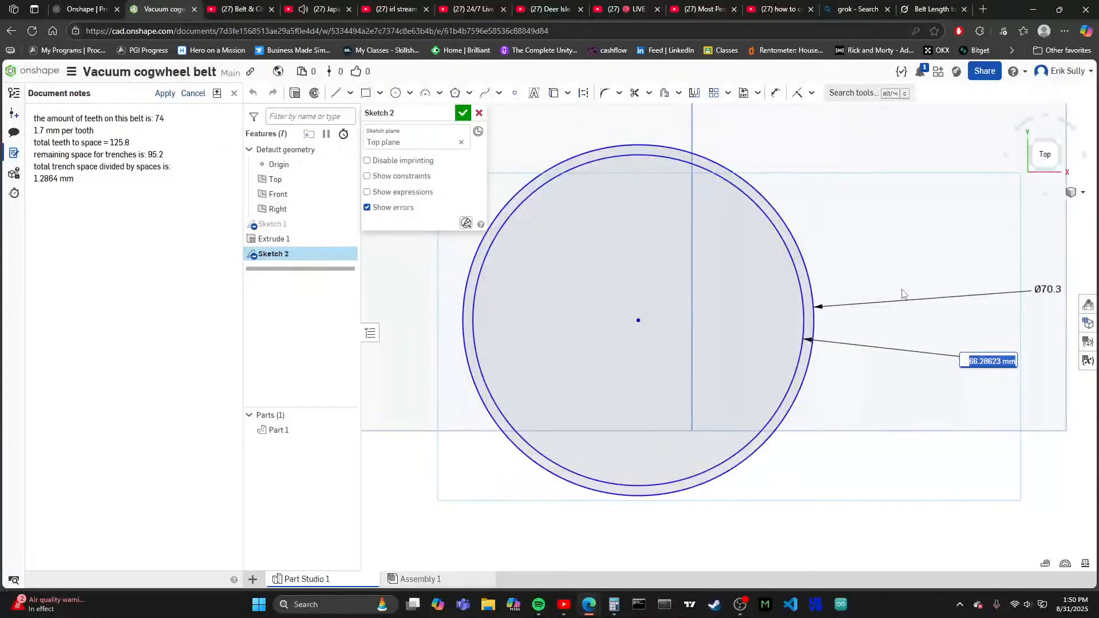
type("6")
type("7.7")
key("BackSpace")
key("BackSpace")
type("7.7")
key("Return")
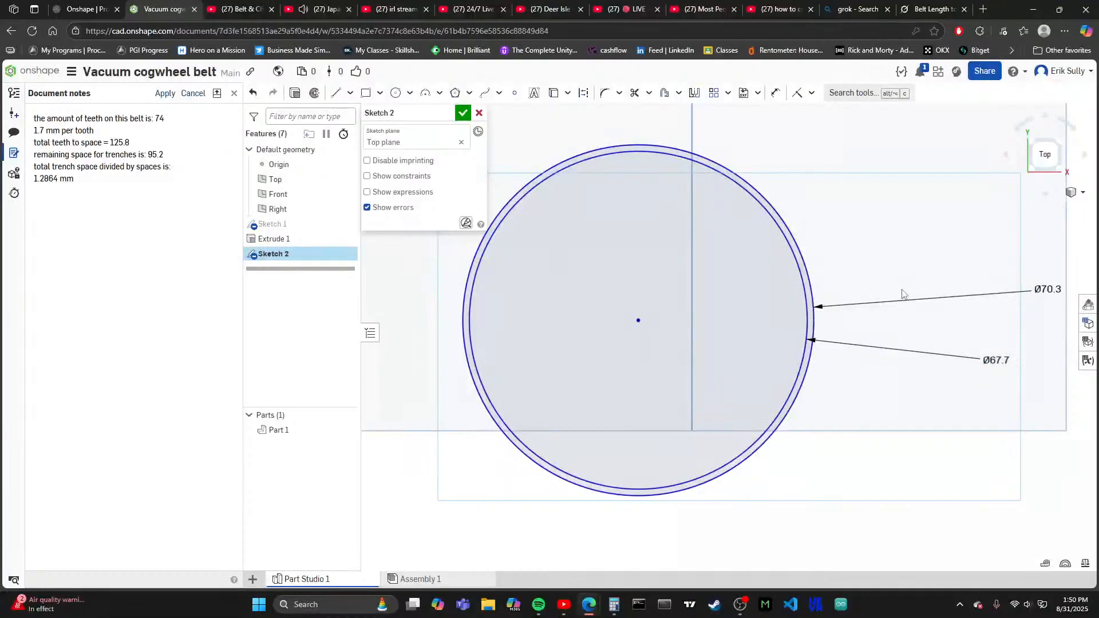
- Compare the thickness of the sketched ring with the thickness of the straight belt strip
scroll(755, 252, "up", 5)
scroll(758, 232, "down", 10)
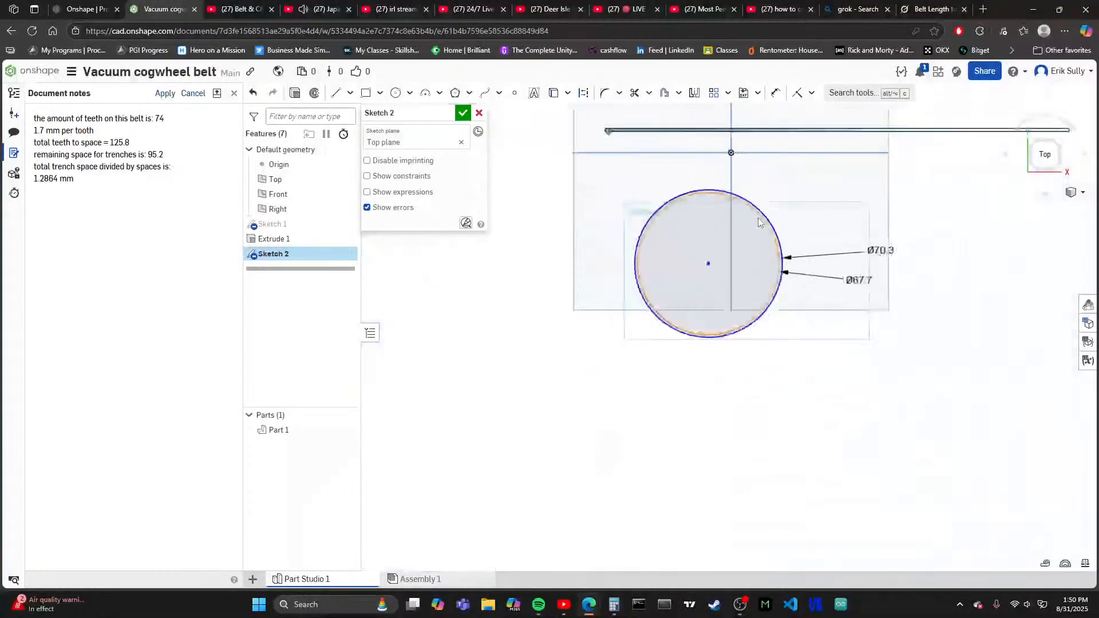
scroll(751, 171, "up", 5)
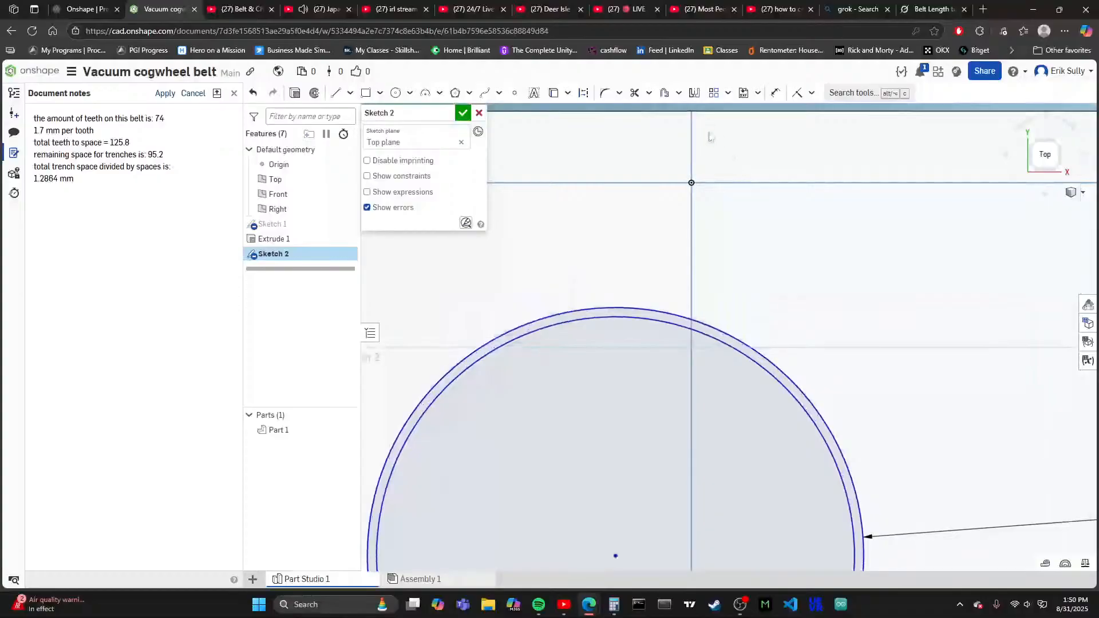
scroll(715, 197, "down", 2)
scroll(710, 212, "up", 2)
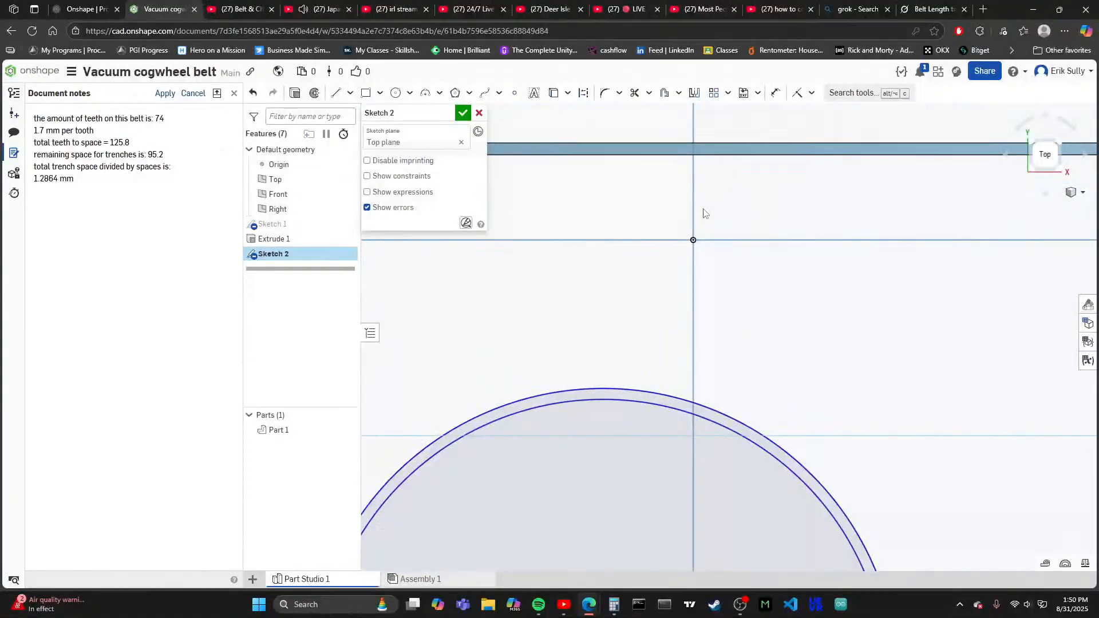
left_click(648, 398)
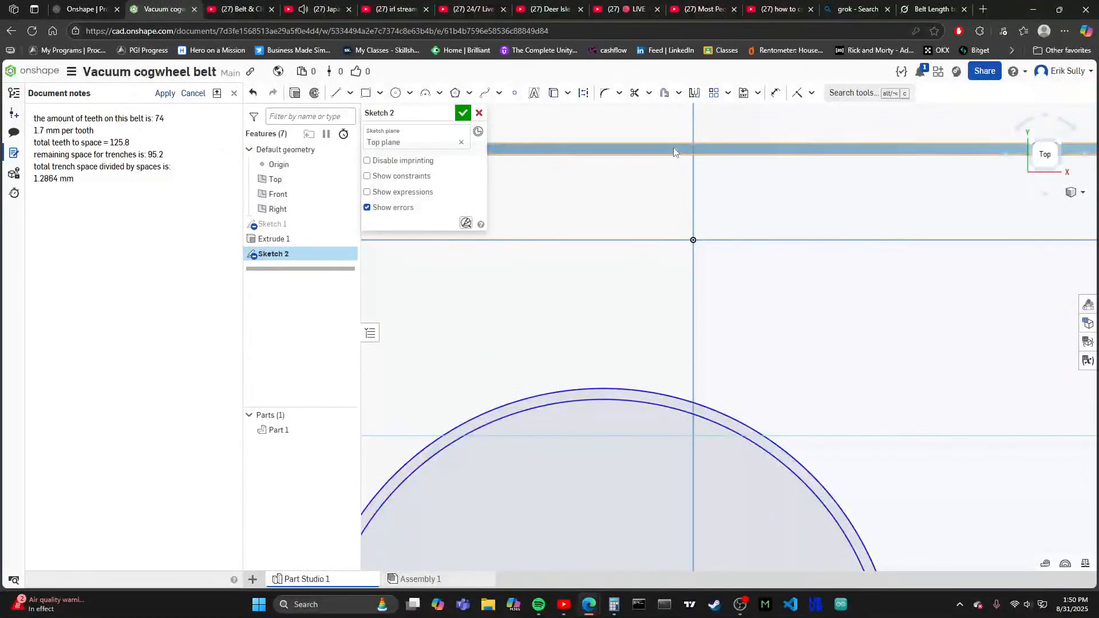
scroll(673, 147, "down", 6)
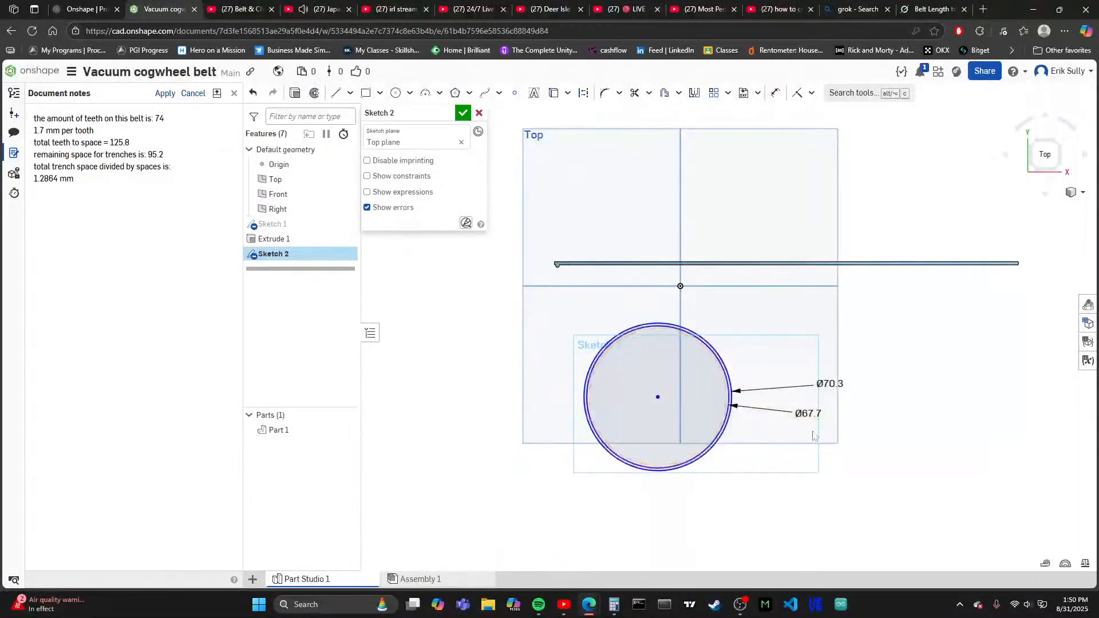
- Set the inner circle's diameter to 65.1 mm and compare the ring's thickness with the belt strip again
scroll(805, 411, "up", 3)
double_click(802, 405)
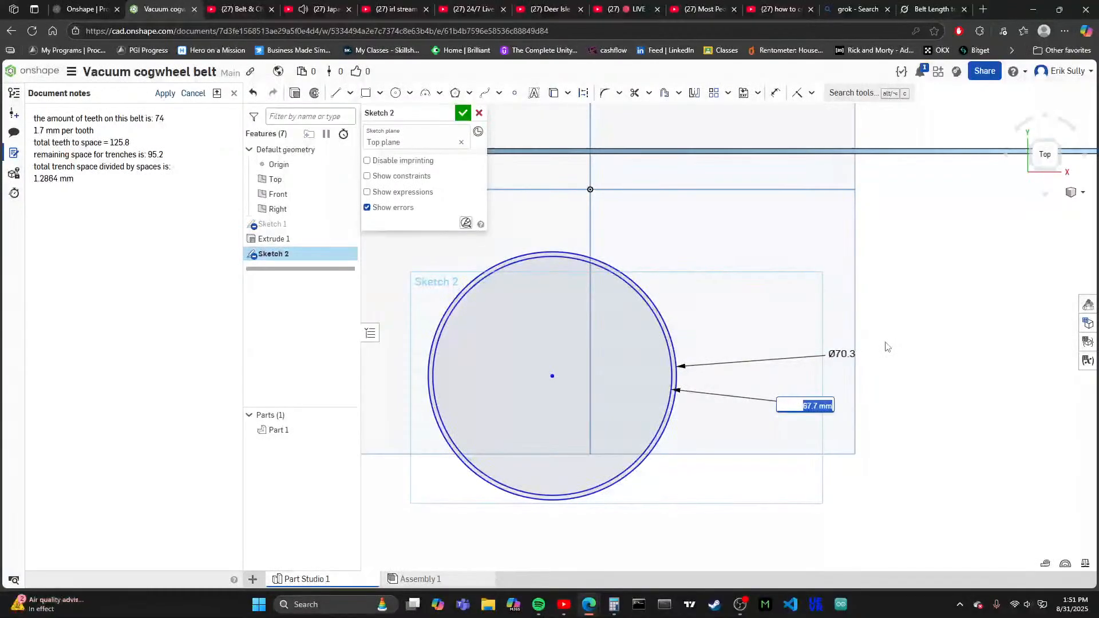
type("65.1")
key("Return")
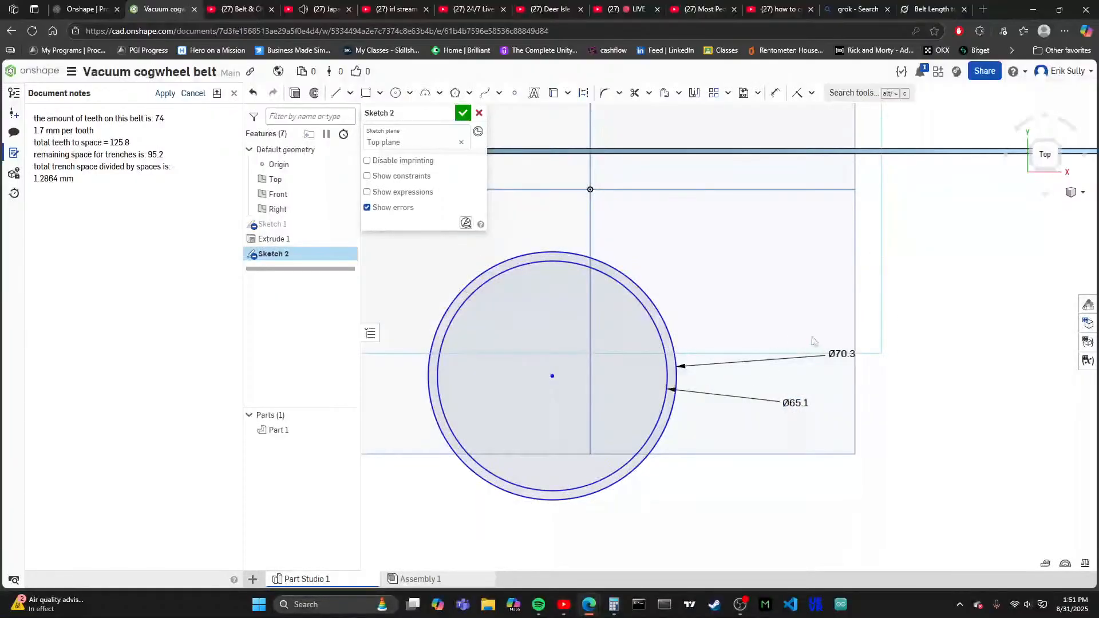
scroll(816, 338, "down", 3)
scroll(664, 252, "up", 5)
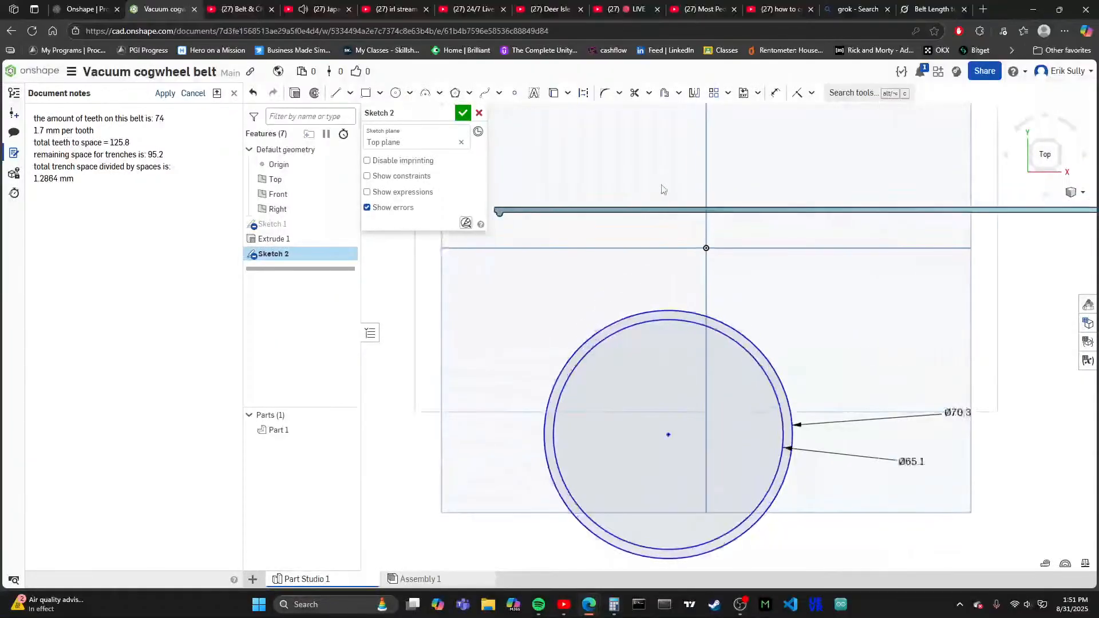
scroll(677, 353, "up", 2)
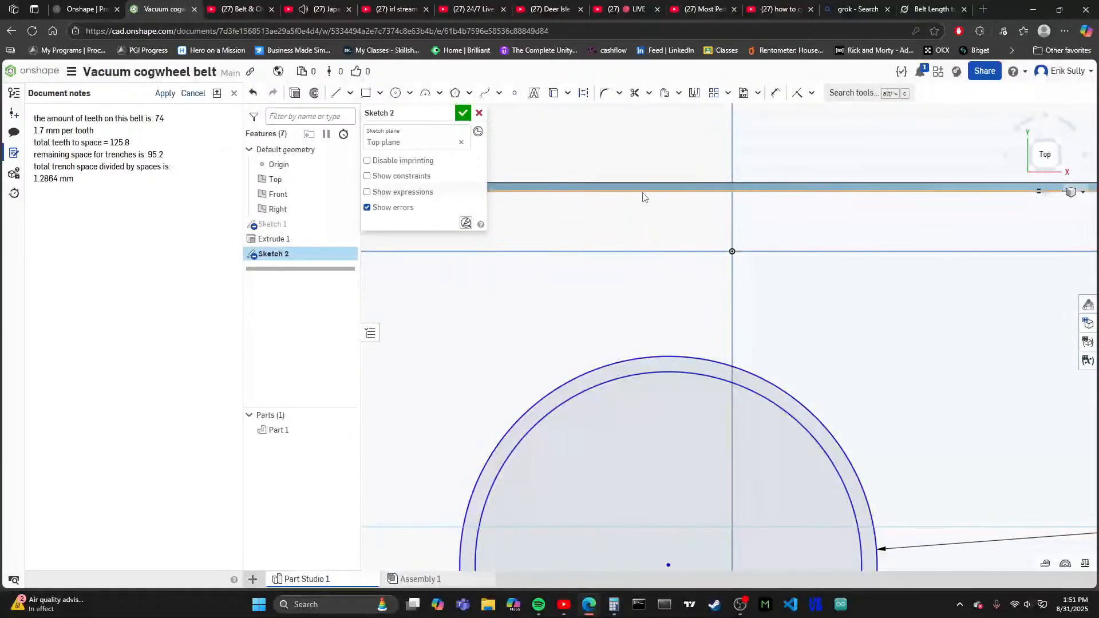
scroll(692, 355, "down", 3)
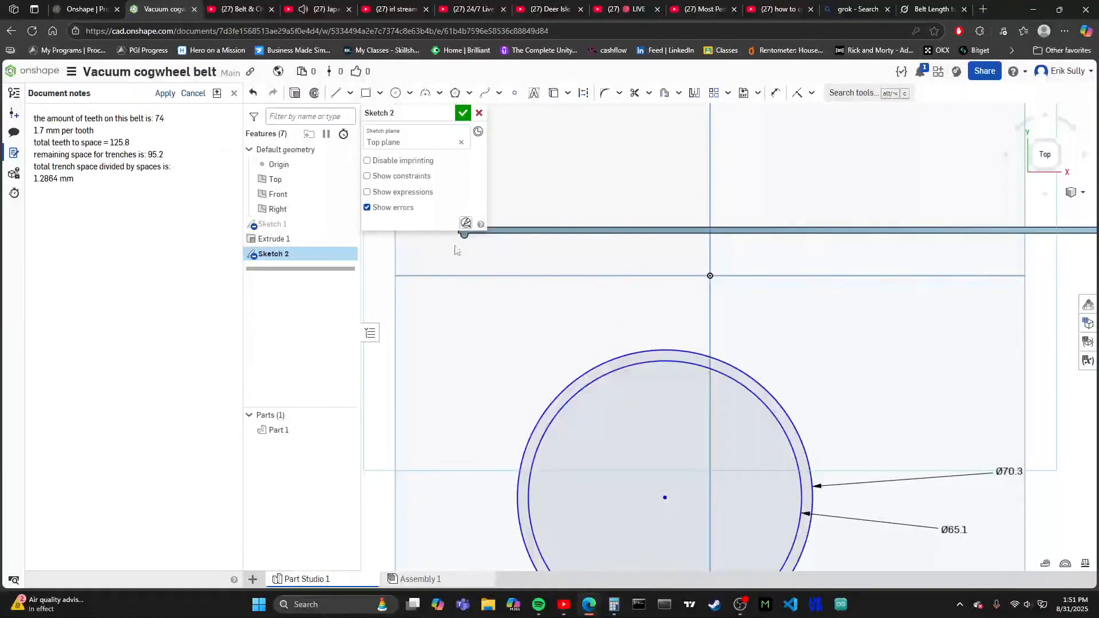
- Draw a third concentric circle about 67.9 mm in diameter between the ring's outer and inner circles
scroll(630, 319, "down", 2)
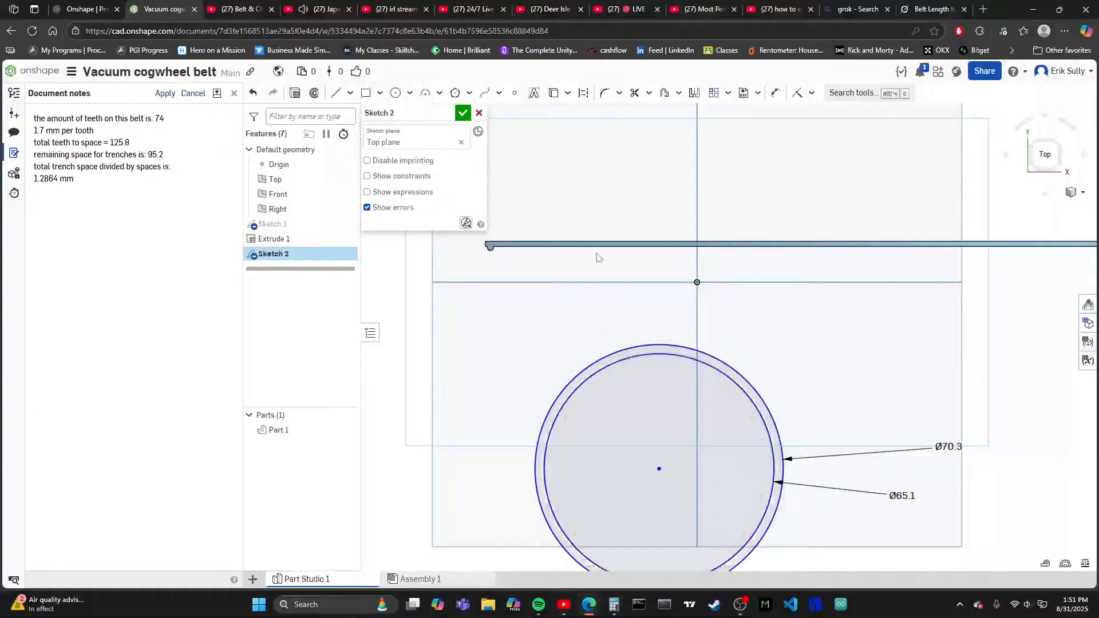
scroll(630, 319, "down", 3)
scroll(644, 348, "up", 2)
scroll(616, 285, "up", 2)
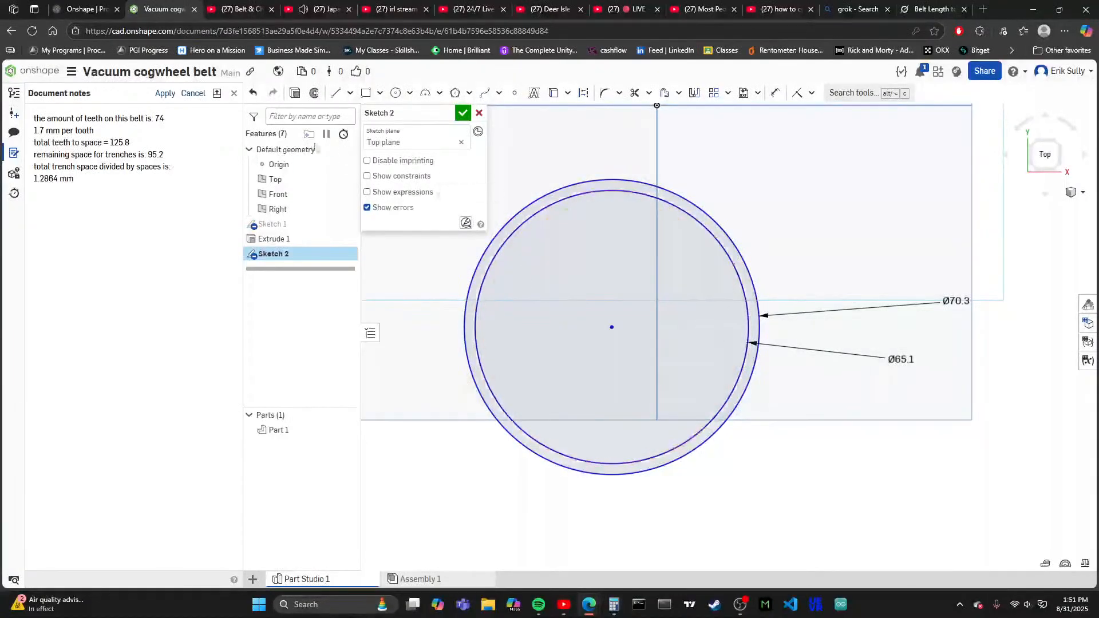
left_click(398, 93)
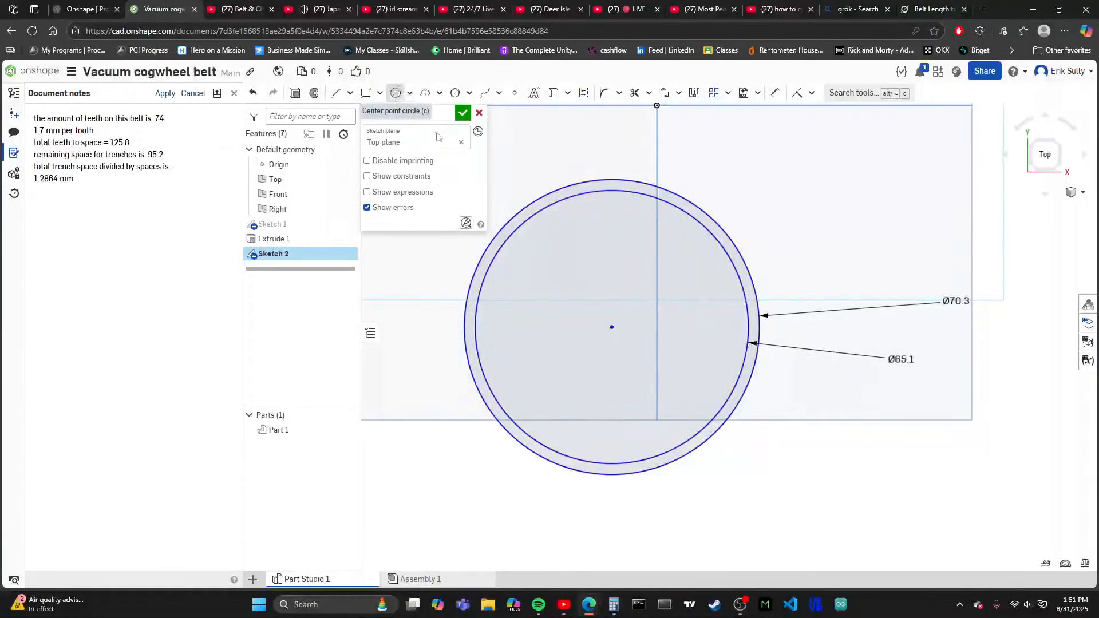
left_click(612, 327)
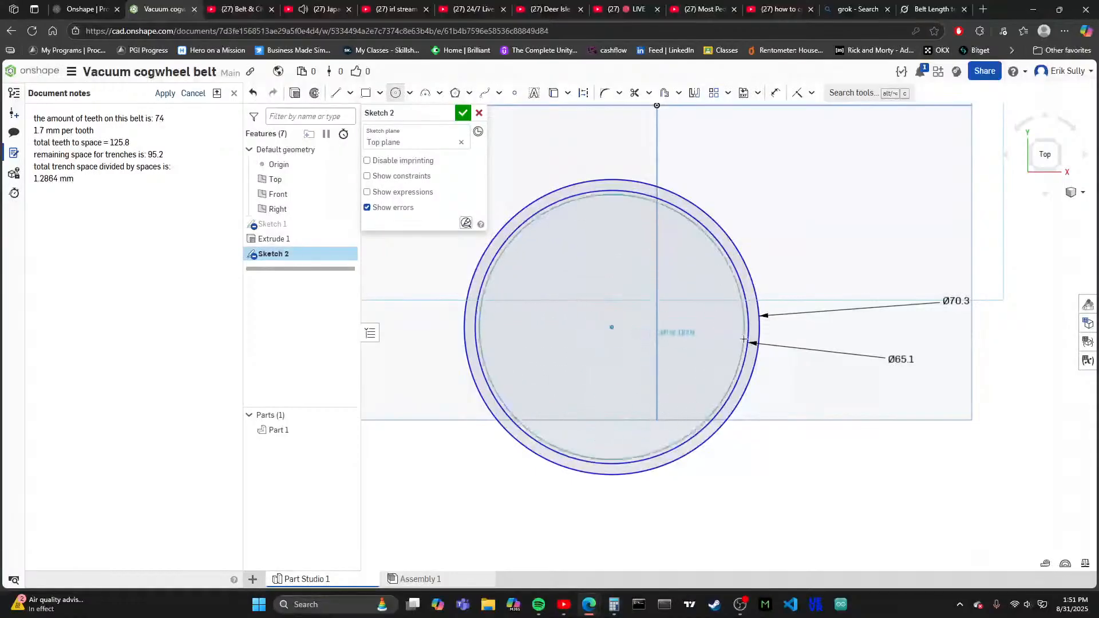
scroll(629, 366, "down", 5)
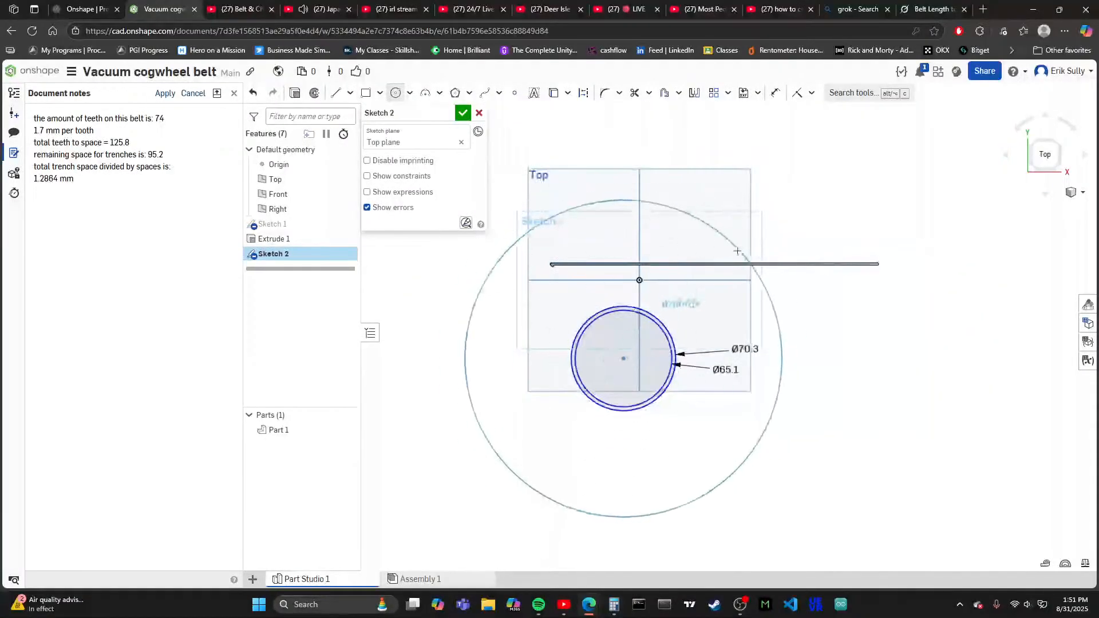
scroll(667, 342, "up", 2)
scroll(667, 342, "up", 3)
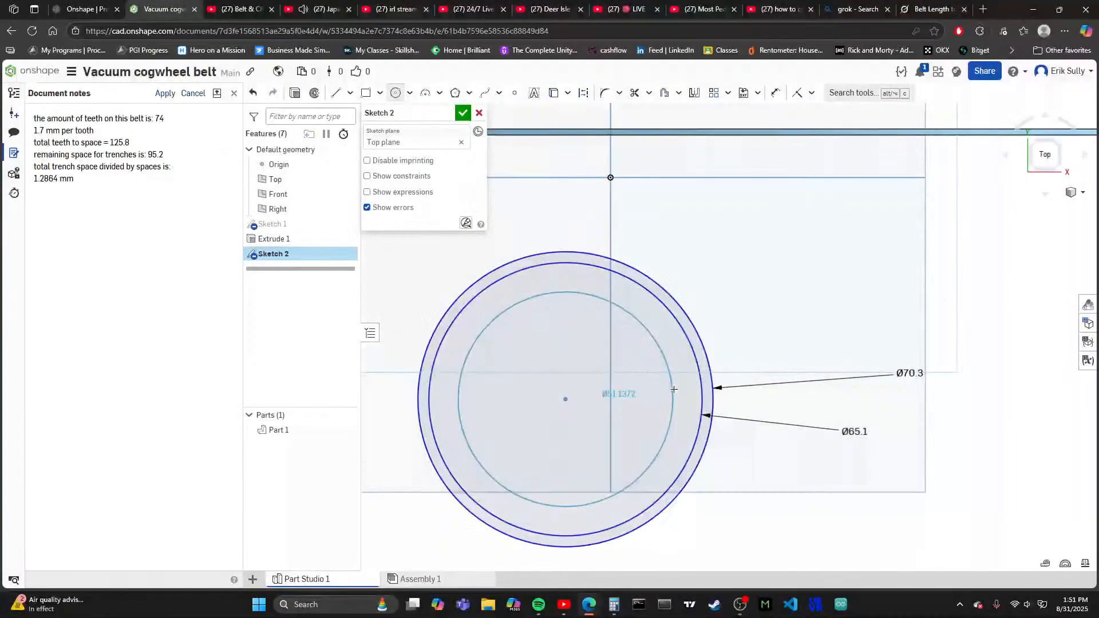
left_click(706, 376)
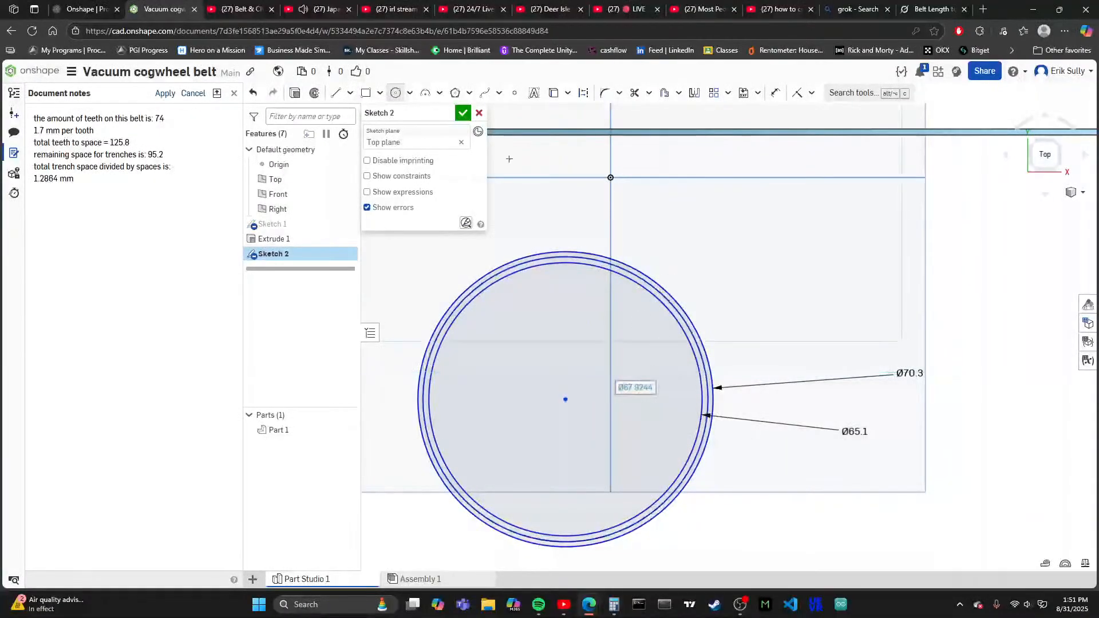
- Dimension the middle circle's diameter, keeping its drawn size, and close Sketch 2
left_click(775, 93)
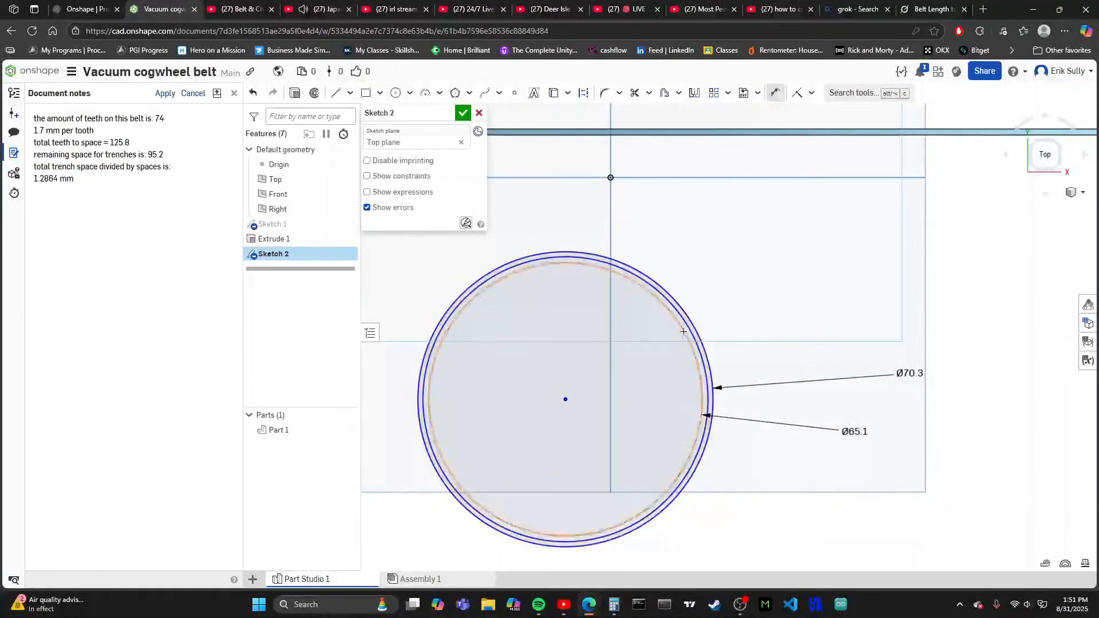
left_click(704, 366)
left_click(779, 307)
scroll(686, 255, "down", 2)
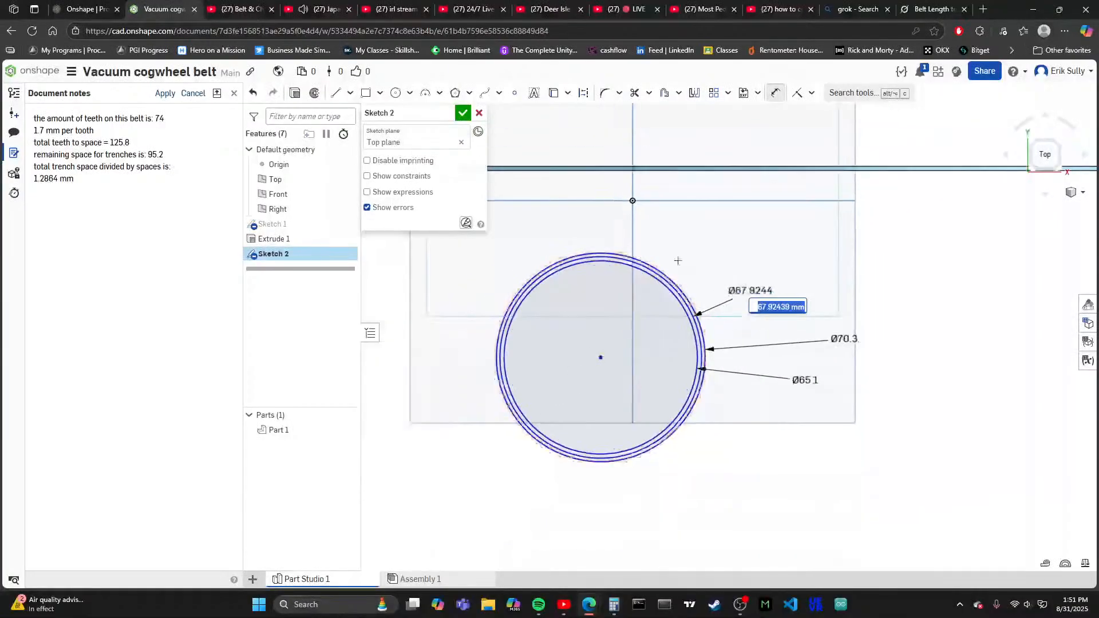
key("Return")
left_click(463, 113)
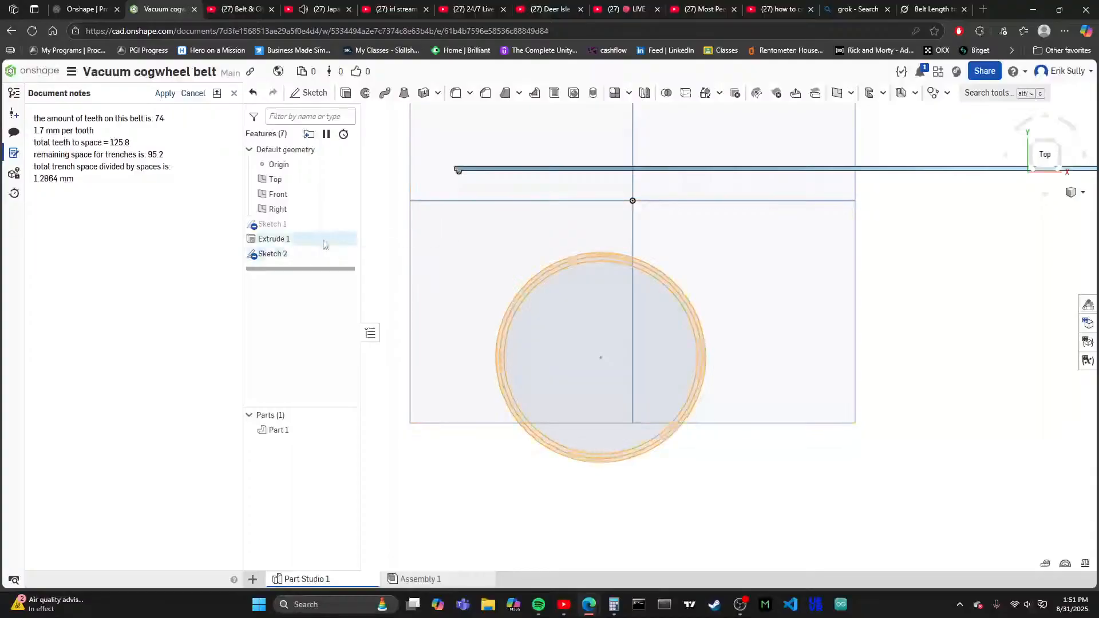
- Open Sketch 1 to check the tooth's height dimensions, and close it without changes
double_click(270, 224)
scroll(687, 262, "up", 10)
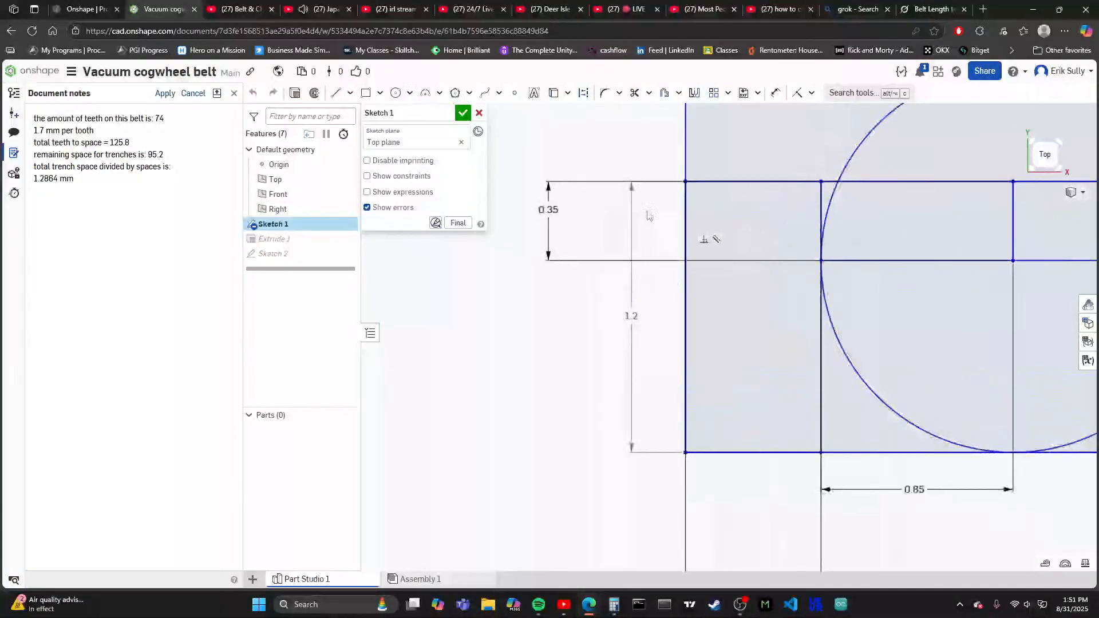
scroll(647, 216, "down", 8)
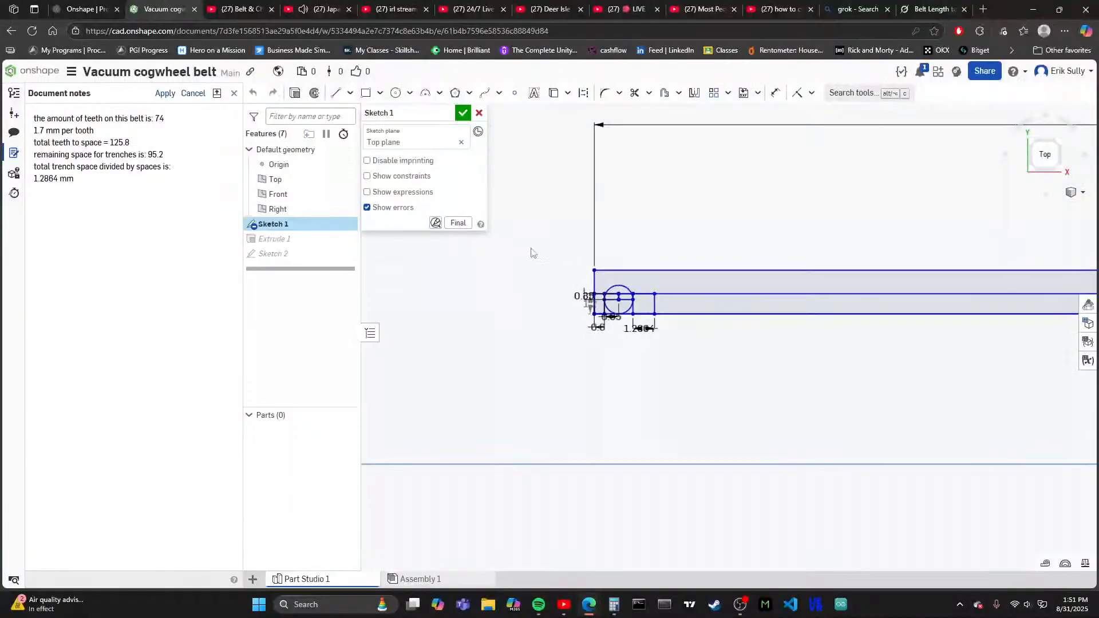
left_click(463, 112)
scroll(461, 303, "down", 3)
scroll(546, 230, "down", 3)
scroll(618, 412, "up", 3)
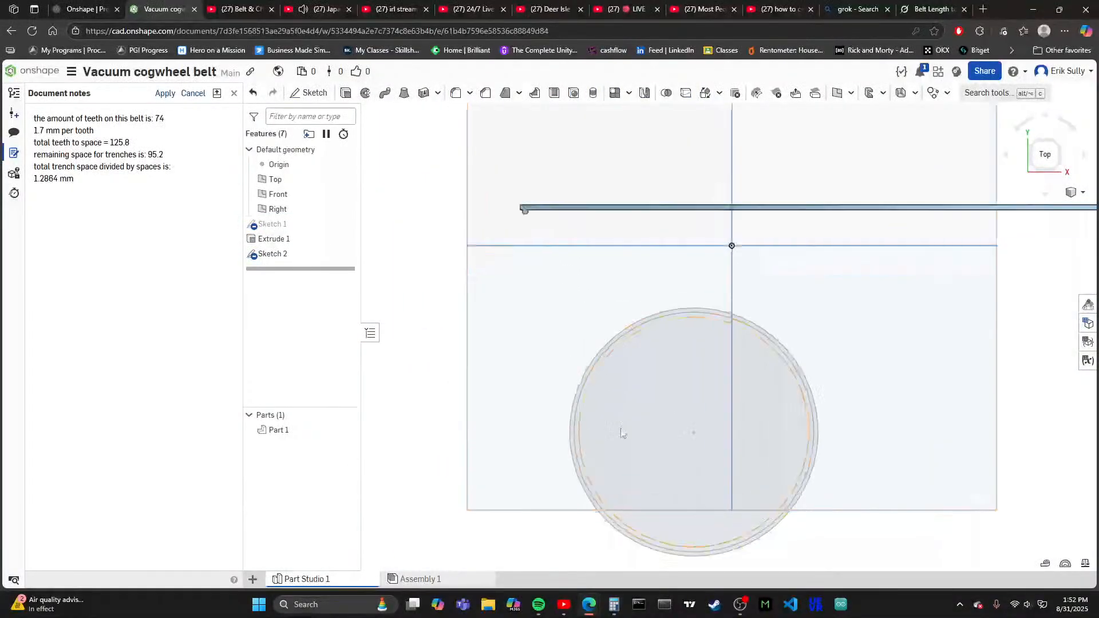
- Reopen Sketch 2 and set the middle circle's diameter to 67.5 mm
double_click(316, 256)
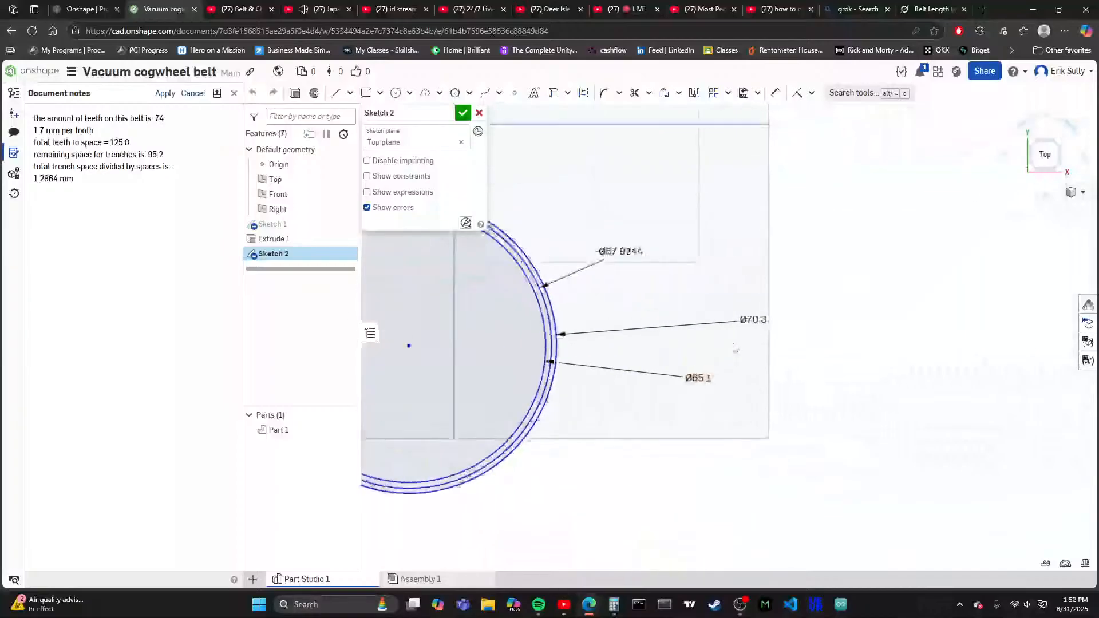
double_click(621, 250)
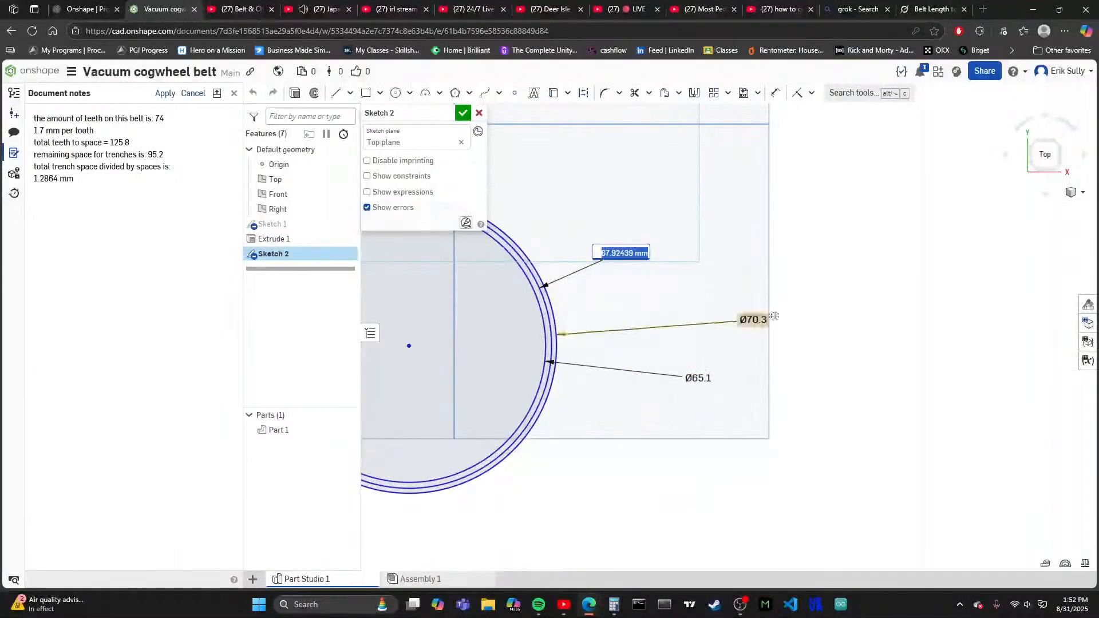
scroll(736, 321, "down", 2)
scroll(595, 297, "up", 4)
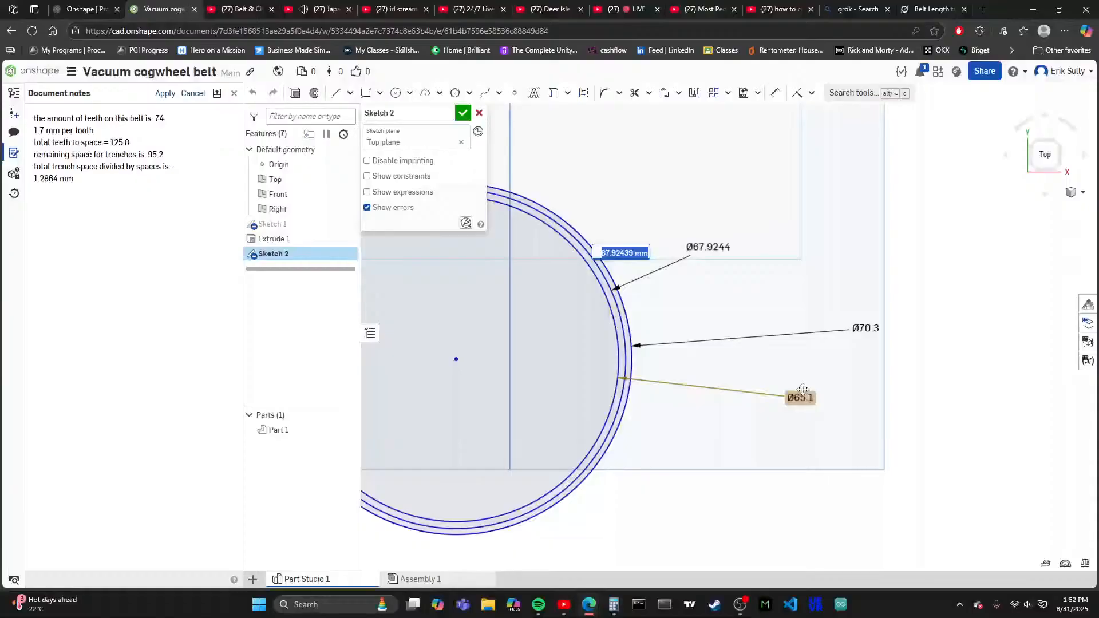
type("67.5")
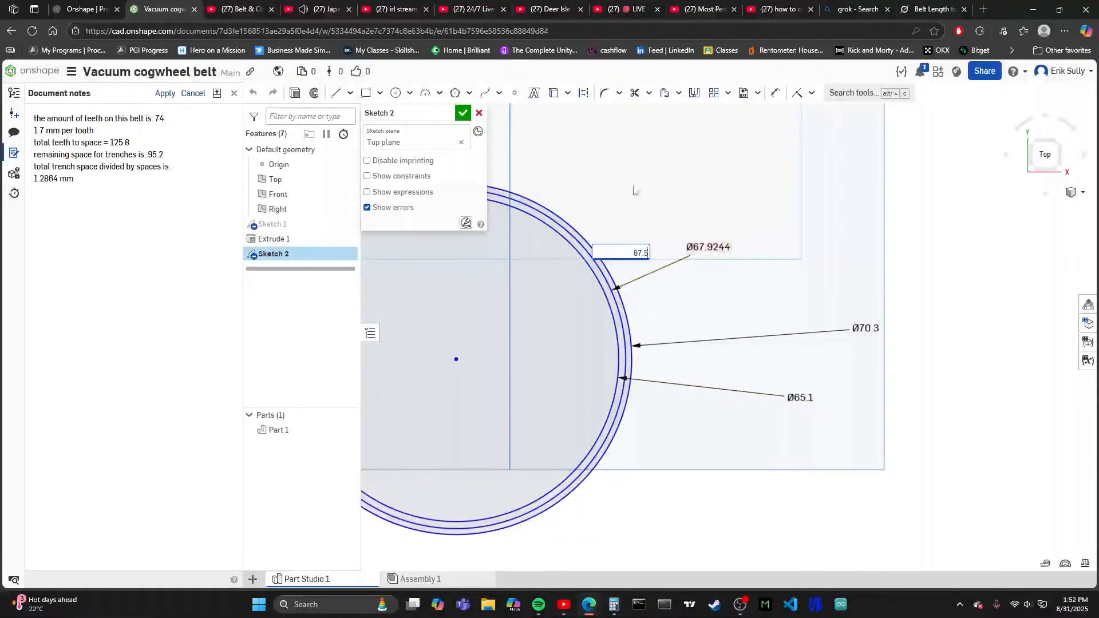
key("Return")
scroll(634, 273, "up", 8)
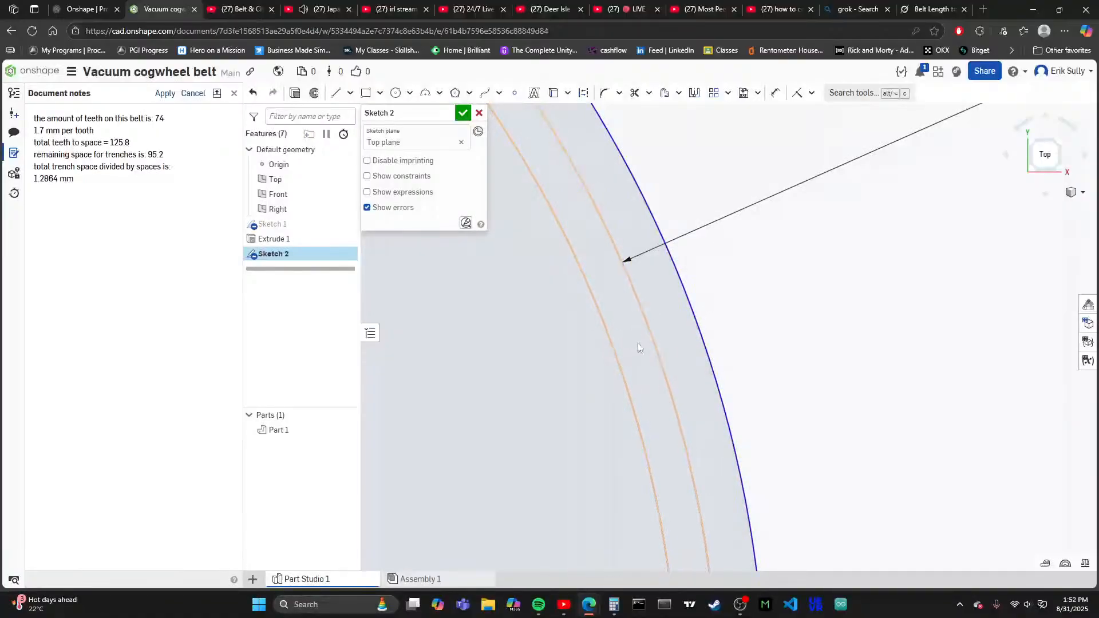
scroll(651, 336, "down", 10)
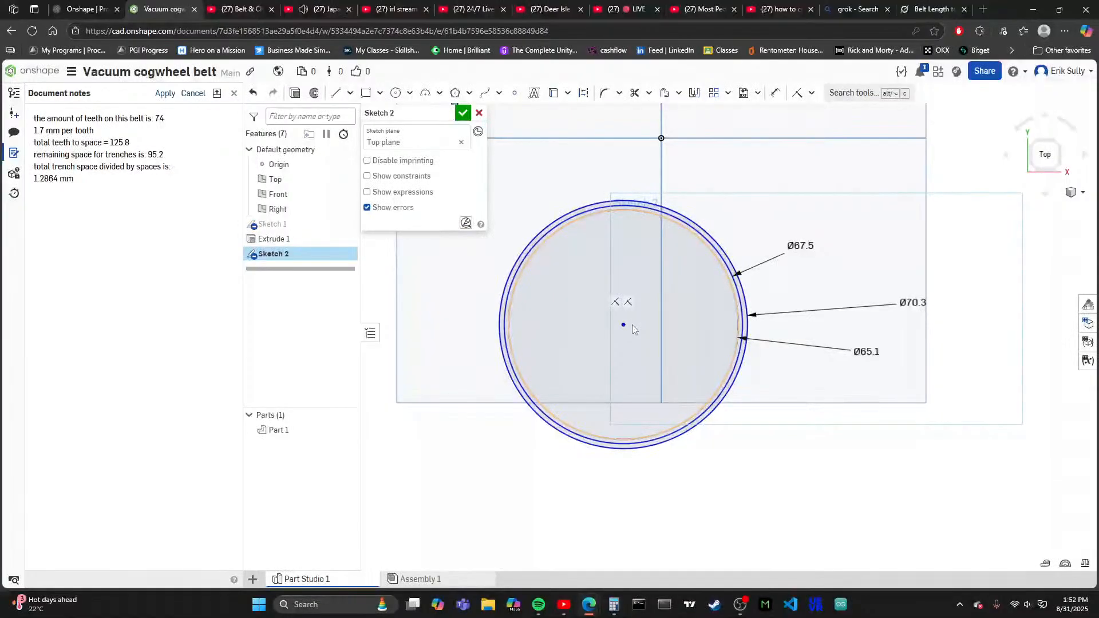
- Start a circumscribed polygon at the circles' common centre, sized about 66.4 mm in diameter between the two inner circles
left_click(455, 93)
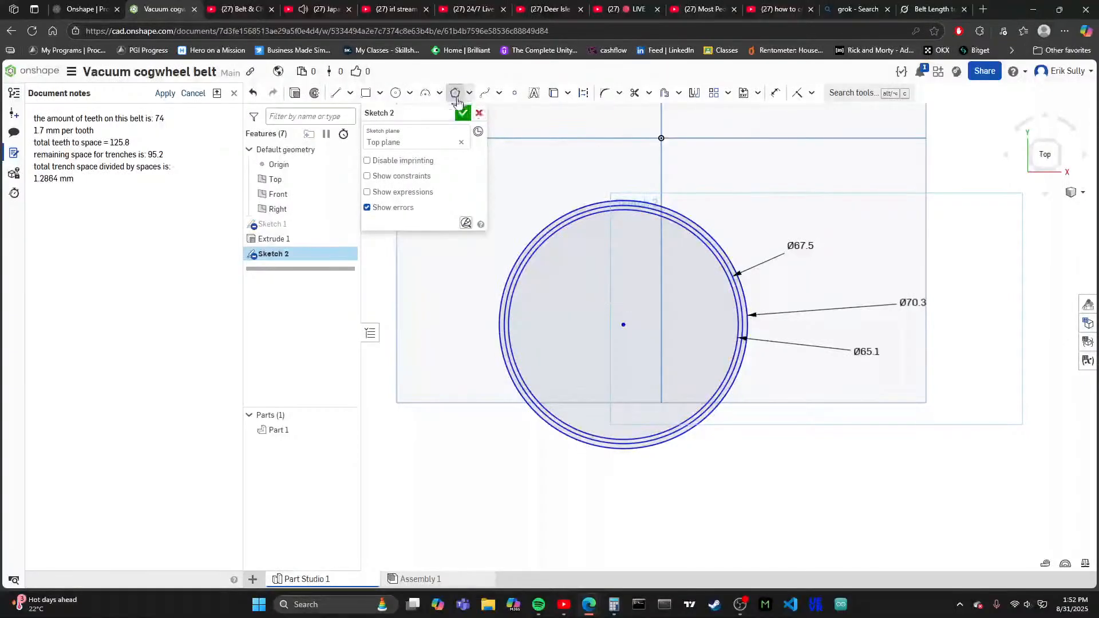
left_click(623, 326)
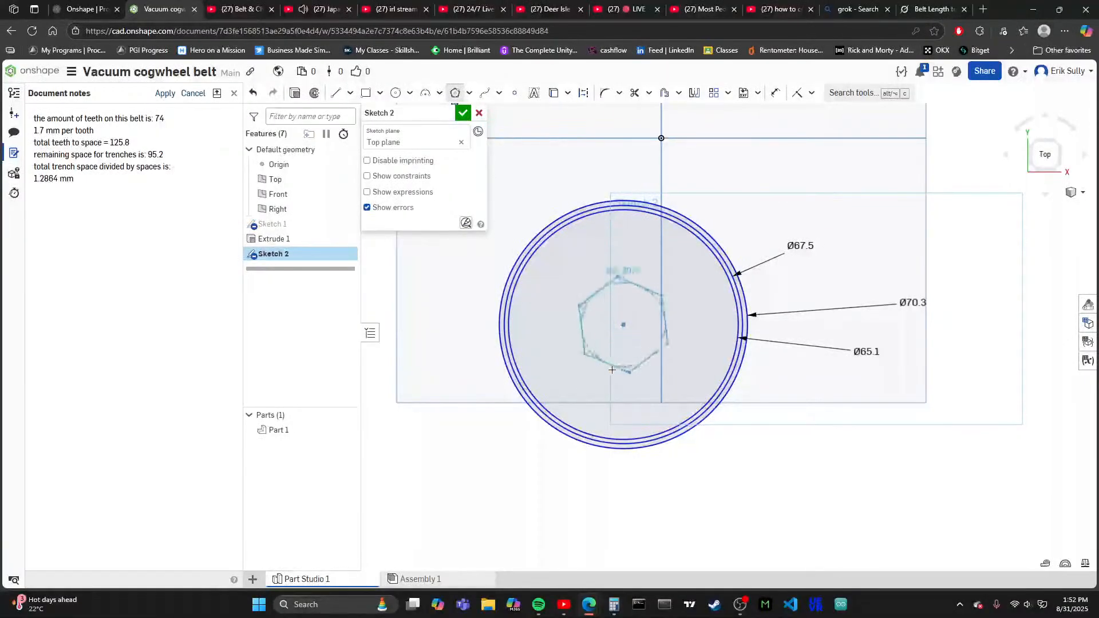
scroll(677, 418, "up", 2)
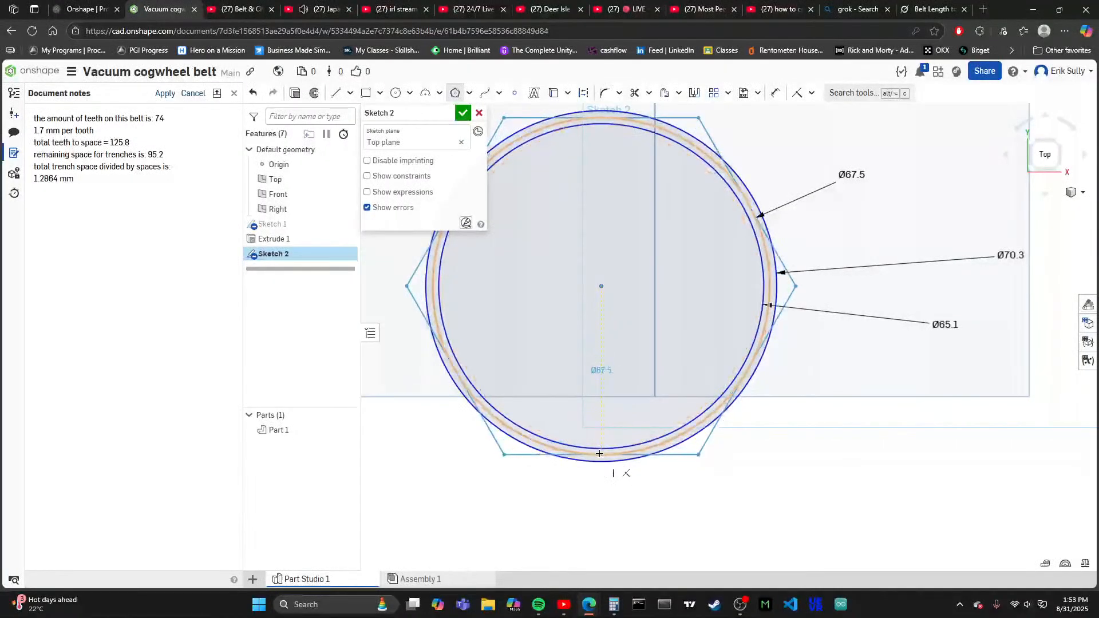
scroll(600, 452, "up", 3)
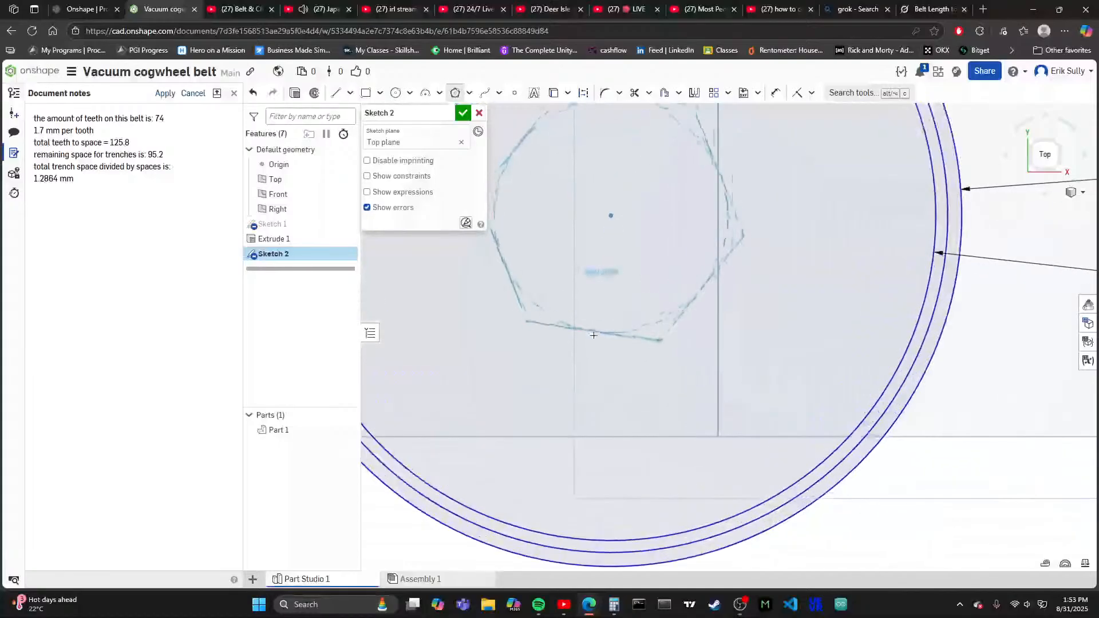
scroll(598, 423, "down", 4)
scroll(592, 394, "up", 5)
scroll(592, 393, "up", 5)
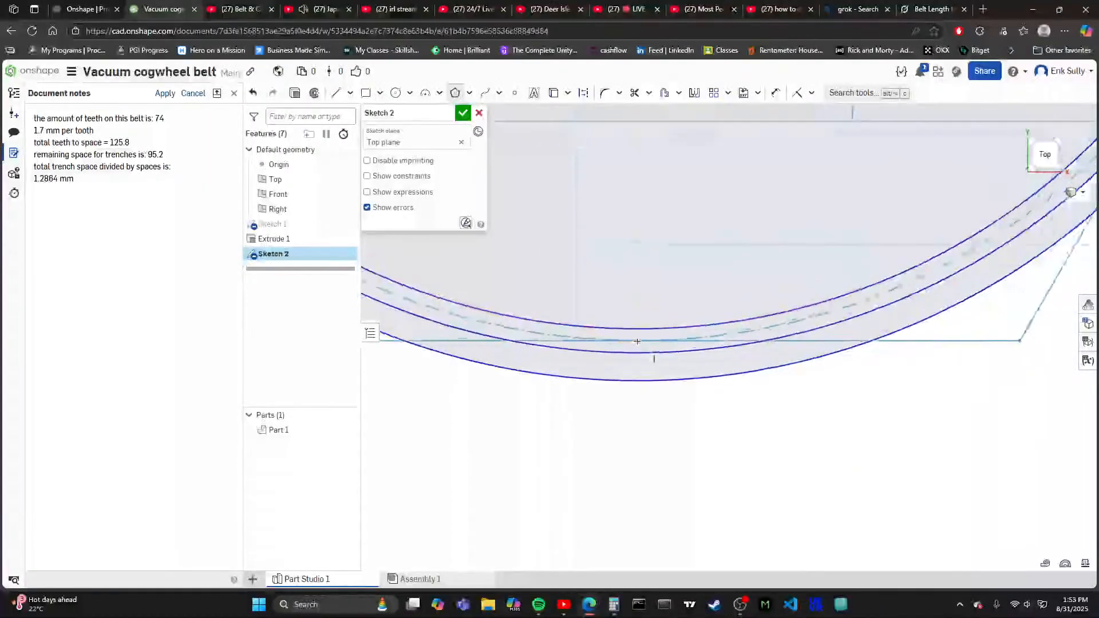
scroll(645, 344, "down", 6)
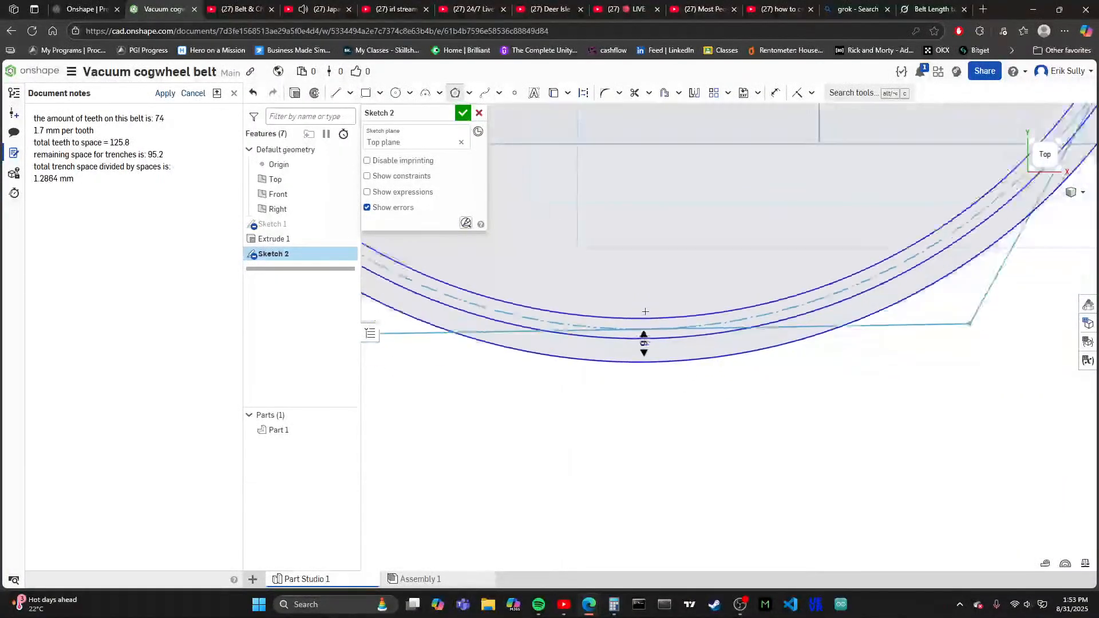
- Finish the polygon around the ring's inside with 15 sides
scroll(641, 341, "up", 2)
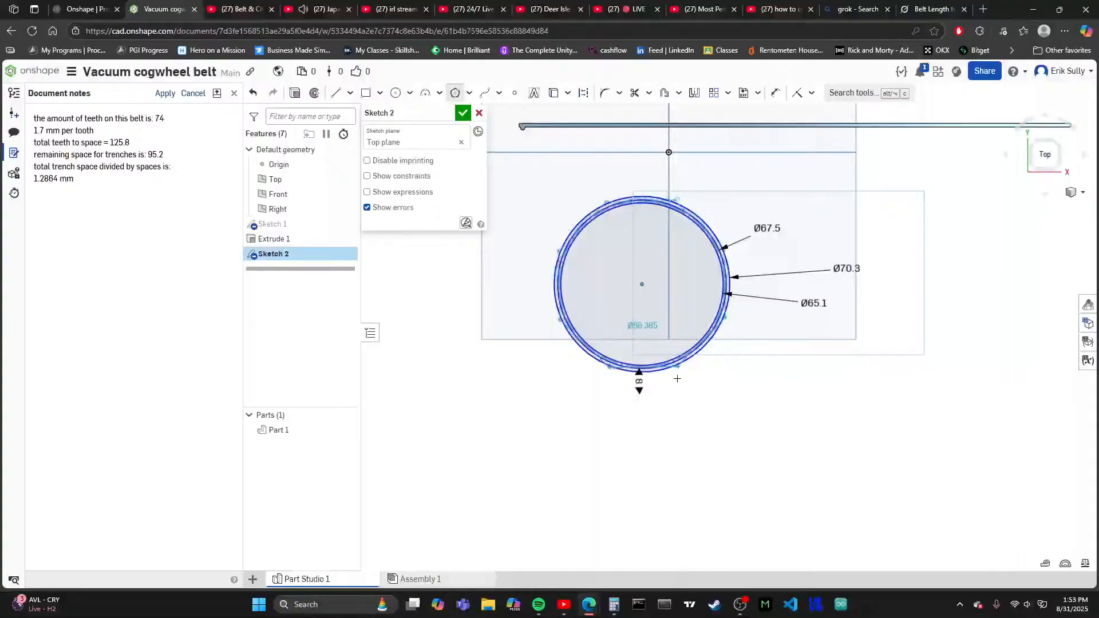
scroll(629, 378, "up", 3)
scroll(630, 372, "down", 2)
scroll(625, 314, "up", 3)
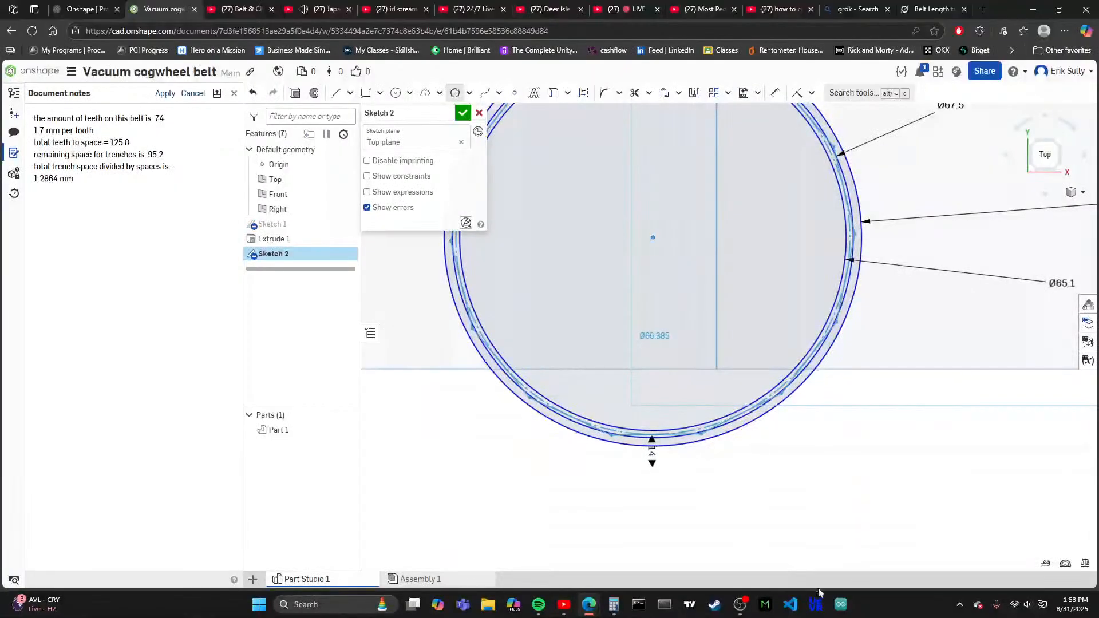
scroll(787, 557, "down", 2)
scroll(787, 557, "up", 3)
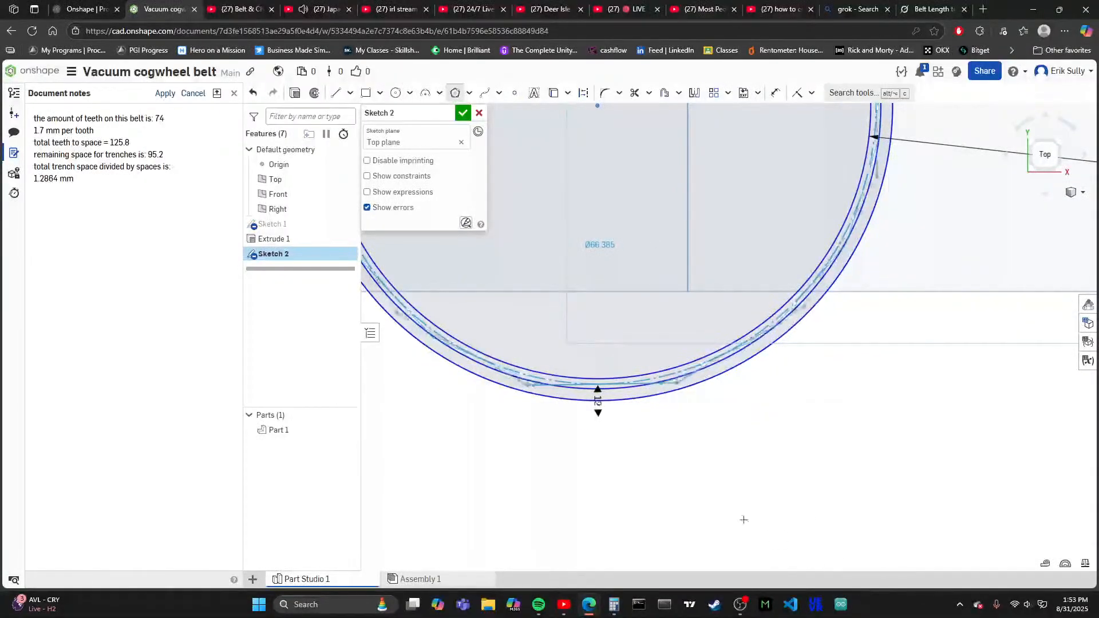
left_click(873, 558)
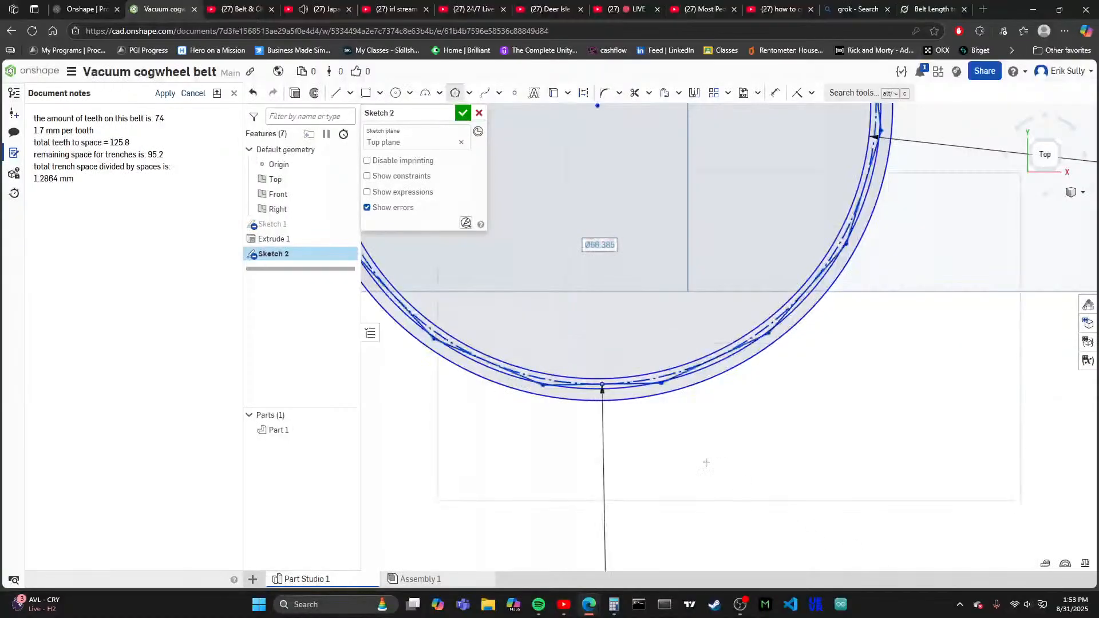
scroll(645, 408, "up", 1)
scroll(645, 408, "up", 3)
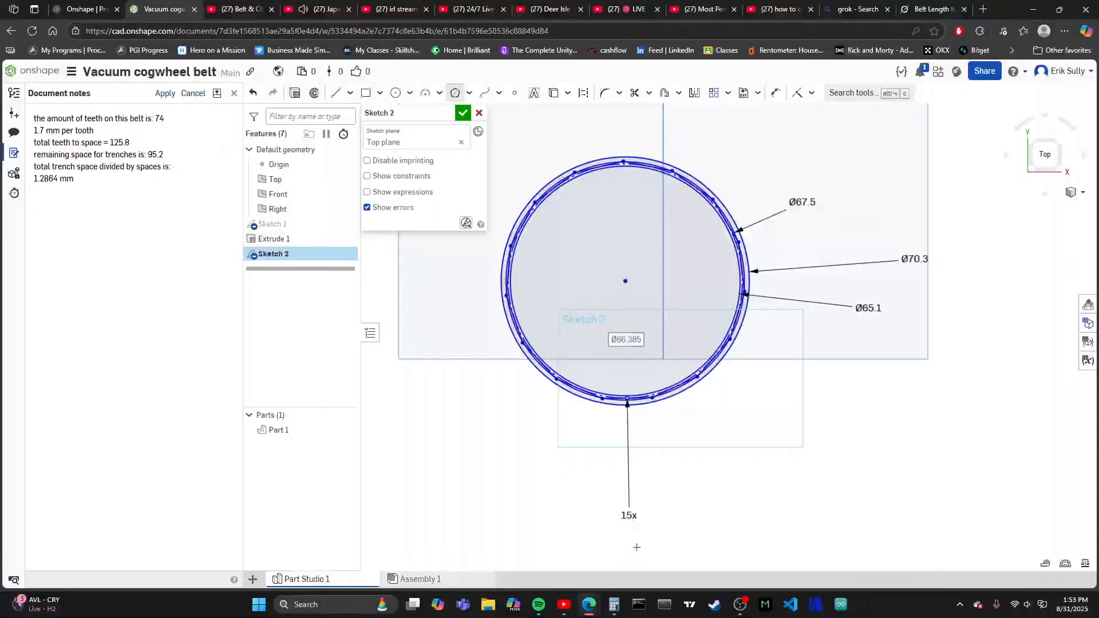
- Set the polygon's number of sides to 74 to match the belt's tooth count
scroll(627, 521, "down", 3)
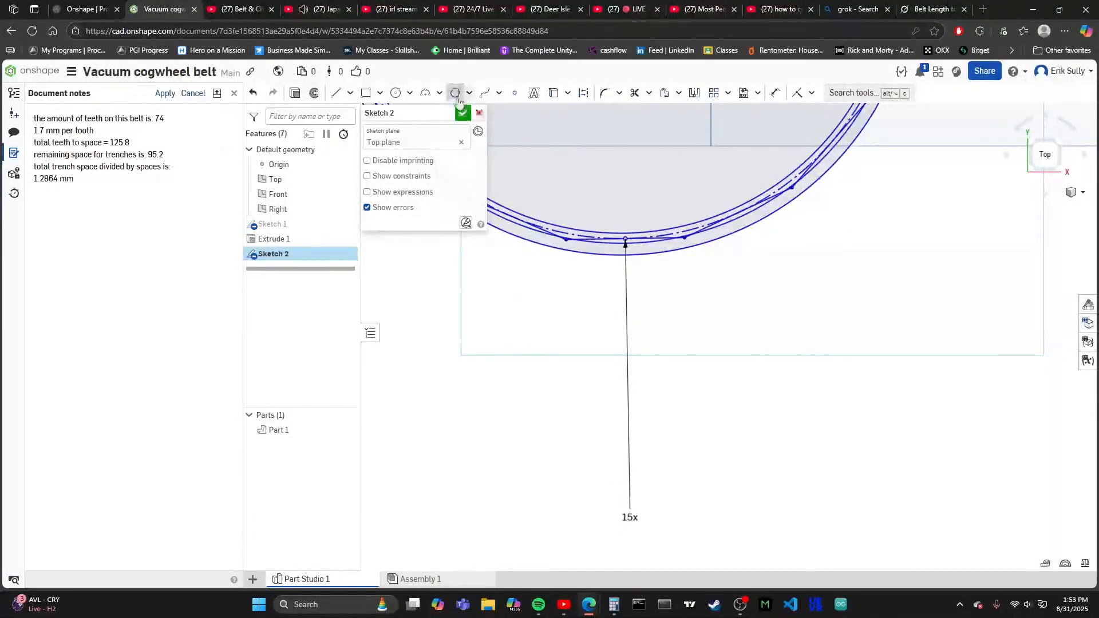
double_click(630, 517)
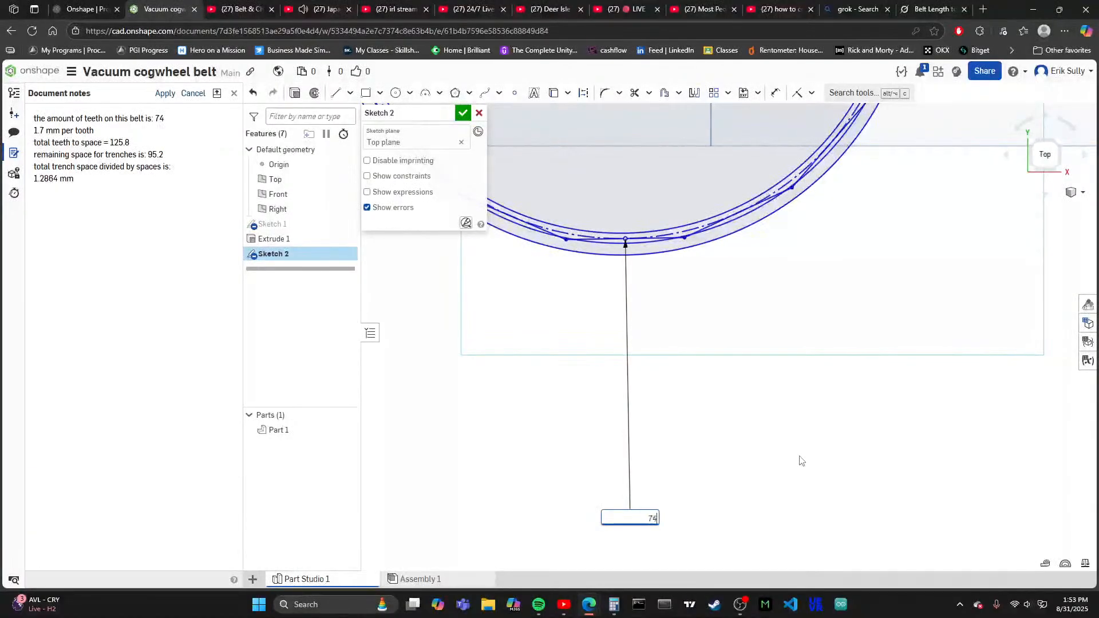
scroll(787, 355, "up", 2)
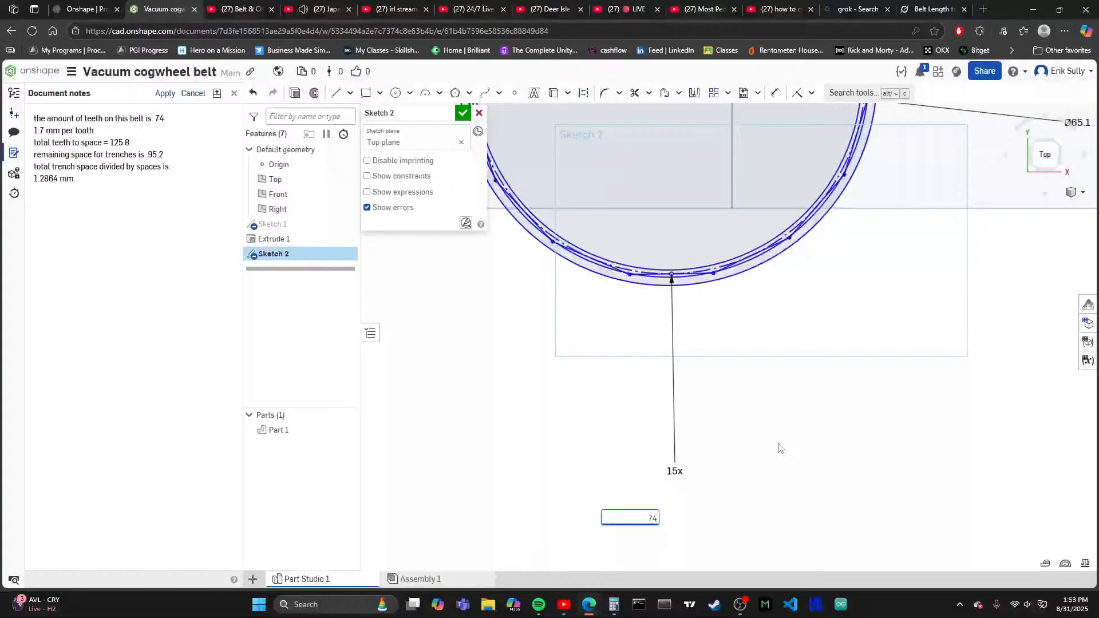
key("Return")
scroll(784, 418, "up", 3)
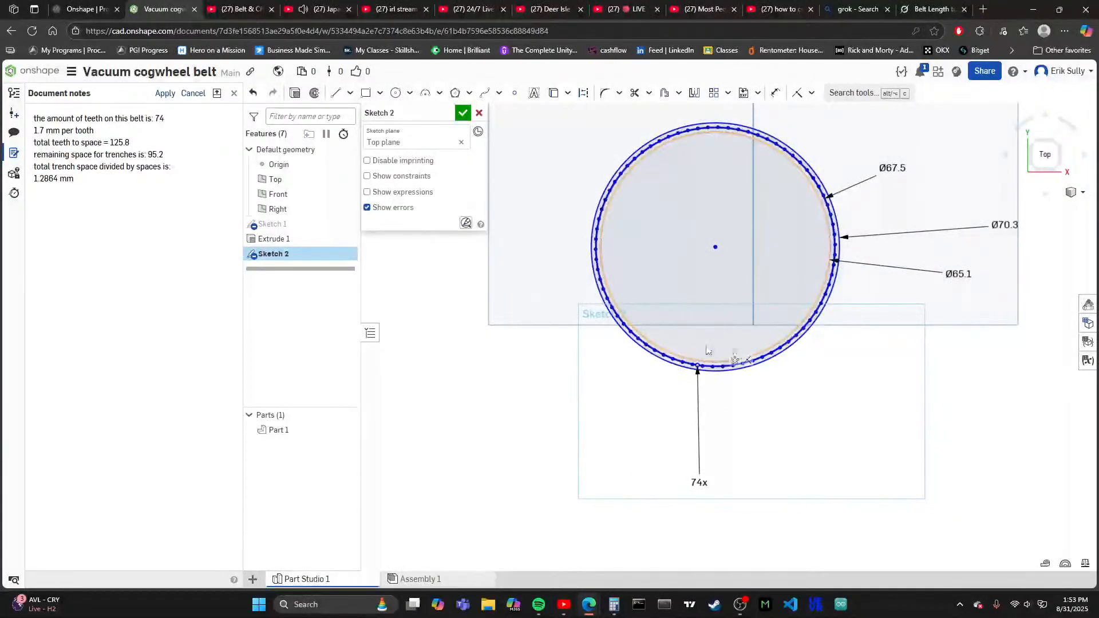
scroll(708, 351, "up", 2)
scroll(715, 357, "down", 8)
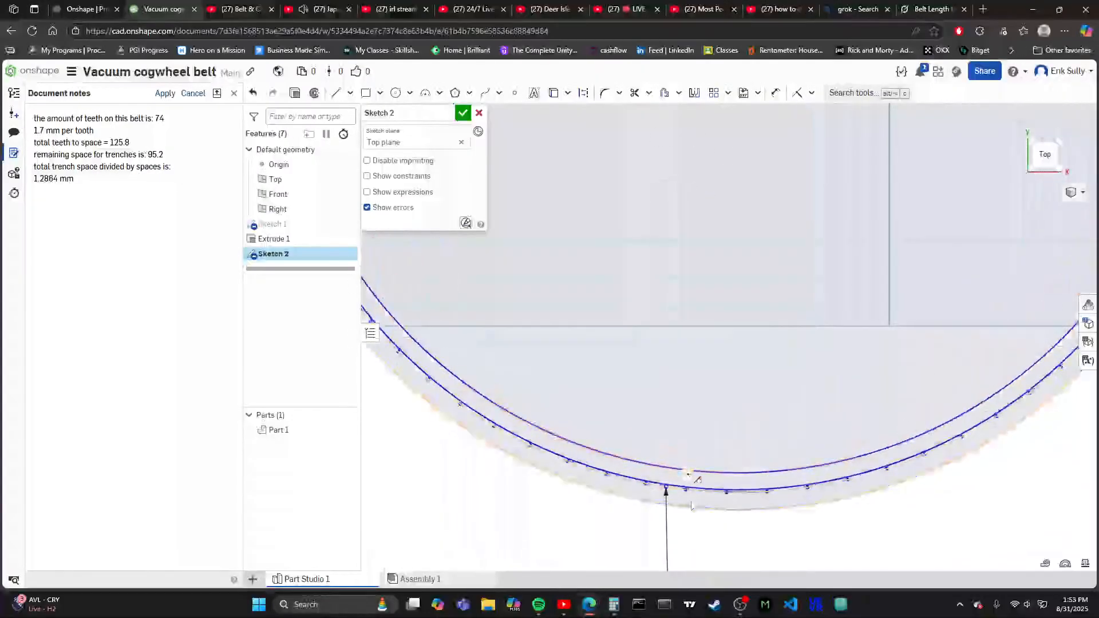
- Examine how the 74-sided polygon sits between the ring's inner and outer circles
scroll(695, 492, "down", 3)
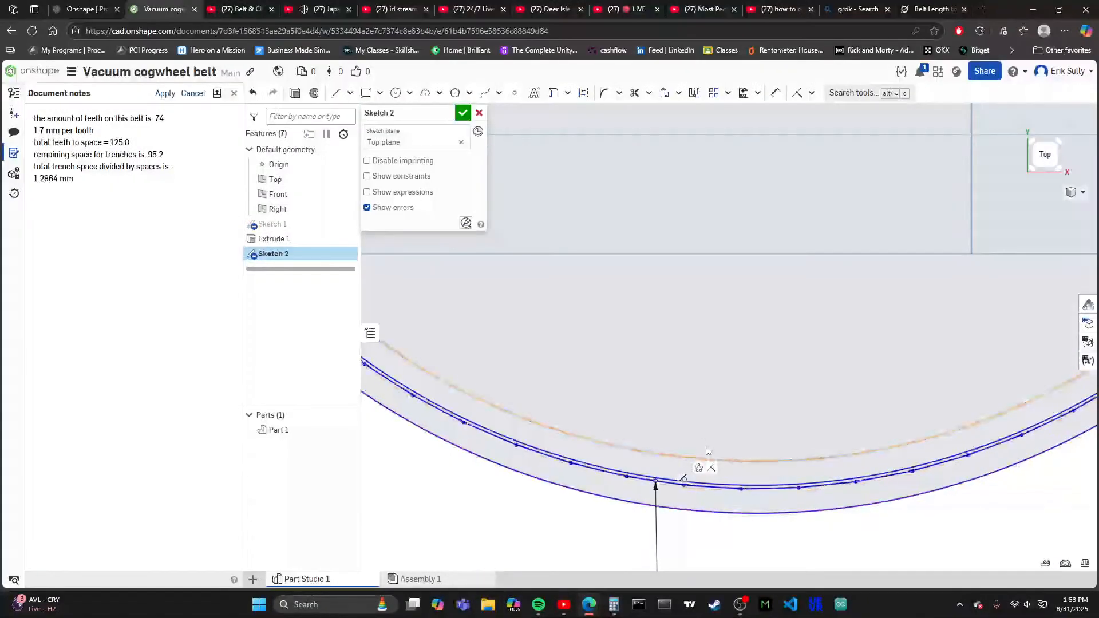
scroll(724, 522, "up", 1)
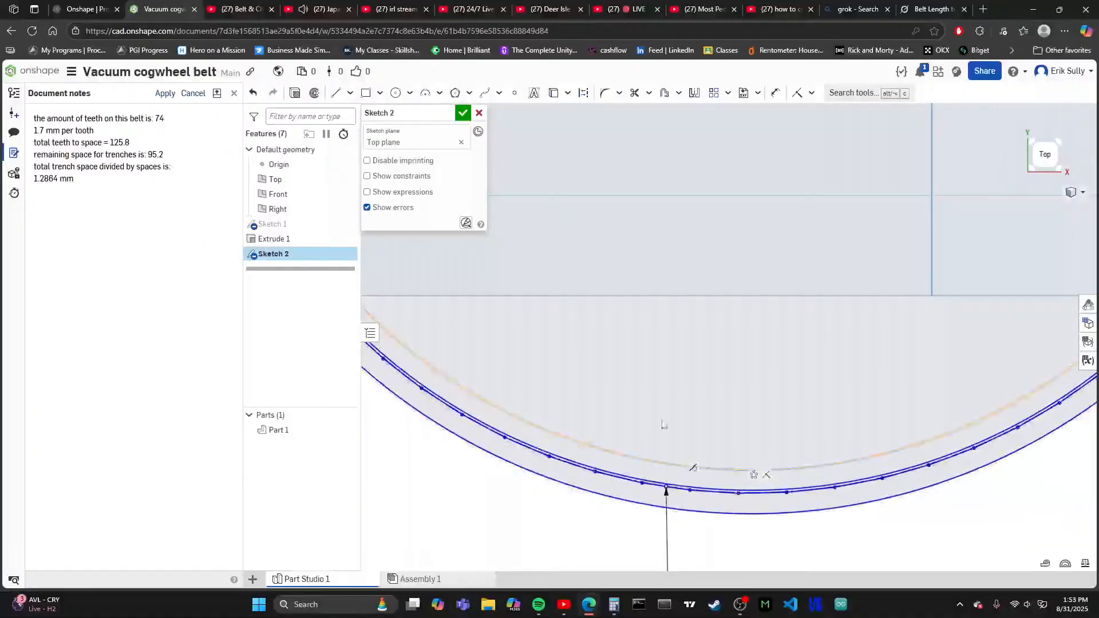
key("f")
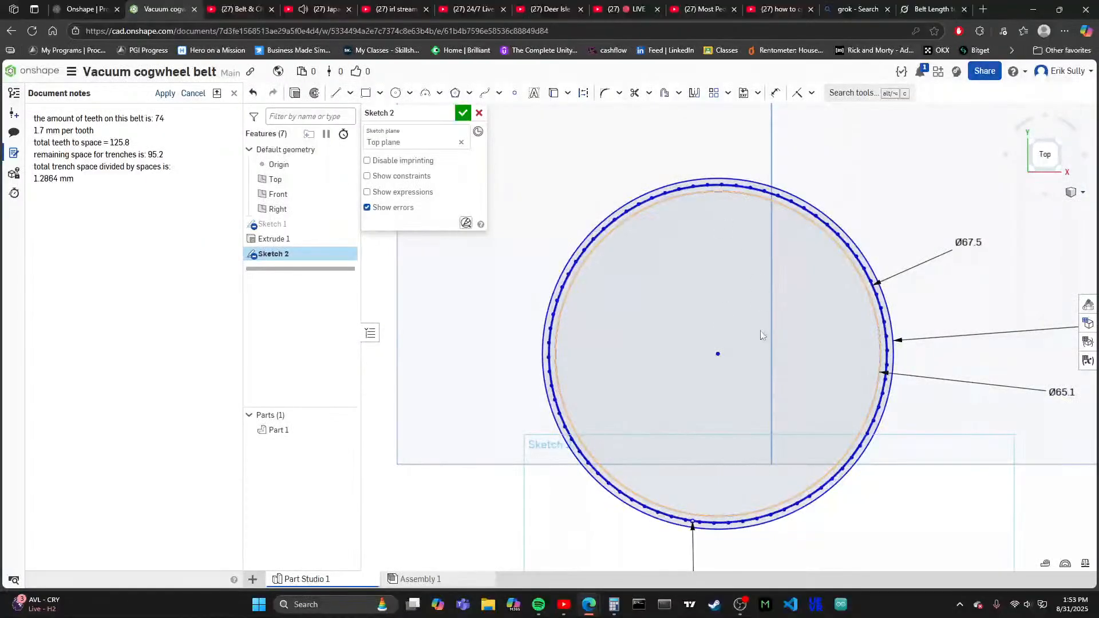
scroll(642, 354, "up", 3)
scroll(716, 432, "down", 3)
scroll(705, 510, "up", 6)
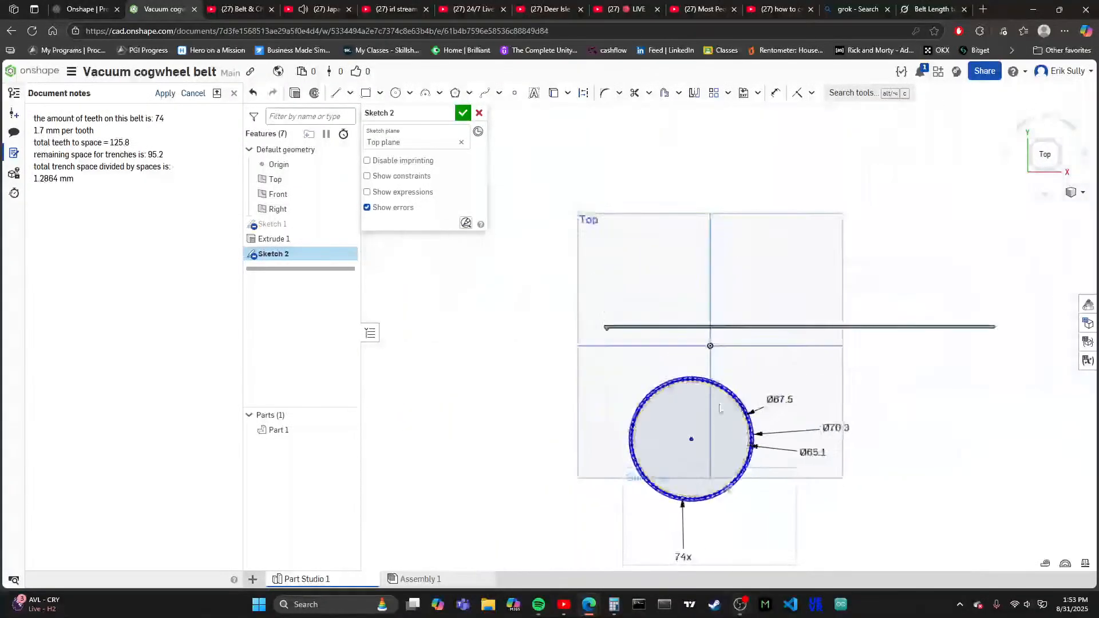
scroll(736, 480, "down", 2)
scroll(672, 458, "up", 1)
scroll(651, 466, "down", 1)
scroll(653, 446, "down", 3)
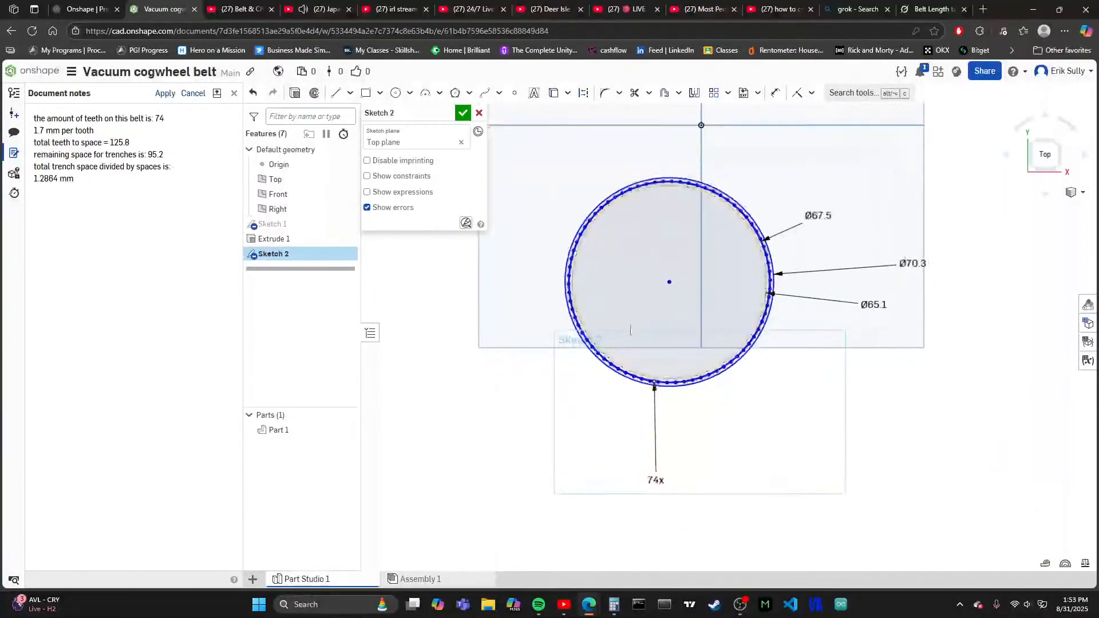
scroll(649, 403, "up", 4)
scroll(670, 286, "down", 4)
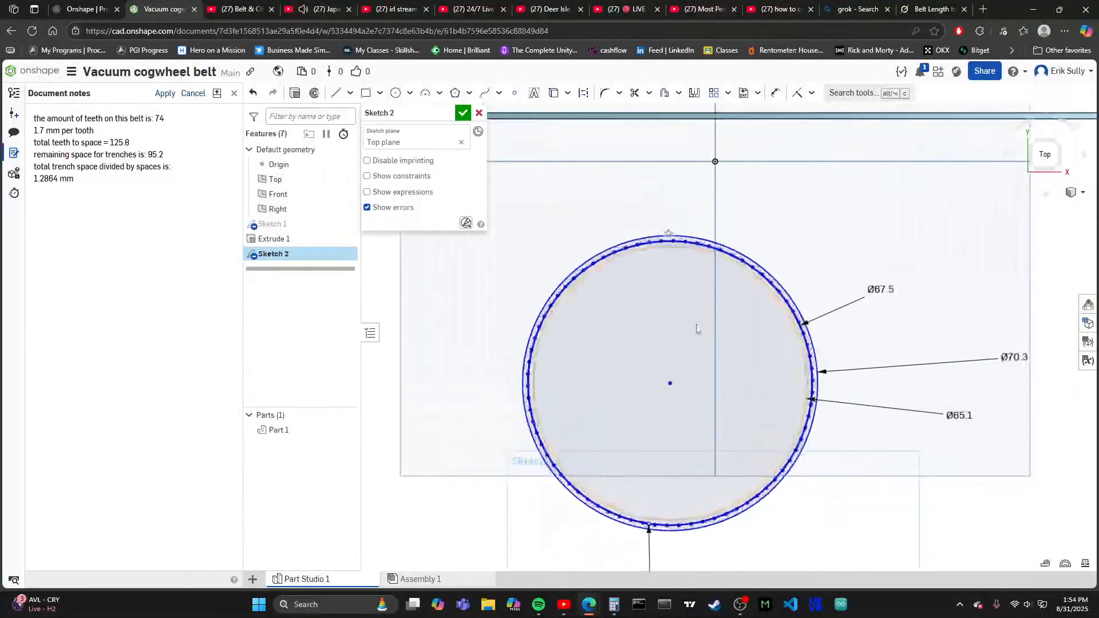
scroll(684, 395, "down", 2)
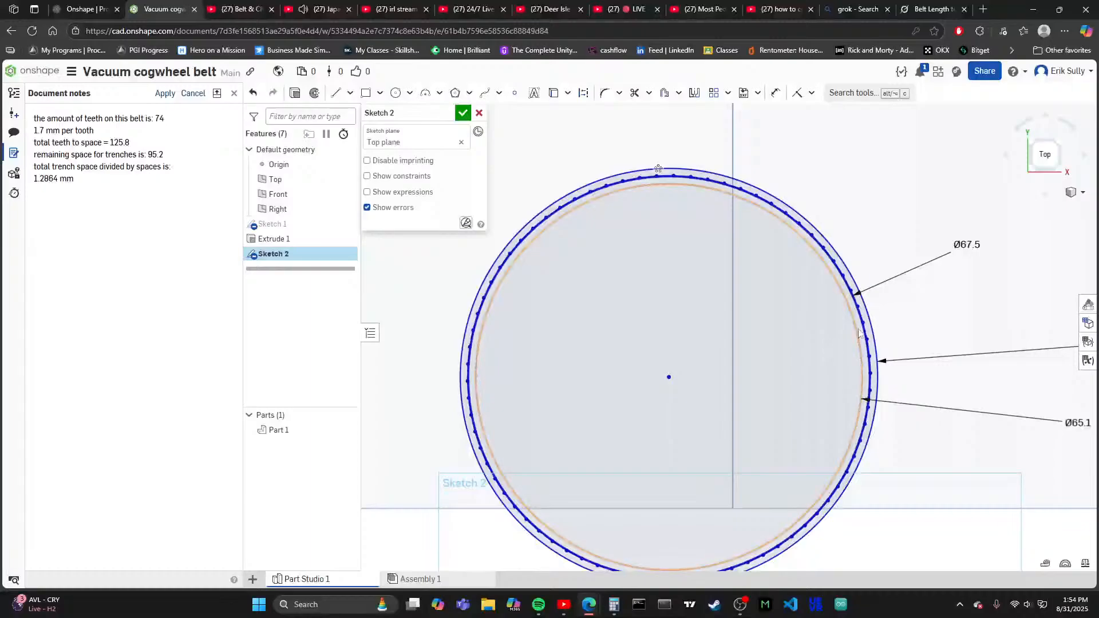
scroll(658, 367, "up", 3)
scroll(676, 379, "down", 1)
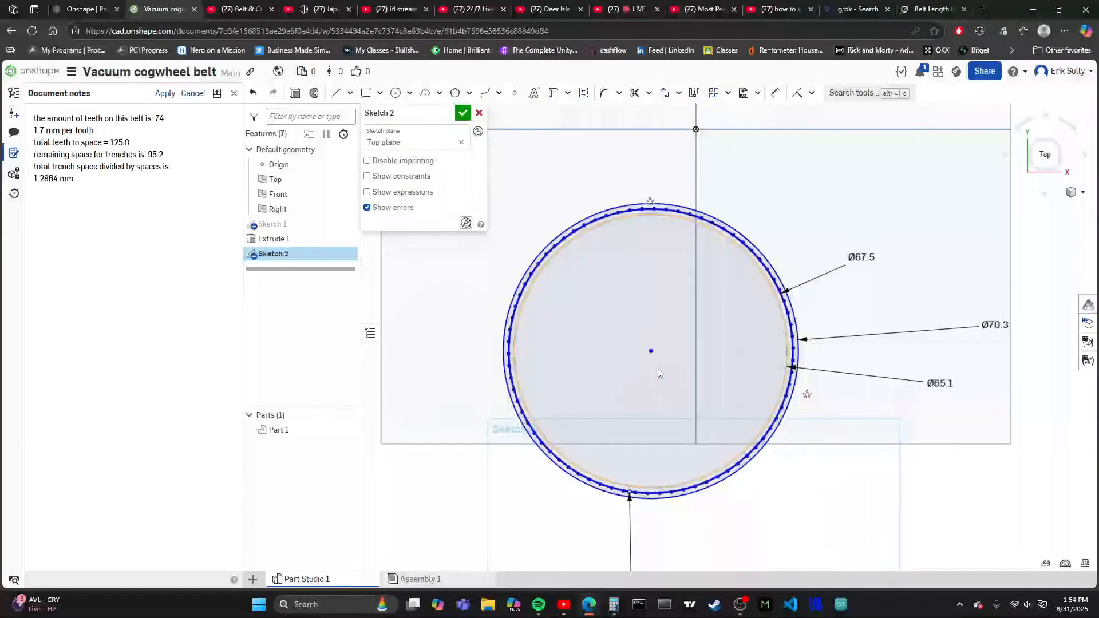
left_click(776, 93)
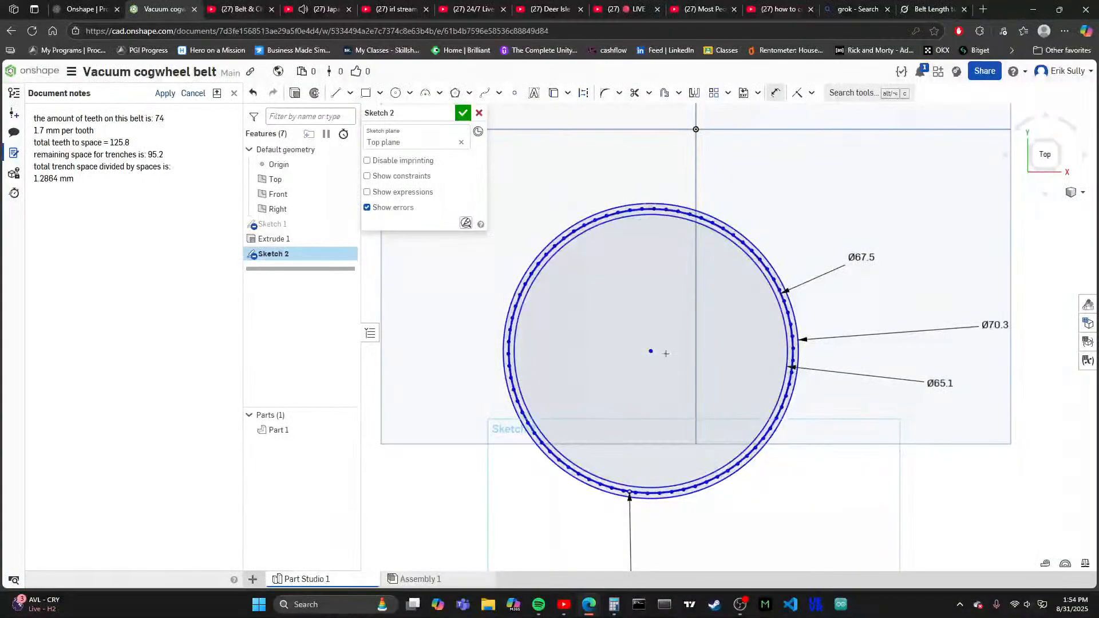
left_click(653, 351)
scroll(568, 499, "up", 1)
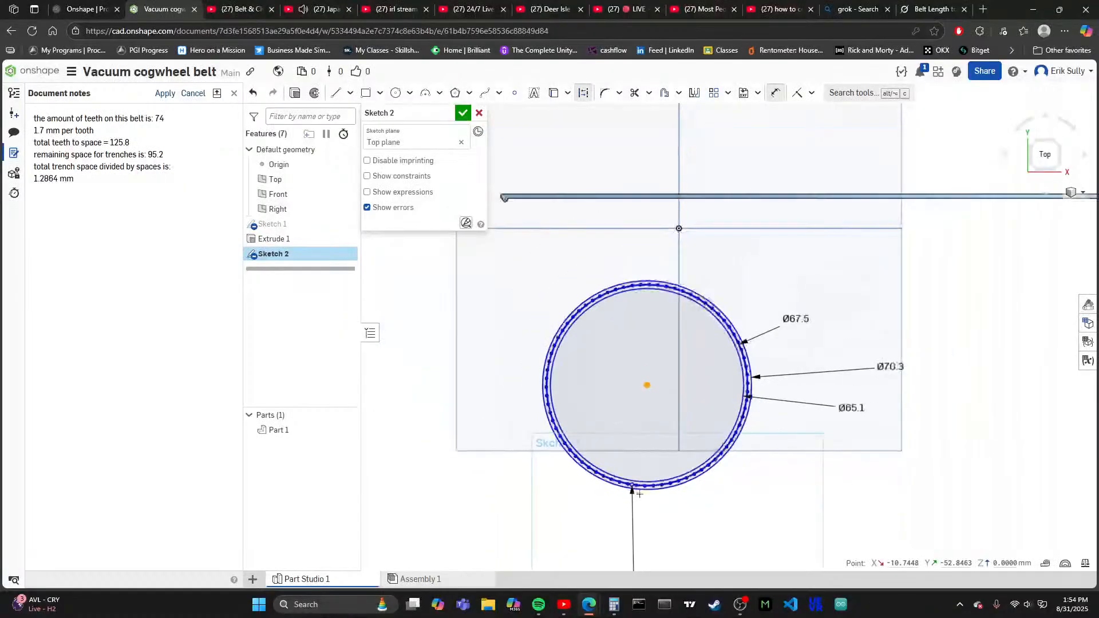
scroll(675, 458, "down", 8)
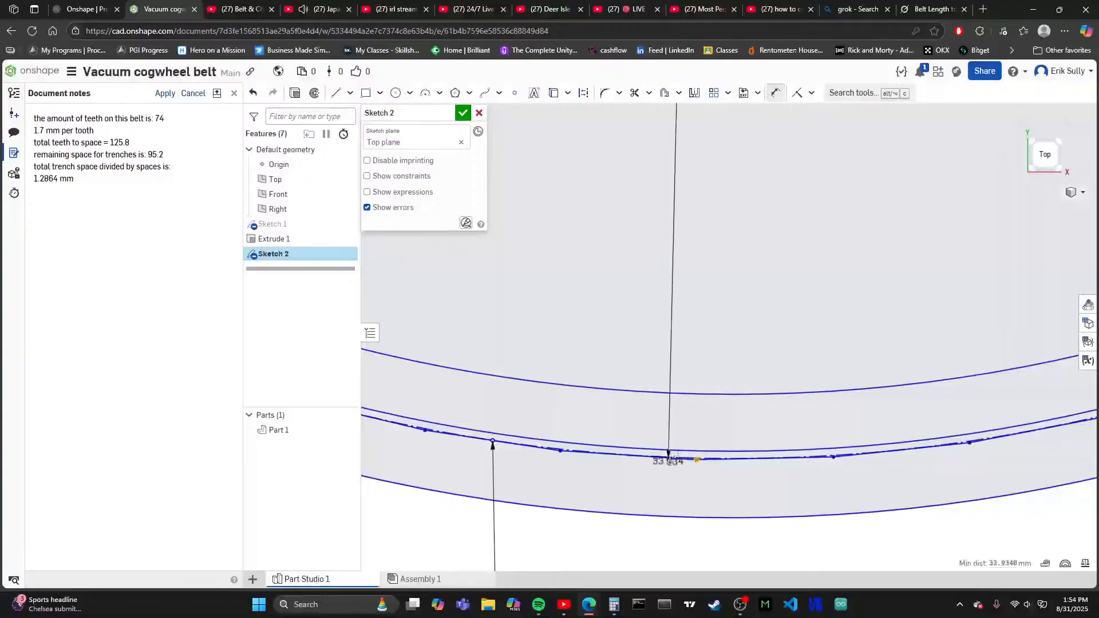
key("Escape")
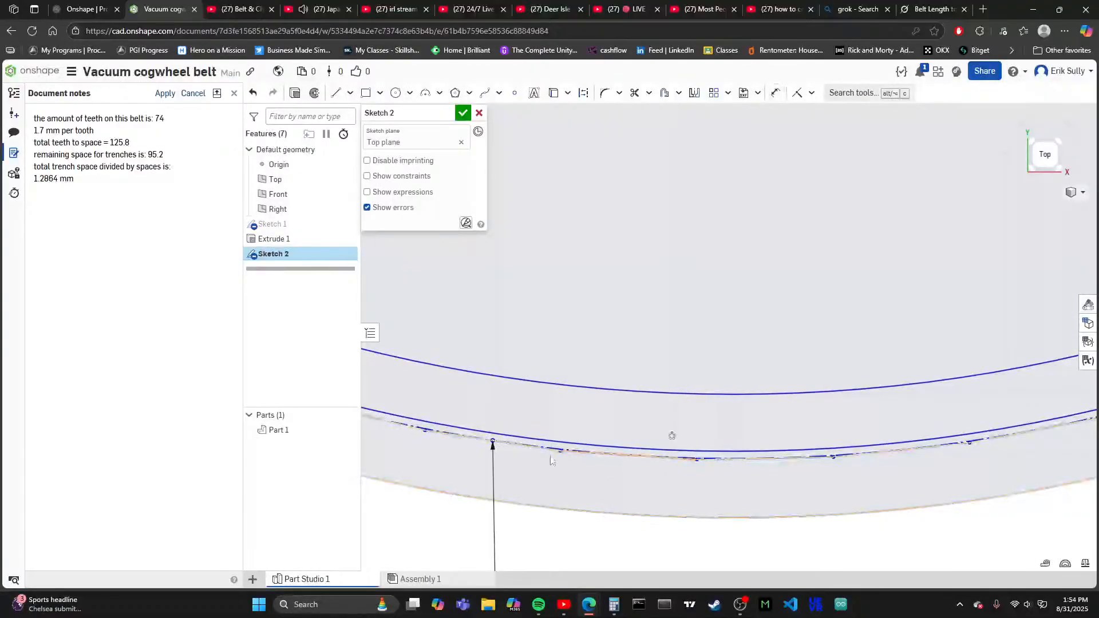
scroll(493, 443, "down", 5)
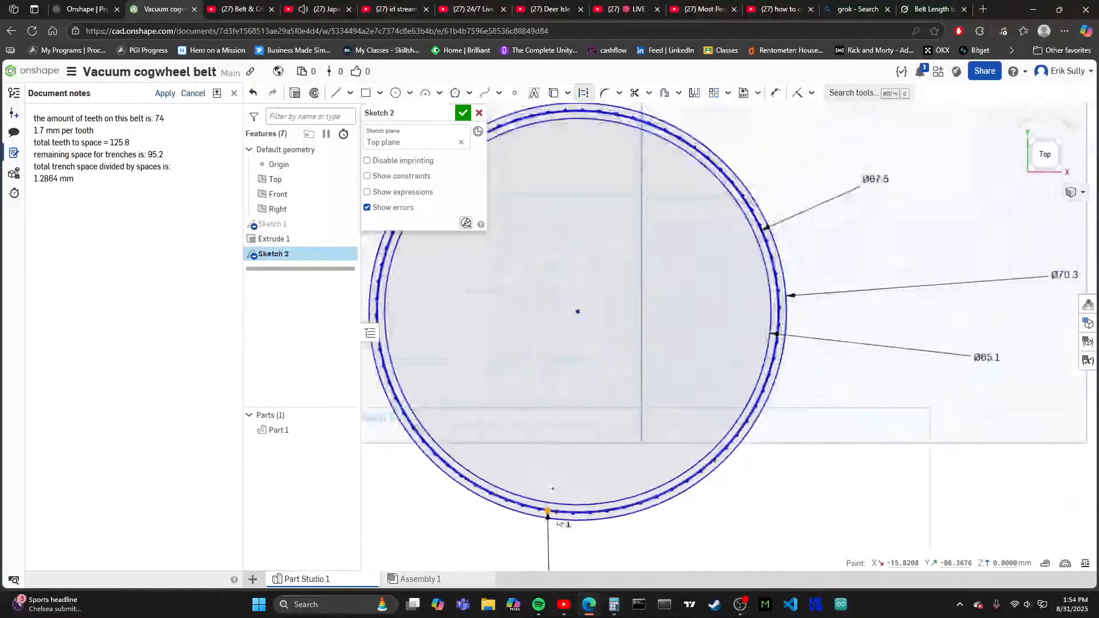
- Dimension the vertical distance from the circles' common centre to the midpoint of the polygon side near the ring's lowest point
left_click(775, 93)
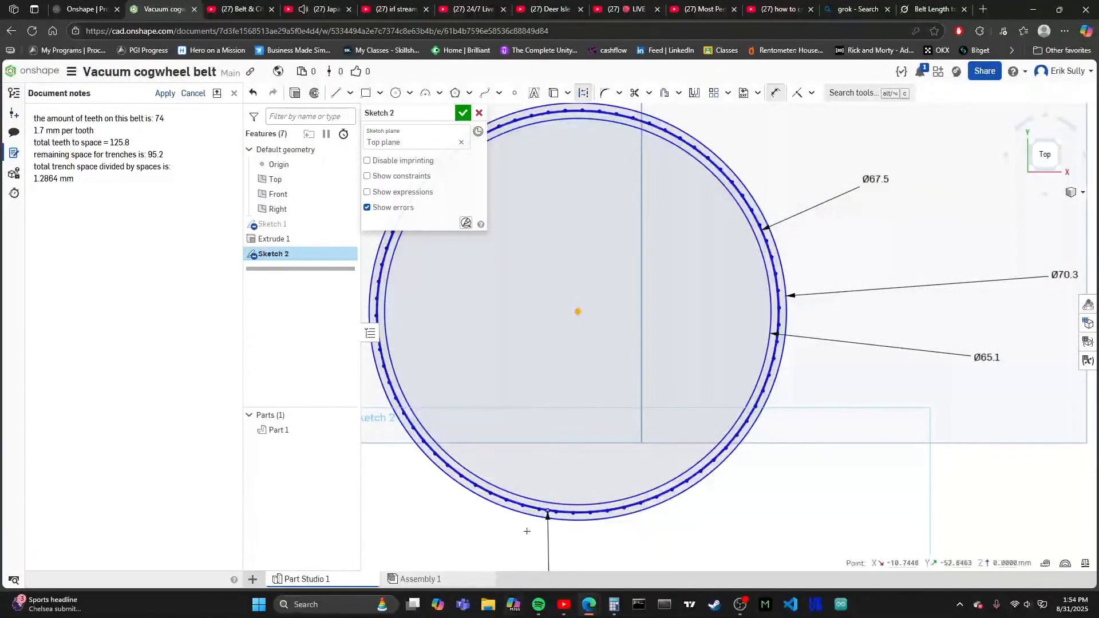
scroll(546, 512, "up", 5)
scroll(545, 513, "up", 3)
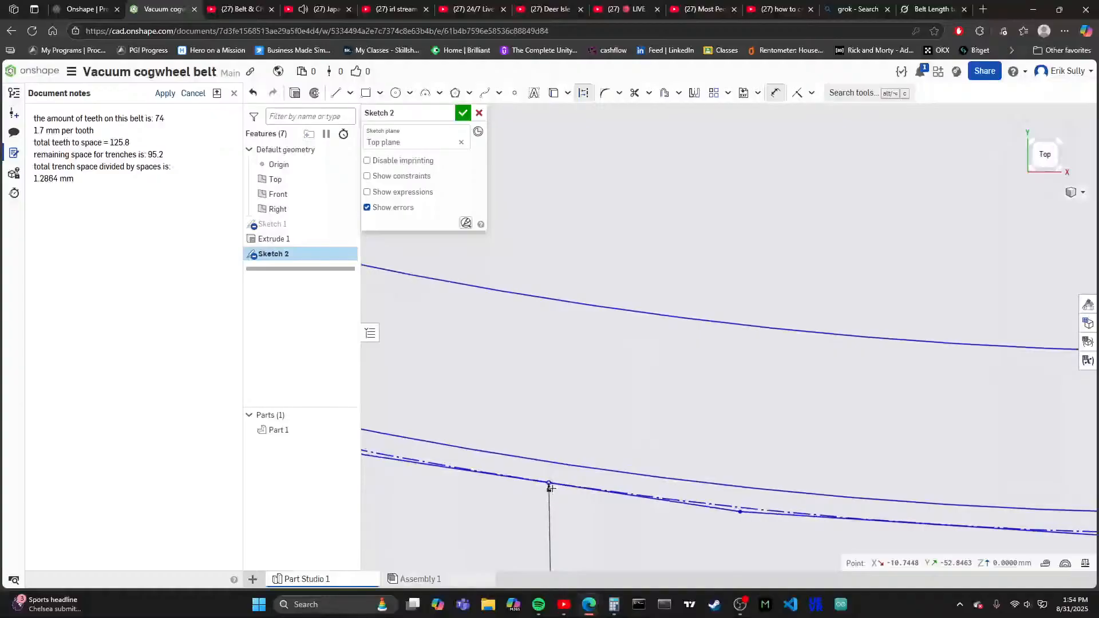
scroll(549, 484, "down", 10)
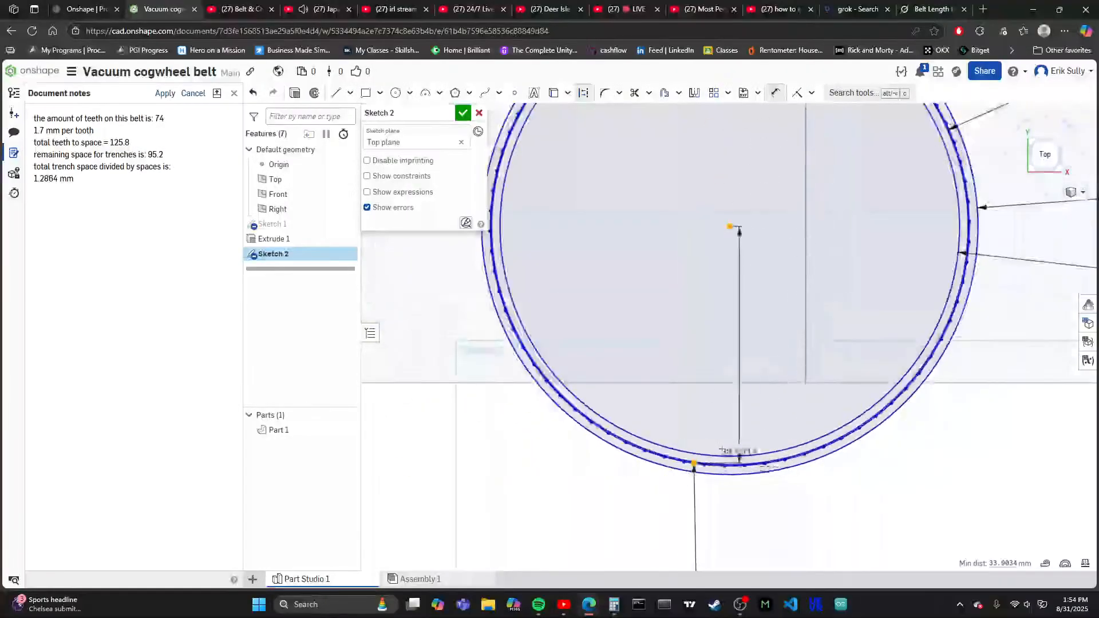
left_click_drag(590, 391, 564, 392)
double_click(558, 391)
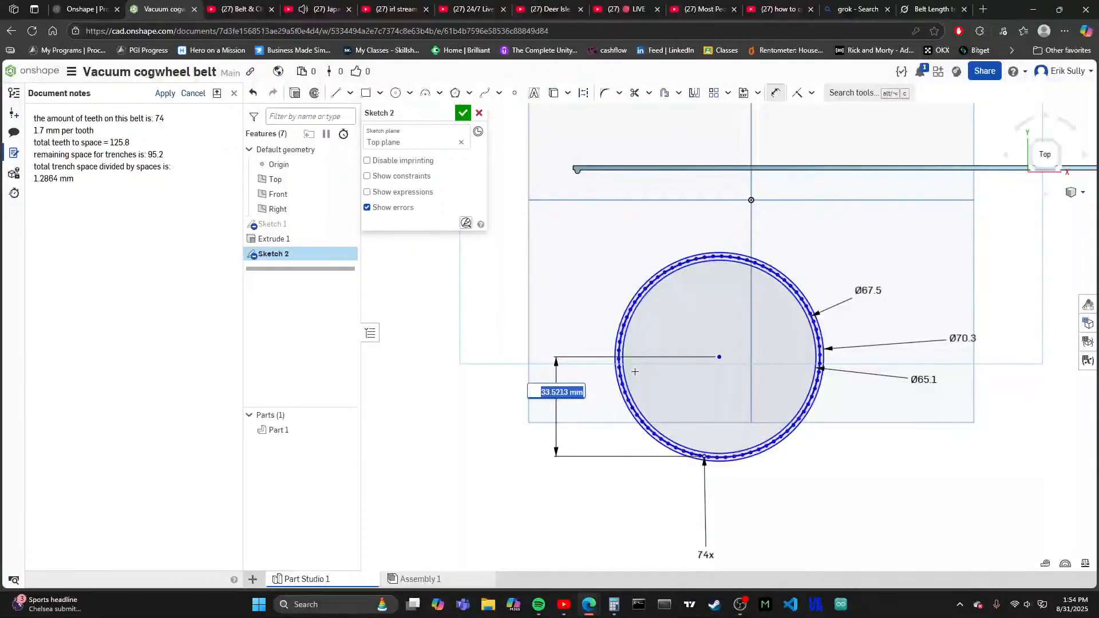
- Set the vertical distance from the centre to the polygon side's midpoint to 56.25 mm
scroll(563, 188, "up", 8)
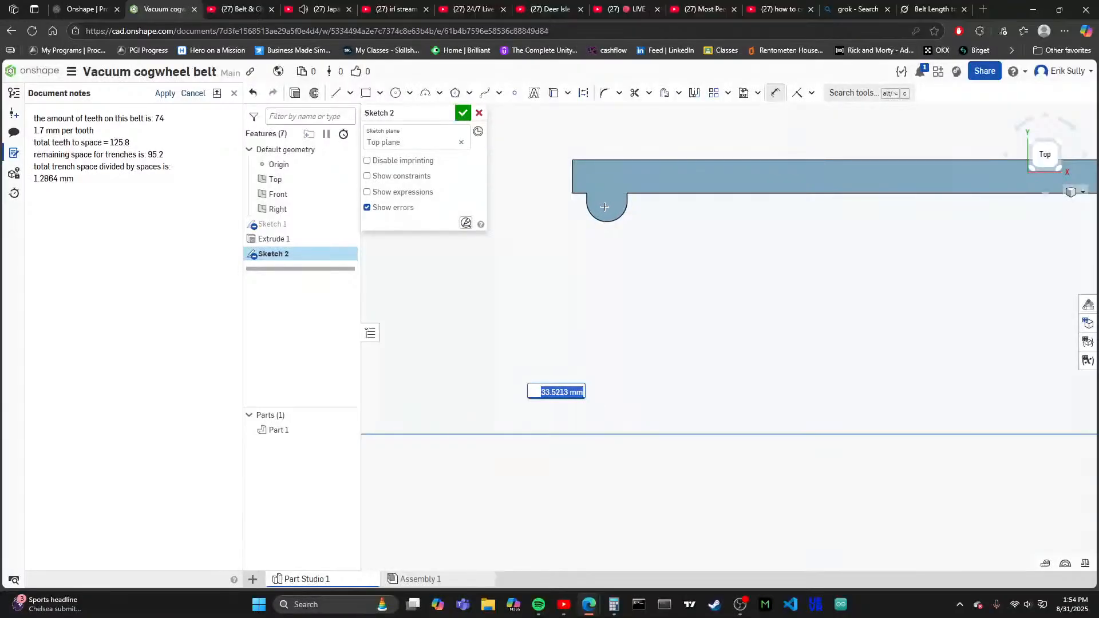
scroll(563, 251, "down", 8)
scroll(669, 366, "up", 5)
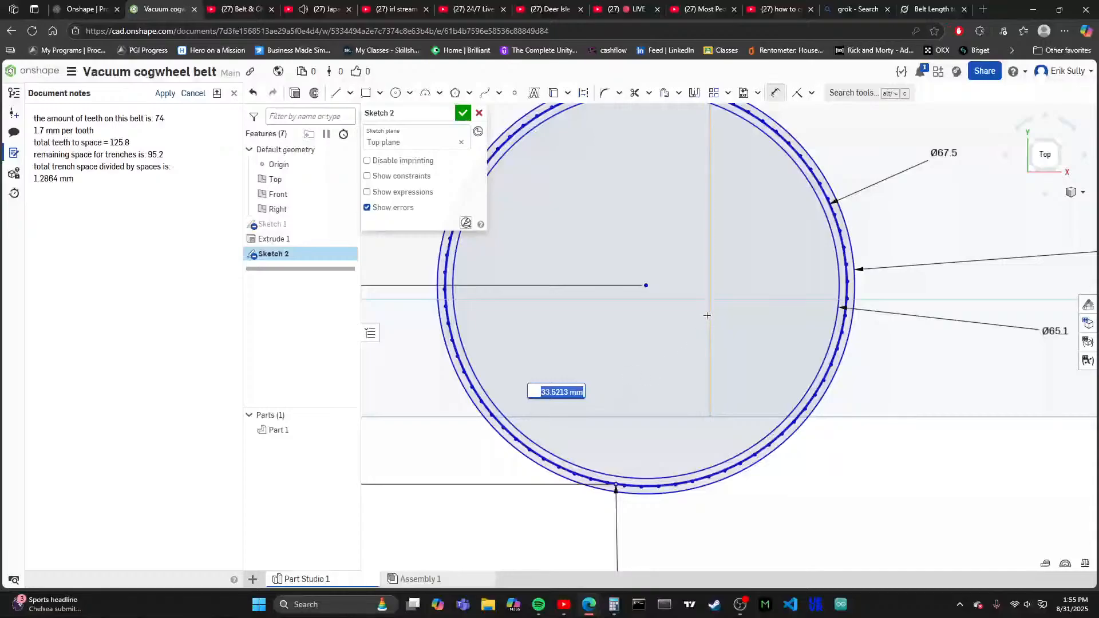
scroll(615, 325, "down", 3)
scroll(698, 287, "up", 5)
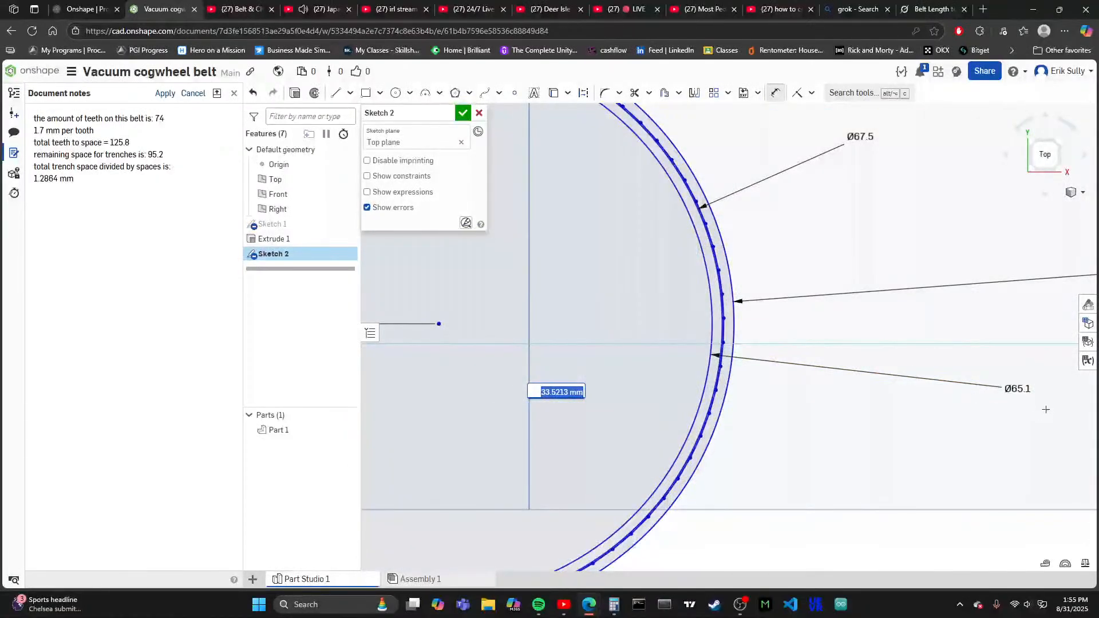
scroll(839, 387, "down", 3)
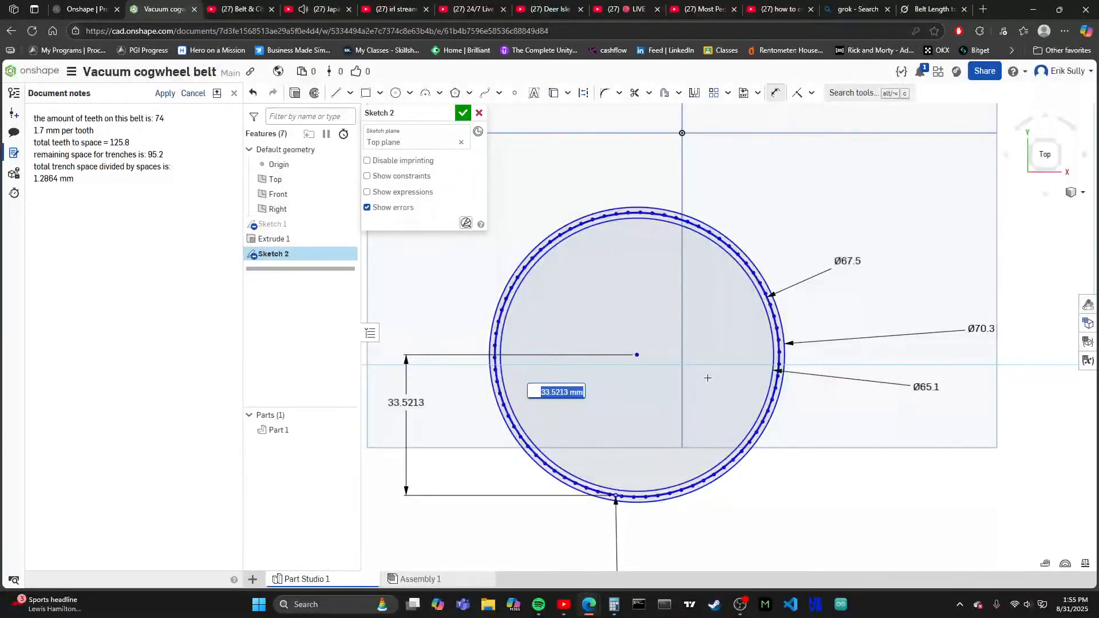
type("5")
type("6")
type(".25")
key("Return")
scroll(732, 361, "down", 3)
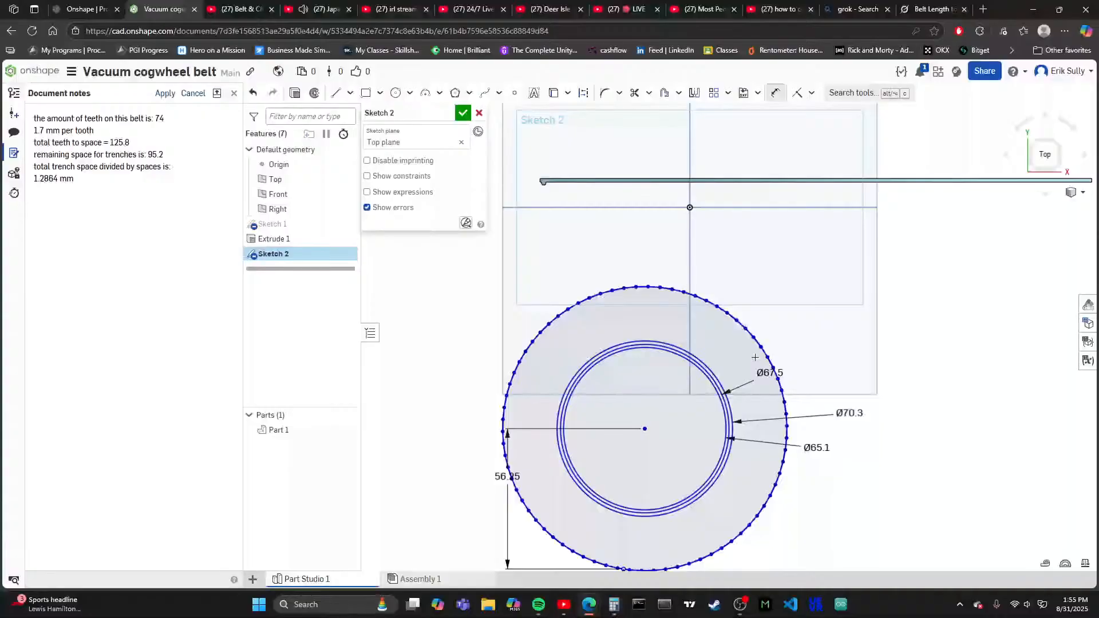
- Change the centre-to-polygon vertical distance to 31.7 mm
scroll(738, 369, "down", 2)
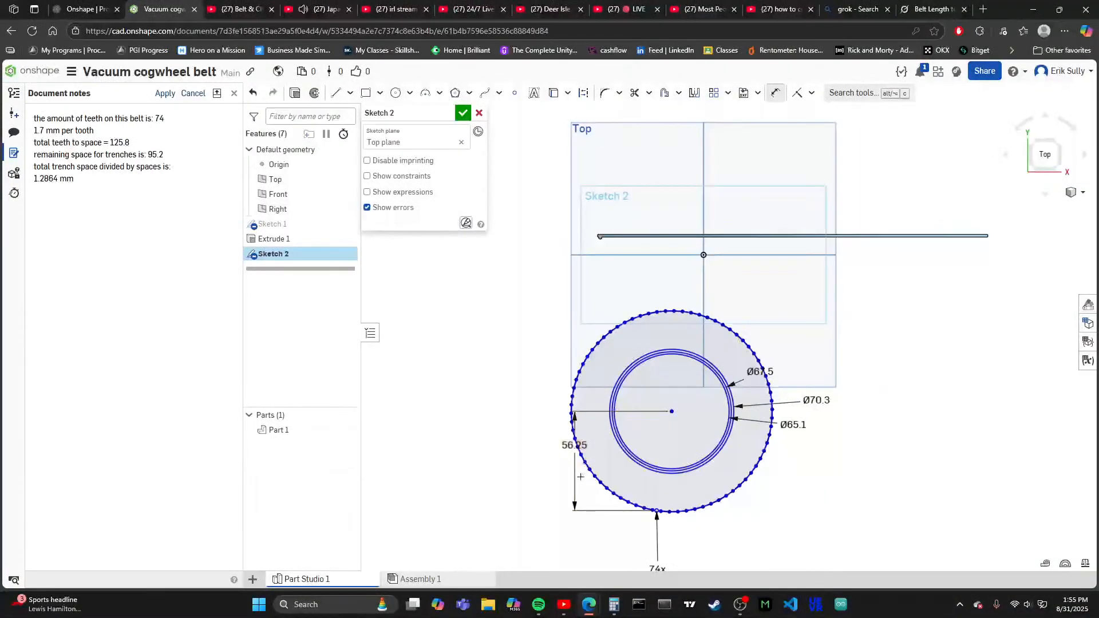
scroll(581, 476, "up", 3)
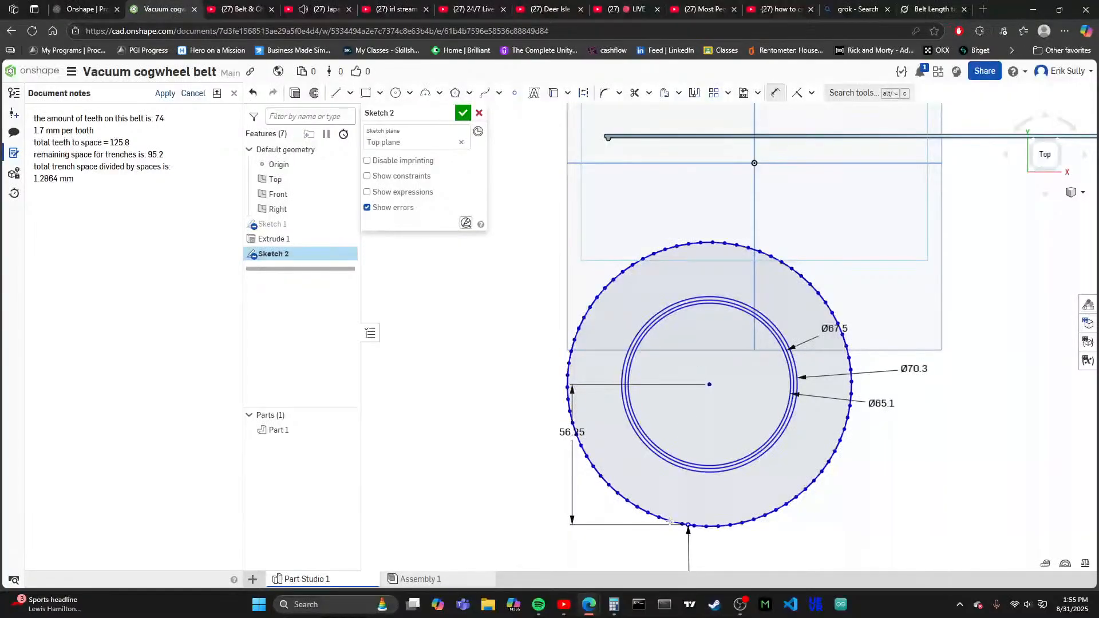
double_click(572, 432)
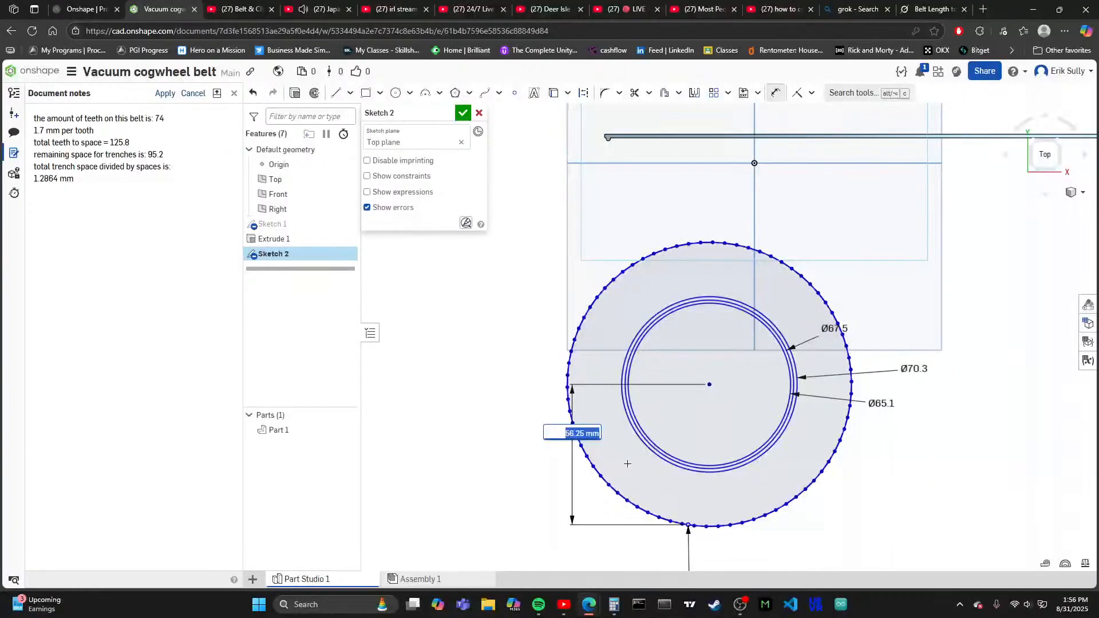
type("32.55")
key("BackSpace")
type("1.7")
key("Return")
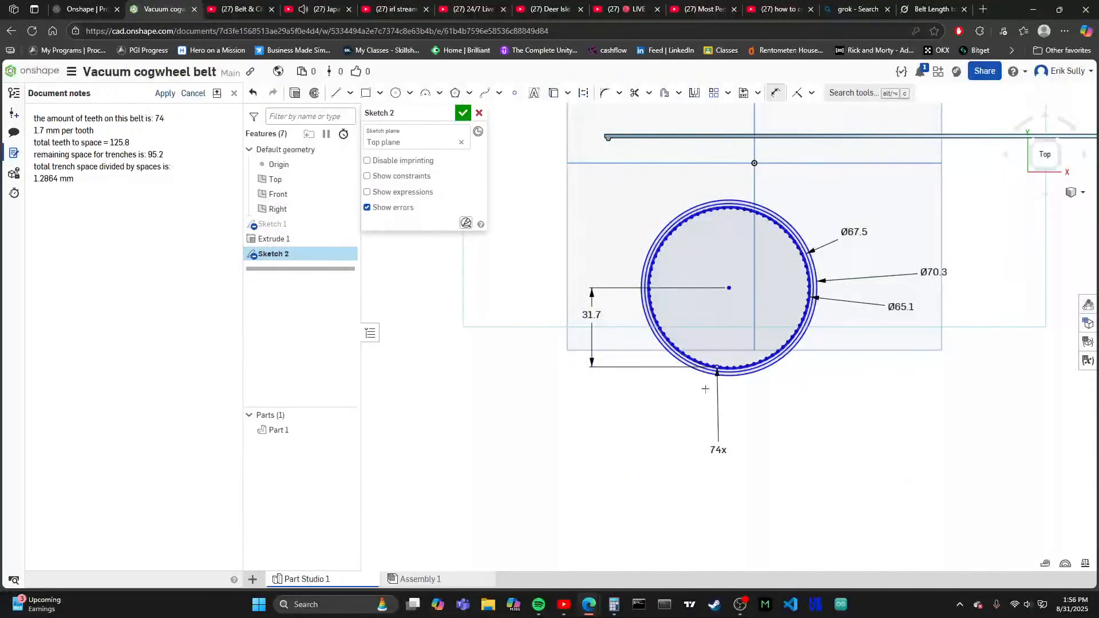
- Set the polygon's vertical distance from the centre to 33.4 mm and check its fit against the middle circle
scroll(724, 367, "up", 10)
scroll(729, 439, "down", 5)
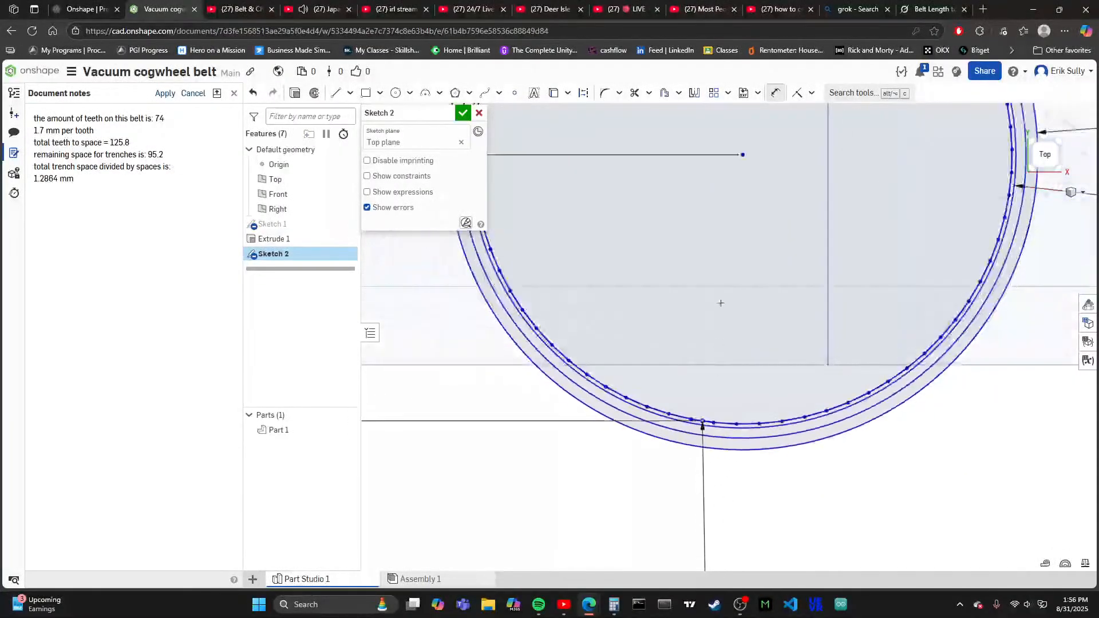
scroll(697, 457, "up", 5)
scroll(696, 458, "up", 5)
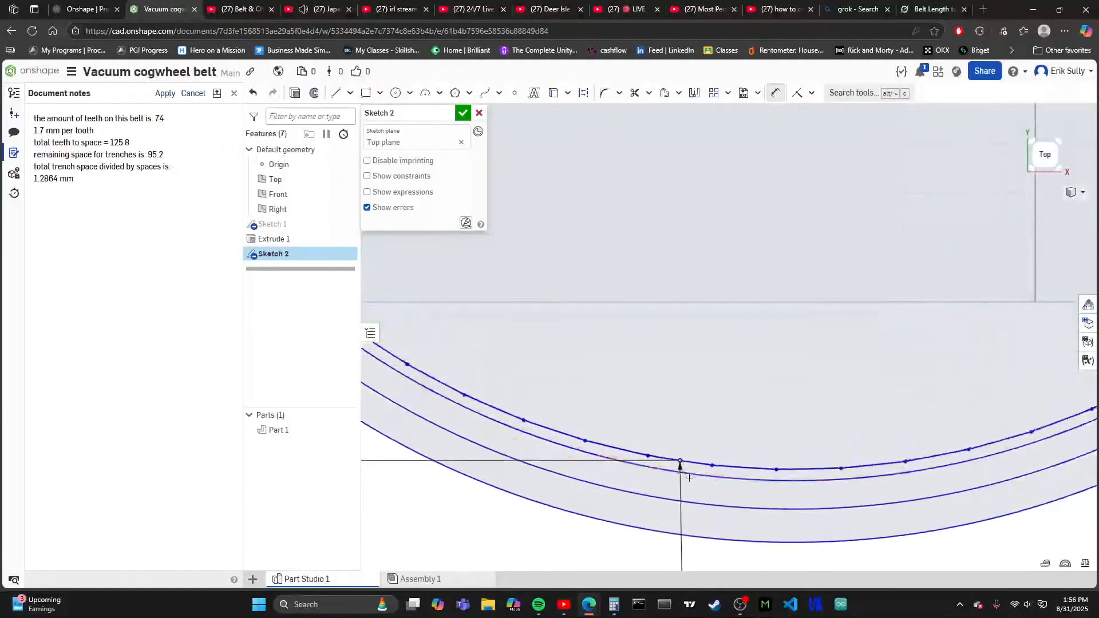
scroll(680, 468, "down", 10)
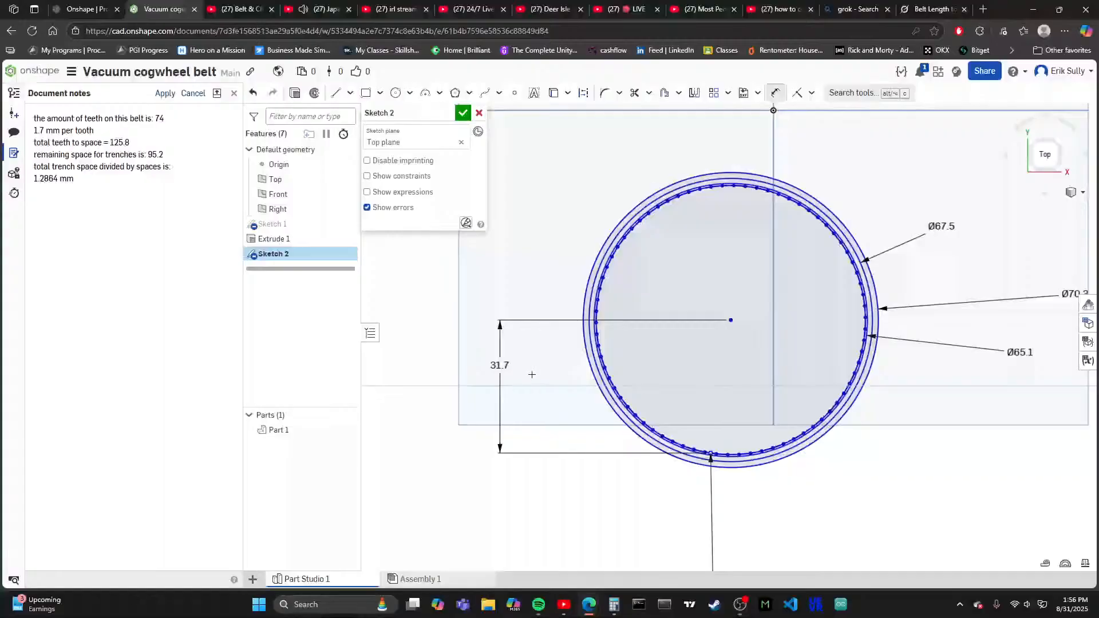
double_click(506, 368)
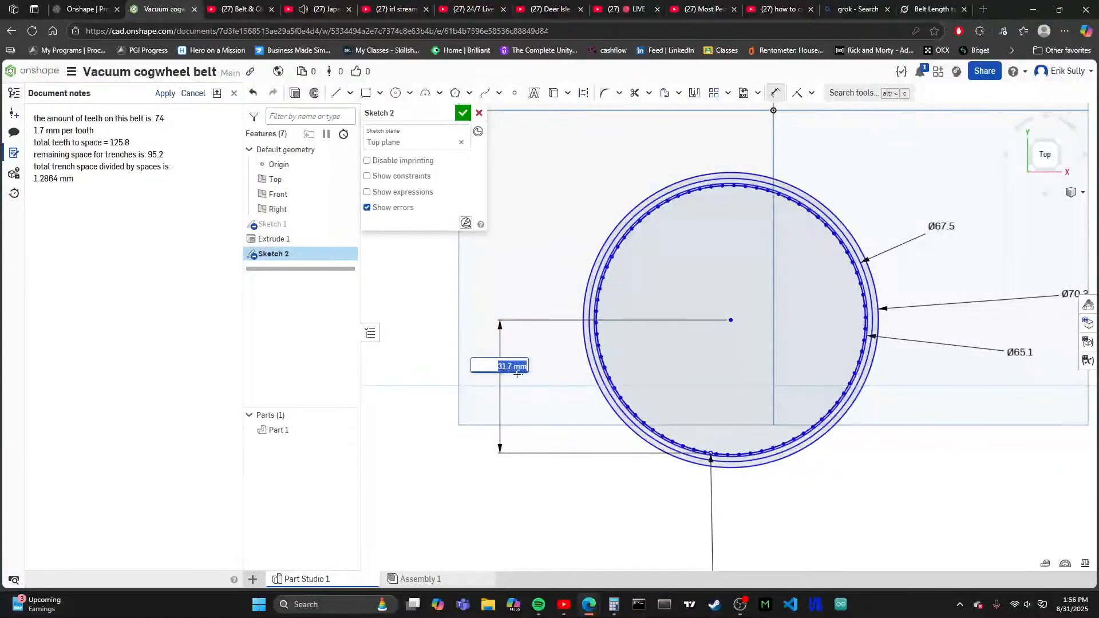
left_click(510, 370)
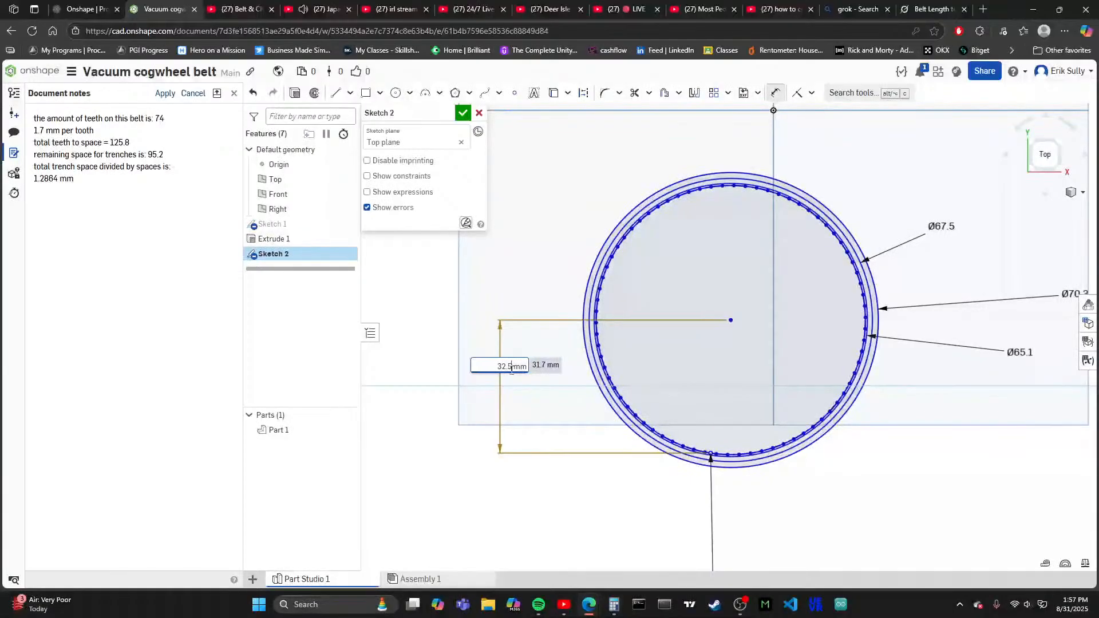
key("BackSpace")
key("BackSpace")
key("BackSpace")
type("3.4")
key("Return")
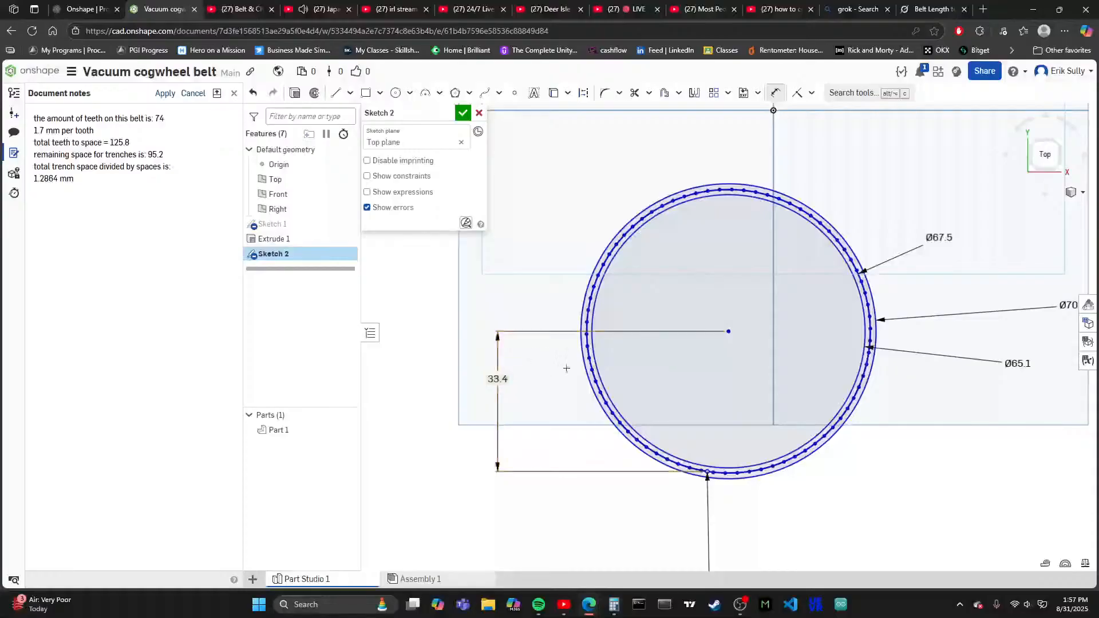
scroll(608, 480, "up", 5)
scroll(913, 446, "up", 5)
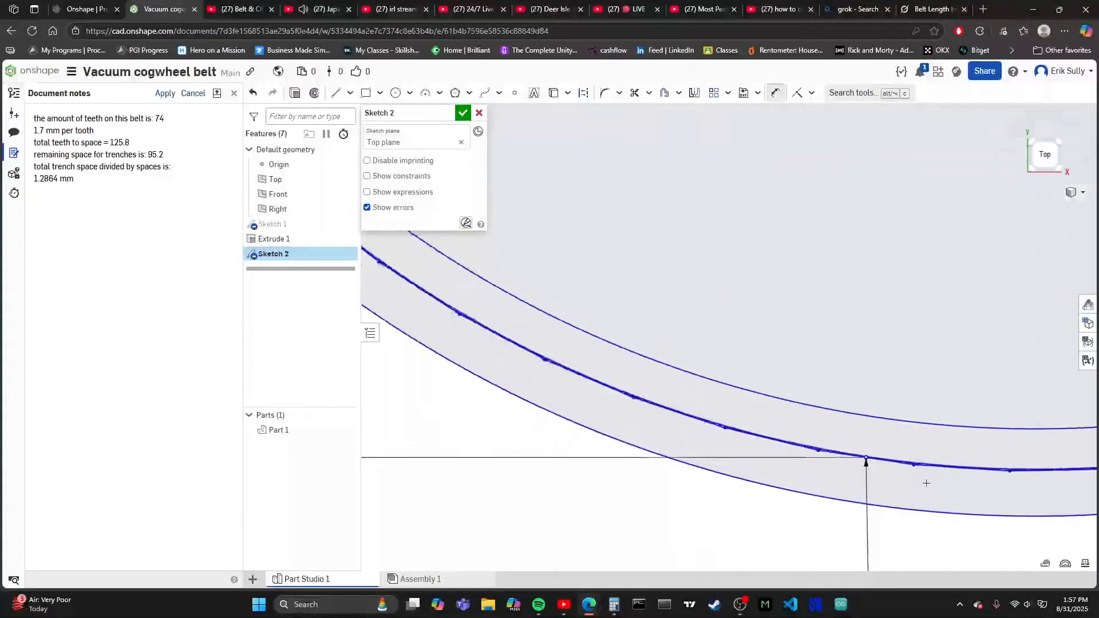
scroll(808, 460, "down", 5)
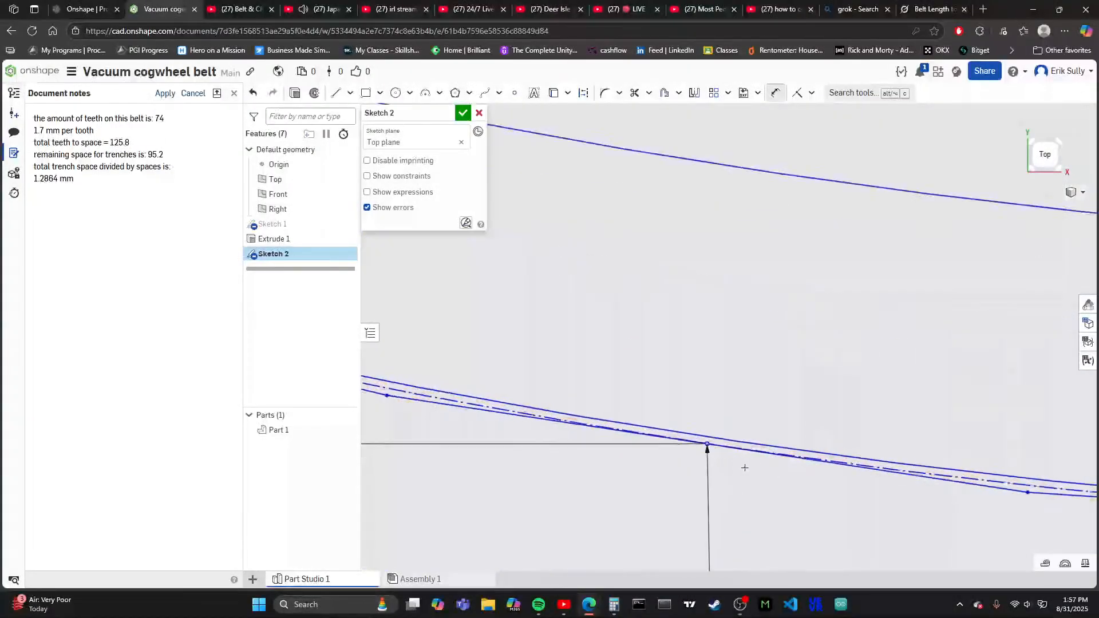
scroll(764, 437, "down", 5)
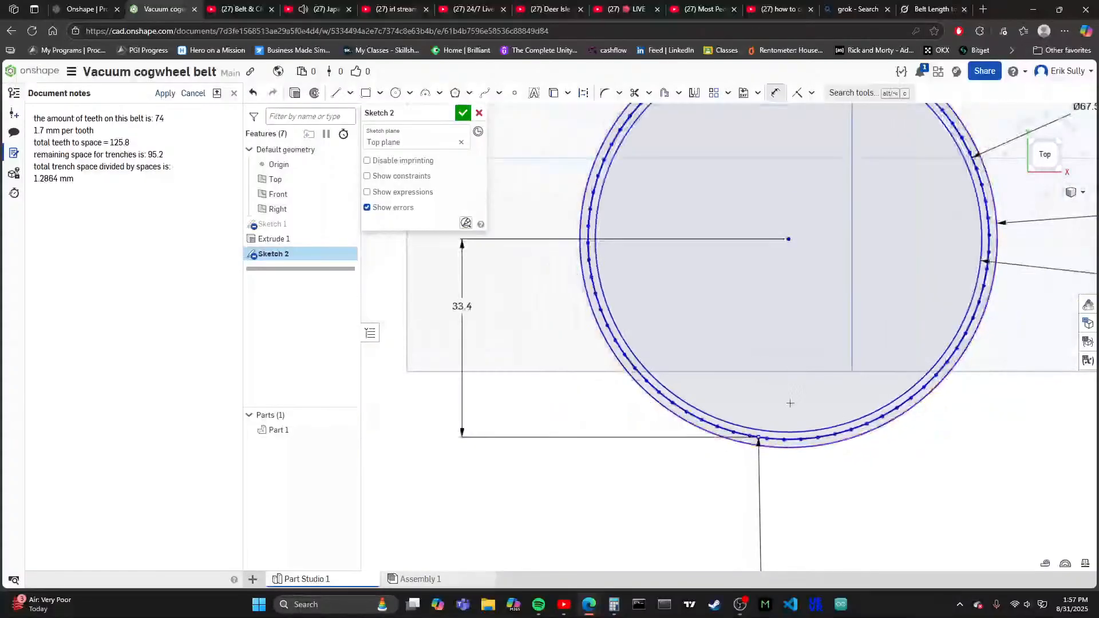
- Examine the 74-sided polygon's position within the ring and compare it with the rounded tooth on the straight belt
scroll(729, 437, "down", 2)
scroll(719, 395, "up", 4)
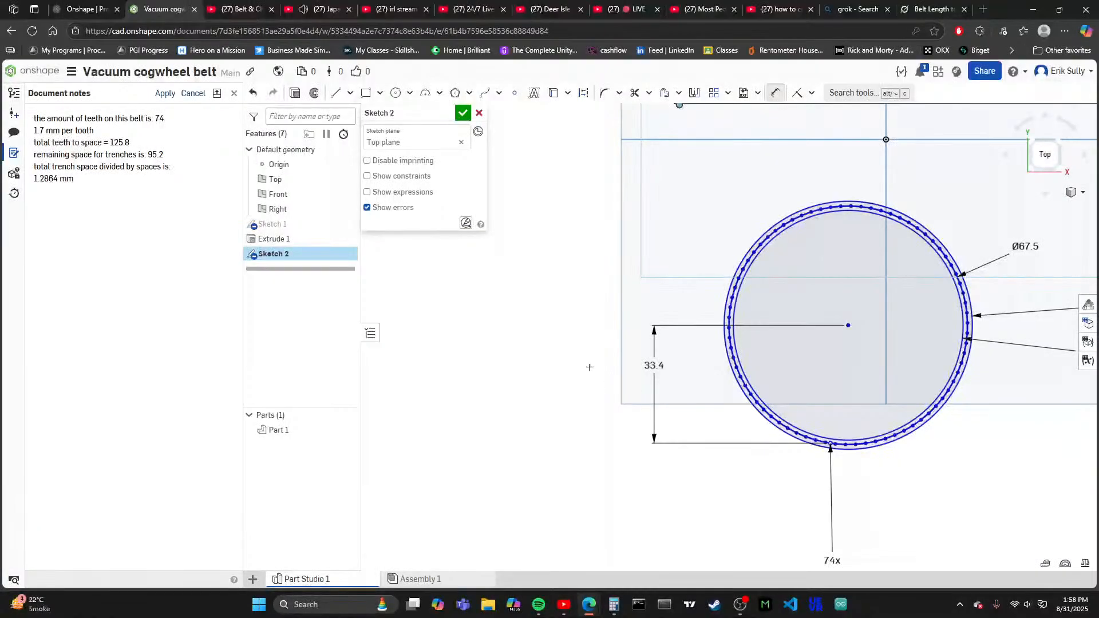
scroll(589, 365, "down", 3)
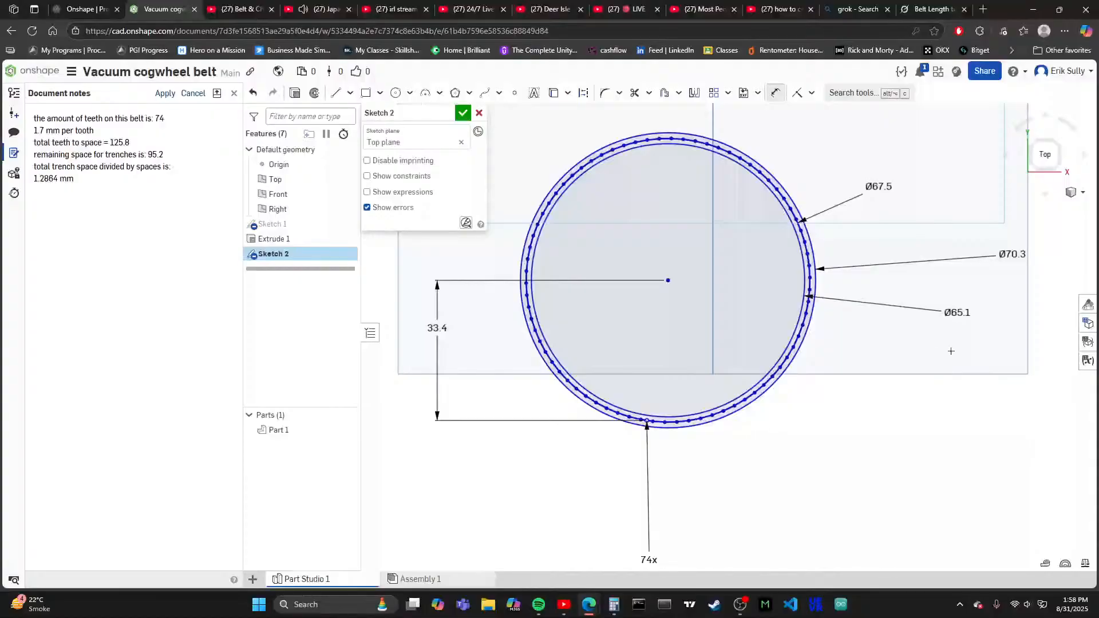
scroll(921, 347, "down", 5)
scroll(716, 326, "up", 15)
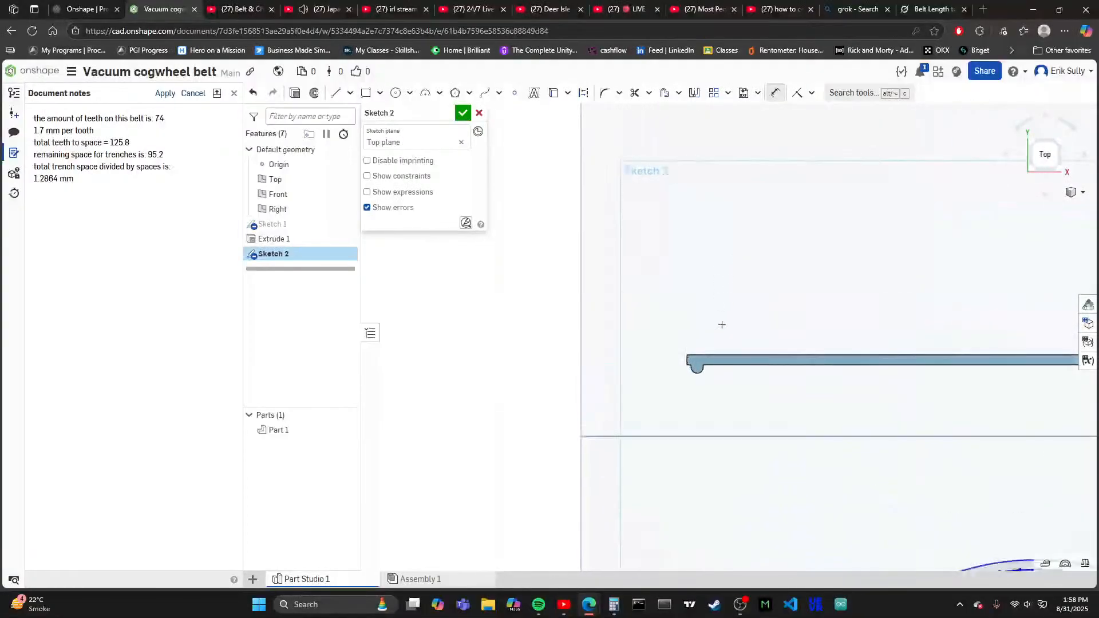
scroll(677, 362, "up", 5)
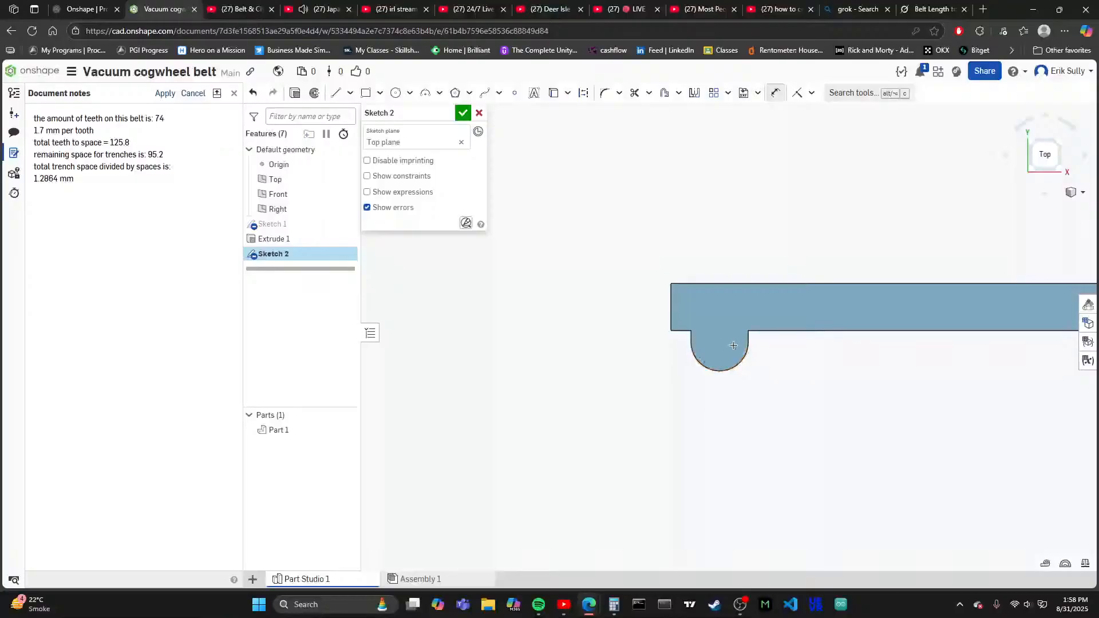
scroll(637, 311, "down", 10)
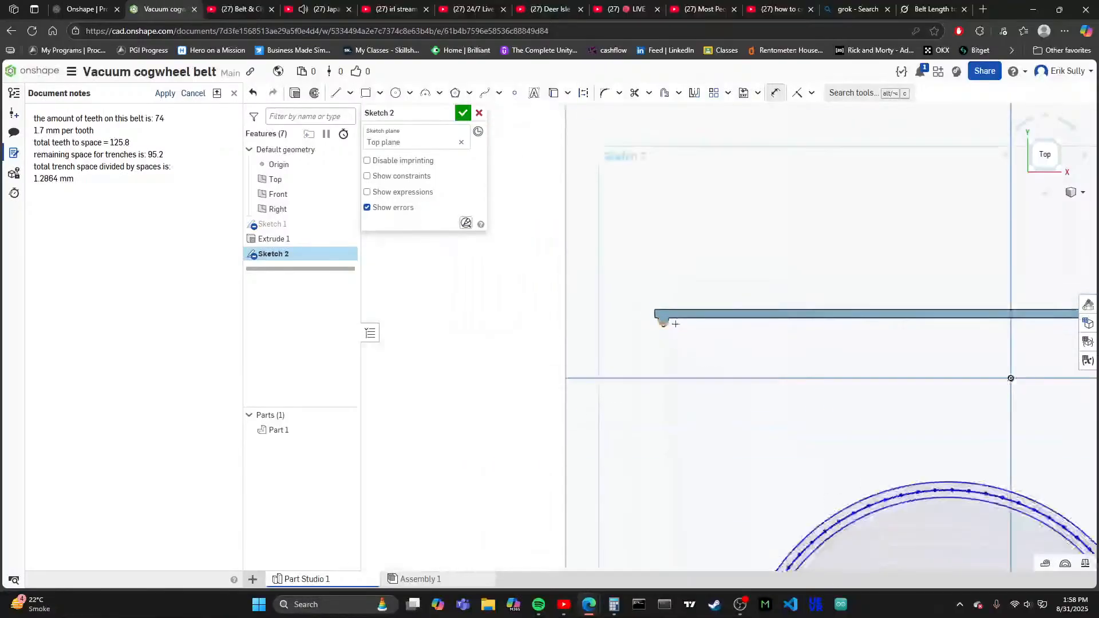
scroll(764, 427, "up", 3)
scroll(765, 427, "down", 4)
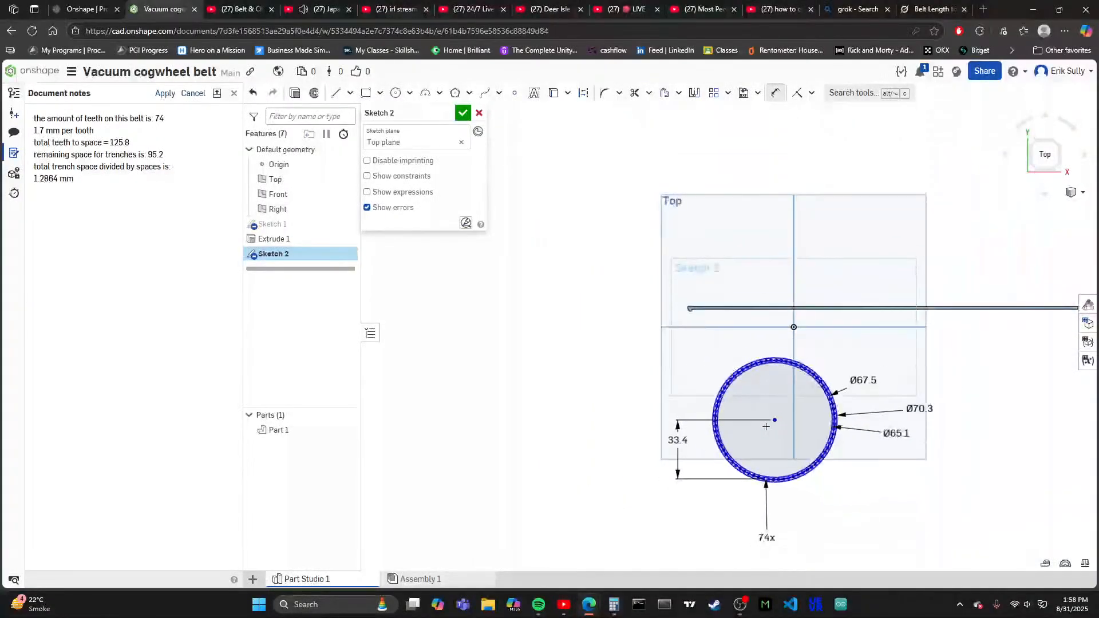
scroll(775, 441, "up", 3)
scroll(667, 334, "down", 3)
scroll(667, 336, "up", 5)
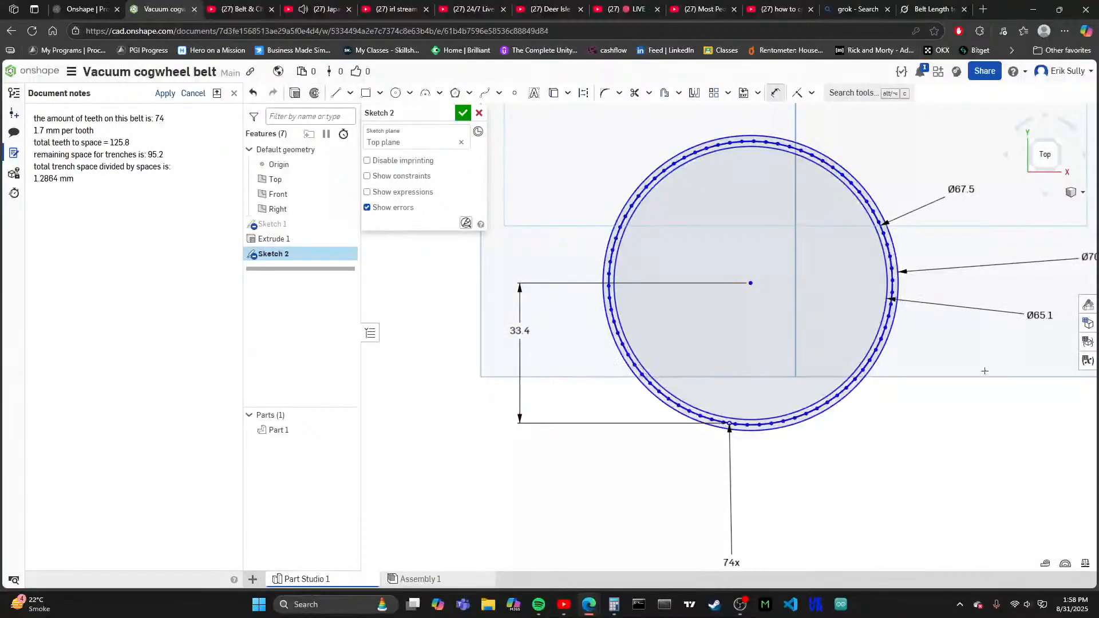
- Switch to Calculator, clear the previous result, and inspect the gap between the ring's inner circle and the polygon
left_click(612, 604)
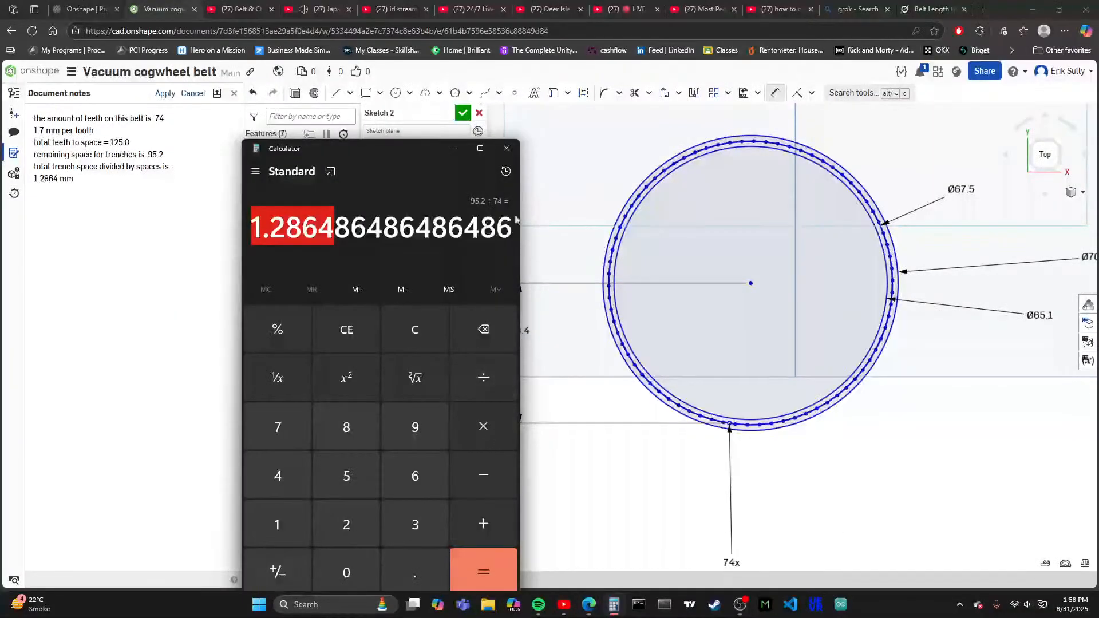
left_click(321, 330)
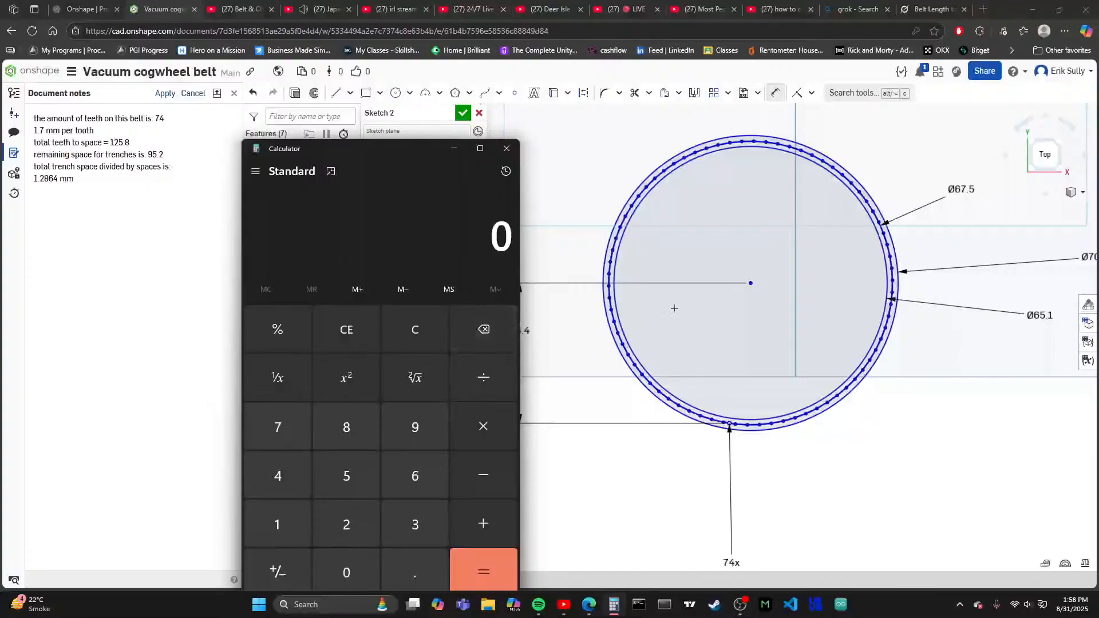
scroll(881, 377, "up", 4)
scroll(892, 383, "up", 5)
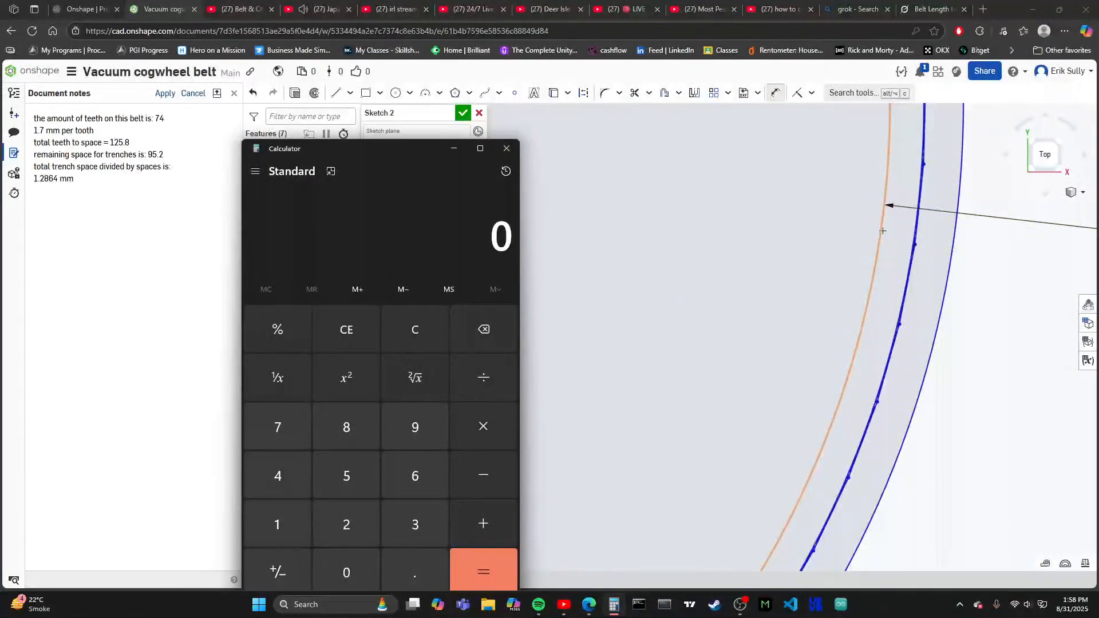
scroll(882, 230, "down", 6)
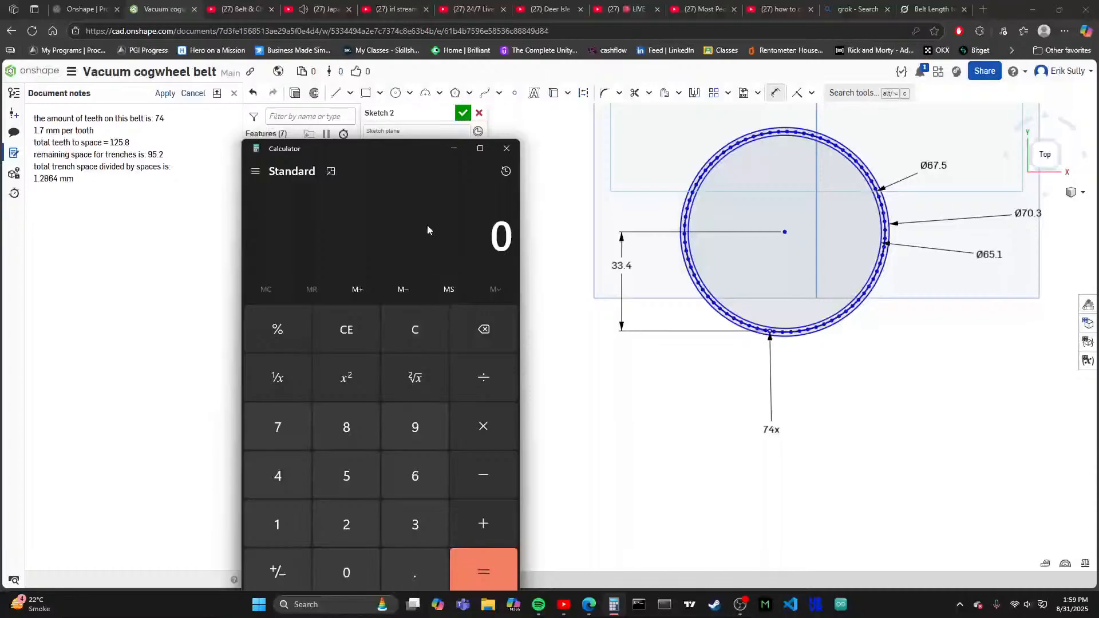
type("65.1")
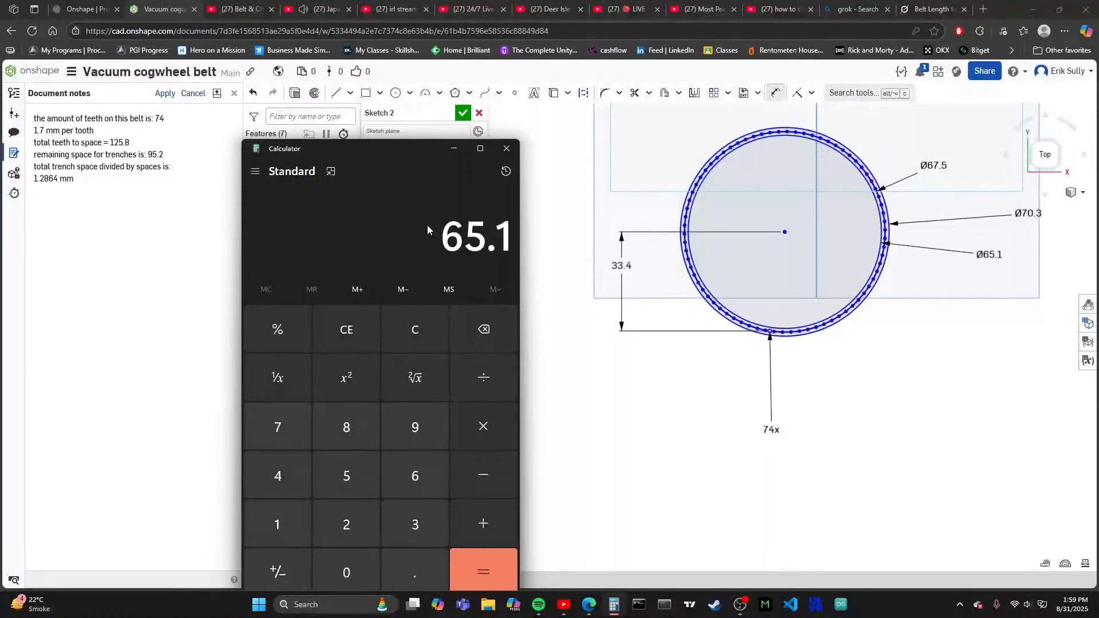
key("plus")
type("0.85")
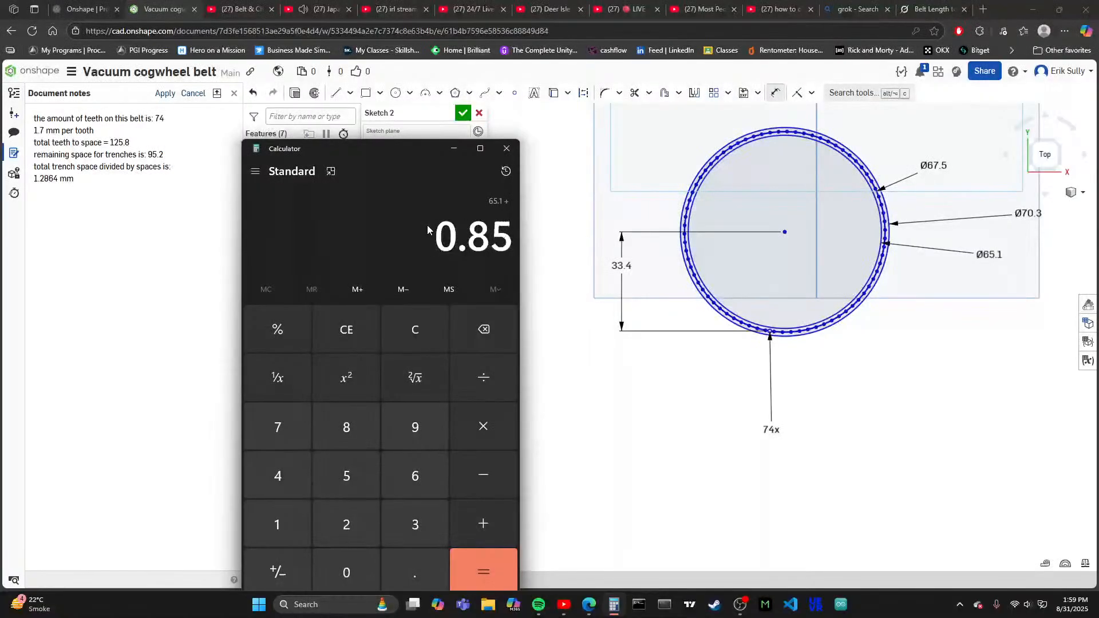
key("Return")
key("Return")
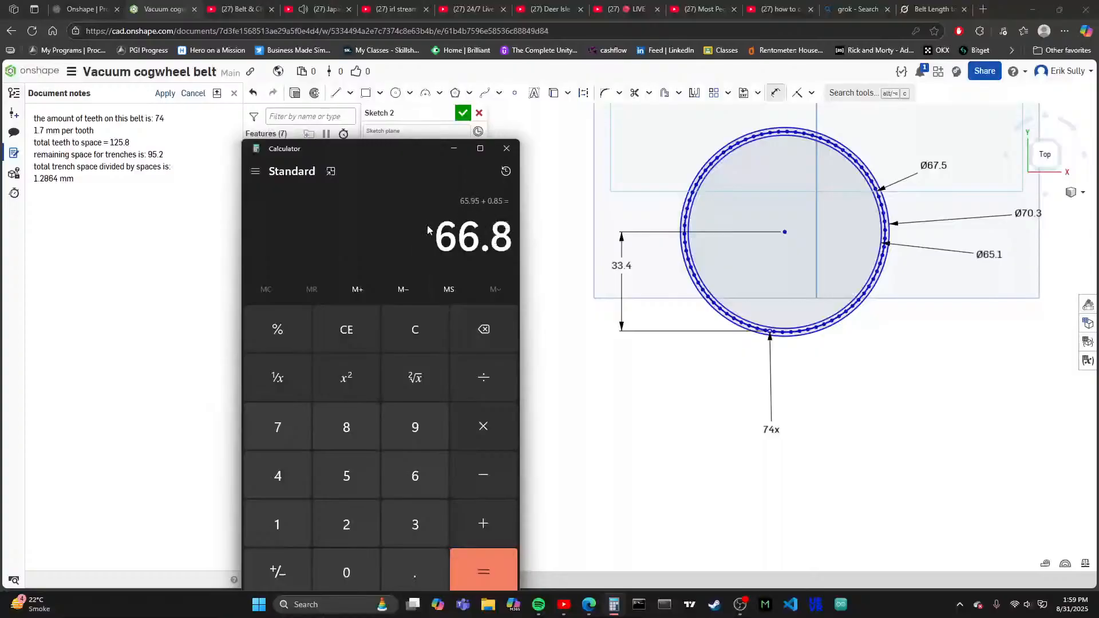
type("2")
key("Return")
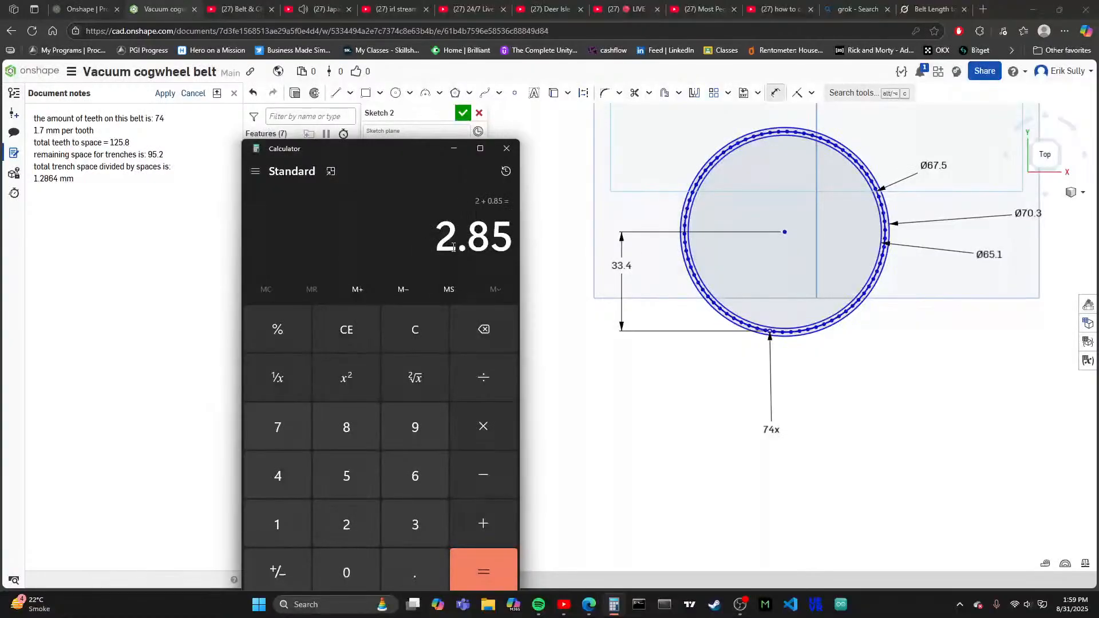
key("Escape")
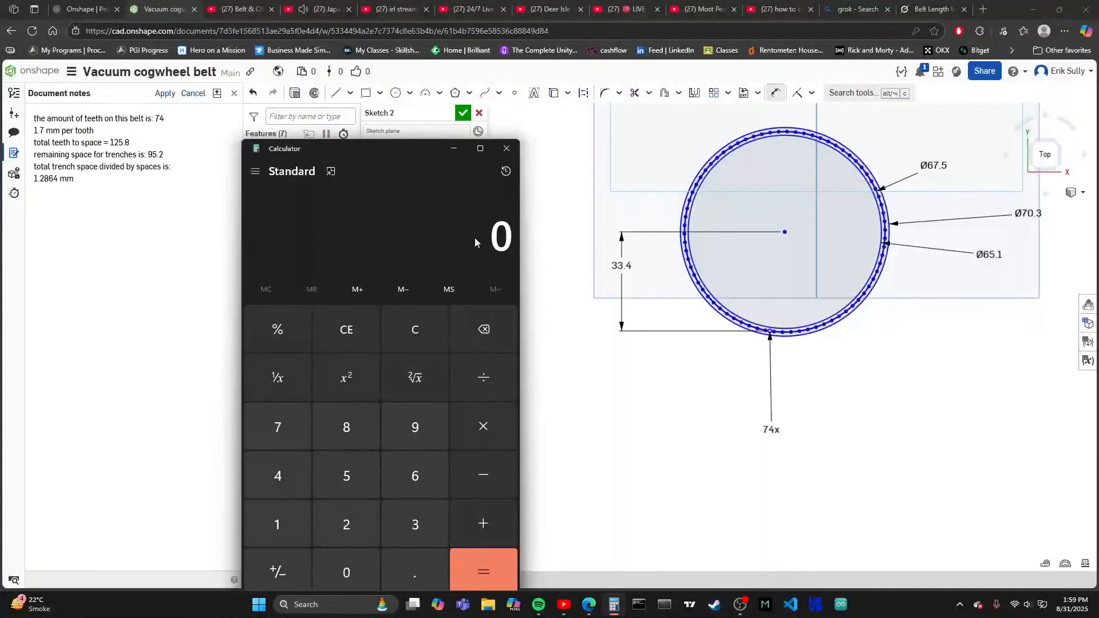
- Calculate half the sum of the 65.1 mm inner diameter and the 1.7 mm tooth width
type("65.1")
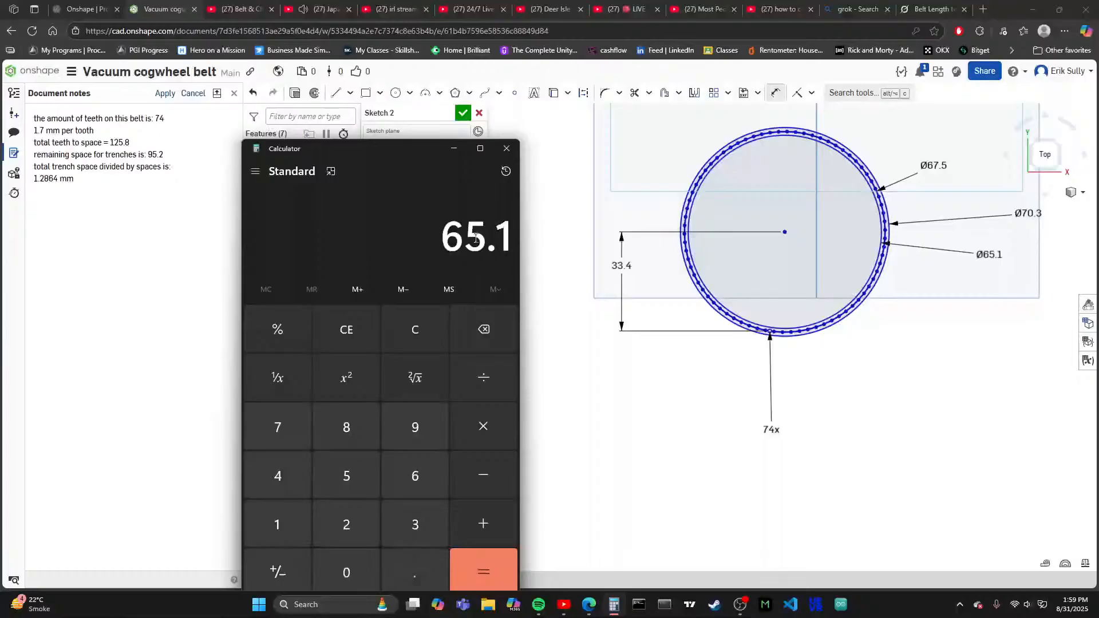
key("plus")
type("0.8")
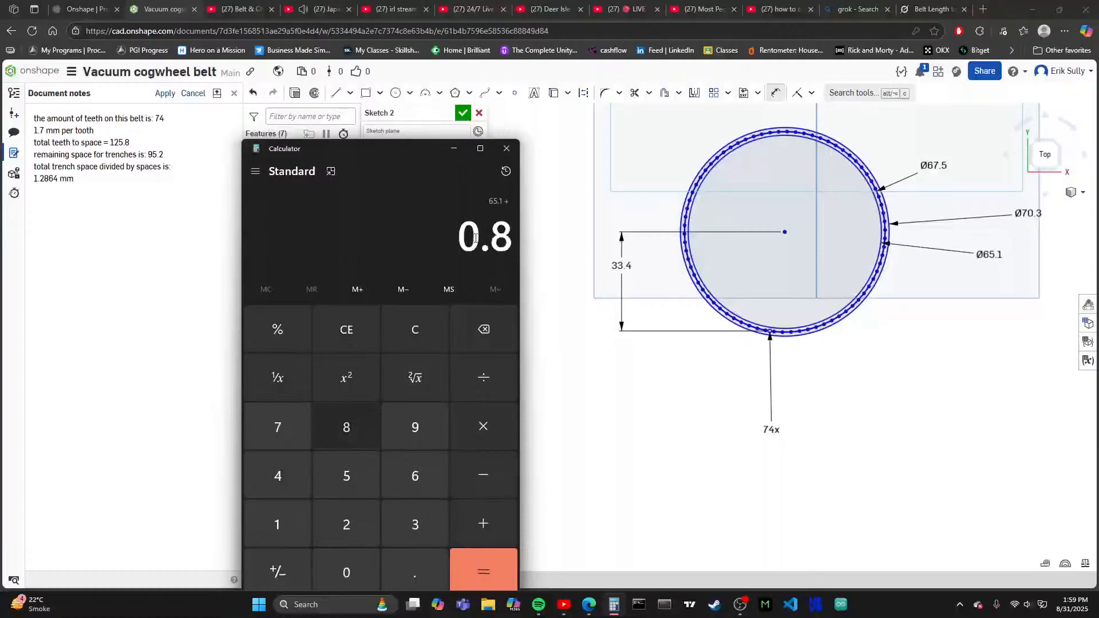
type("5")
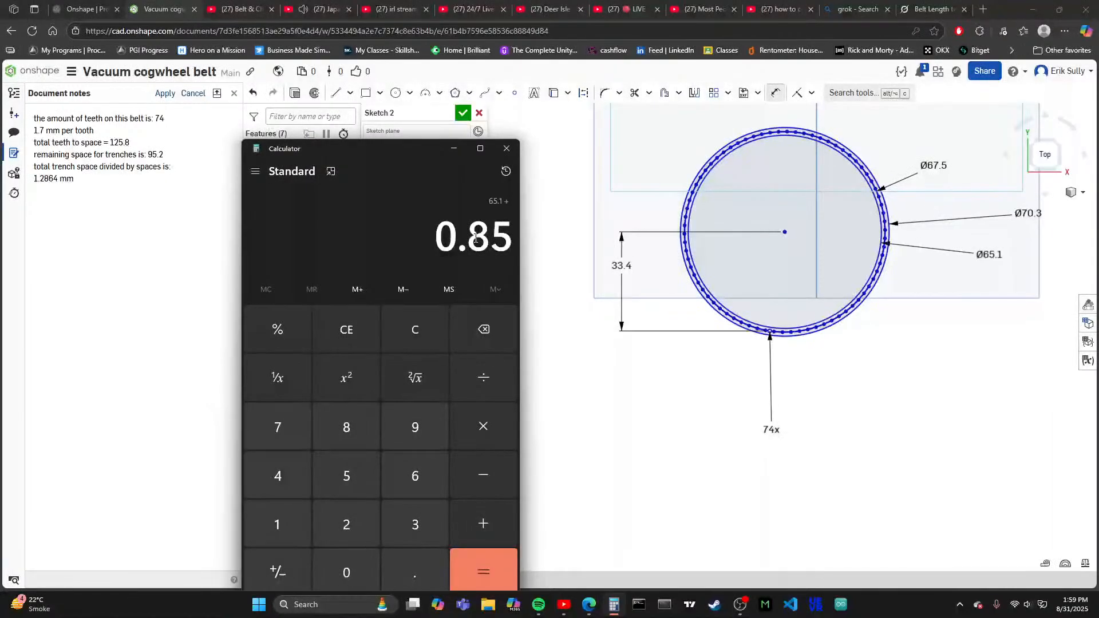
key("BackSpace")
key("BackSpace")
key("BackSpace")
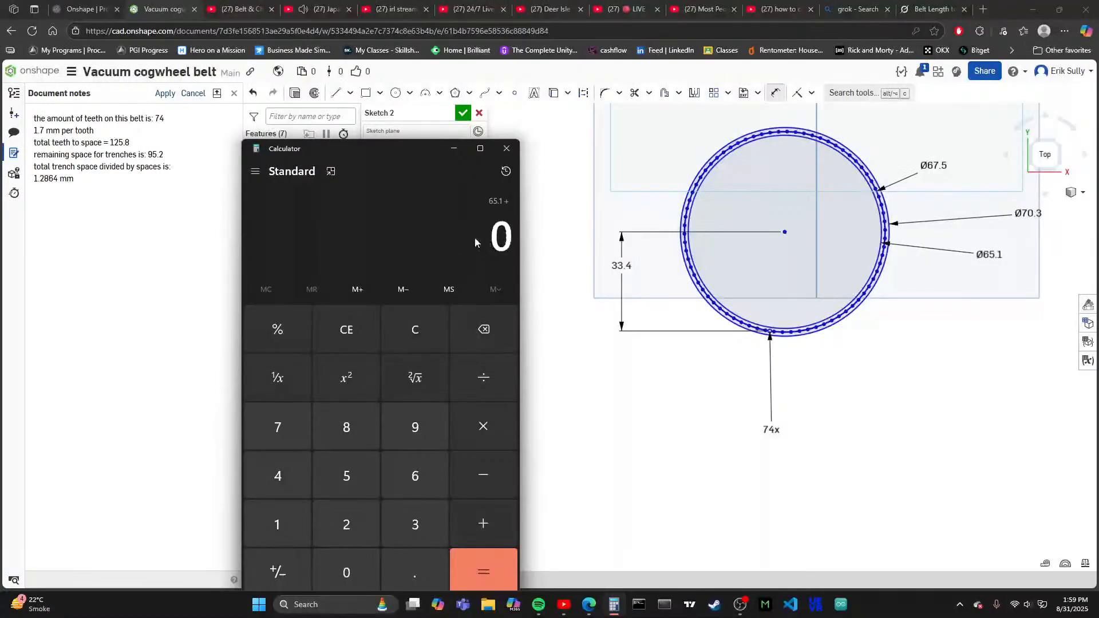
type("1.7")
key("Return")
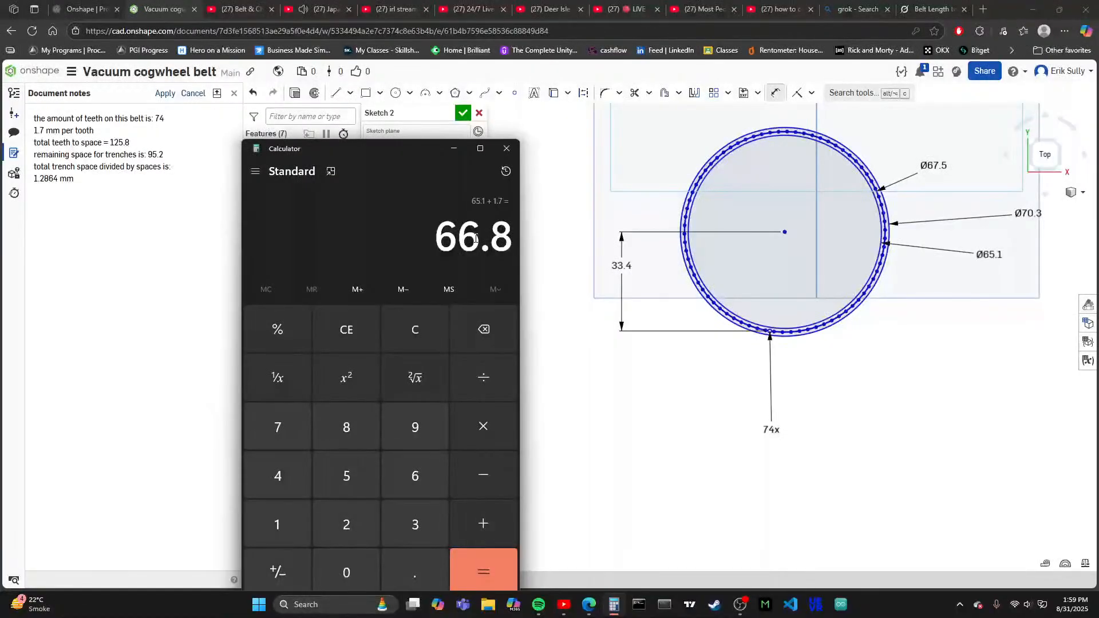
key("slash")
type("2")
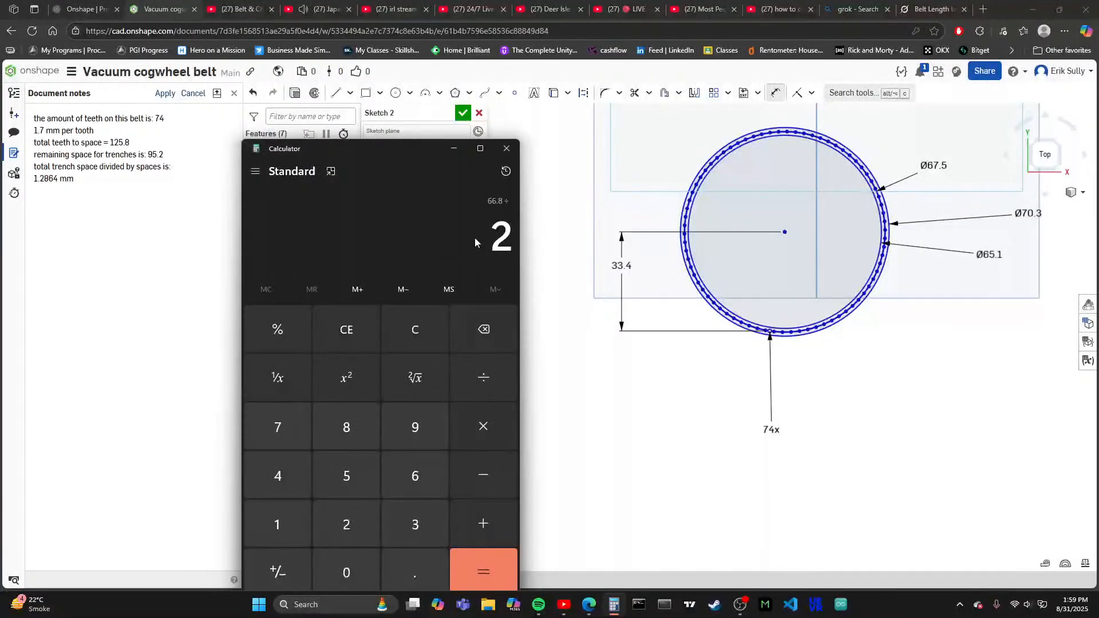
key("Return")
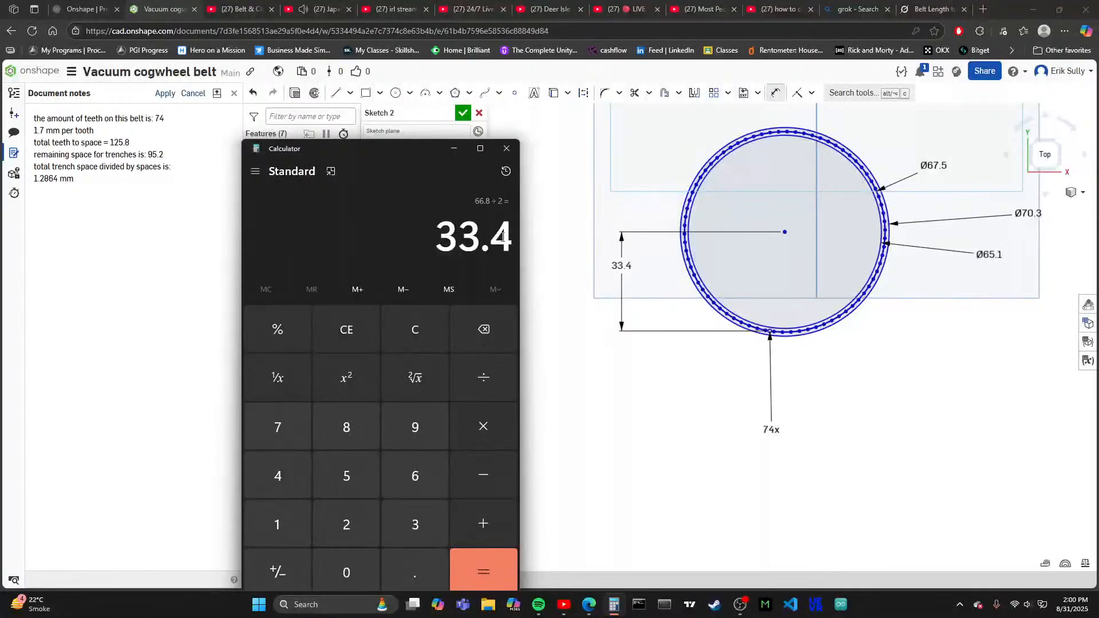
- Clear the calculator and calculate half the sum of the 65.1 mm inner diameter and 0.85 mm
key("Escape")
type("65.1")
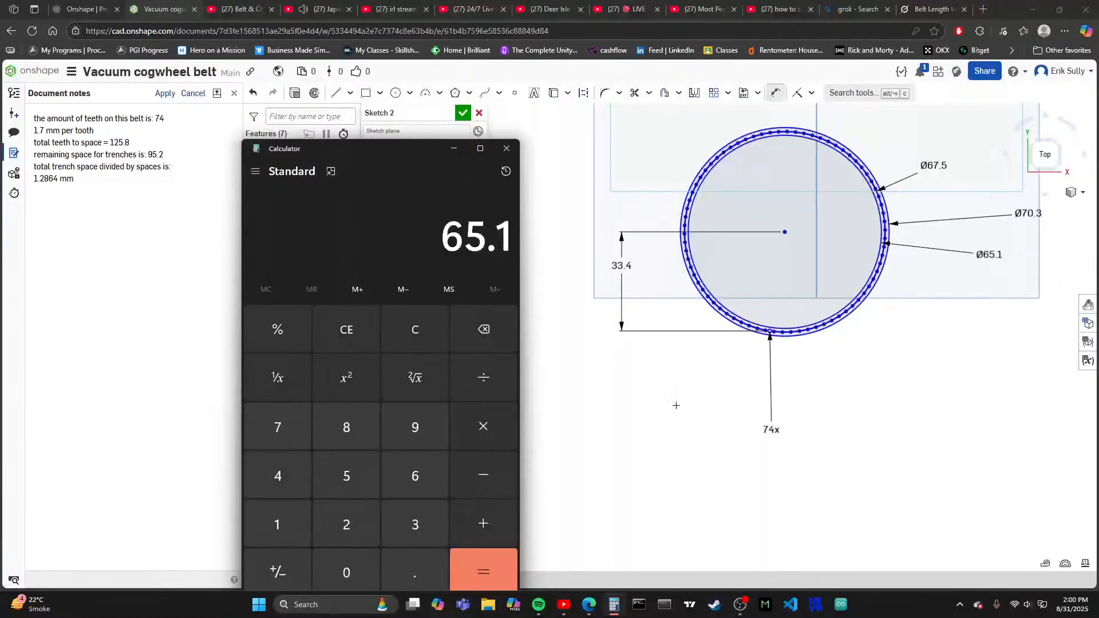
scroll(762, 392, "up", 5)
scroll(824, 273, "up", 3)
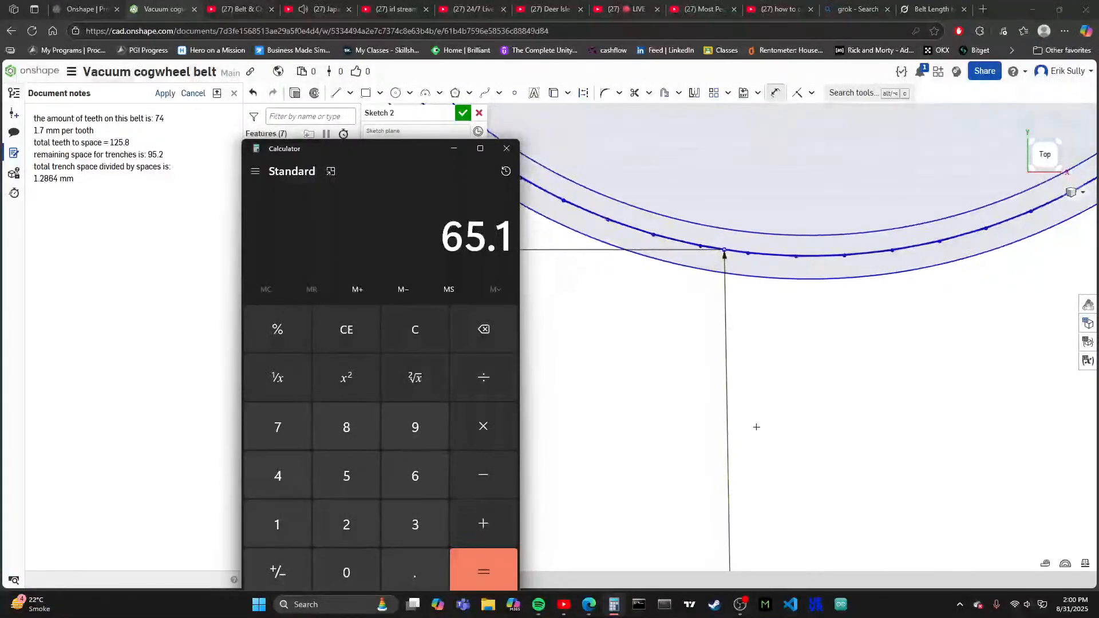
scroll(815, 304, "up", 5)
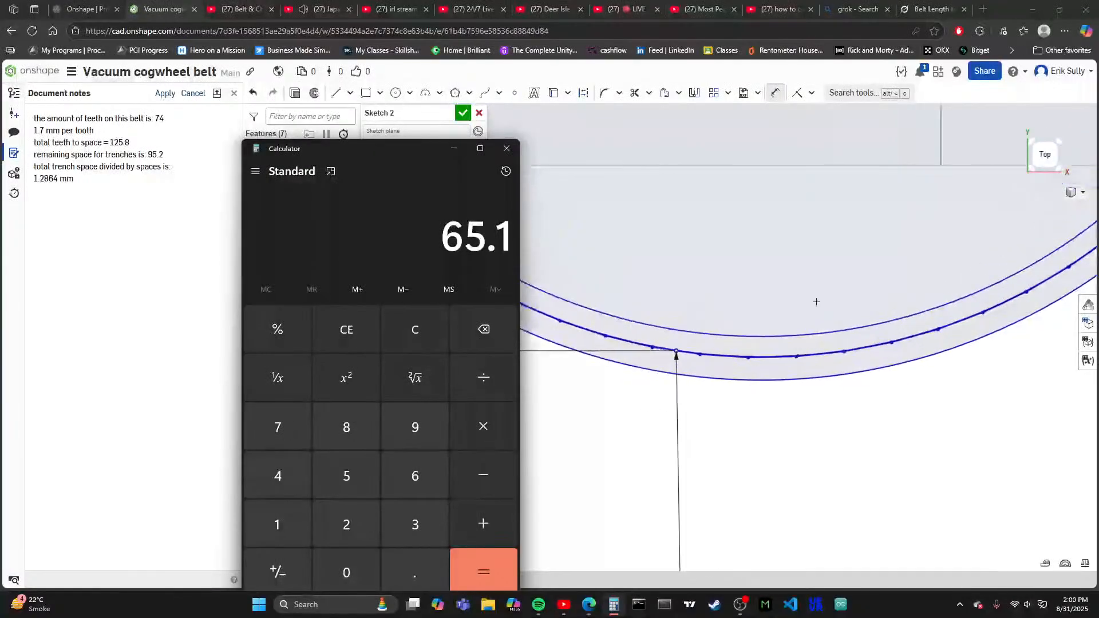
scroll(629, 387, "up", 2)
scroll(700, 474, "down", 3)
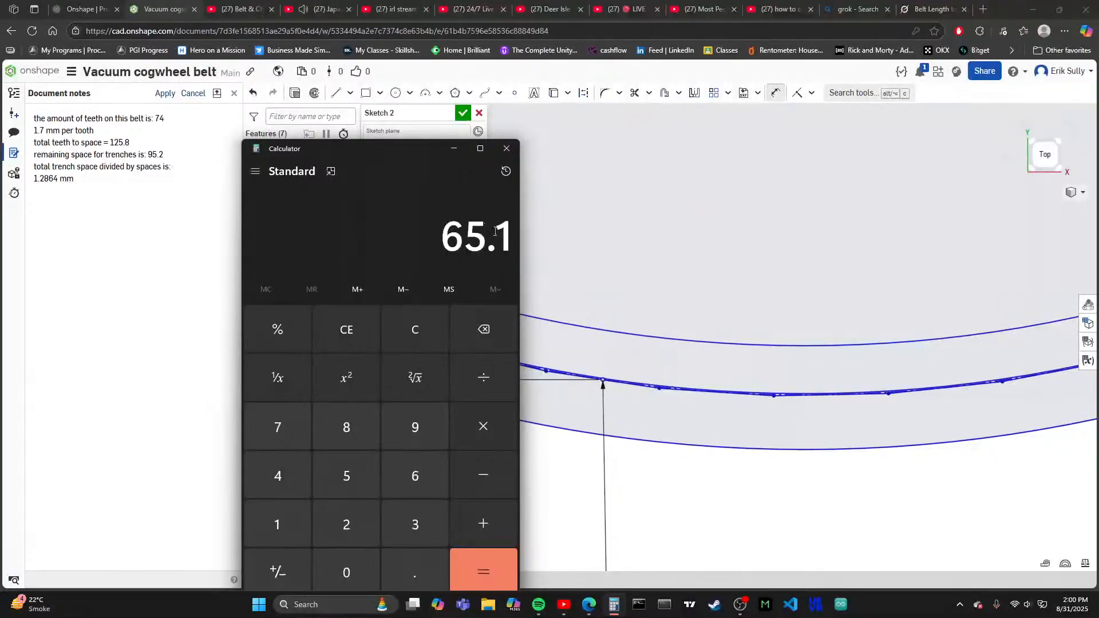
key("plus")
type("0.85")
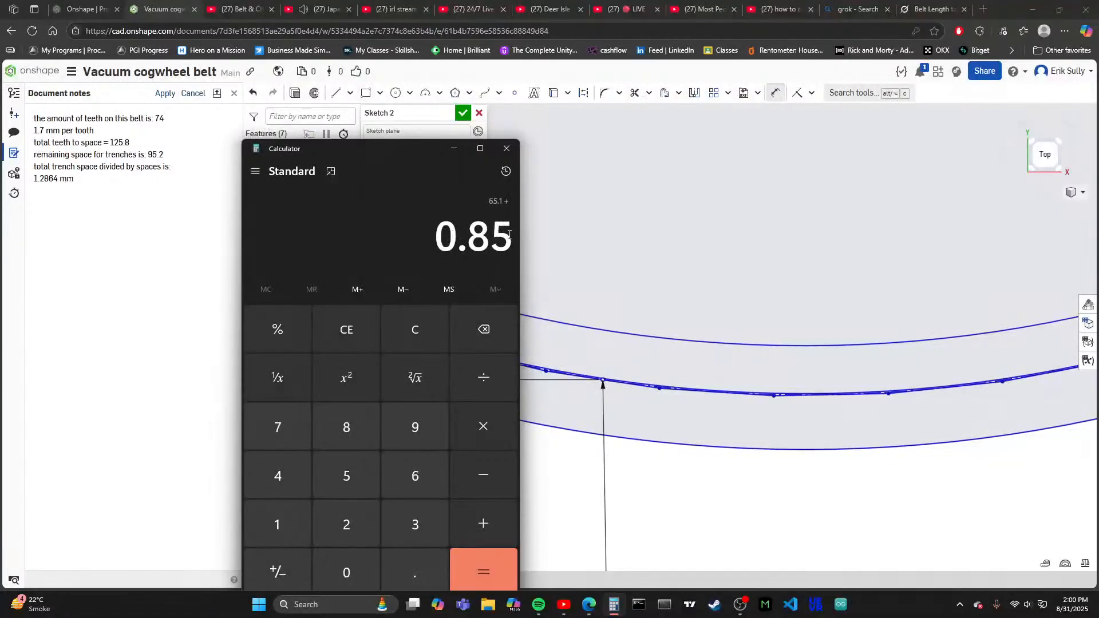
key("Return")
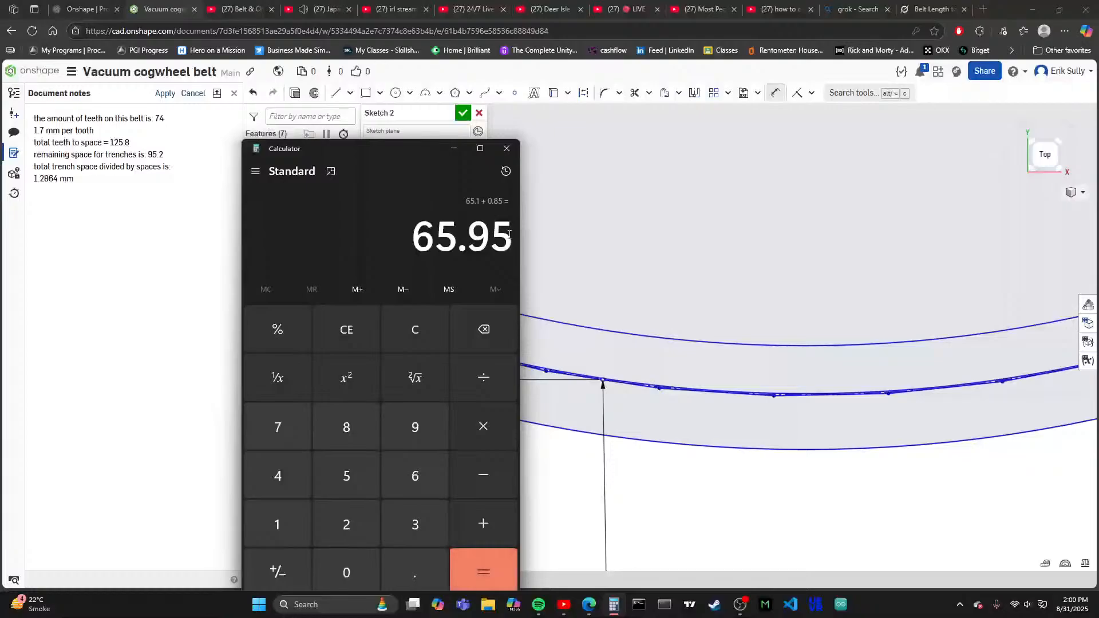
key("slash")
type("2")
key("Return")
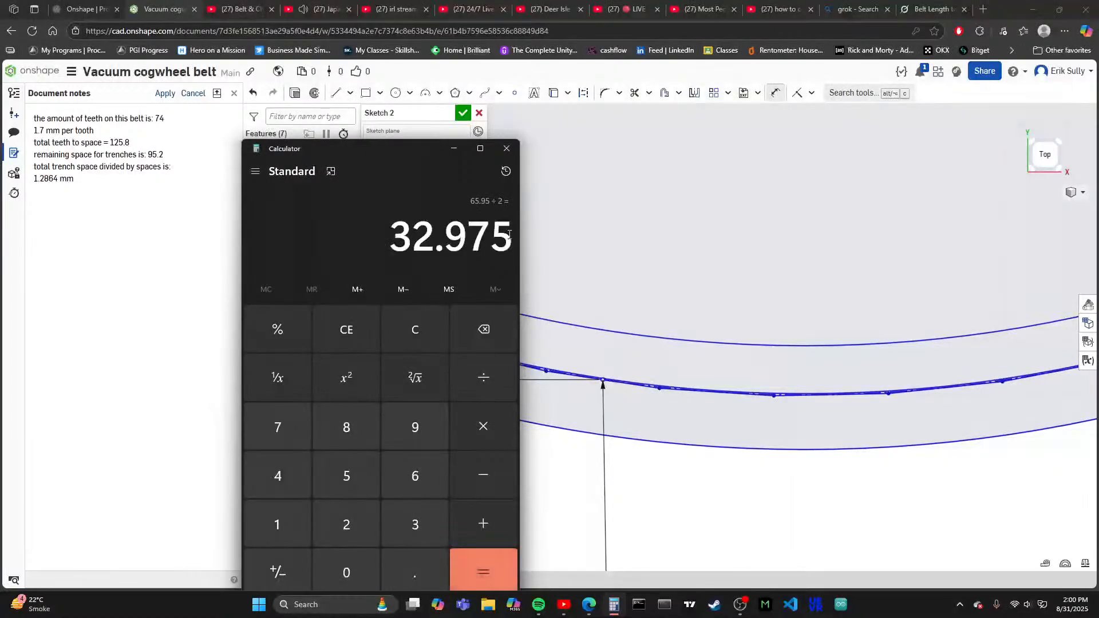
- Copy the calculated 32.975 into the sketch as the polygon's vertical distance from the centre, and check the polygon's fit between the circles
left_click_drag(395, 232, 507, 247)
key("ctrl+c")
scroll(650, 373, "down", 5)
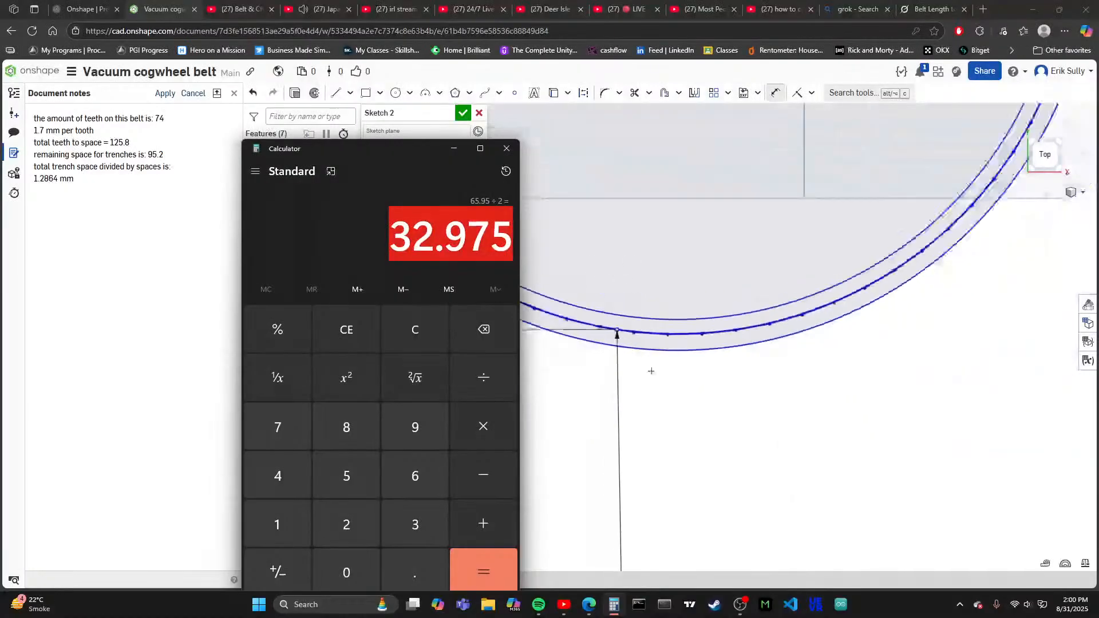
scroll(693, 419, "down", 2)
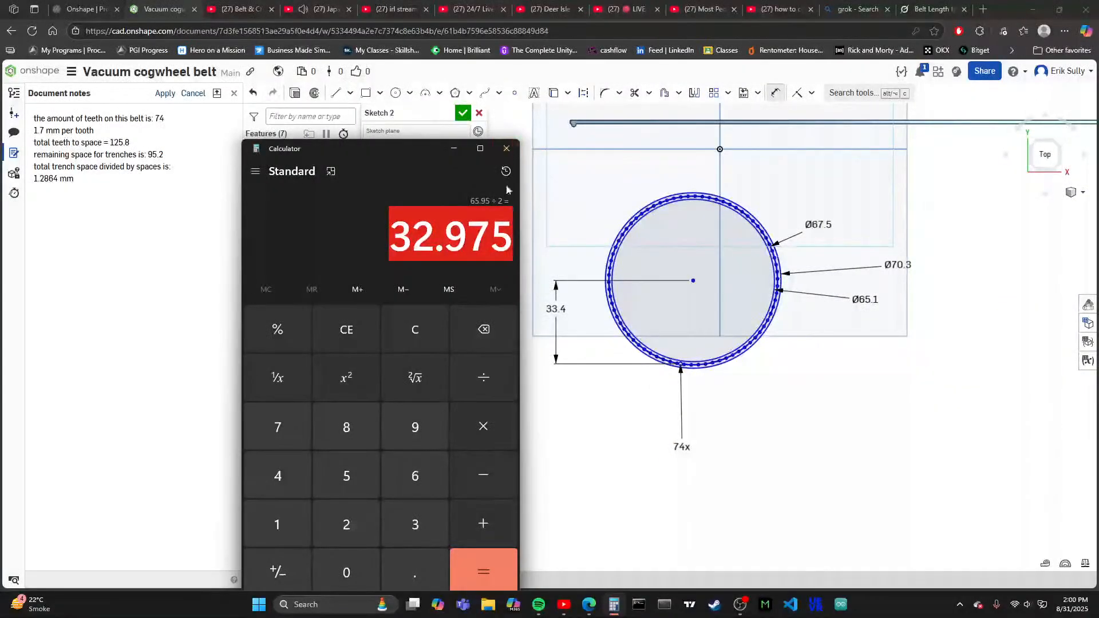
left_click_drag(400, 155, 360, 149)
double_click(556, 309)
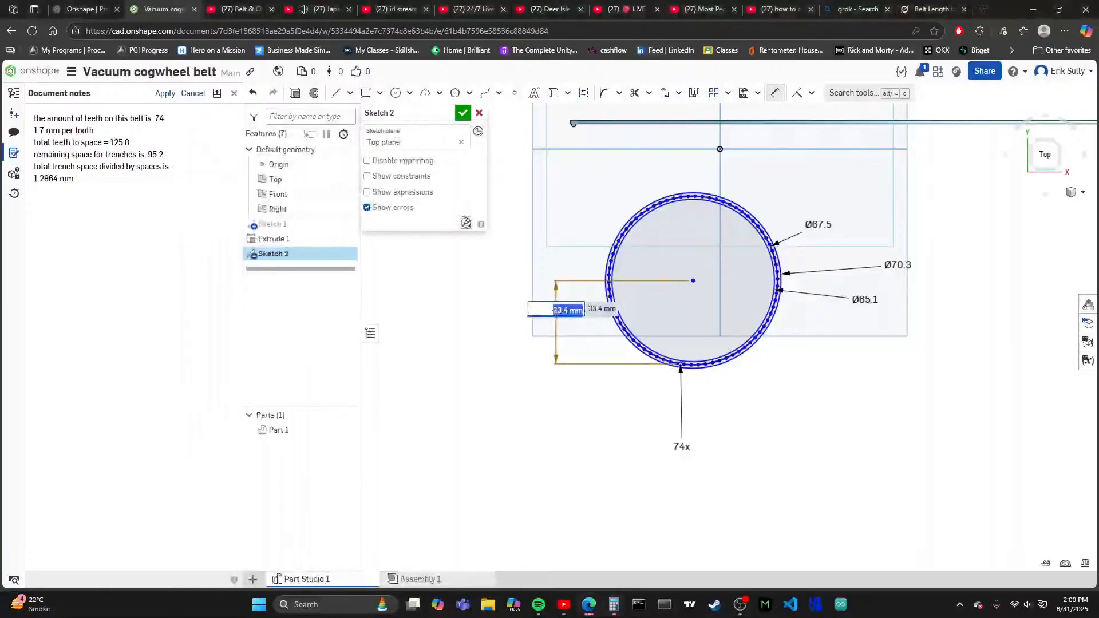
key("ctrl+v")
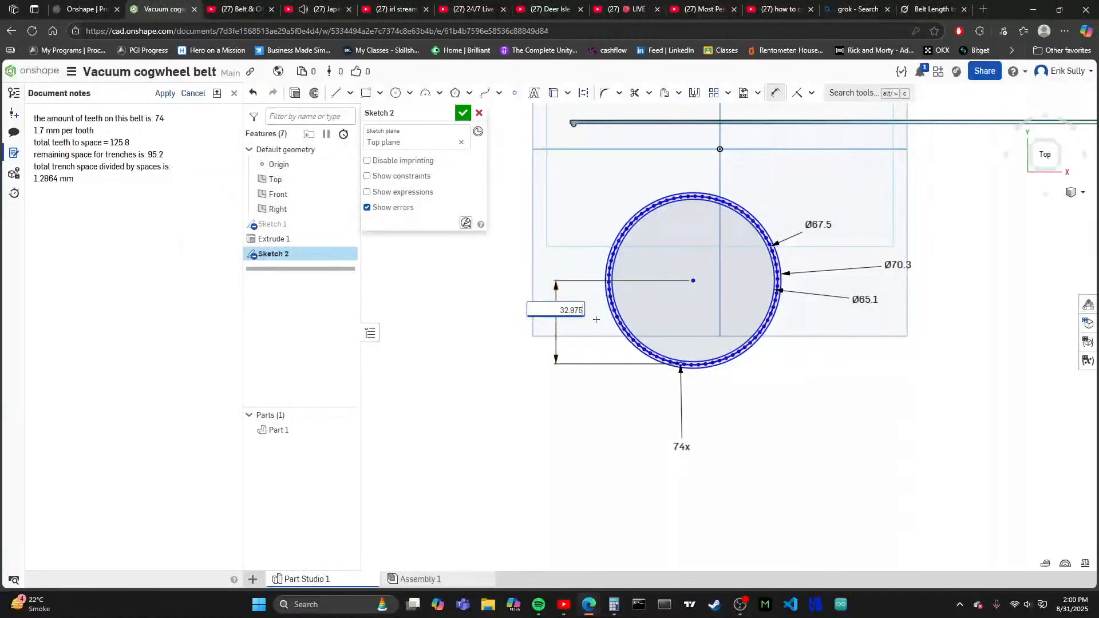
key("Return")
scroll(727, 332, "up", 10)
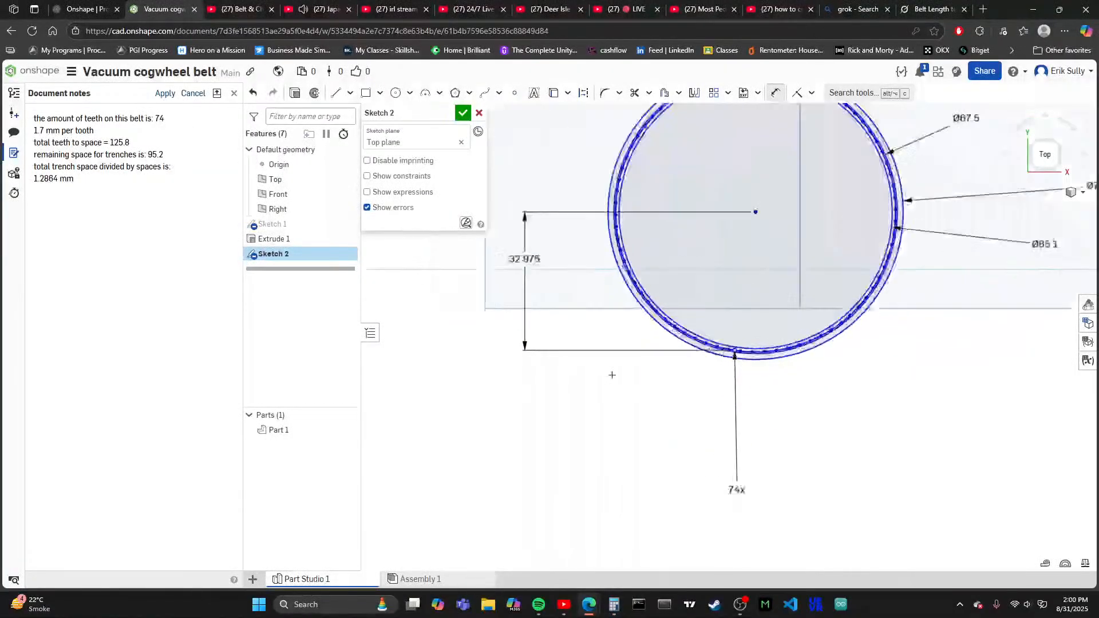
scroll(728, 331, "down", 4)
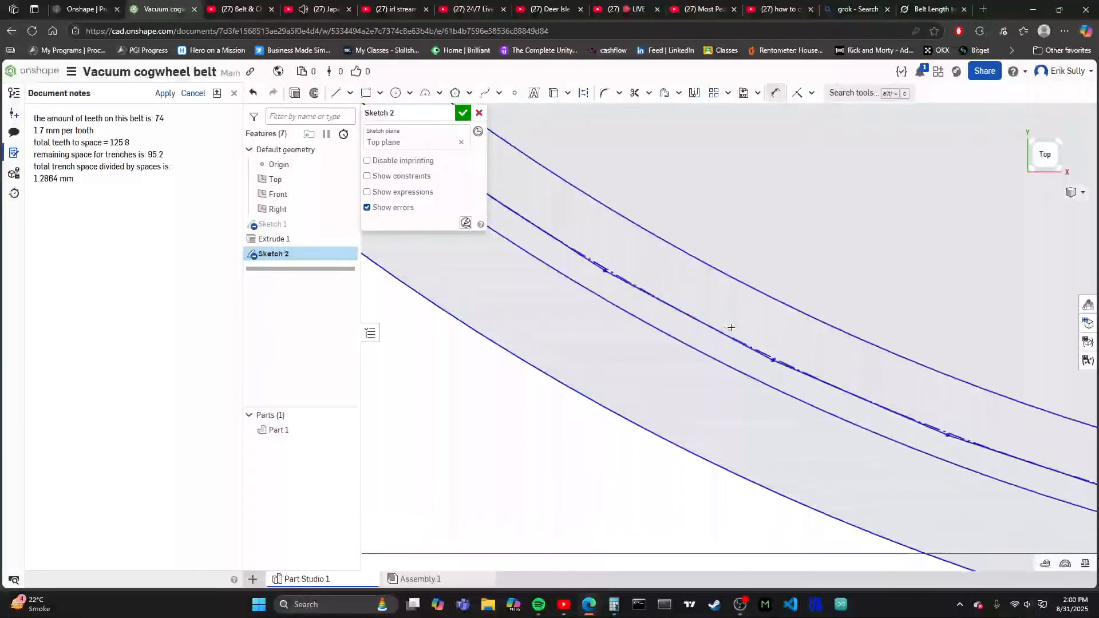
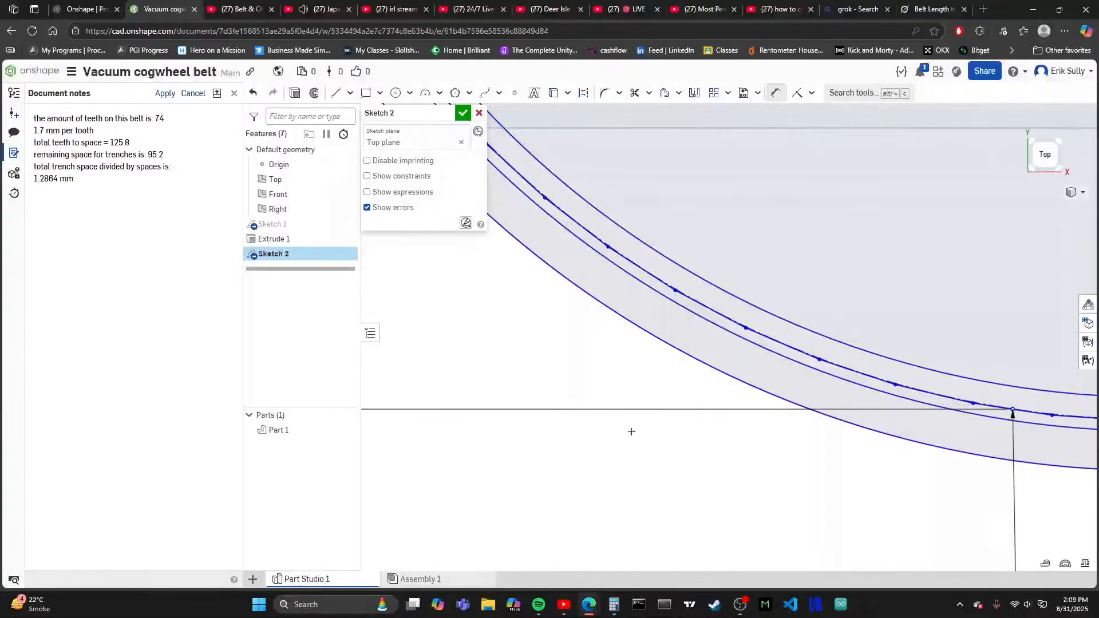
- Switch to the IRL livestream on YouTube and raise the system volume
left_click(288, 12)
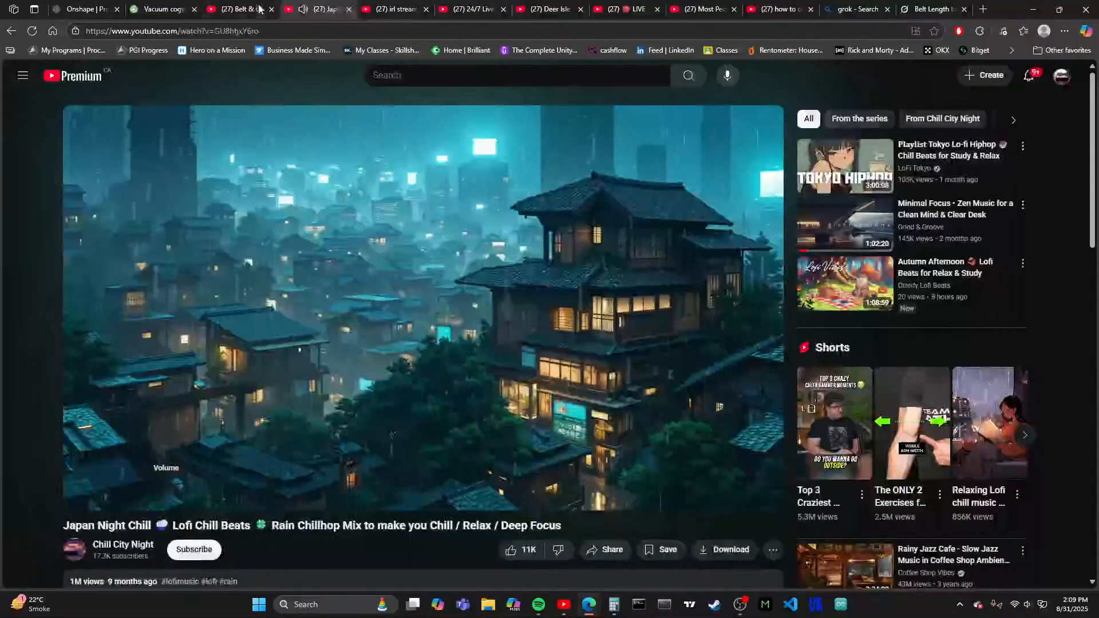
left_click(395, 9)
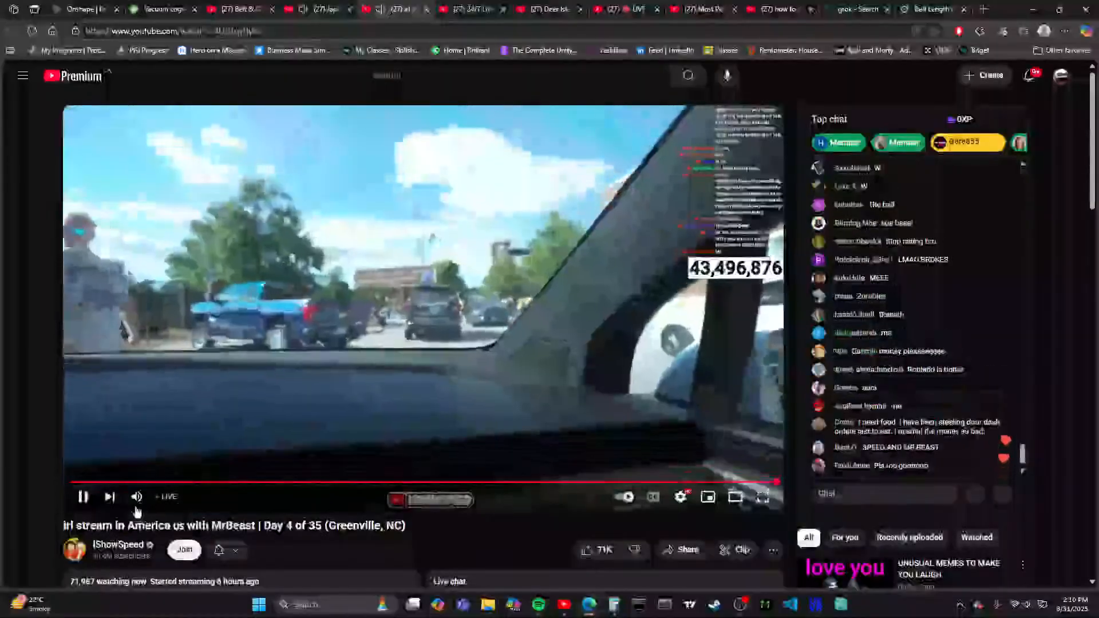
mouse_move(176, 501)
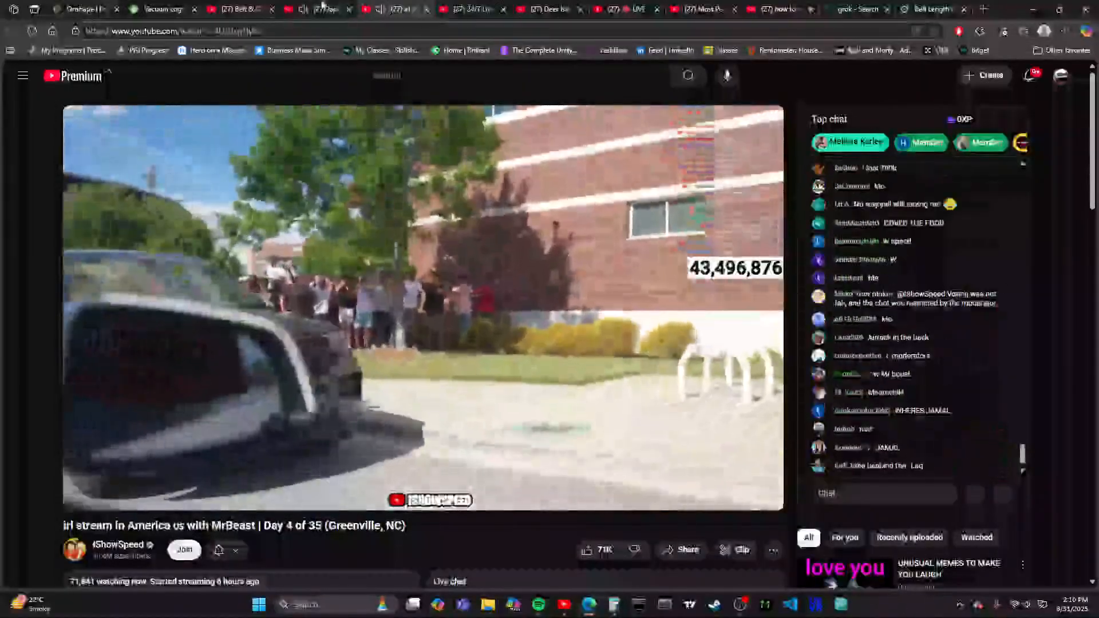
left_click(325, 9)
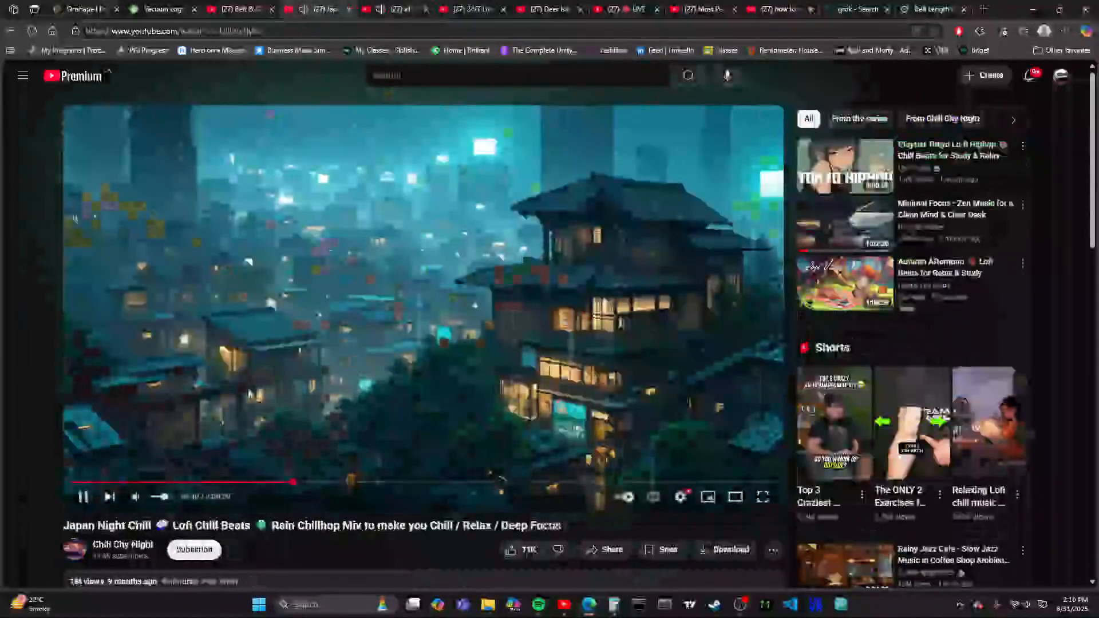
left_click(403, 9)
left_click(1026, 604)
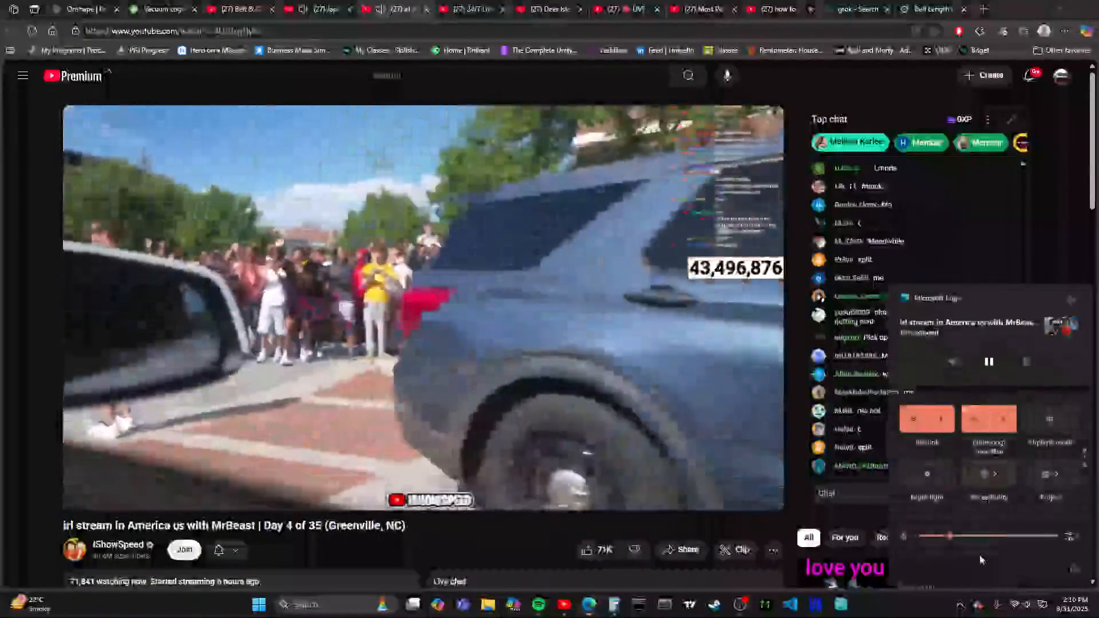
left_click(968, 537)
left_click_drag(967, 538, 1002, 537)
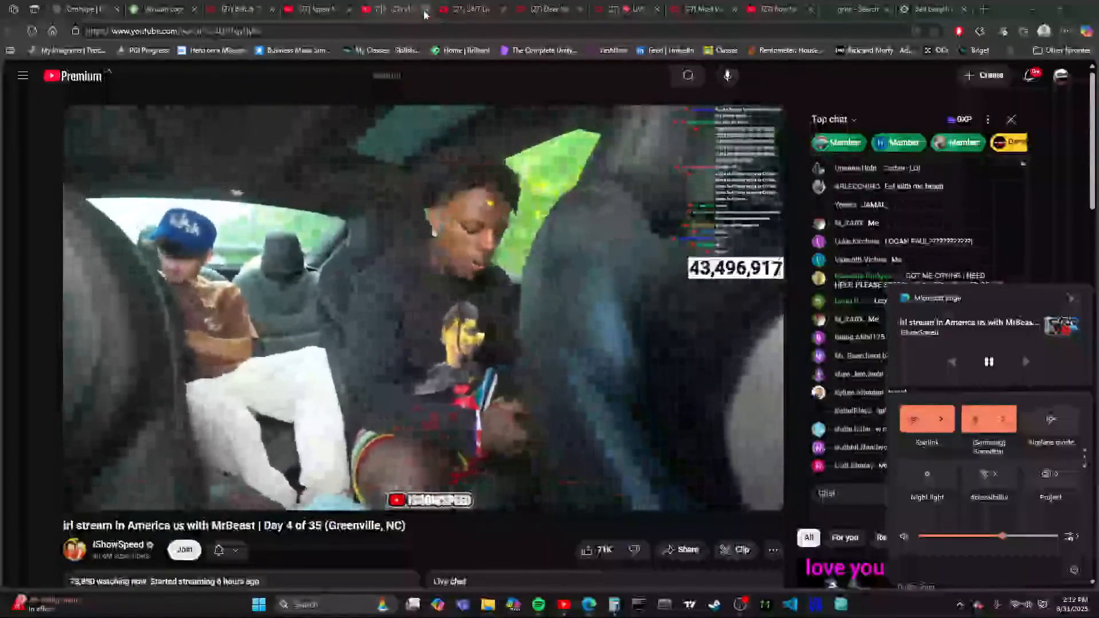
- Close the IRL livestream tab, and close the International Space Station stream tab after playing it from its live point
left_click(440, 7)
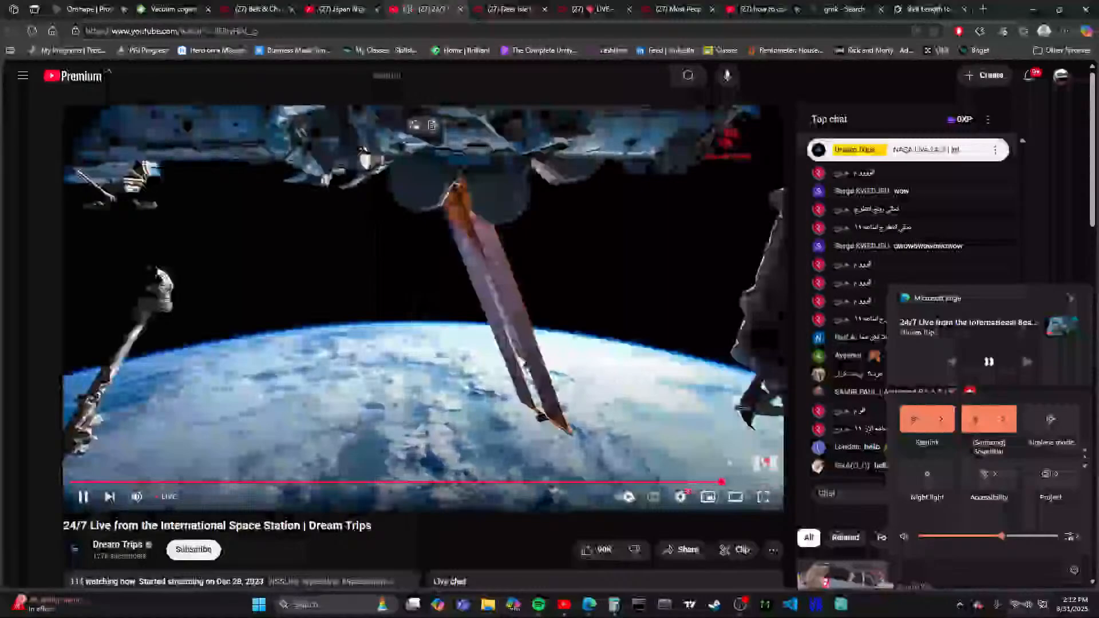
left_click(760, 491)
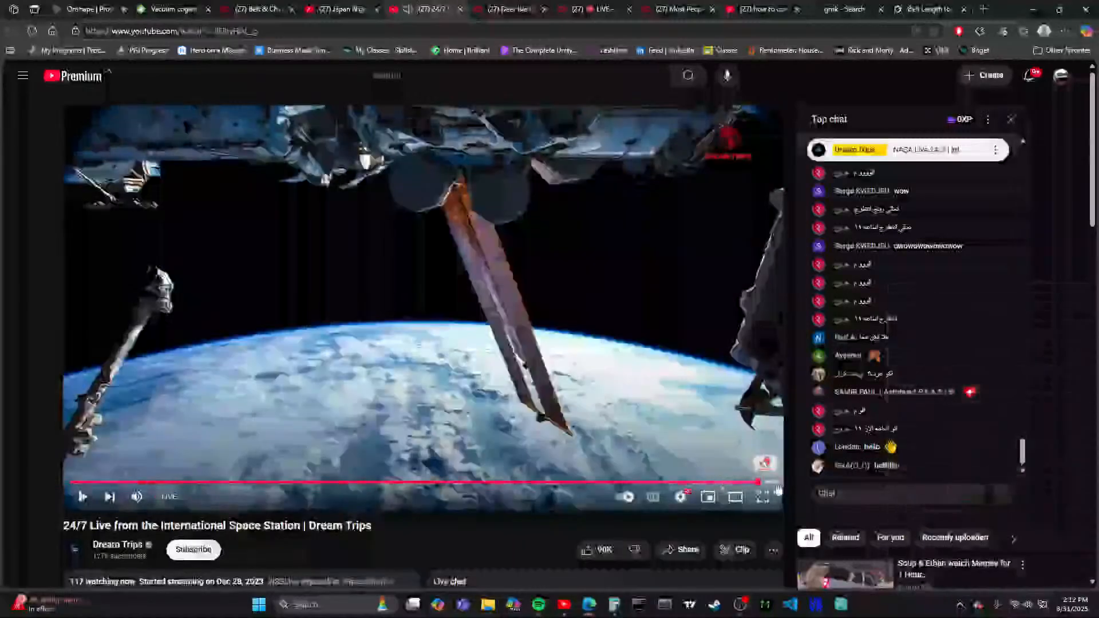
left_click(759, 483)
left_click(777, 484)
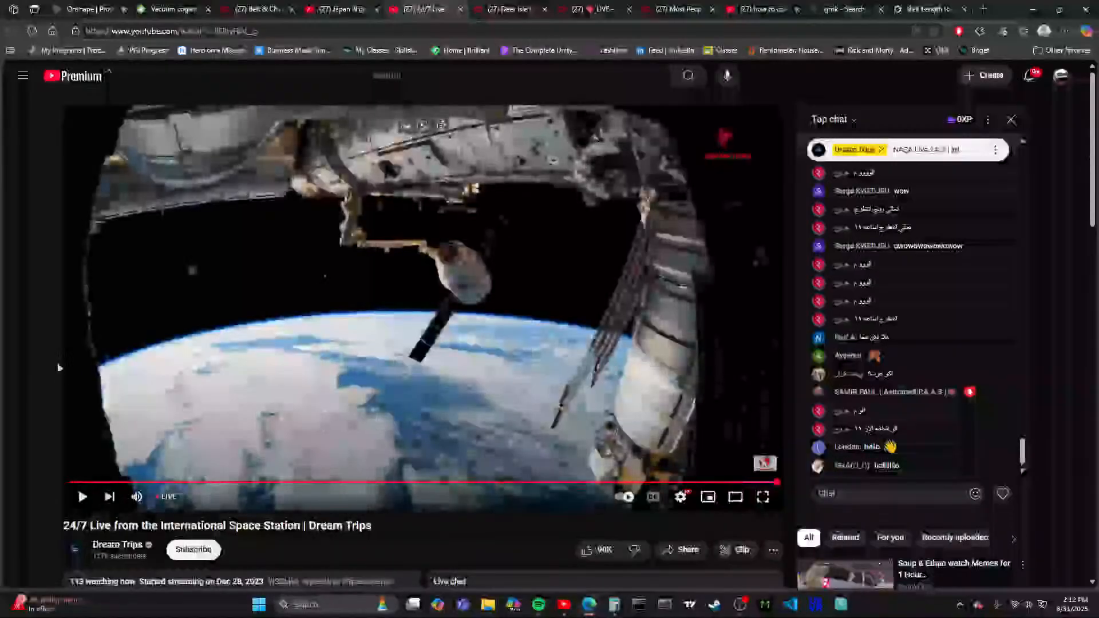
left_click(80, 505)
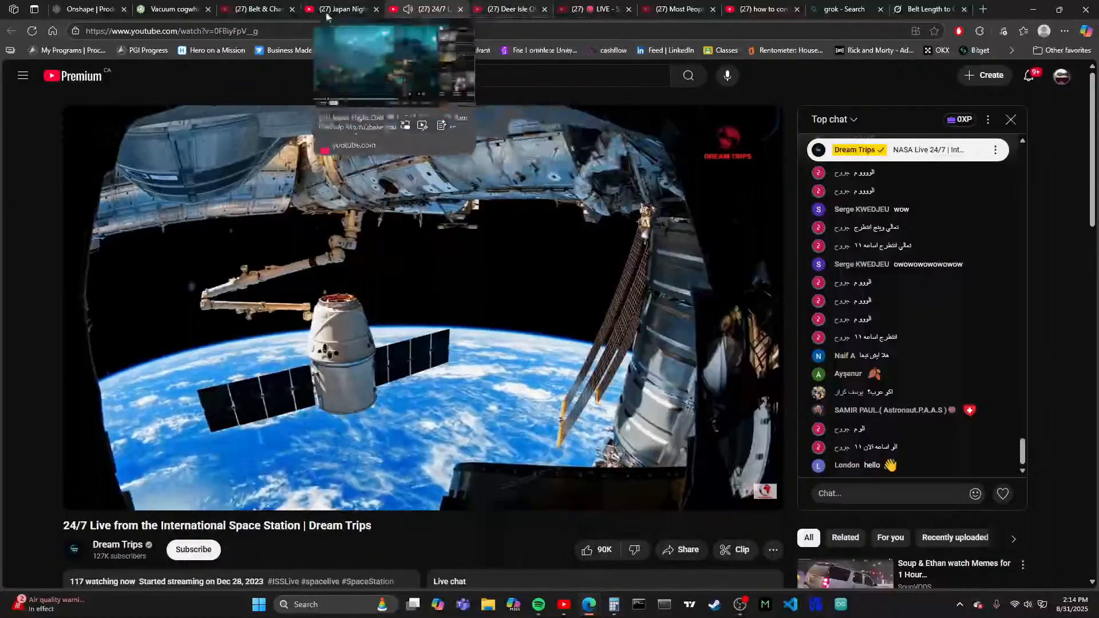
left_click(462, 9)
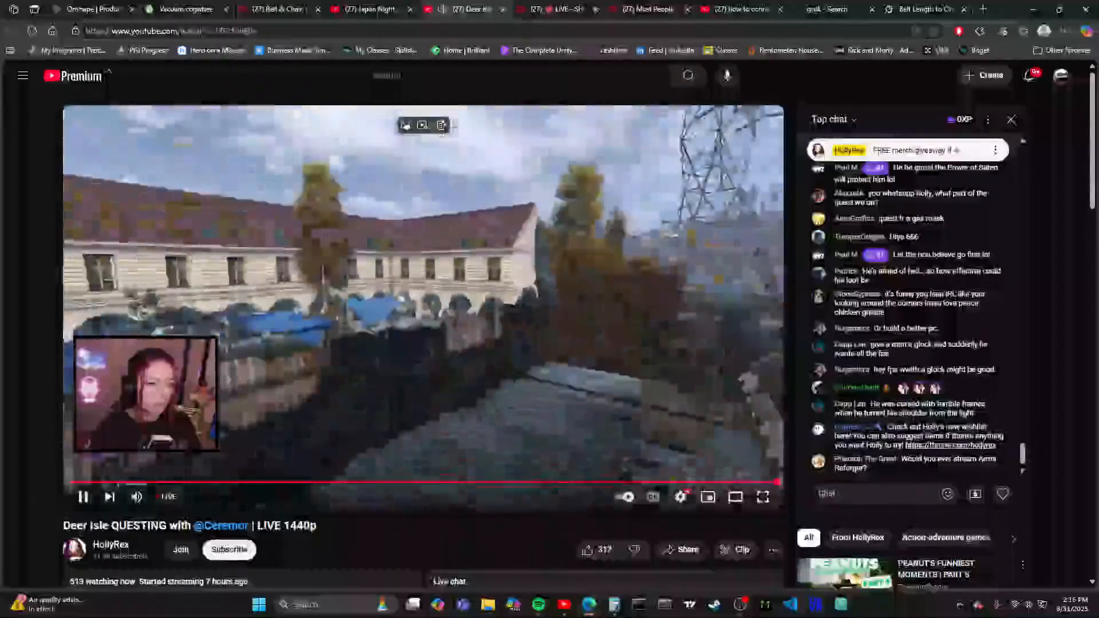
- Pause the Deer Isle stream, and pause and close the Escape From Tarkov stream after looking over its page
left_click(502, 273)
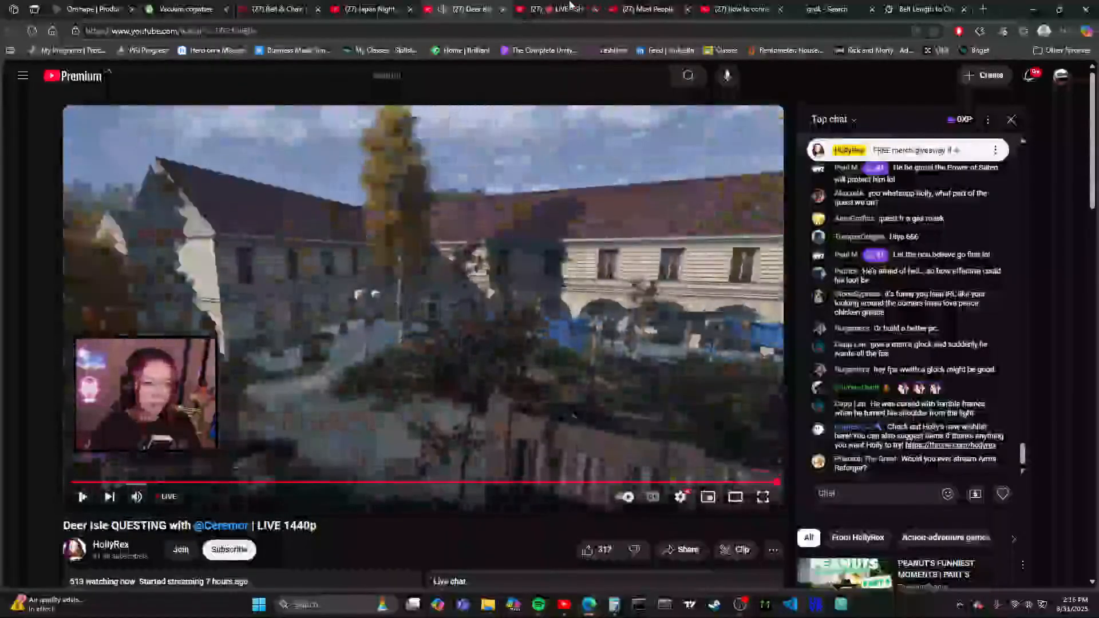
key("ctrl+Tab")
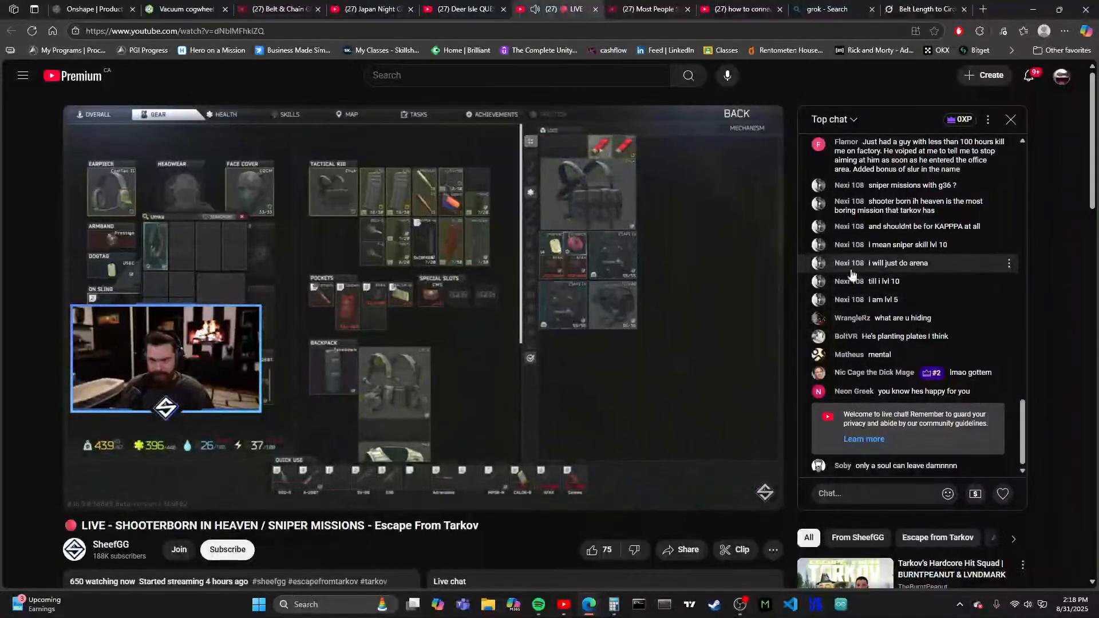
scroll(218, 430, "down", 4)
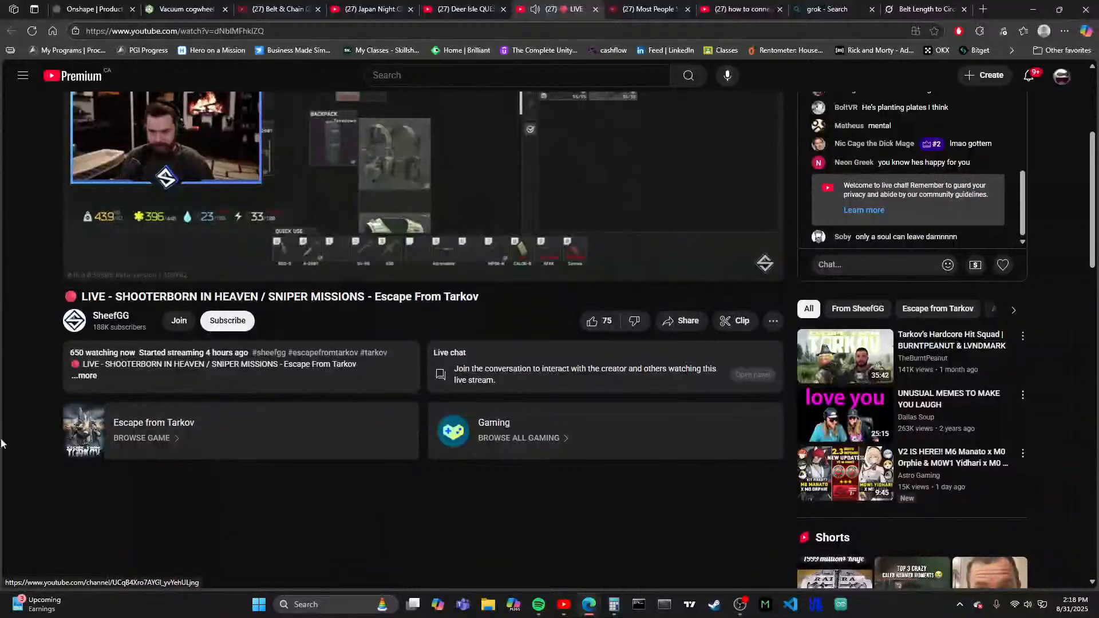
scroll(362, 259, "up", 4)
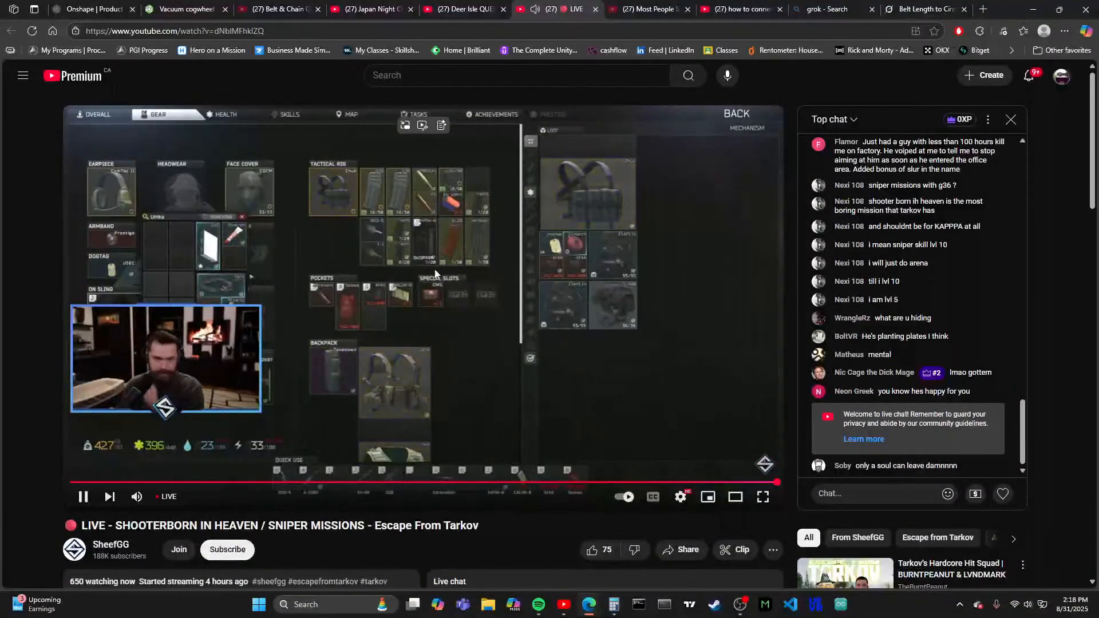
left_click(505, 265)
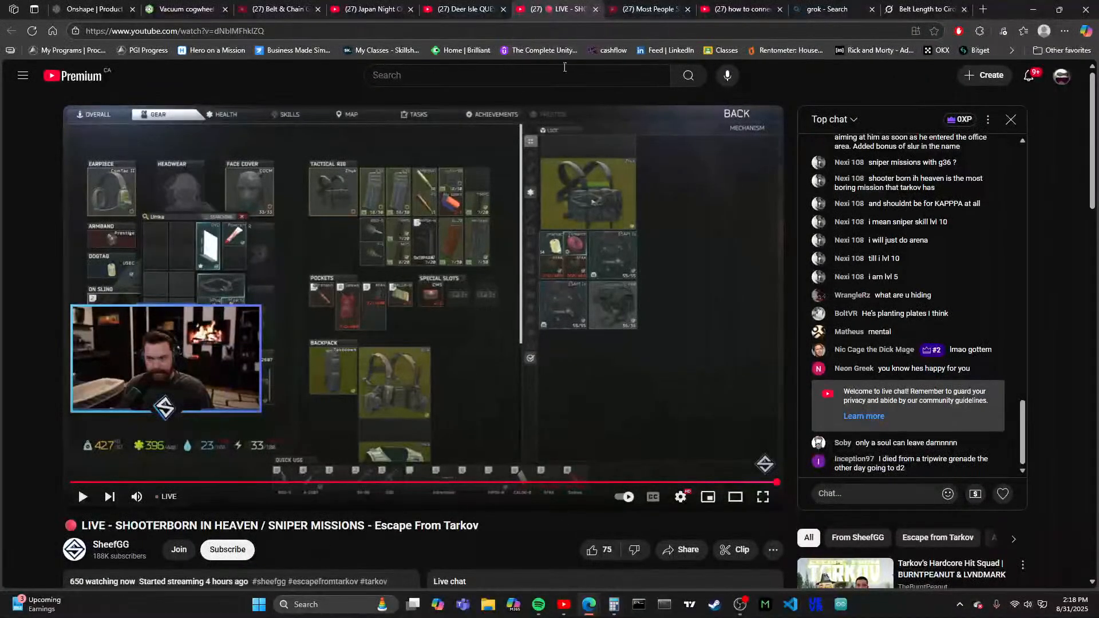
left_click(597, 10)
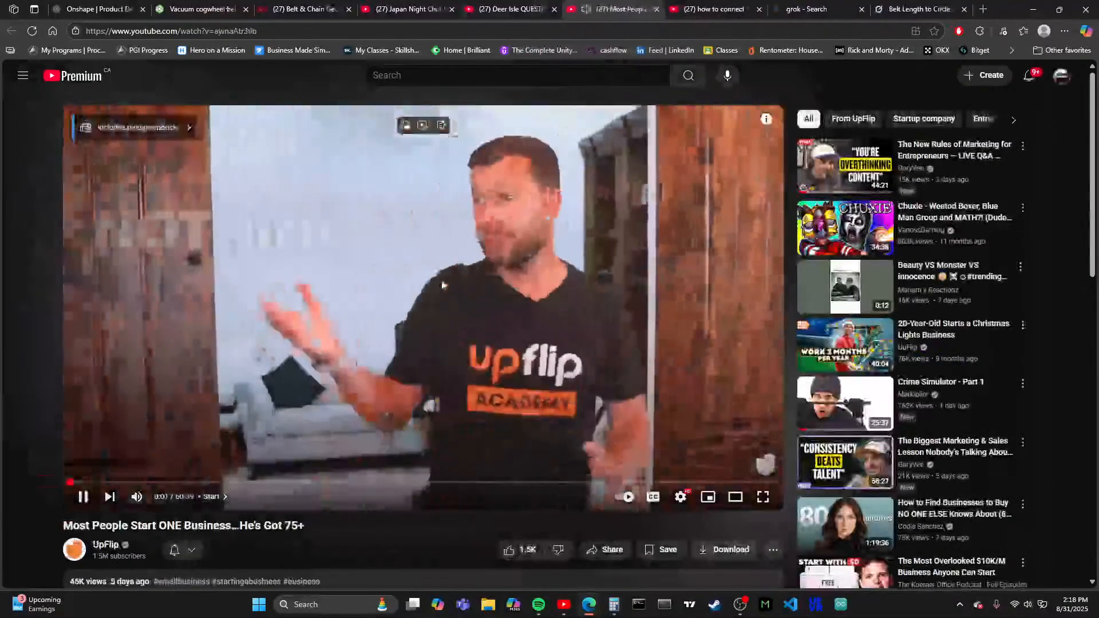
- Close the YouTube search results and Deer Isle stream tabs, and return to the Vacuum cogwheel belt document in Onshape
key("ctrl+Tab")
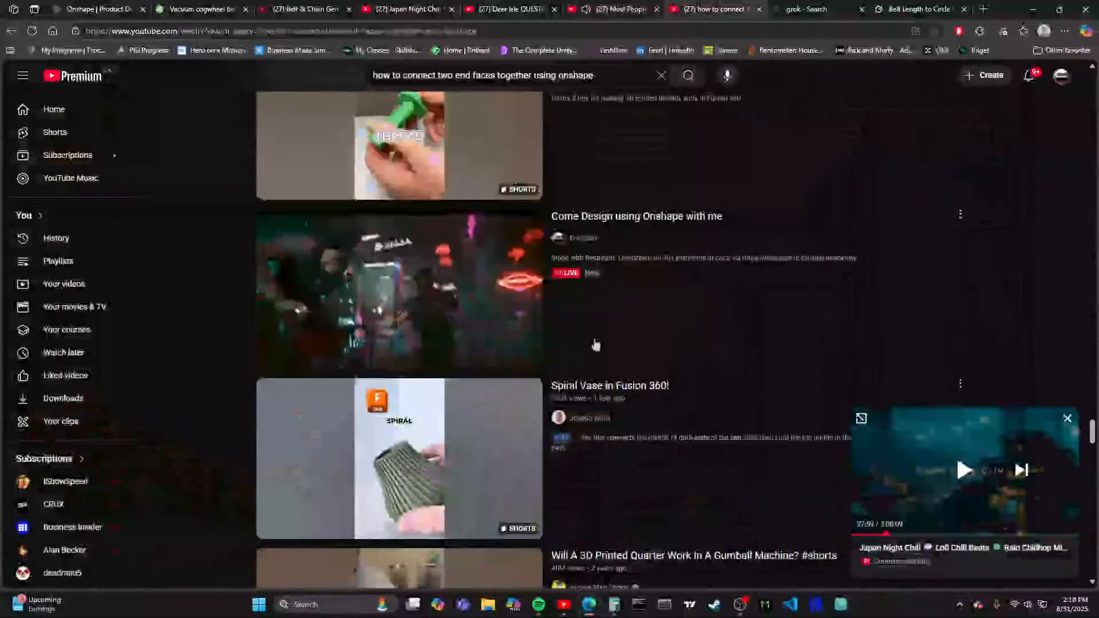
left_click(758, 10)
left_click(549, 9)
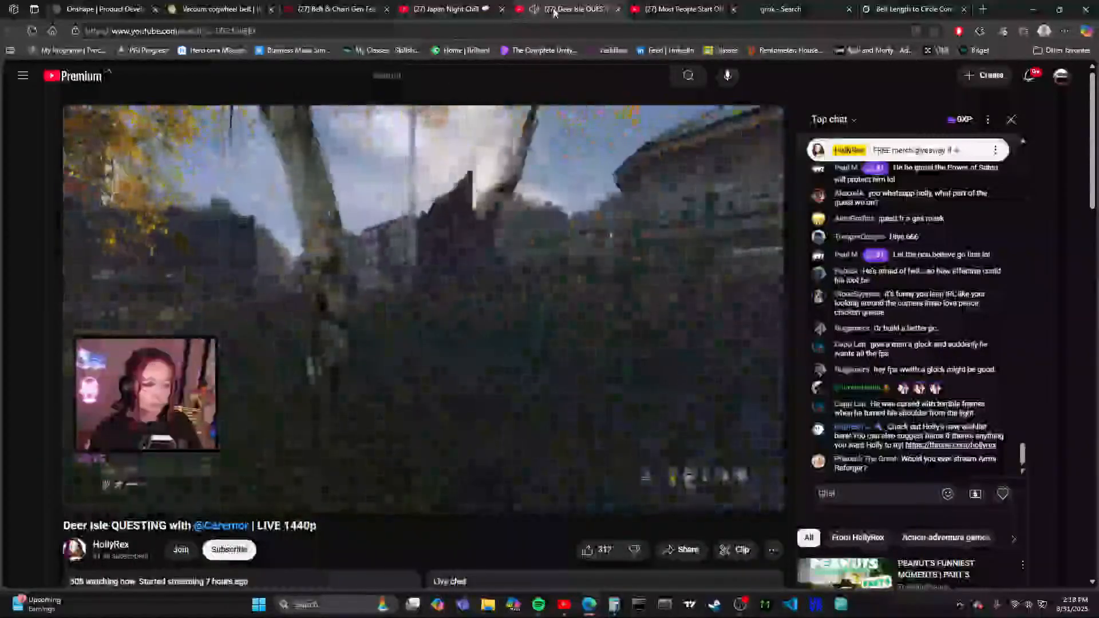
left_click_drag(554, 10, 0, 35)
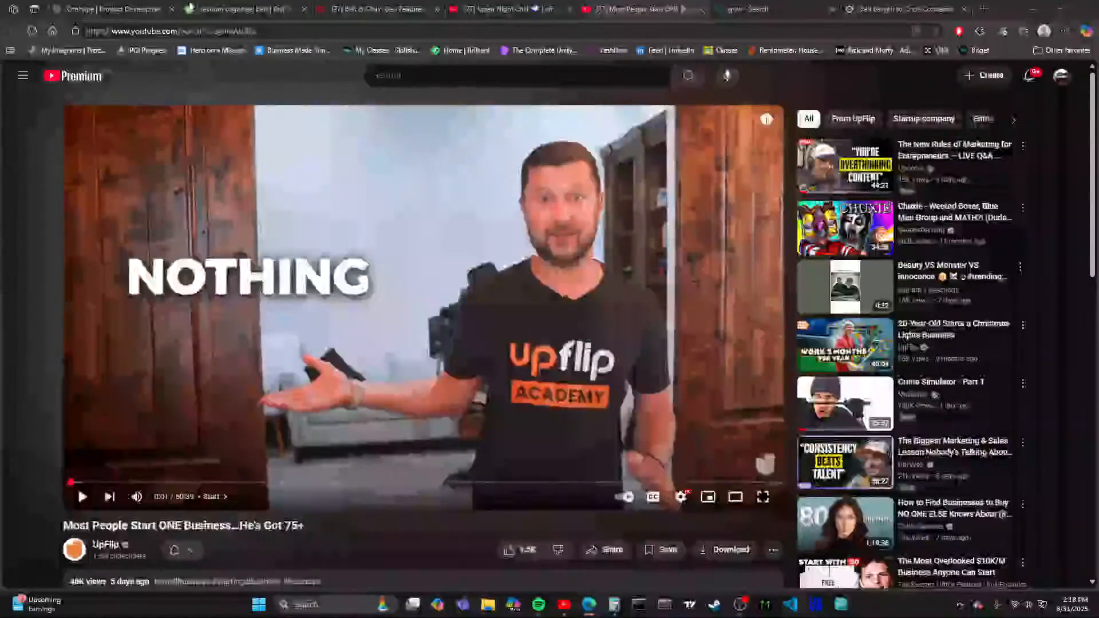
left_click(252, 9)
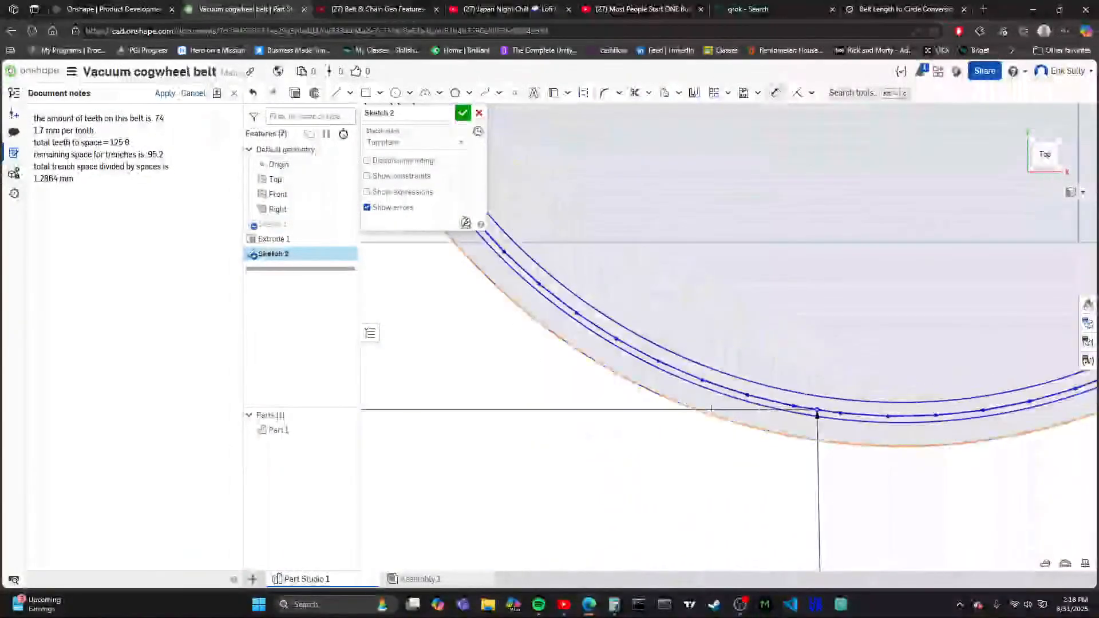
- Sketch a circle about 1.66 mm in diameter centred on a polygon vertex near the dimensioned point, reaching the innermost circle
scroll(711, 408, "up", 5)
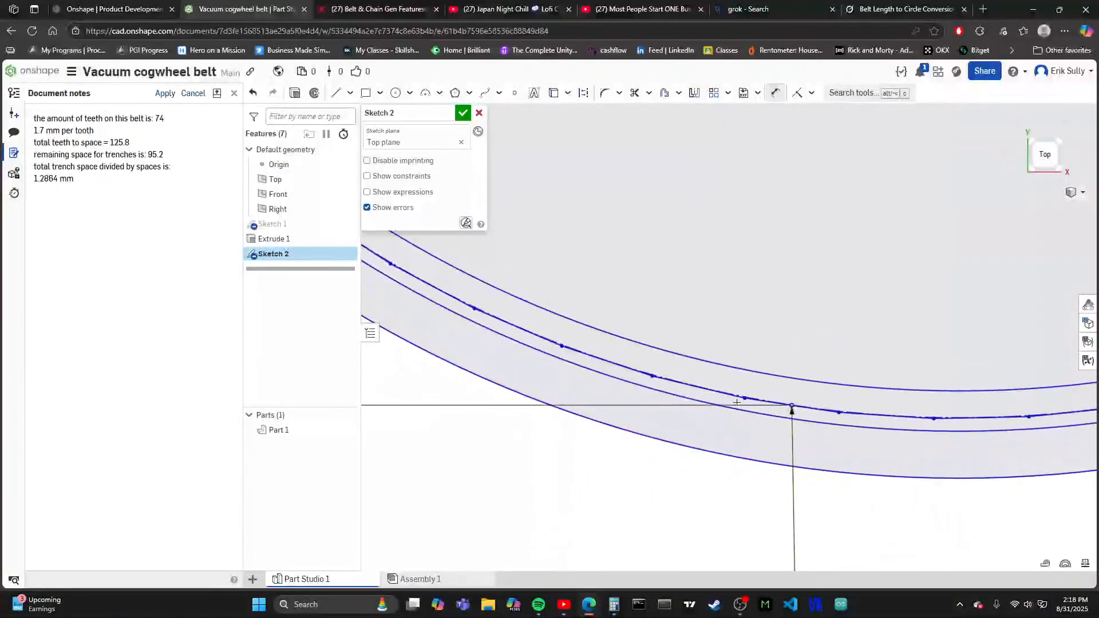
scroll(718, 339, "up", 3)
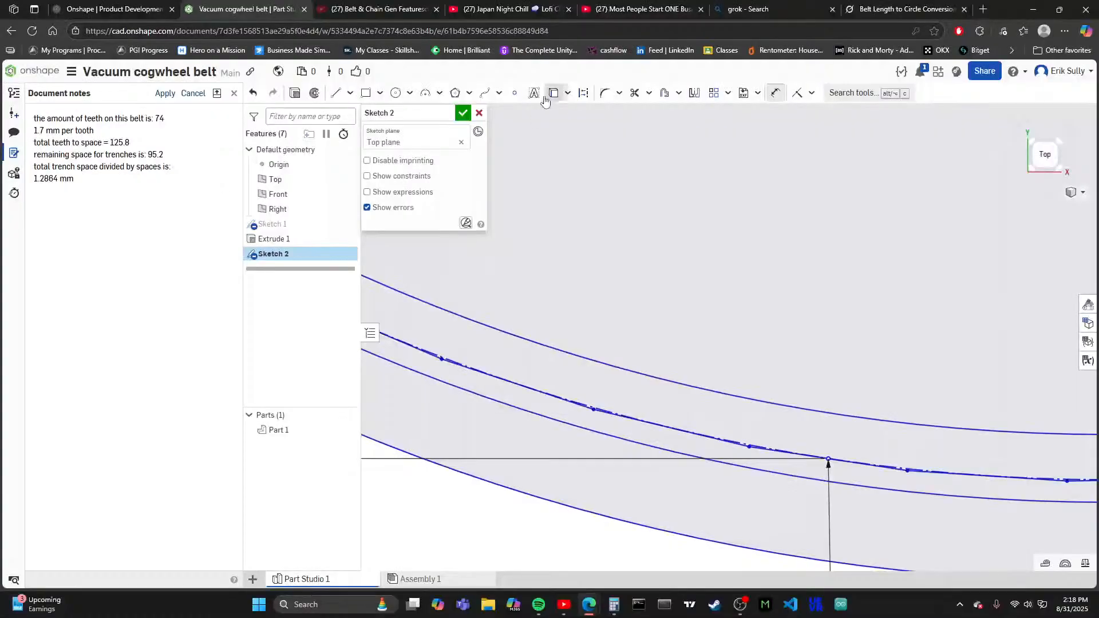
left_click(396, 93)
scroll(569, 245, "down", 3)
scroll(534, 282, "up", 3)
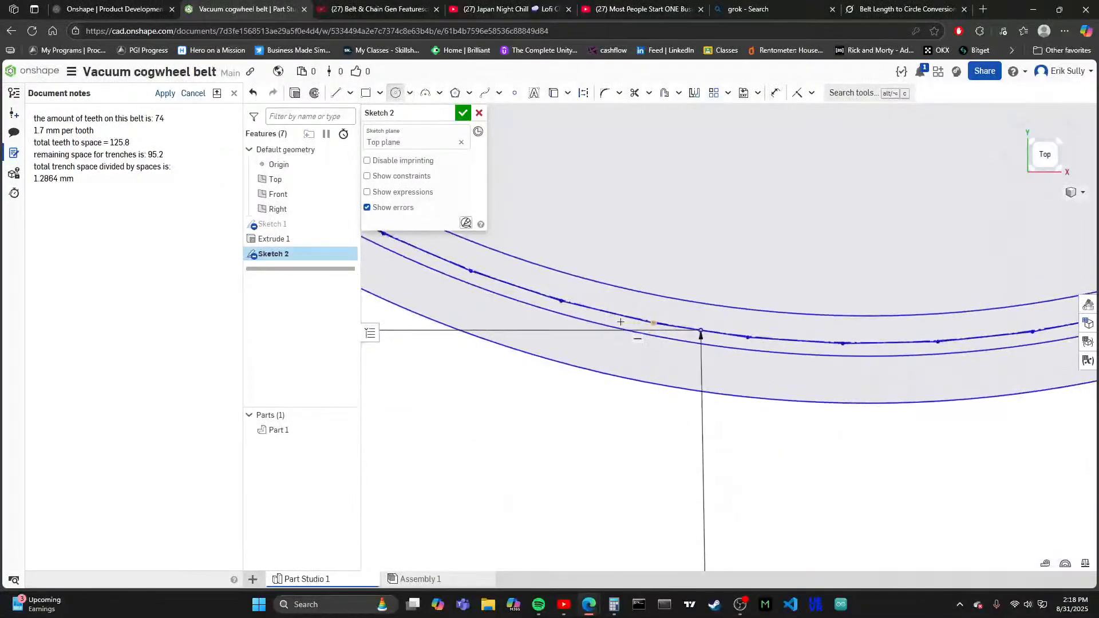
scroll(644, 347, "up", 5)
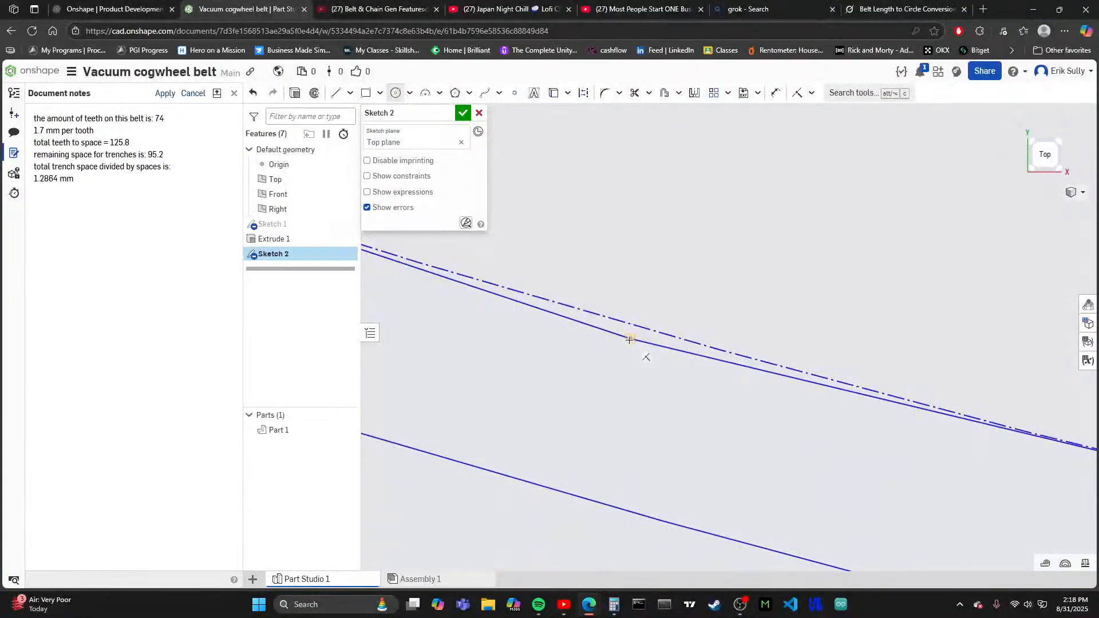
left_click(629, 339)
scroll(606, 344, "down", 2)
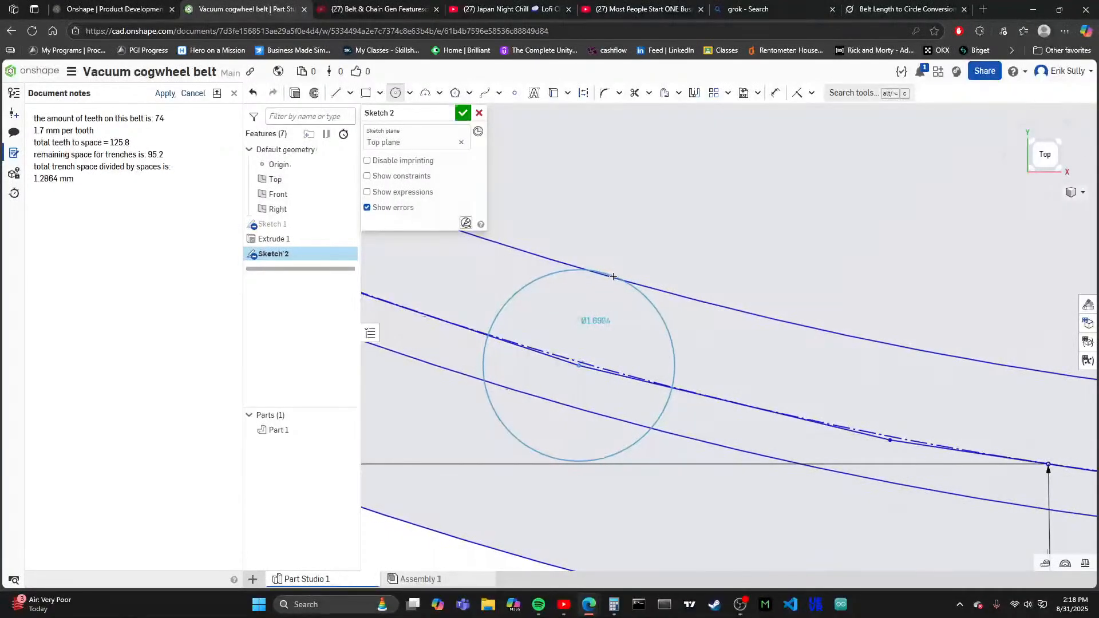
scroll(606, 283, "down", 2)
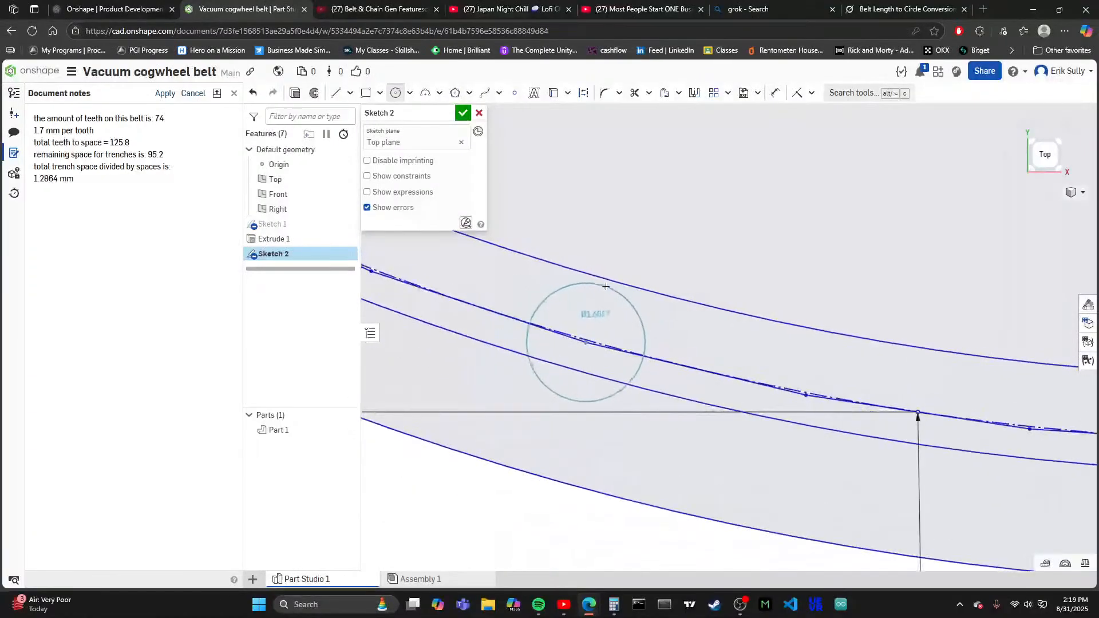
scroll(606, 286, "up", 2)
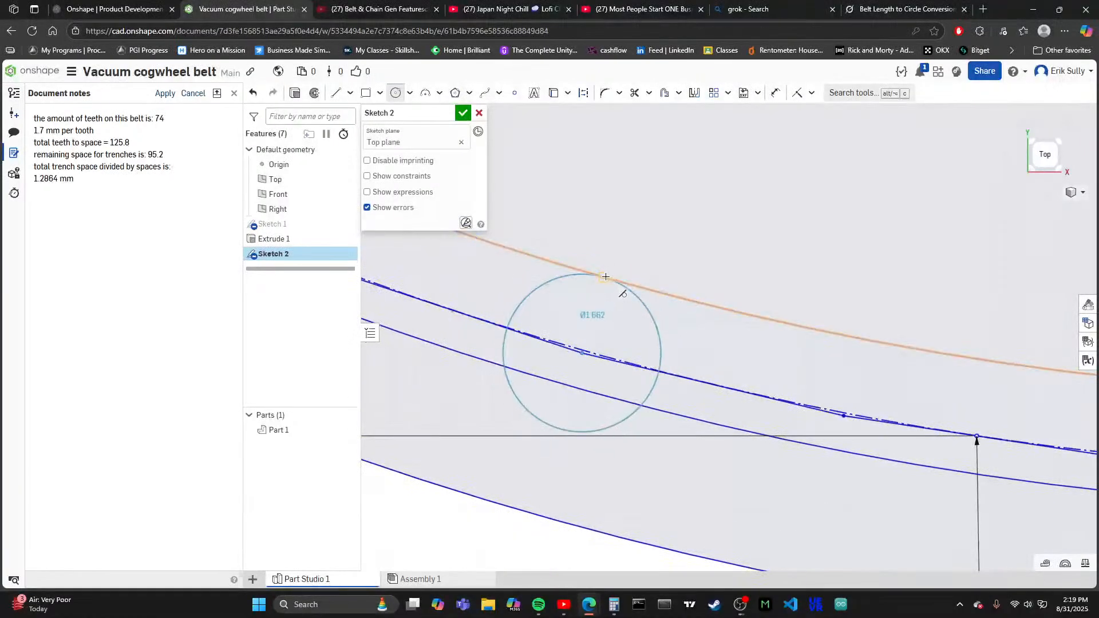
left_click(602, 277)
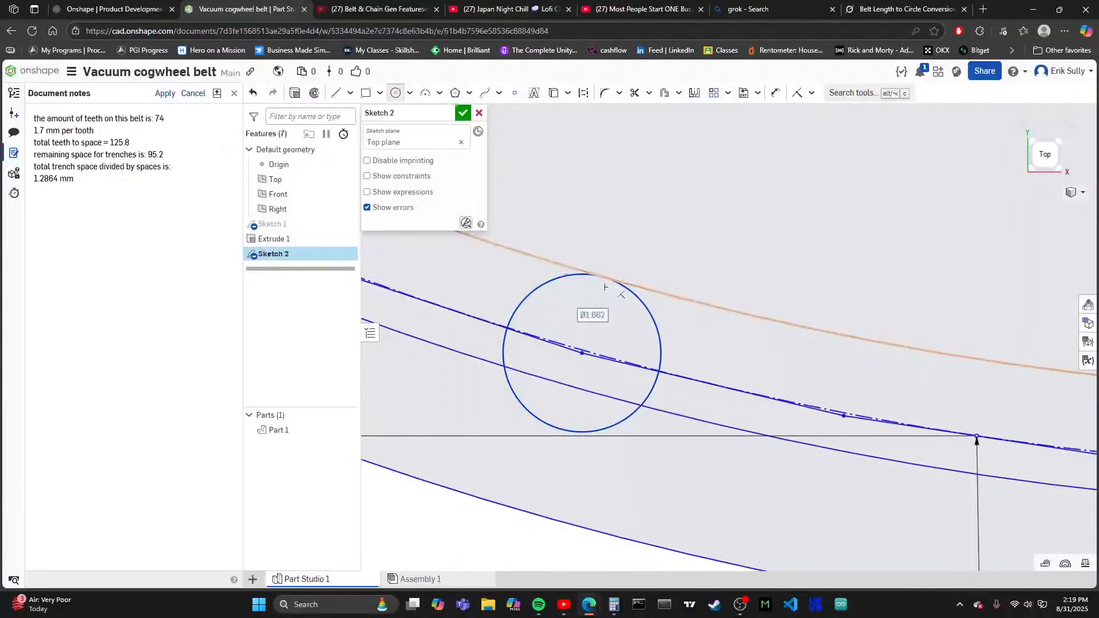
- Sketch a second circle about 1.66 mm in diameter centred on the adjacent polygon vertex, reaching the innermost circle
scroll(594, 329, "up", 3)
scroll(594, 327, "up", 2)
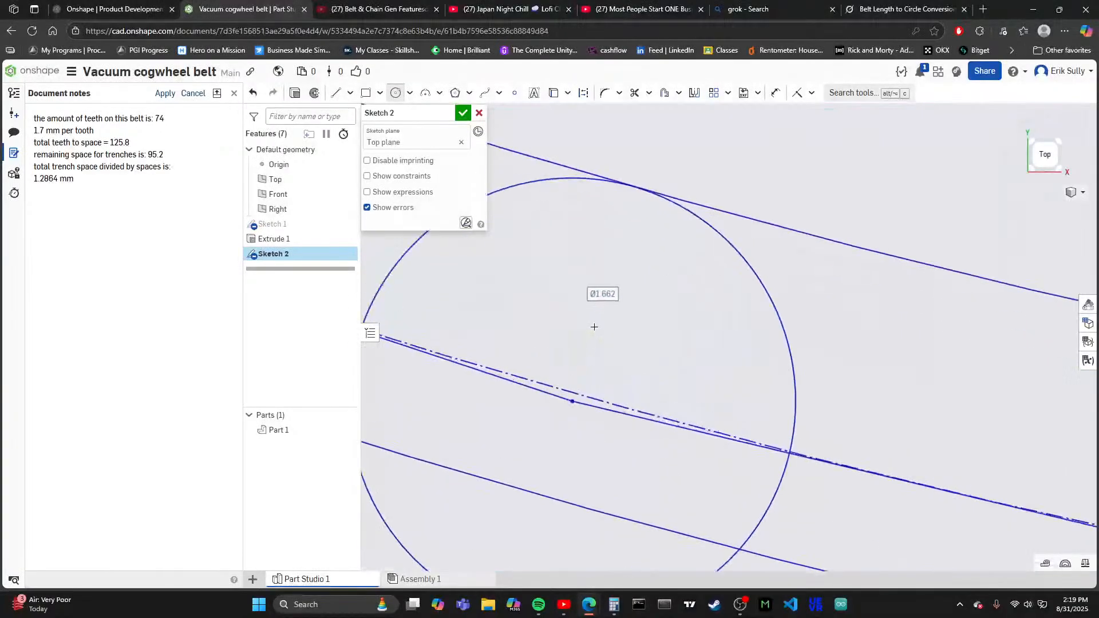
scroll(607, 306, "down", 5)
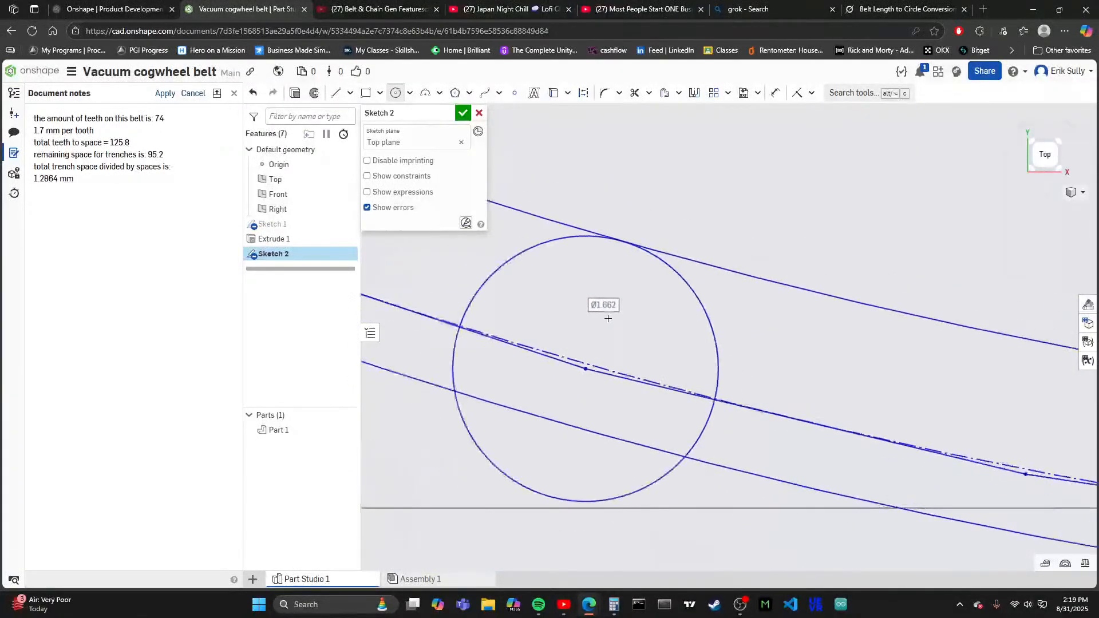
scroll(648, 331, "down", 5)
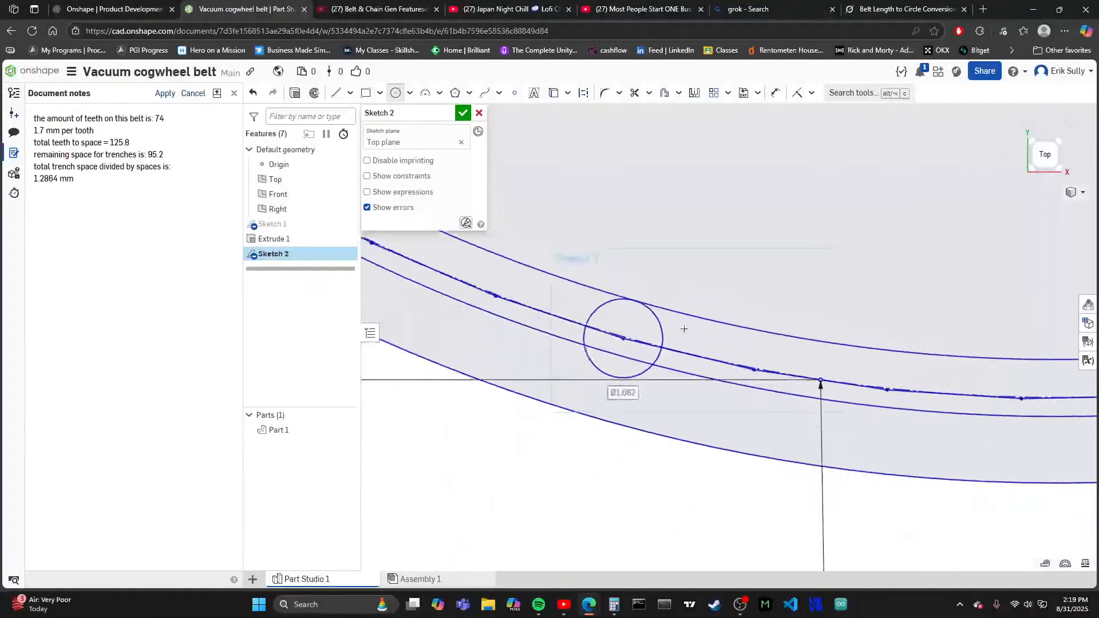
scroll(629, 358, "up", 2)
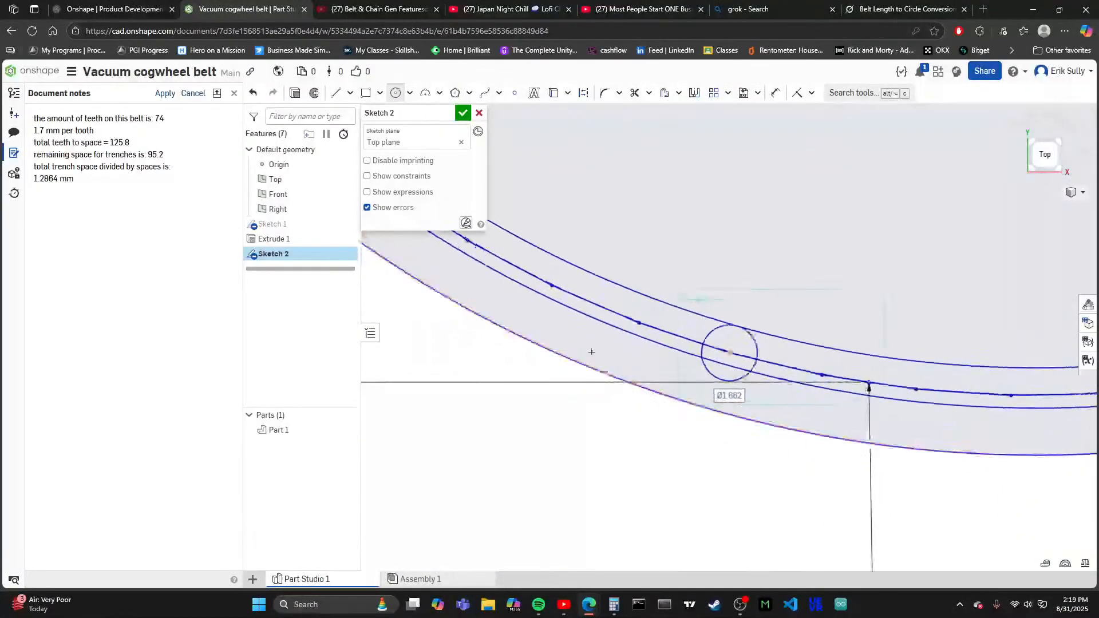
scroll(692, 298, "up", 3)
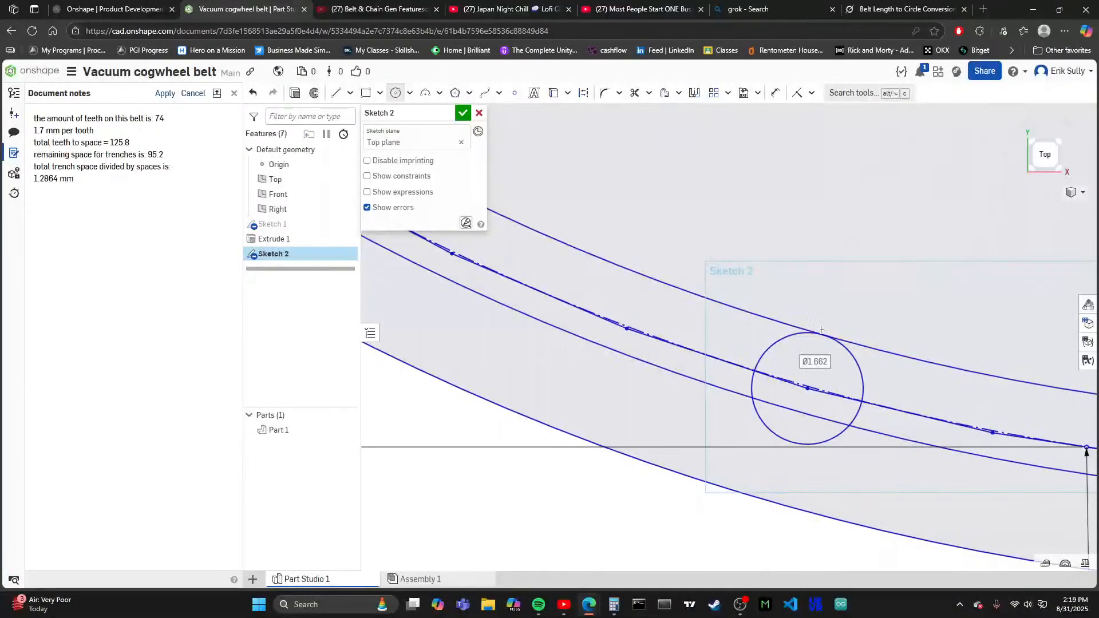
scroll(636, 330, "up", 3)
left_click(633, 324)
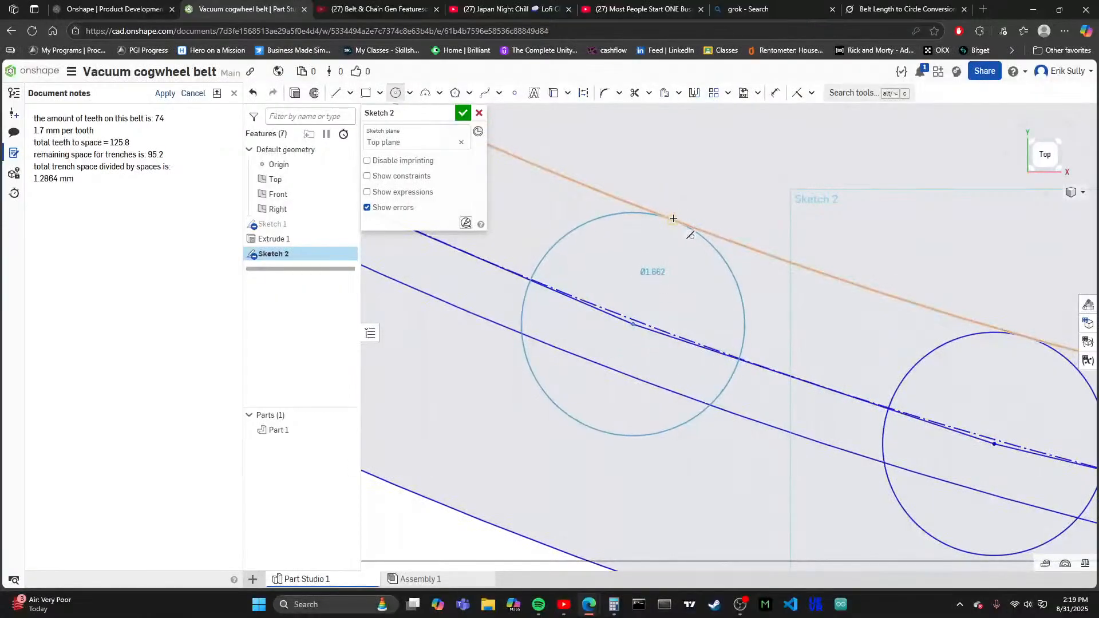
left_click(673, 218)
scroll(673, 218, "down", 5)
scroll(739, 366, "up", 5)
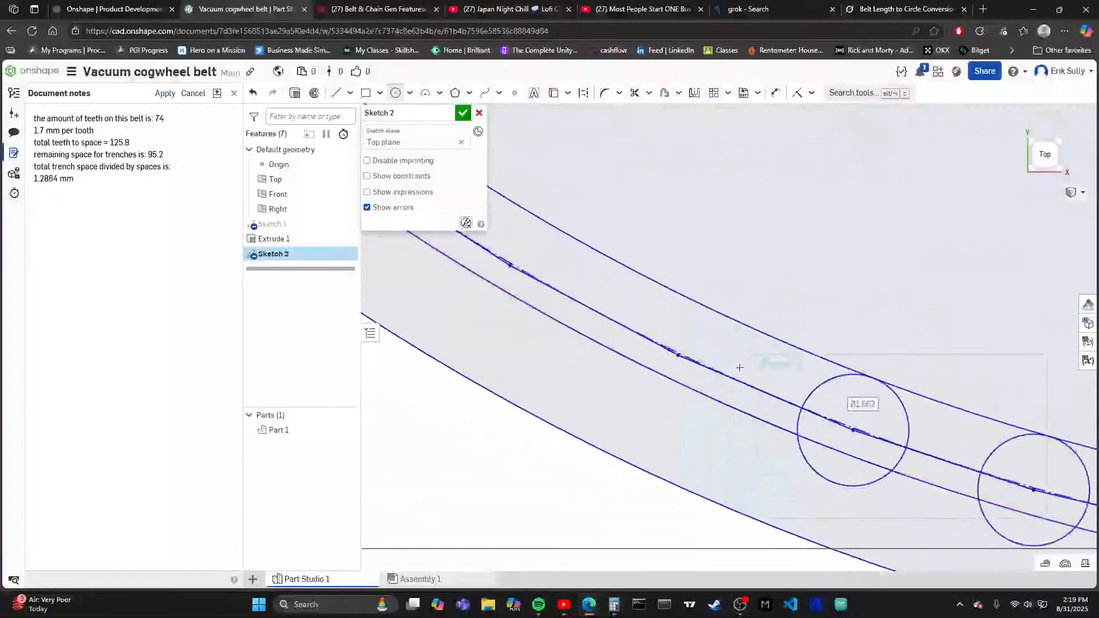
- Sketch the third and fourth tooth circles, each about 1.66 mm in diameter, centred on the next two polygon vertices and reaching the innermost circle
scroll(739, 367, "up", 3)
left_click(636, 350)
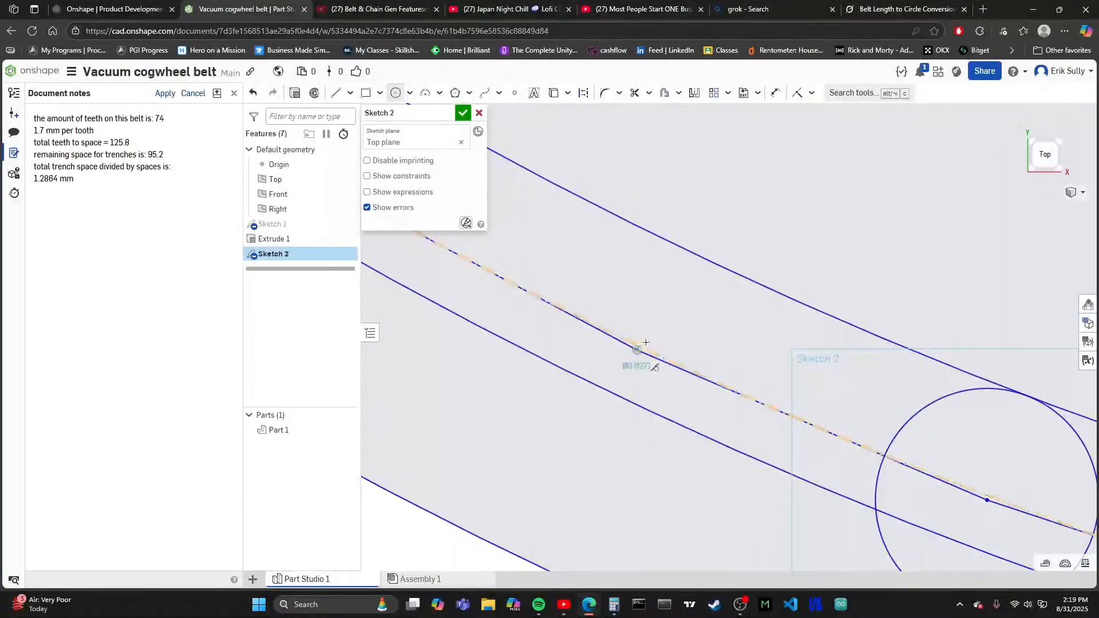
left_click(687, 250)
scroll(803, 323, "down", 5)
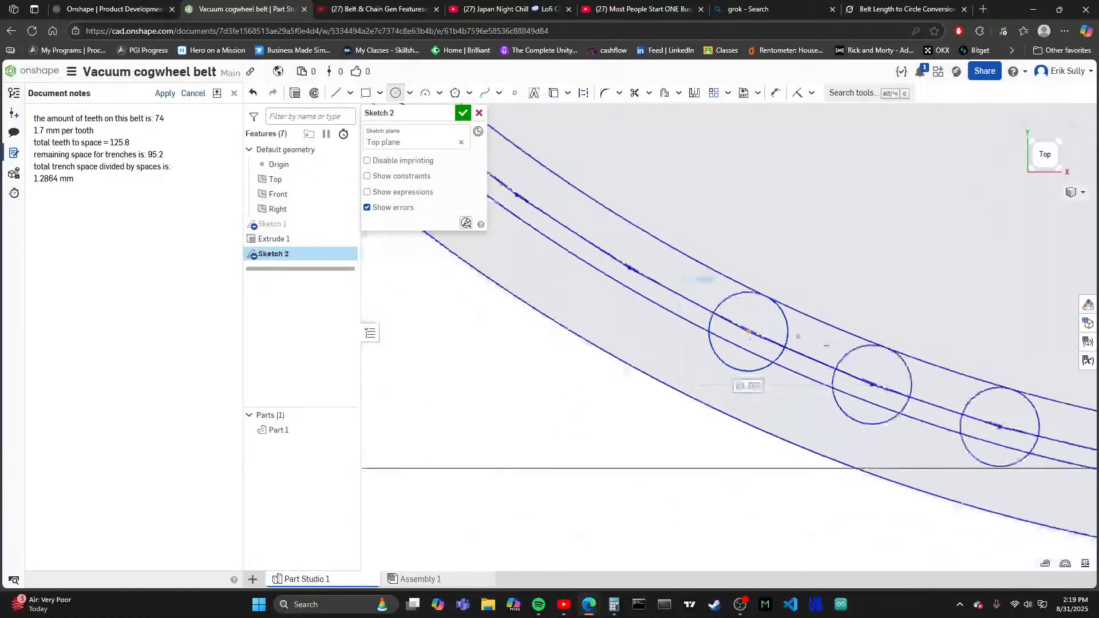
scroll(824, 364, "up", 5)
scroll(694, 365, "down", 2)
scroll(678, 264, "up", 5)
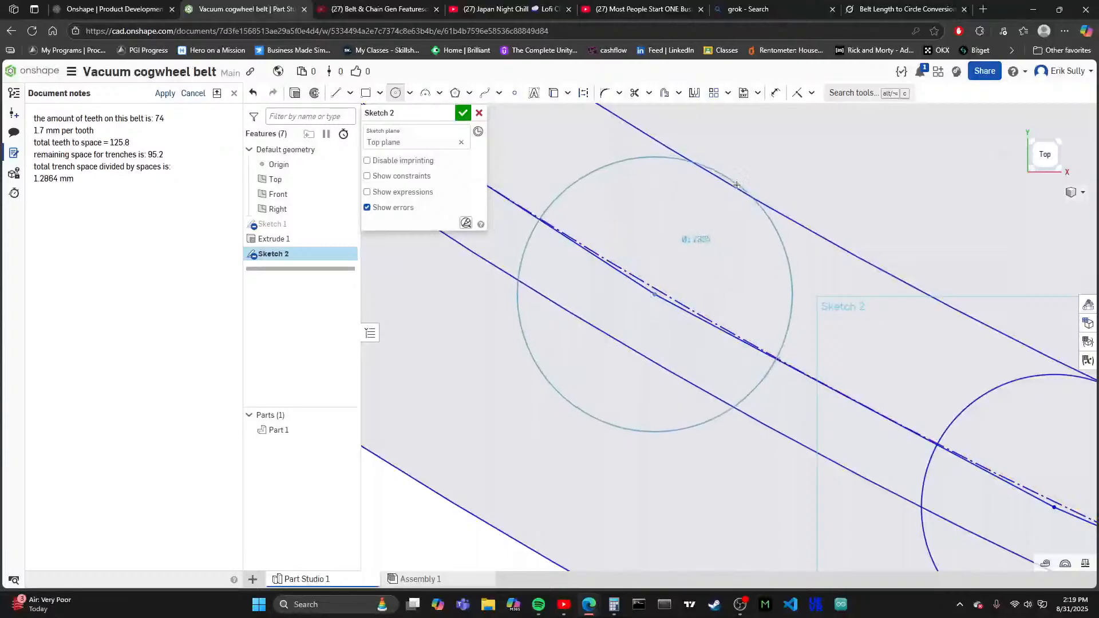
left_click(723, 179)
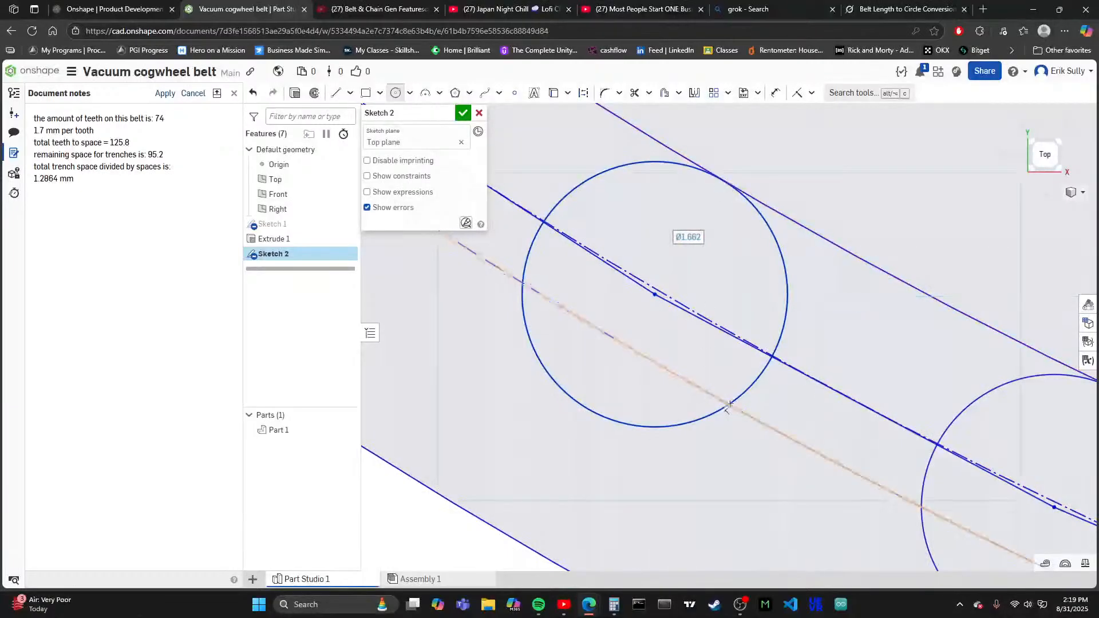
- Sketch the fifth and sixth tooth circles, about 1.66 mm in diameter, on the following two polygon vertices, reaching the innermost circle
scroll(741, 449, "down", 4)
scroll(601, 355, "up", 5)
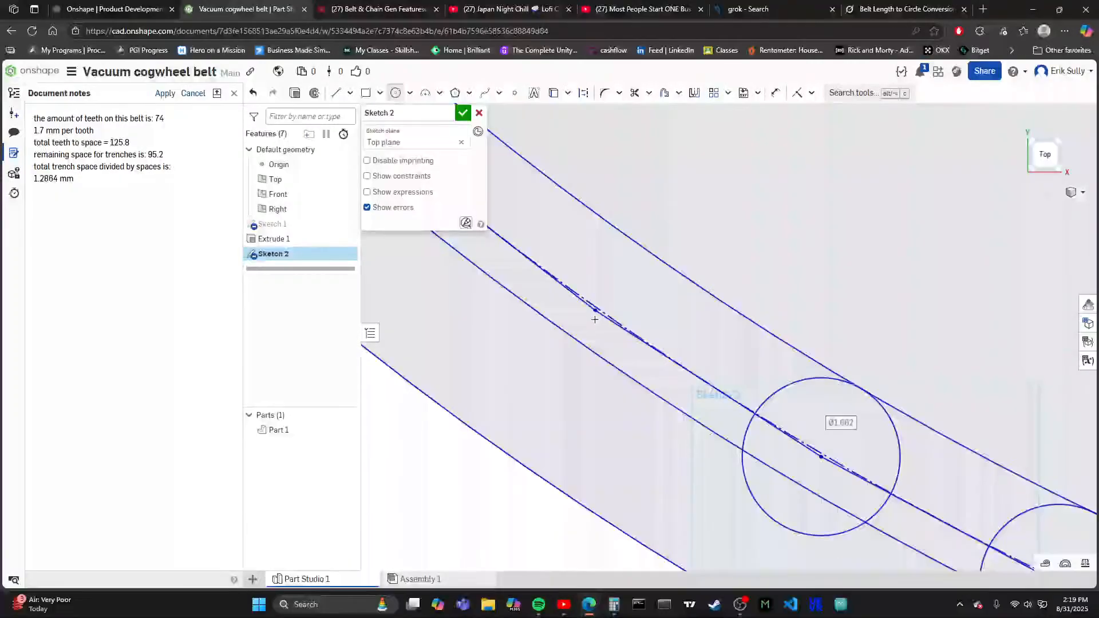
left_click(628, 319)
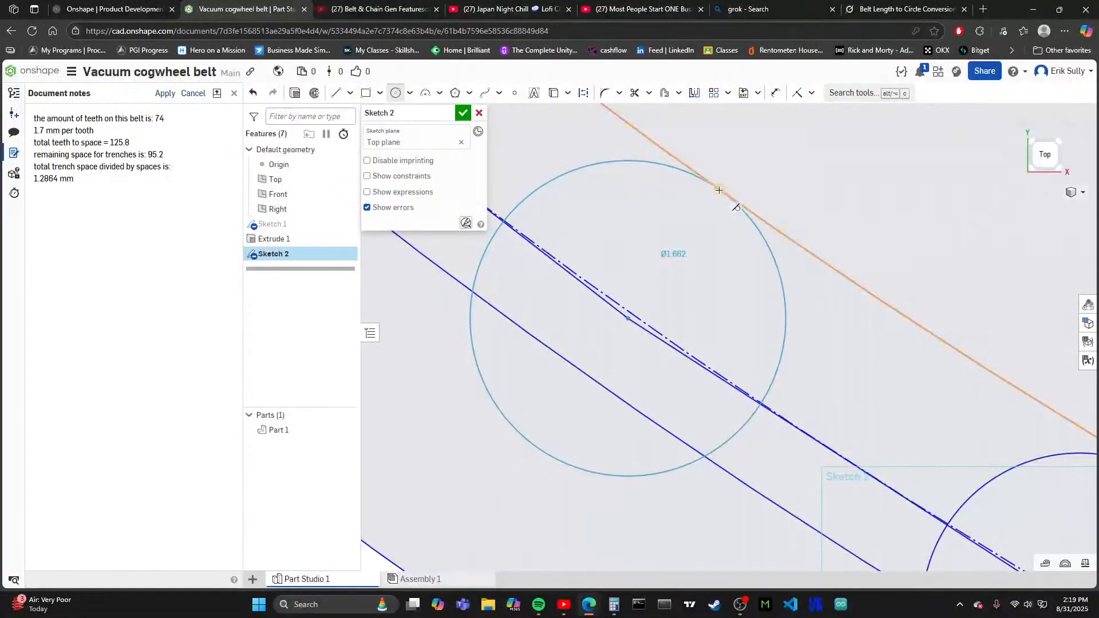
left_click(719, 190)
scroll(659, 286, "down", 3)
scroll(632, 364, "up", 5)
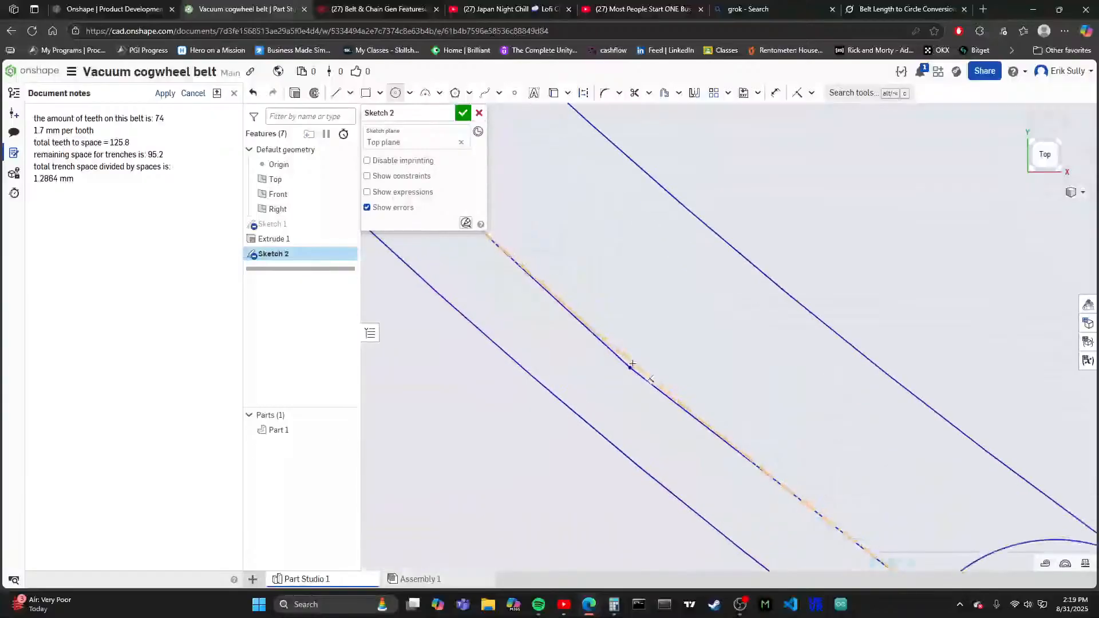
left_click(631, 367)
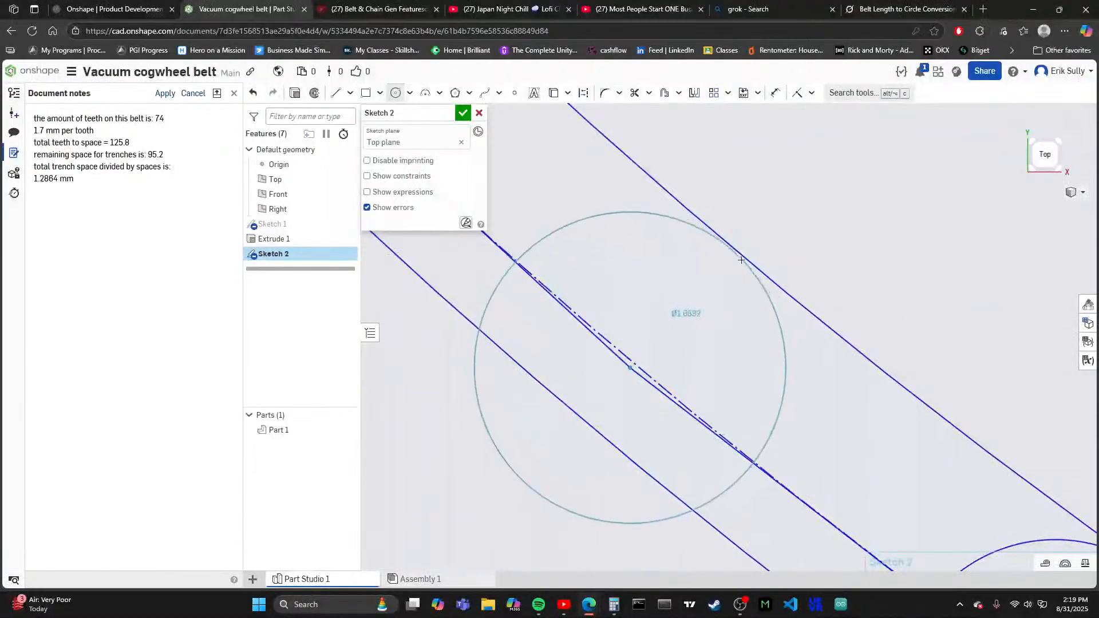
left_click(735, 247)
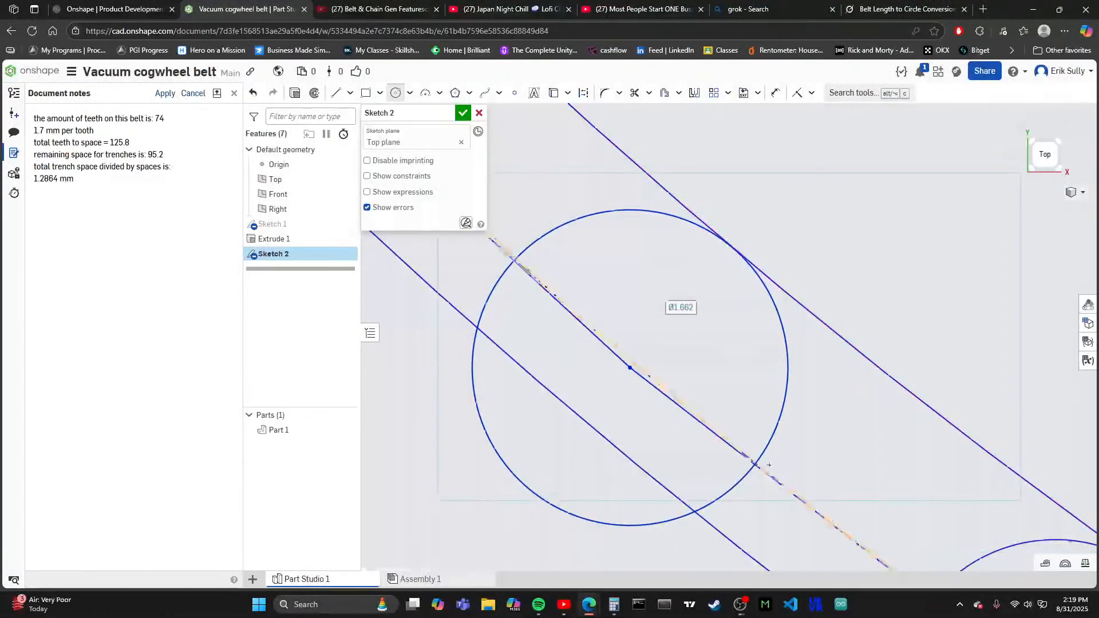
- Sketch the seventh and eighth tooth circles, about 1.66 mm in diameter, on the next two polygon vertices, reaching the innermost circle
scroll(687, 275, "down", 3)
scroll(585, 292, "up", 5)
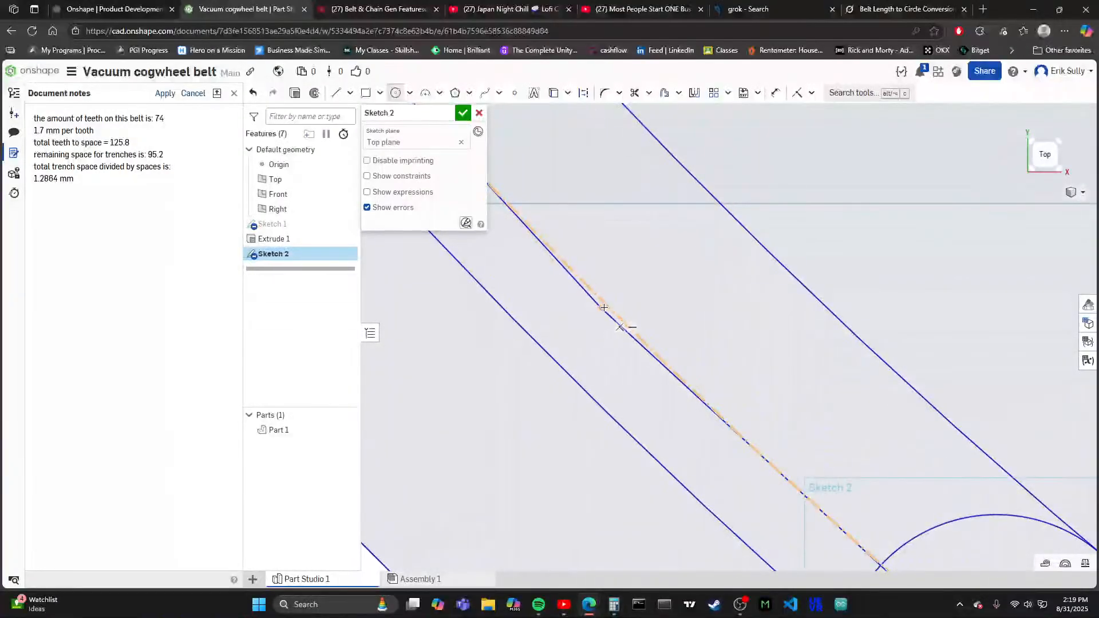
left_click(601, 307)
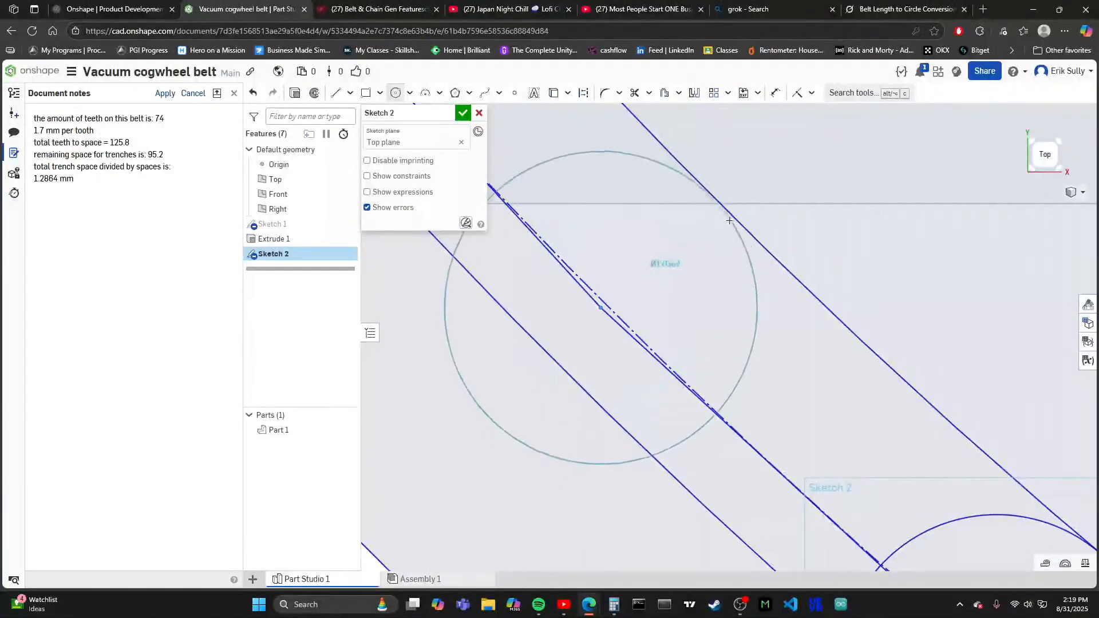
left_click(716, 191)
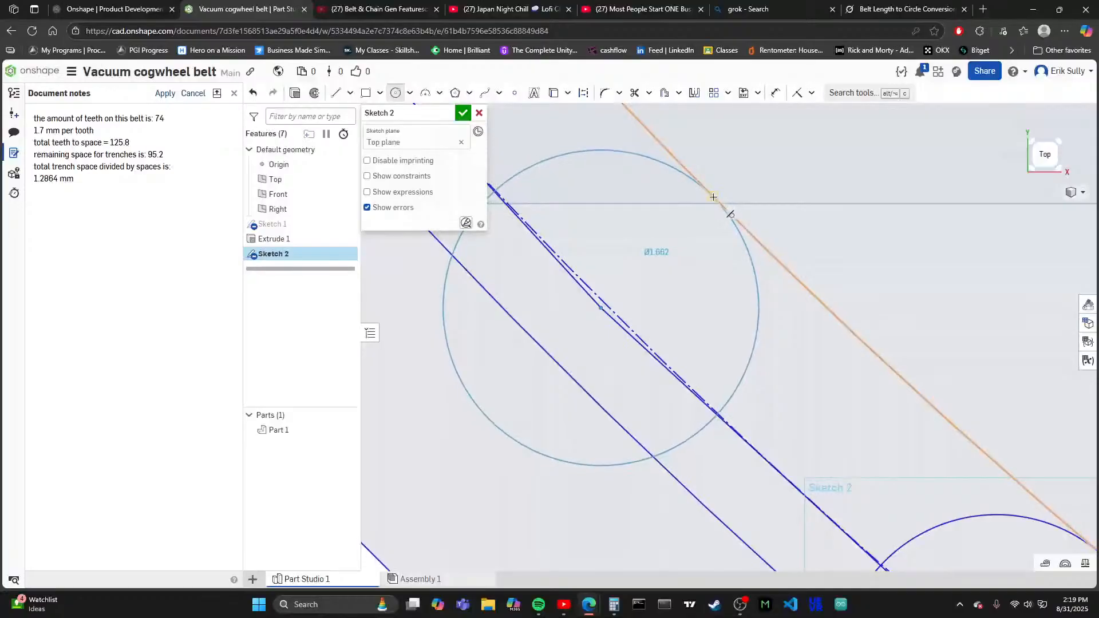
scroll(593, 451, "down", 5)
scroll(599, 413, "up", 5)
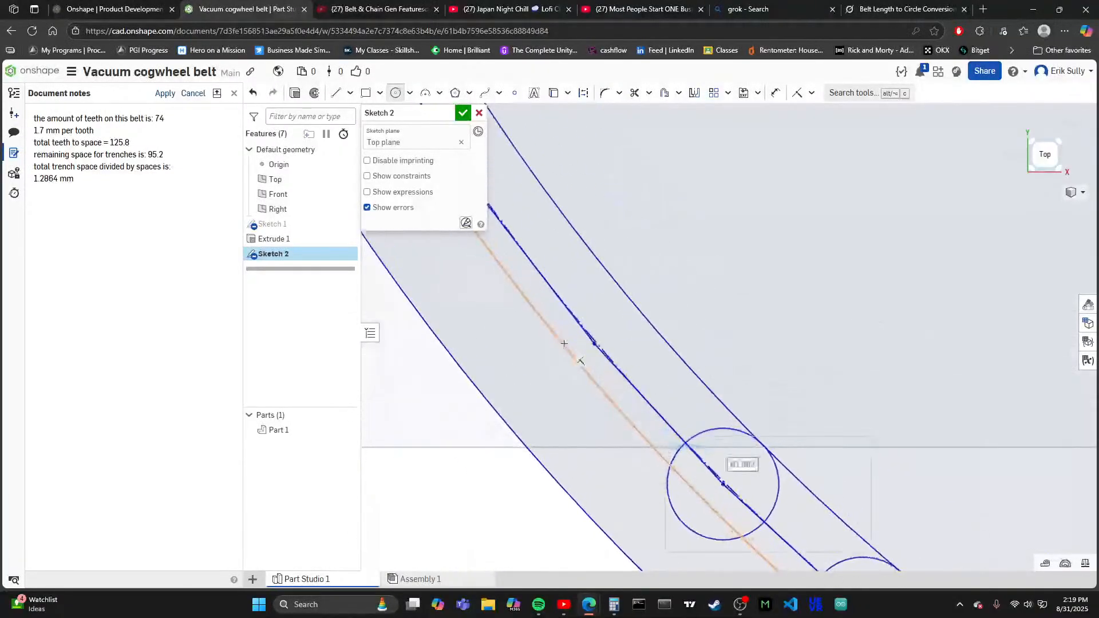
left_click(609, 361)
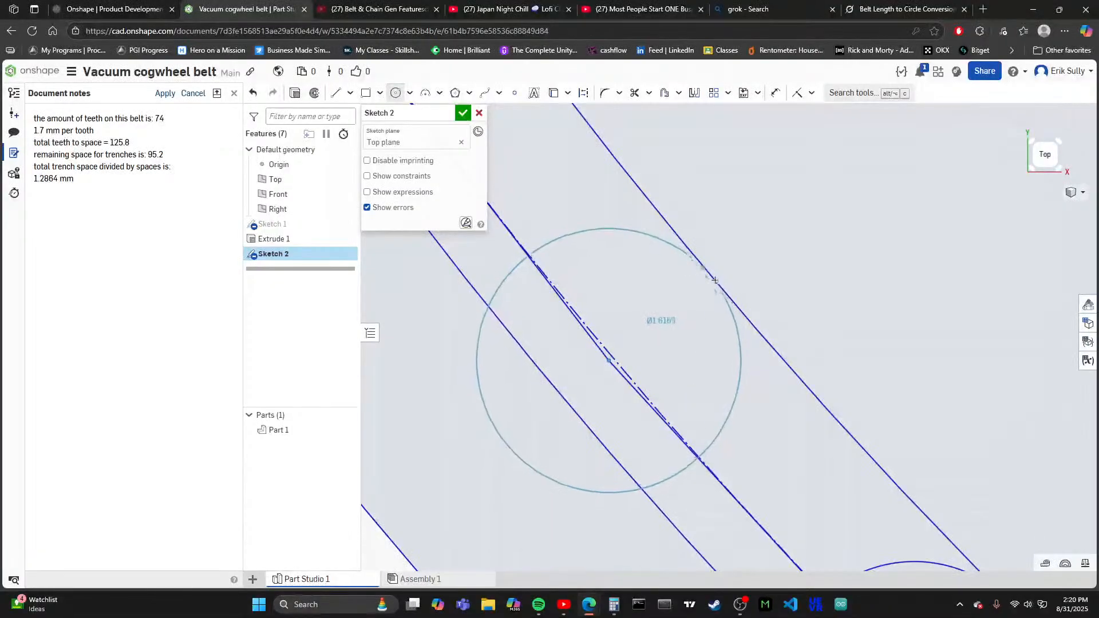
left_click(724, 290)
- Examine the row of tooth circles and how the last one meets the innermost circle and the polygon
scroll(584, 446, "down", 5)
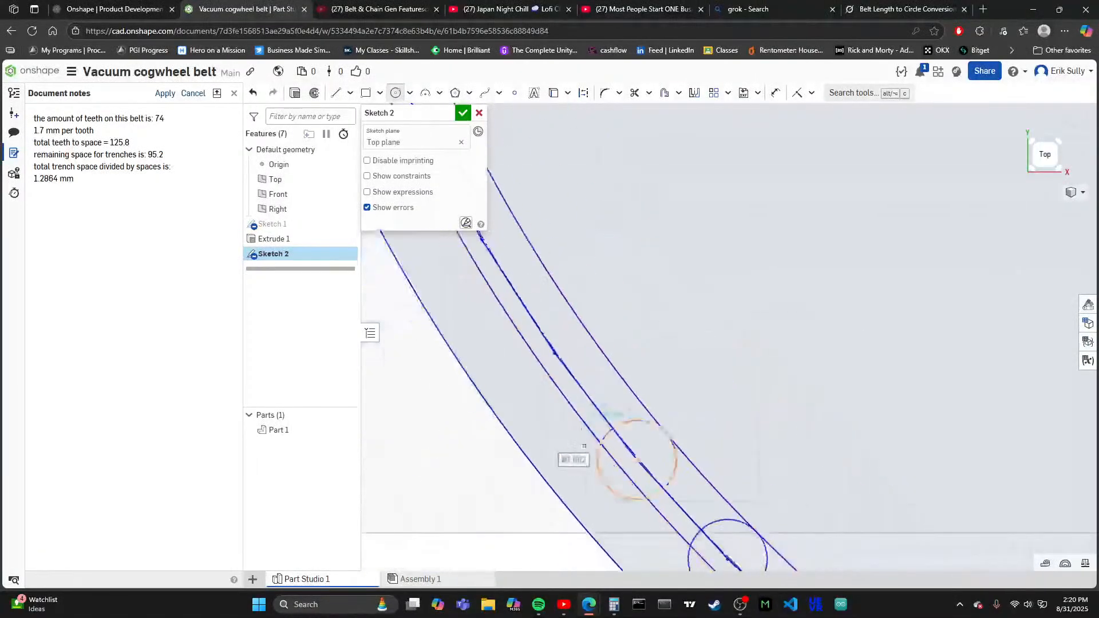
scroll(520, 346, "up", 3)
scroll(538, 334, "up", 2)
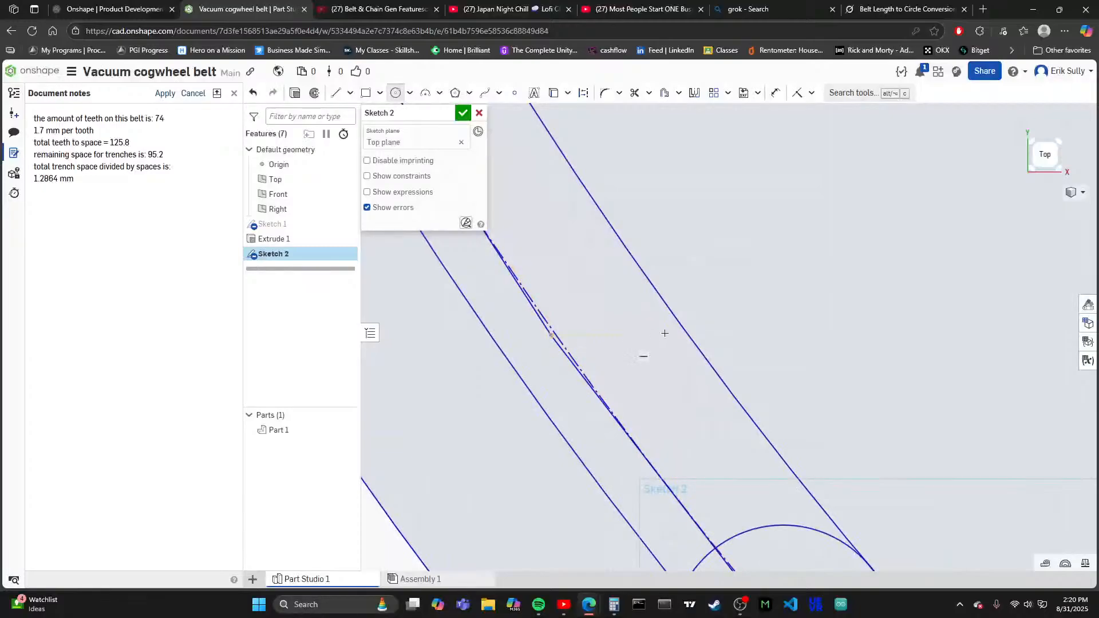
scroll(662, 332, "down", 4)
scroll(678, 339, "down", 3)
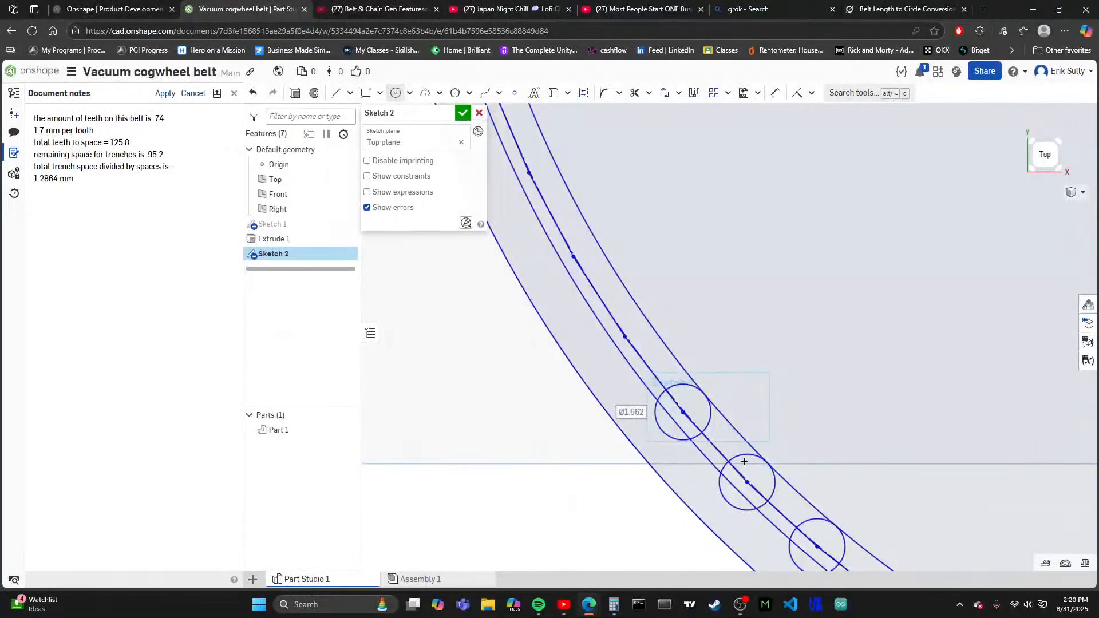
scroll(495, 412, "down", 2)
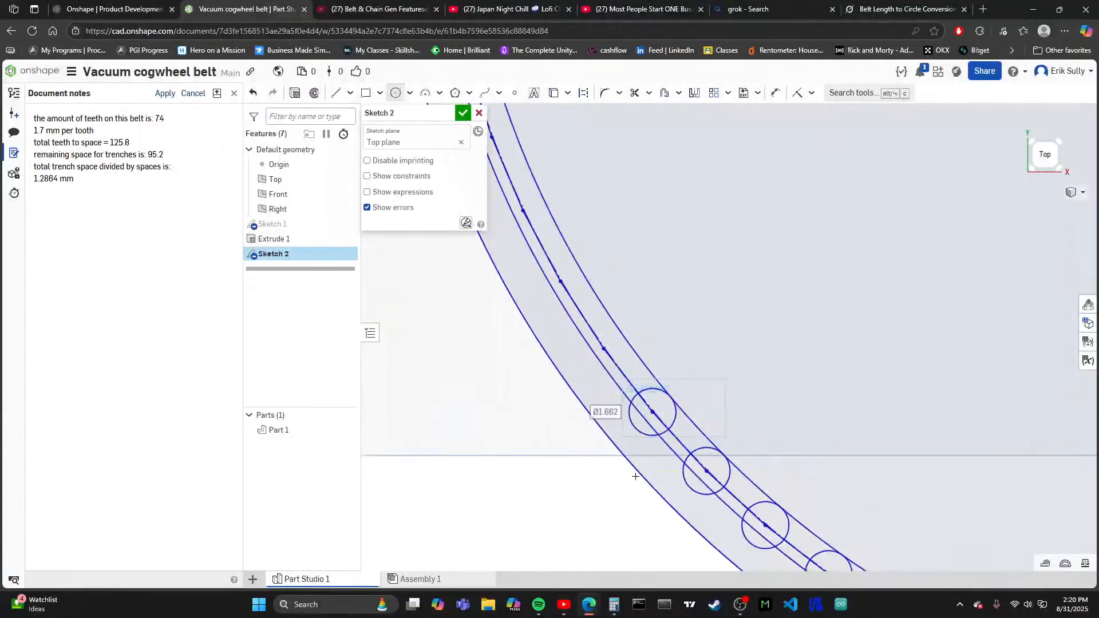
scroll(661, 422, "up", 5)
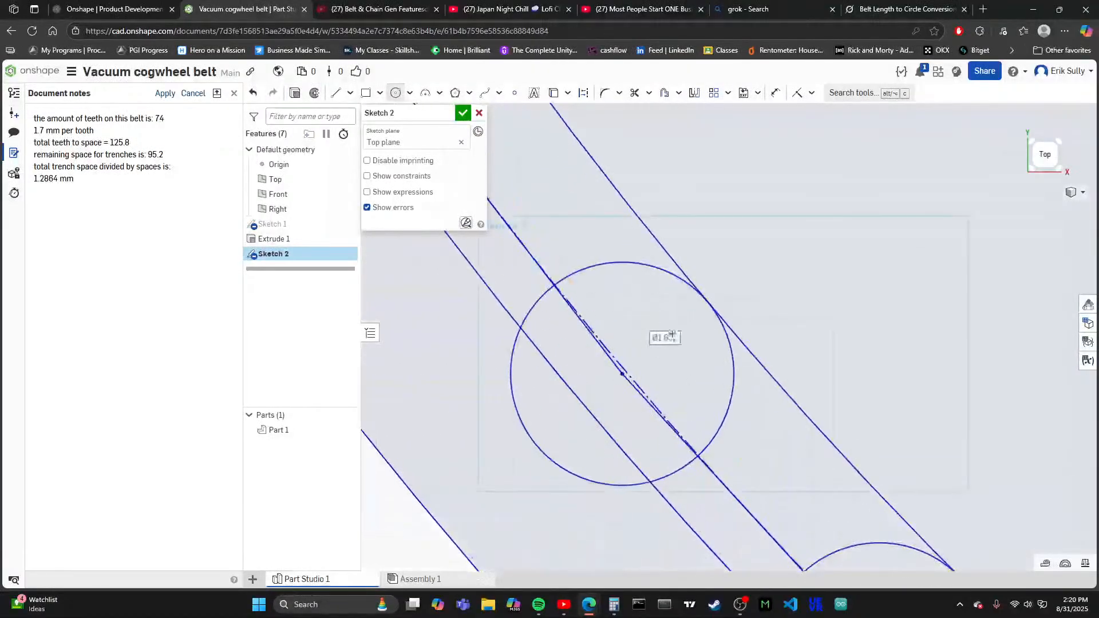
scroll(661, 348, "up", 3)
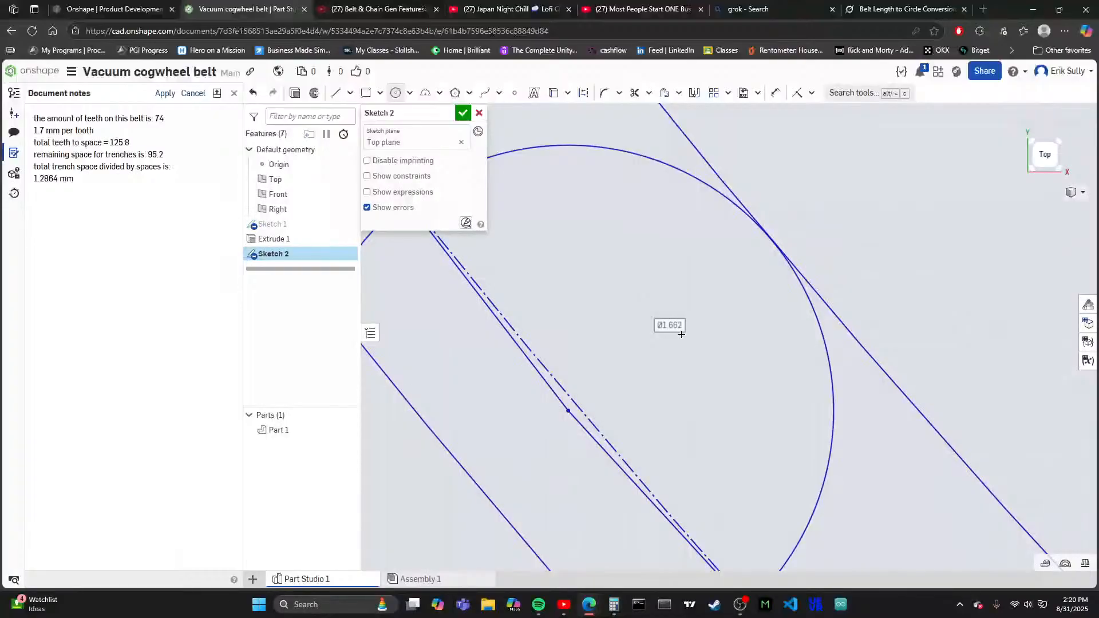
scroll(670, 343, "down", 1)
scroll(790, 311, "down", 4)
scroll(707, 398, "up", 3)
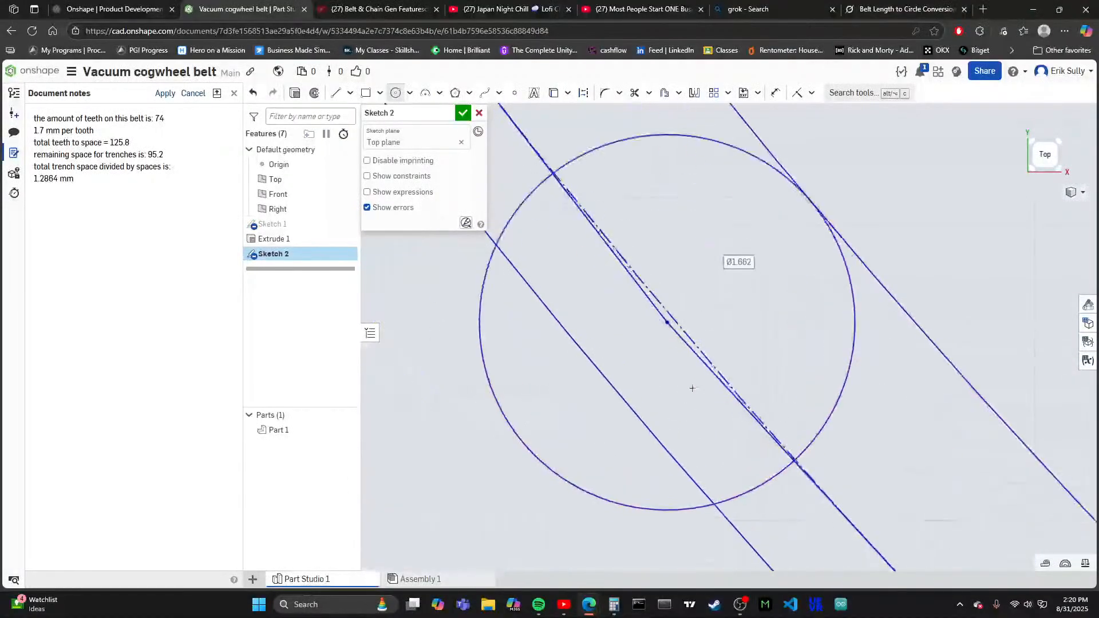
scroll(692, 387, "down", 4)
scroll(525, 413, "down", 3)
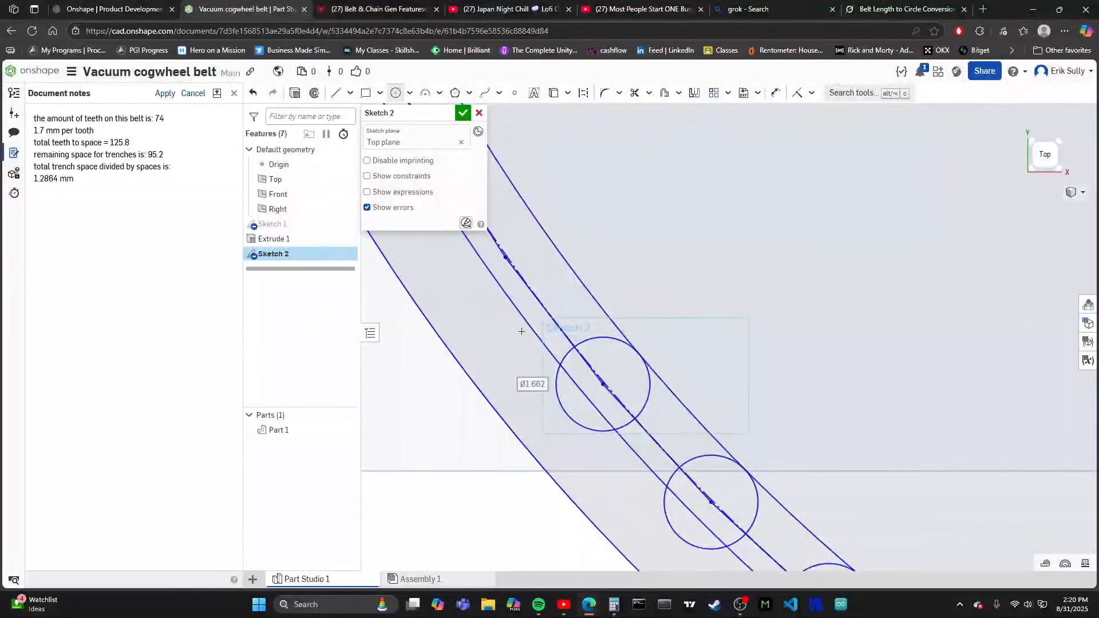
scroll(533, 371, "down", 1)
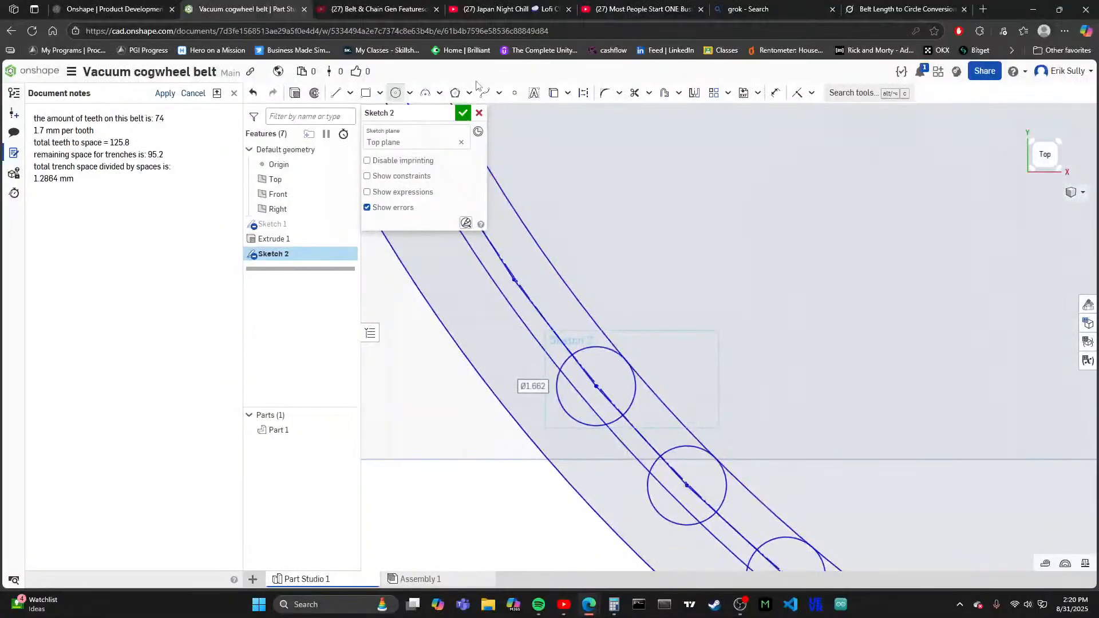
- Finish the sketch and start a new solid extrusion from the outer ring band and all regions of the last-drawn tooth circle
left_click(463, 113)
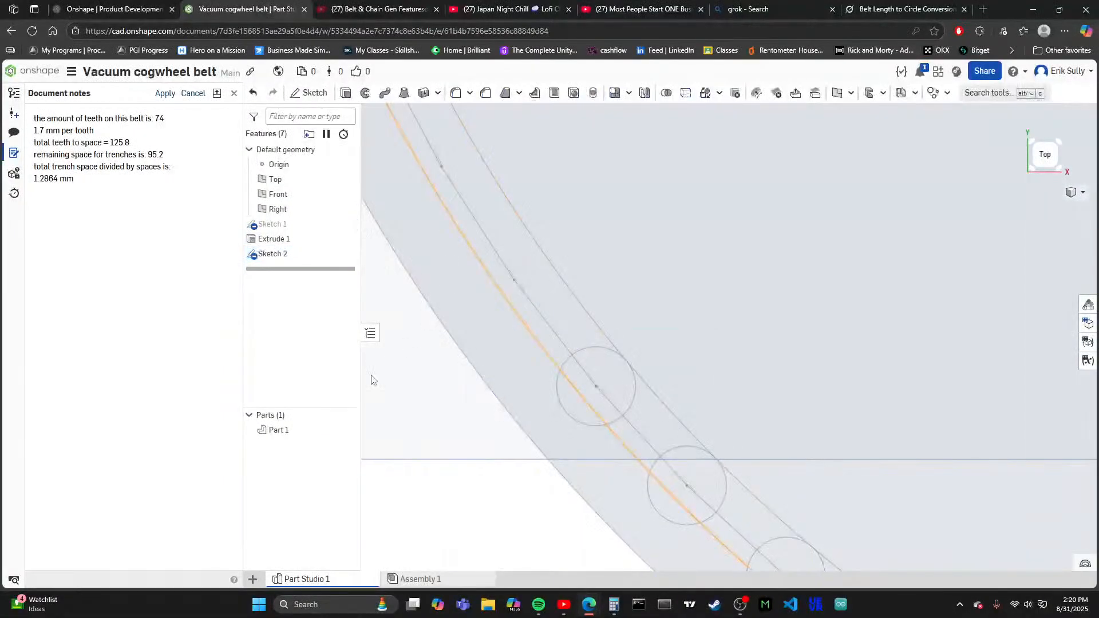
left_click(346, 92)
left_click(557, 369)
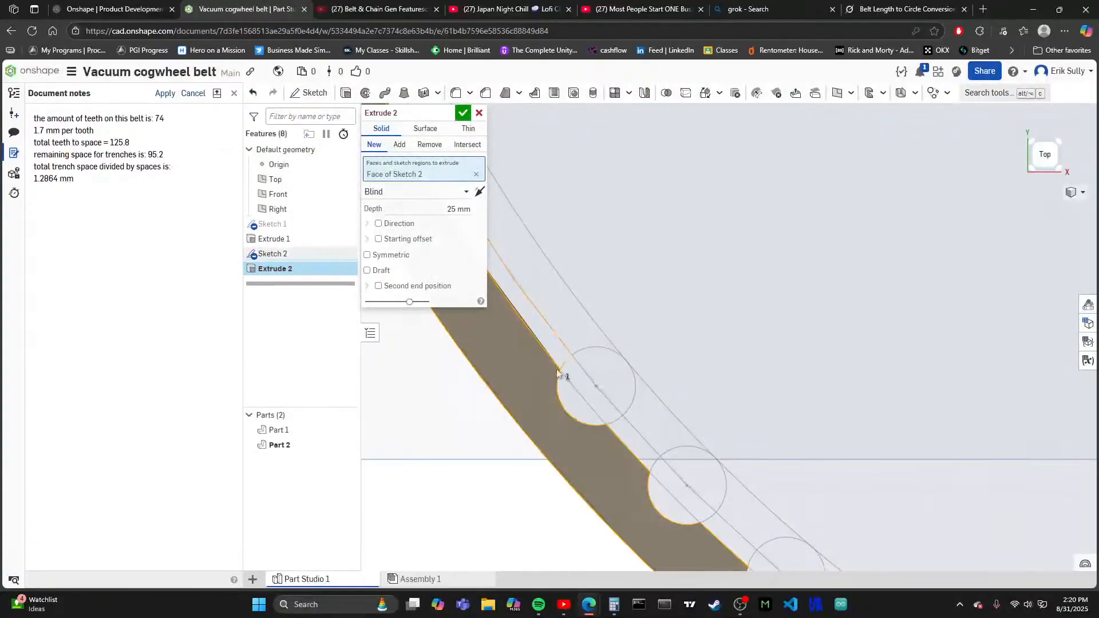
left_click(561, 392)
scroll(547, 395, "up", 2)
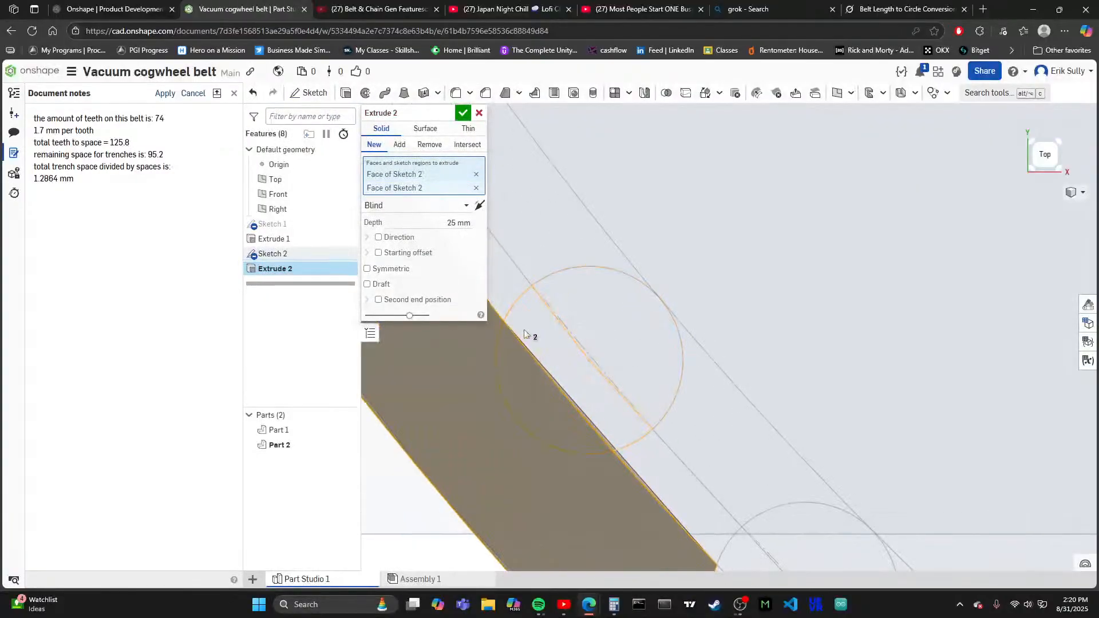
left_click(548, 339)
left_click(609, 336)
scroll(641, 273, "down", 3)
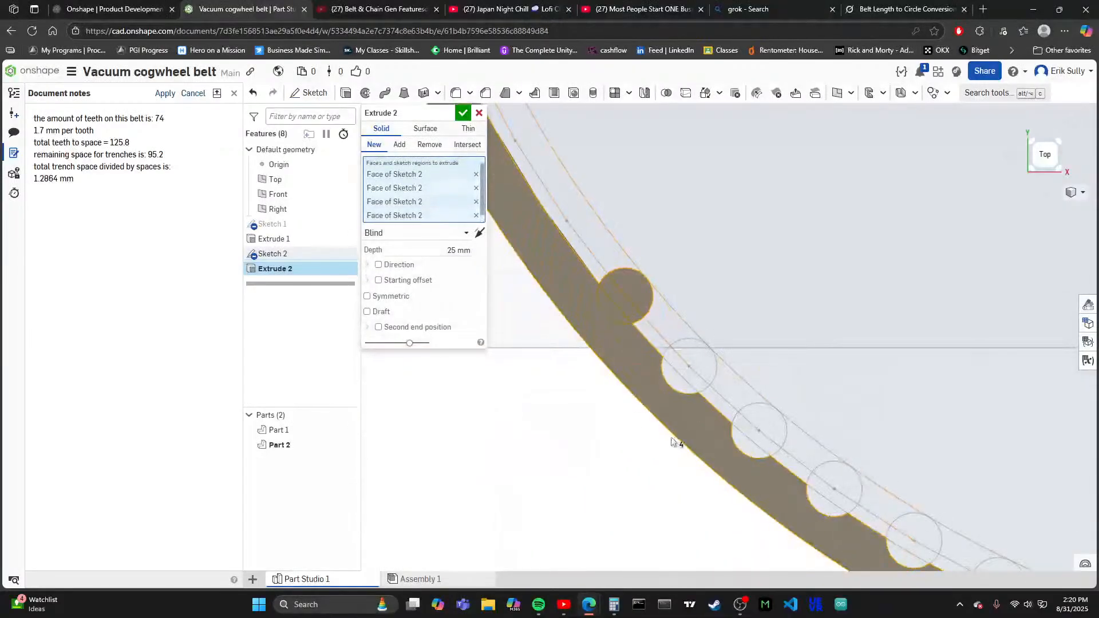
- Add all regions of the next two tooth circles along the ring to the extrusion profiles
scroll(671, 380, "up", 3)
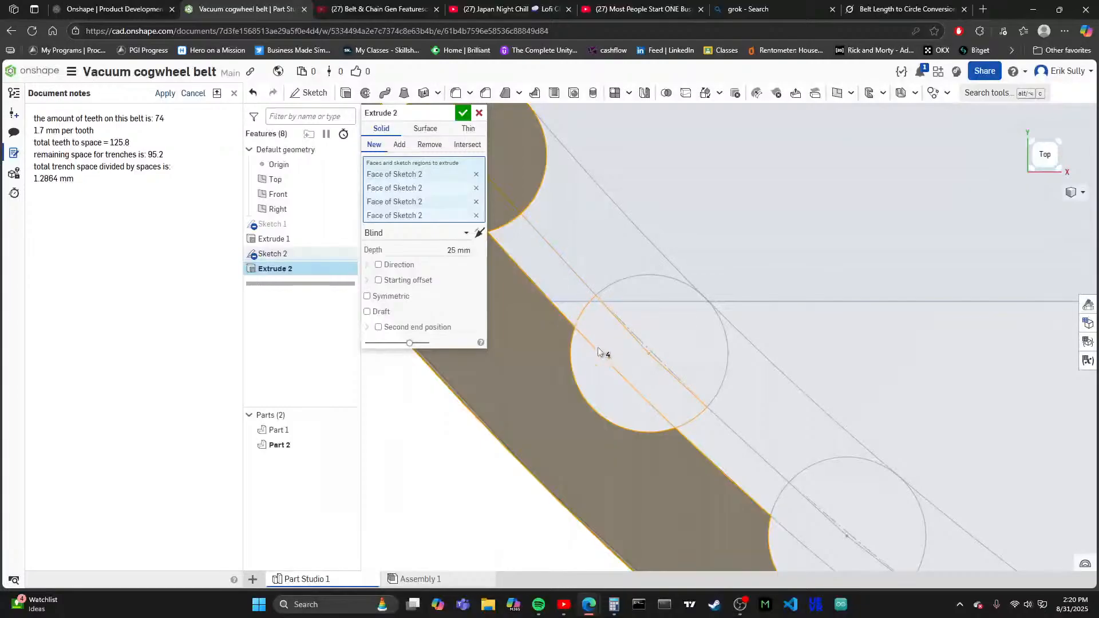
left_click(606, 365)
left_click(611, 356)
scroll(618, 349, "down", 3)
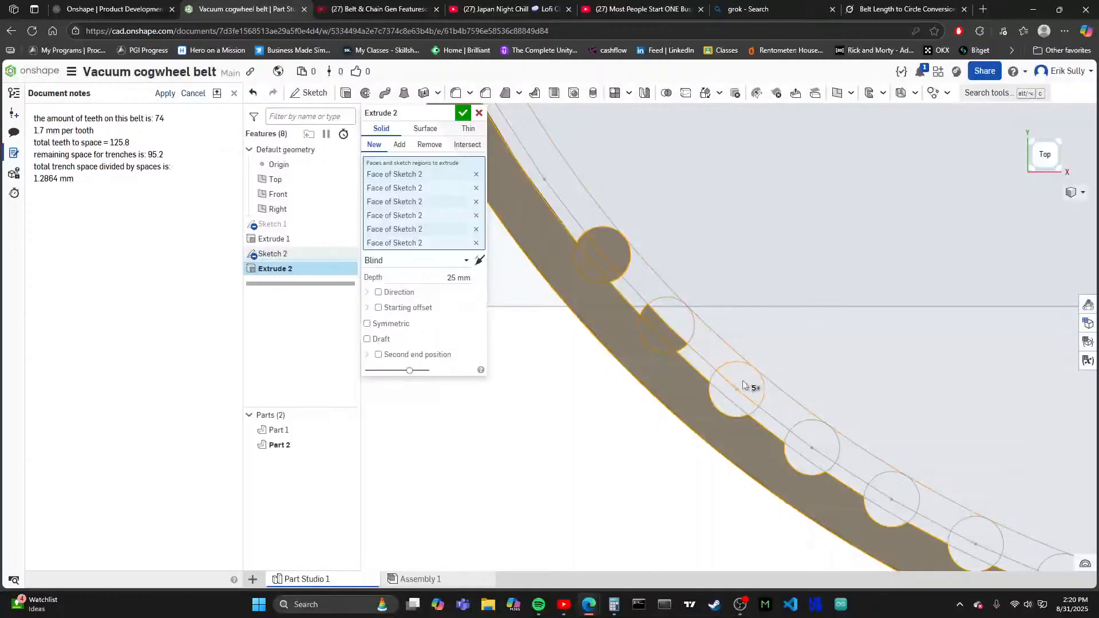
left_click(679, 323)
left_click(742, 374)
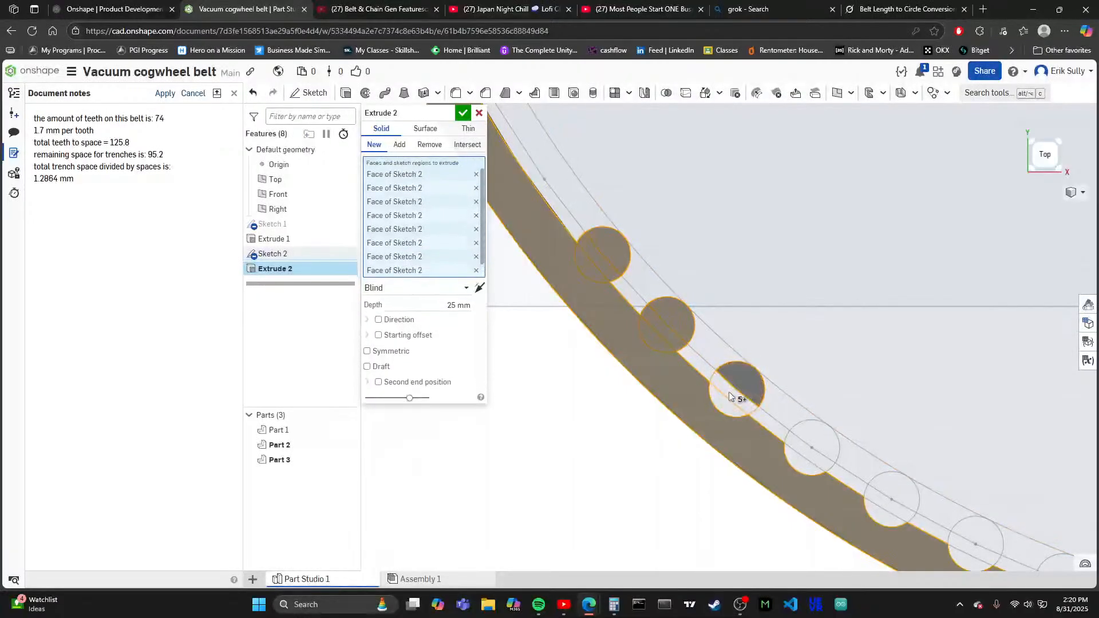
left_click(729, 392)
left_click(719, 409)
- Add the regions of the remaining five tooth circles and extrude the ring band and teeth 25 mm as a new part
scroll(727, 389, "down", 3)
scroll(637, 327, "up", 3)
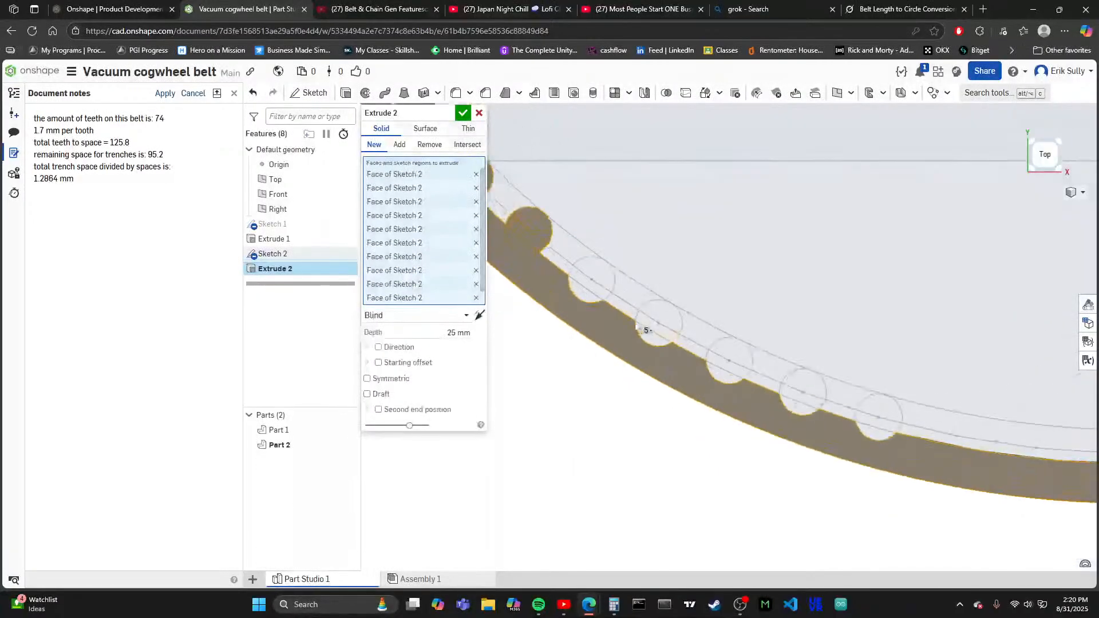
left_click(581, 300)
left_click(579, 282)
left_click(593, 274)
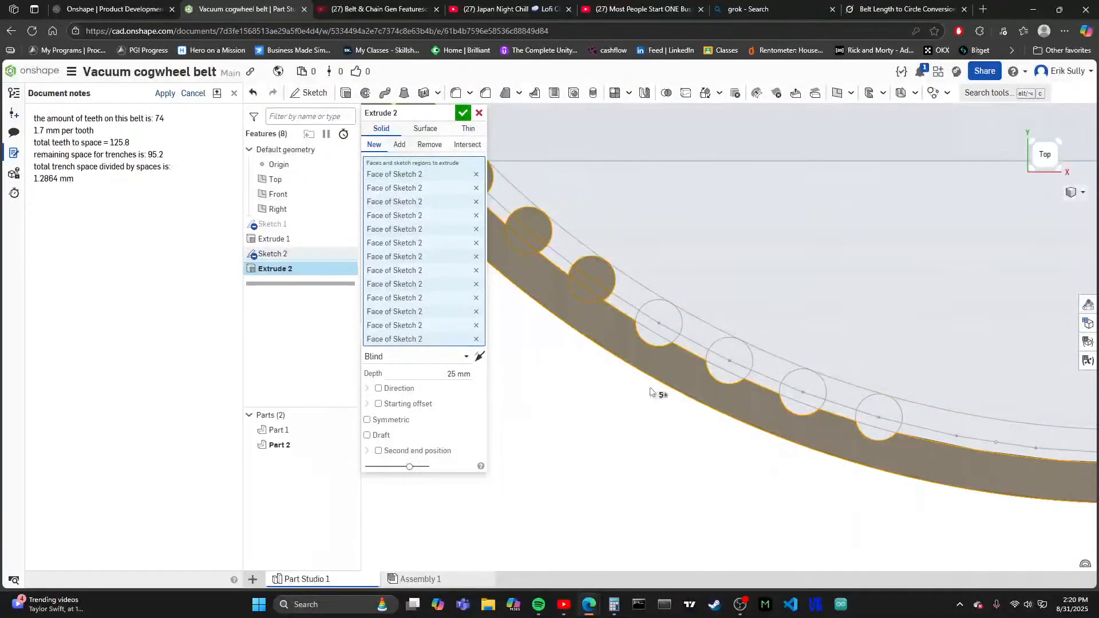
left_click(651, 325)
left_click(657, 314)
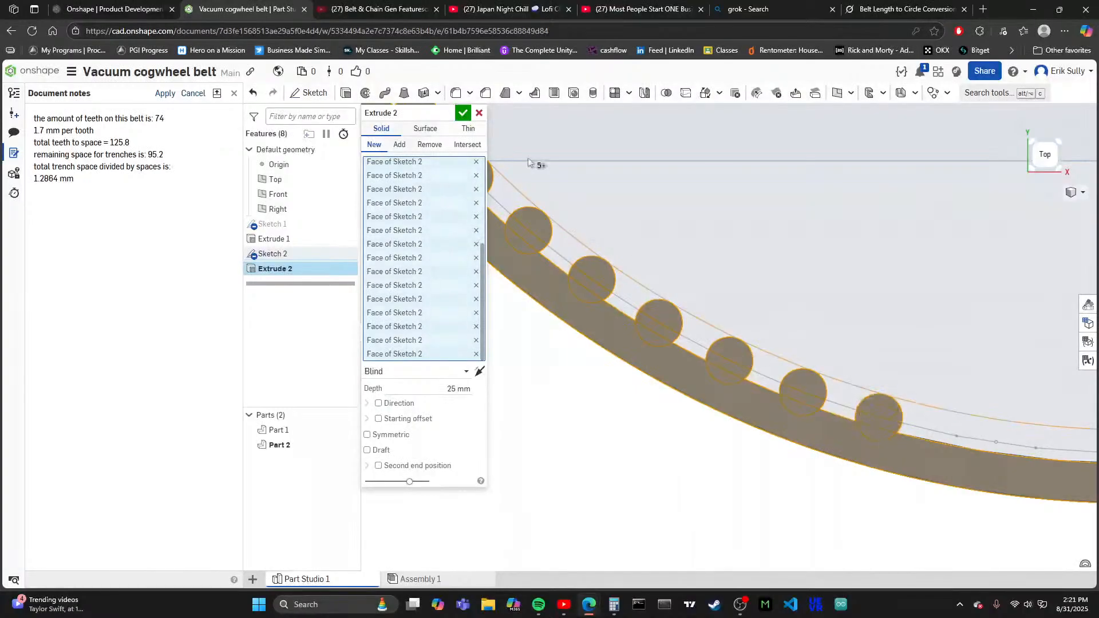
left_click(463, 114)
scroll(699, 319, "down", 10)
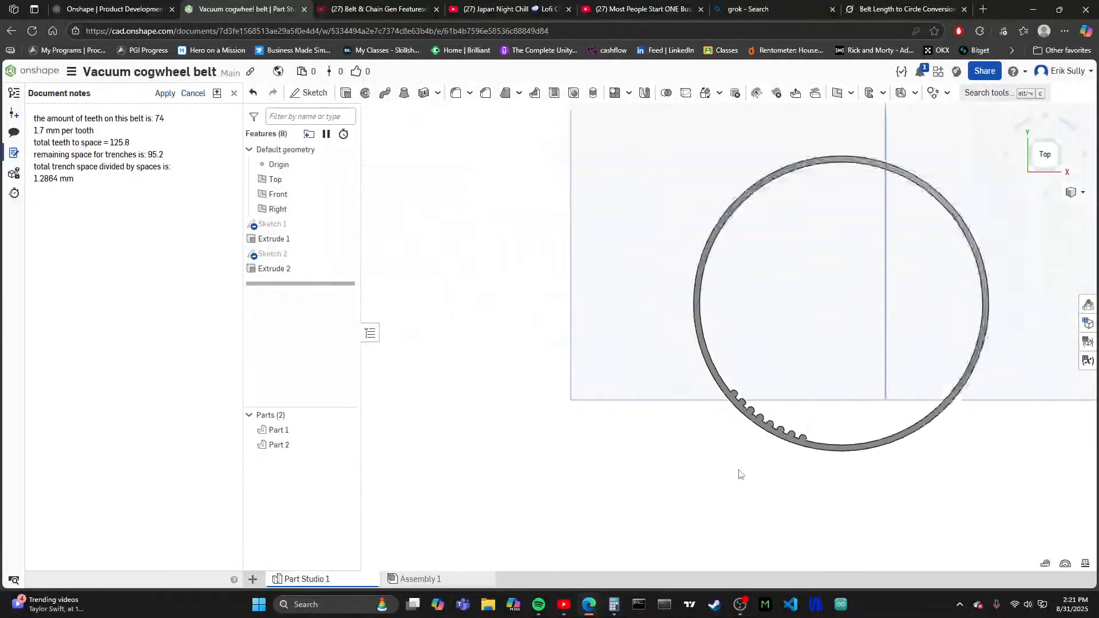
scroll(813, 412, "up", 10)
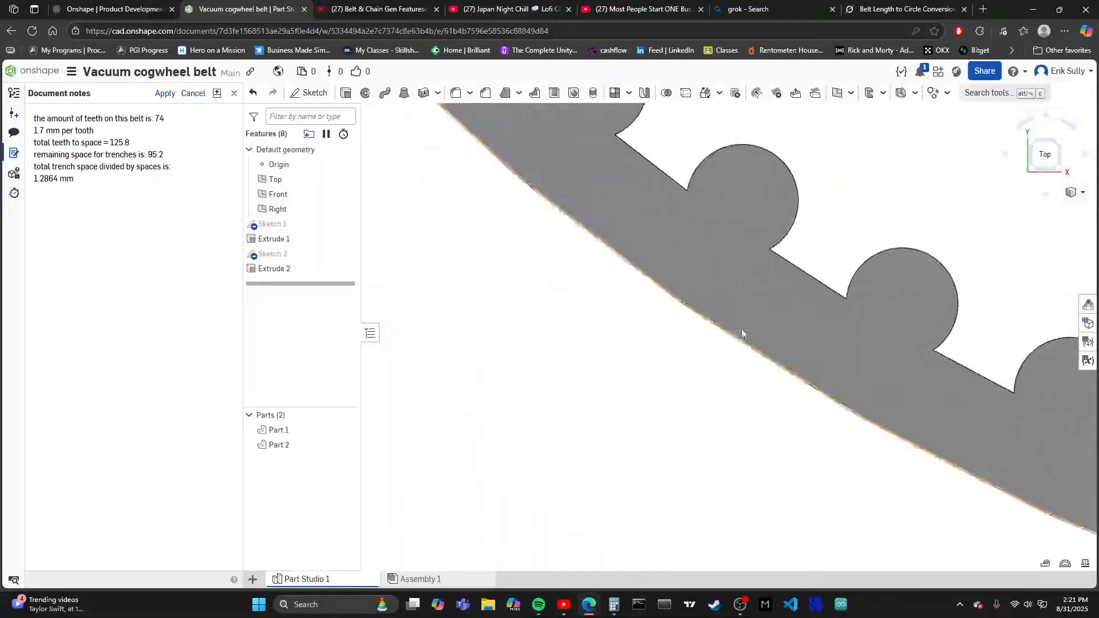
- Examine the extruded teeth along the ring and check their circles in the second sketch, leaving the sketch as it is
scroll(685, 260, "down", 3)
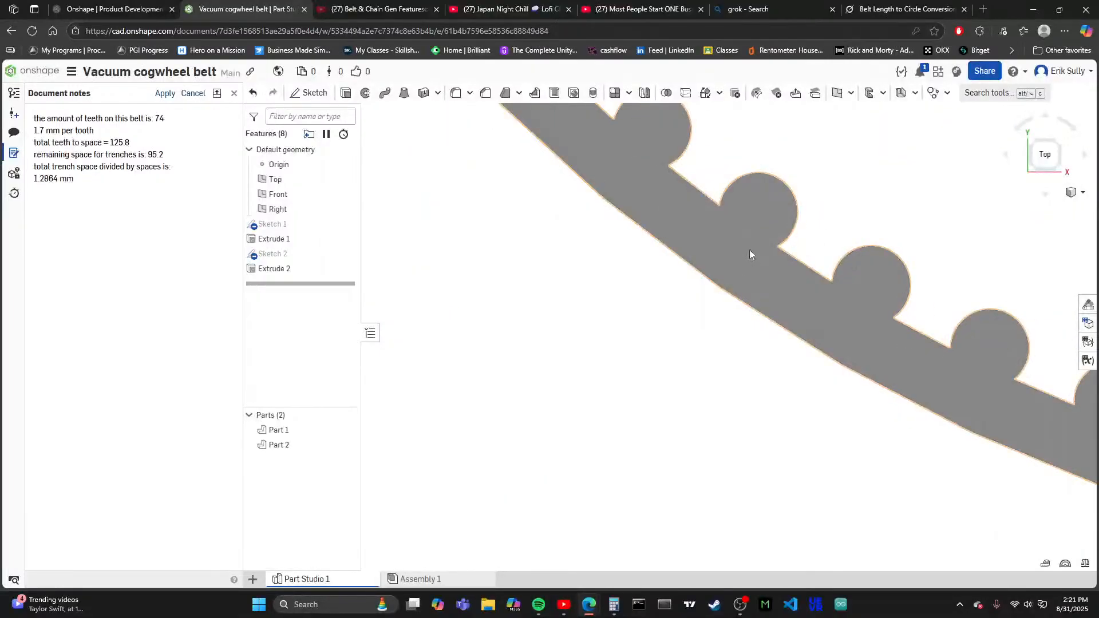
scroll(716, 335, "up", 5)
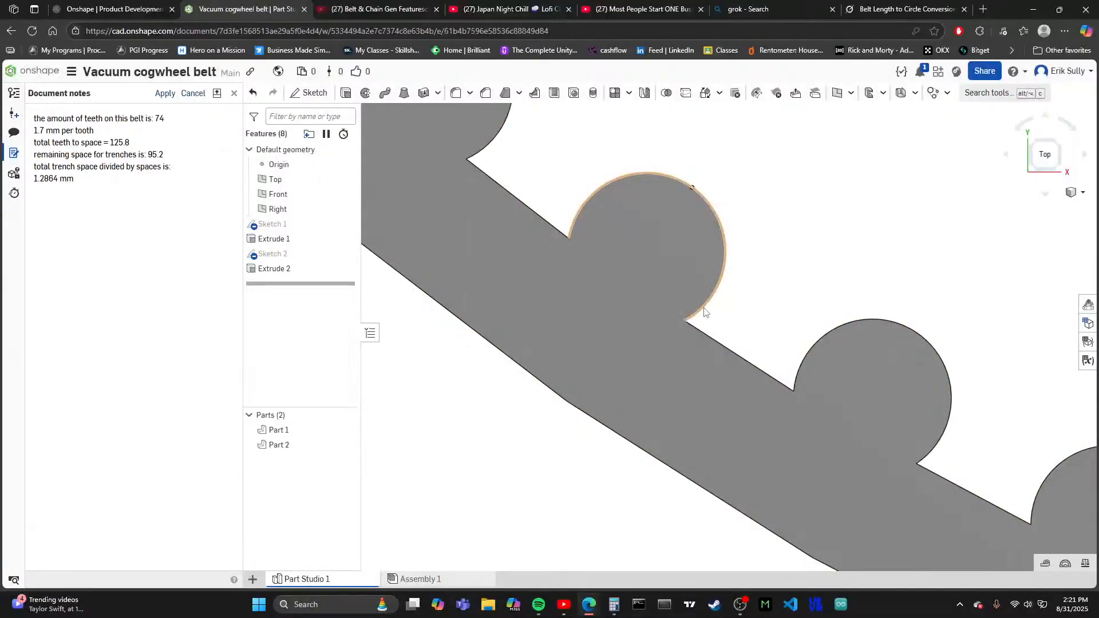
scroll(604, 233, "down", 6)
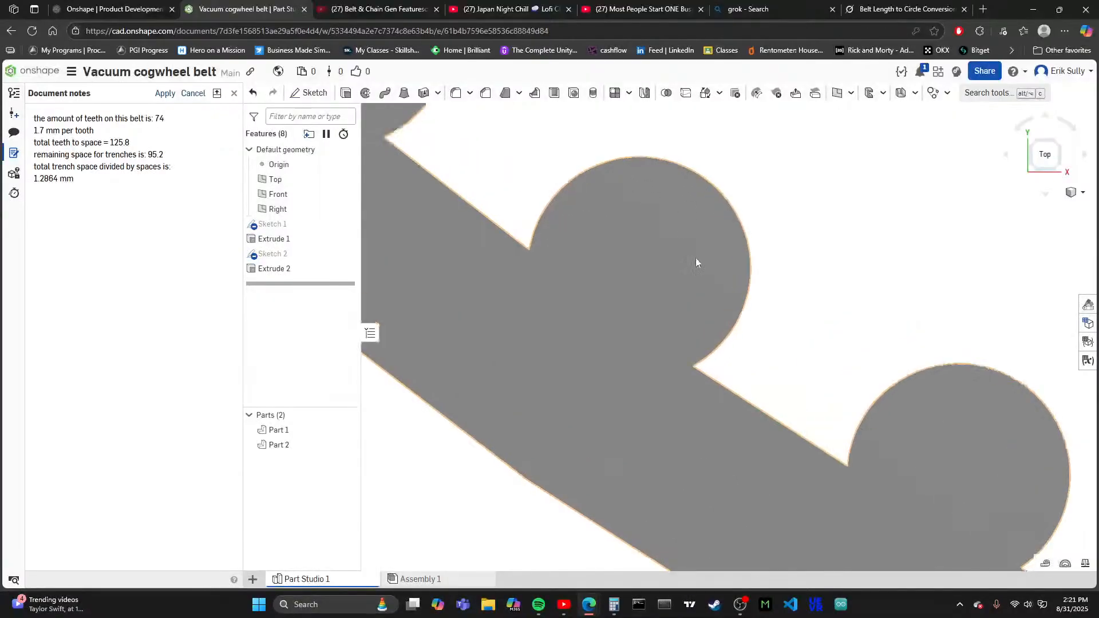
scroll(723, 370, "down", 4)
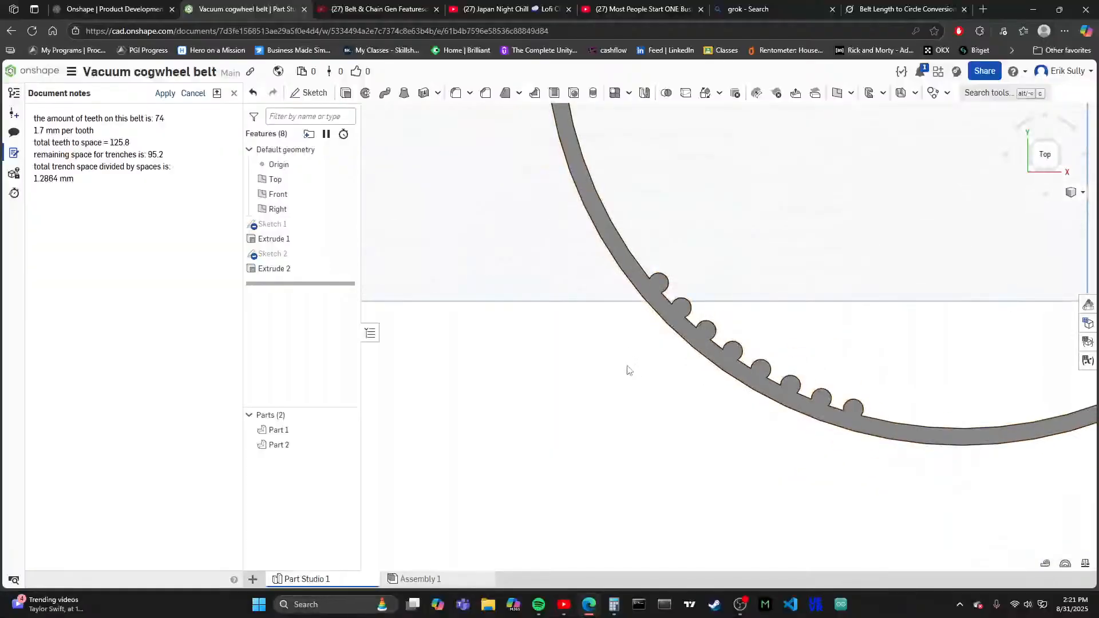
scroll(744, 458, "up", 2)
scroll(699, 387, "down", 2)
scroll(673, 342, "up", 5)
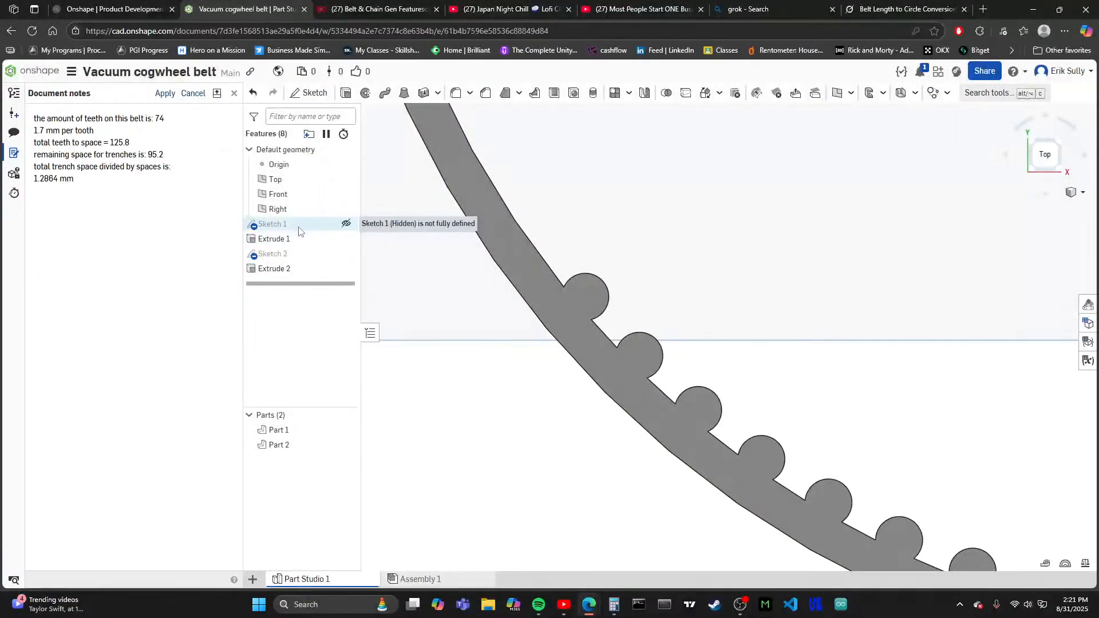
double_click(273, 253)
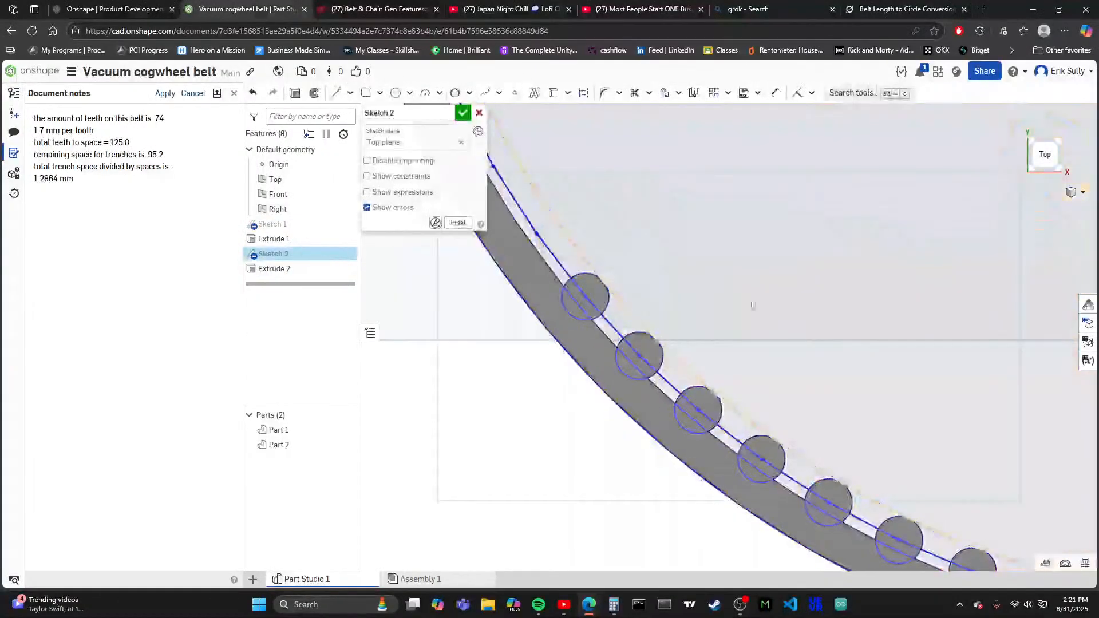
left_click(463, 113)
- Examine the spacing of the eight extruded teeth and how they merge into the faceted inner edge of the ring
scroll(633, 406, "down", 3)
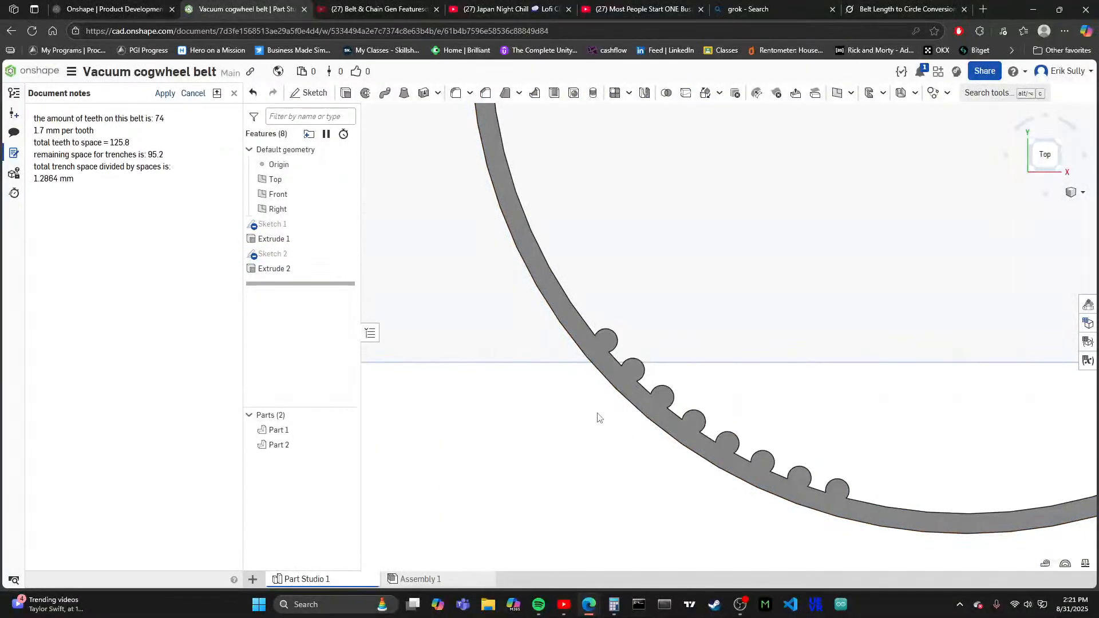
scroll(580, 389, "down", 1)
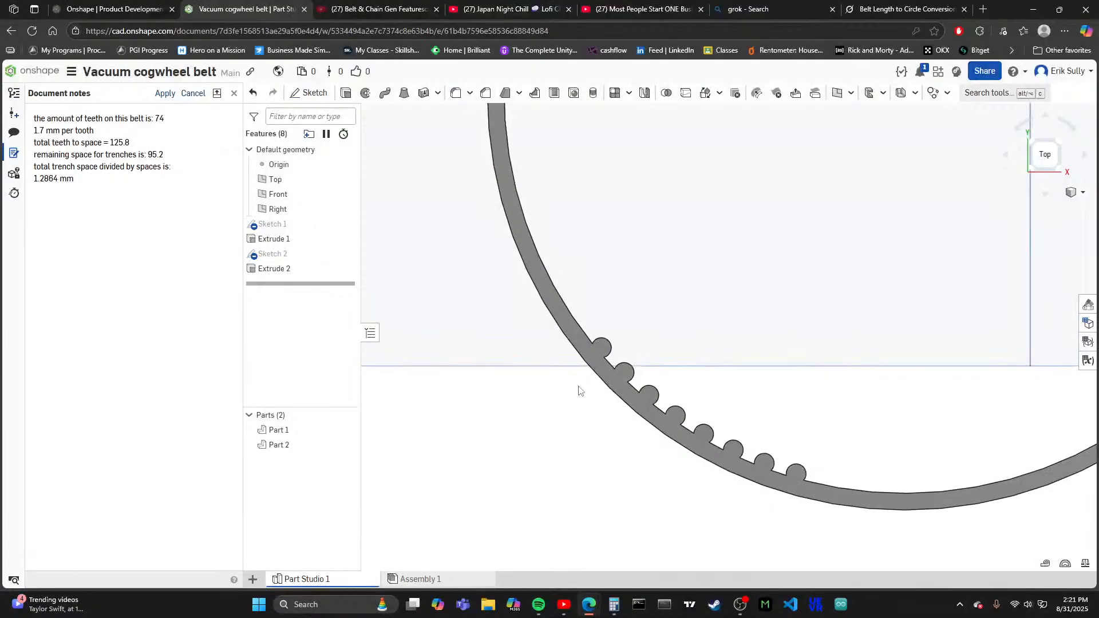
scroll(642, 438, "up", 1)
scroll(725, 393, "down", 3)
scroll(707, 441, "up", 5)
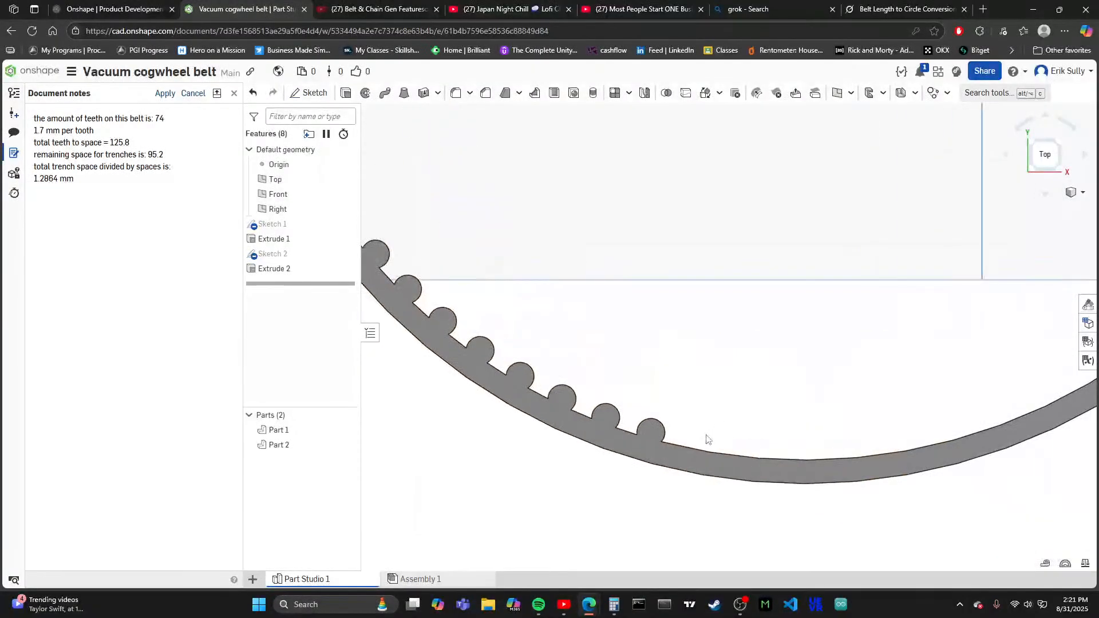
scroll(653, 439, "up", 2)
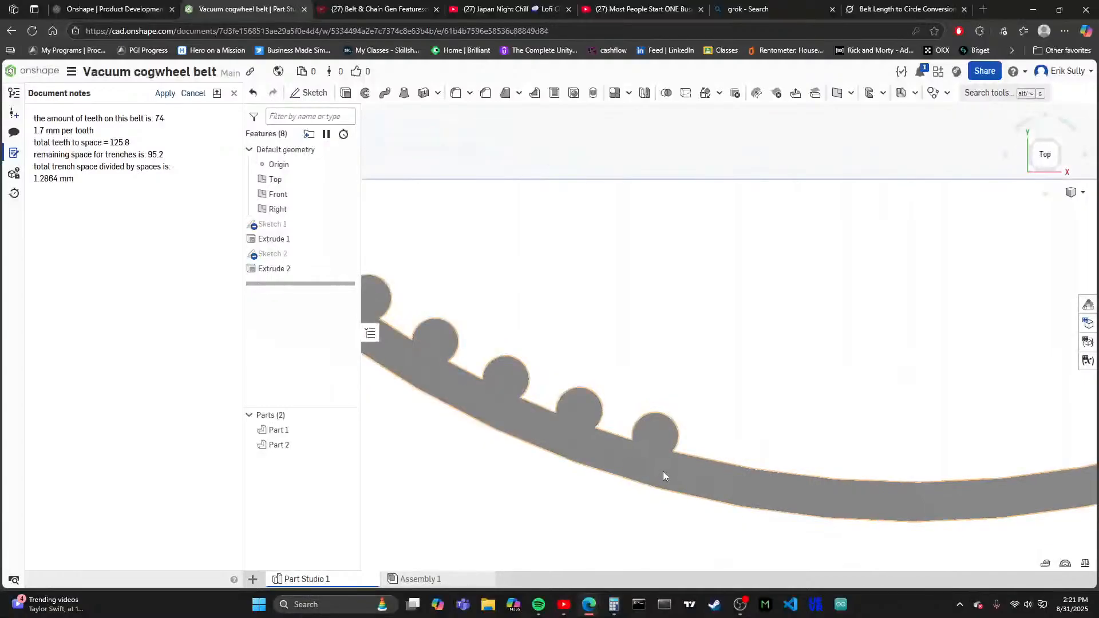
scroll(568, 391, "up", 3)
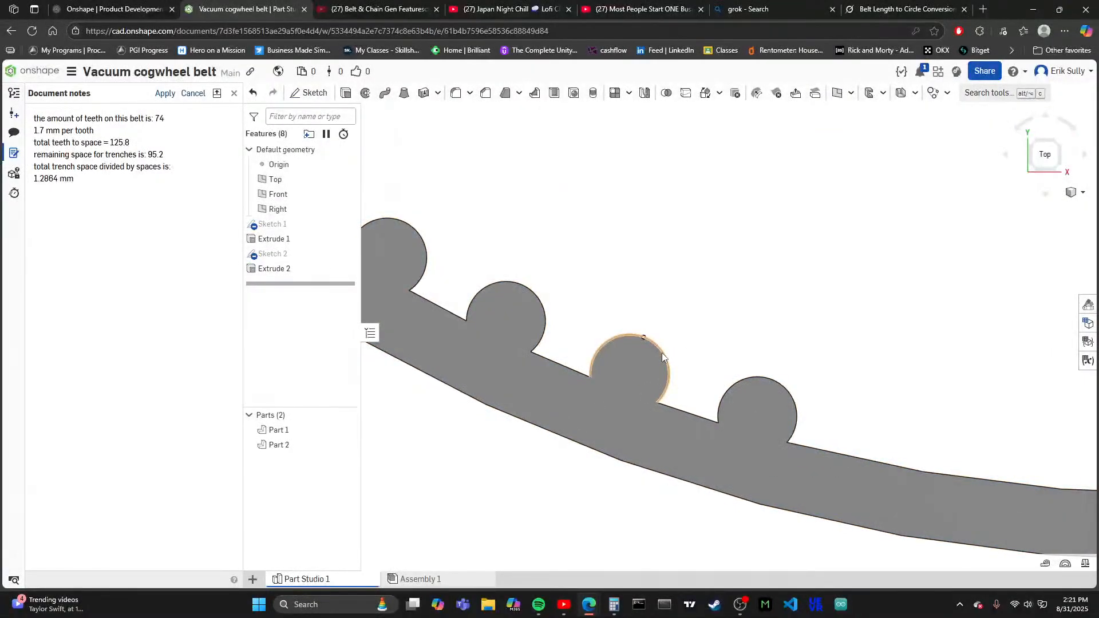
scroll(658, 372, "down", 5)
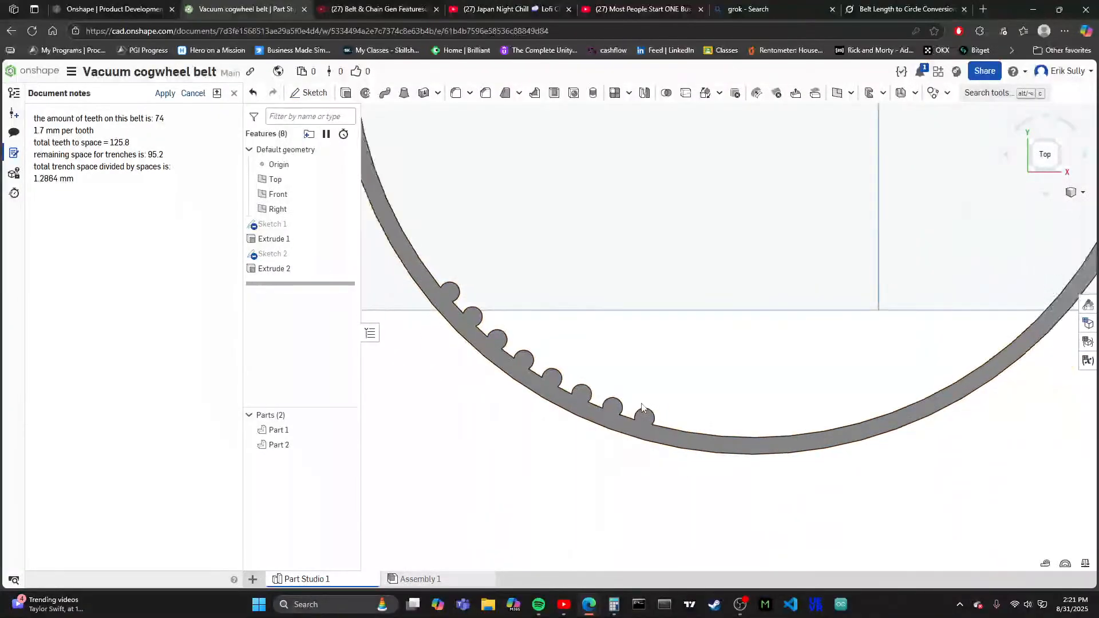
scroll(642, 408, "up", 5)
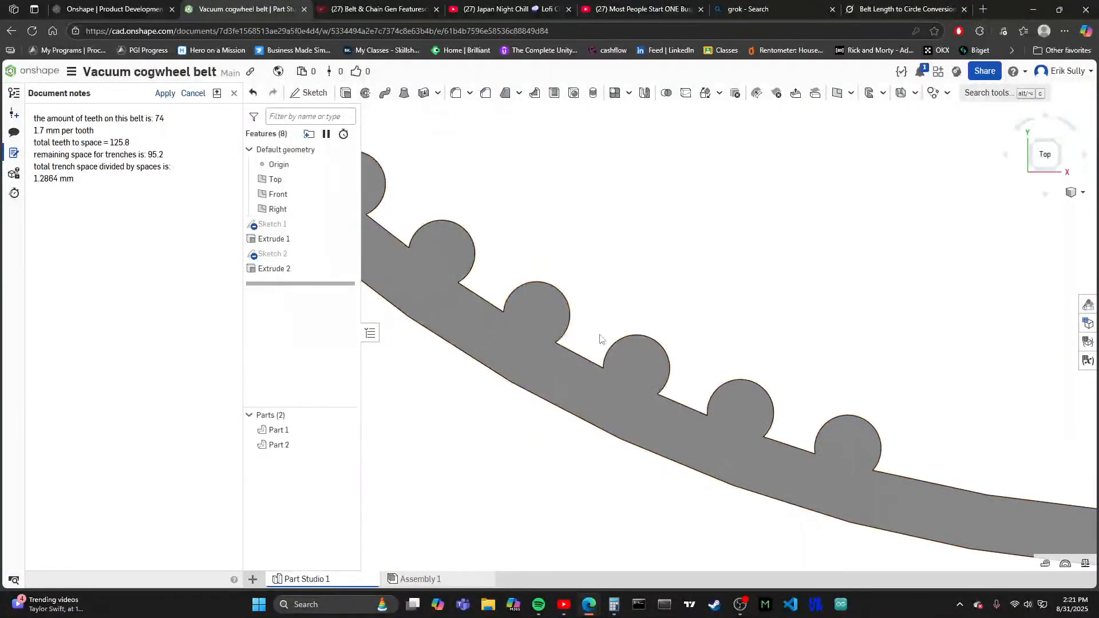
scroll(575, 334, "up", 3)
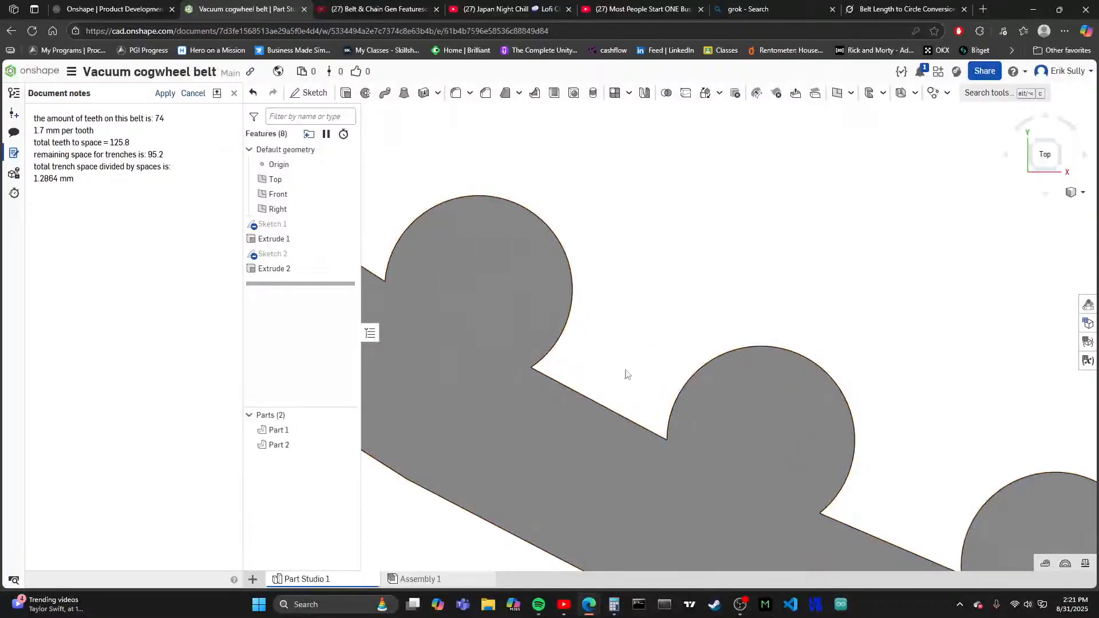
scroll(576, 352, "down", 2)
scroll(655, 344, "down", 5)
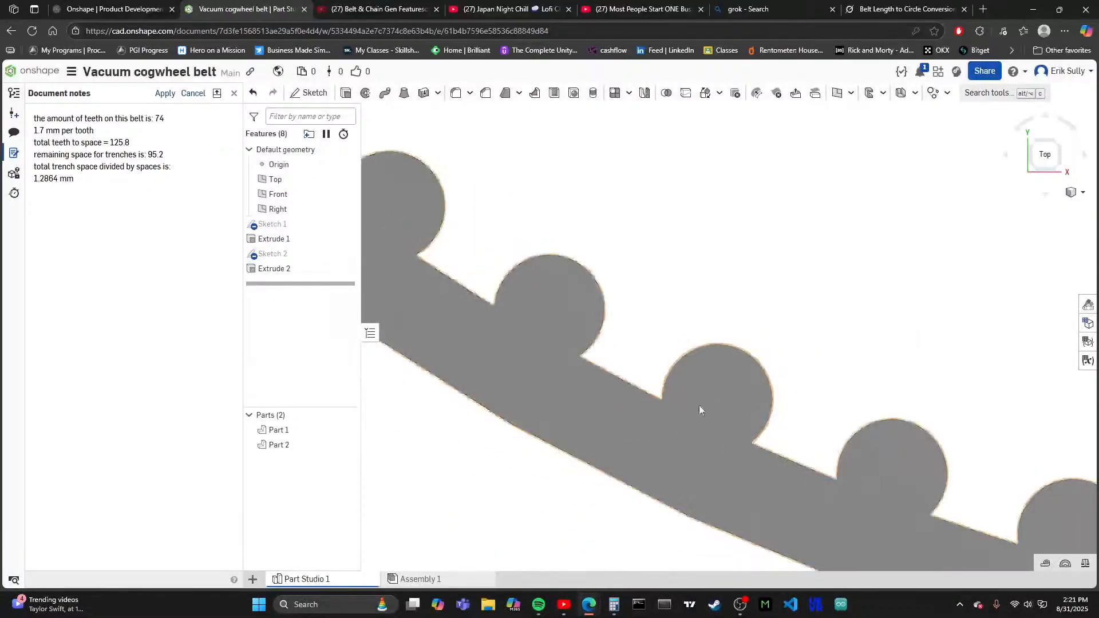
scroll(741, 360, "down", 4)
scroll(653, 321, "up", 3)
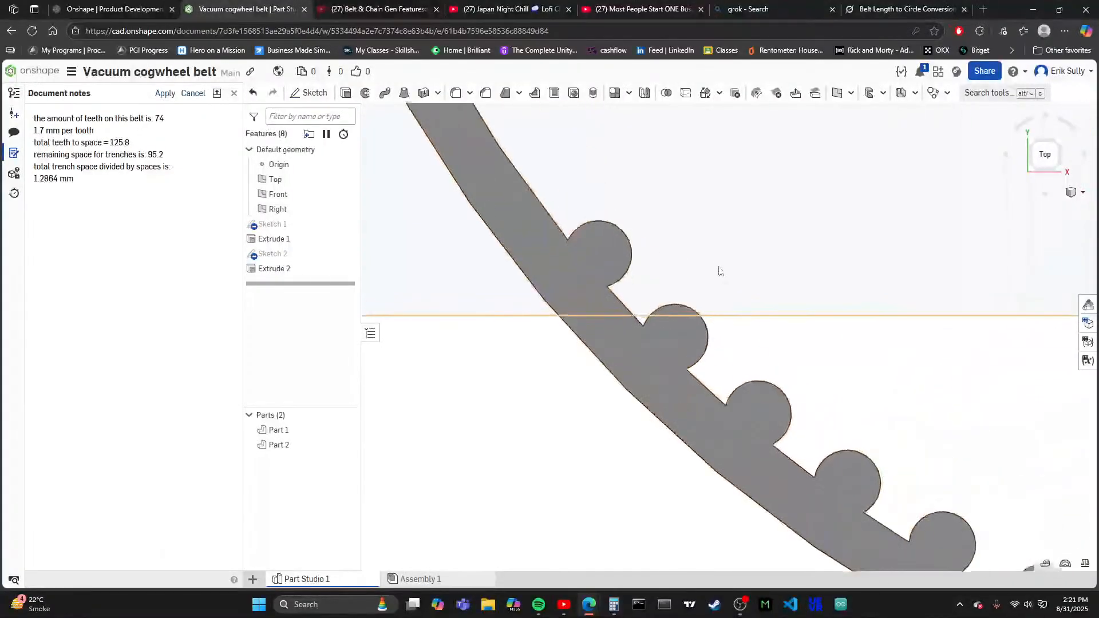
scroll(675, 292, "up", 2)
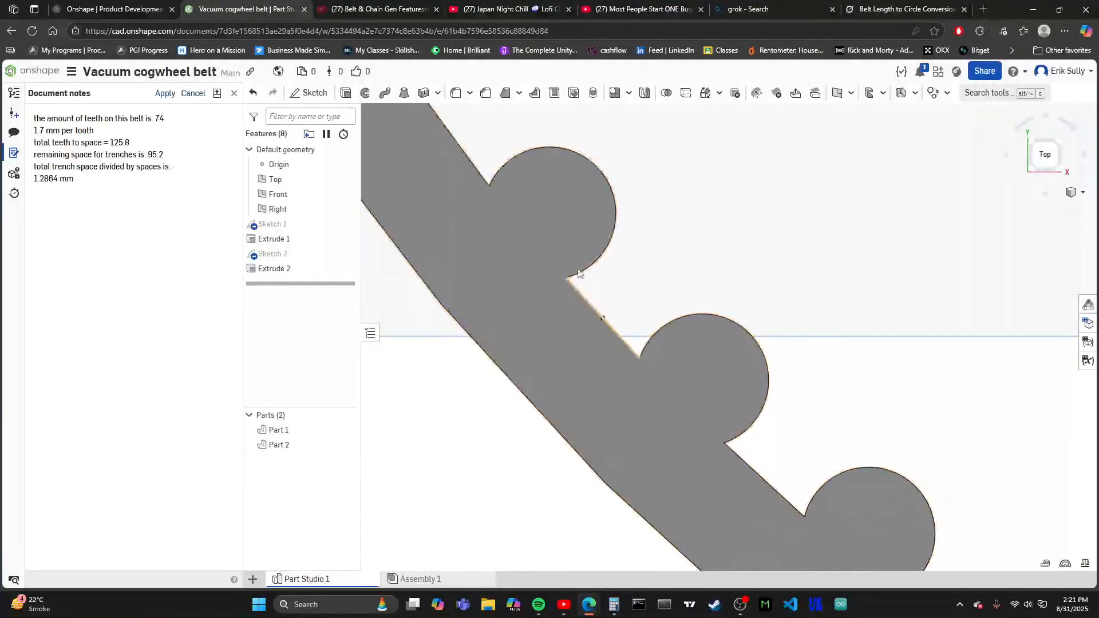
scroll(700, 383, "down", 4)
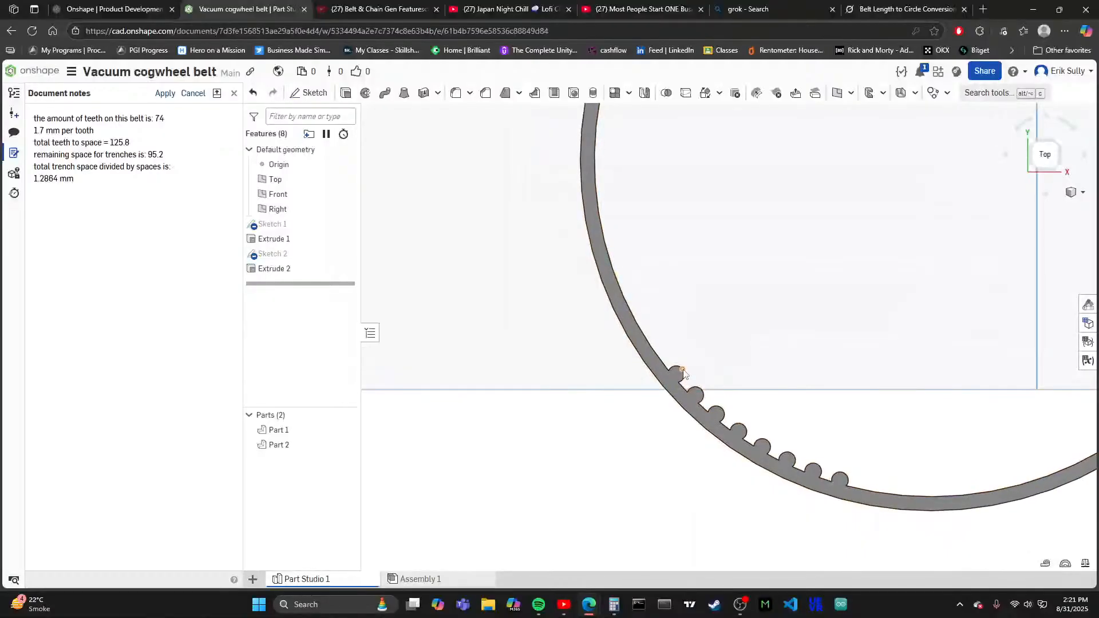
scroll(658, 389, "down", 5)
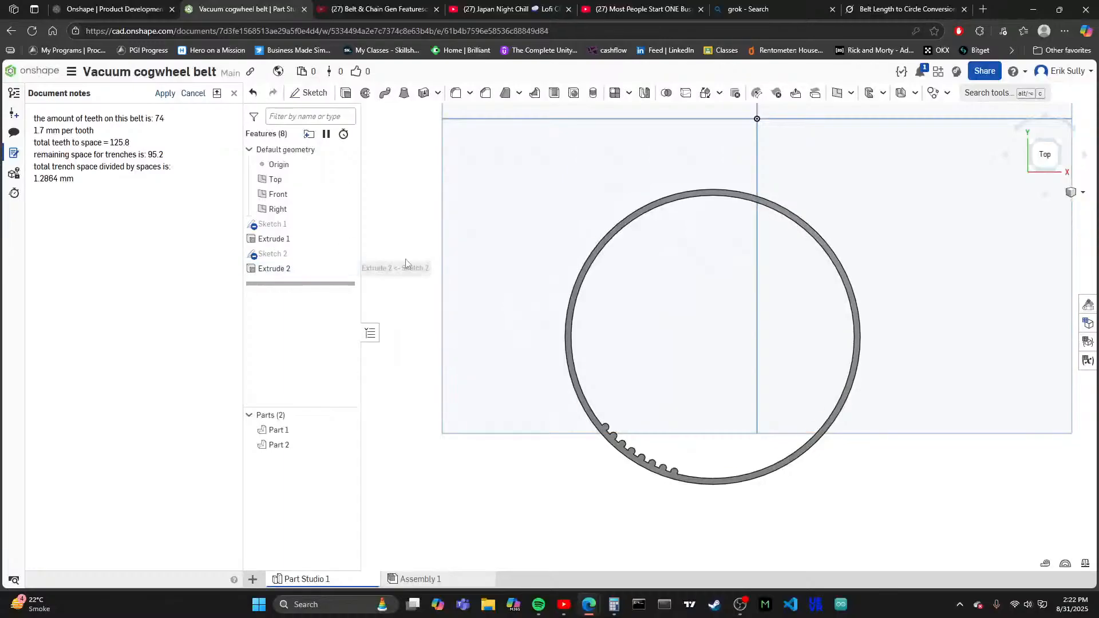
scroll(524, 335, "down", 2)
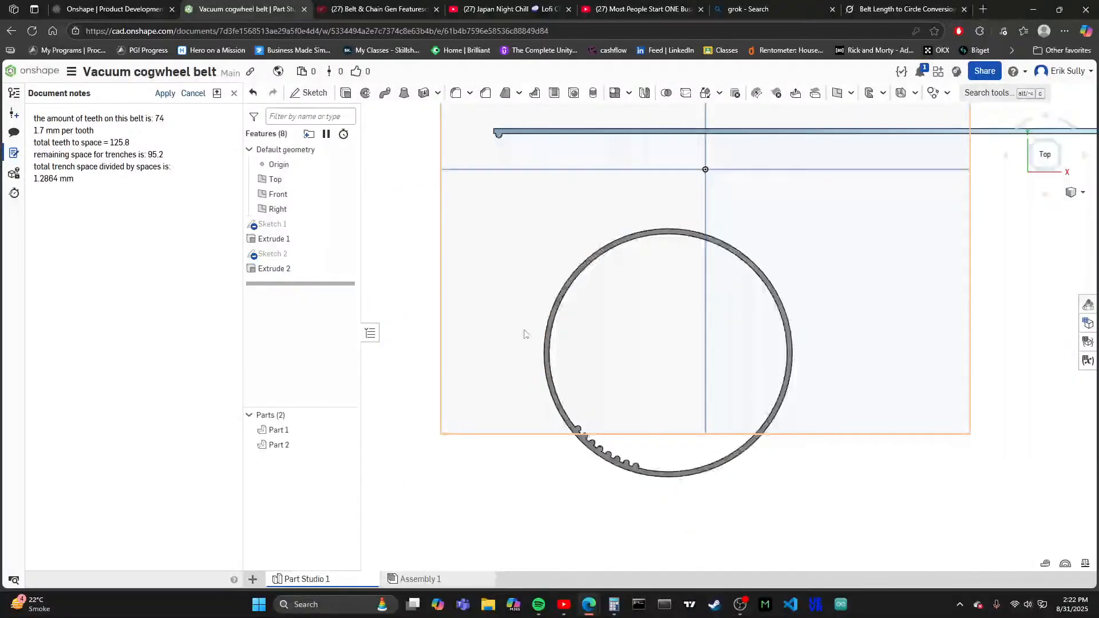
- Reopen the second sketch and draw a circle about 1.66 mm in diameter on the polygon vertex beyond the existing teeth, reaching the innermost circle
double_click(286, 253)
scroll(519, 463, "up", 4)
scroll(519, 463, "up", 5)
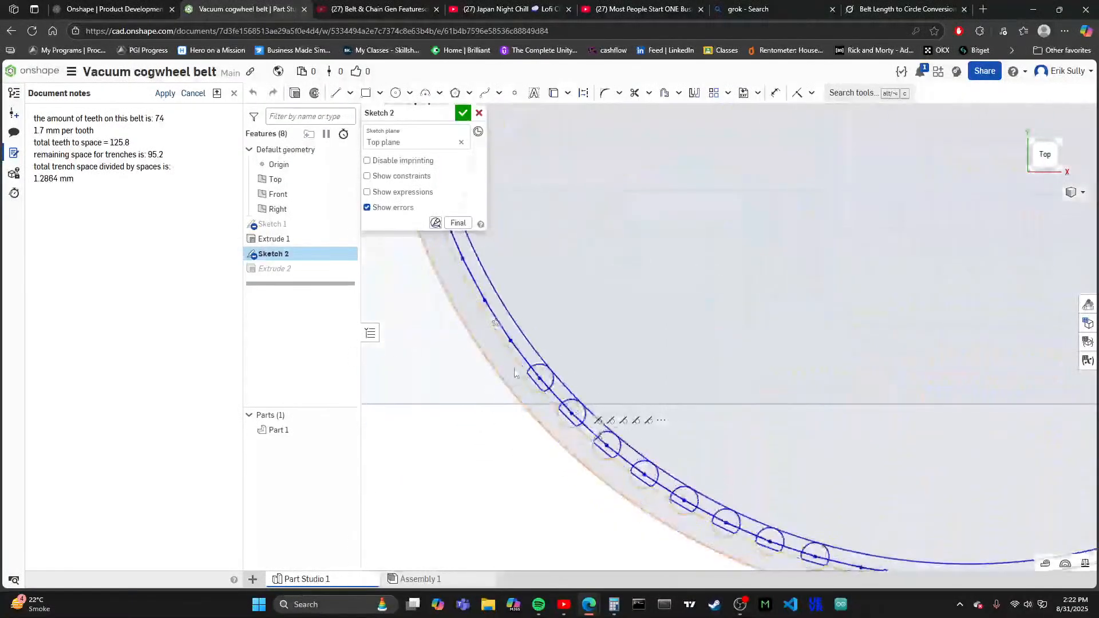
scroll(613, 510, "down", 4)
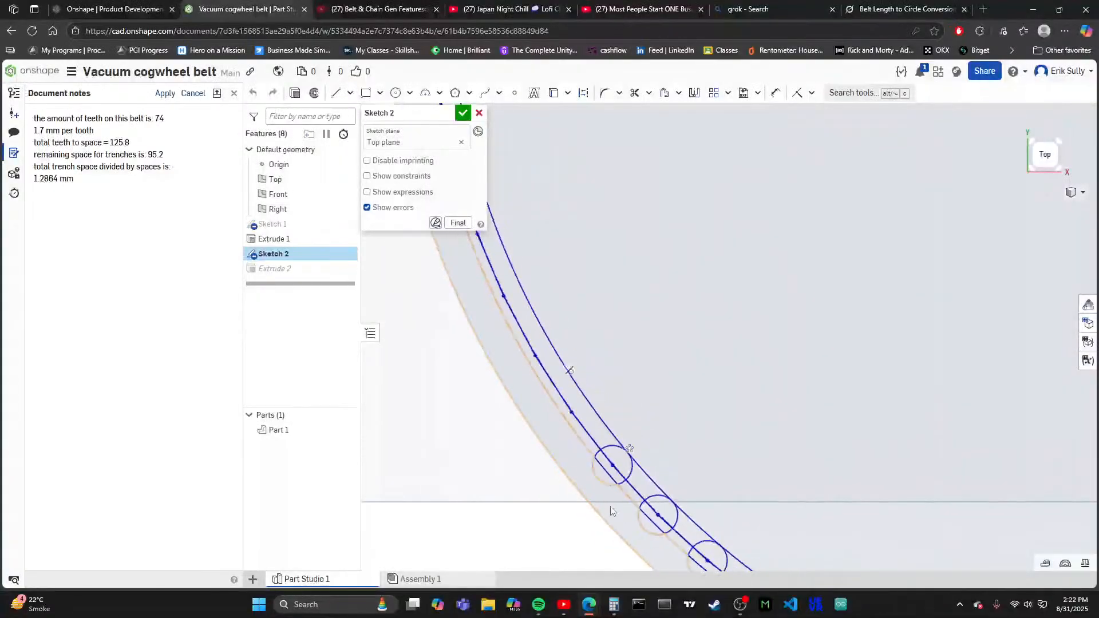
scroll(531, 429, "up", 4)
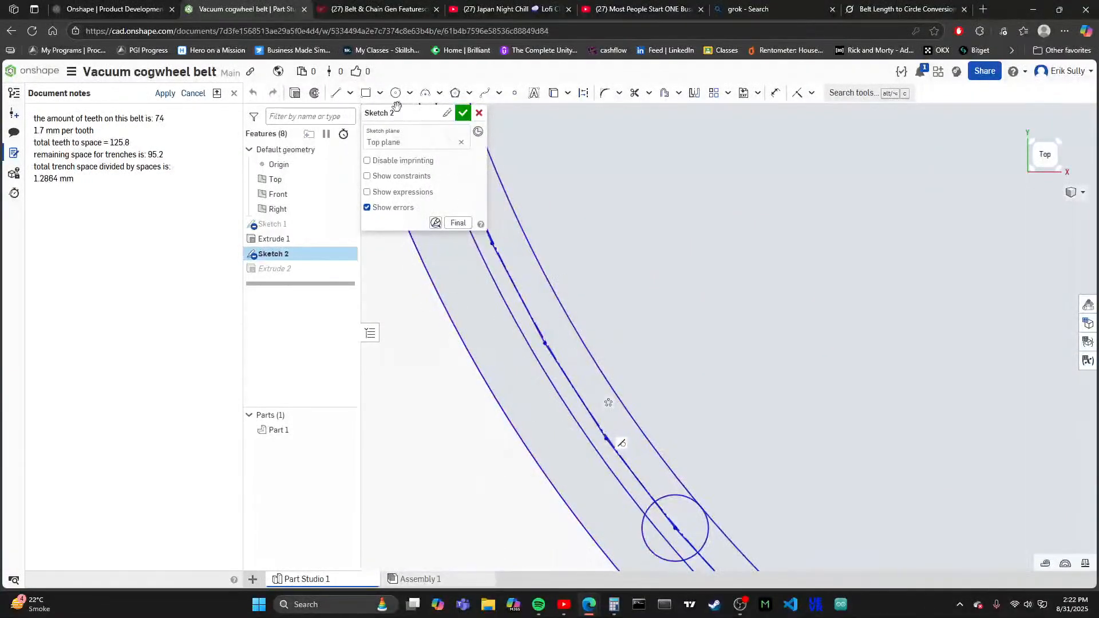
scroll(612, 430, "up", 4)
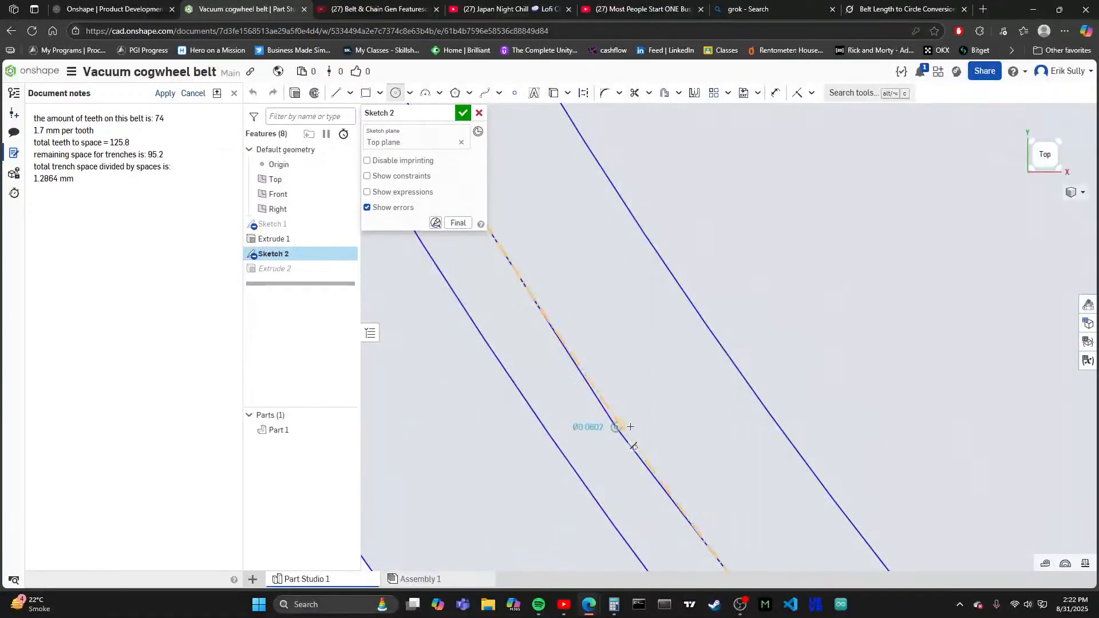
left_click(739, 370)
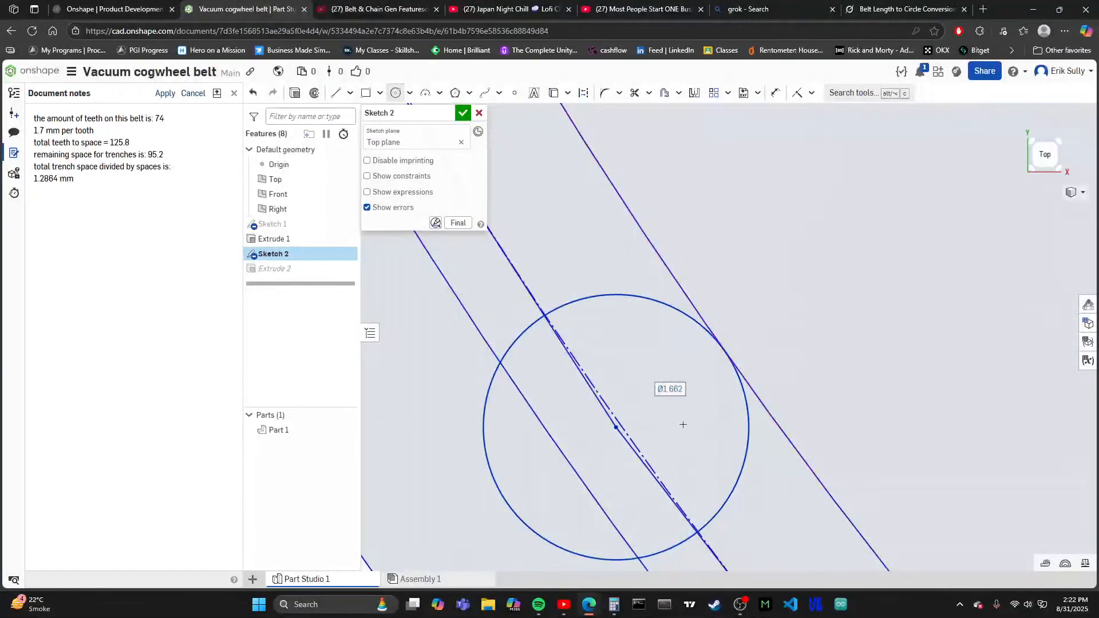
- Draw tooth circles about 1.66 mm in diameter on the next two polygon vertices up the ring, each reaching the innermost circle
scroll(526, 368, "down", 3)
scroll(544, 317, "up", 3)
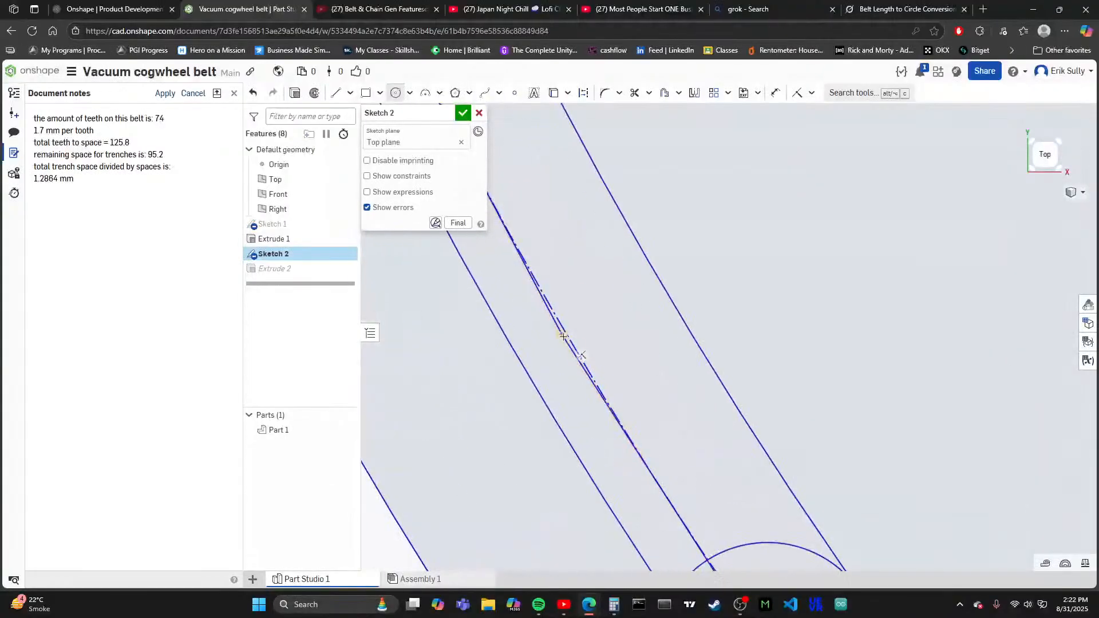
left_click(664, 287)
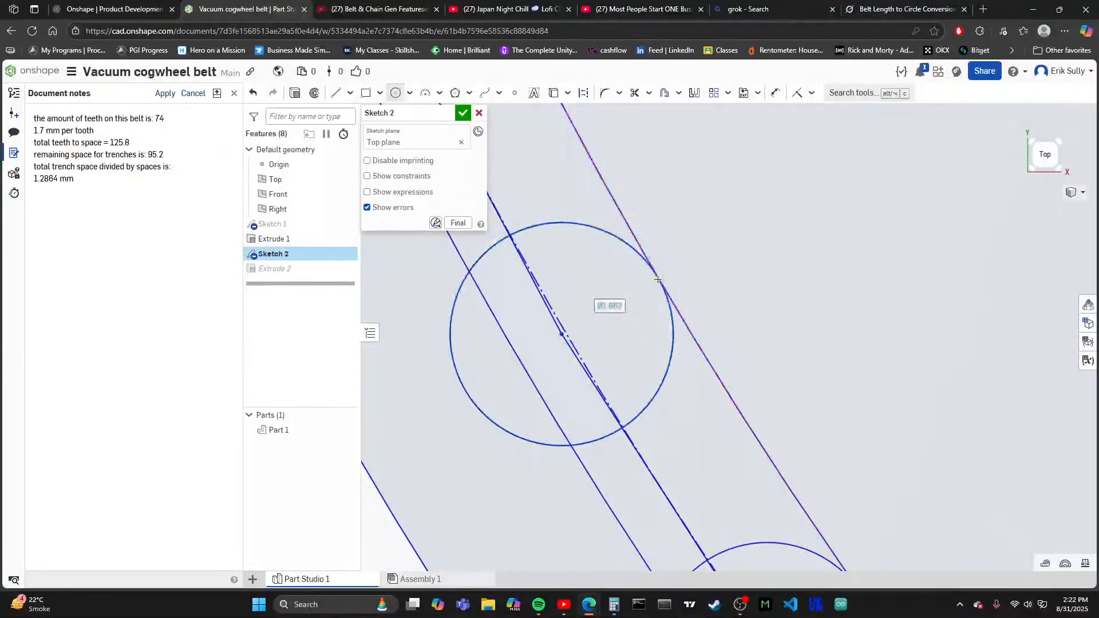
scroll(469, 277, "down", 5)
scroll(533, 318, "up", 3)
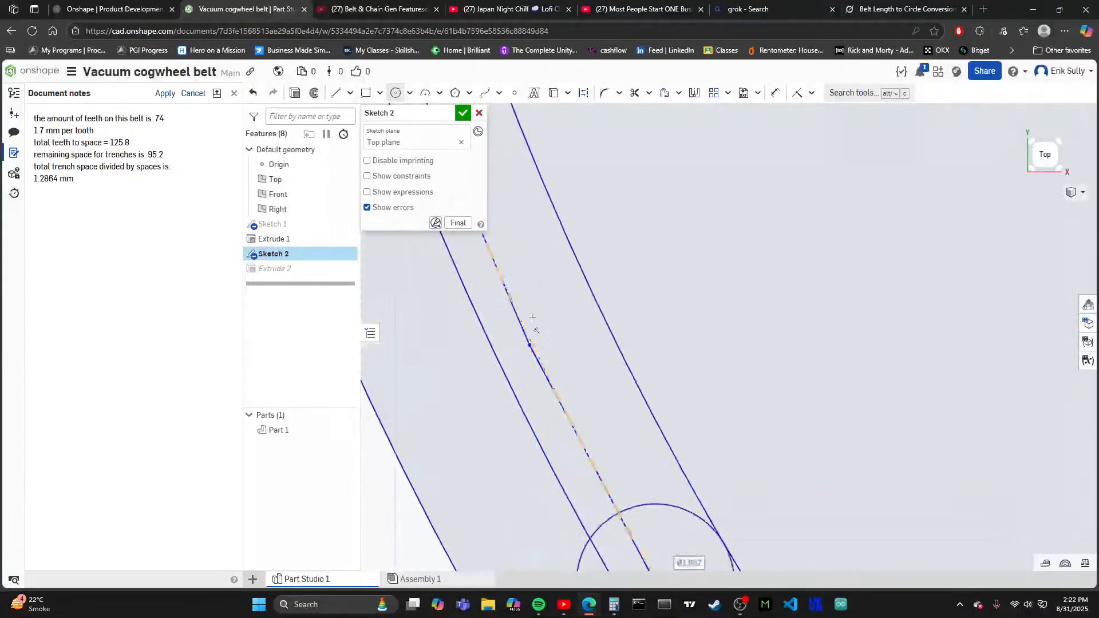
left_click(530, 346)
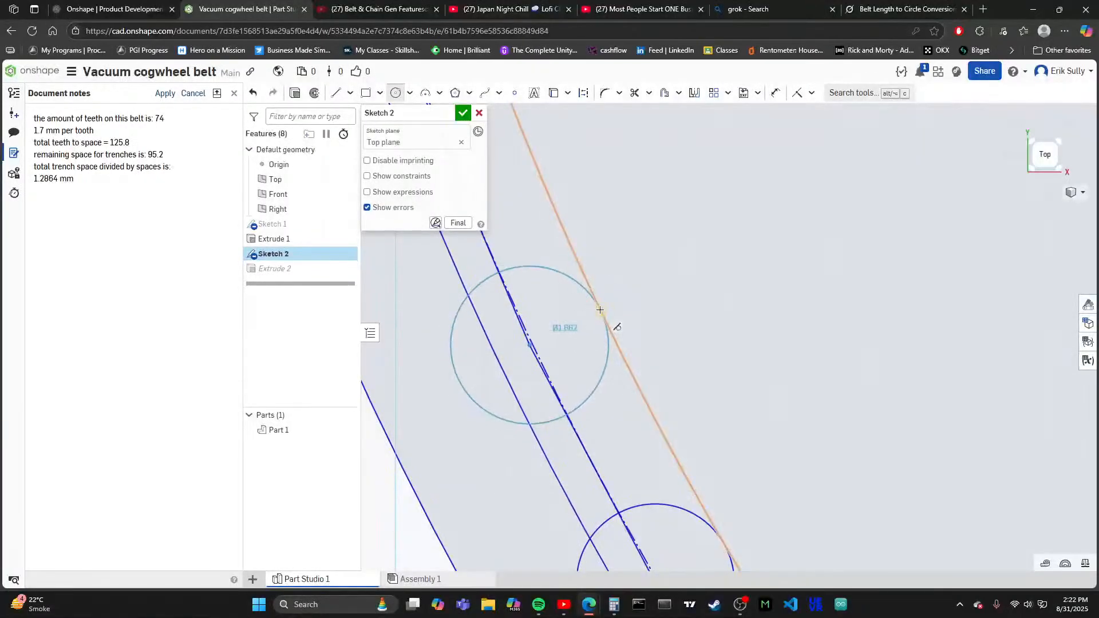
left_click(600, 309)
- Continue the tooth row with two more circles about 1.66 mm in diameter, centred on the following vertices and touching the innermost circle
scroll(600, 310, "down", 5)
scroll(527, 353, "up", 6)
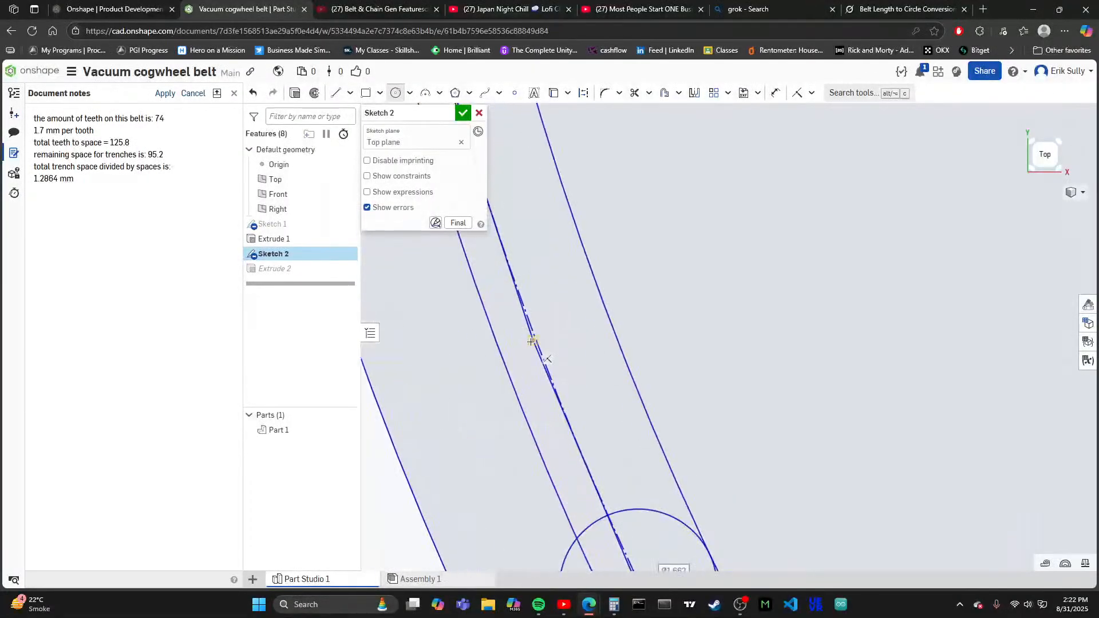
left_click(608, 311)
scroll(608, 311, "down", 4)
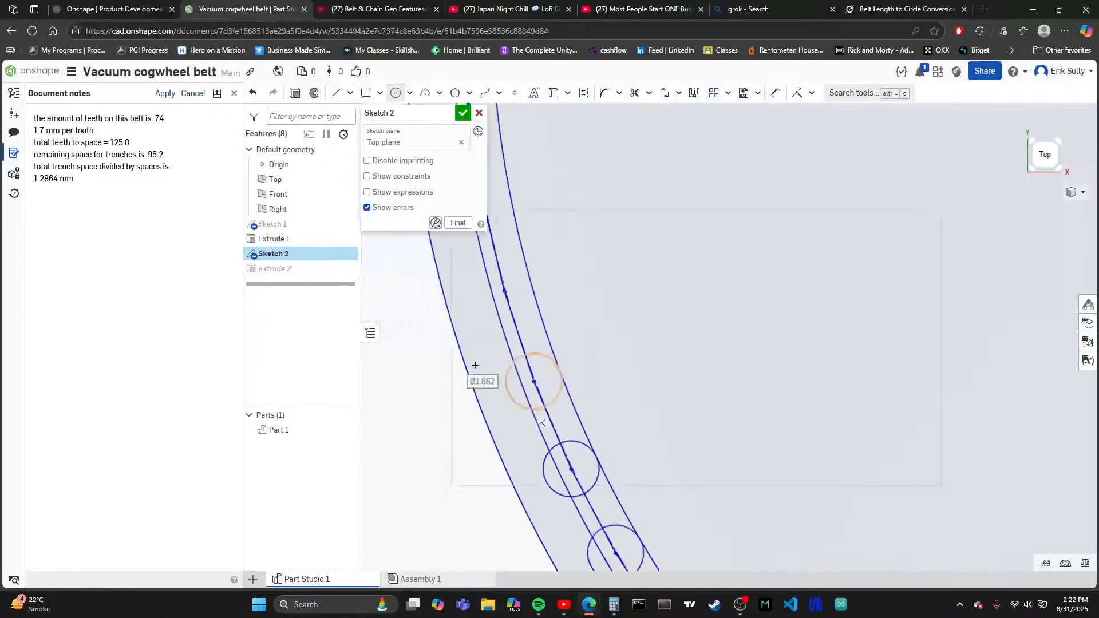
scroll(522, 306, "up", 5)
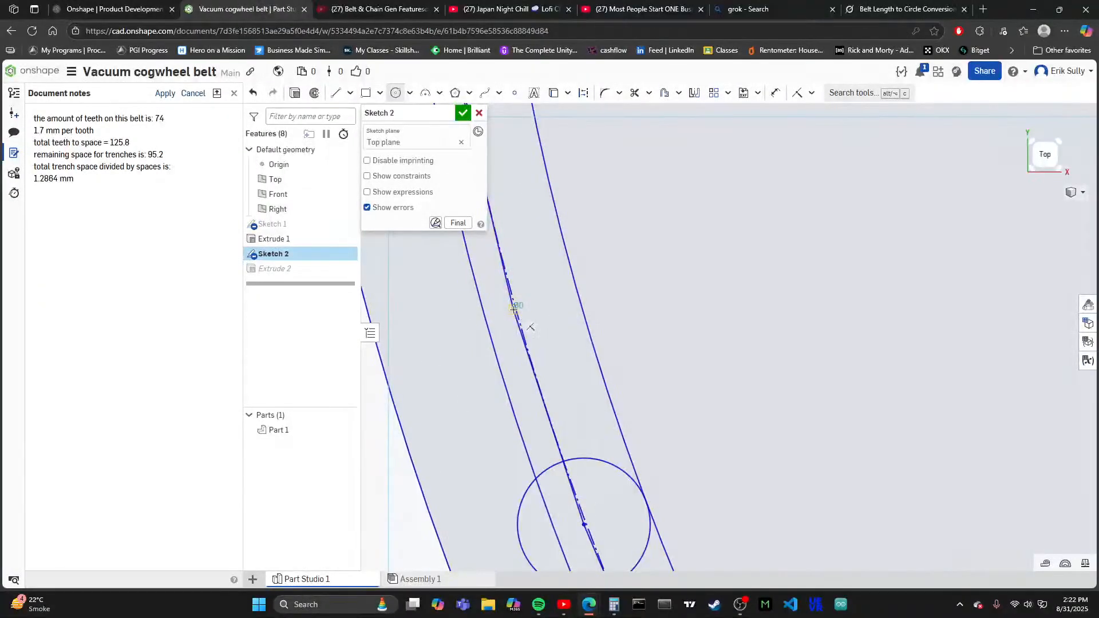
left_click(580, 292)
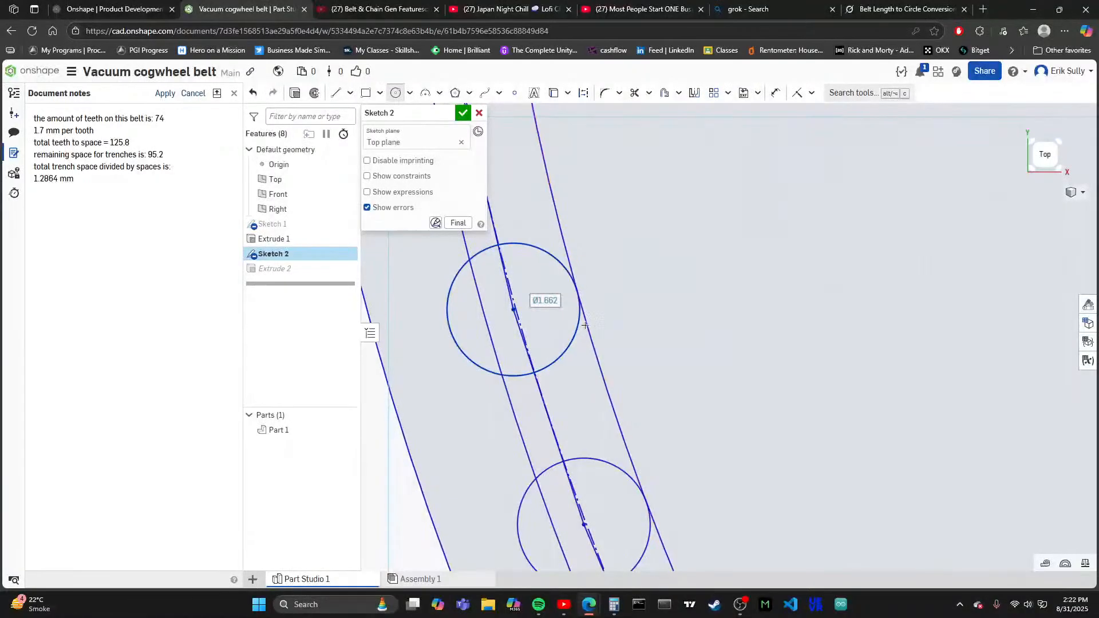
- Add another tooth circle about 1.66 mm in diameter on the next free polygon vertex, sized to the innermost circle
scroll(580, 292, "down", 3)
scroll(586, 398, "up", 5)
scroll(565, 362, "up", 2)
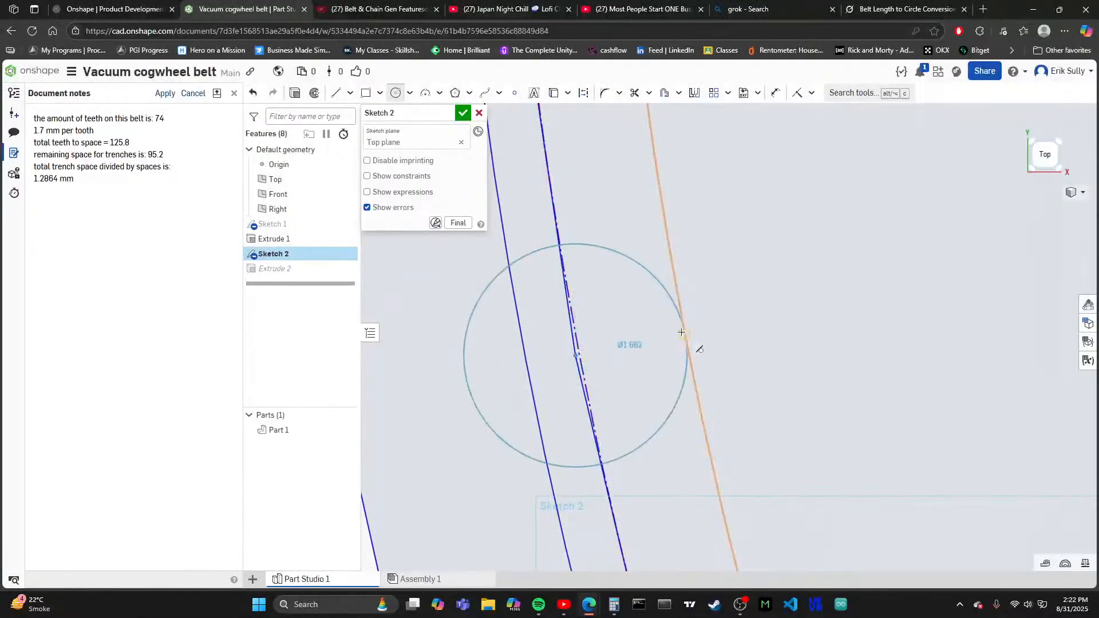
left_click(683, 332)
scroll(630, 344, "down", 3)
scroll(565, 292, "up", 4)
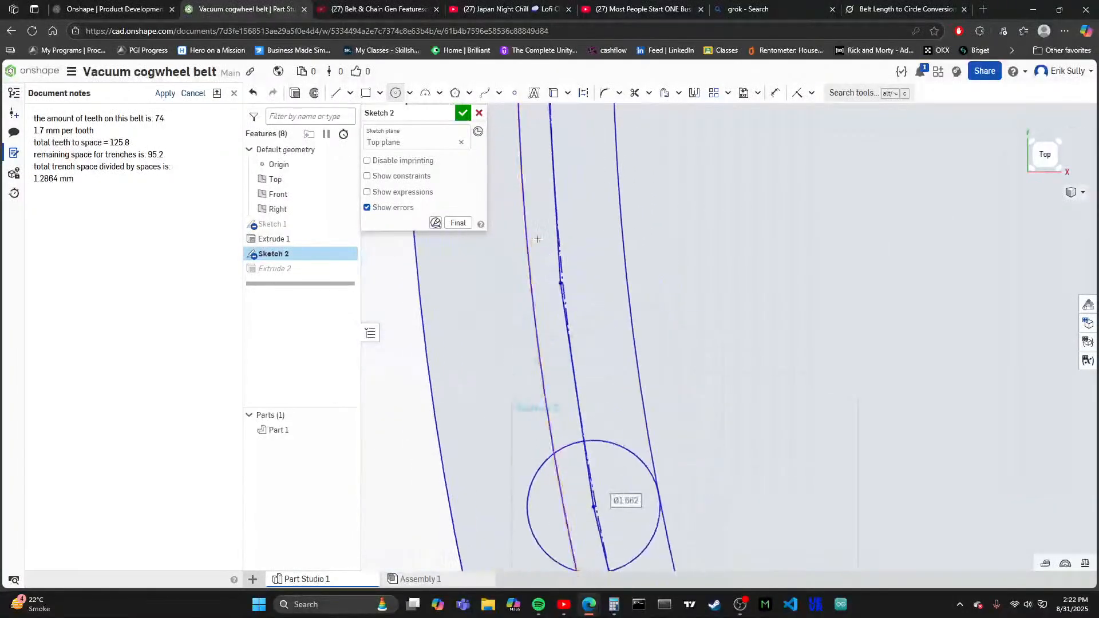
- Draw tooth circles about 1.66 mm in diameter on the next two polygon vertices just below the ring's horizontal centreline, each touching the innermost circle
left_click(563, 297)
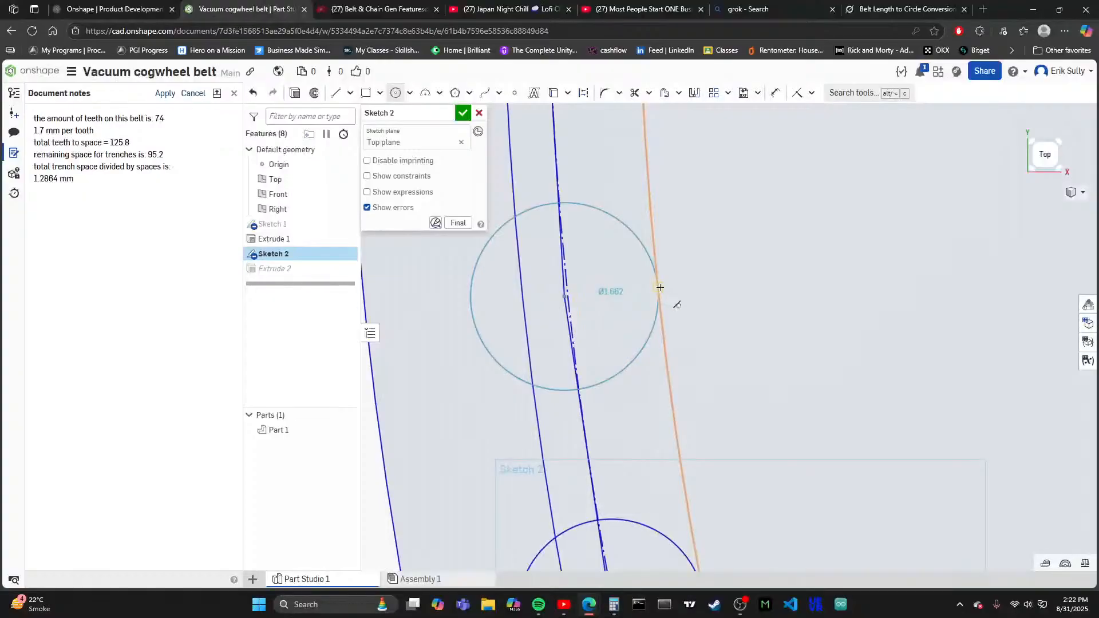
left_click(658, 292)
scroll(572, 275, "down", 3)
scroll(538, 287, "up", 5)
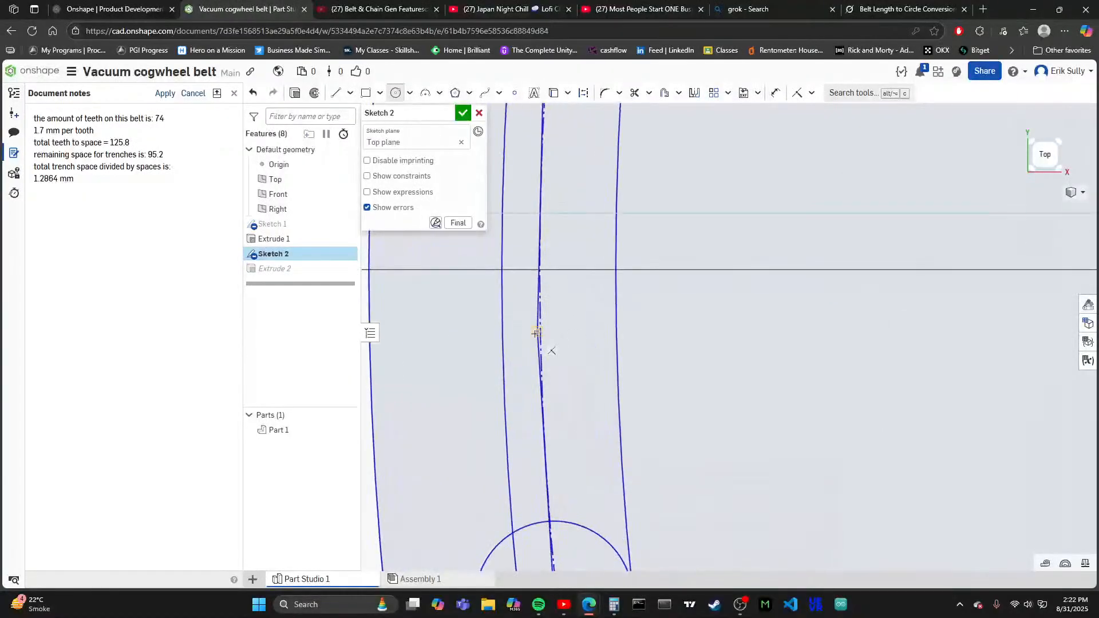
left_click(540, 332)
left_click(629, 351)
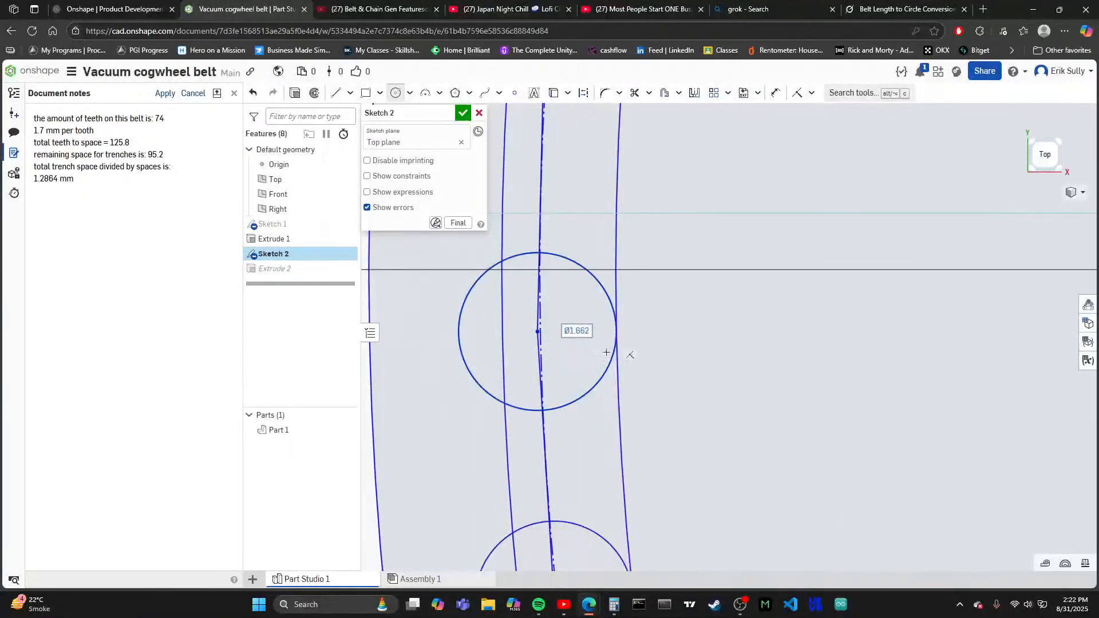
- Add two tooth circles about 1.66 mm in diameter on the first two polygon vertices above the ring's horizontal centreline, each reaching the innermost circle
scroll(534, 404, "down", 5)
left_click(535, 406)
scroll(539, 324, "up", 5)
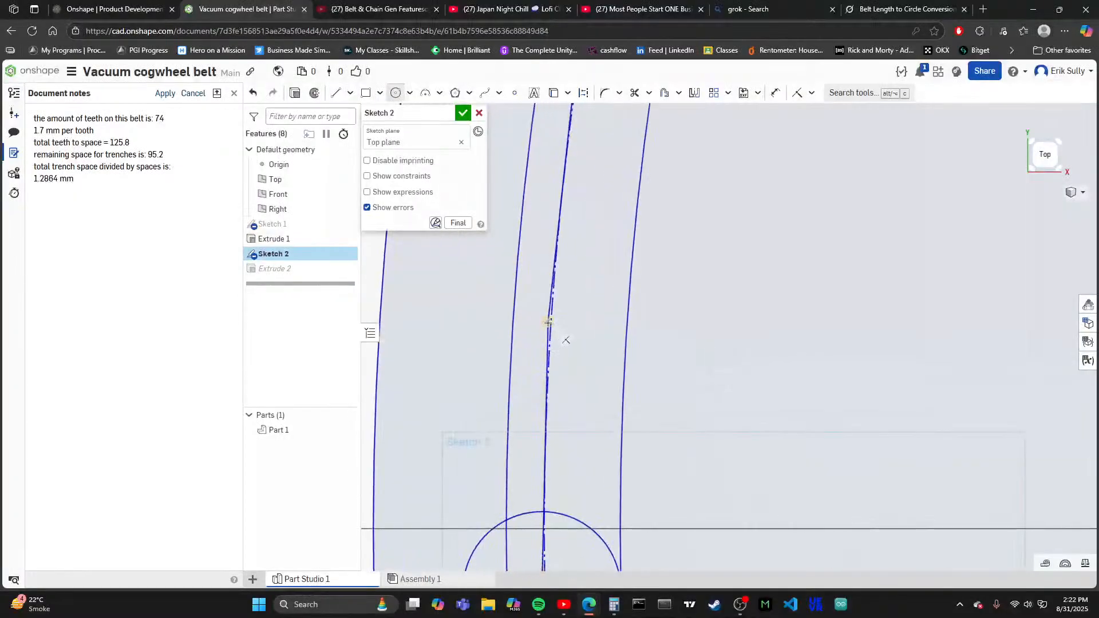
left_click(548, 322)
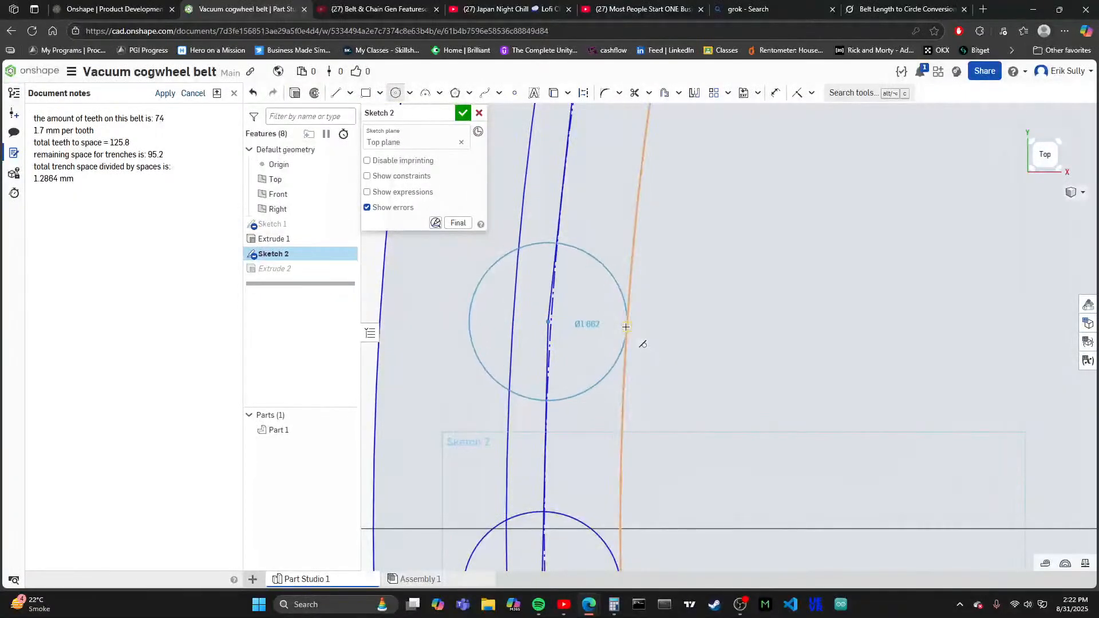
left_click(626, 327)
scroll(558, 323, "down", 2)
scroll(562, 165, "up", 1)
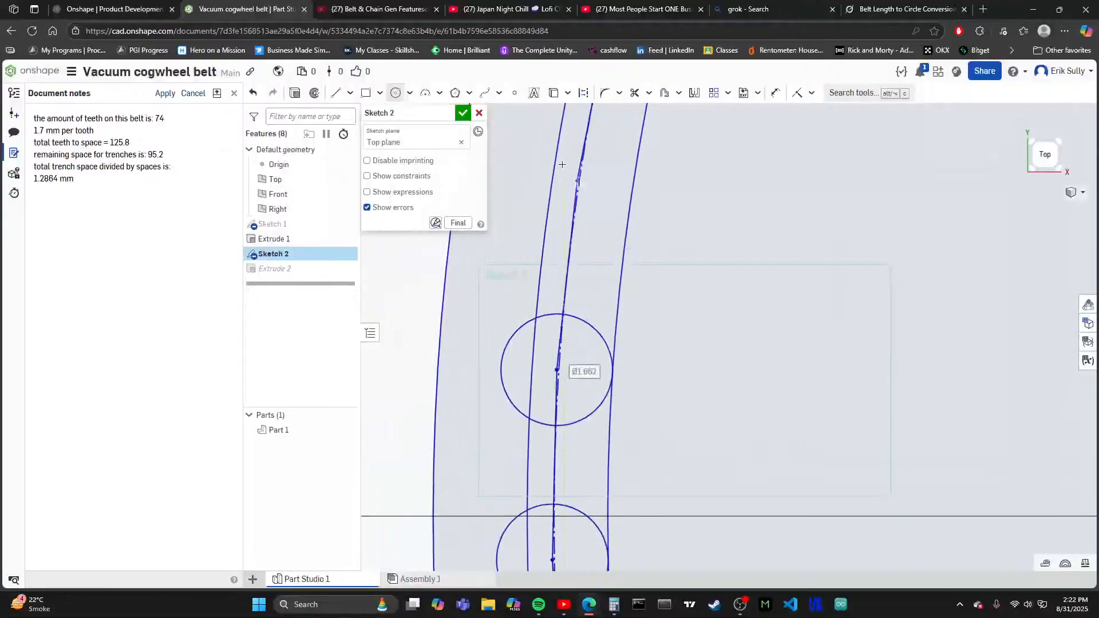
scroll(562, 165, "up", 1)
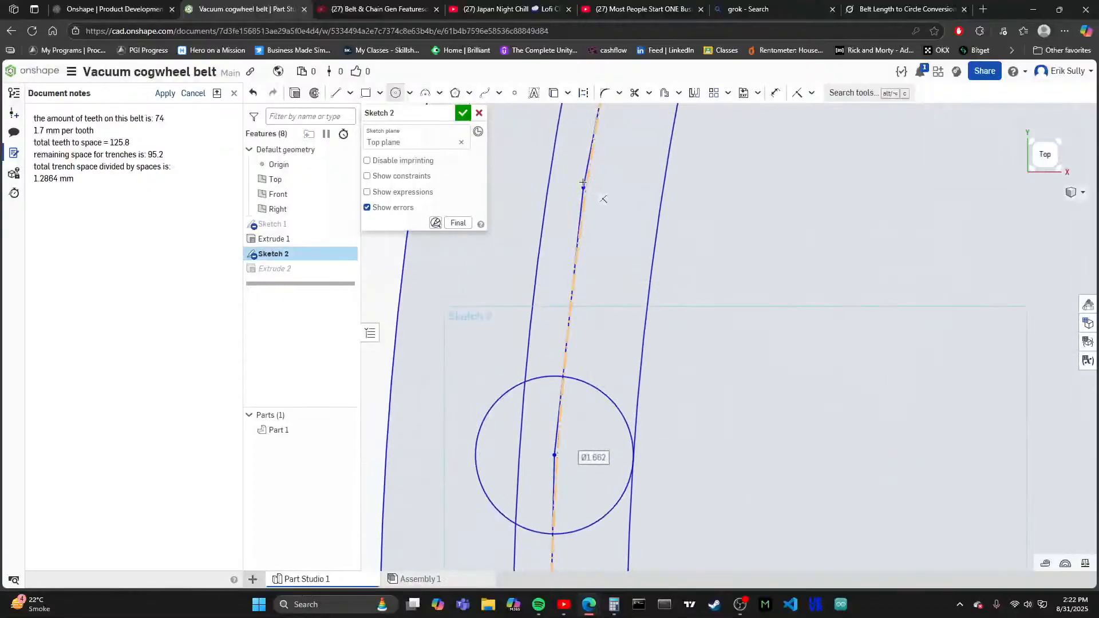
left_click(663, 197)
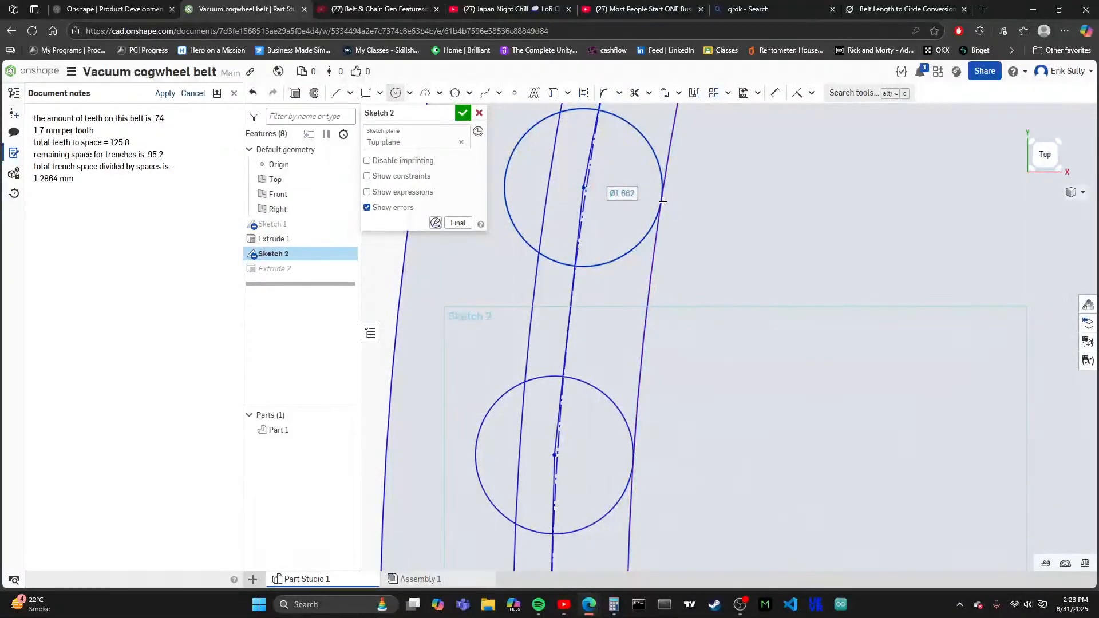
- Continue up the ring with two more circles about 1.66 mm in diameter on the following polygon vertices, sized to the innermost circle
scroll(474, 439, "down", 6)
scroll(554, 248, "up", 4)
scroll(551, 274, "up", 1)
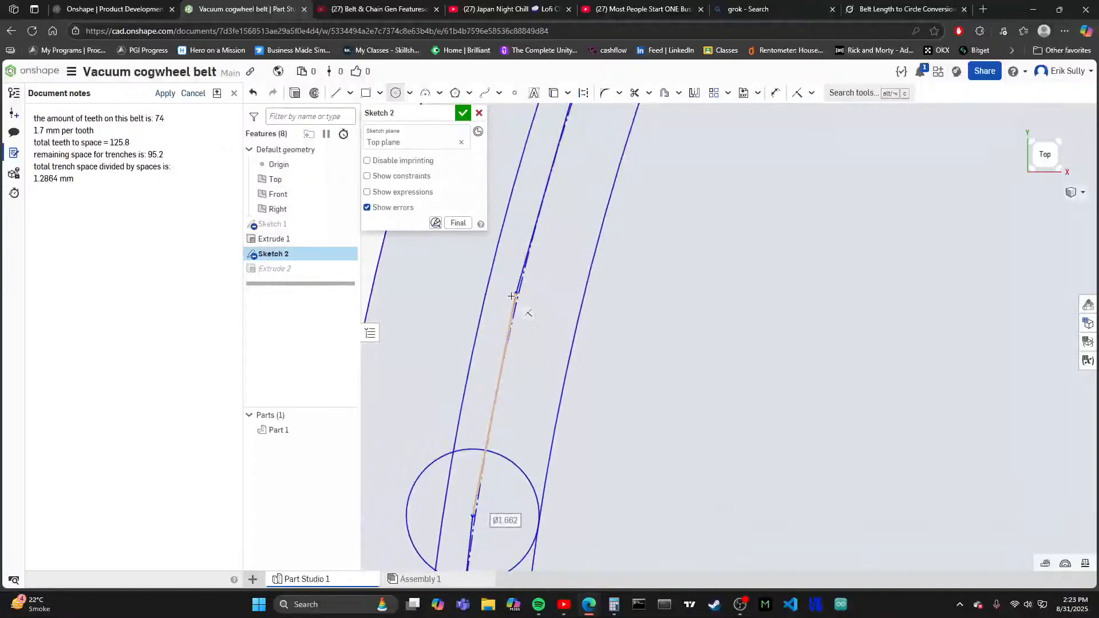
scroll(515, 288, "up", 3)
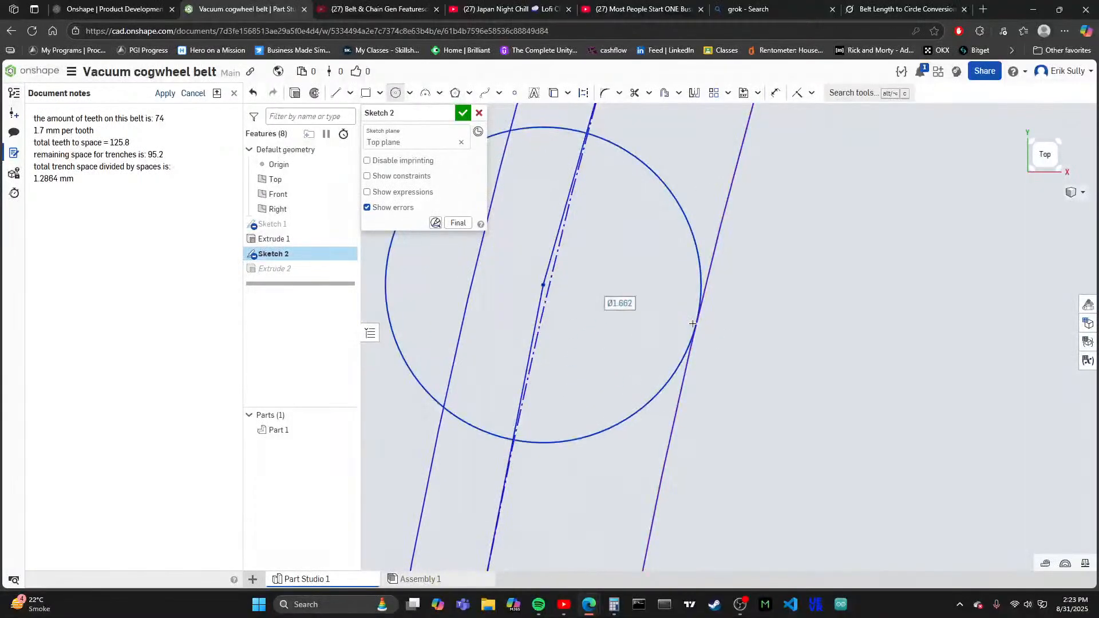
scroll(524, 412, "down", 8)
scroll(560, 244, "up", 3)
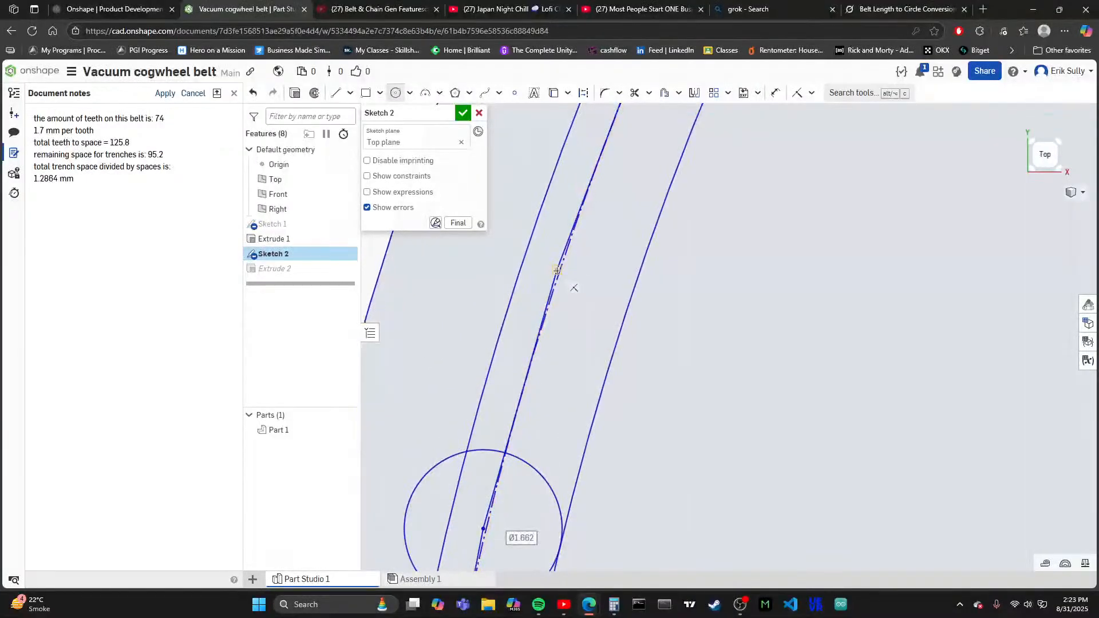
left_click(556, 269)
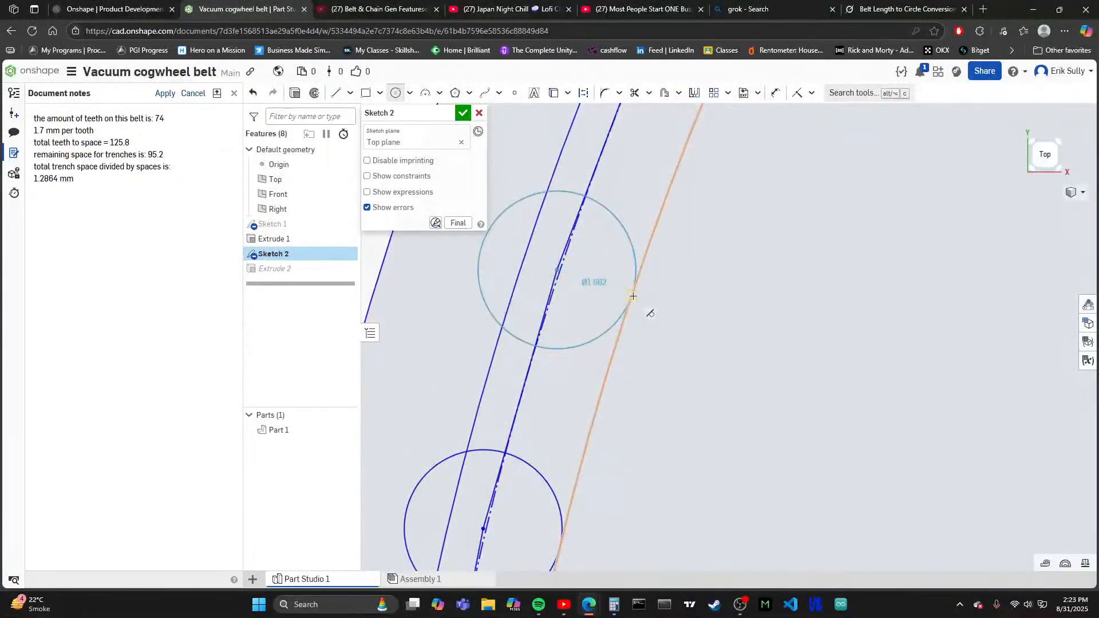
left_click(632, 295)
- Draw one more tooth circle about 1.66 mm in diameter on the next free vertex of the upper-left arc, touching the innermost circle
scroll(523, 335, "down", 4)
scroll(523, 335, "up", 5)
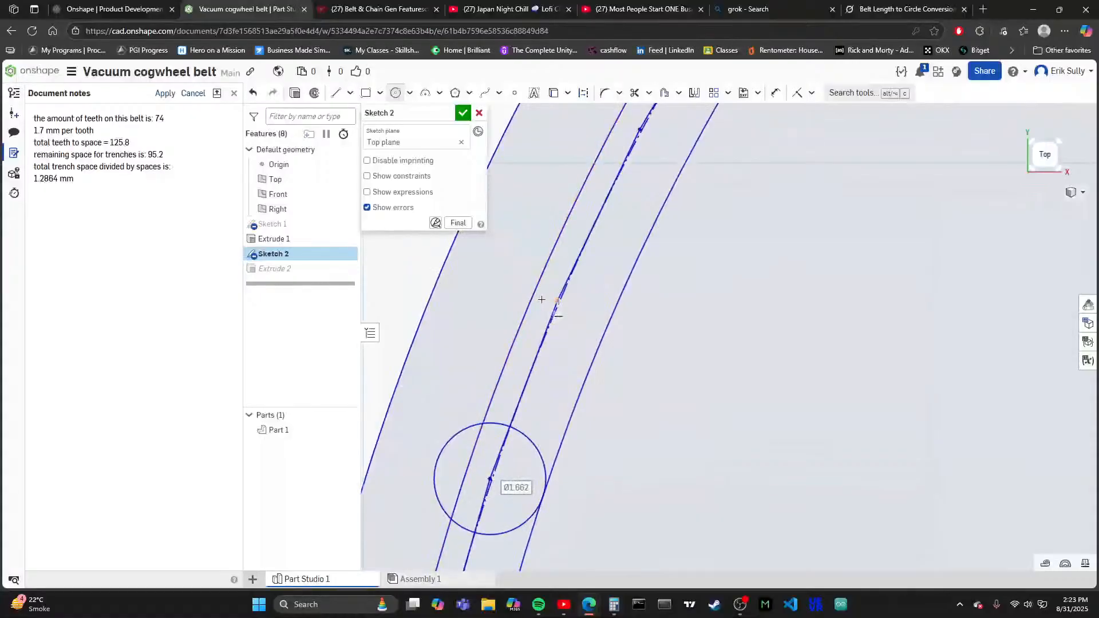
left_click(604, 318)
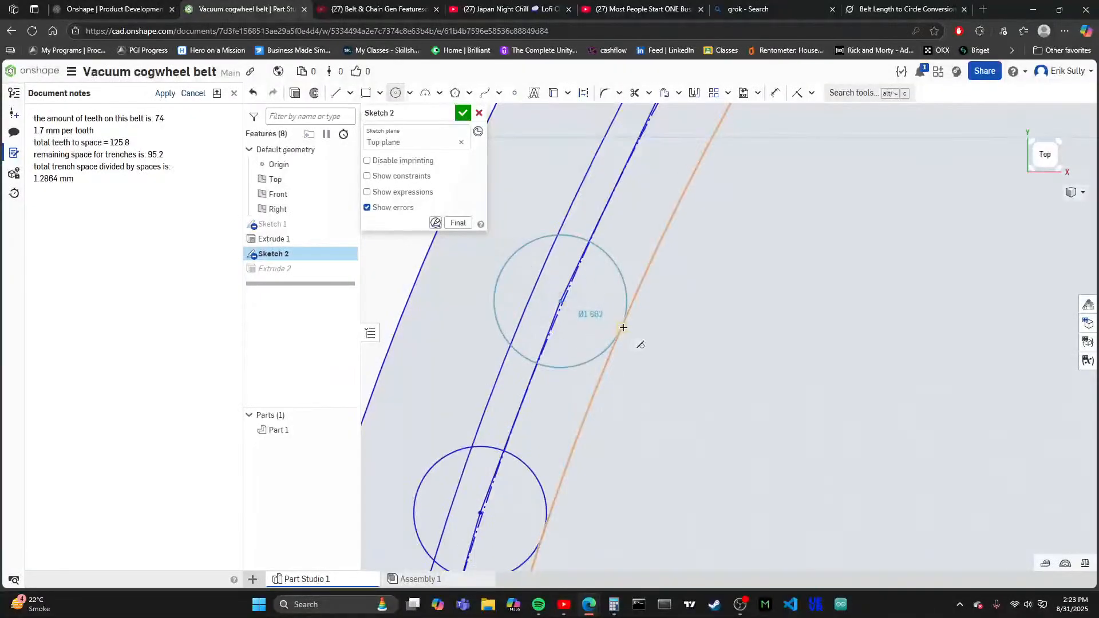
scroll(581, 314, "down", 3)
scroll(589, 294, "down", 4)
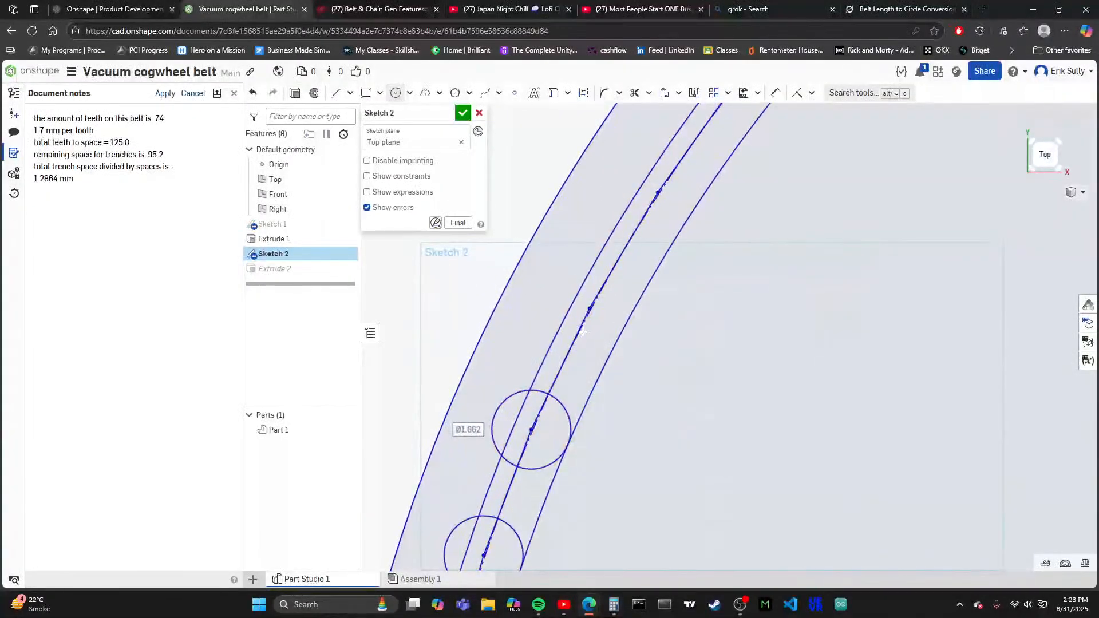
- Examine the row of tooth circles along the left and lower-left arc of the ring for coverage and gaps
scroll(602, 477, "down", 3)
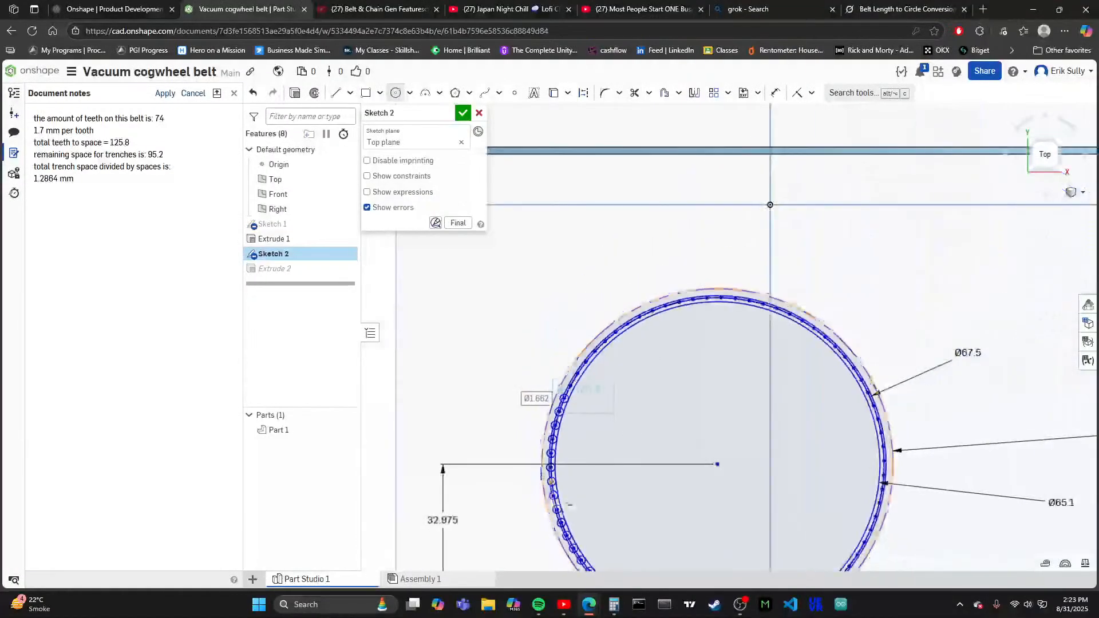
scroll(572, 469, "up", 5)
scroll(596, 435, "down", 2)
scroll(596, 435, "up", 3)
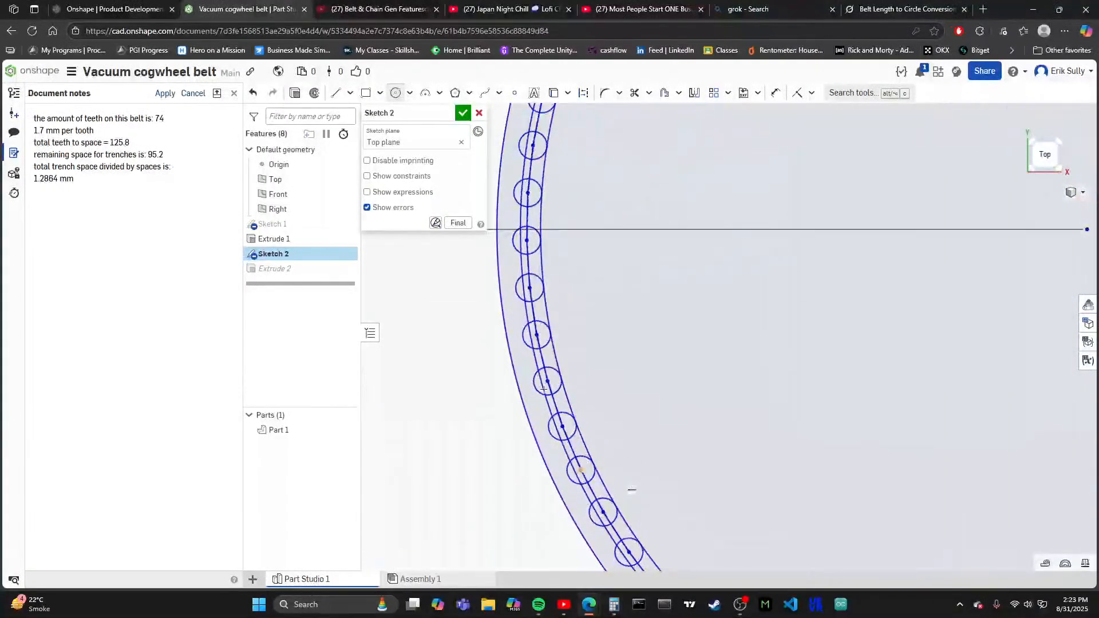
scroll(629, 458, "down", 4)
scroll(658, 481, "up", 4)
scroll(664, 485, "down", 2)
scroll(664, 485, "up", 2)
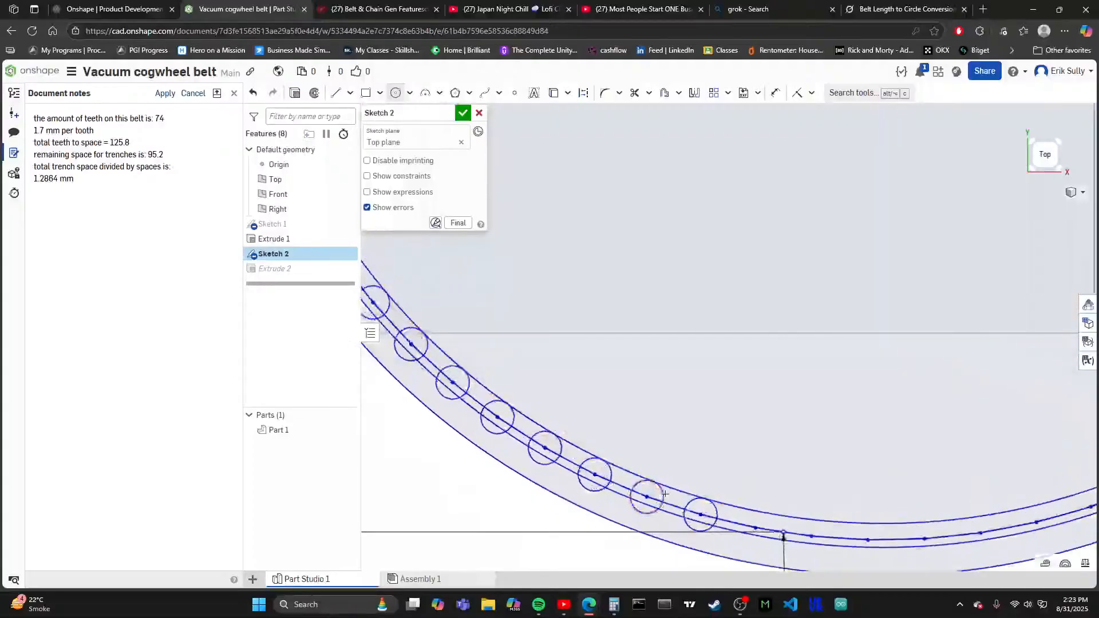
scroll(614, 451, "down", 6)
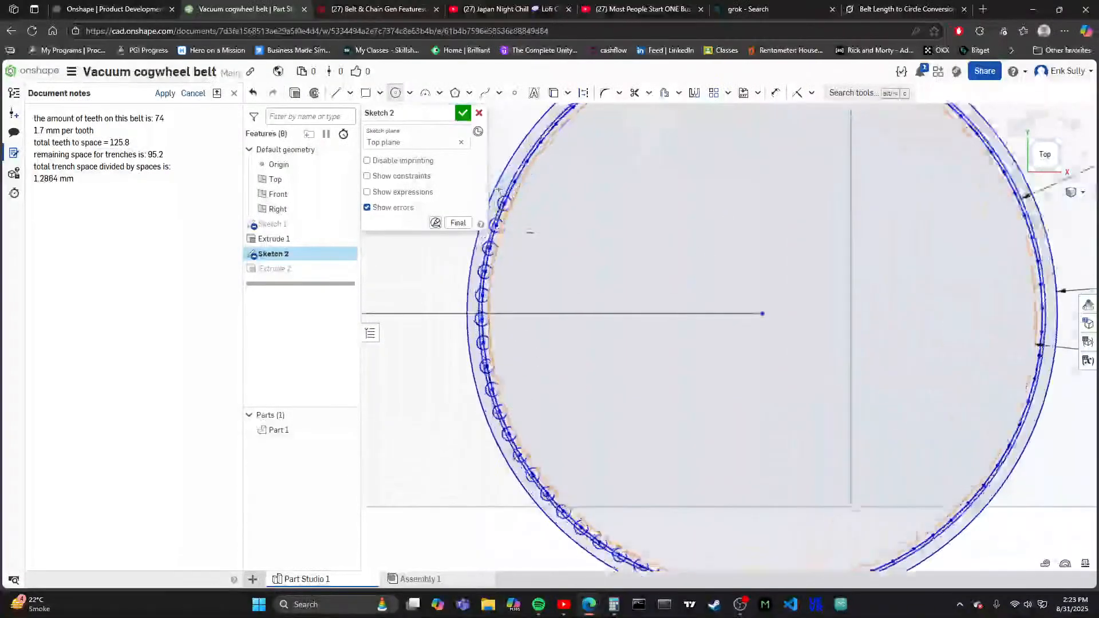
- Resume the tooth row beyond its upper end with circles about 1.66 mm in diameter on the next two vertices, reaching the innermost circle
scroll(550, 452, "up", 6)
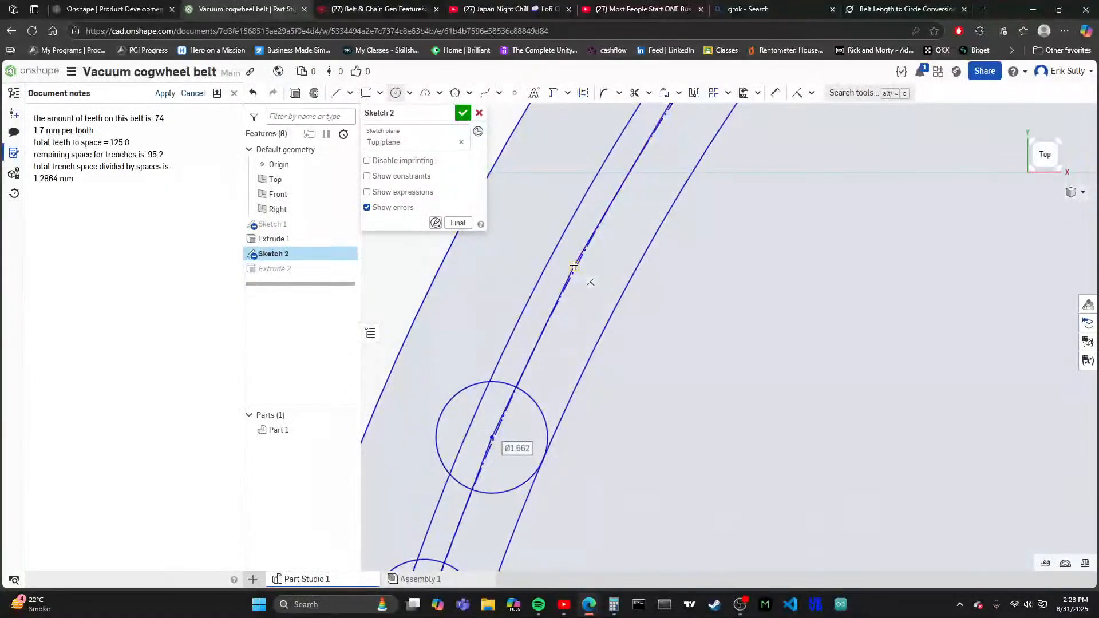
left_click(624, 291)
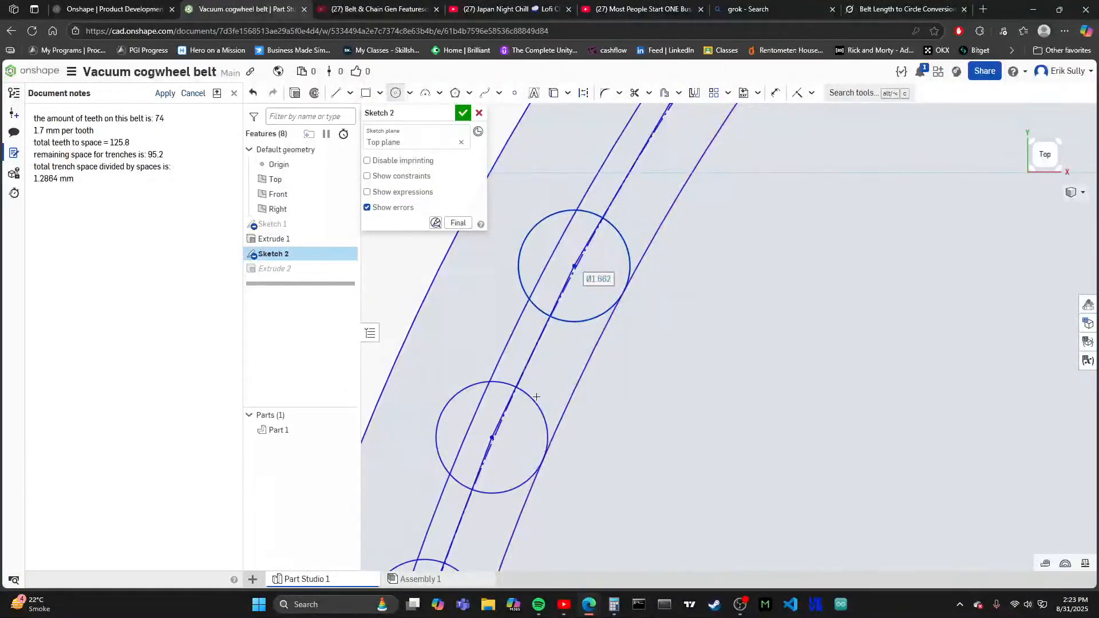
scroll(536, 396, "down", 4)
scroll(589, 282, "up", 6)
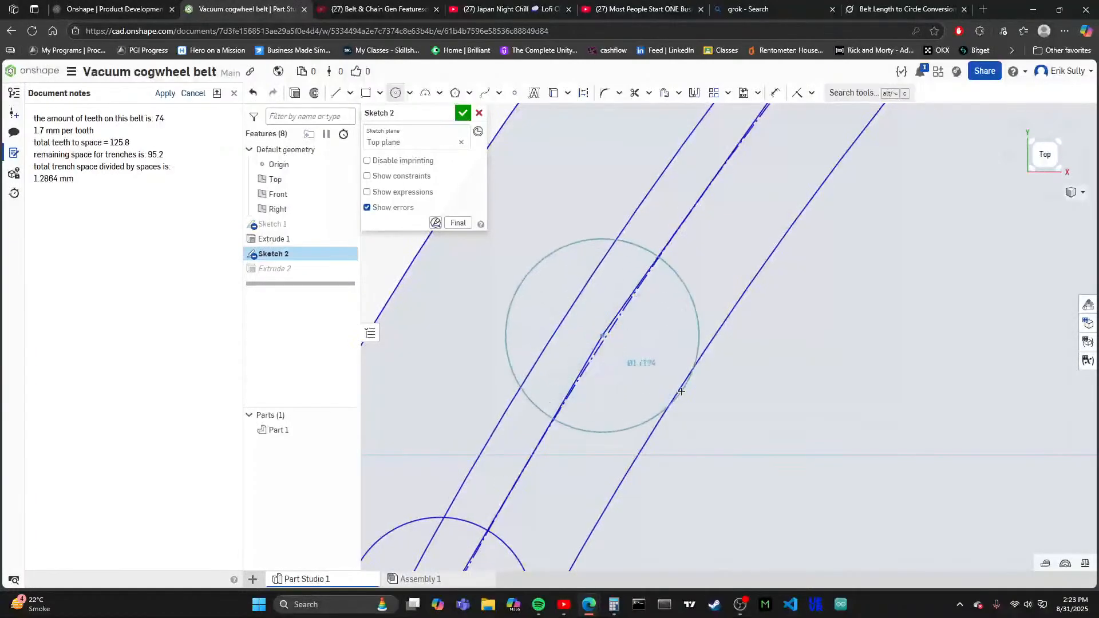
left_click(693, 404)
scroll(587, 298, "down", 3)
scroll(586, 297, "up", 5)
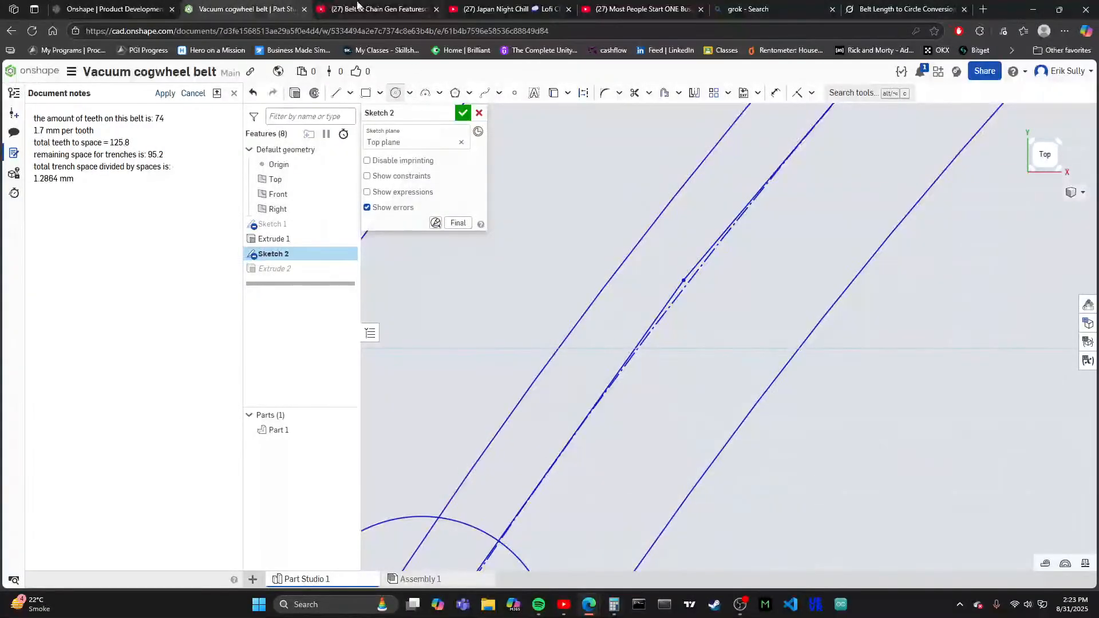
- Start the Japan Night Chill music video playing on YouTube and return to the belt sketch in Onshape
left_click(476, 5)
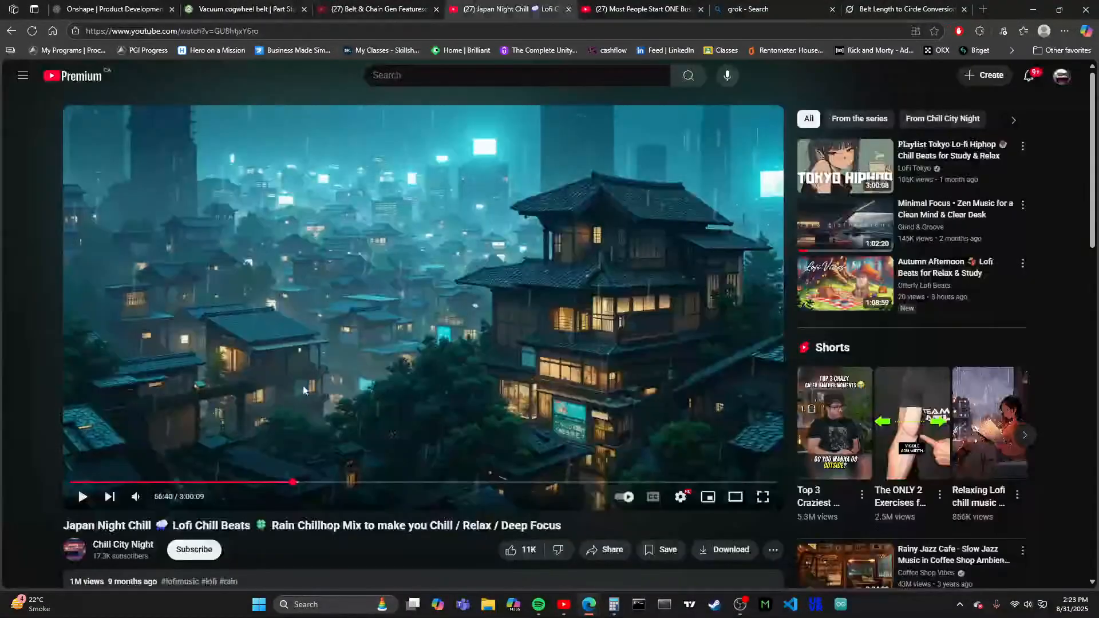
left_click(217, 6)
left_click(504, 8)
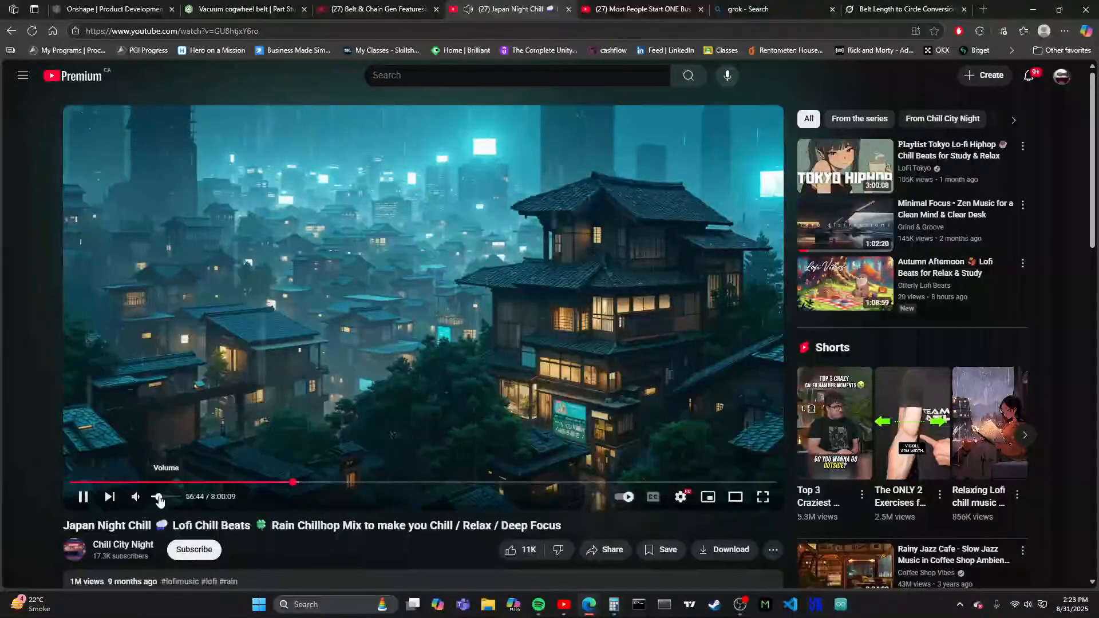
left_click(233, 7)
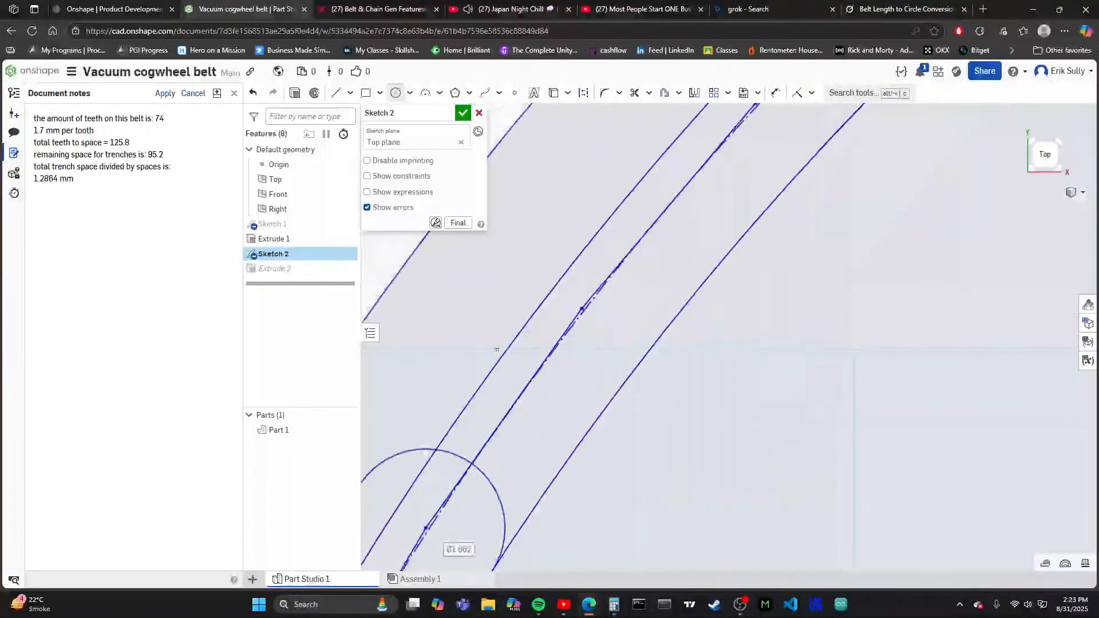
- Place tooth circles about 1.66 mm in diameter on the next two free vertices along the upper-left arc, each meeting the innermost circle
scroll(519, 340, "down", 3)
scroll(555, 318, "up", 5)
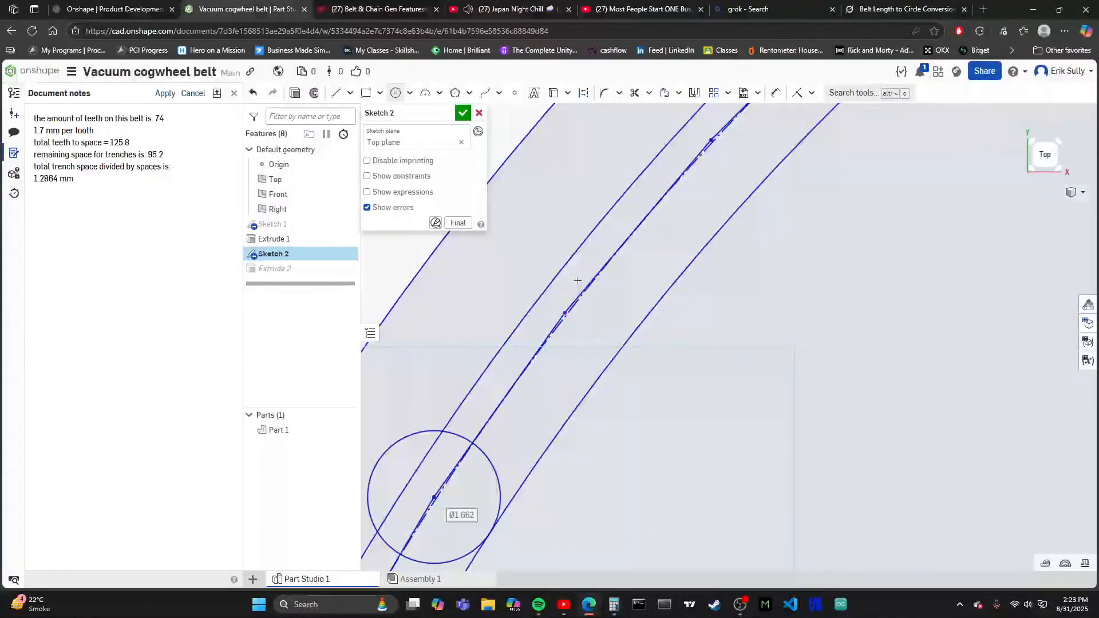
left_click(562, 319)
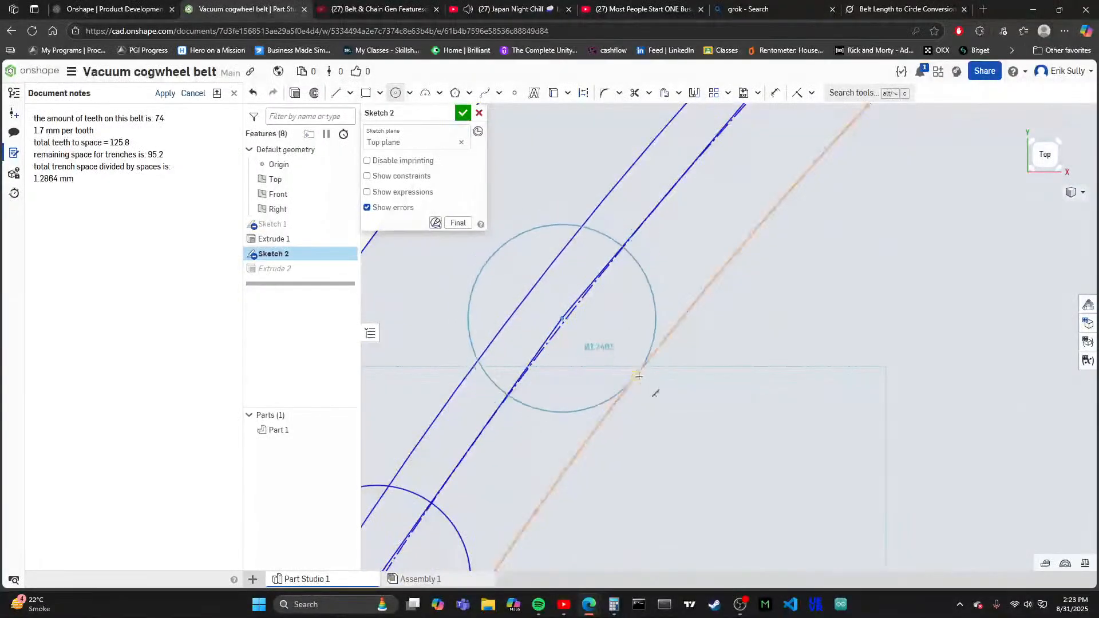
left_click(637, 375)
scroll(518, 433, "down", 3)
scroll(615, 314, "up", 5)
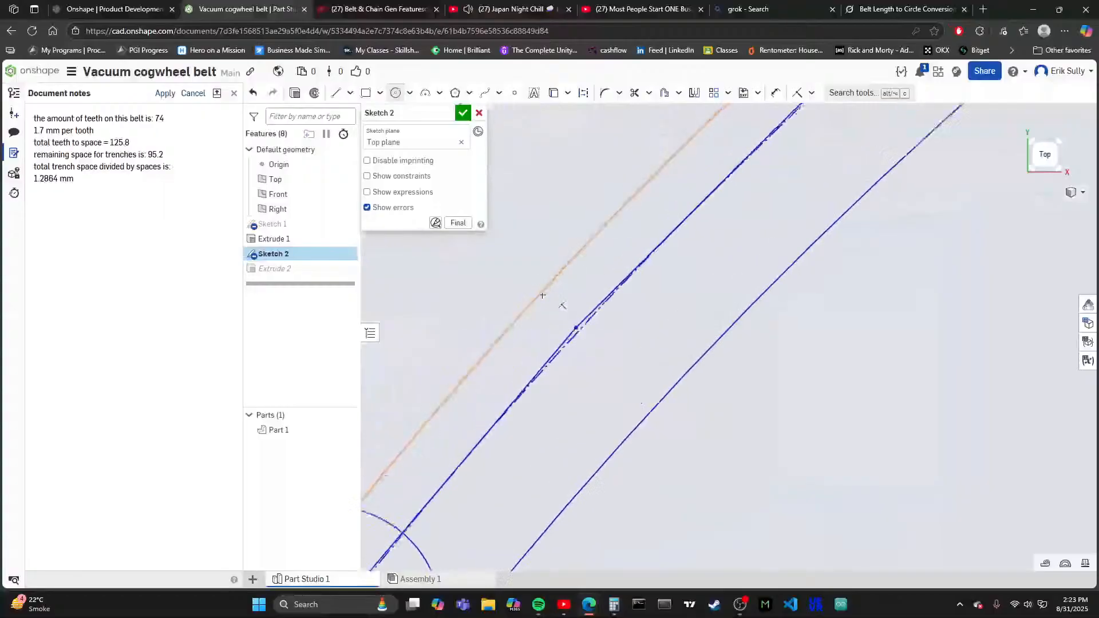
left_click(589, 340)
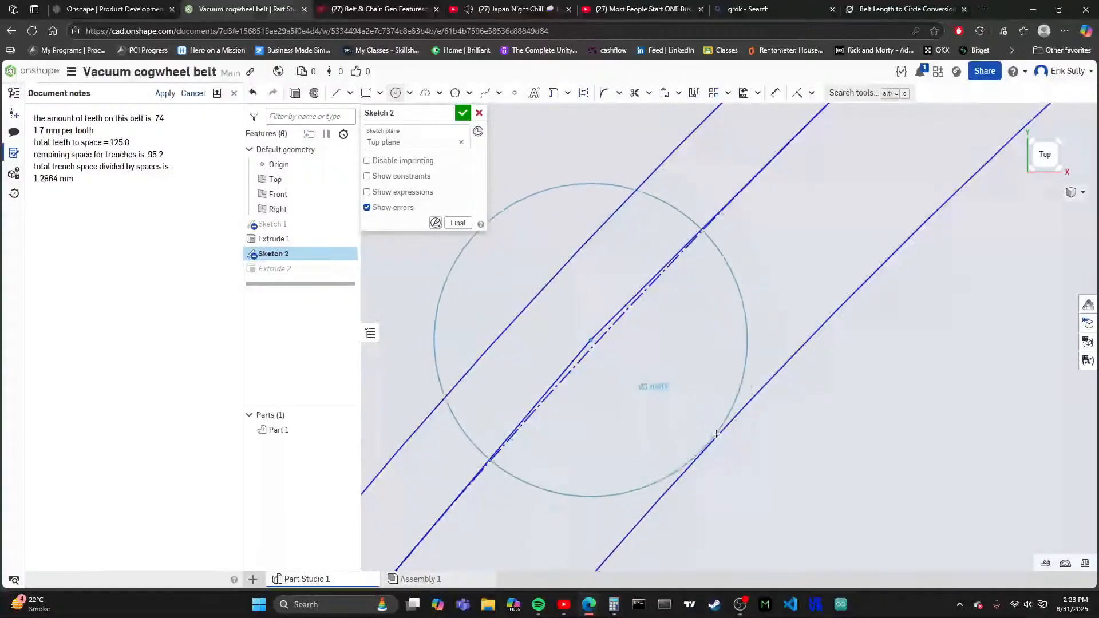
left_click(708, 447)
- Add another circle about 1.66 mm in diameter on the following upper-left polygon vertex, extending to the innermost circle
scroll(708, 446, "down", 3)
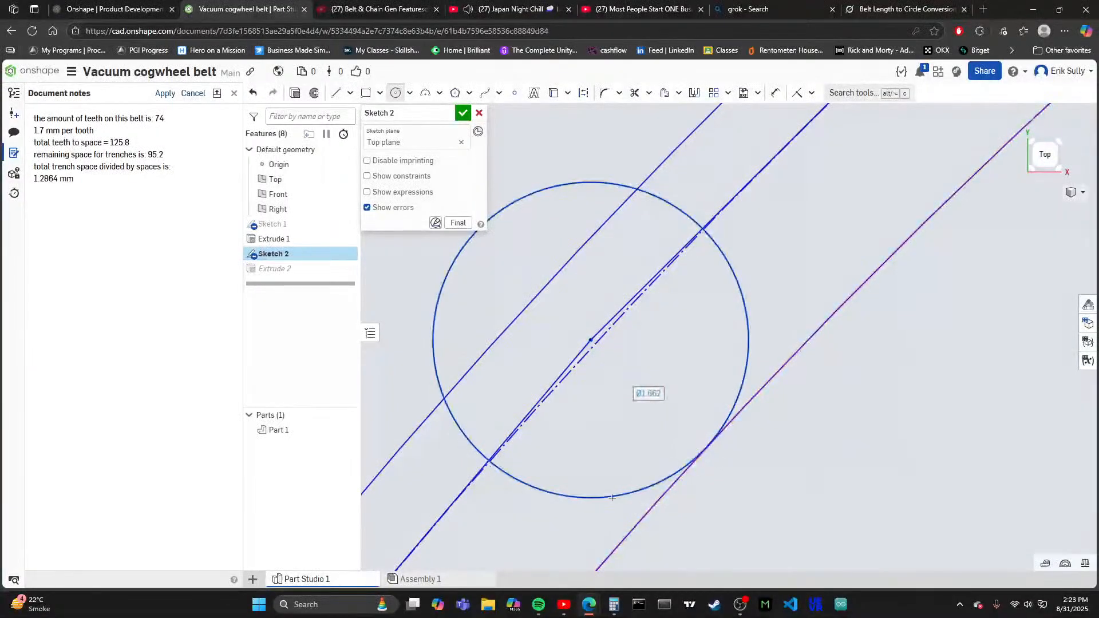
scroll(738, 268, "up", 2)
scroll(764, 288, "down", 3)
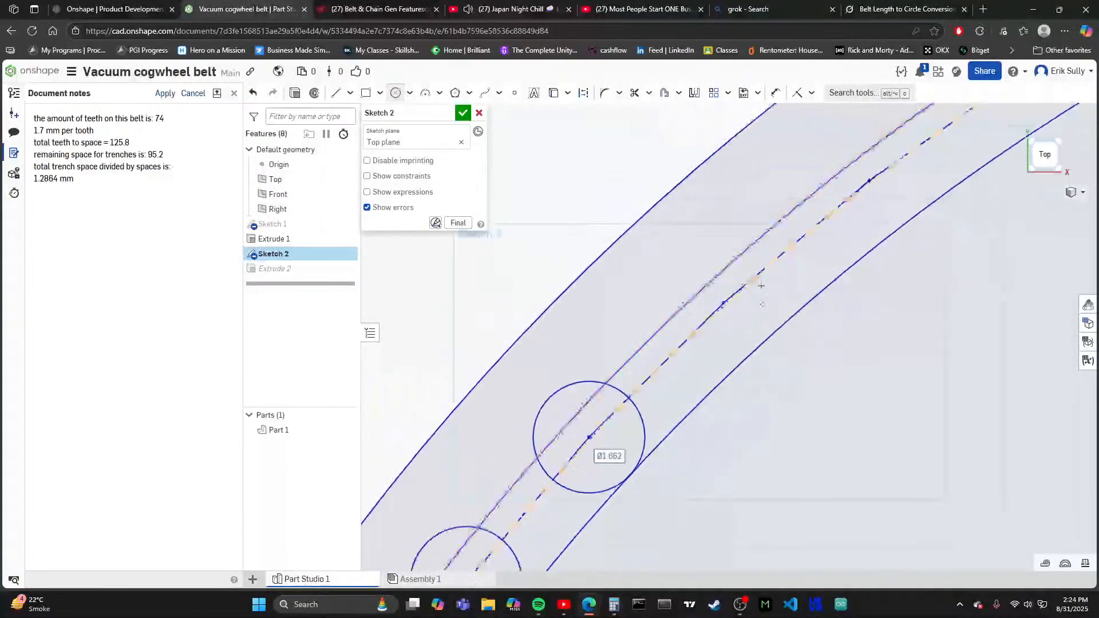
scroll(730, 293, "up", 3)
scroll(676, 328, "up", 2)
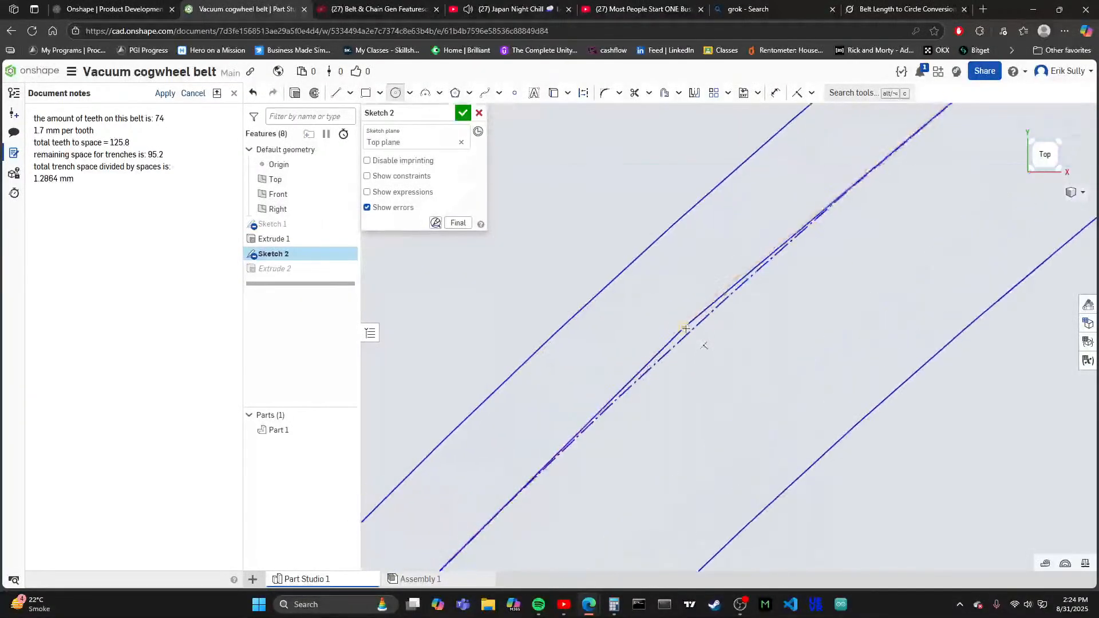
left_click(813, 465)
scroll(633, 471, "down", 5)
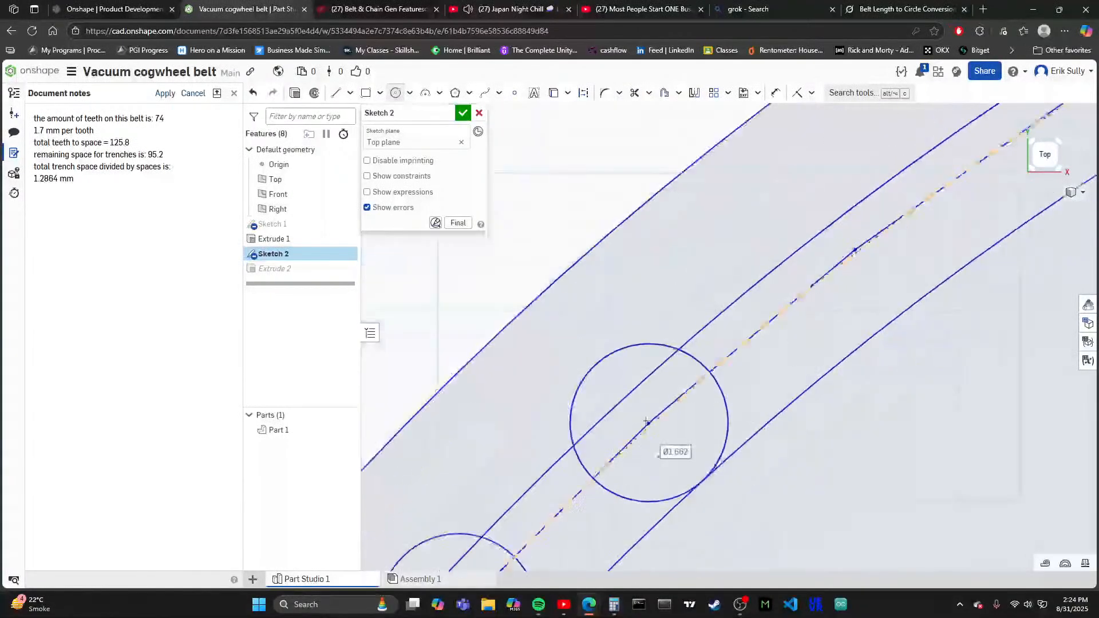
scroll(680, 347, "up", 4)
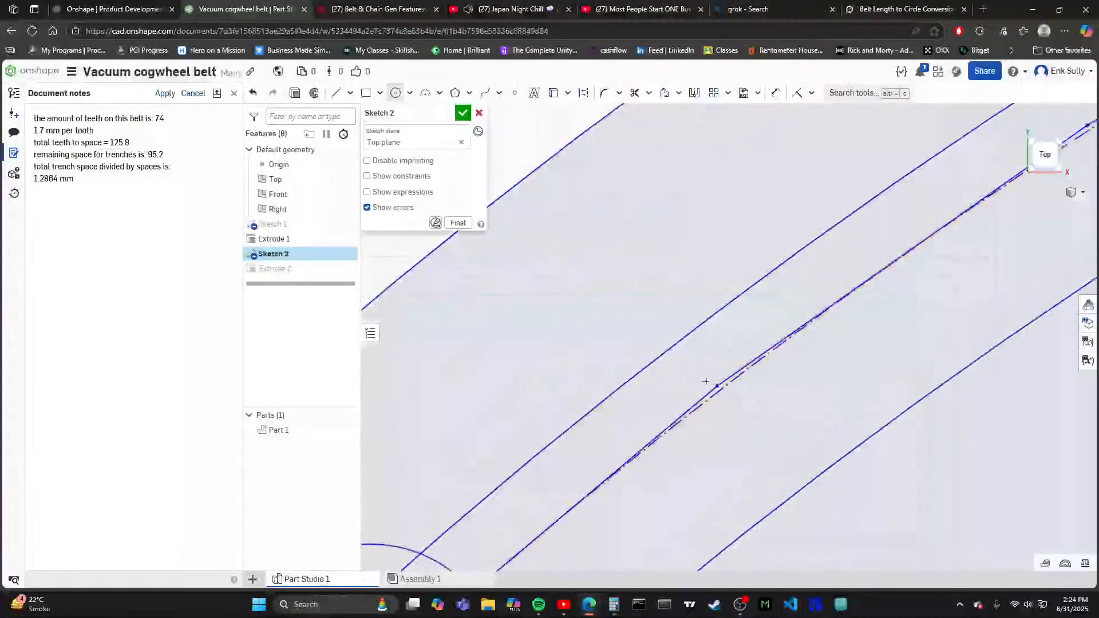
- Center a tooth circle about 1.66 mm in diameter on the next free upper-left polygon vertex, touching the innermost circle
scroll(693, 394, "down", 3)
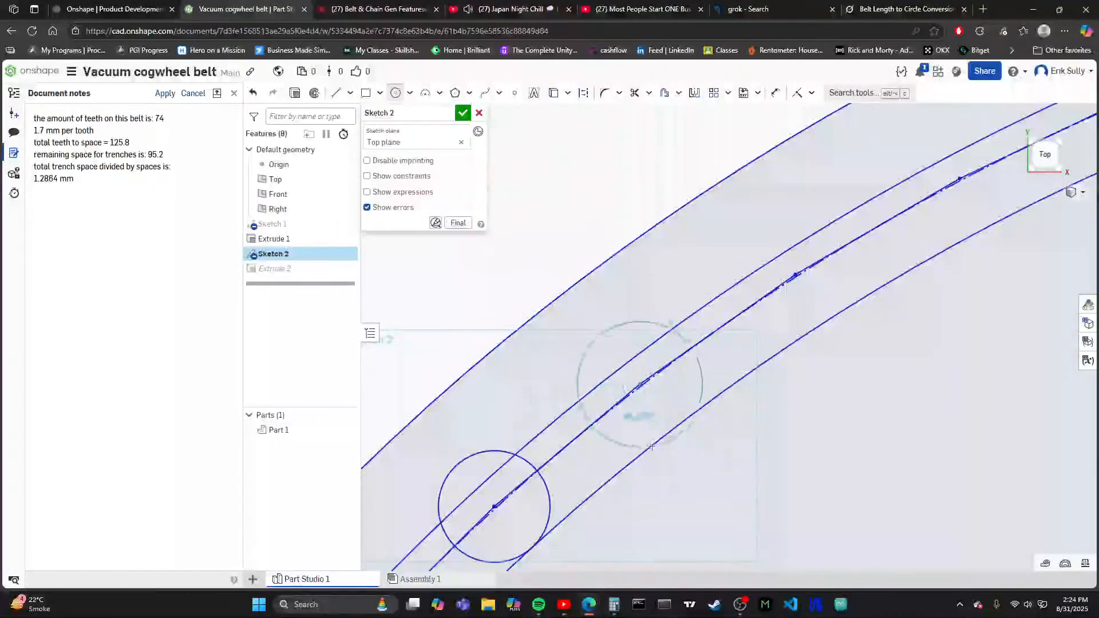
scroll(681, 417, "up", 3)
left_click(687, 412)
scroll(681, 401, "down", 10)
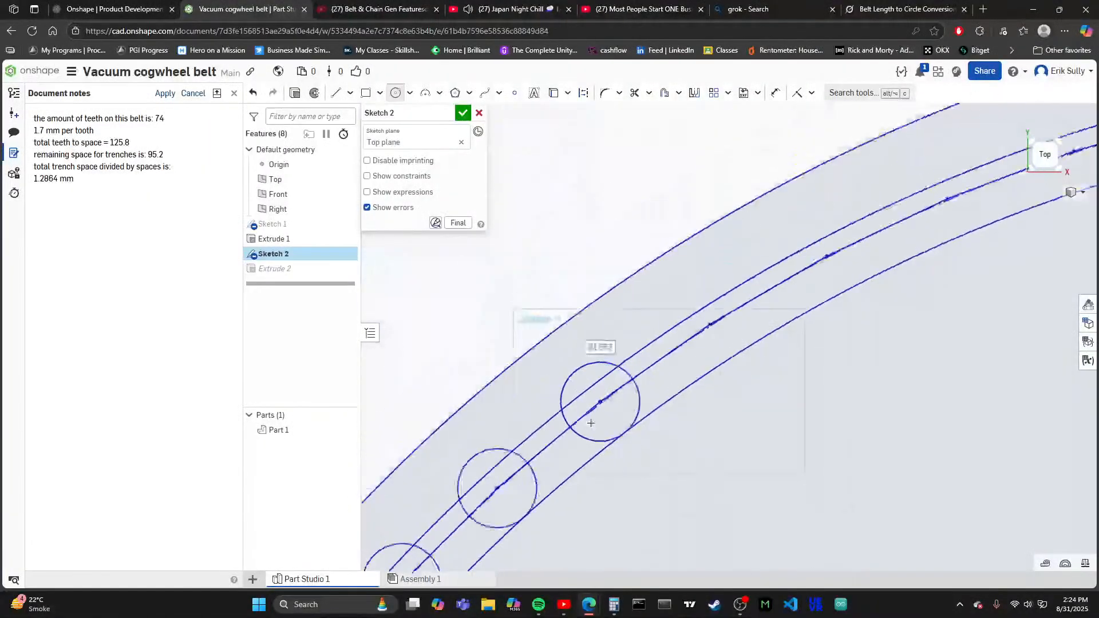
- Continue the tooth row clockwise along the upper-left arc with circles about 1.66 mm in diameter on the next two polygon vertices
scroll(663, 433, "up", 5)
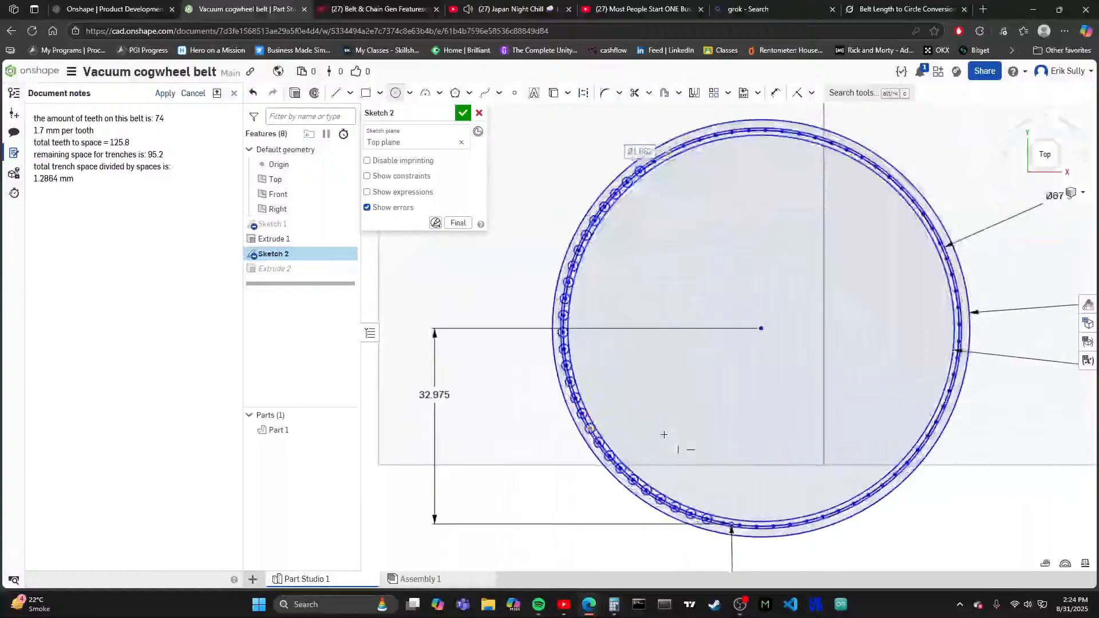
scroll(521, 389, "down", 4)
scroll(618, 334, "up", 5)
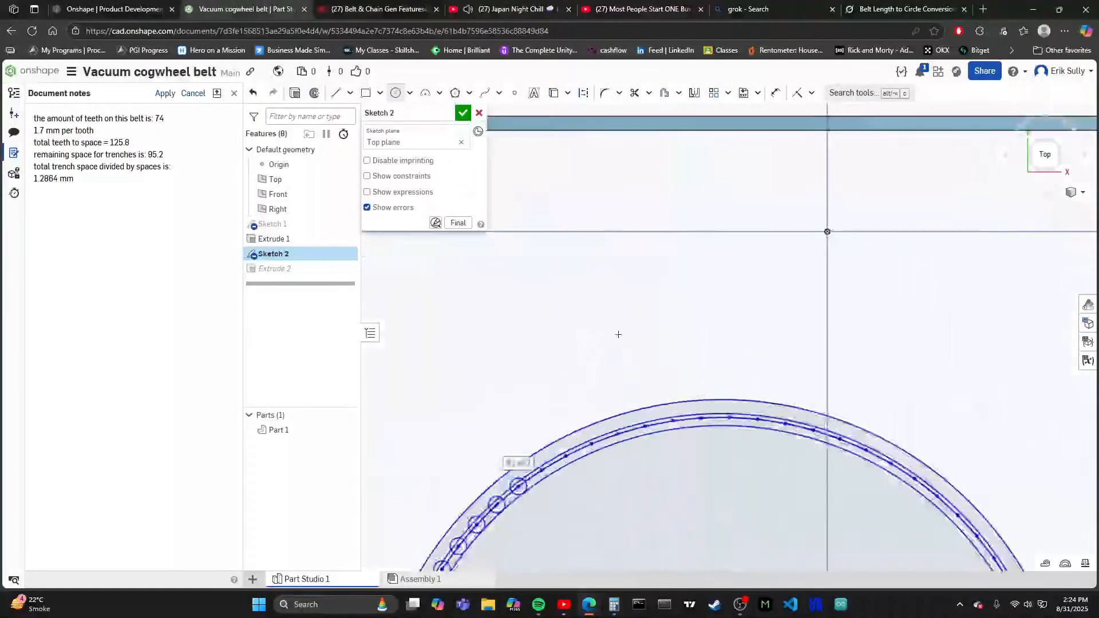
scroll(560, 307, "down", 3)
scroll(566, 463, "up", 5)
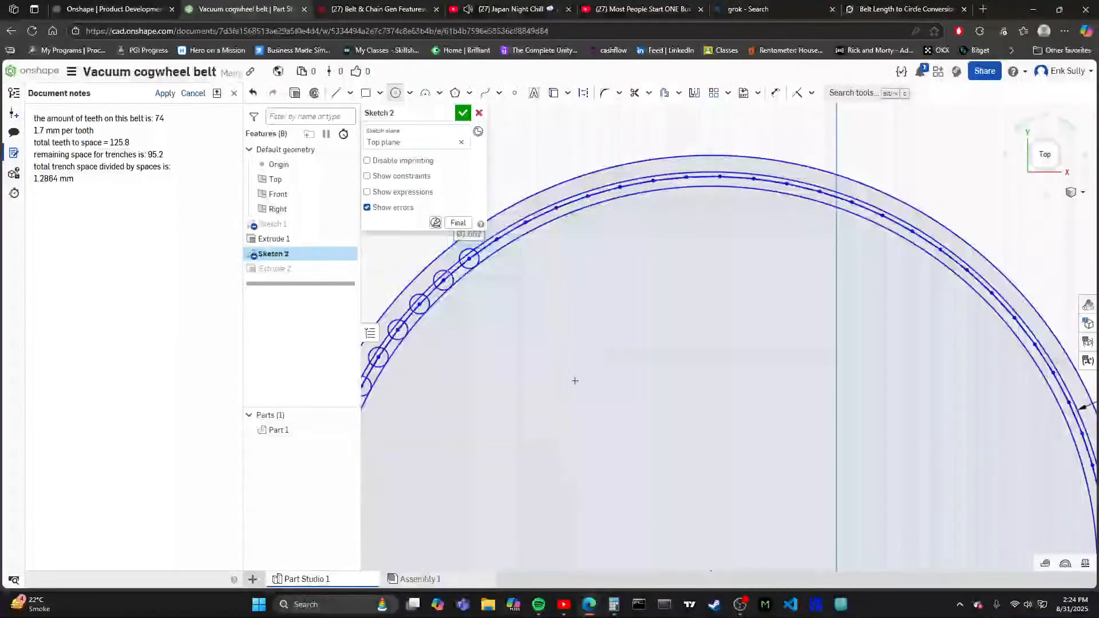
scroll(574, 380, "down", 5)
scroll(571, 223, "up", 8)
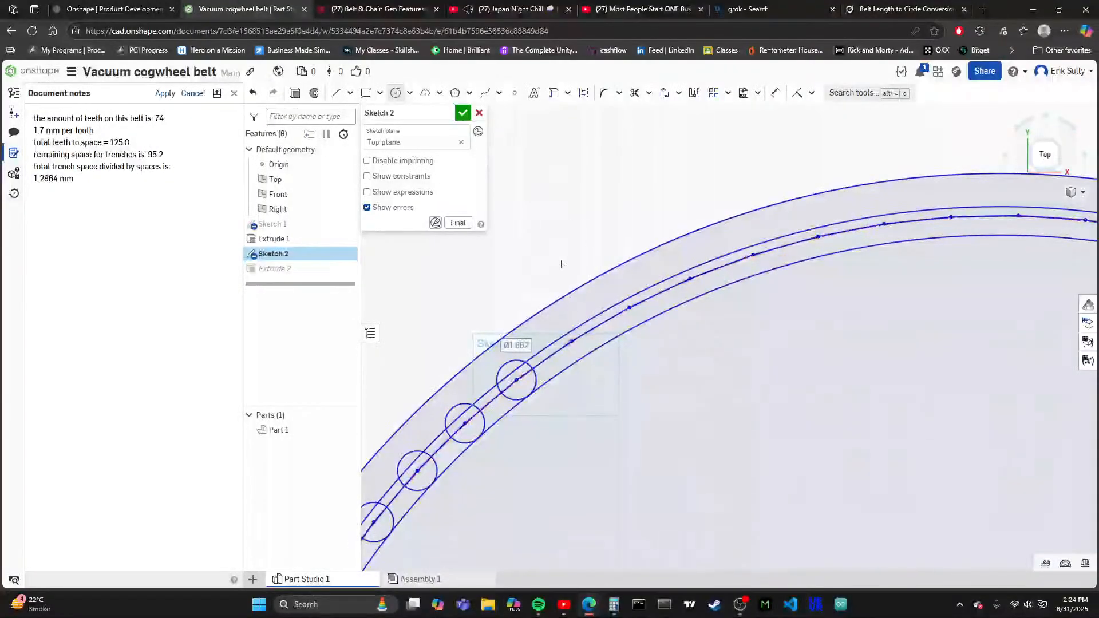
scroll(567, 323, "up", 4)
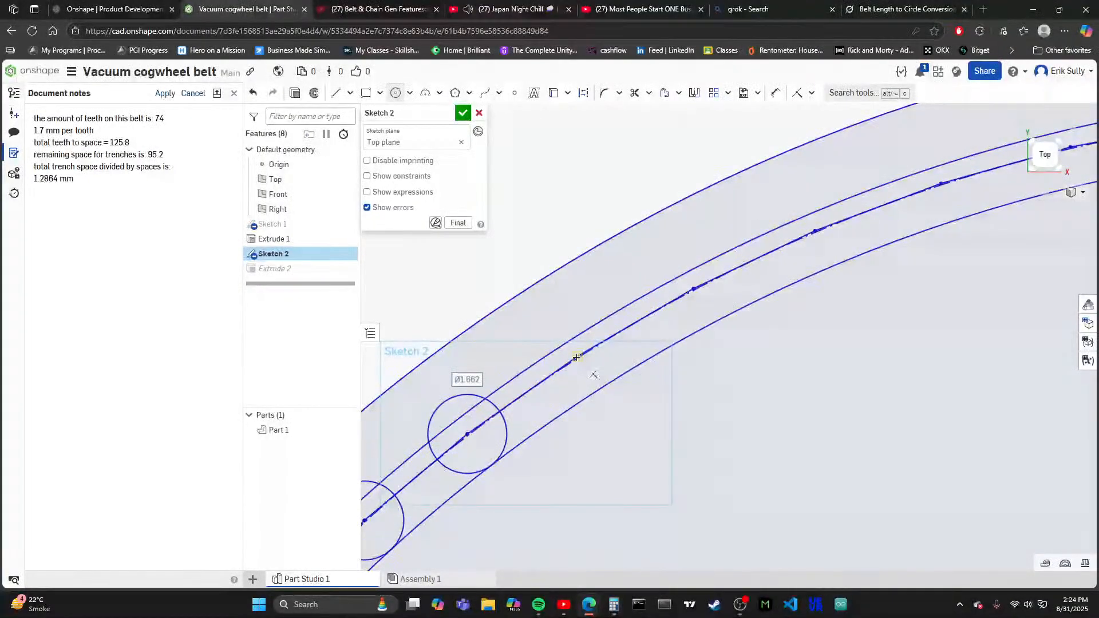
left_click(599, 391)
scroll(635, 333, "up", 3)
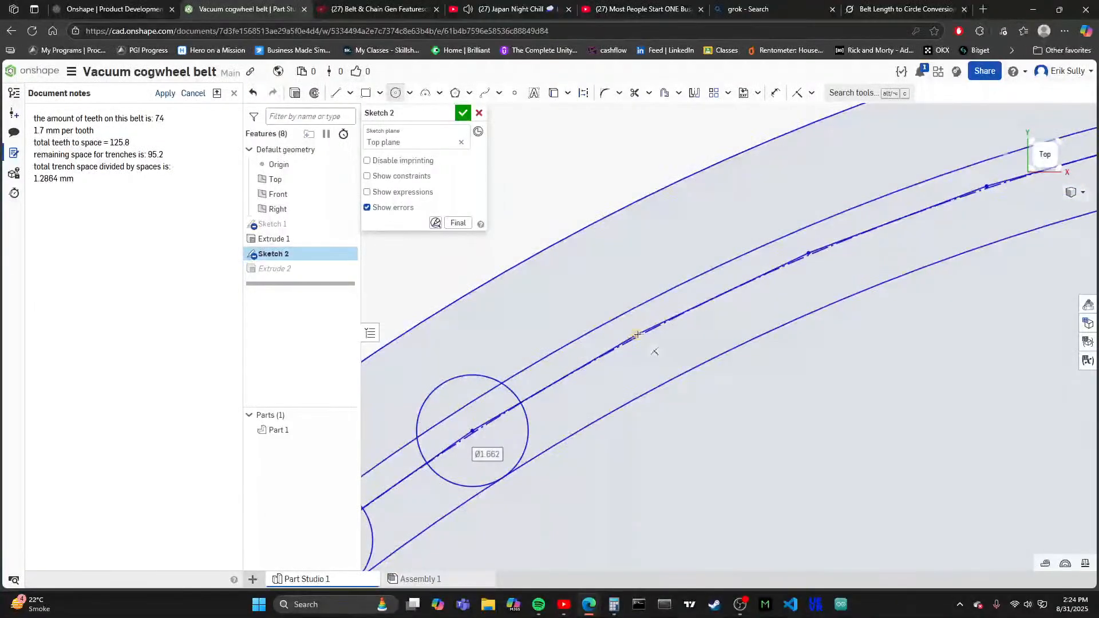
left_click(672, 380)
- Draw two more tooth circles about 1.66 mm in diameter on the following upper-left vertices, each reaching the innermost circle
scroll(629, 384, "down", 2)
scroll(745, 301, "up", 2)
scroll(741, 302, "up", 3)
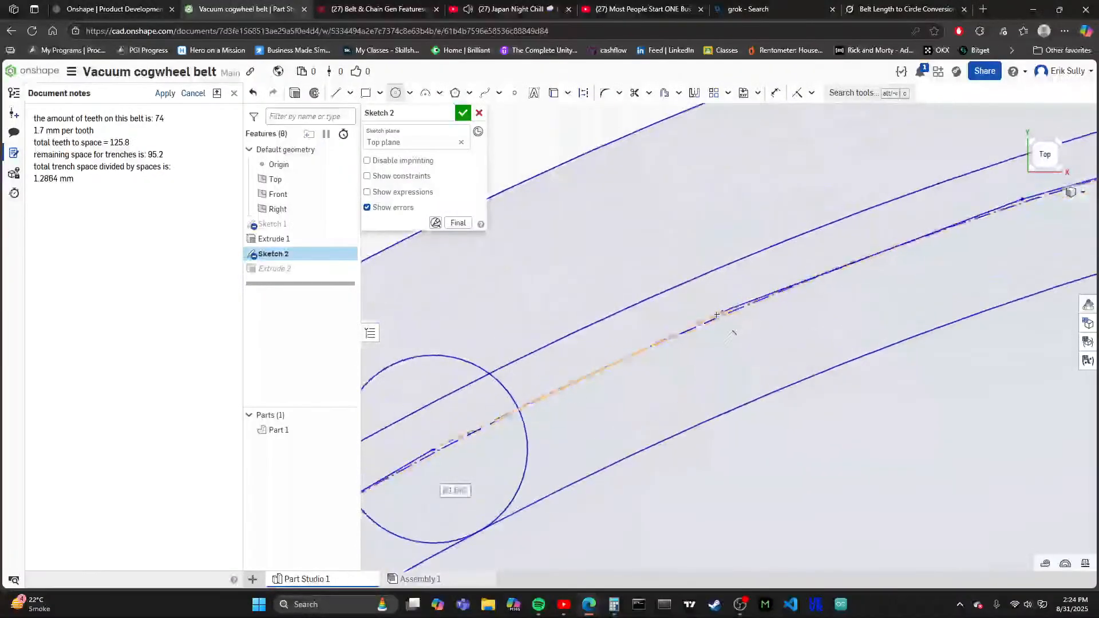
left_click(762, 396)
scroll(876, 283, "down", 2)
scroll(876, 283, "up", 5)
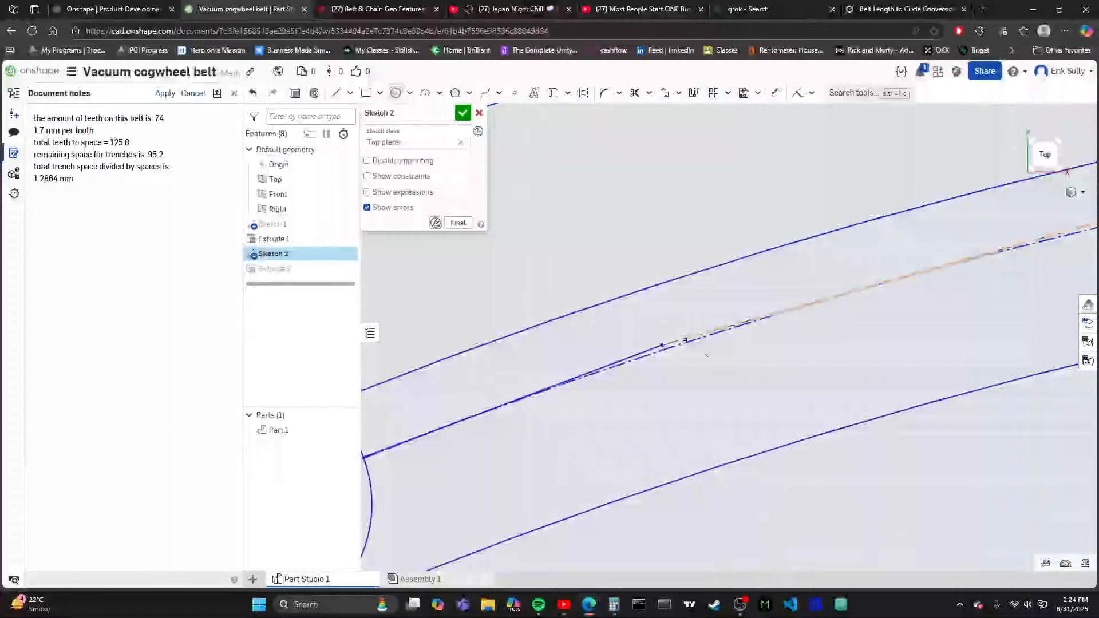
left_click(663, 343)
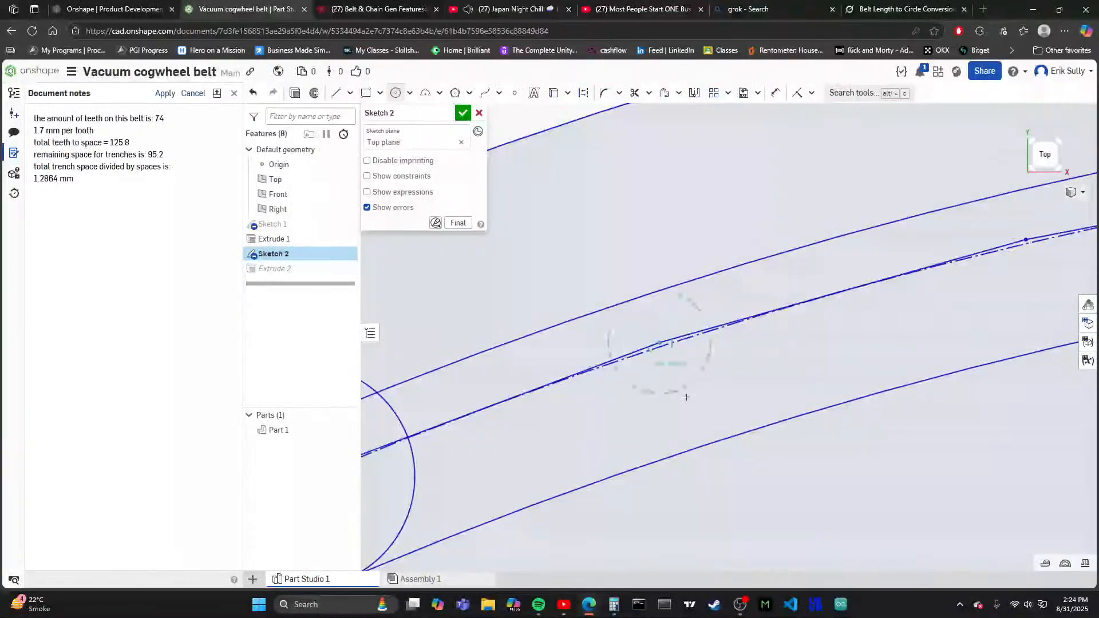
left_click(693, 449)
- Extend the tooth row toward the ring's top with circles about 1.66 mm in diameter on the next two vertices
scroll(692, 446, "down", 3)
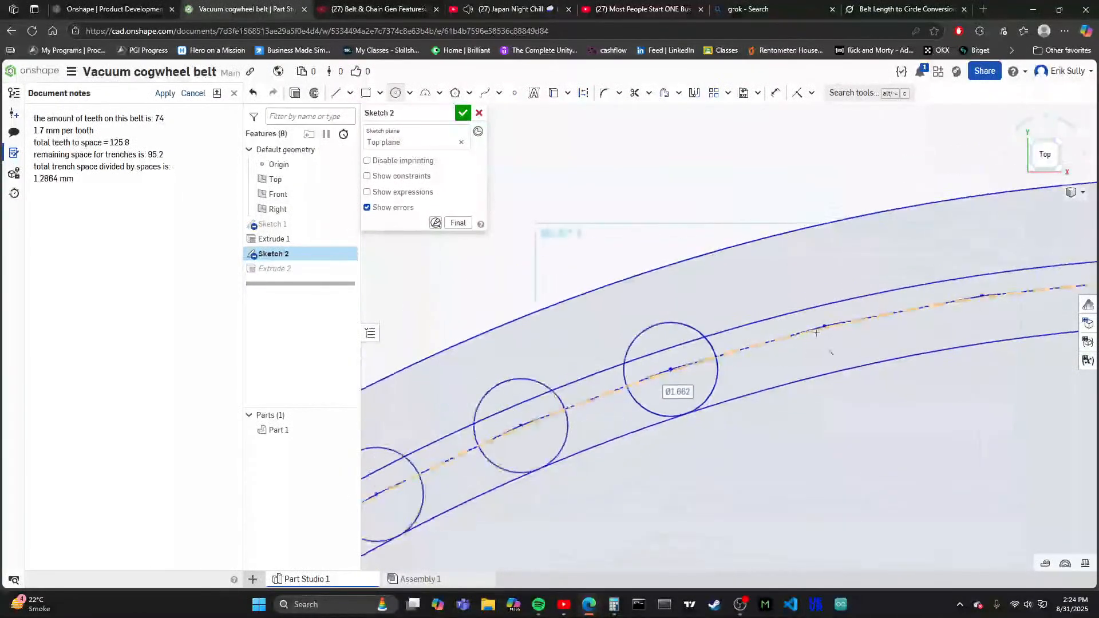
scroll(819, 338, "up", 3)
scroll(812, 339, "down", 3)
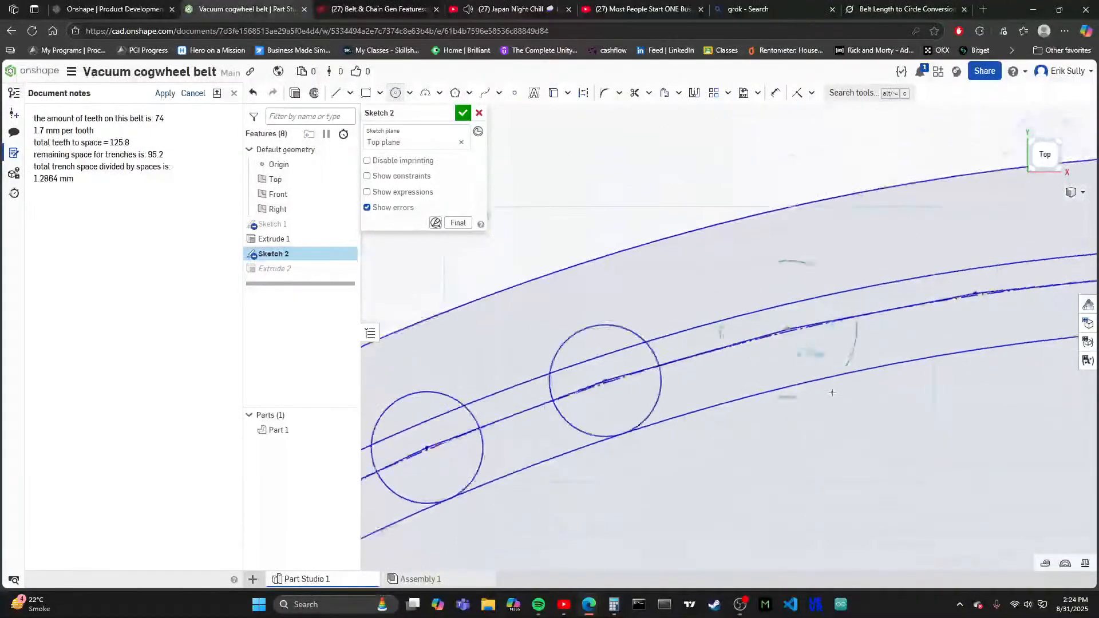
scroll(802, 320, "up", 2)
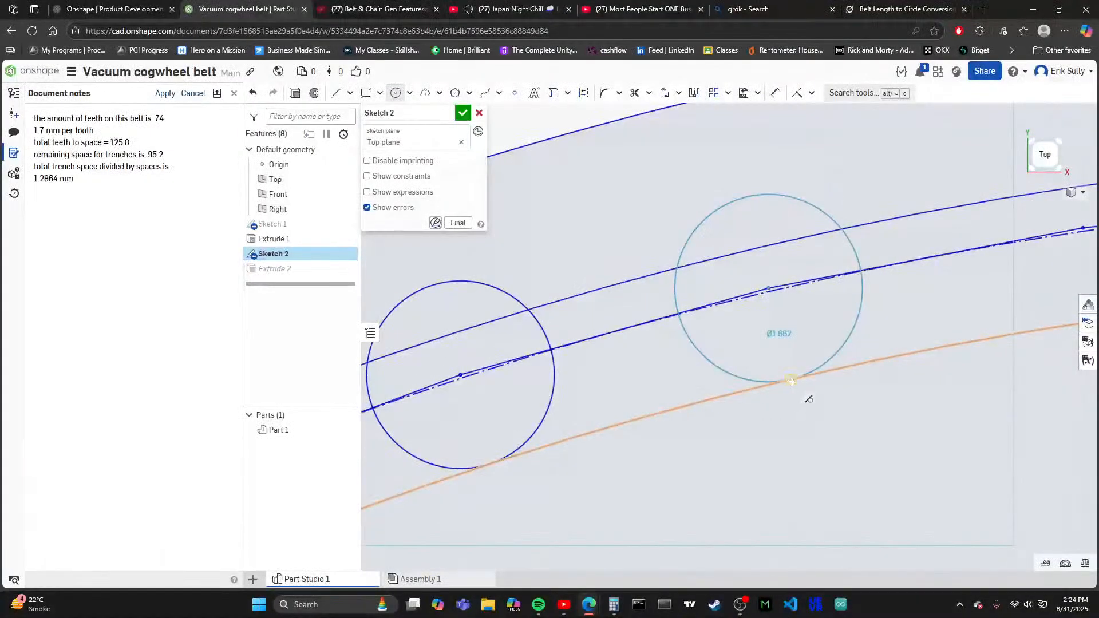
left_click(792, 382)
scroll(662, 351, "down", 3)
scroll(822, 309, "up", 3)
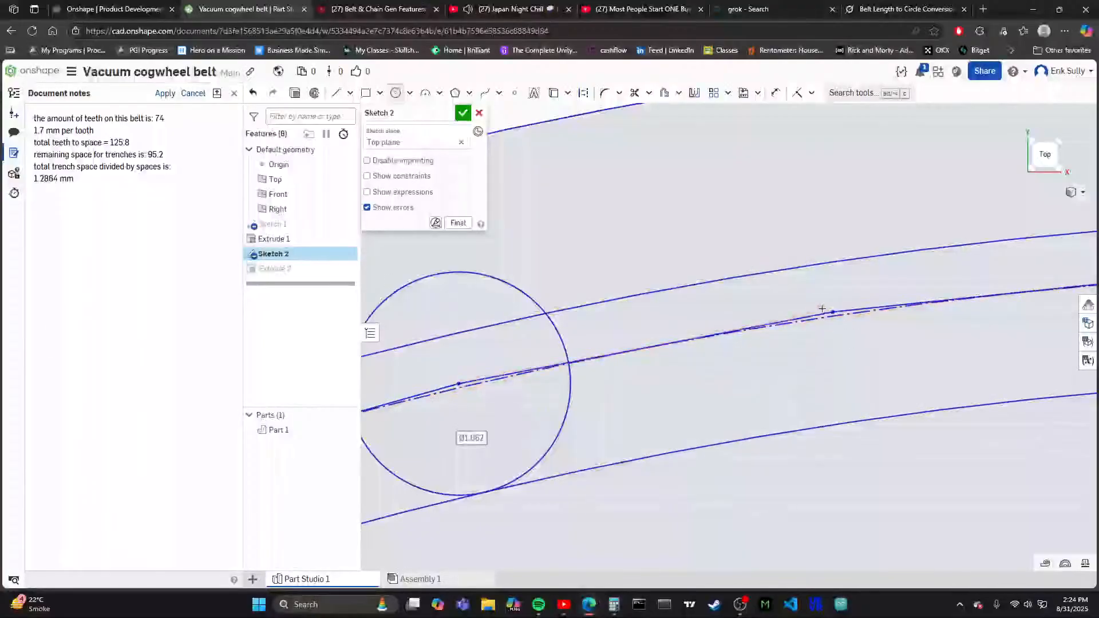
left_click(849, 423)
- Place tooth circles about 1.66 mm in diameter on the two polygon vertices flanking the ring's highest point, meeting the innermost circle
scroll(670, 334, "down", 3)
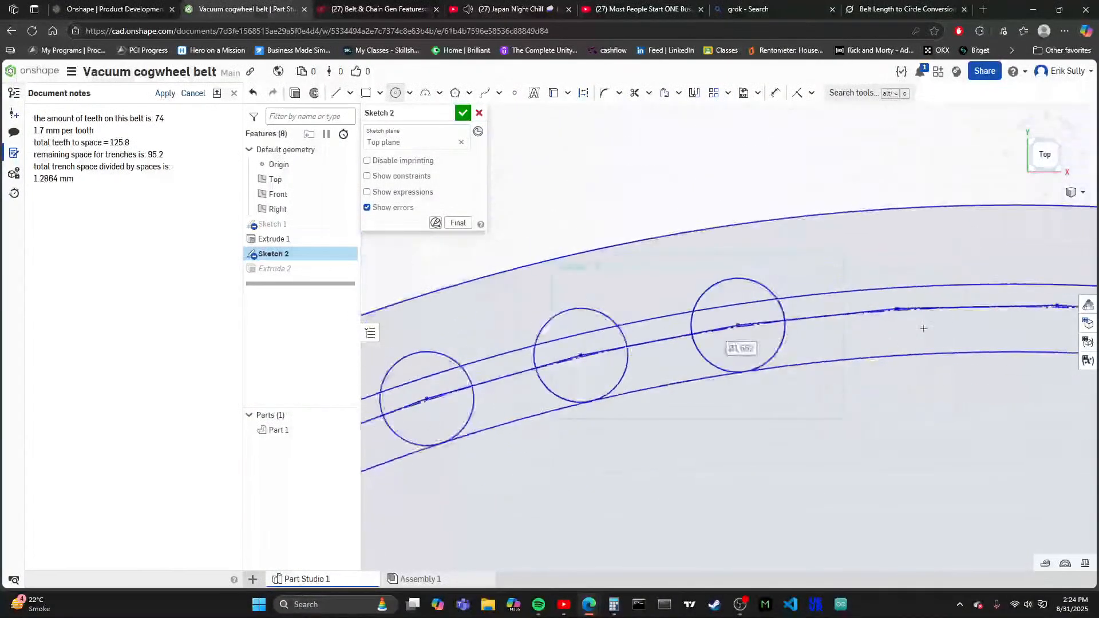
scroll(628, 390, "down", 3)
scroll(750, 324, "up", 3)
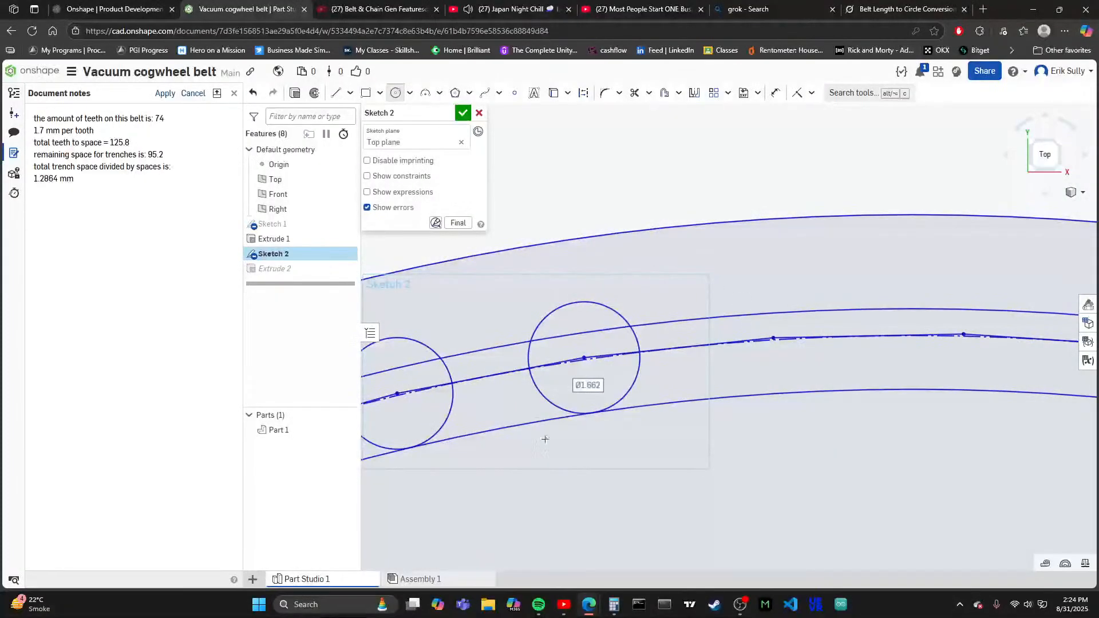
scroll(545, 440, "down", 2)
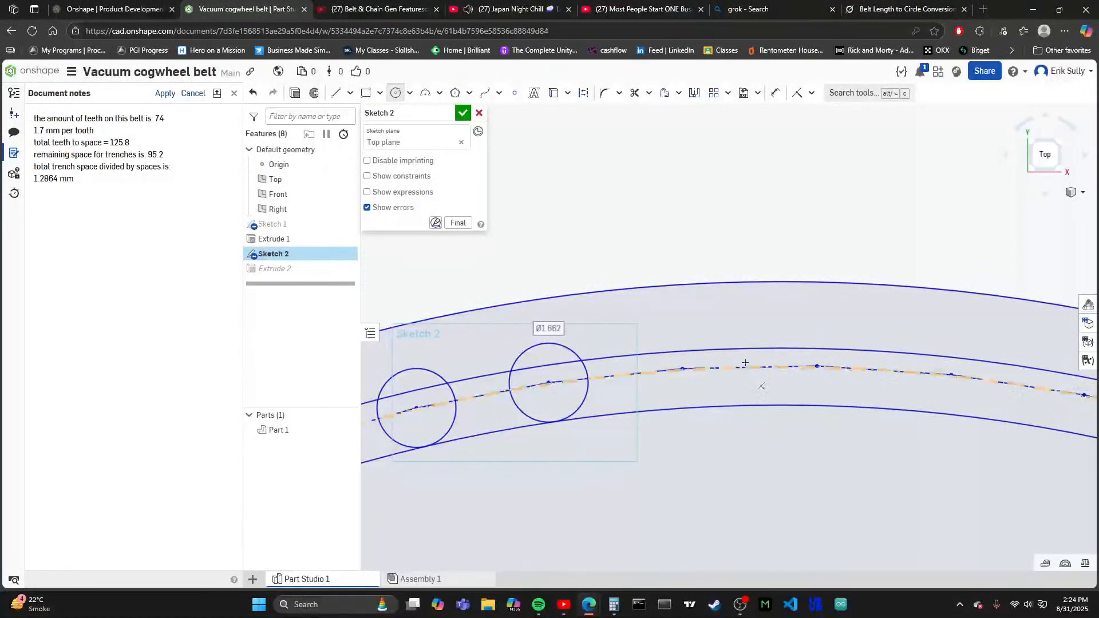
scroll(744, 363, "up", 3)
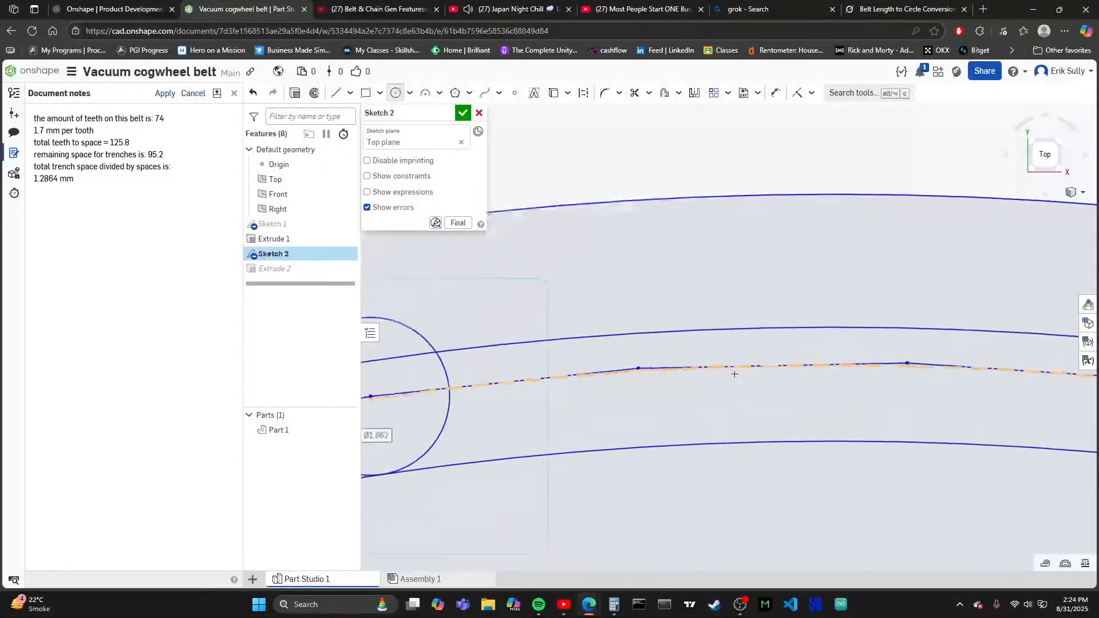
left_click(638, 368)
left_click(647, 447)
scroll(668, 492, "down", 2)
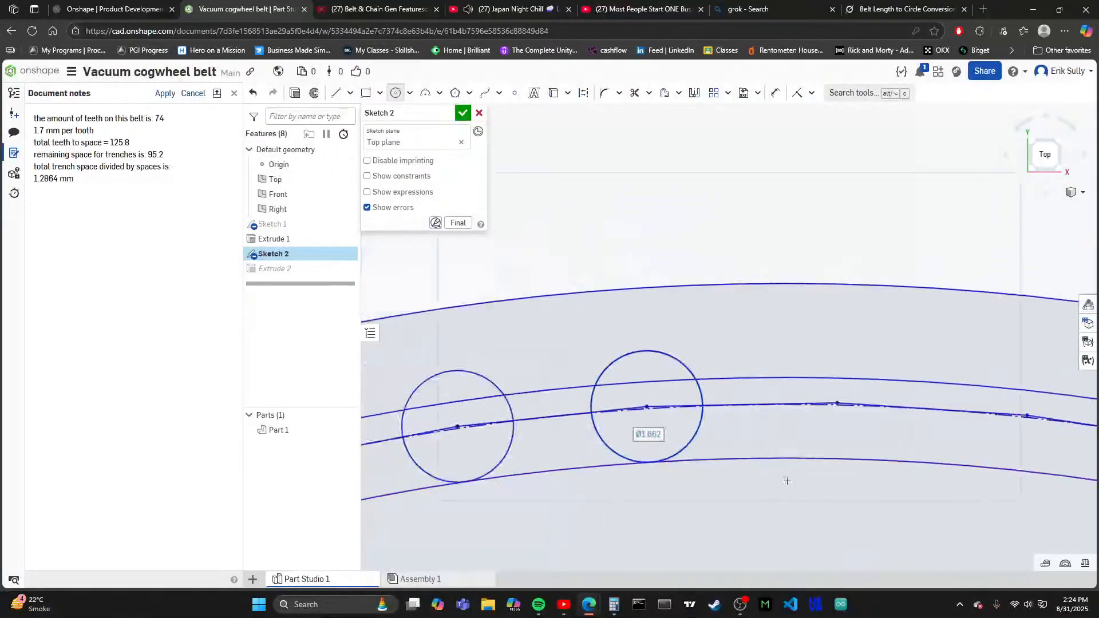
scroll(888, 402, "up", 3)
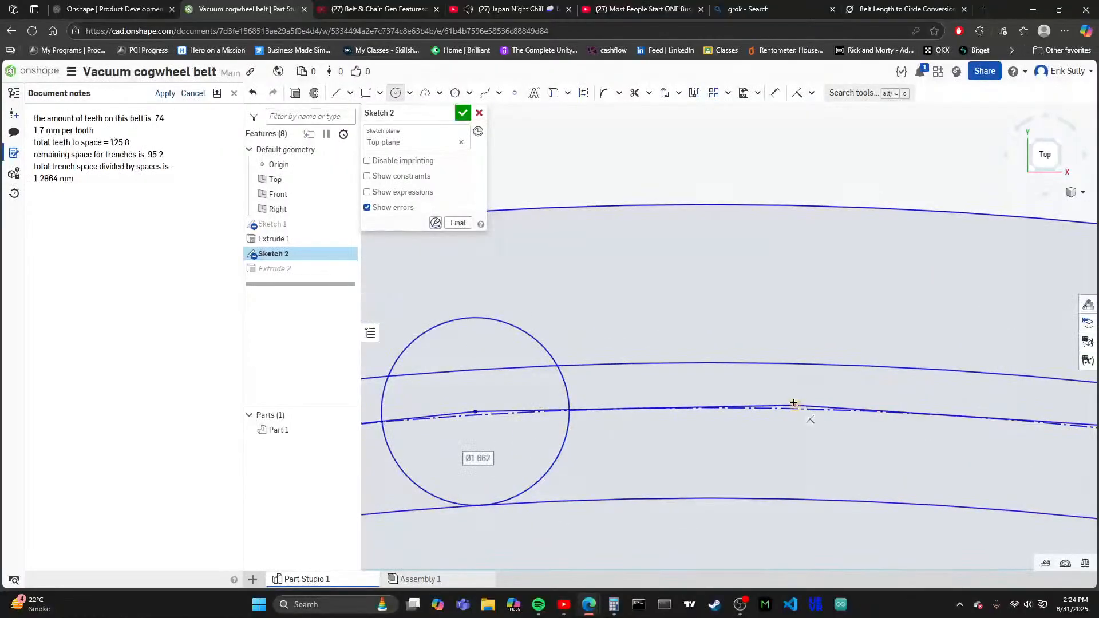
left_click(785, 499)
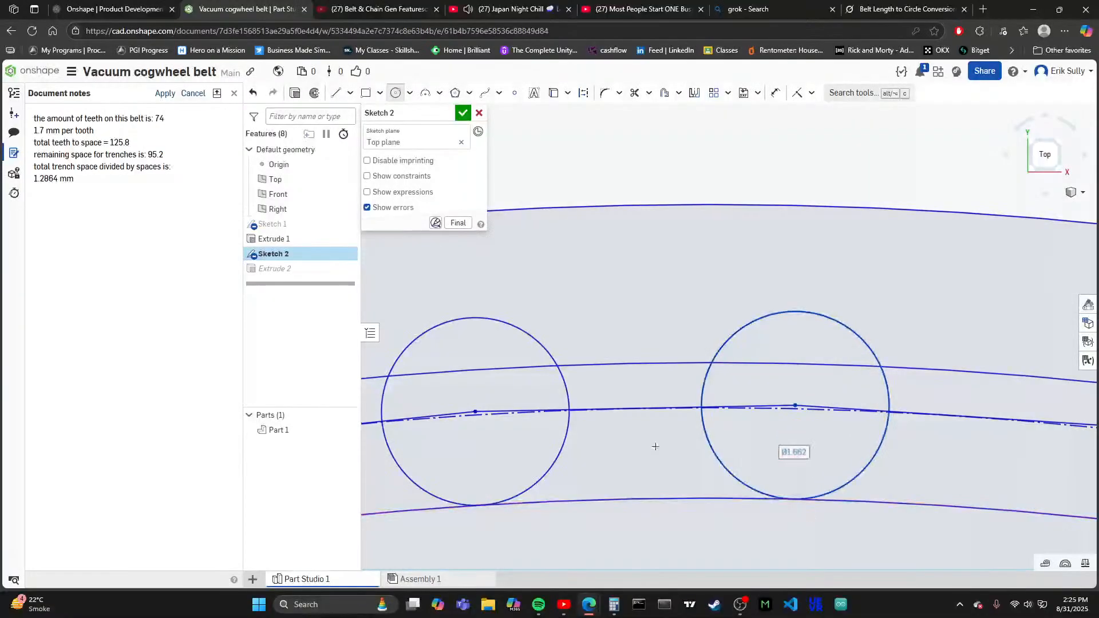
- Add tooth circles about 1.66 mm in diameter on the first two vertices just right of the ring's top
scroll(655, 447, "down", 3)
scroll(686, 415, "down", 3)
scroll(727, 372, "up", 5)
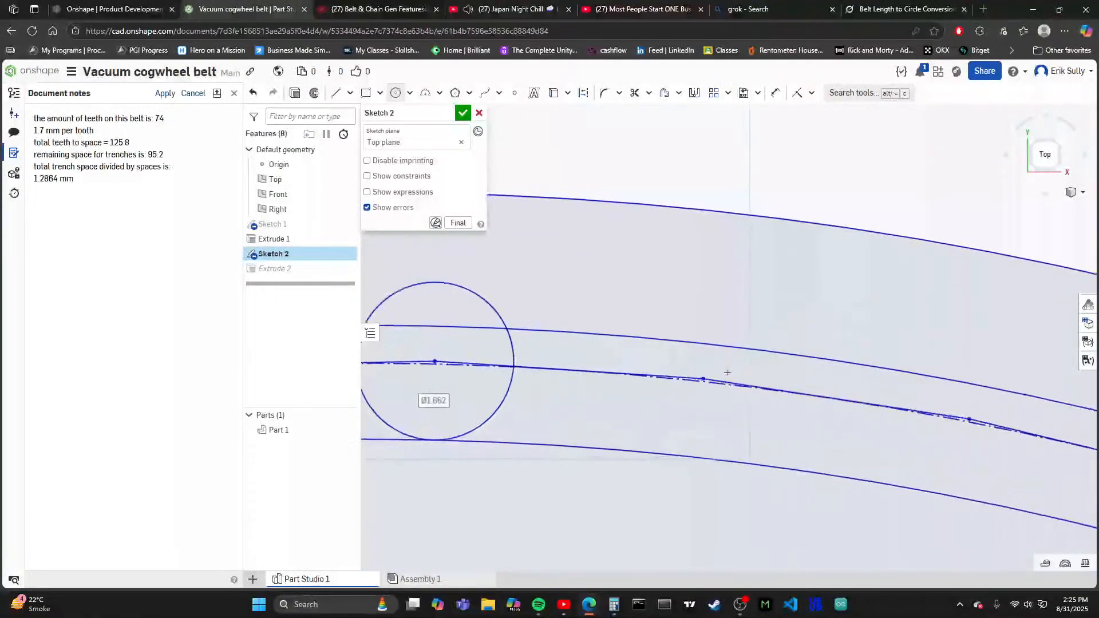
left_click(704, 379)
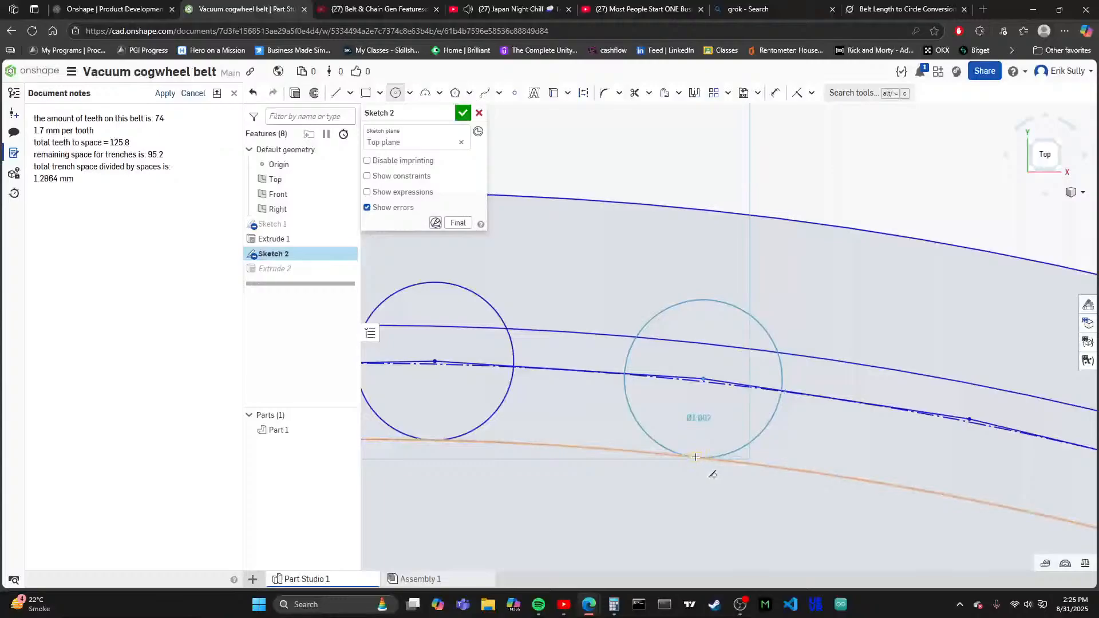
left_click(701, 458)
scroll(638, 418, "down", 3)
scroll(893, 434, "up", 5)
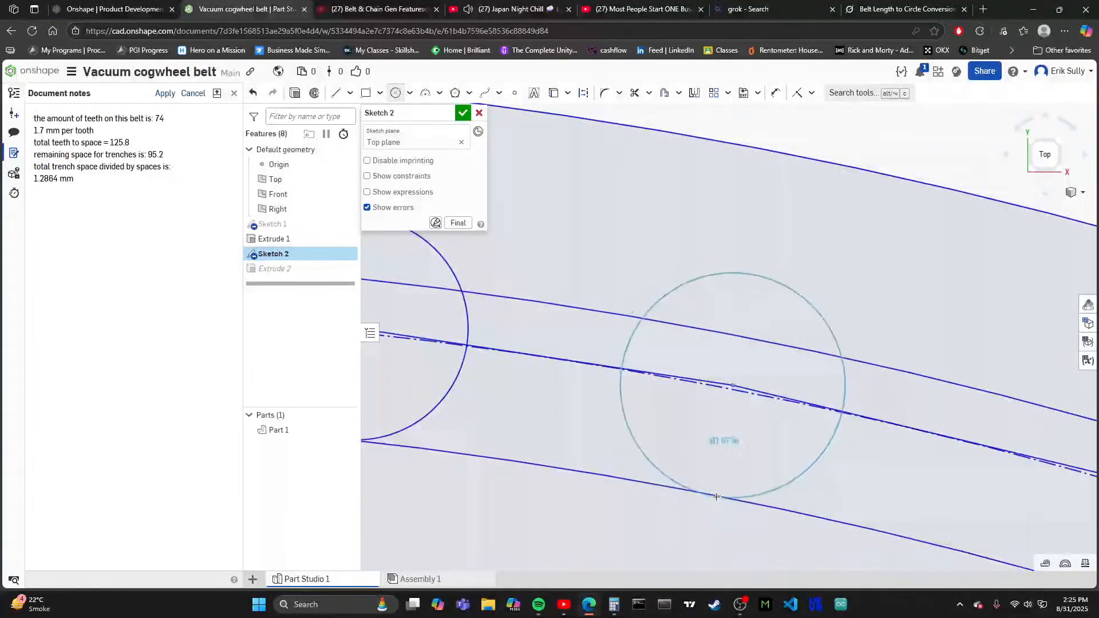
scroll(711, 495, "down", 5)
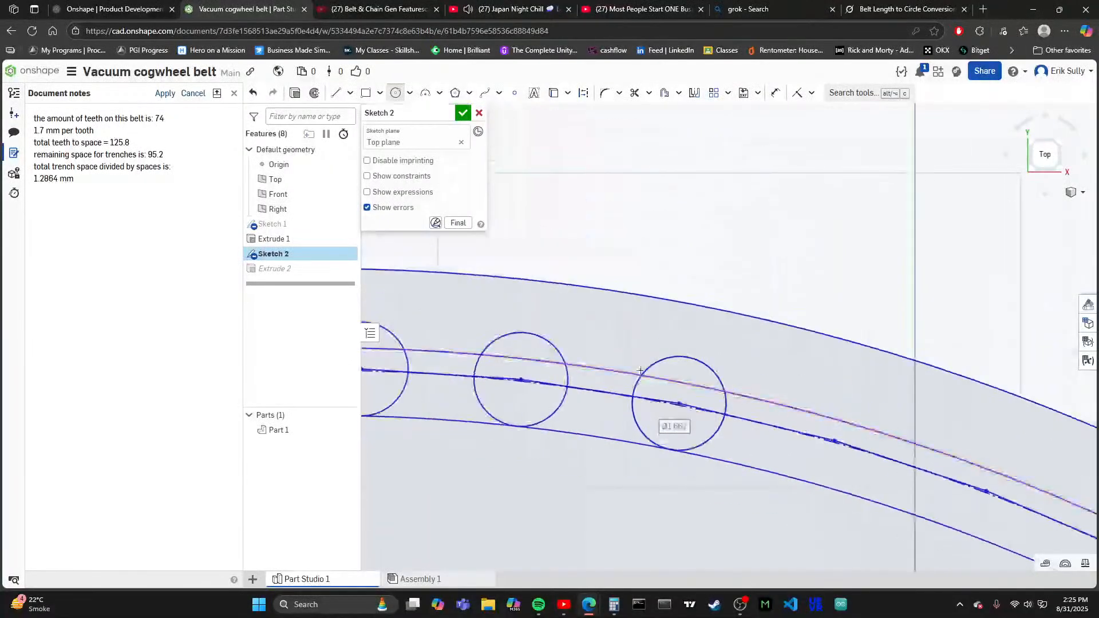
- Carry the tooth row down the upper-right arc with circles about 1.66 mm in diameter on the next two vertices
scroll(792, 463, "up", 2)
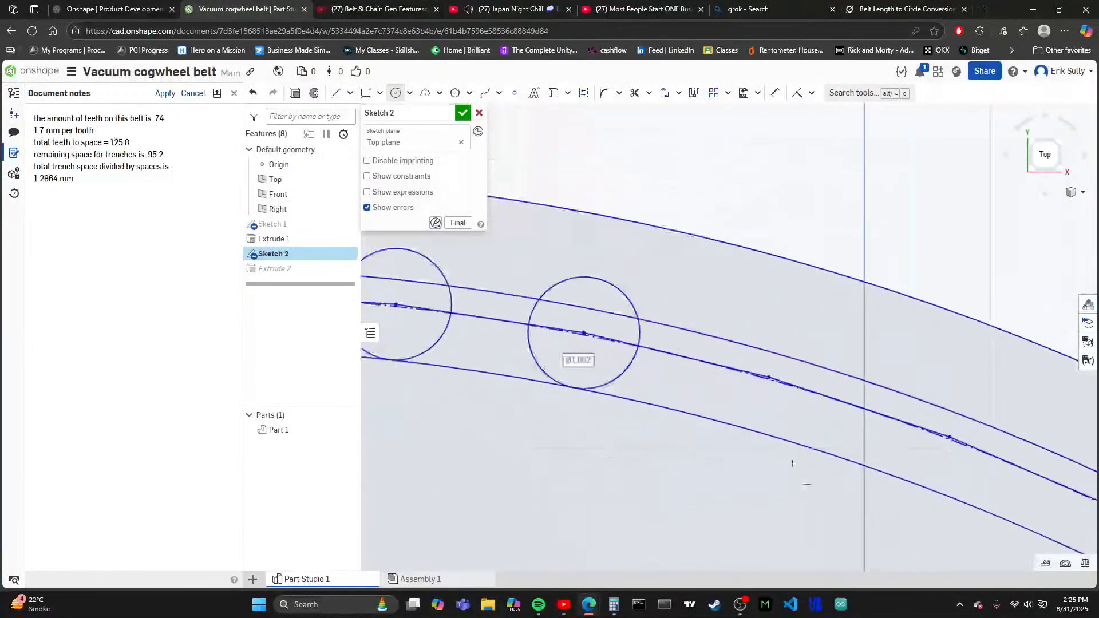
scroll(779, 374, "up", 1)
left_click(766, 380)
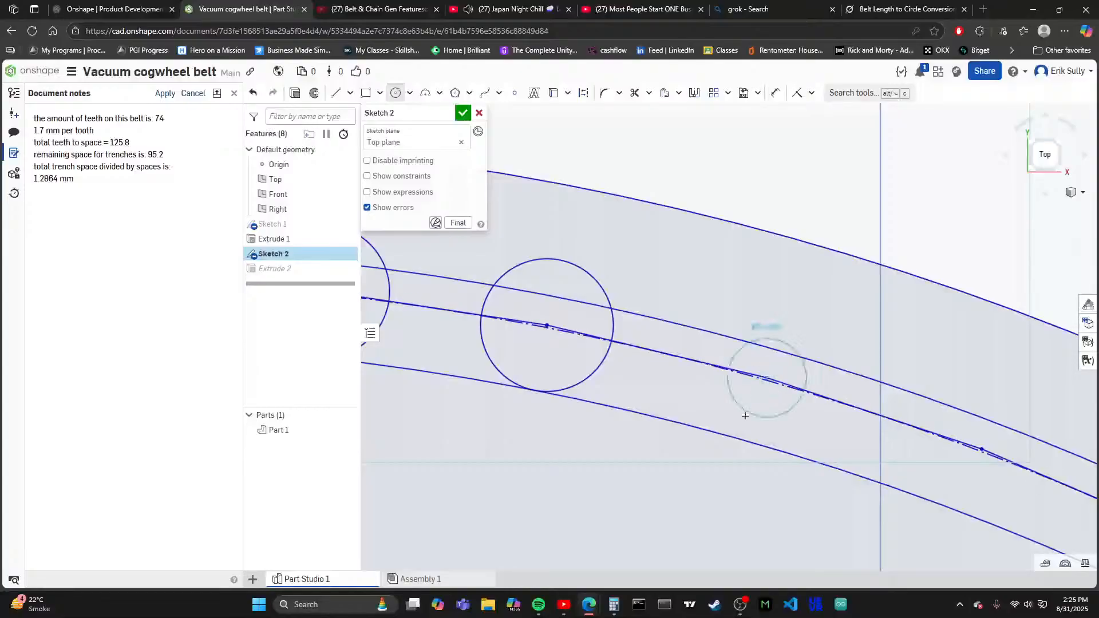
left_click(763, 457)
scroll(830, 424, "down", 3)
scroll(813, 423, "up", 4)
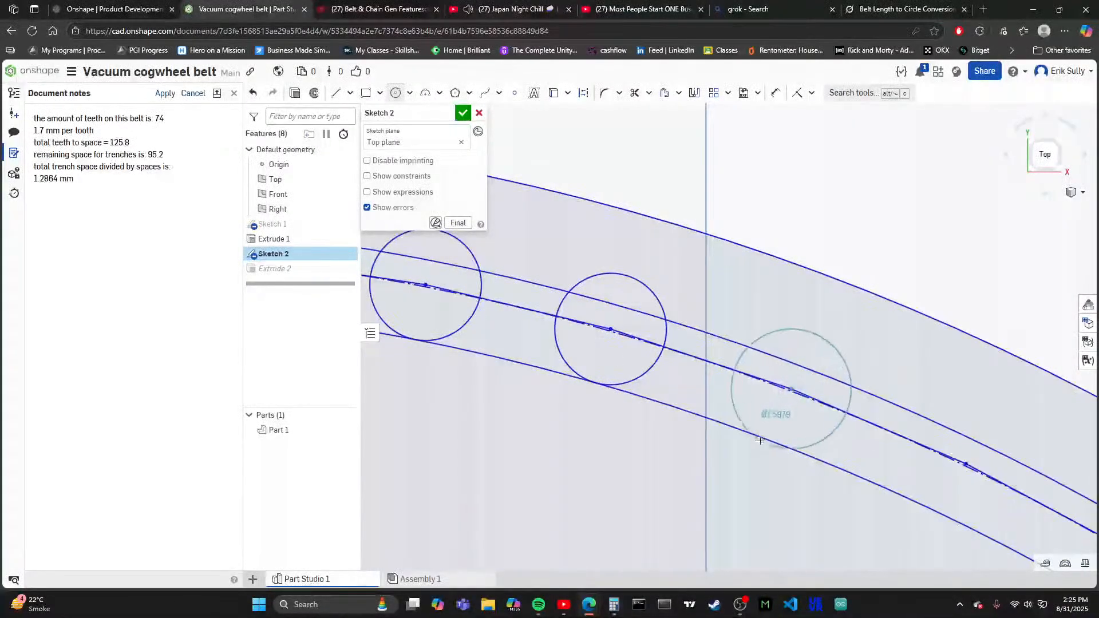
left_click(760, 441)
- Draw one more tooth circle about 1.66 mm in diameter on the following upper-right vertex, touching the innermost circle
scroll(762, 441, "down", 5)
scroll(764, 441, "up", 3)
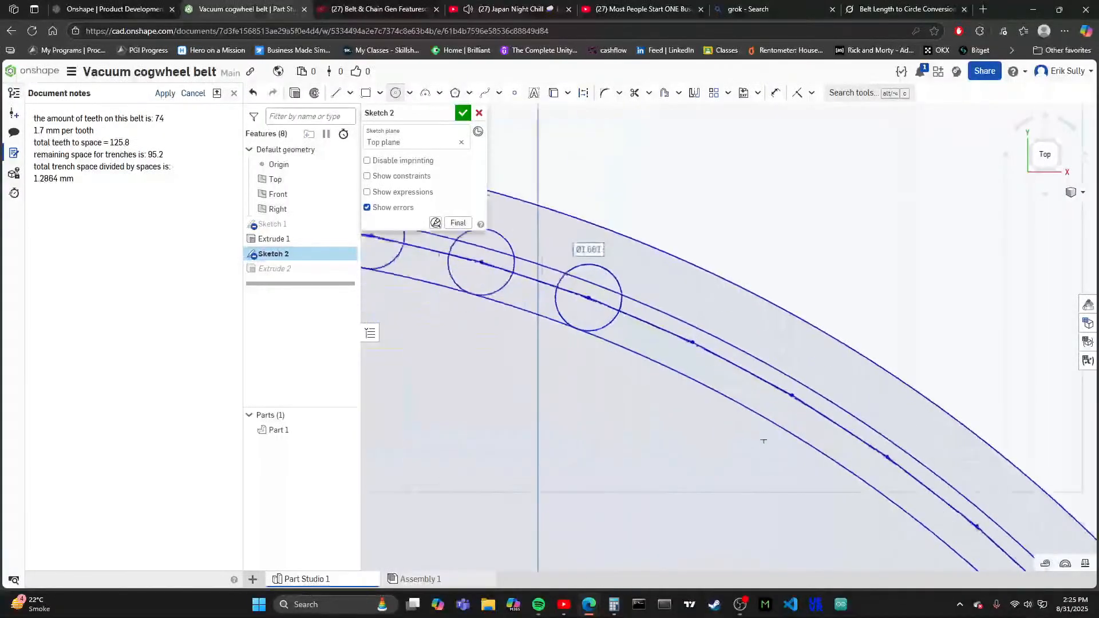
scroll(687, 337, "up", 2)
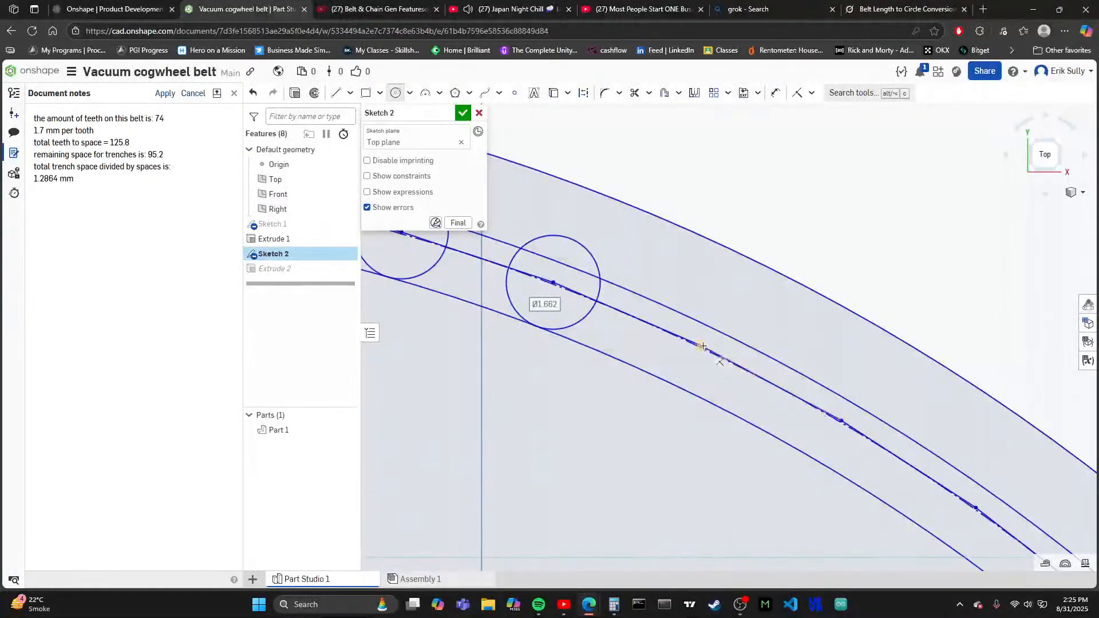
left_click(701, 345)
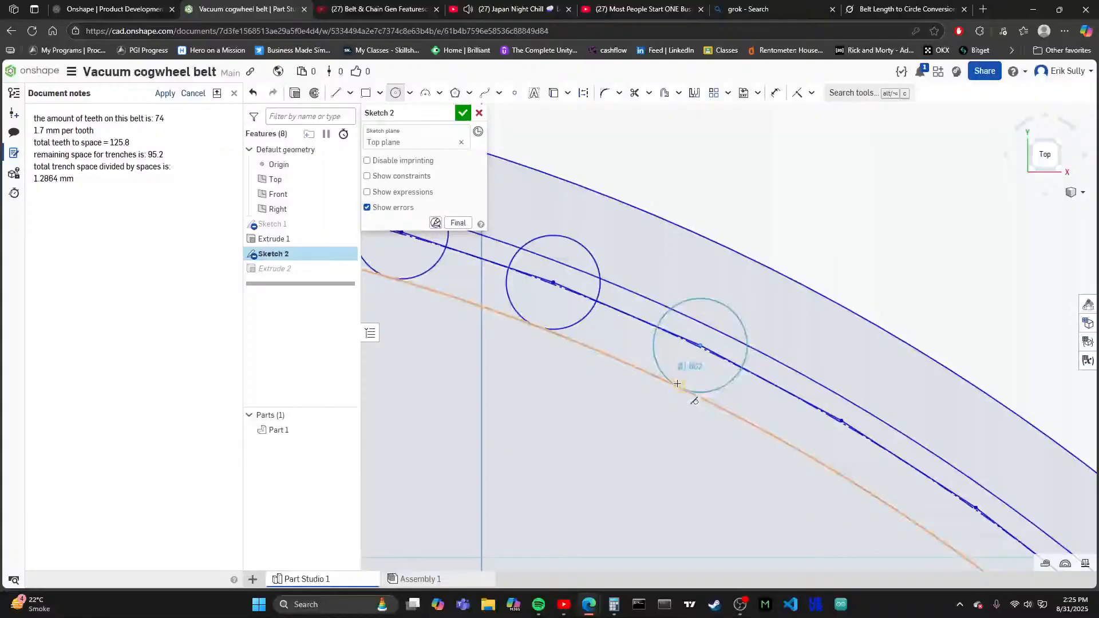
left_click(677, 382)
- Examine the rounded tooth at the left end of the straight belt part above the ring
scroll(687, 366, "down", 5)
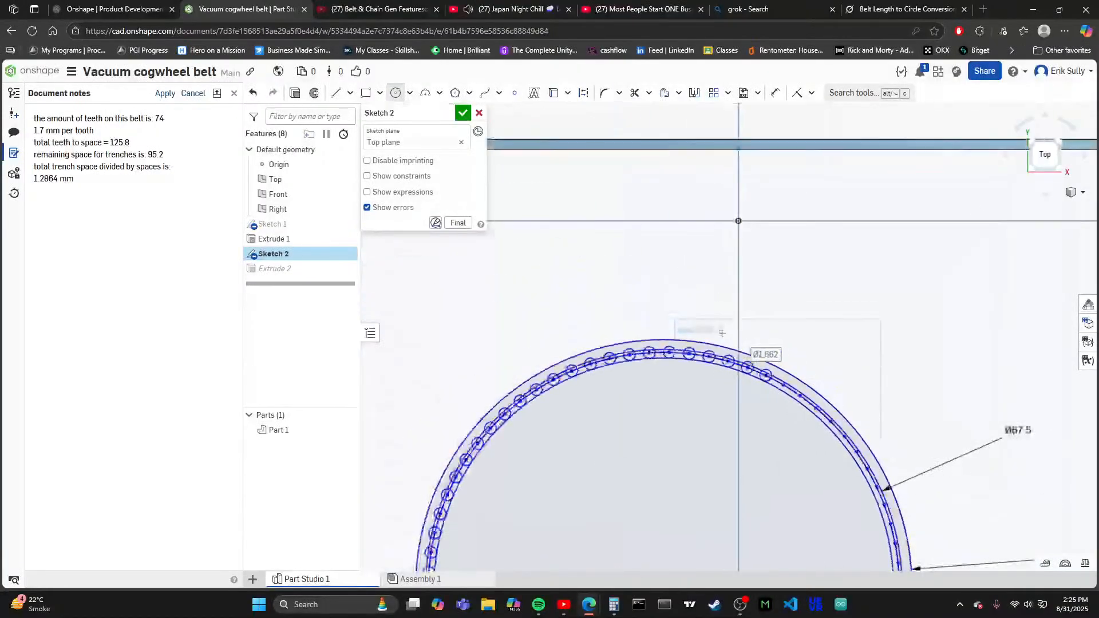
scroll(722, 333, "down", 3)
scroll(528, 223, "up", 5)
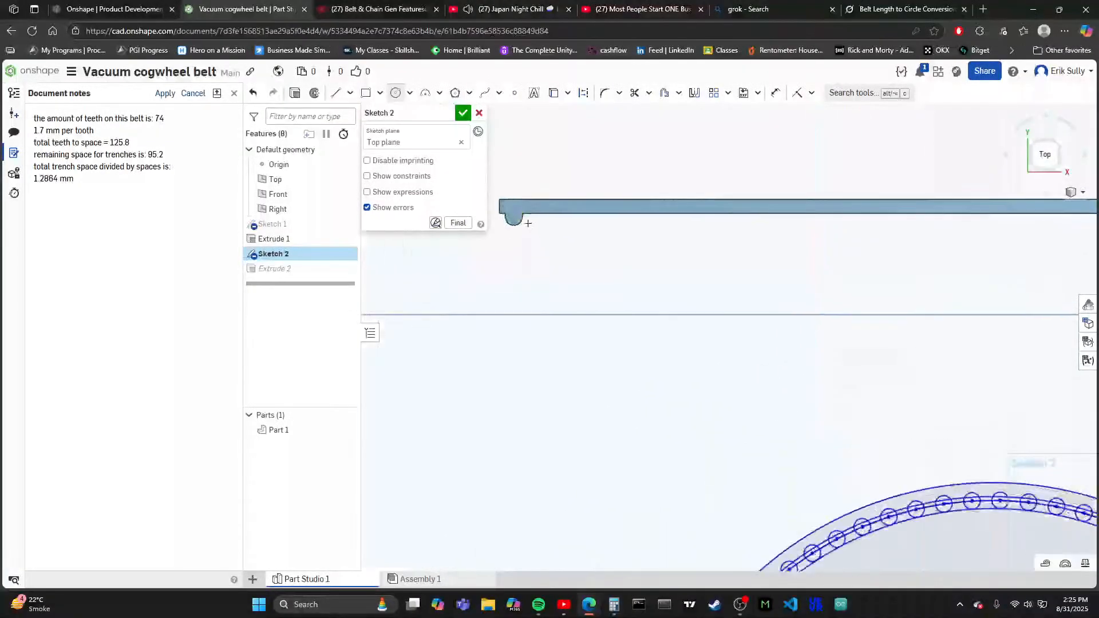
scroll(528, 222, "up", 5)
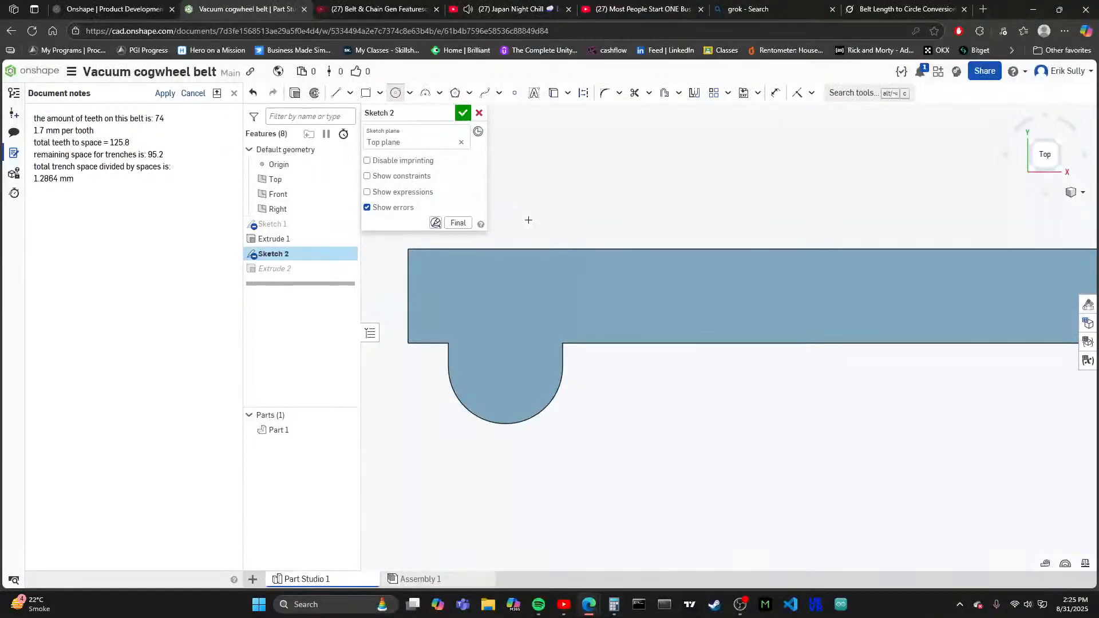
- Finish editing the sketch that holds the ring and its tooth circles
scroll(561, 263, "down", 10)
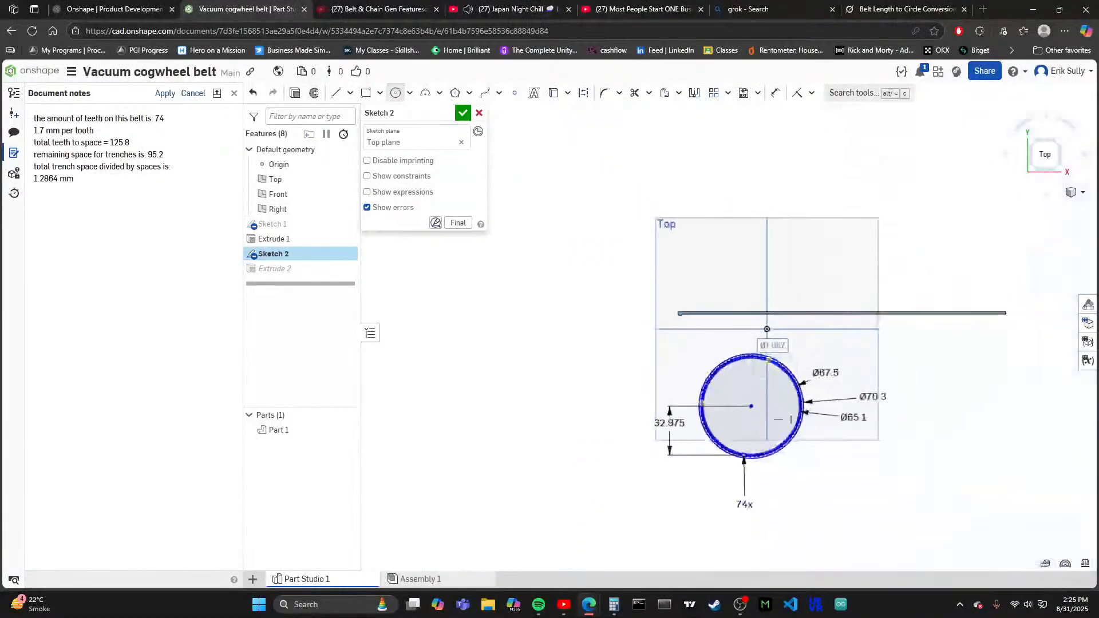
left_click(464, 115)
scroll(752, 486, "down", 3)
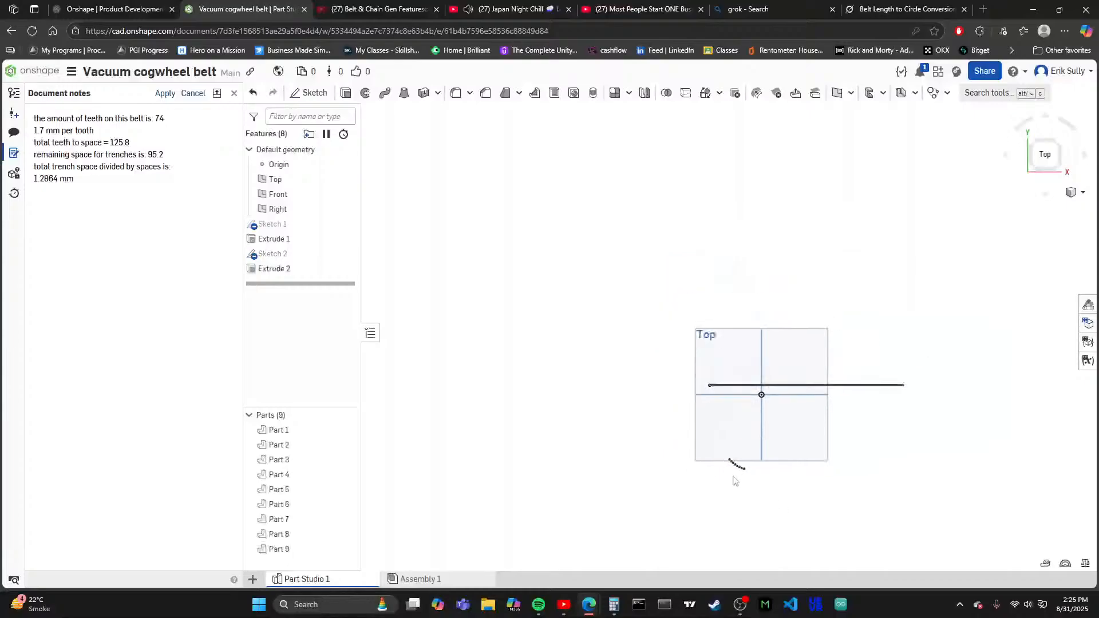
scroll(770, 485, "up", 10)
scroll(702, 367, "down", 4)
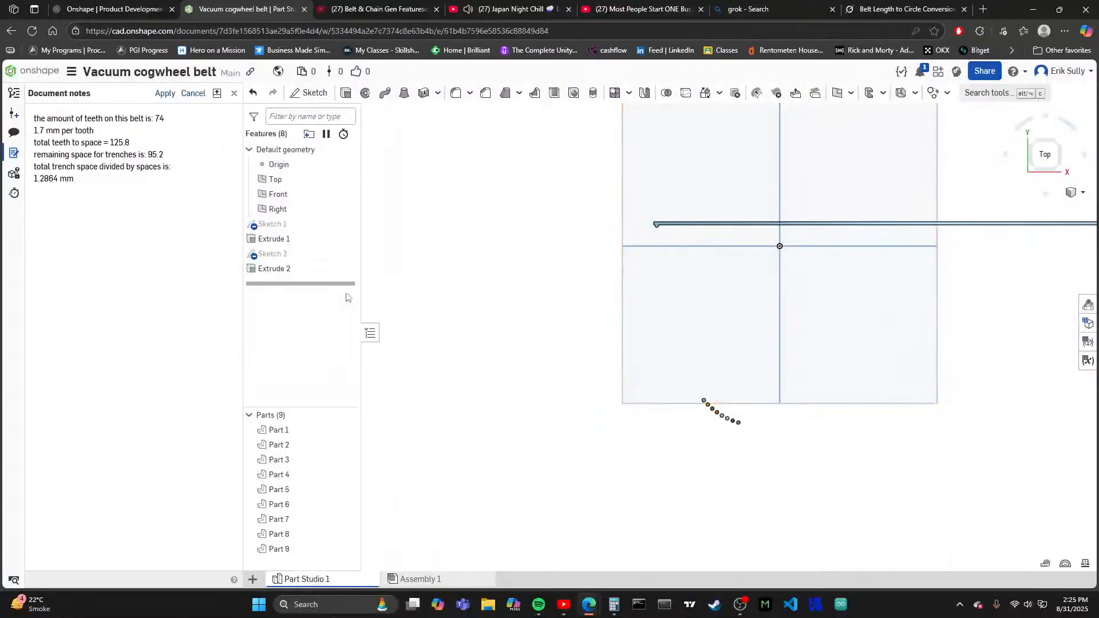
- Edit the existing tooth extrusion so it also includes the ring's outer band, joining it with the lower-left teeth
double_click(297, 268)
scroll(706, 451, "up", 5)
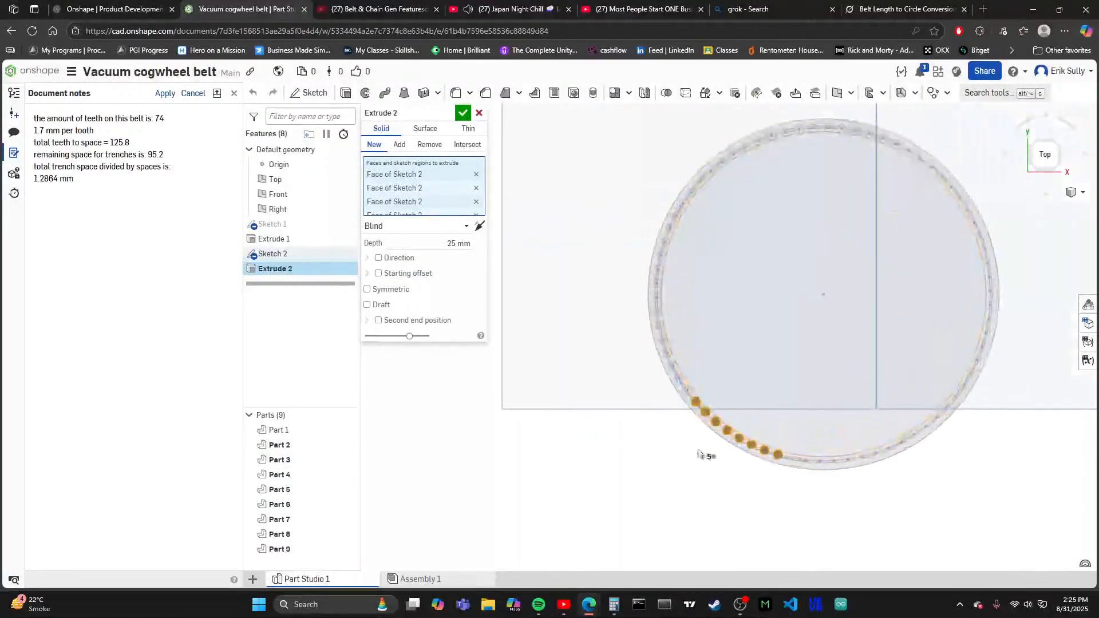
left_click(714, 419)
scroll(722, 435, "up", 4)
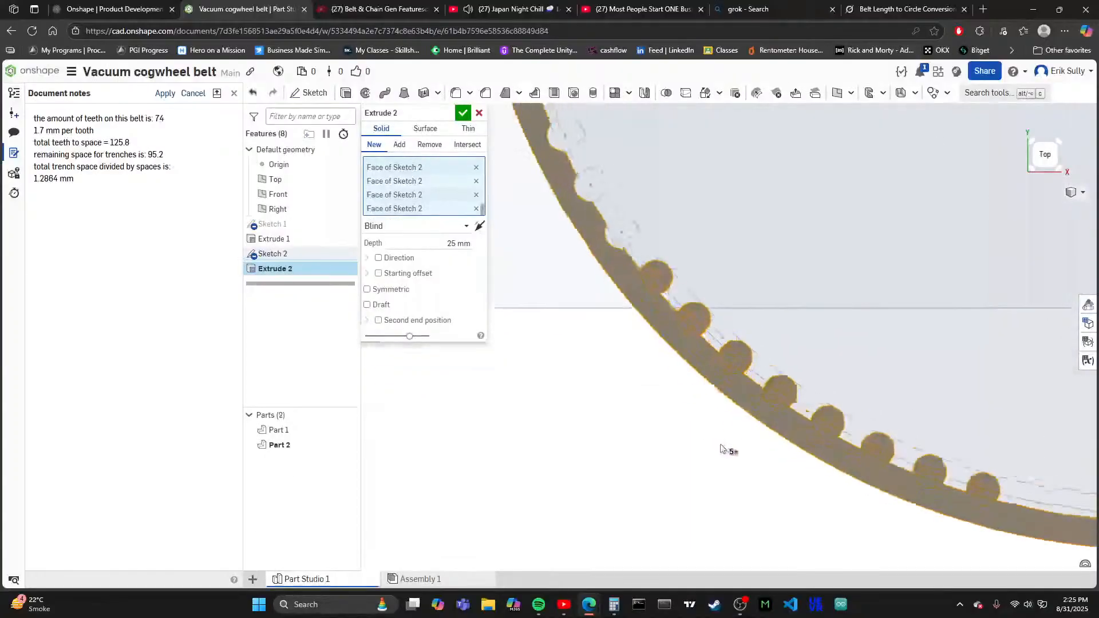
left_click(463, 114)
- Compare the shape and spacing of the extruded ring's teeth with the rounded tooth on the straight belt part
scroll(645, 447, "down", 10)
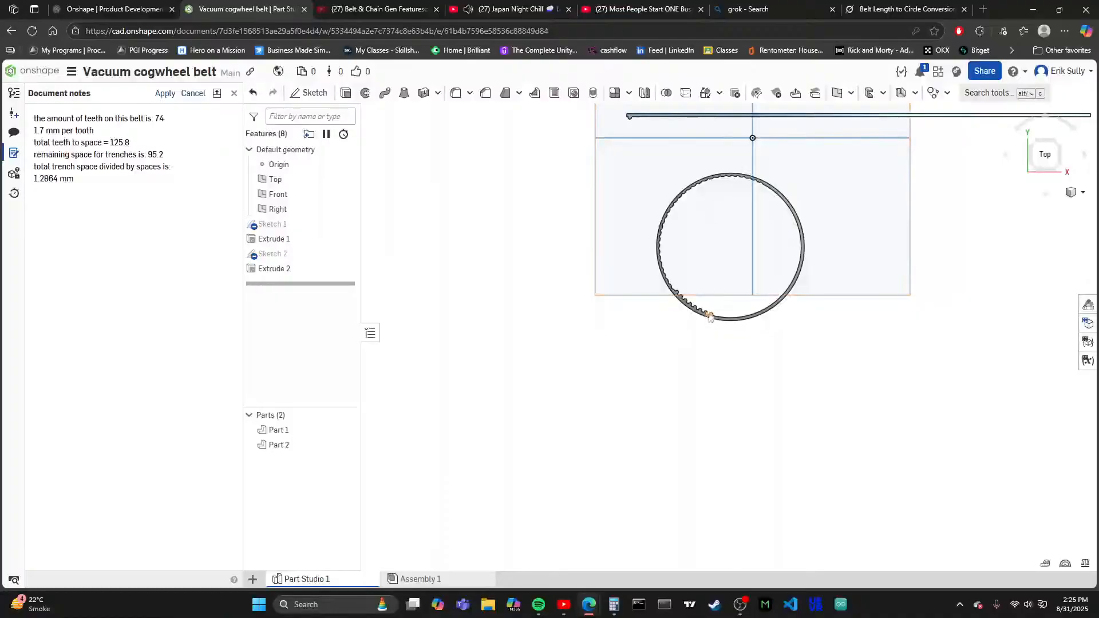
scroll(709, 318, "up", 8)
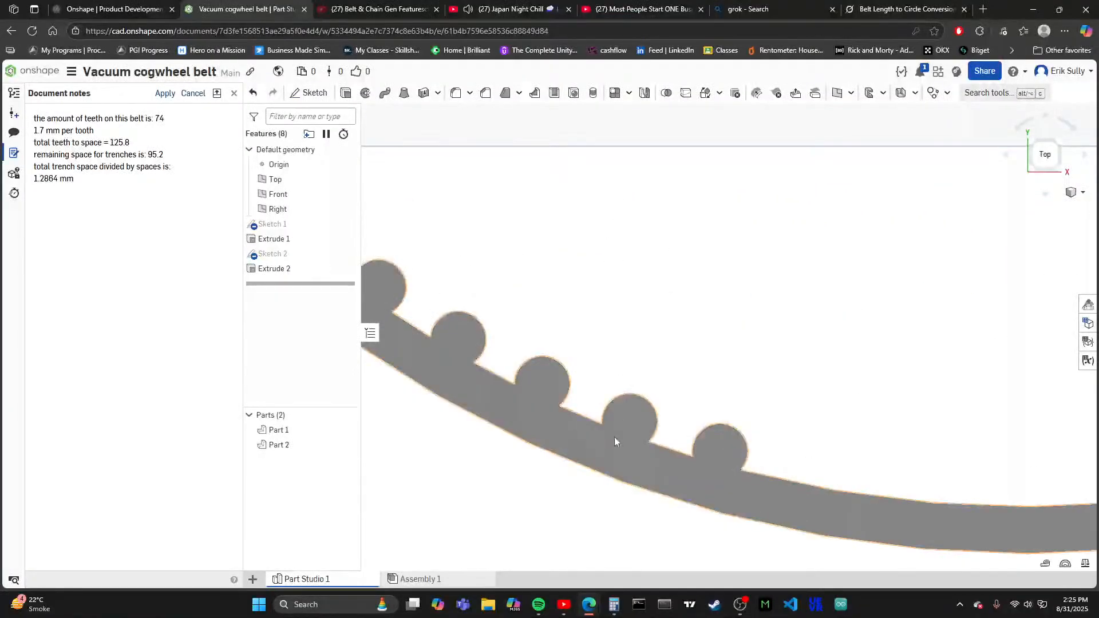
scroll(611, 466, "down", 8)
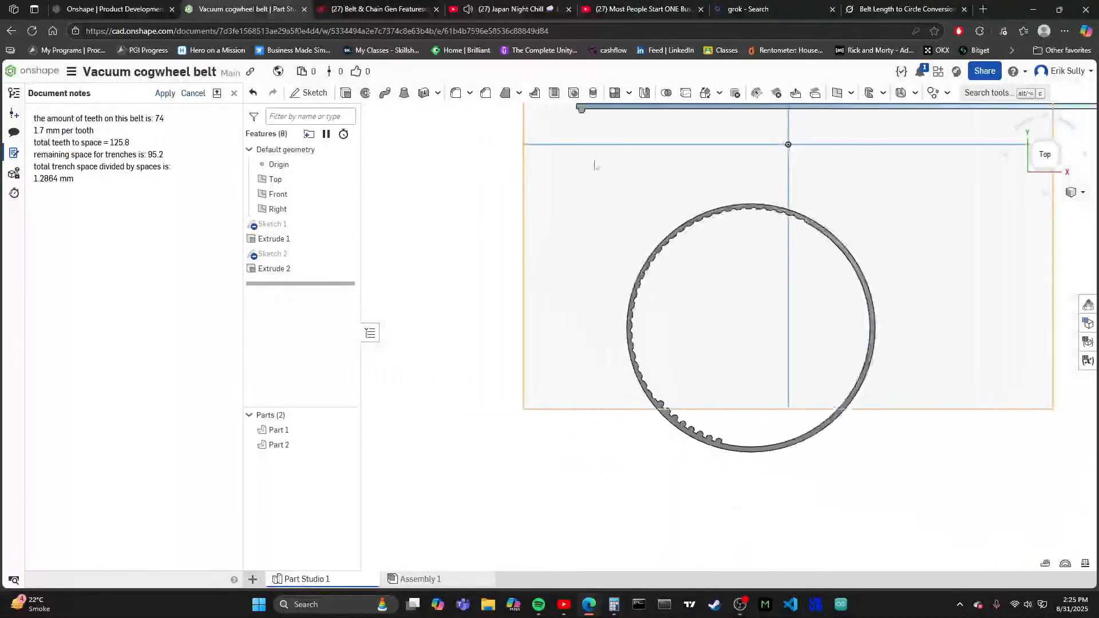
scroll(595, 165, "up", 10)
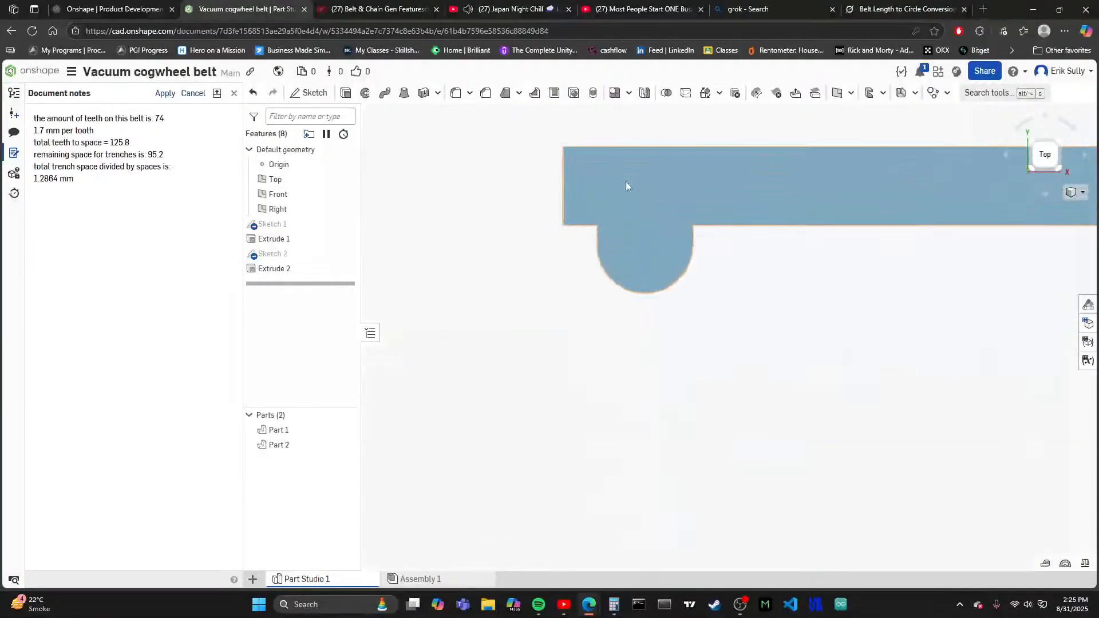
scroll(626, 186, "down", 10)
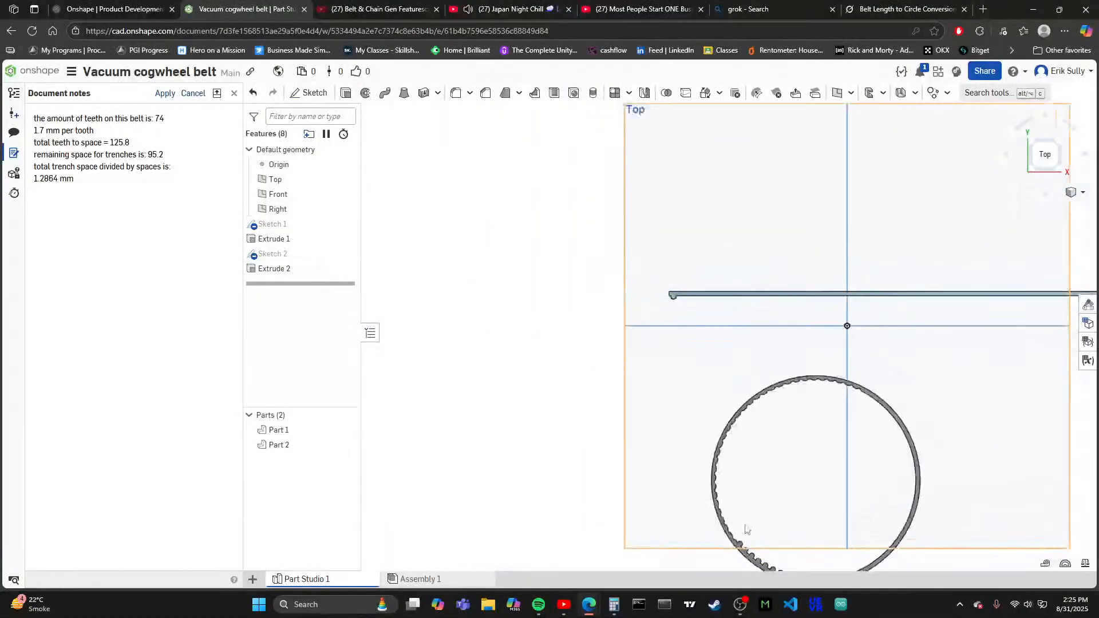
scroll(745, 529, "up", 10)
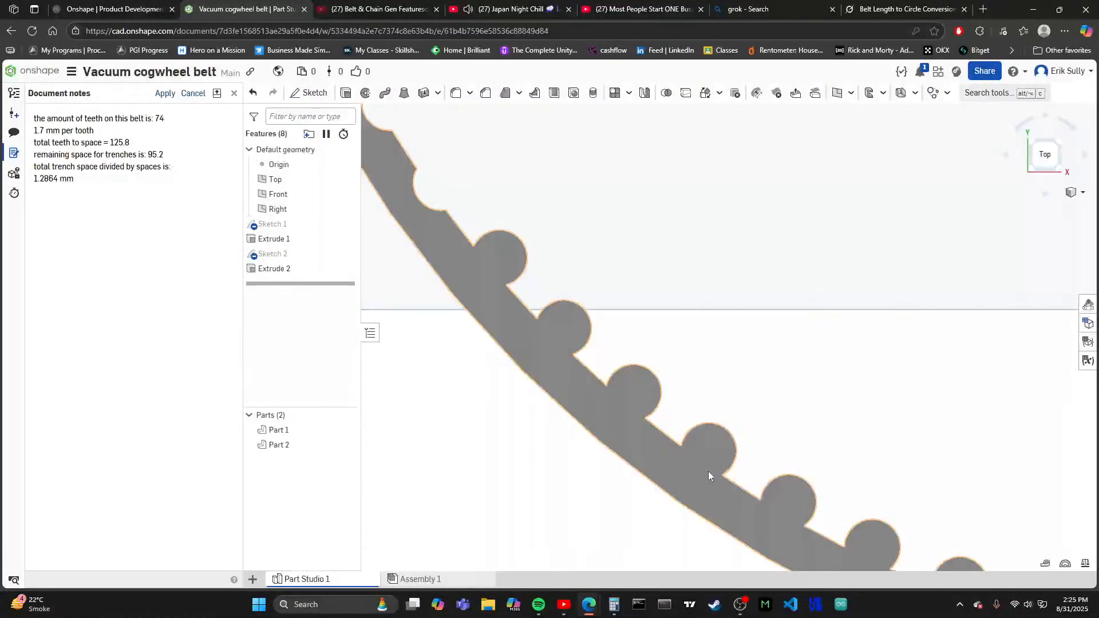
scroll(709, 475, "down", 10)
scroll(690, 322, "up", 10)
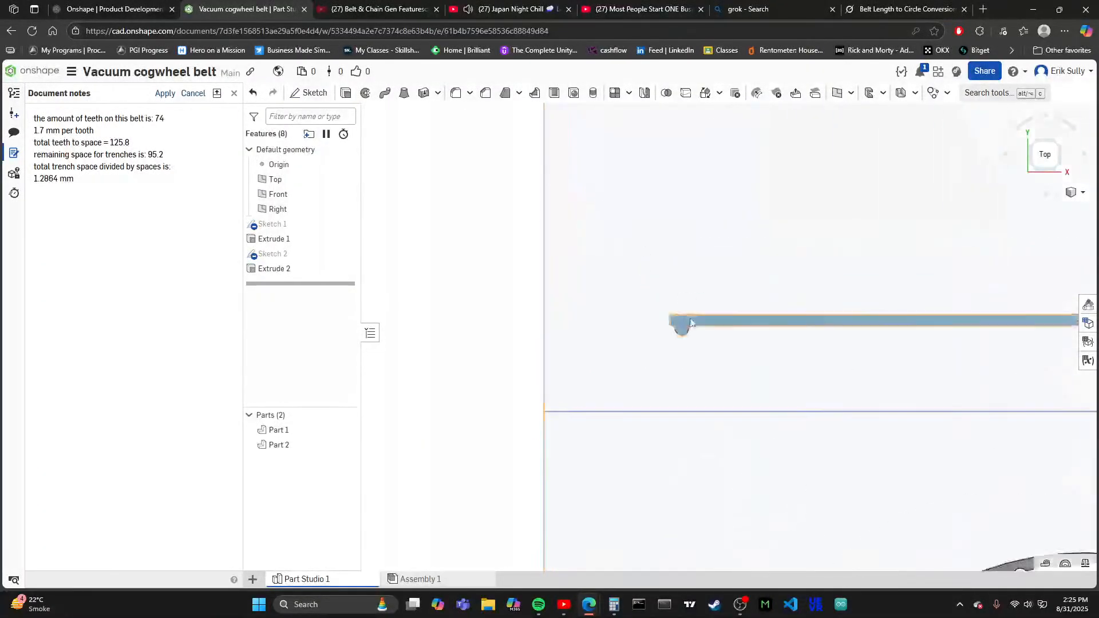
scroll(691, 323, "up", 5)
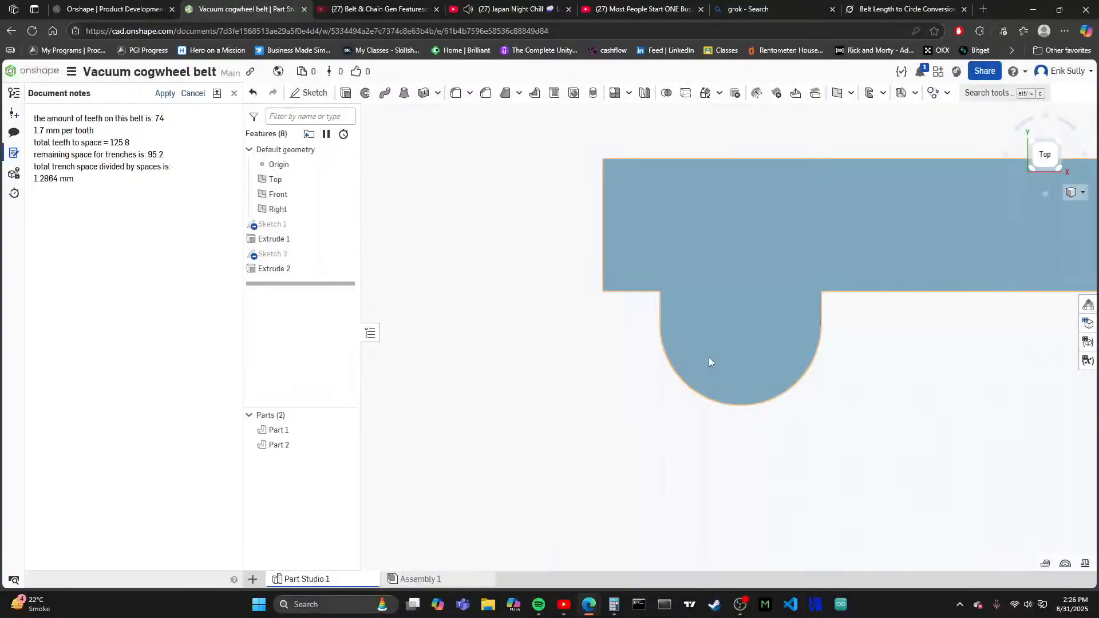
scroll(709, 359, "down", 10)
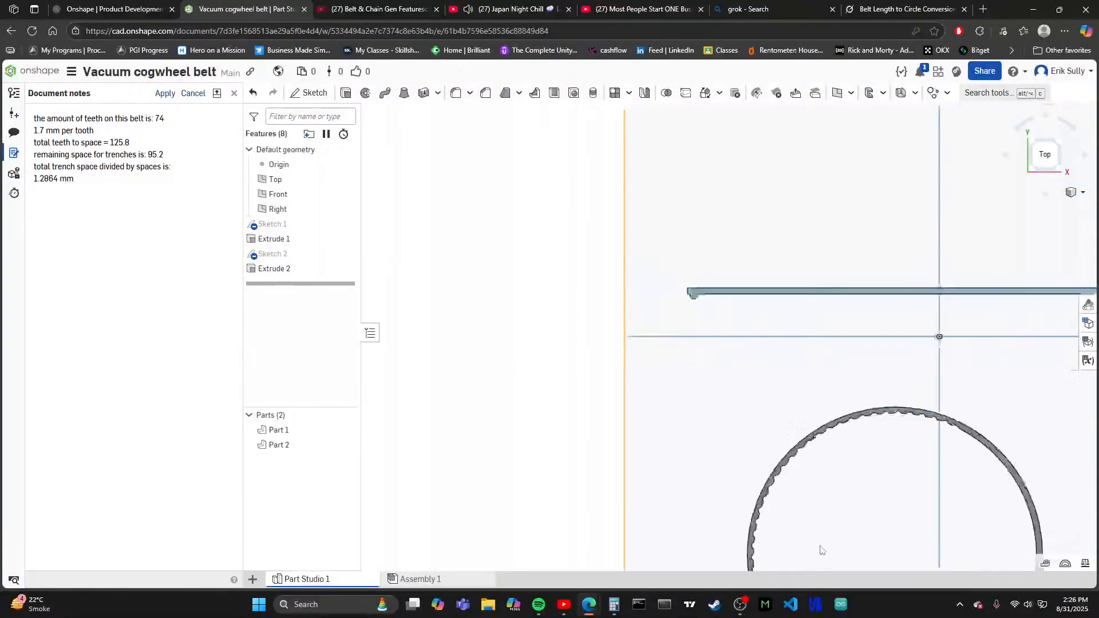
scroll(765, 490, "down", 3)
scroll(601, 363, "up", 5)
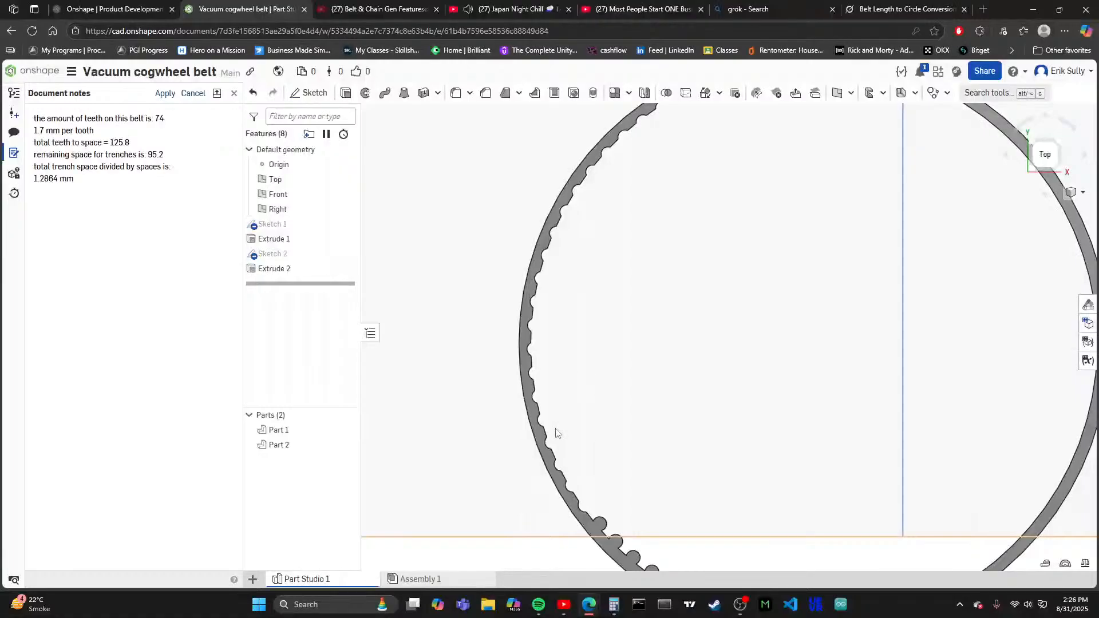
scroll(572, 470, "down", 3)
scroll(590, 503, "up", 1)
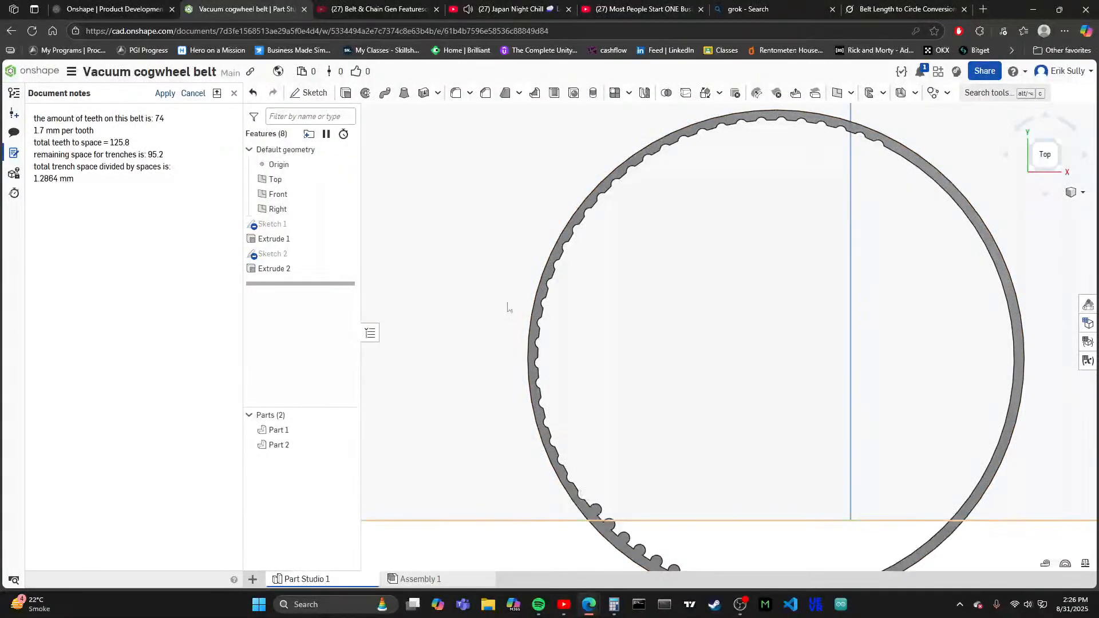
scroll(507, 307, "down", 2)
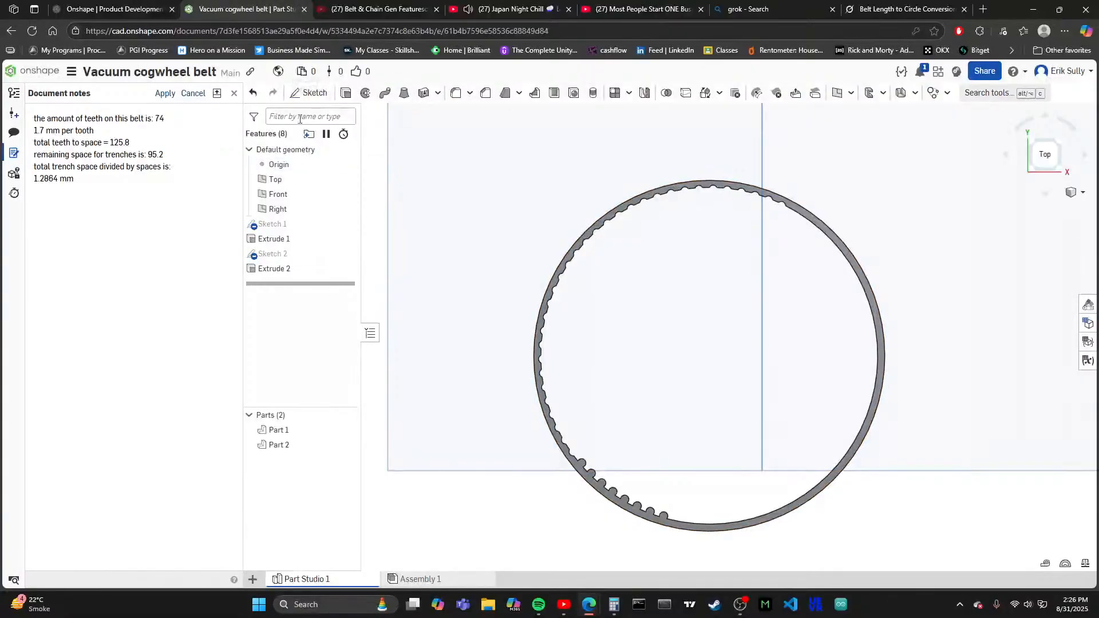
- Reopen the ring sketch and draw a tooth circle about 1.66 mm in diameter on the next empty upper-right vertex
double_click(280, 254)
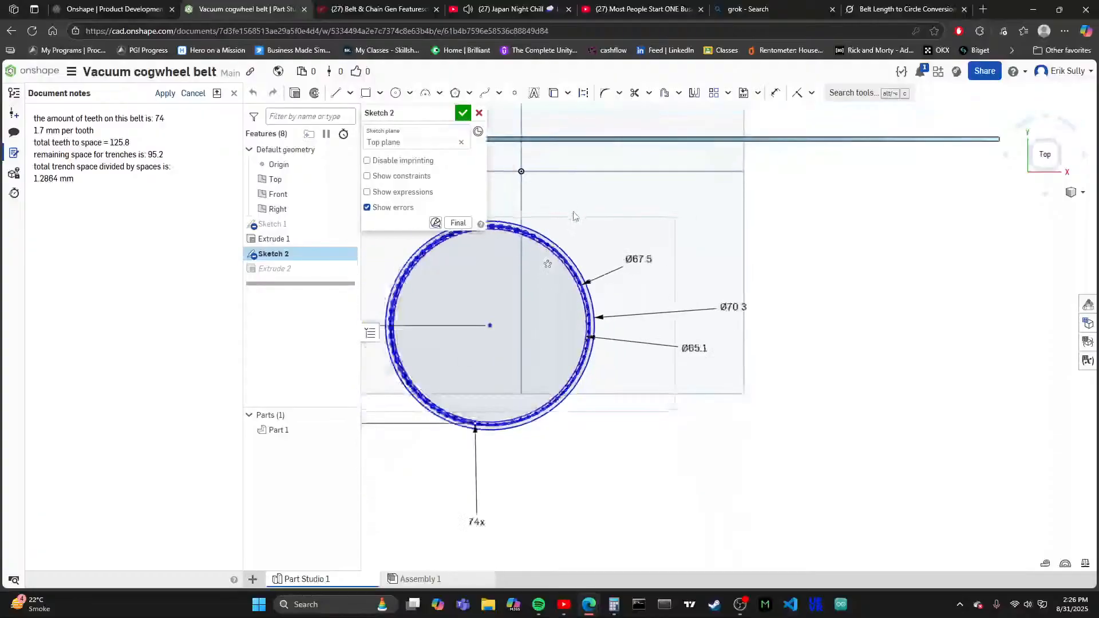
scroll(575, 216, "up", 6)
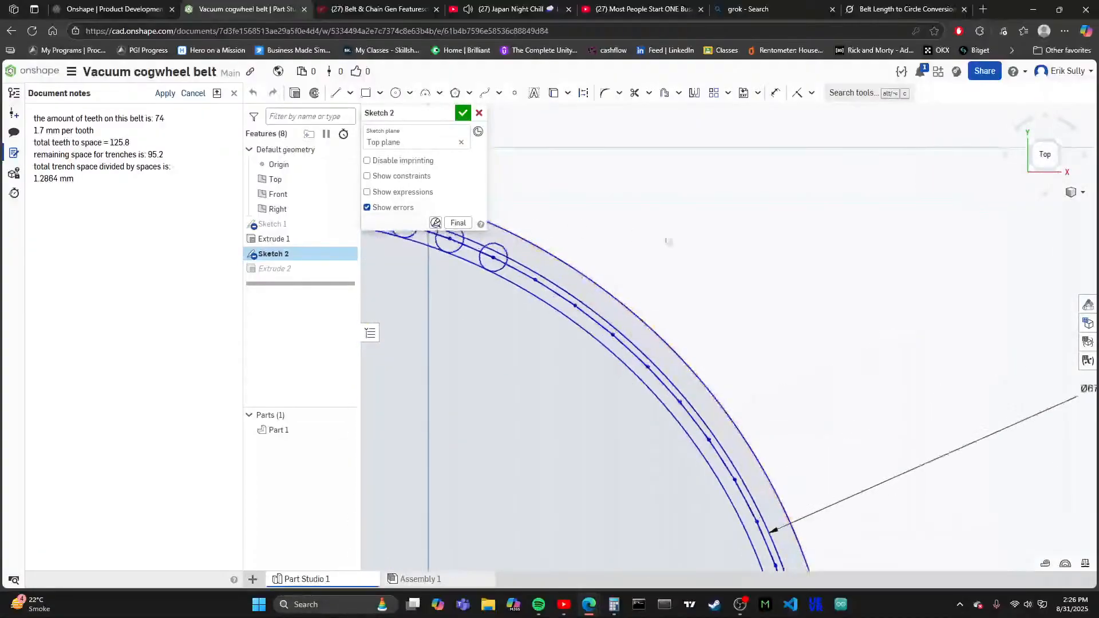
scroll(653, 280, "down", 3)
scroll(469, 283, "up", 5)
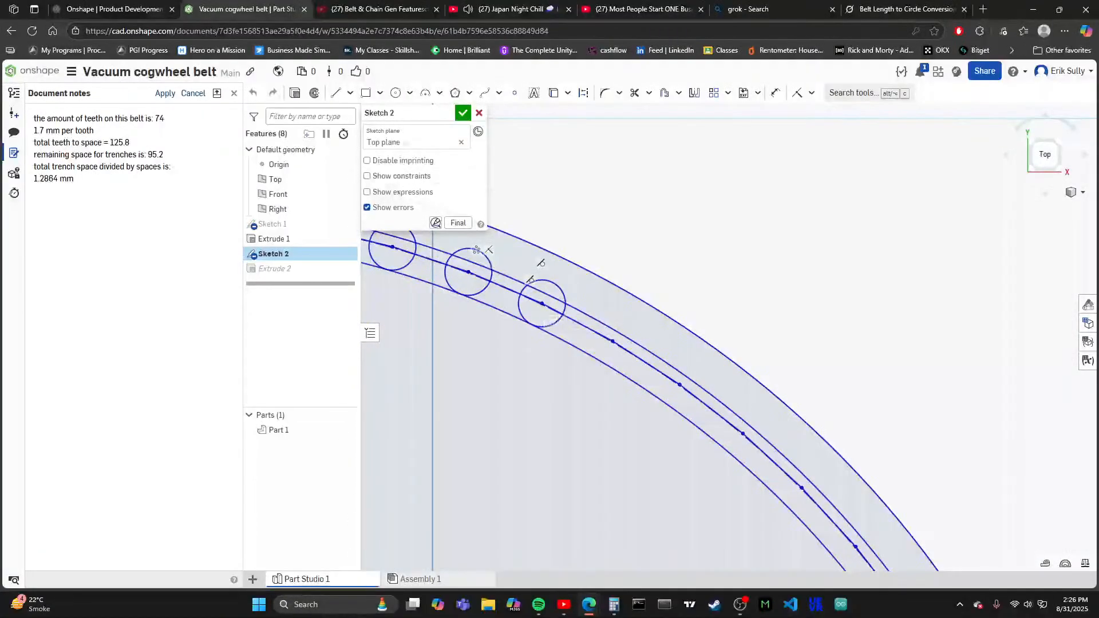
left_click(396, 92)
scroll(630, 315, "up", 4)
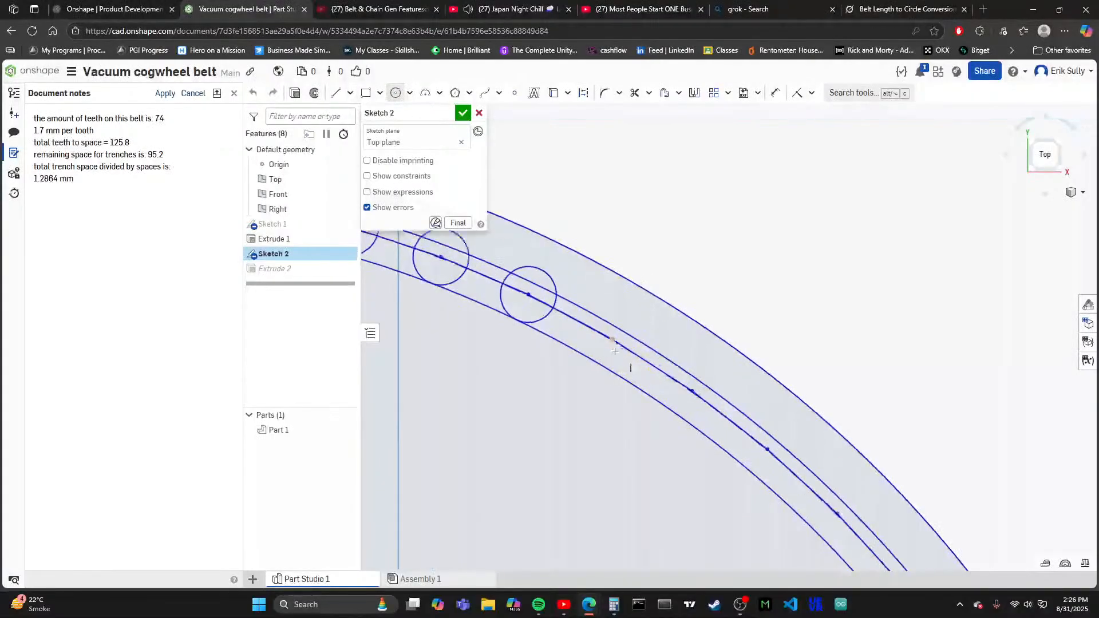
scroll(613, 336, "up", 3)
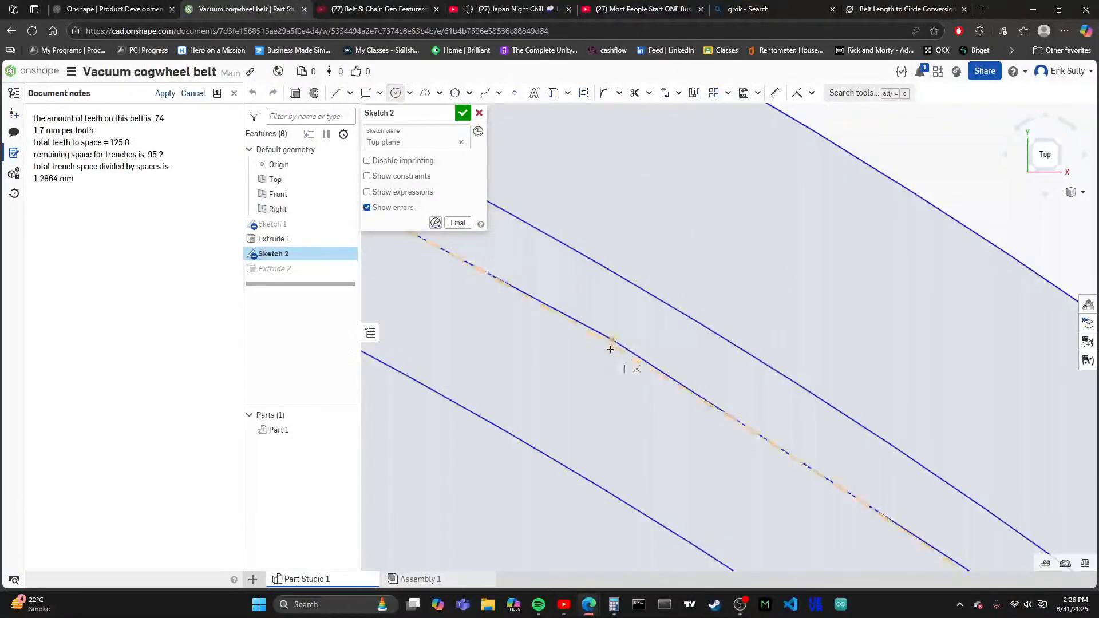
left_click(544, 452)
scroll(572, 291, "down", 8)
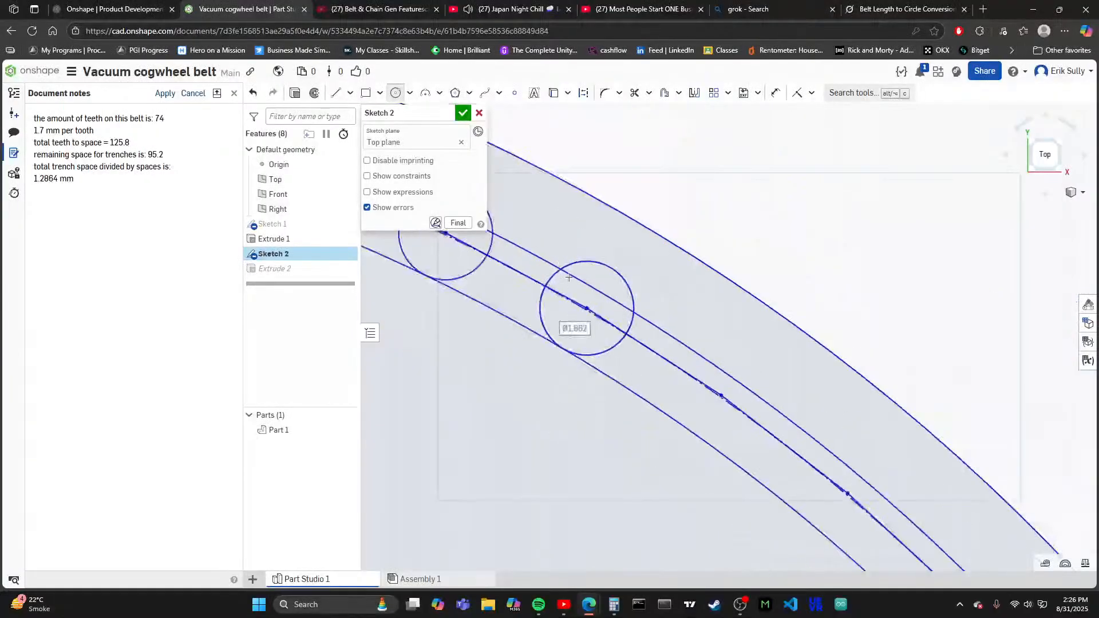
- Add tooth circles about 1.66 mm in diameter on the following two upper-right vertices, touching the innermost circle
scroll(650, 402, "up", 4)
scroll(662, 260, "up", 2)
scroll(697, 298, "up", 2)
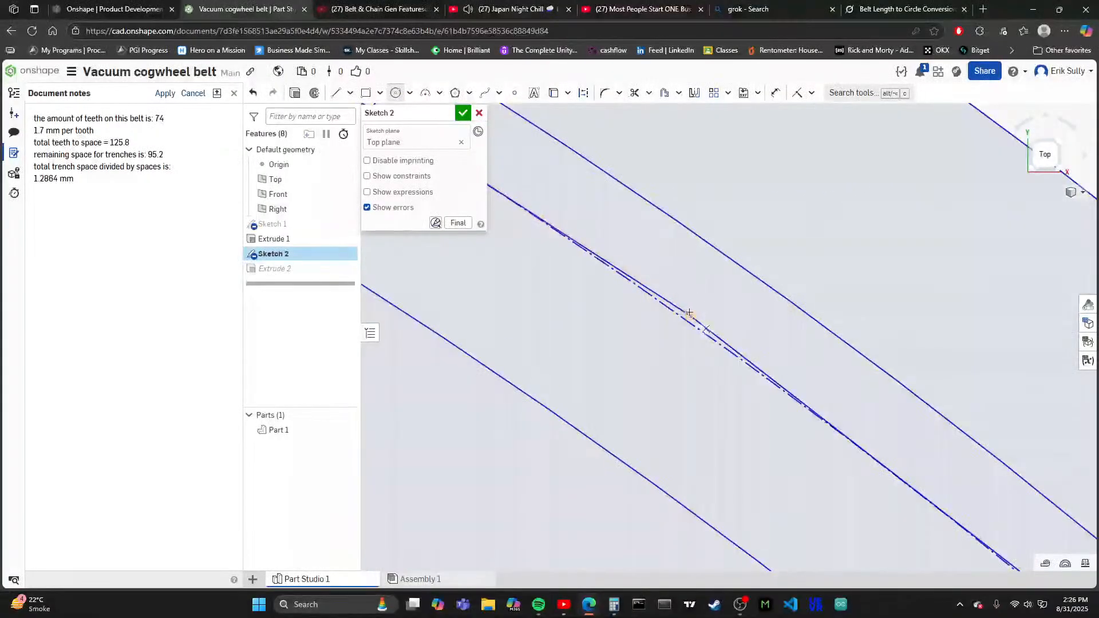
left_click(690, 315)
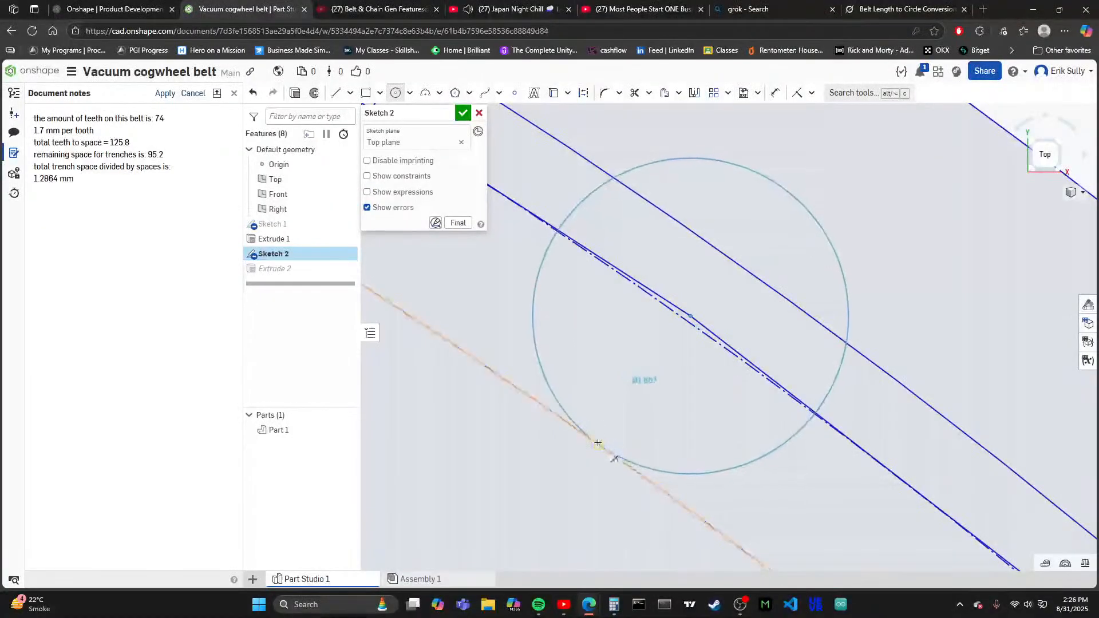
left_click(600, 444)
scroll(614, 245, "down", 6)
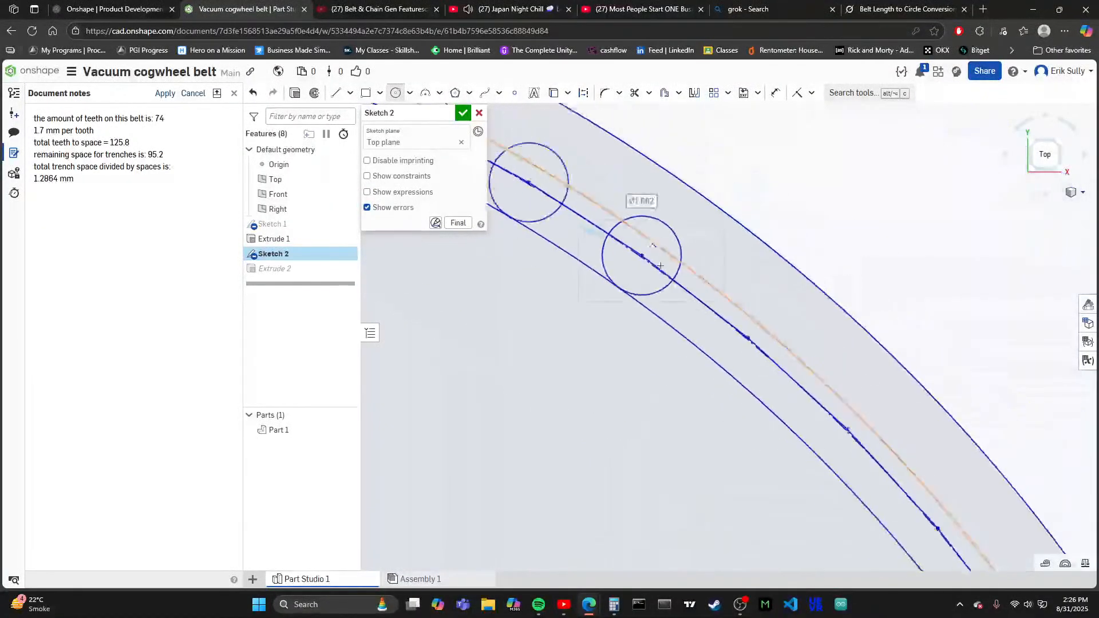
scroll(736, 424, "up", 2)
scroll(690, 448, "down", 2)
scroll(767, 325, "up", 2)
scroll(768, 325, "up", 2)
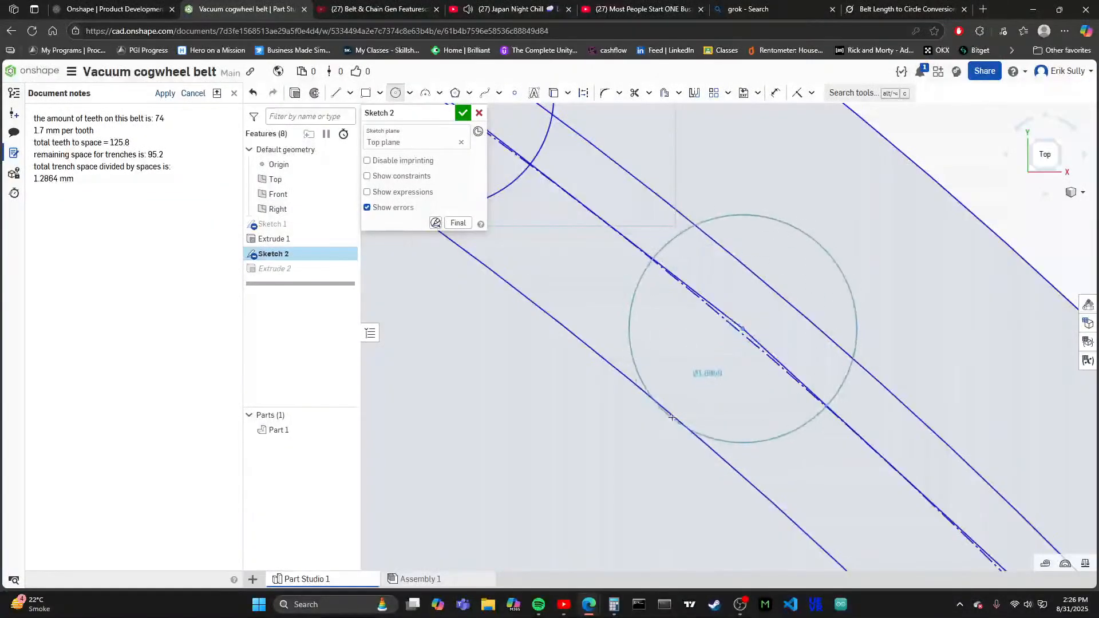
left_click(695, 383)
scroll(701, 307, "down", 2)
- Extend the tooth row farther down the upper-right arc with circles about 1.66 mm in diameter on two more vertices
scroll(789, 357, "up", 2)
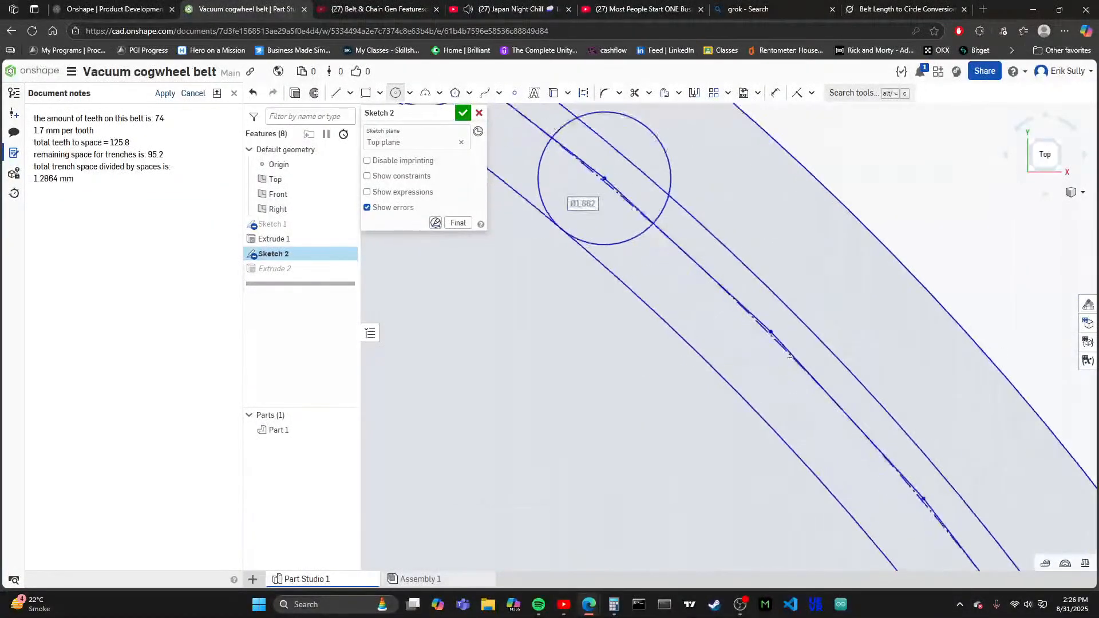
left_click(770, 332)
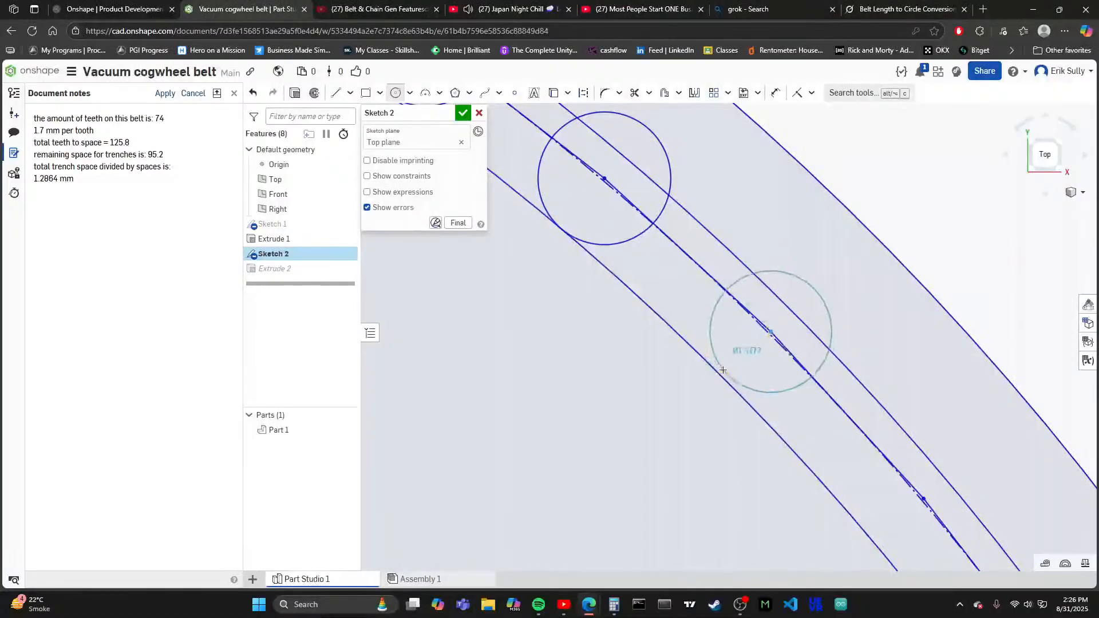
left_click(702, 314)
scroll(702, 313, "down", 2)
scroll(768, 319, "up", 2)
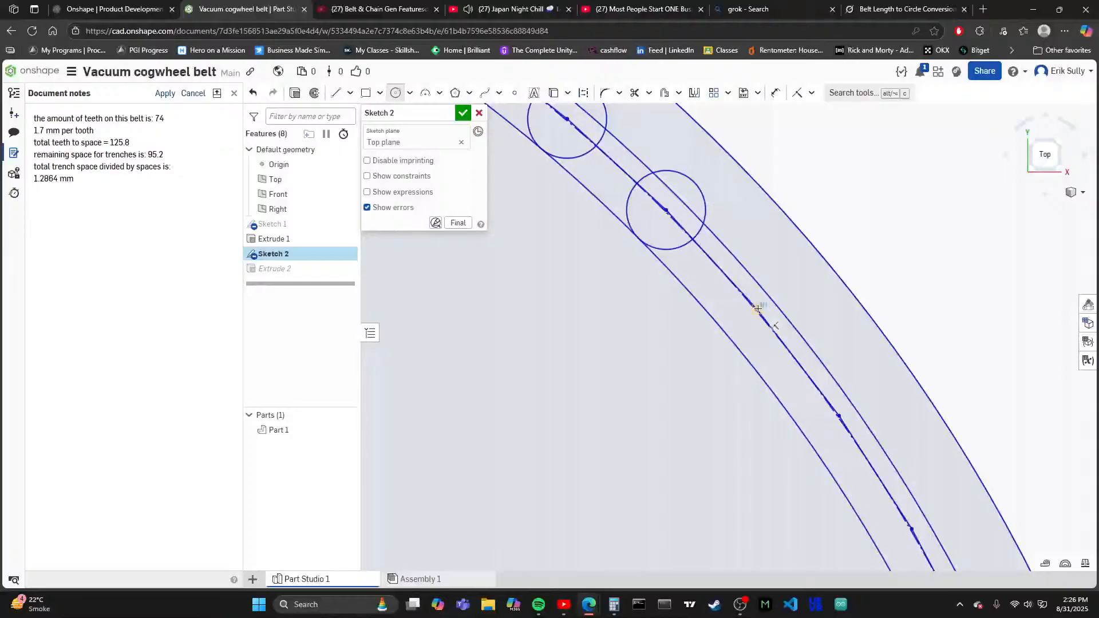
left_click(727, 335)
scroll(733, 320, "down", 2)
- Draw two more tooth circles about 1.66 mm in diameter on the vertices leading down to the 67.5 mm dimension arrow
scroll(800, 308, "up", 2)
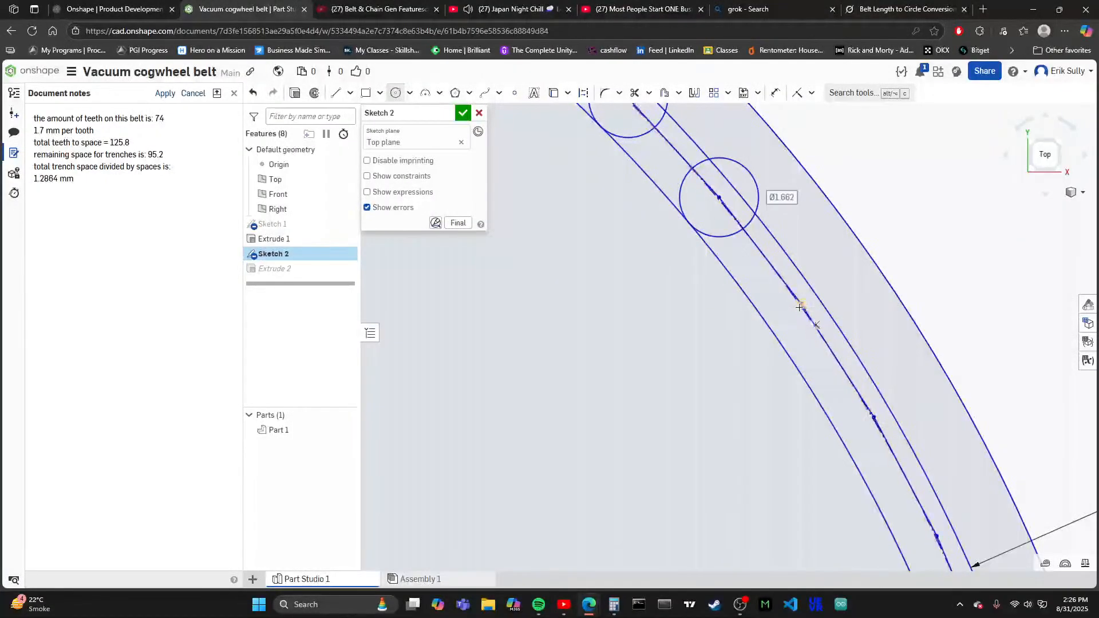
left_click(768, 326)
scroll(769, 326, "down", 2)
scroll(792, 373, "up", 3)
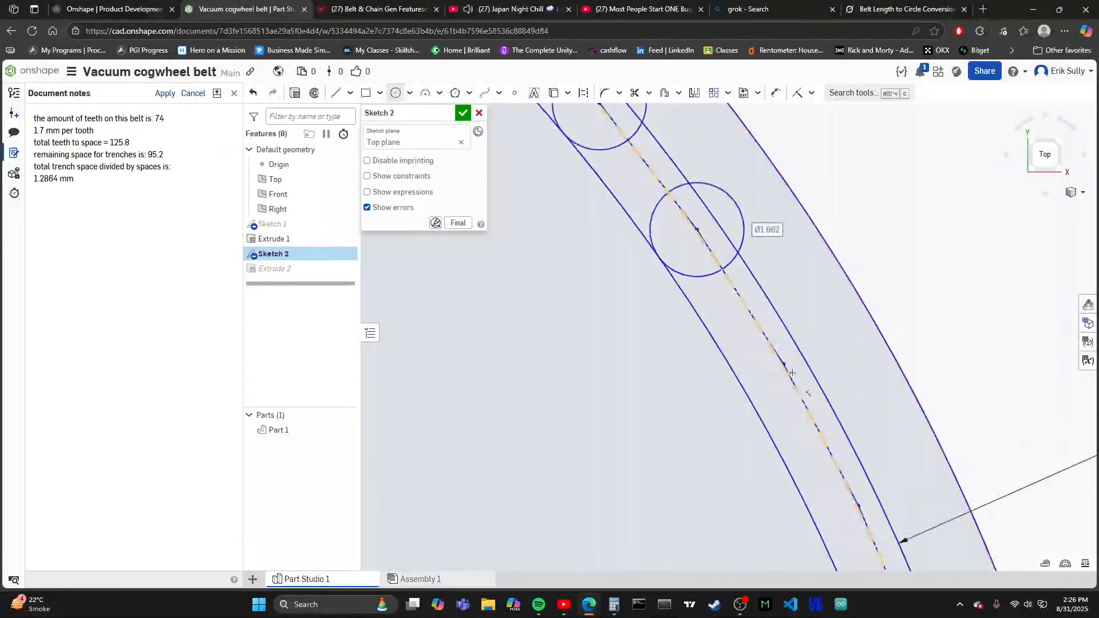
left_click(742, 387)
scroll(741, 387, "down", 2)
- Place tooth circles about 1.66 mm in diameter on the vertices just above and just below the 67.5 mm dimension arrow
scroll(786, 344, "up", 3)
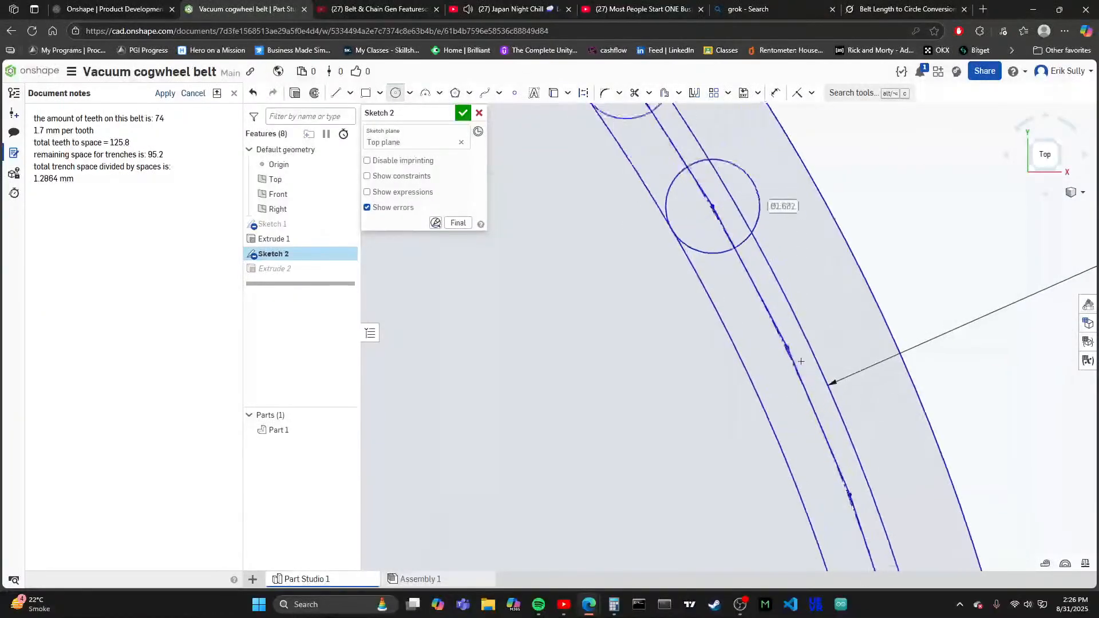
left_click(731, 368)
scroll(736, 269, "down", 2)
scroll(849, 441, "up", 3)
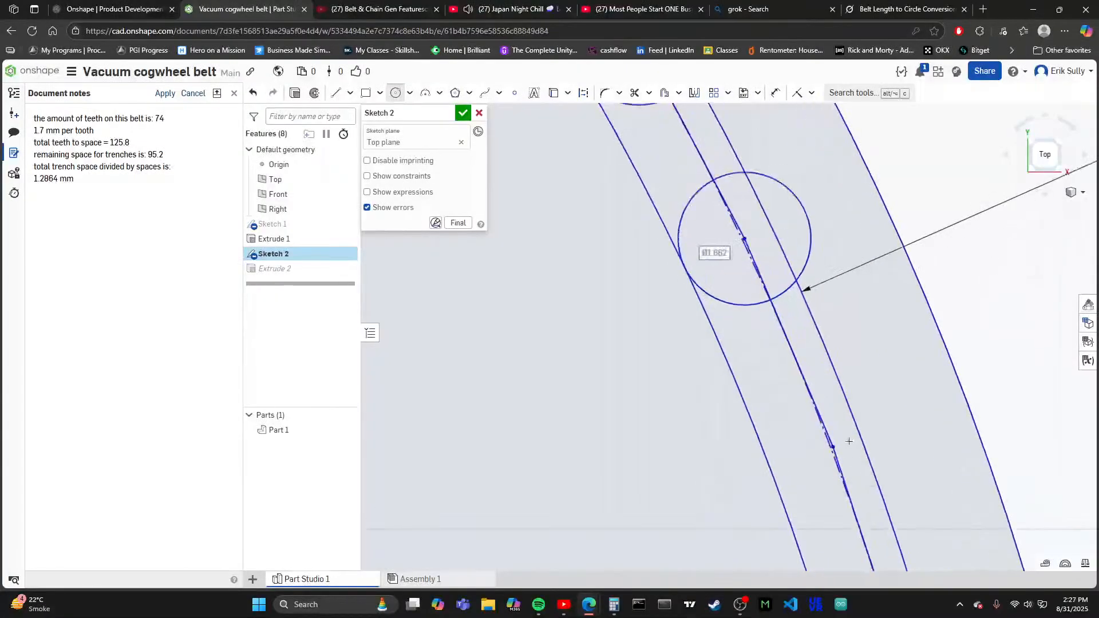
left_click(766, 473)
scroll(767, 472, "down", 3)
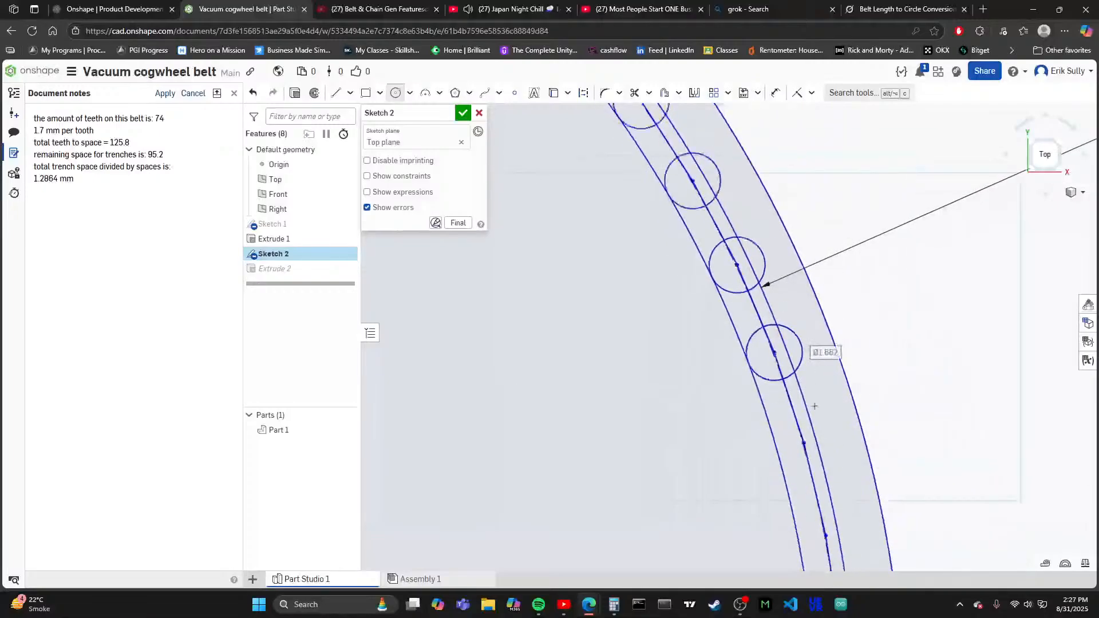
- Add tooth circles about 1.66 mm in diameter on the next two vertices down the right arc, touching the innermost circle
scroll(812, 342, "up", 1)
scroll(813, 343, "up", 3)
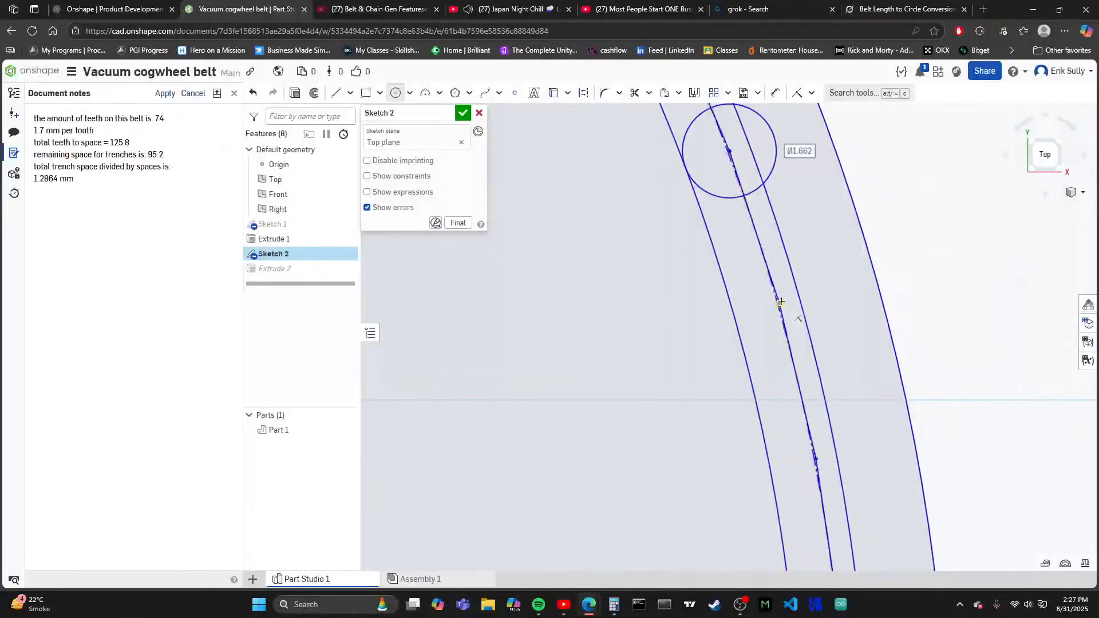
left_click(733, 310)
scroll(809, 462, "up", 2)
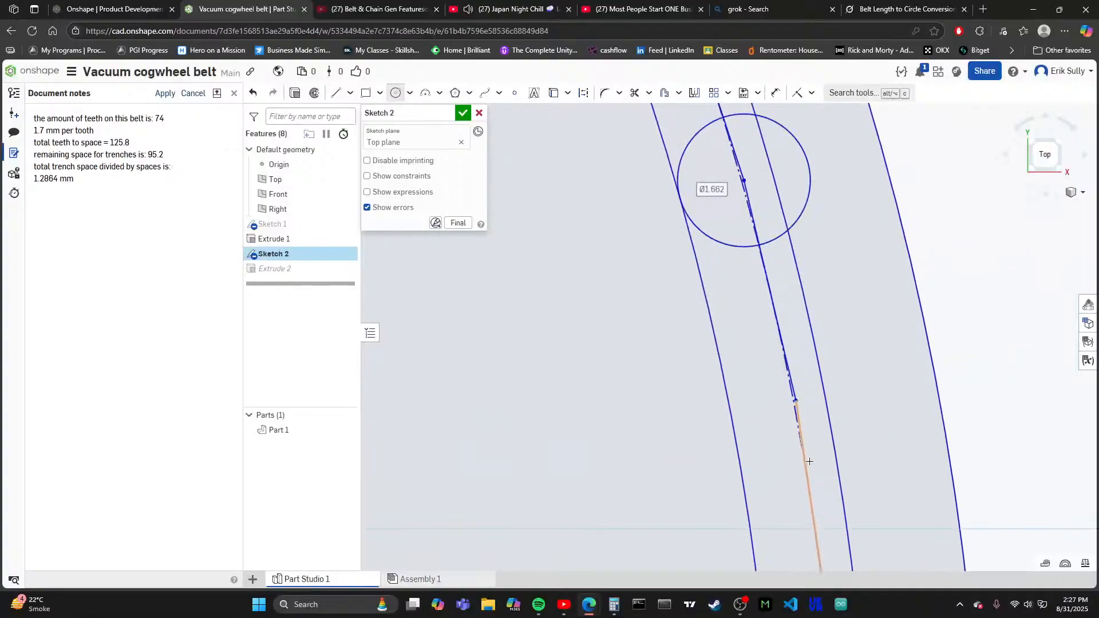
left_click(797, 400)
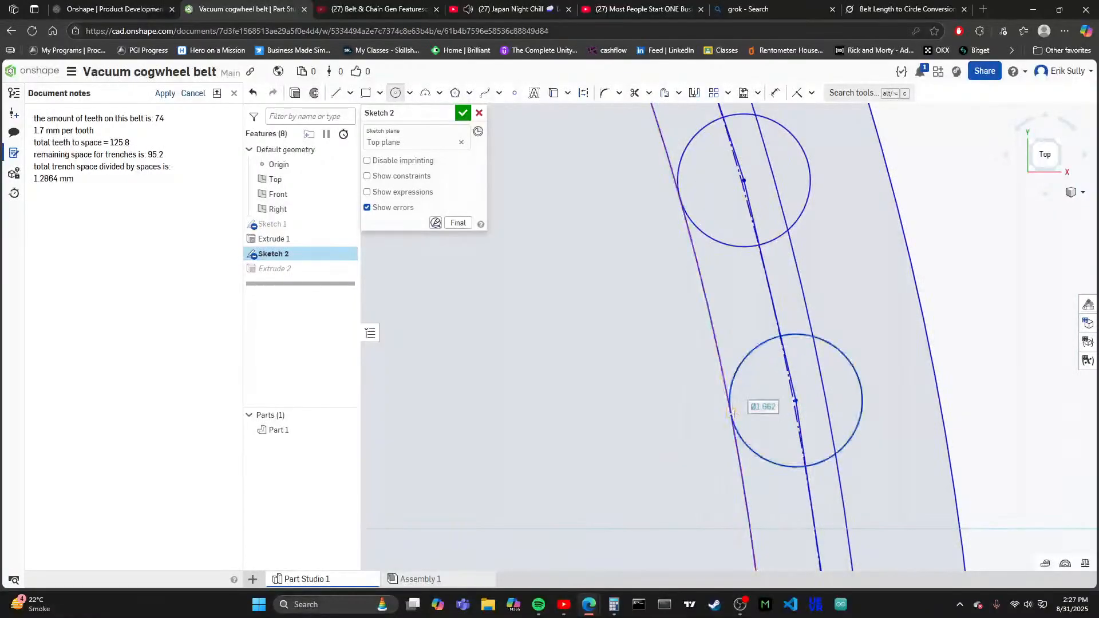
left_click(734, 413)
- Draw tooth circles about 1.66 mm in diameter on the two vertices just above and below the dimension arrow on the ring's outer edge
scroll(760, 306, "down", 3)
scroll(805, 488, "up", 3)
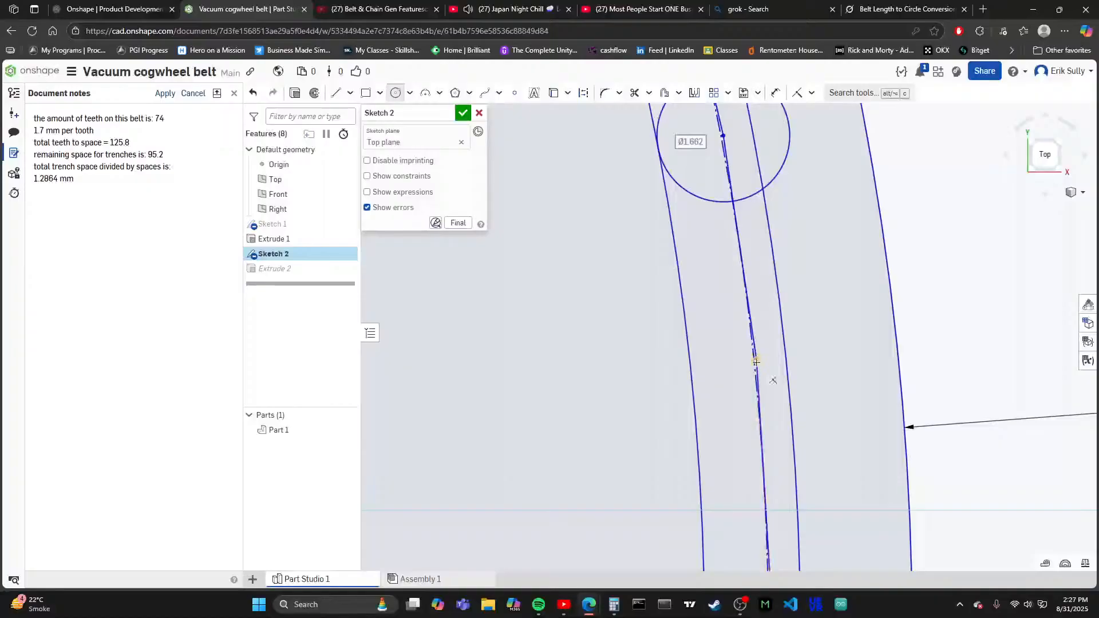
left_click(756, 360)
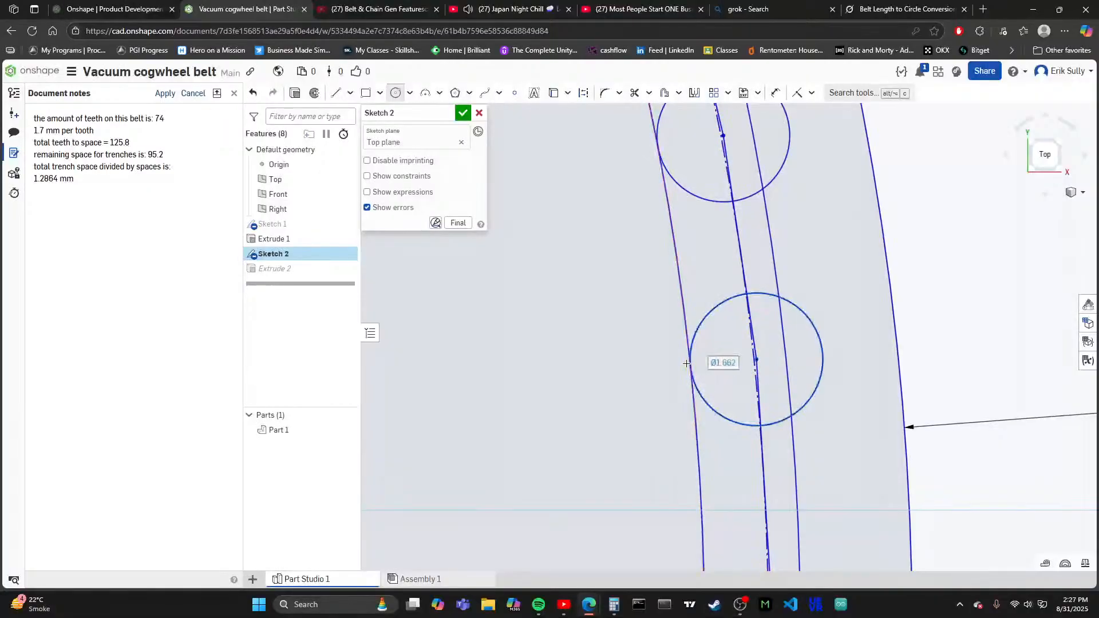
left_click(688, 371)
scroll(761, 400, "down", 3)
scroll(767, 368, "up", 3)
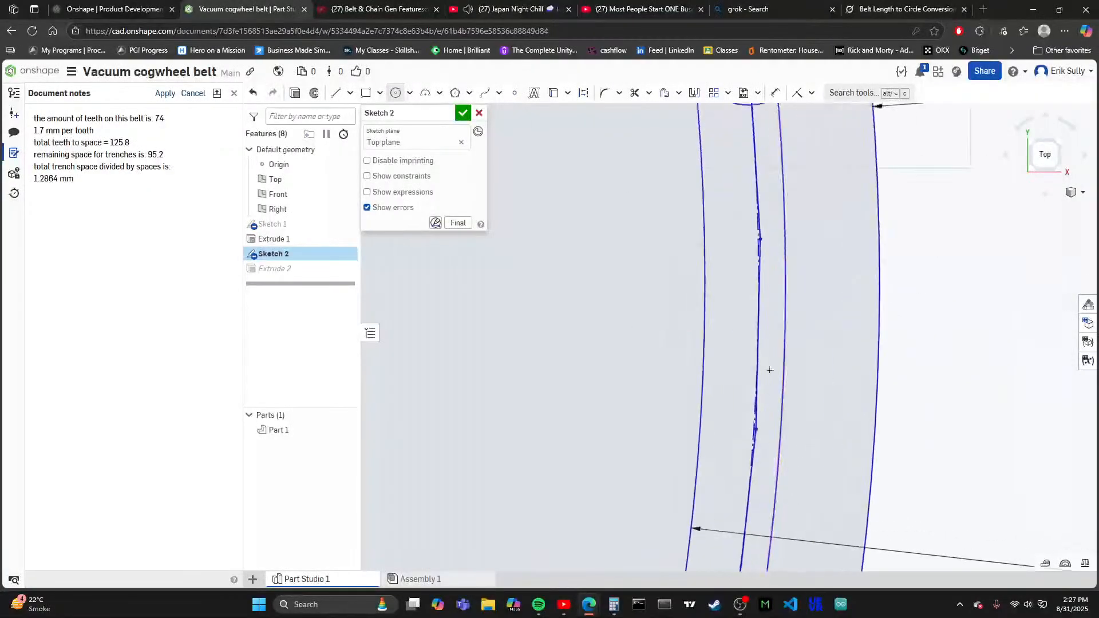
scroll(752, 491, "down", 3)
scroll(751, 323, "up", 3)
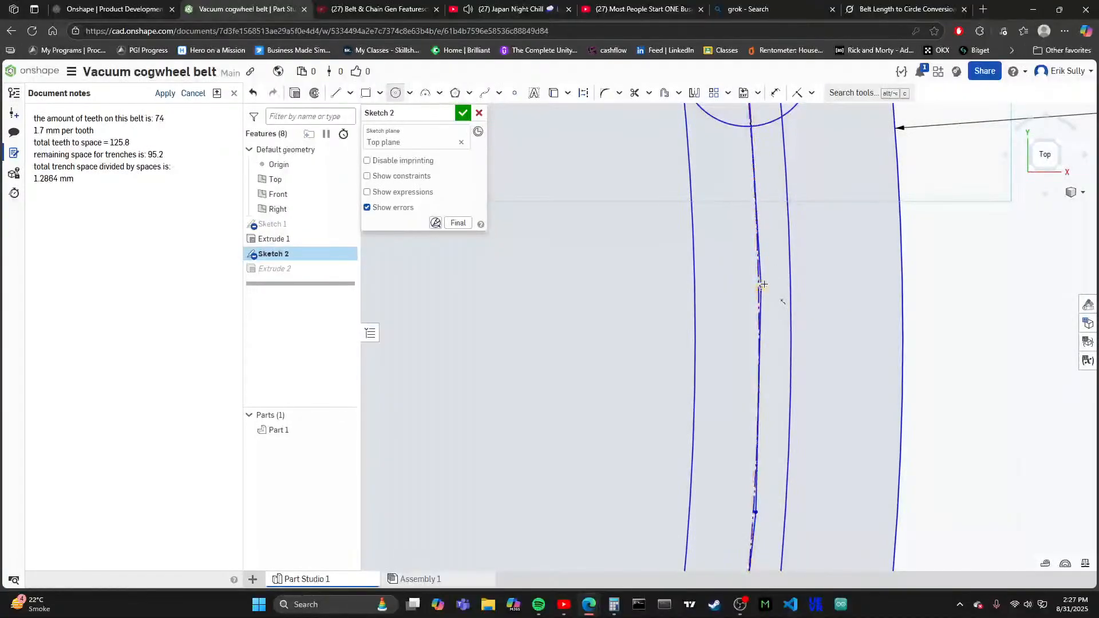
left_click(761, 285)
left_click(695, 285)
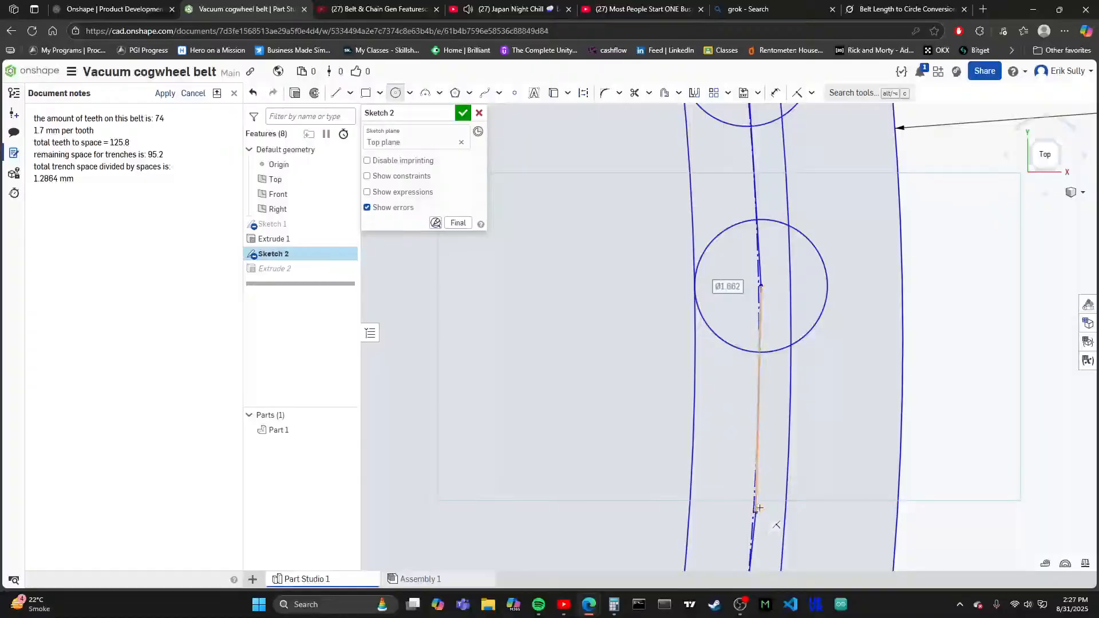
- Place tooth circles about 1.66 mm in diameter on the vertices either side of the dimension arrow that meets the innermost circle
scroll(759, 508, "down", 3)
scroll(694, 278, "up", 3)
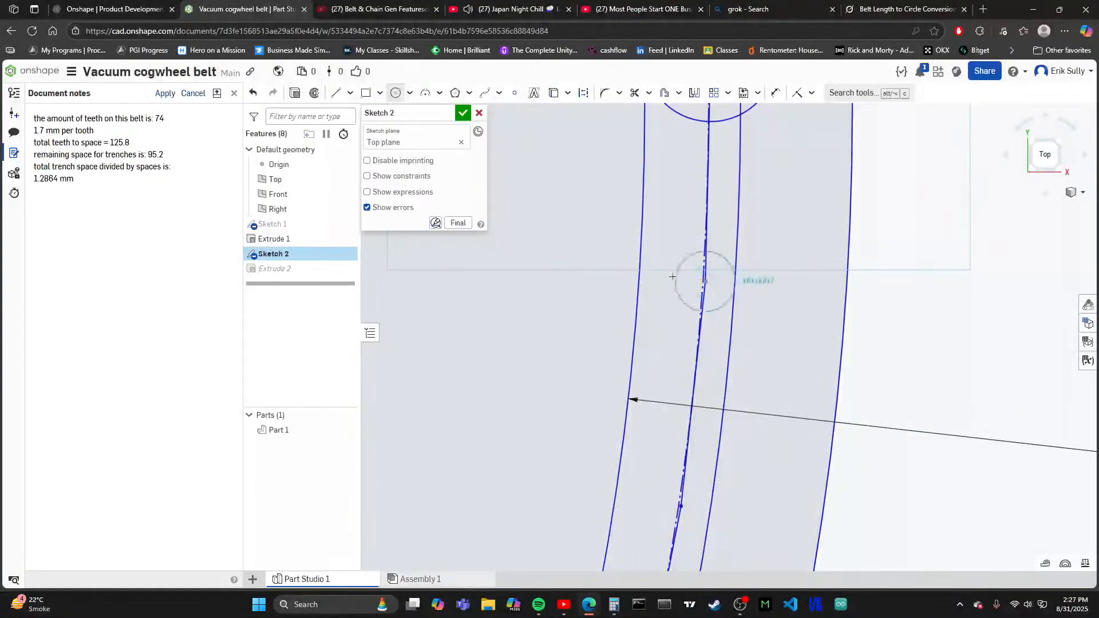
left_click(639, 279)
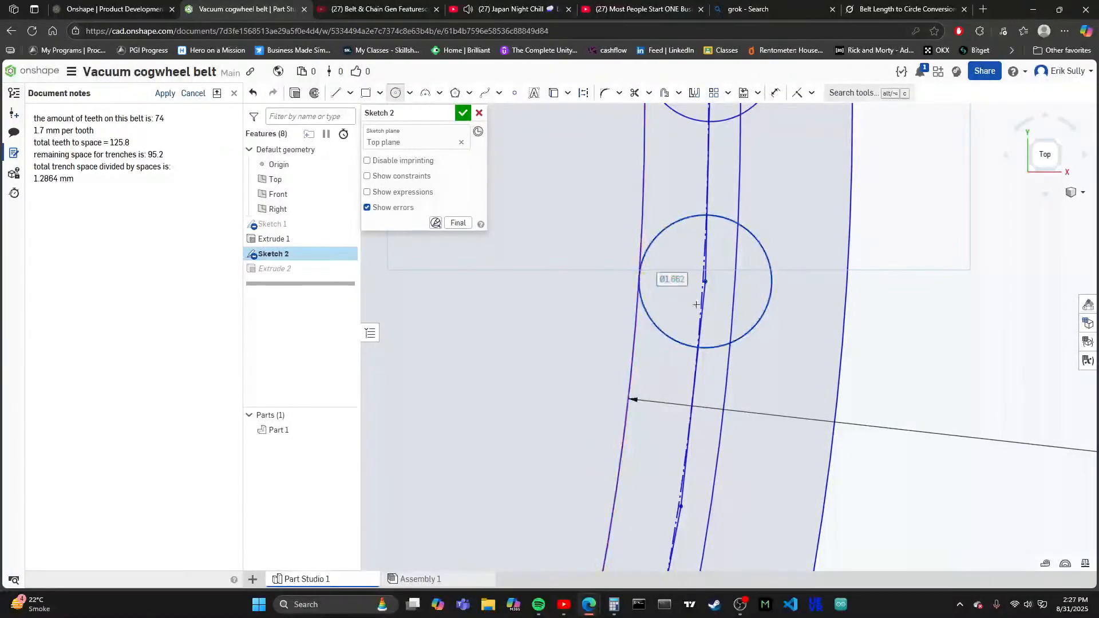
scroll(639, 278, "down", 3)
scroll(664, 253, "up", 3)
scroll(697, 265, "up", 1)
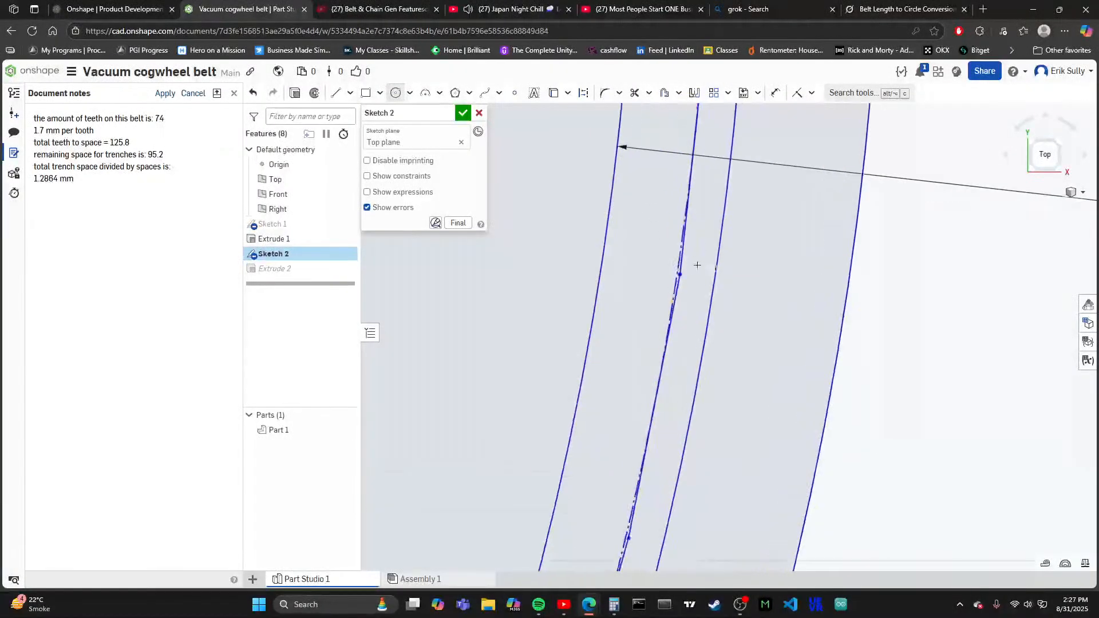
scroll(678, 274, "up", 2)
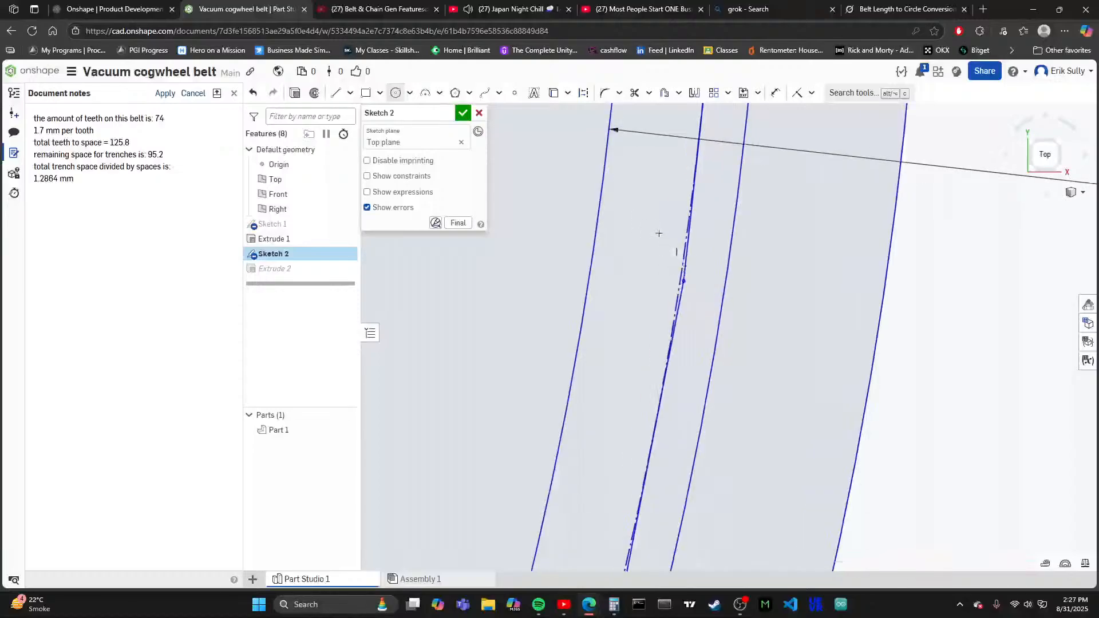
left_click(694, 300)
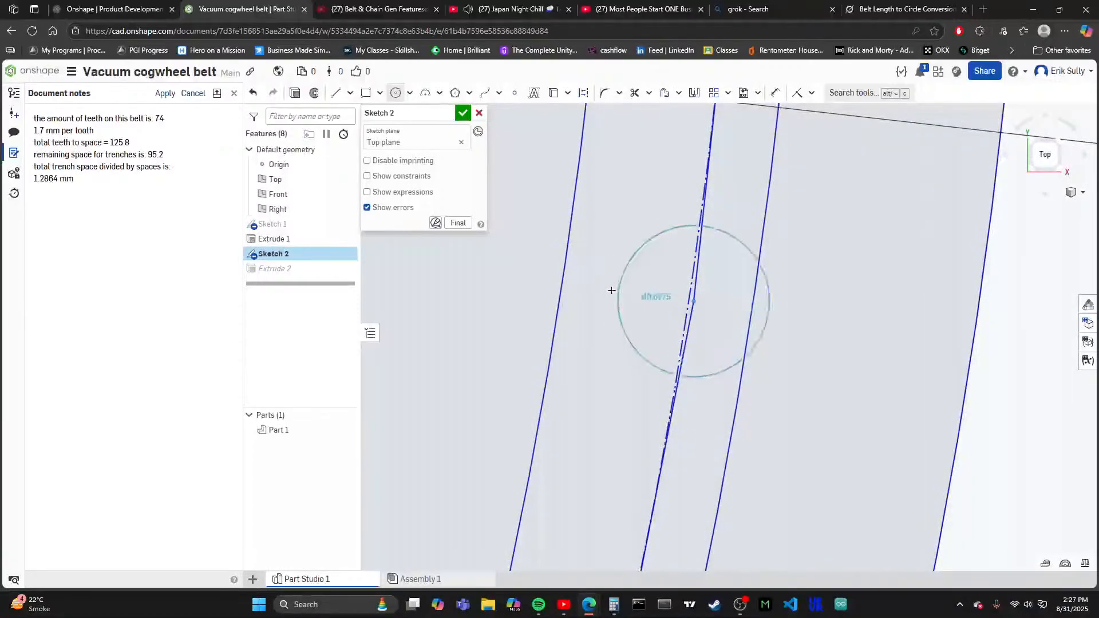
left_click(563, 283)
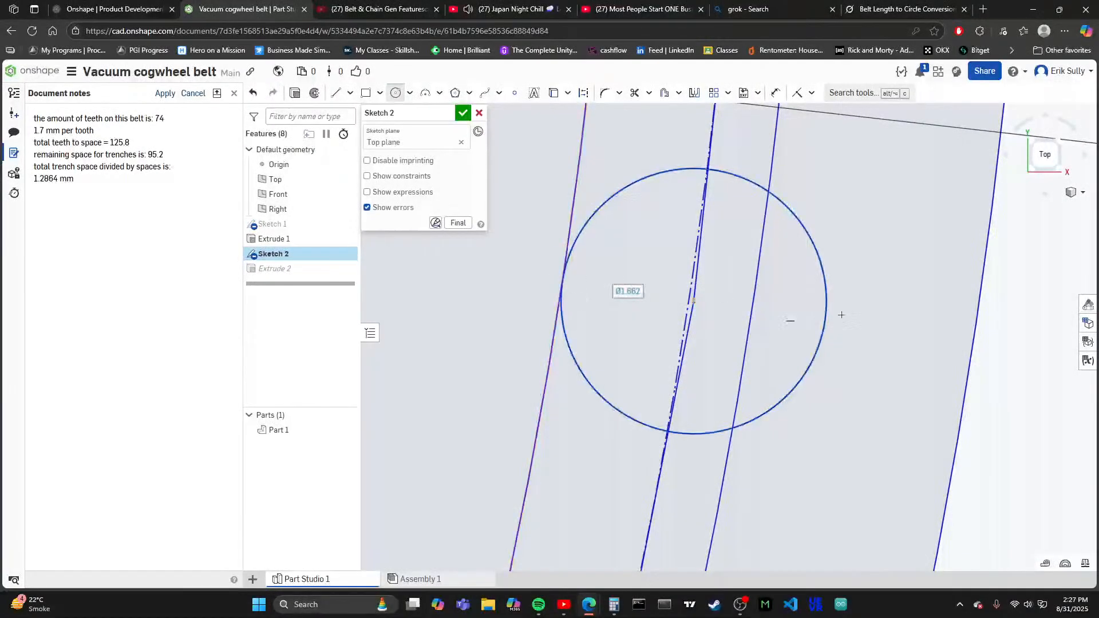
- Continue the tooth row onto the lower-right arc with one circle about 1.66 mm in diameter on the next vertex
scroll(771, 267, "down", 4)
scroll(750, 449, "up", 2)
scroll(687, 426, "up", 2)
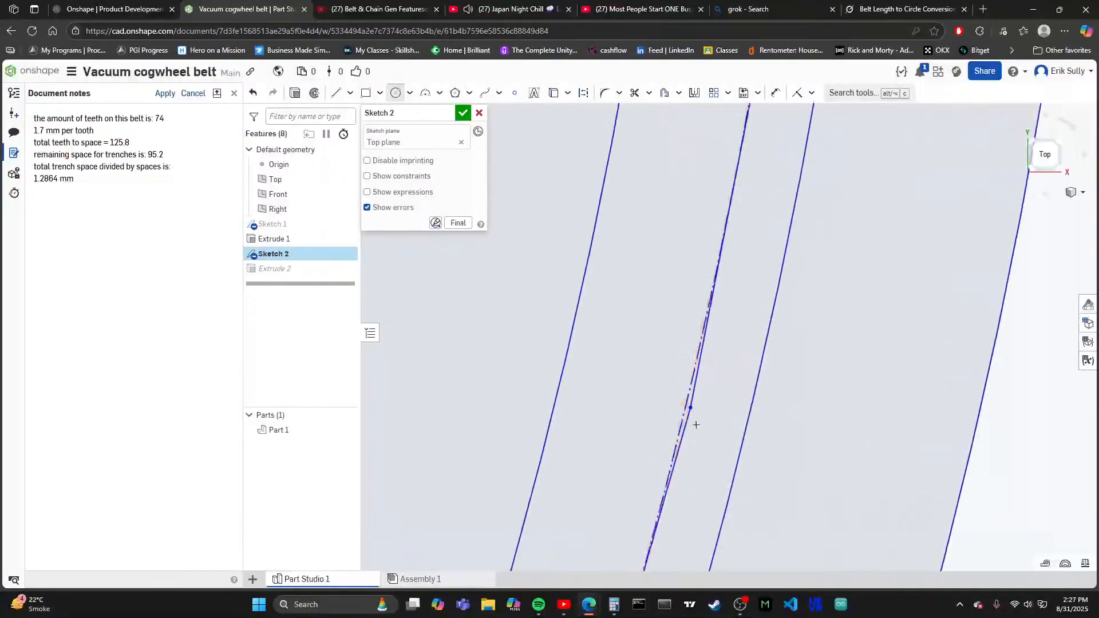
left_click(691, 406)
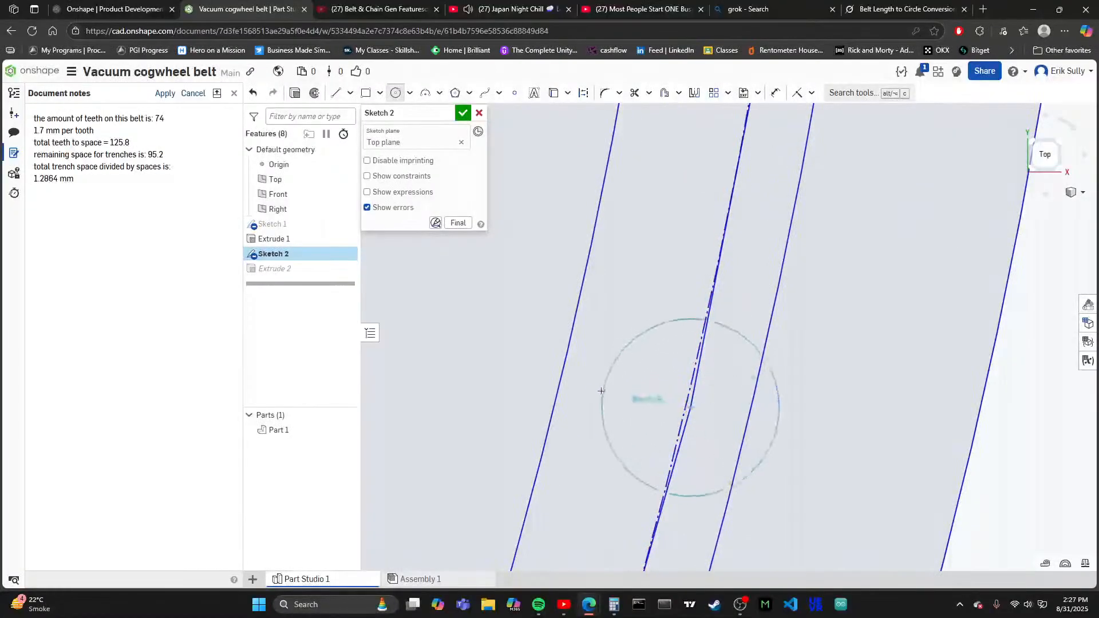
left_click(560, 376)
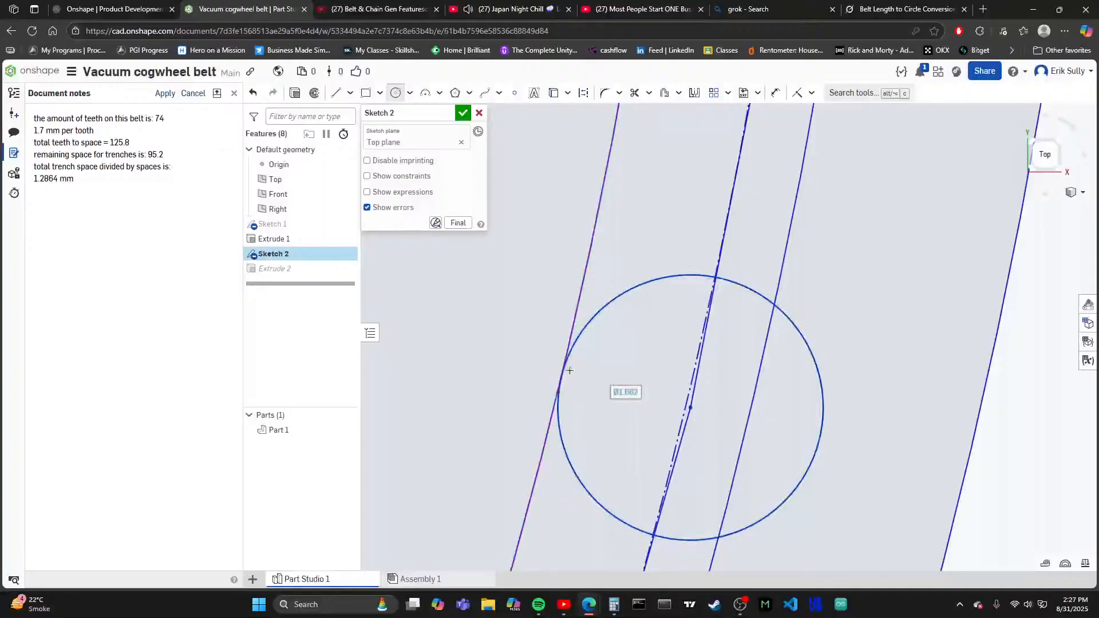
scroll(709, 413, "down", 4)
scroll(709, 413, "up", 5)
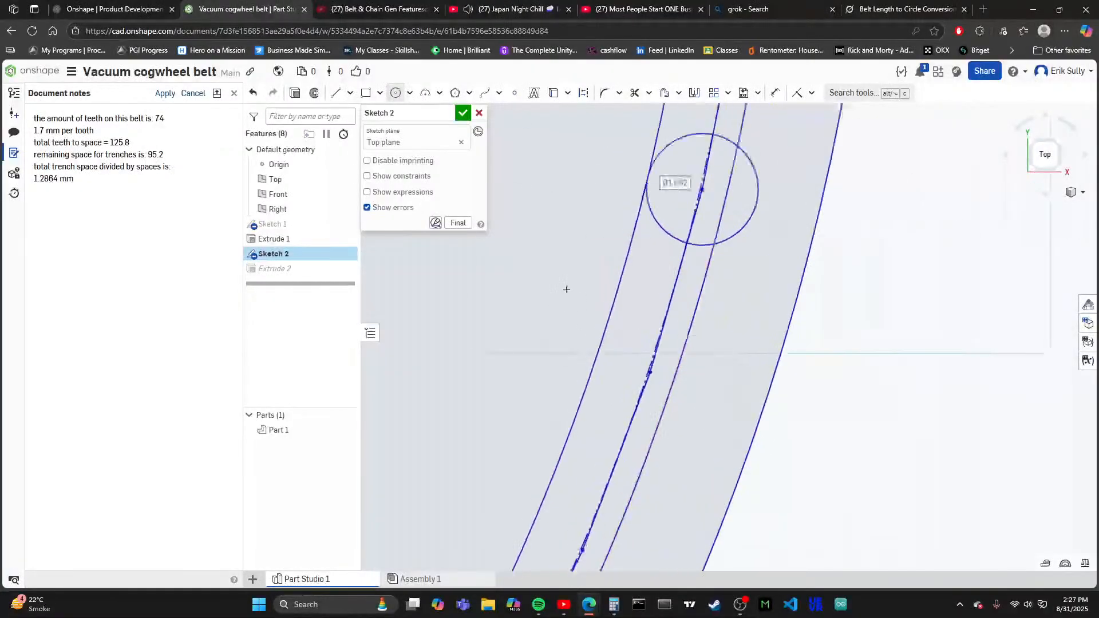
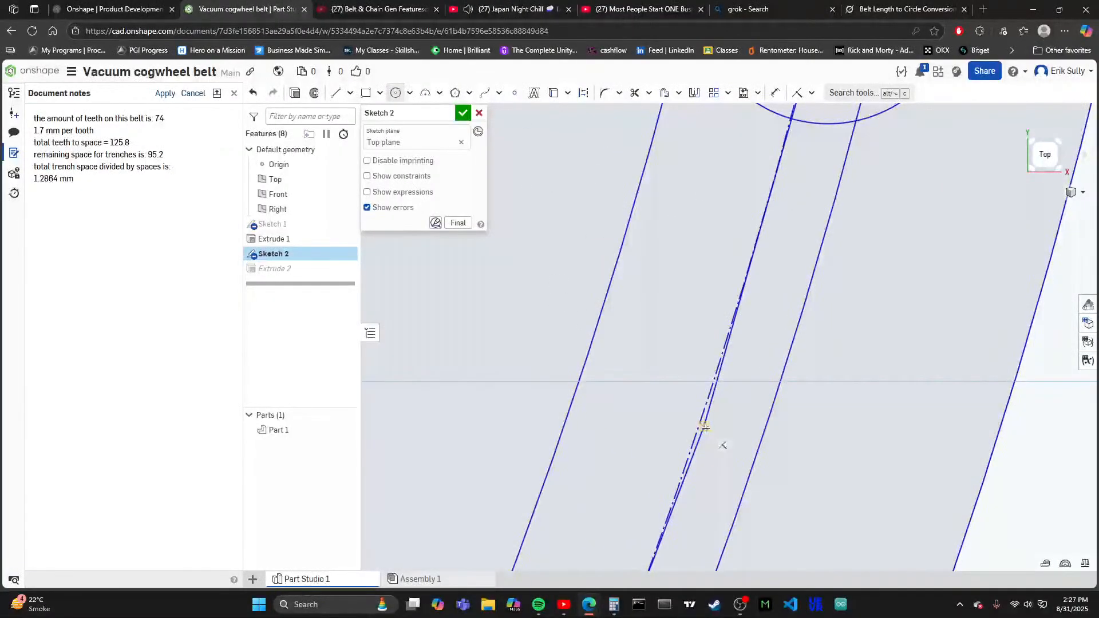
- Finish the tooth circle on the current lower-right vertex and add one on the vertex below, both about 1.66 mm in diameter
left_click(578, 382)
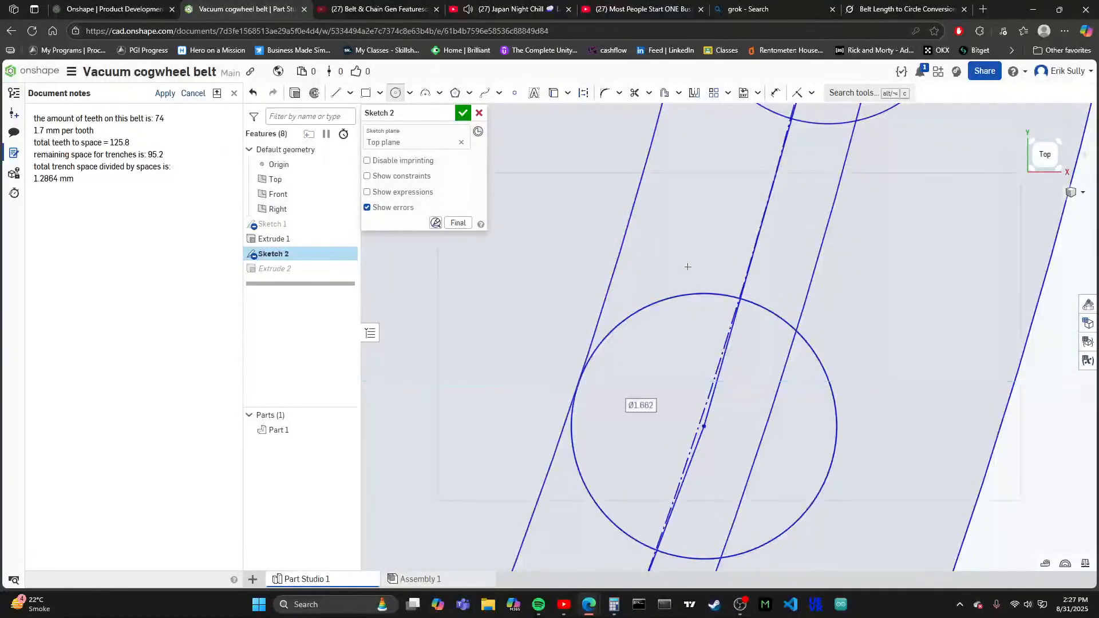
scroll(687, 269, "down", 5)
scroll(696, 275, "down", 1)
scroll(686, 401, "down", 1)
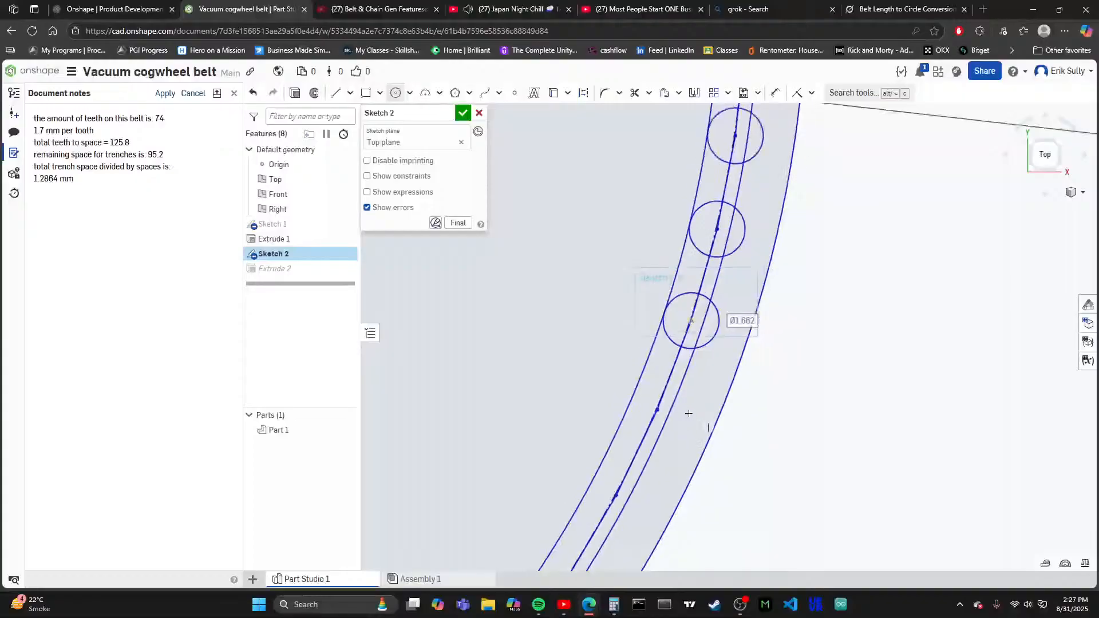
scroll(657, 420, "up", 5)
scroll(676, 374, "up", 3)
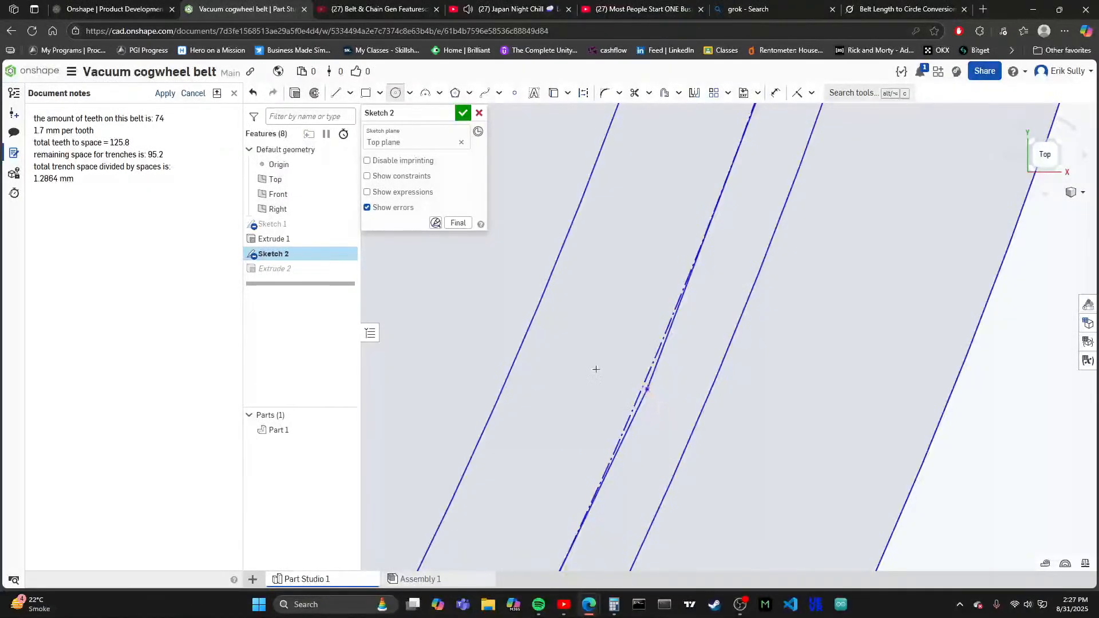
scroll(623, 376, "up", 3)
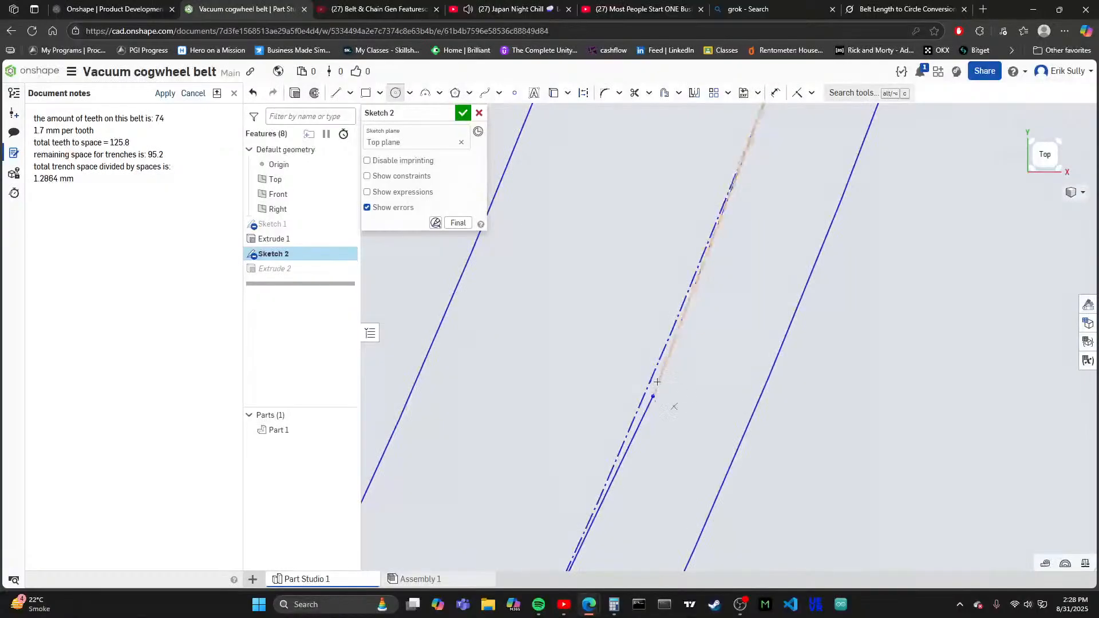
scroll(657, 382, "down", 3)
scroll(674, 360, "up", 3)
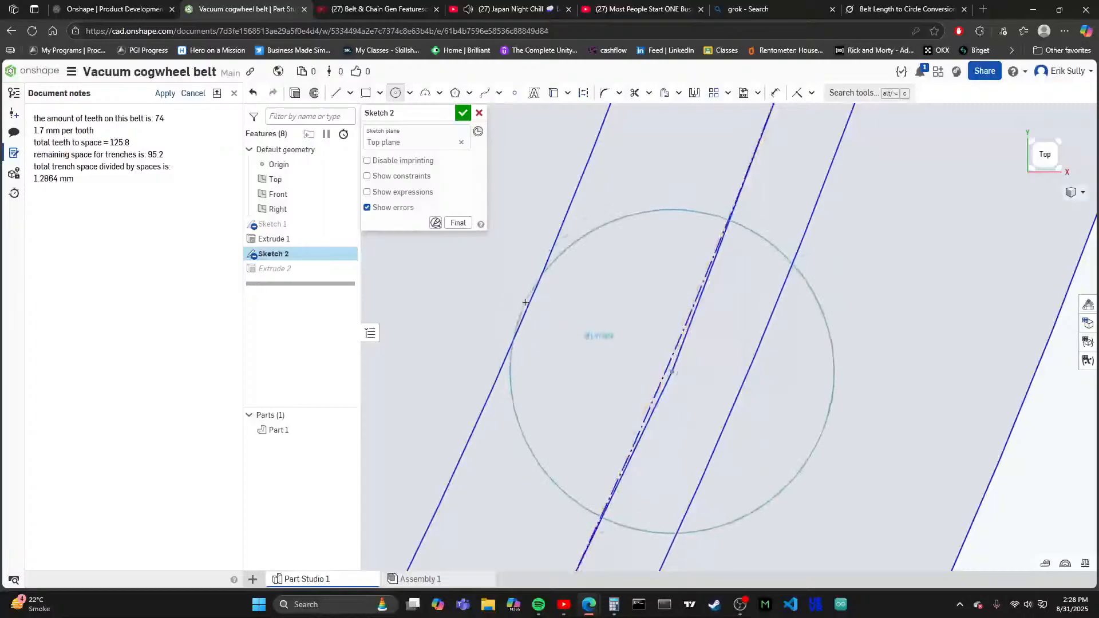
left_click(527, 310)
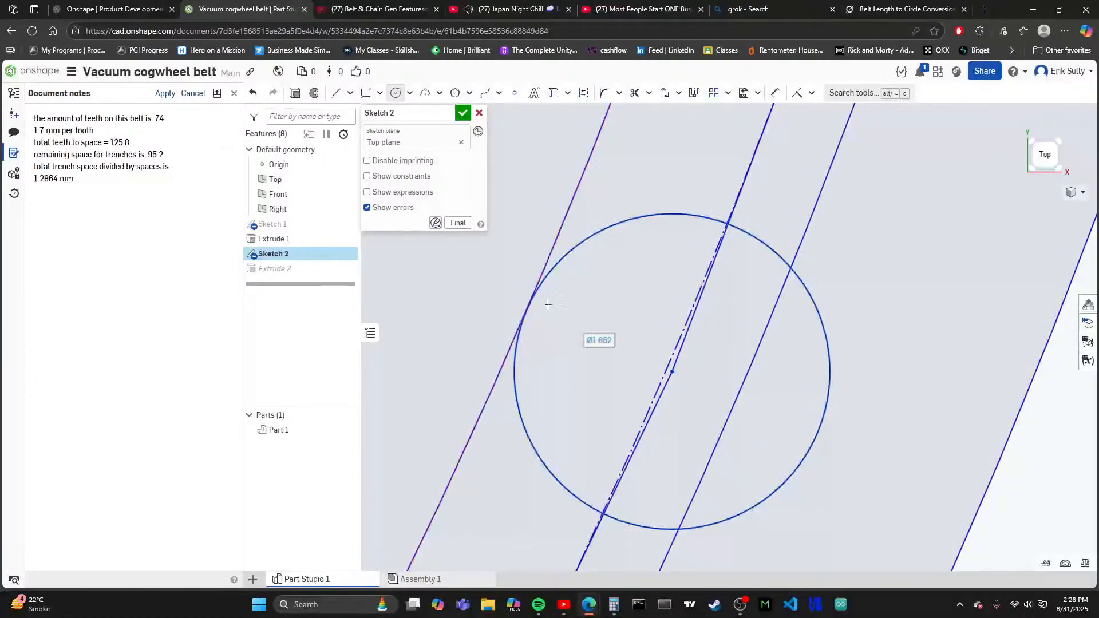
- Draw tooth circles about 1.66 mm in diameter on the next two vertices down the lower-right arc, touching the innermost circle
scroll(654, 231, "down", 3)
scroll(661, 347, "up", 5)
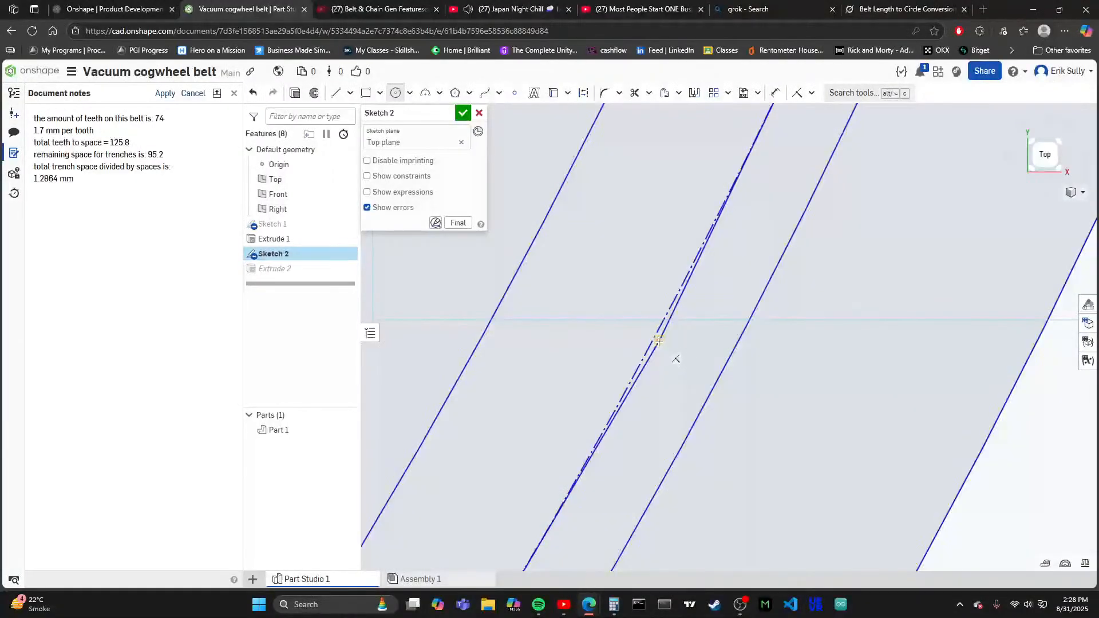
left_click(520, 266)
scroll(664, 251, "down", 4)
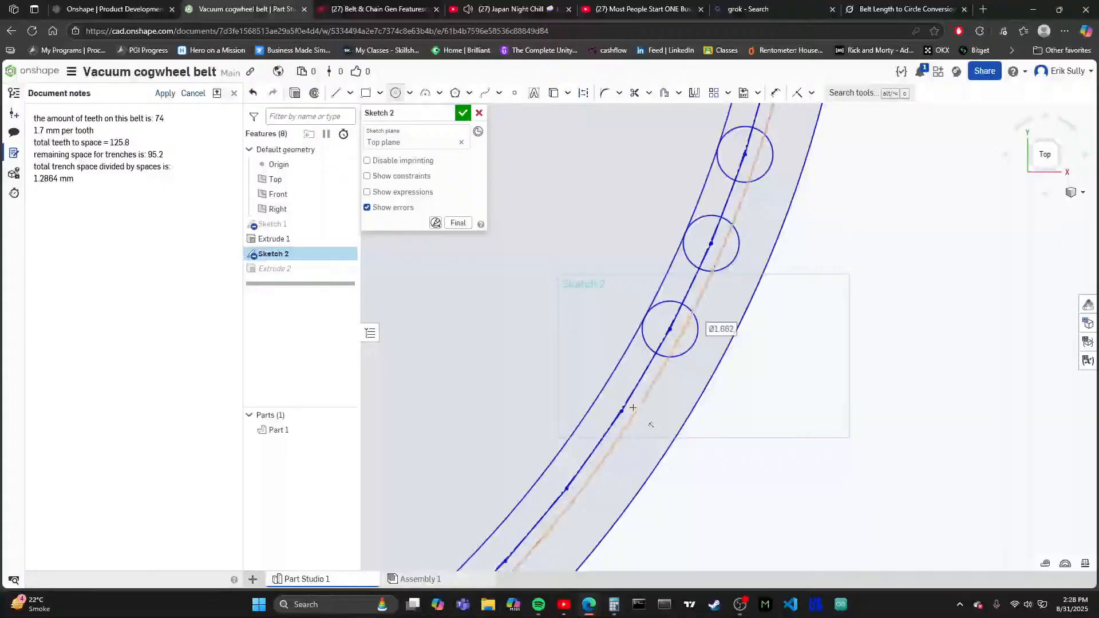
scroll(629, 402, "up", 1)
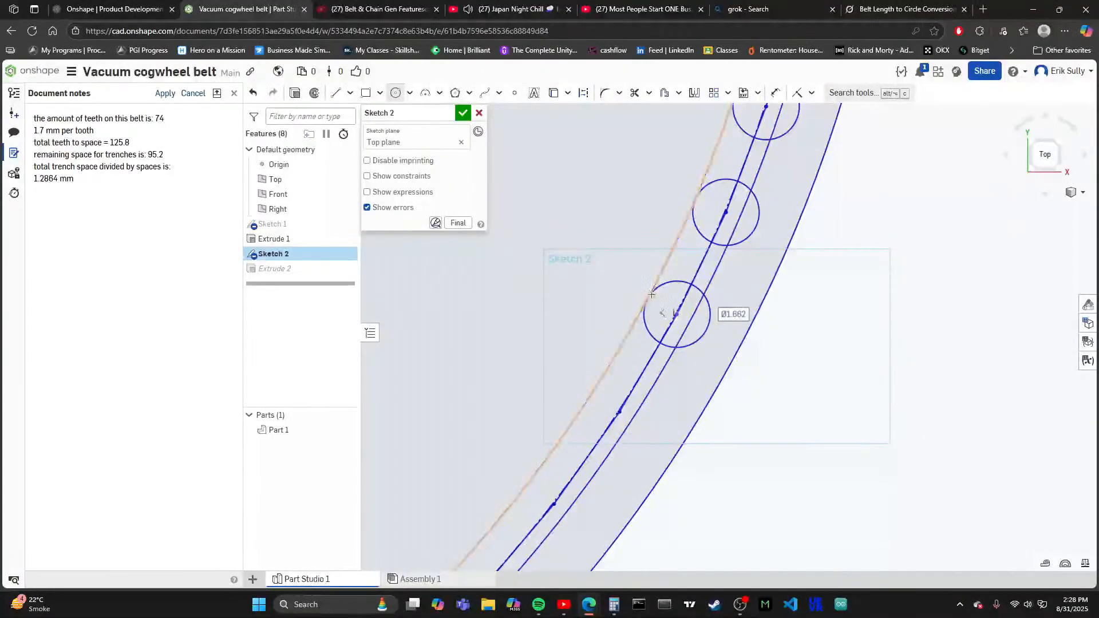
scroll(725, 324, "down", 5)
scroll(725, 324, "down", 6)
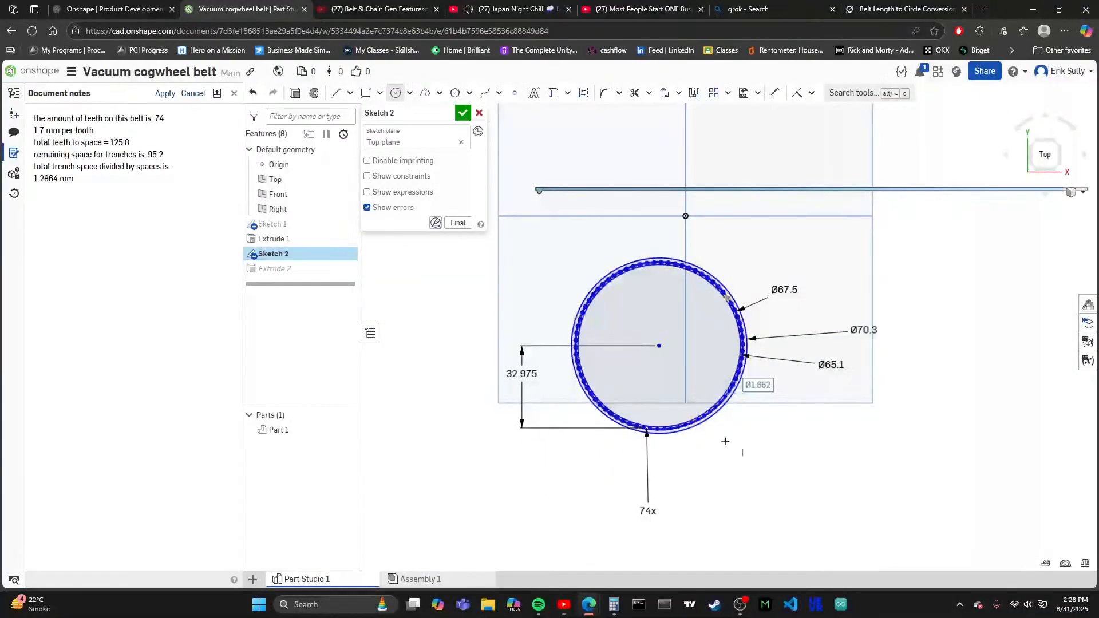
scroll(725, 442, "up", 10)
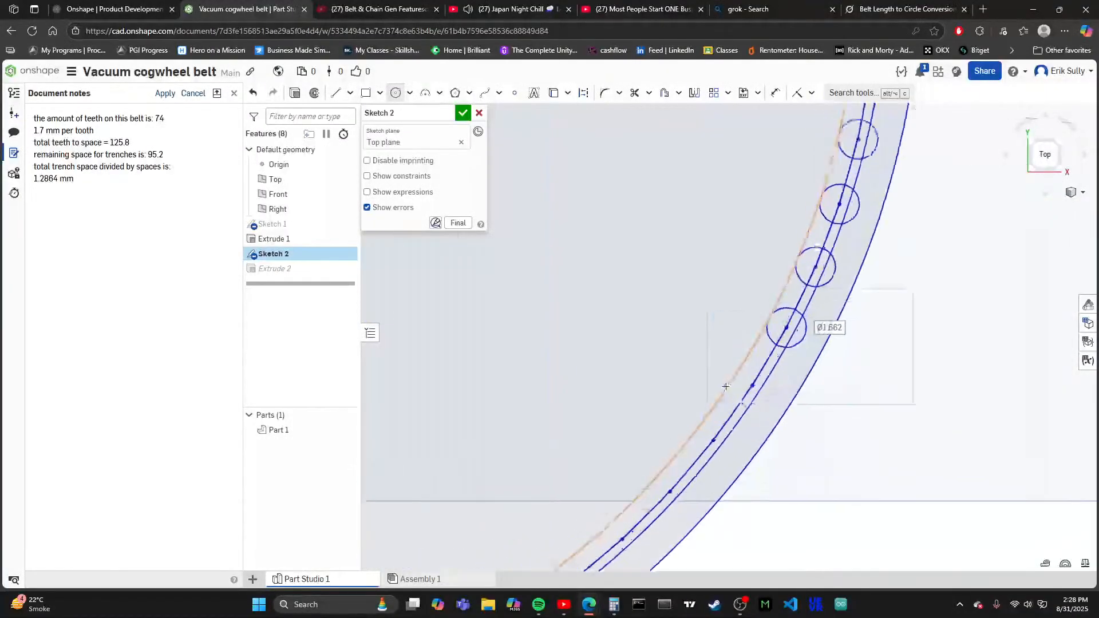
scroll(725, 387, "up", 5)
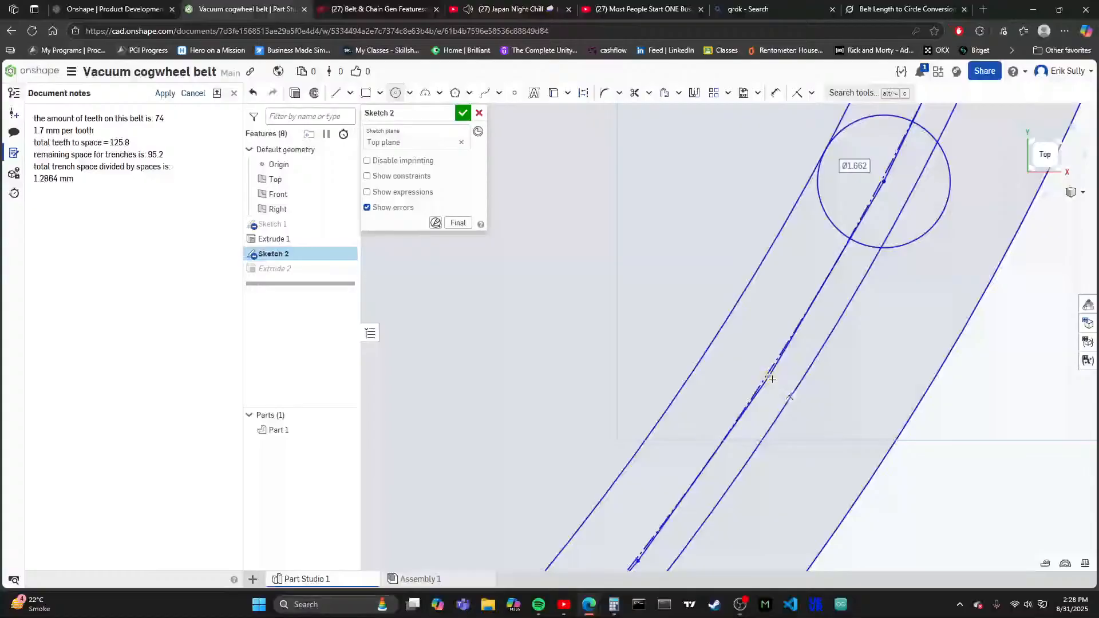
left_click(769, 378)
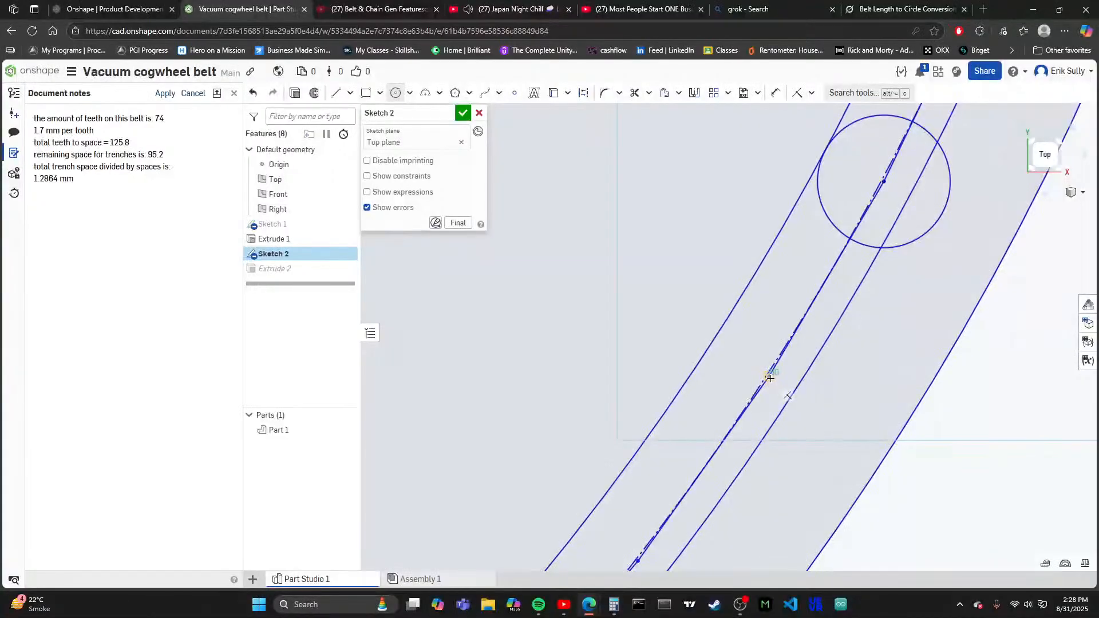
left_click(714, 340)
- Extend the tooth row down the lower-right arc with circles about 1.66 mm in diameter on two more polygon vertices
scroll(721, 372, "down", 5)
scroll(727, 398, "up", 3)
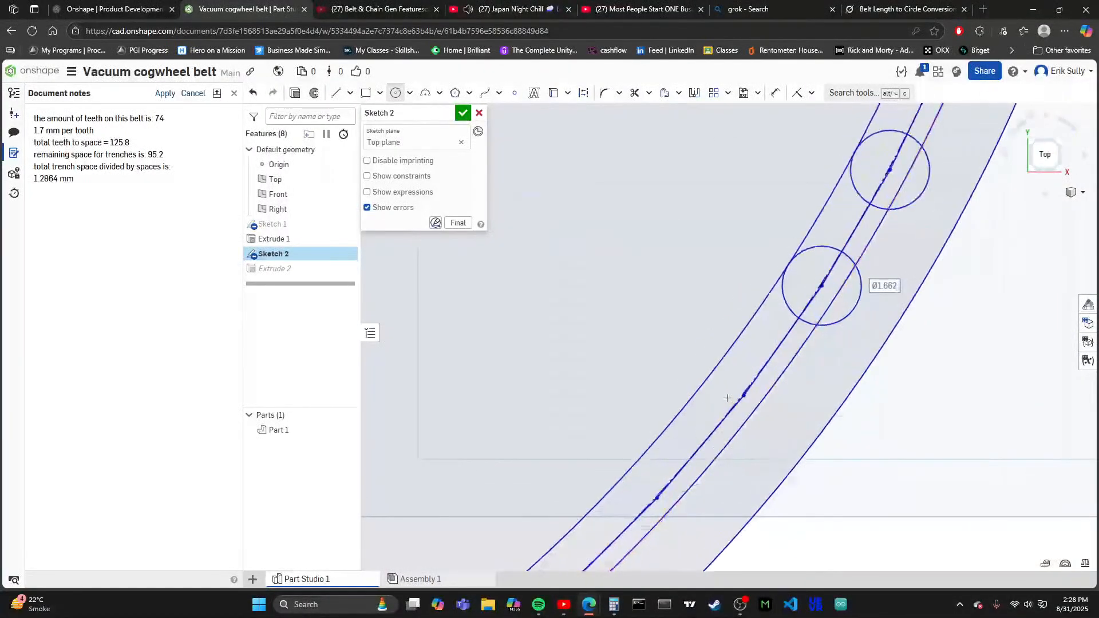
scroll(727, 398, "up", 2)
left_click(750, 394)
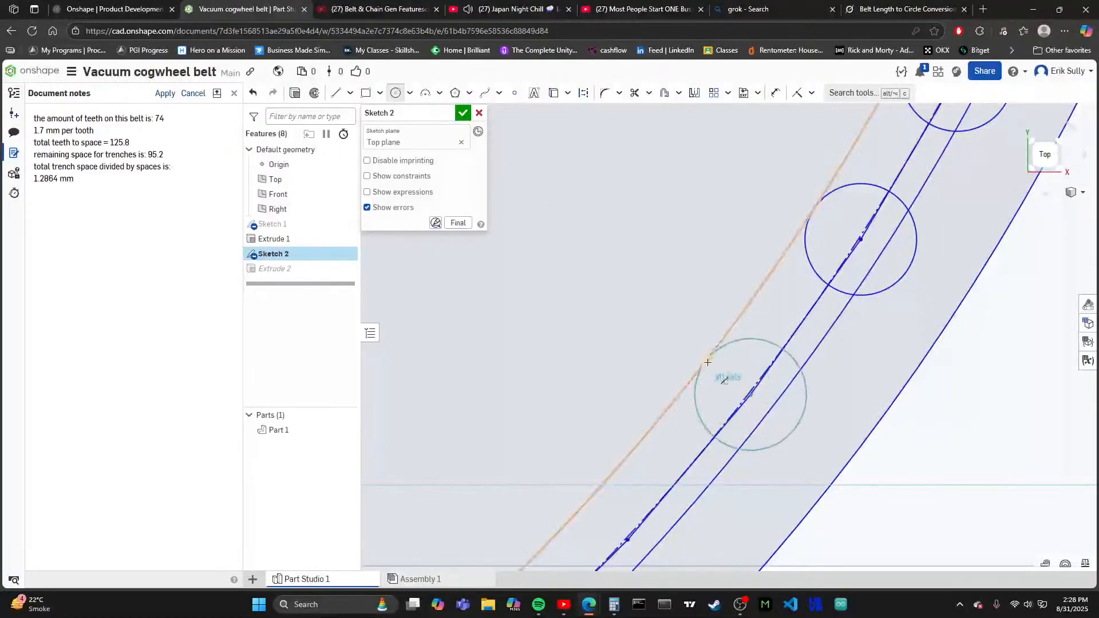
left_click(706, 360)
scroll(710, 378, "down", 5)
scroll(723, 417, "up", 6)
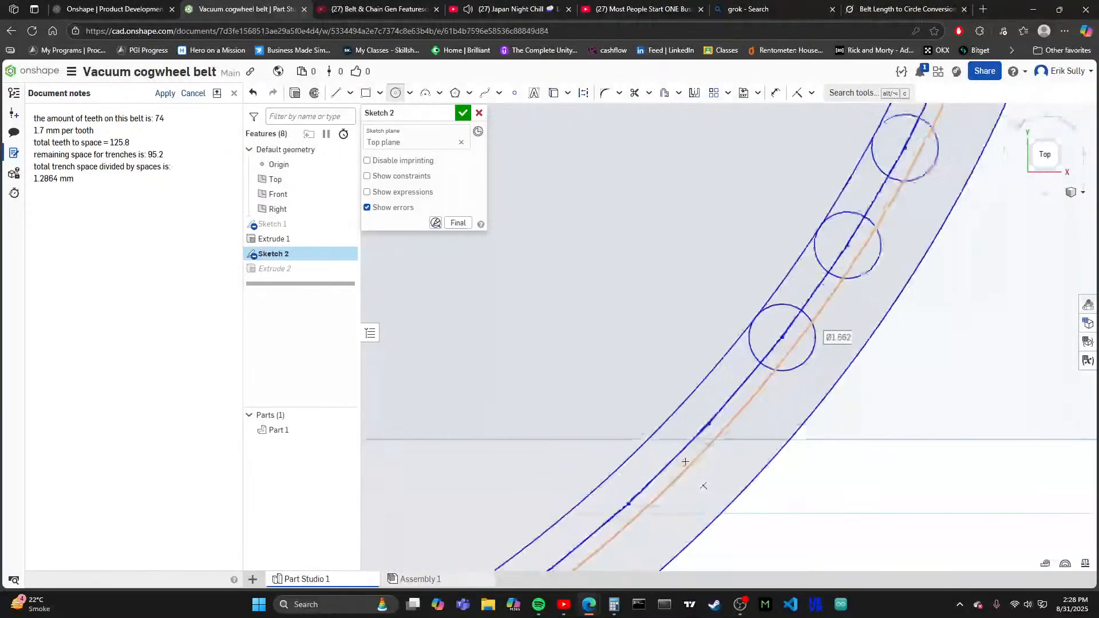
left_click(721, 407)
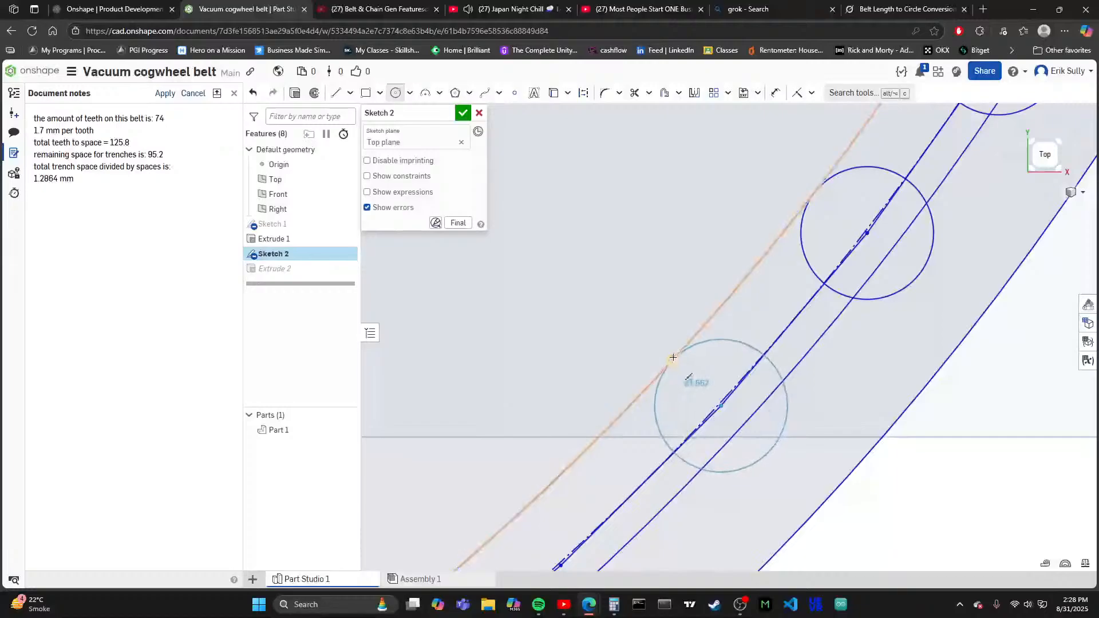
left_click(672, 359)
- Place tooth circles about 1.66 mm in diameter on the following two vertices, where the lower-right arc starts to flatten
scroll(675, 401, "down", 3)
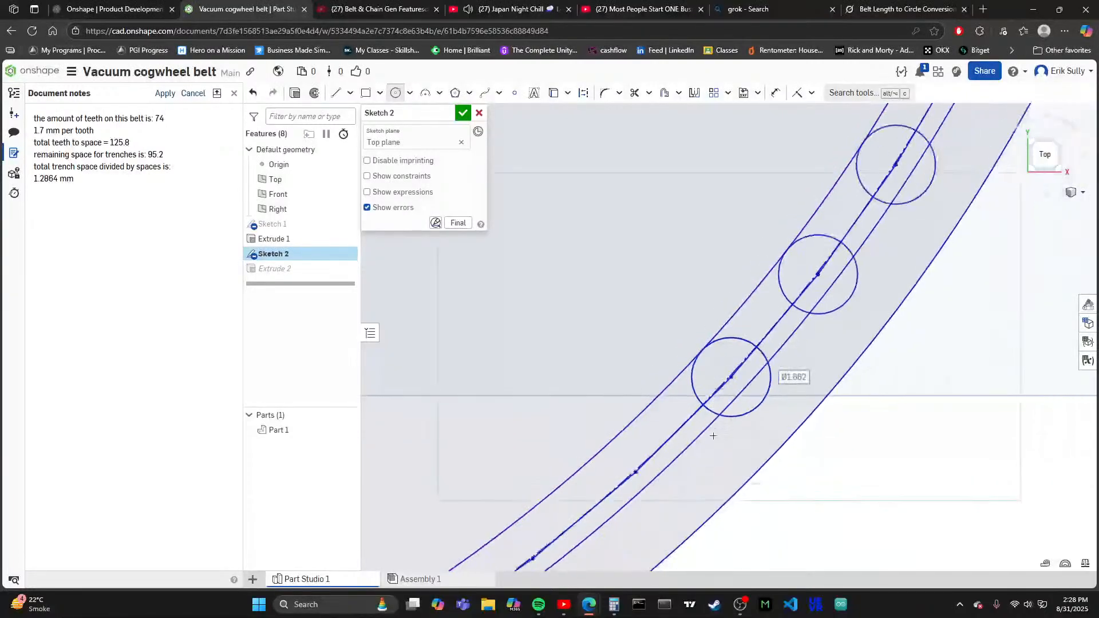
scroll(655, 477, "up", 6)
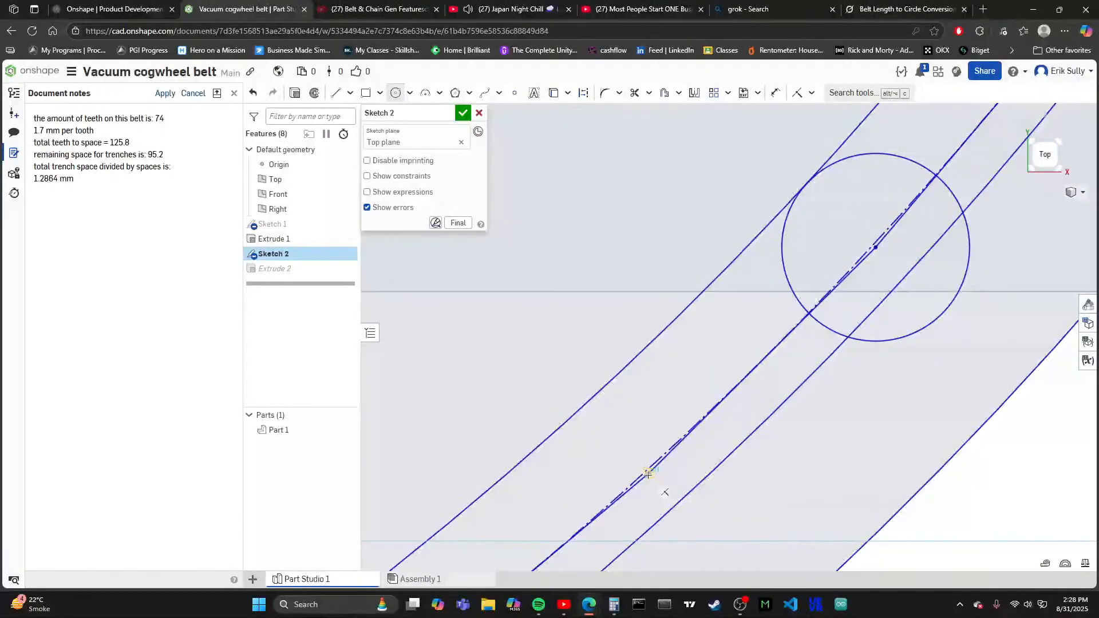
left_click(650, 474)
left_click(585, 405)
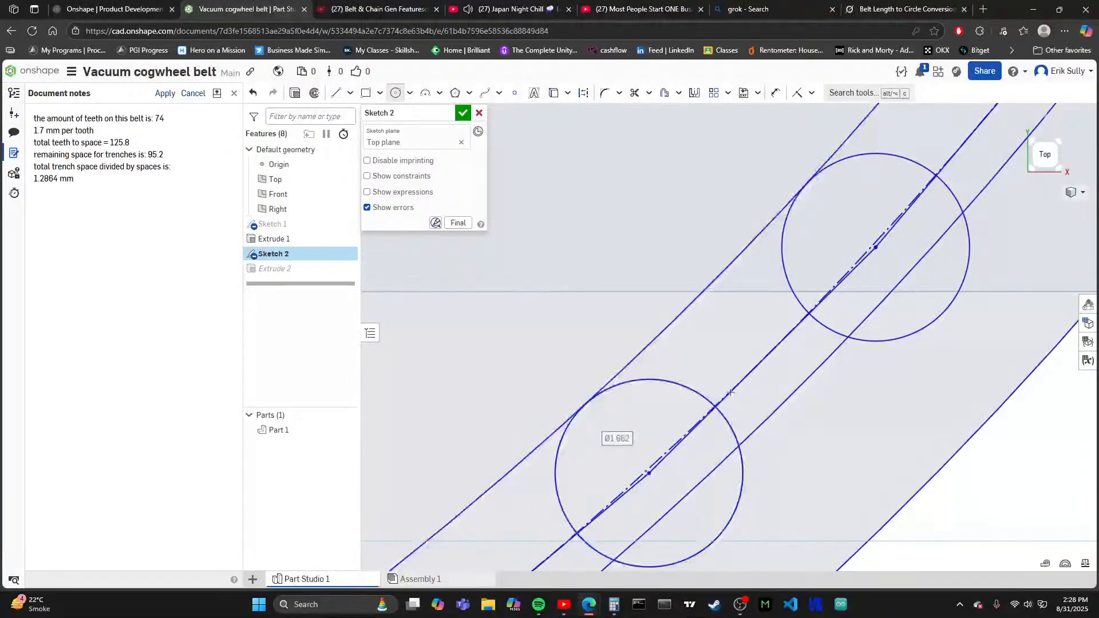
scroll(730, 393, "down", 3)
scroll(667, 413, "up", 3)
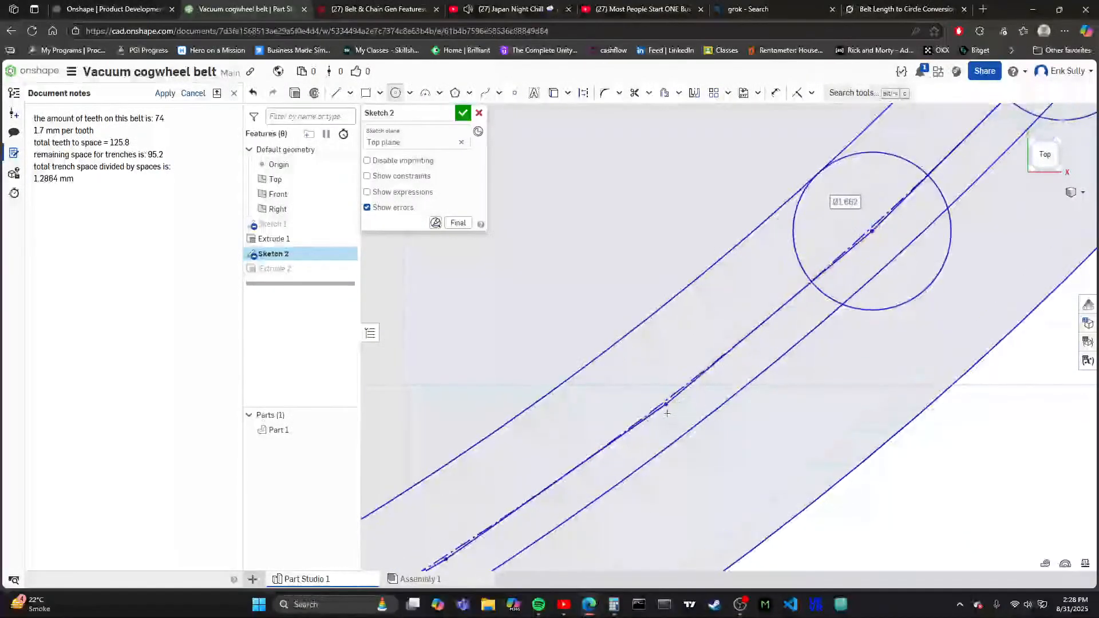
left_click(667, 404)
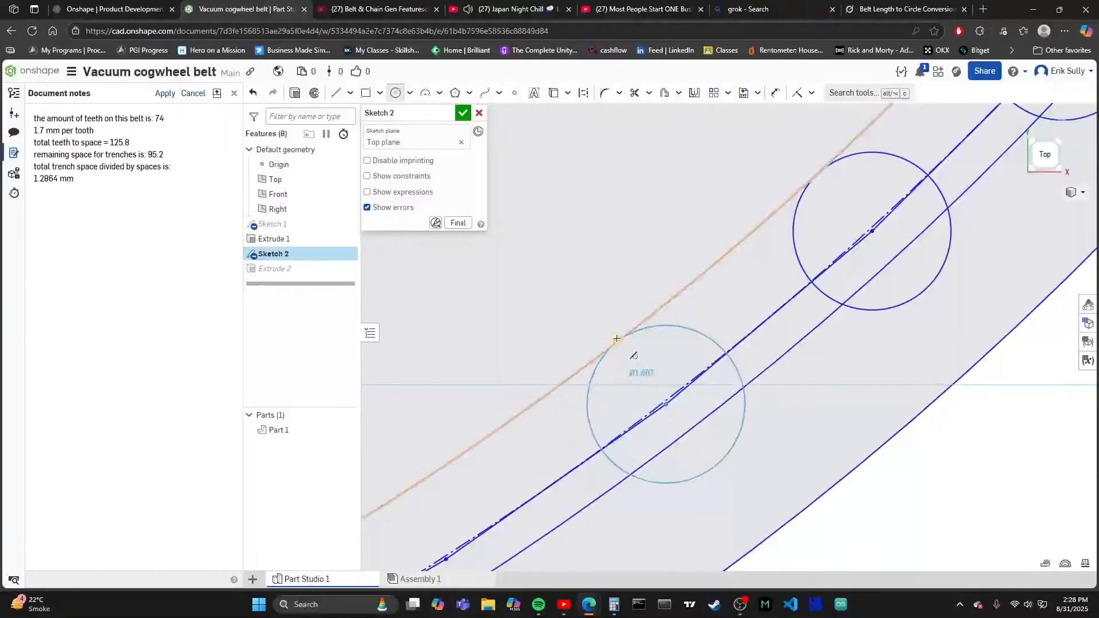
left_click(615, 341)
- Add two tooth circles about 1.66 mm in diameter on the next vertices toward the ring's bottom, reaching the innermost circle
scroll(606, 389, "down", 2)
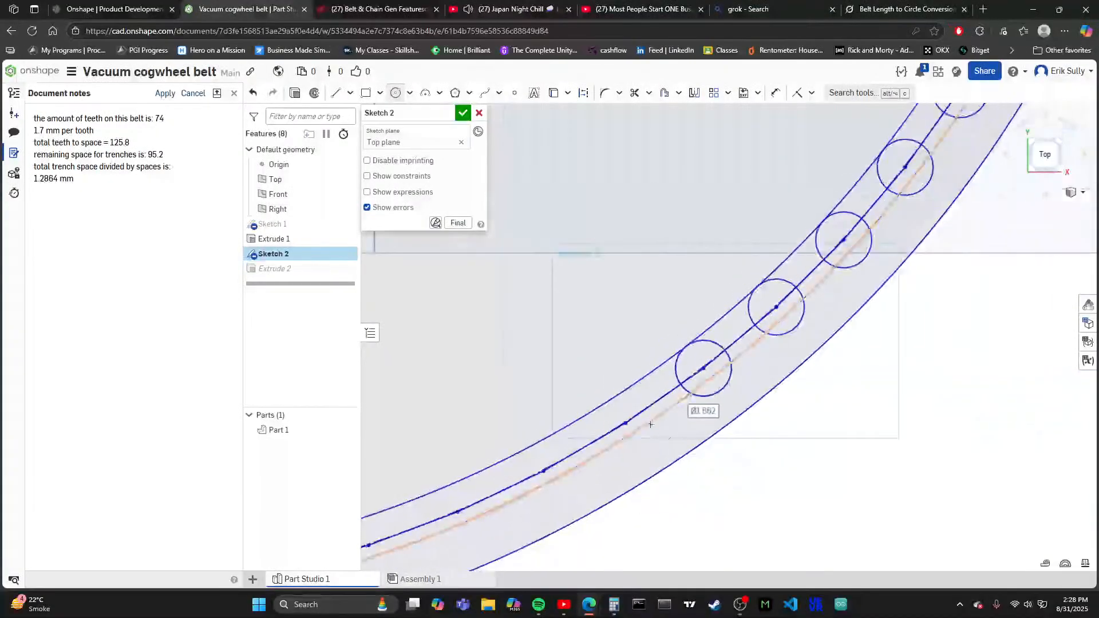
scroll(592, 437, "up", 1)
scroll(592, 437, "up", 1)
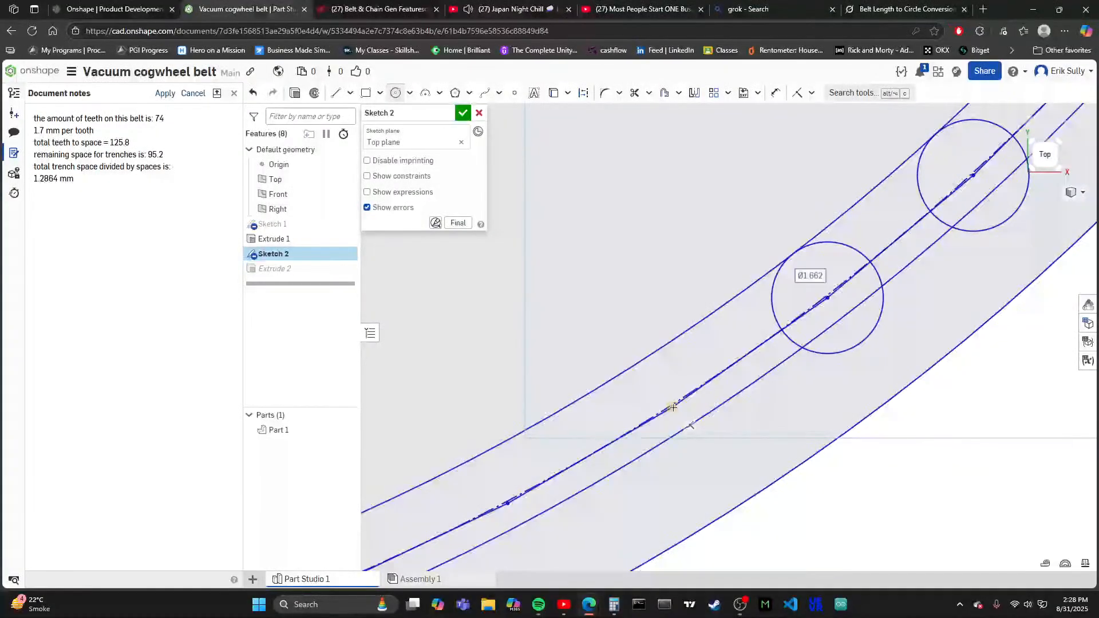
left_click(672, 407)
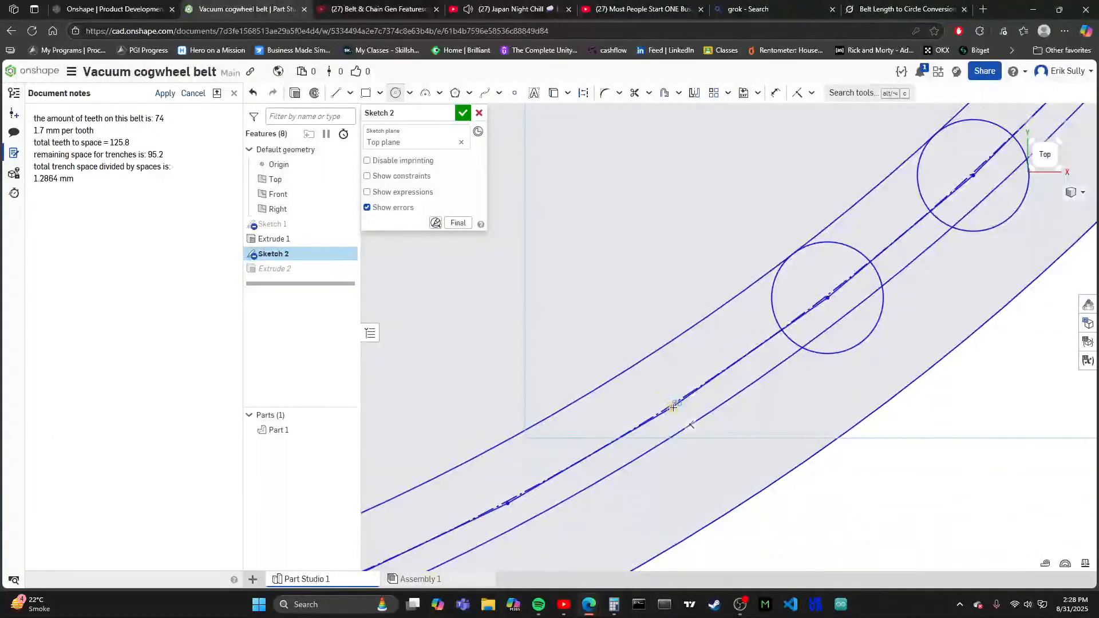
left_click(642, 360)
scroll(642, 361, "down", 2)
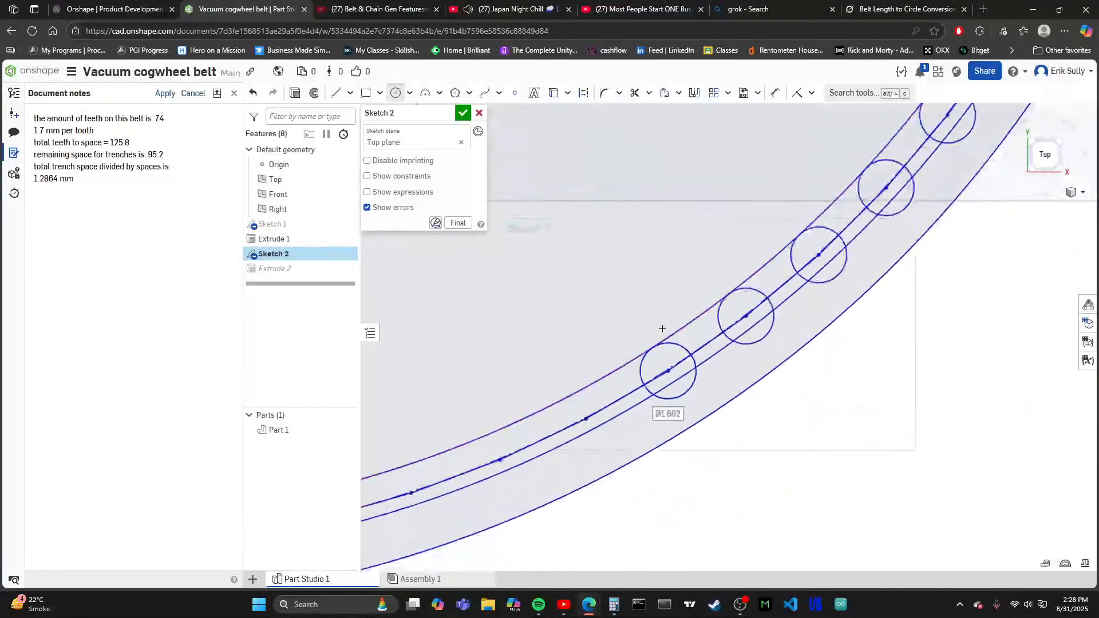
scroll(627, 421, "up", 2)
scroll(627, 421, "up", 1)
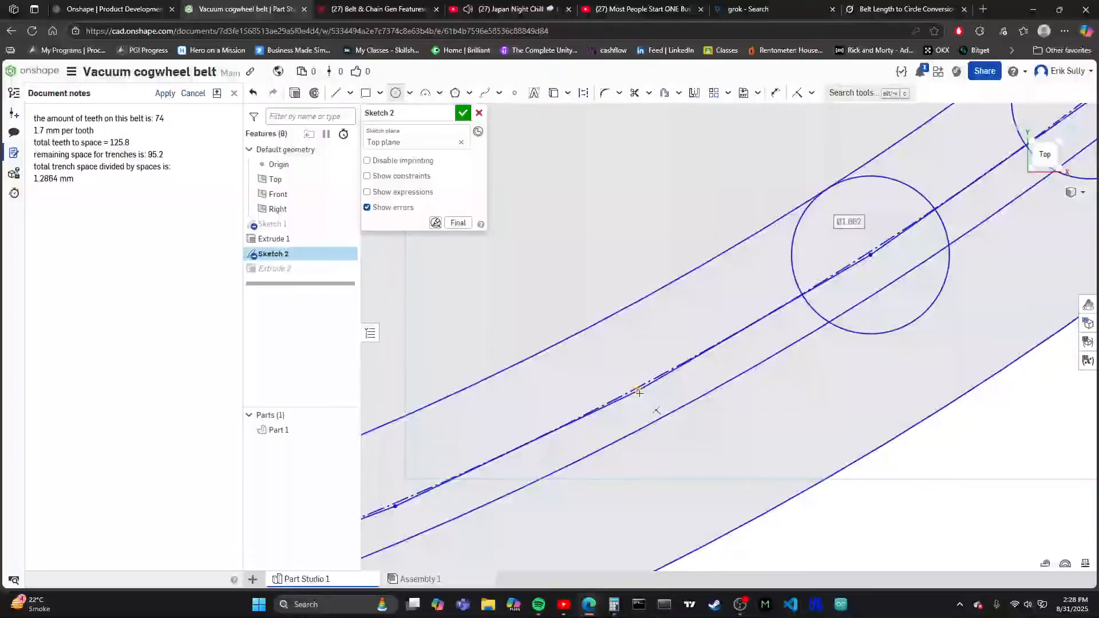
left_click(638, 391)
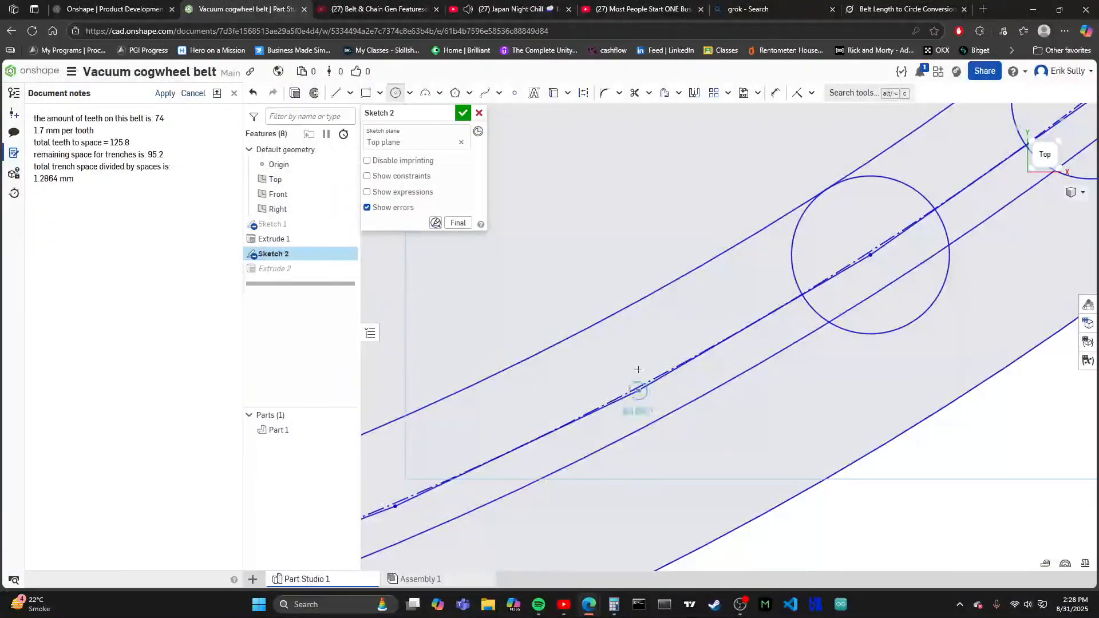
left_click(600, 322)
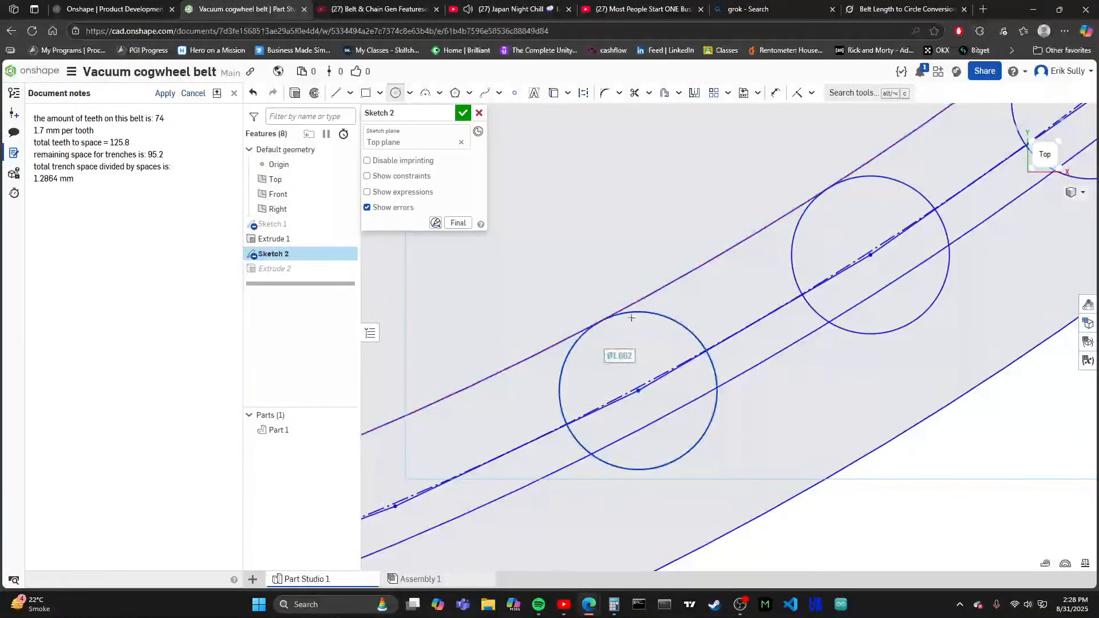
- Continue the row along the ring's lower arc with tooth circles about 1.66 mm in diameter on the next two vertices
scroll(653, 272, "down", 6)
scroll(488, 395, "up", 2)
scroll(550, 286, "up", 4)
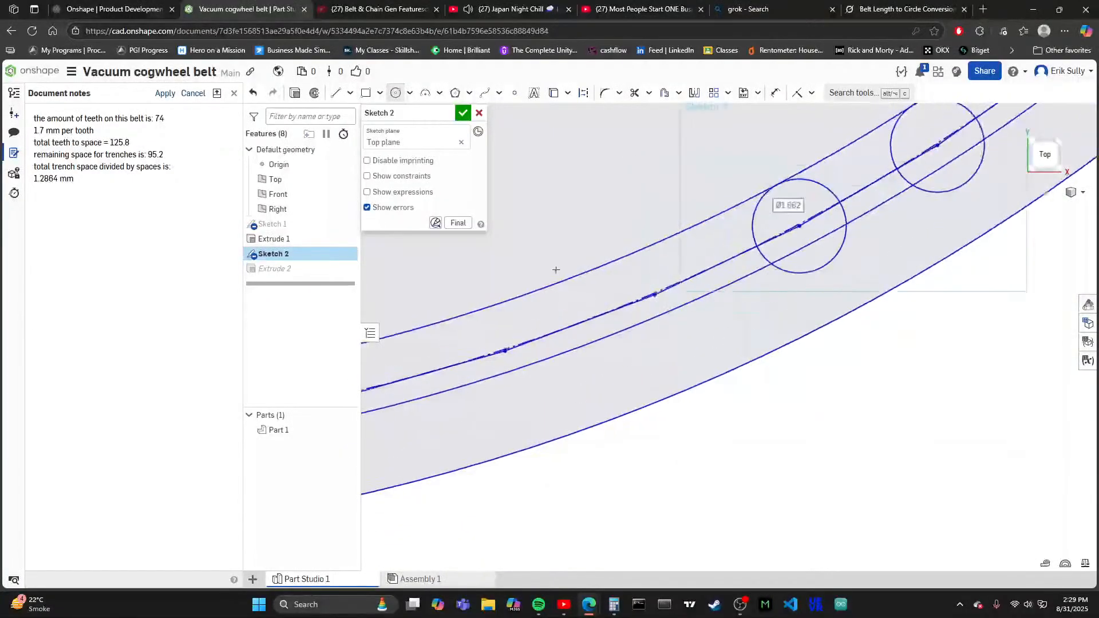
left_click(684, 289)
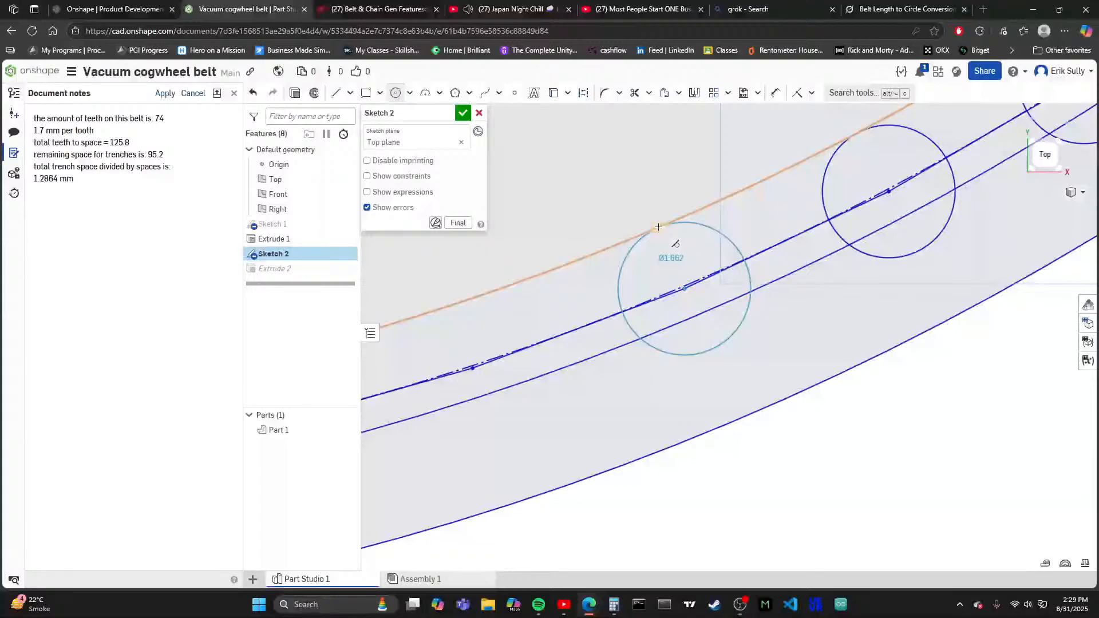
left_click(659, 226)
scroll(544, 358, "down", 3)
scroll(637, 318, "up", 4)
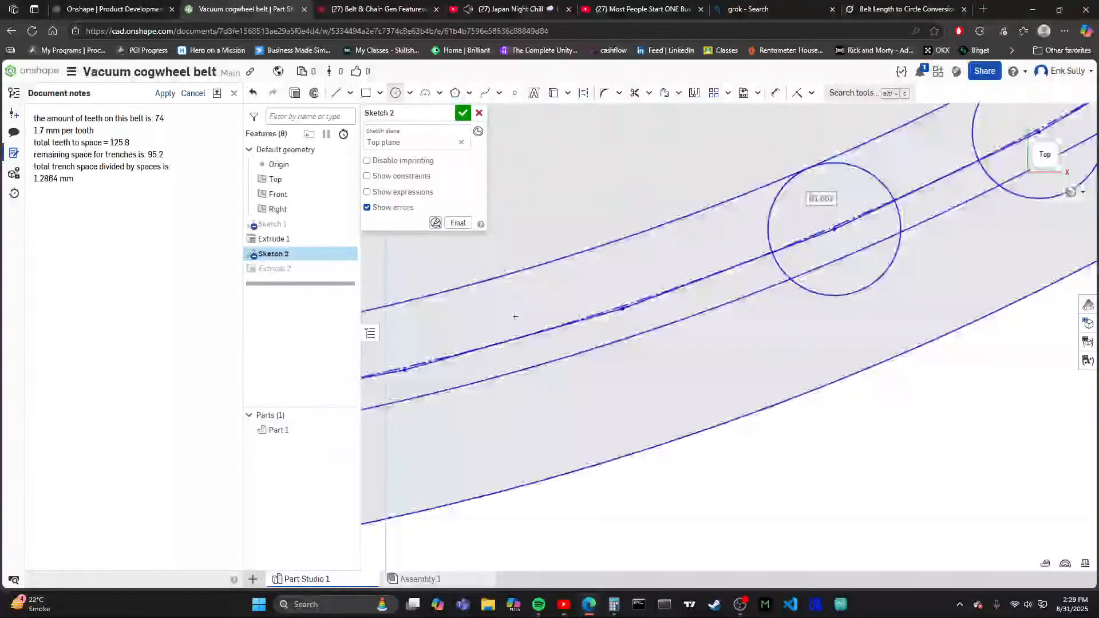
left_click(644, 308)
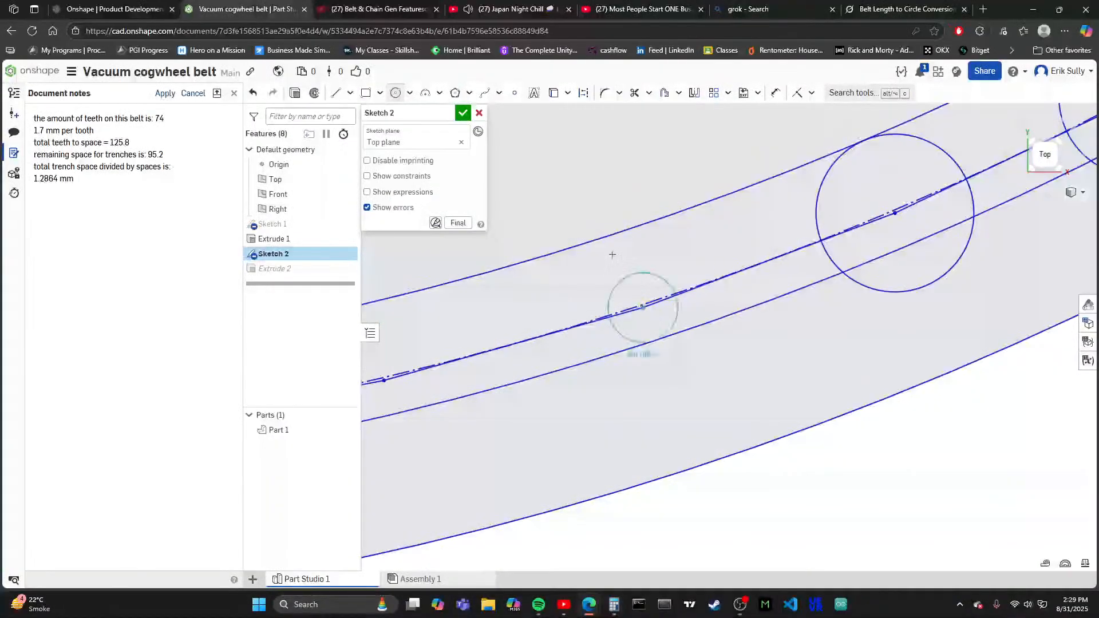
left_click(613, 230)
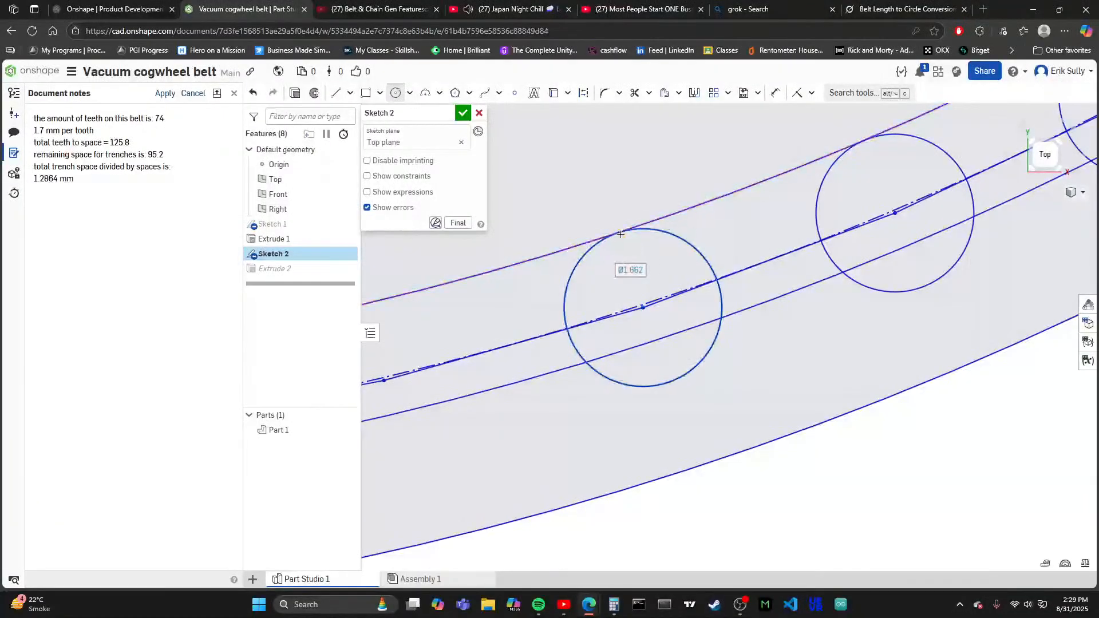
scroll(613, 241, "down", 4)
scroll(630, 320, "up", 5)
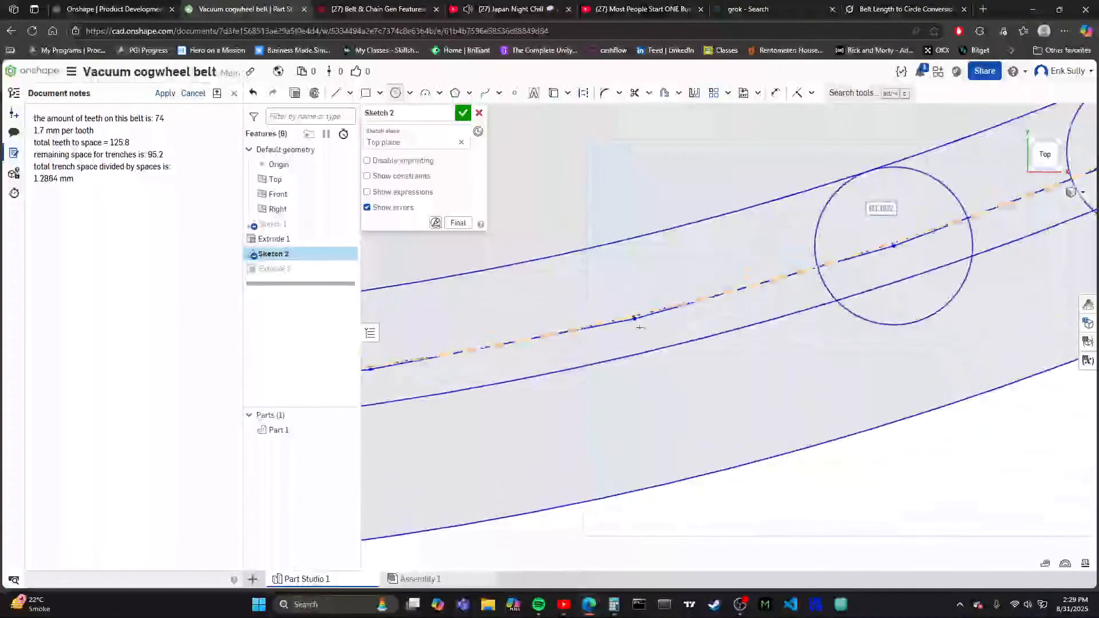
- Add tooth circles about 1.66 mm in diameter on the next two polygon vertices, each reaching the innermost circle near the ring's bottom
left_click(634, 319)
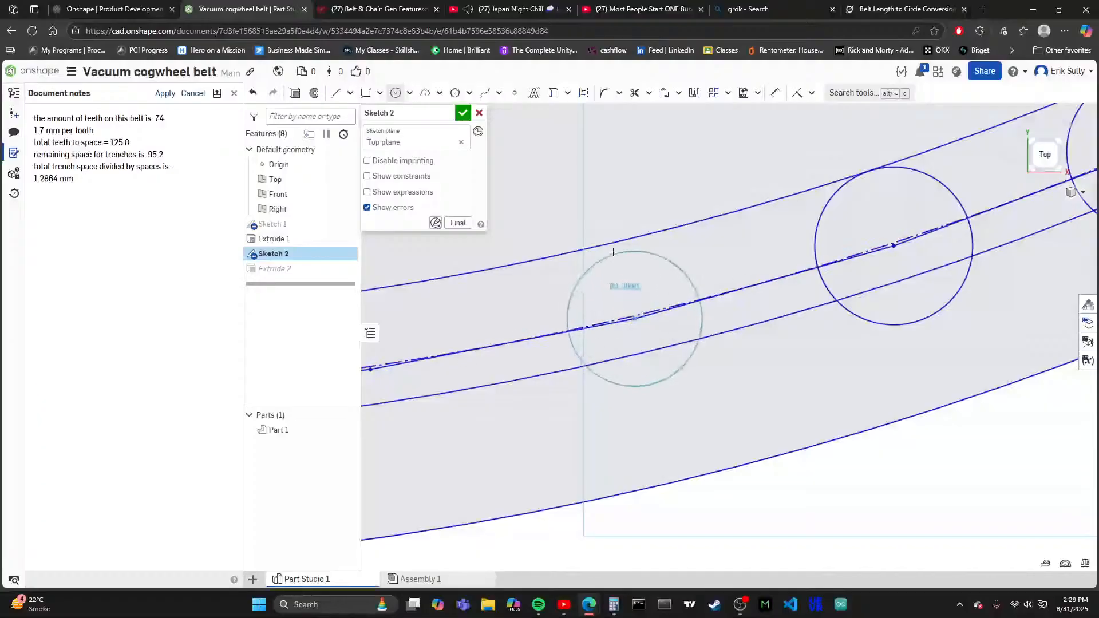
left_click(617, 242)
scroll(546, 315, "down", 4)
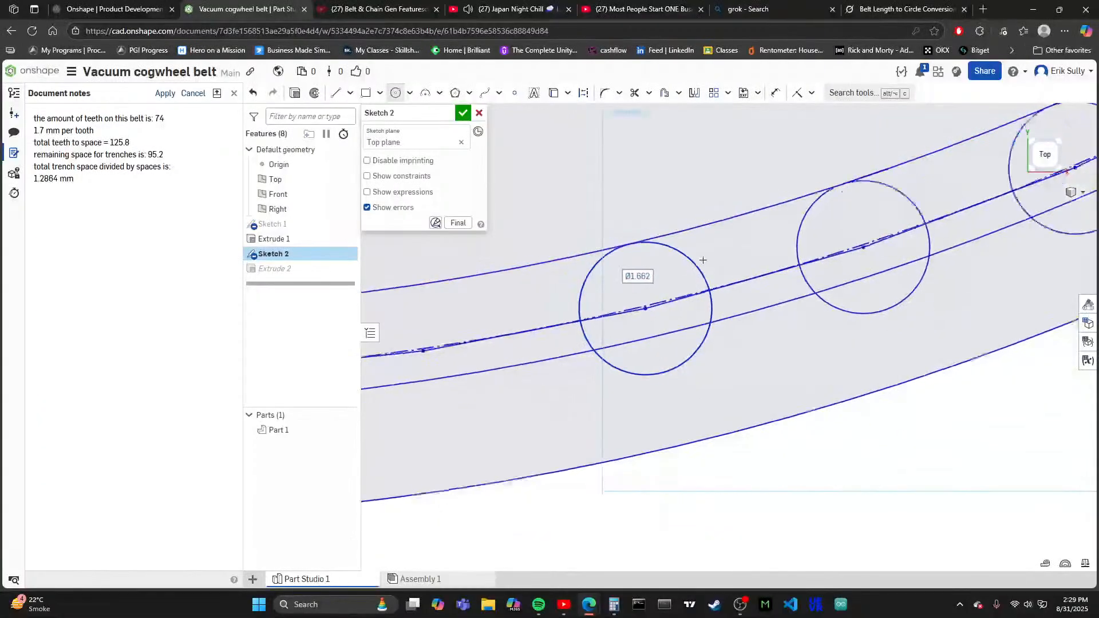
scroll(573, 337, "up", 5)
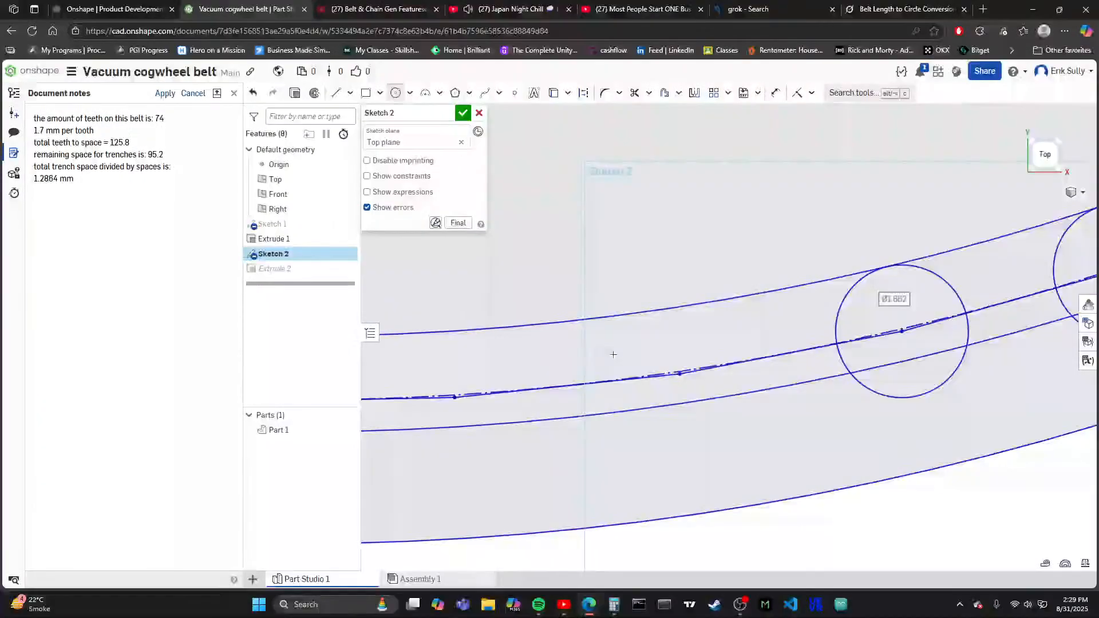
left_click(696, 378)
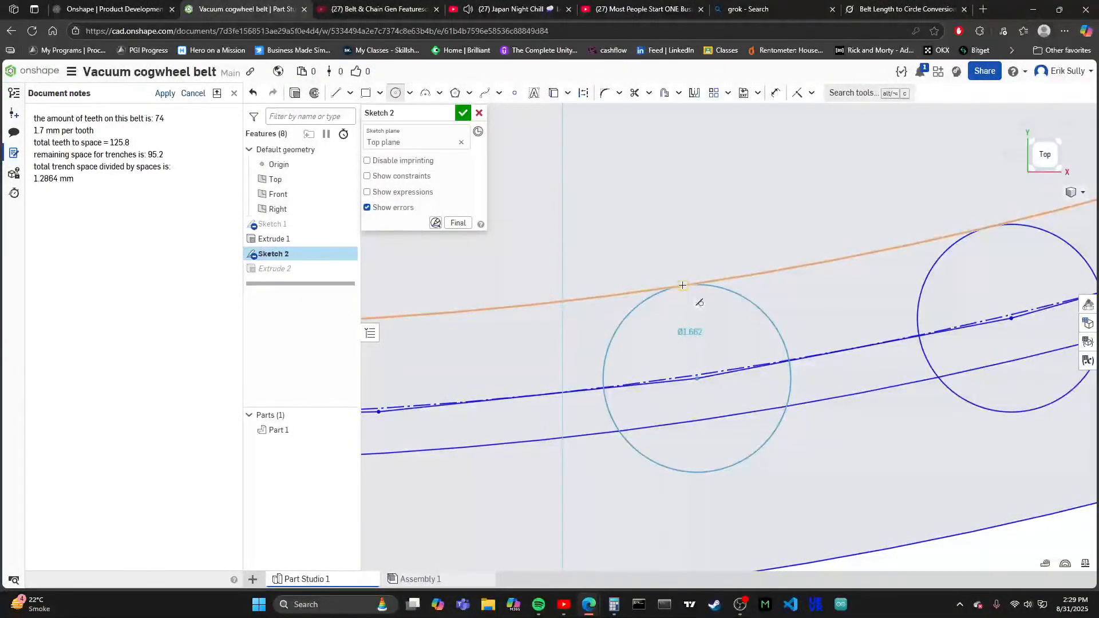
left_click(682, 285)
- Place tooth circles about 1.66 mm in diameter on the two vertices at the very bottom of the ring
scroll(683, 285, "down", 4)
scroll(654, 354, "up", 5)
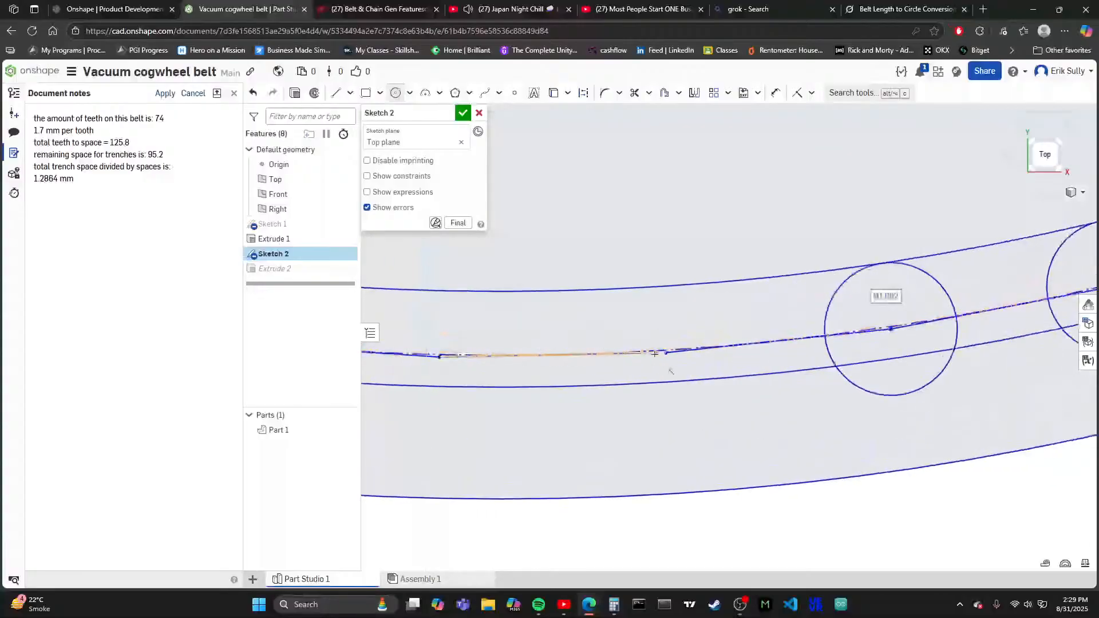
scroll(658, 352, "up", 3)
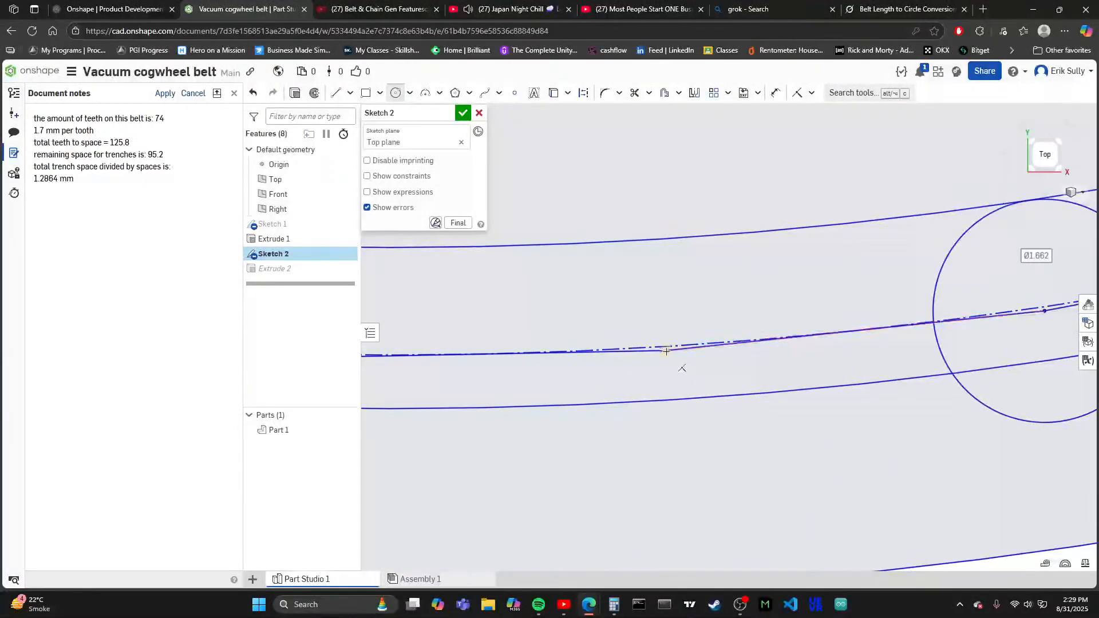
left_click(666, 350)
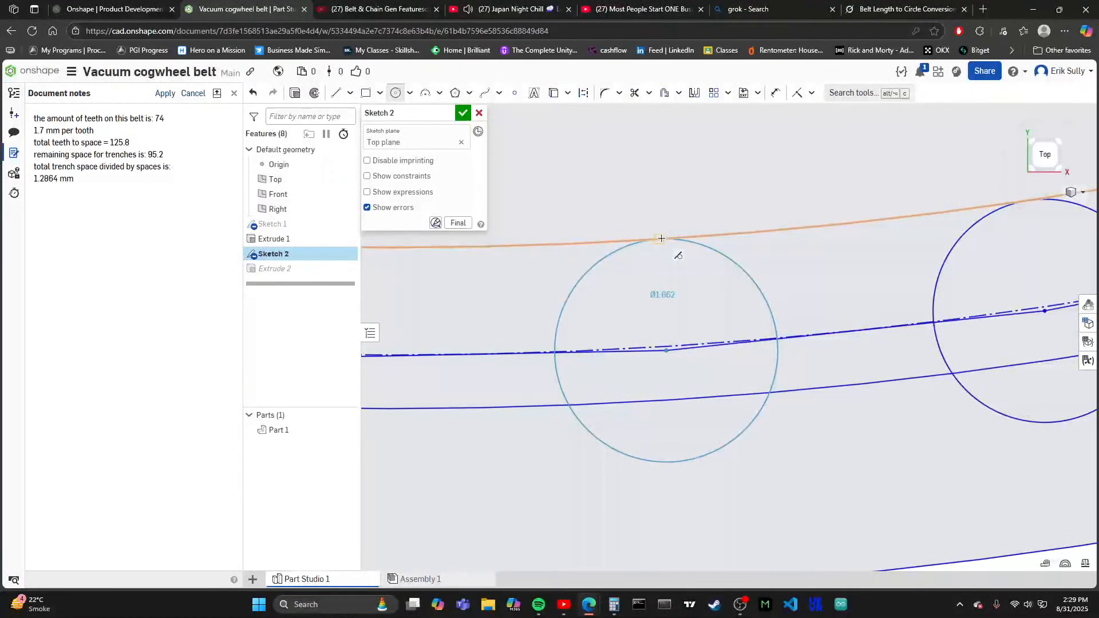
left_click(661, 238)
scroll(787, 355, "down", 5)
scroll(578, 351, "up", 3)
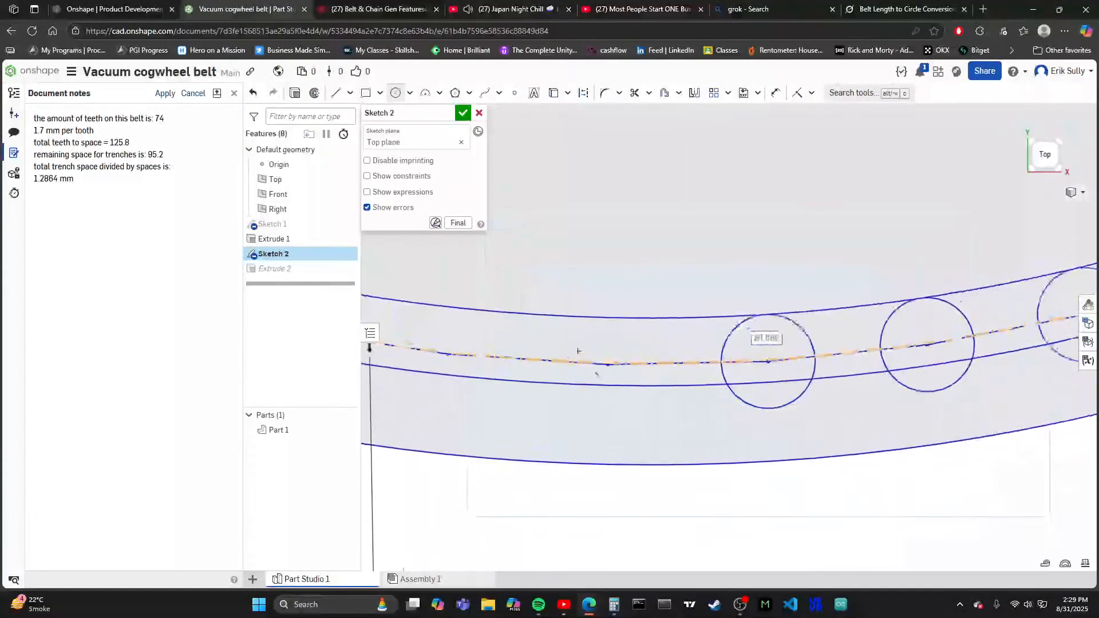
scroll(578, 351, "up", 5)
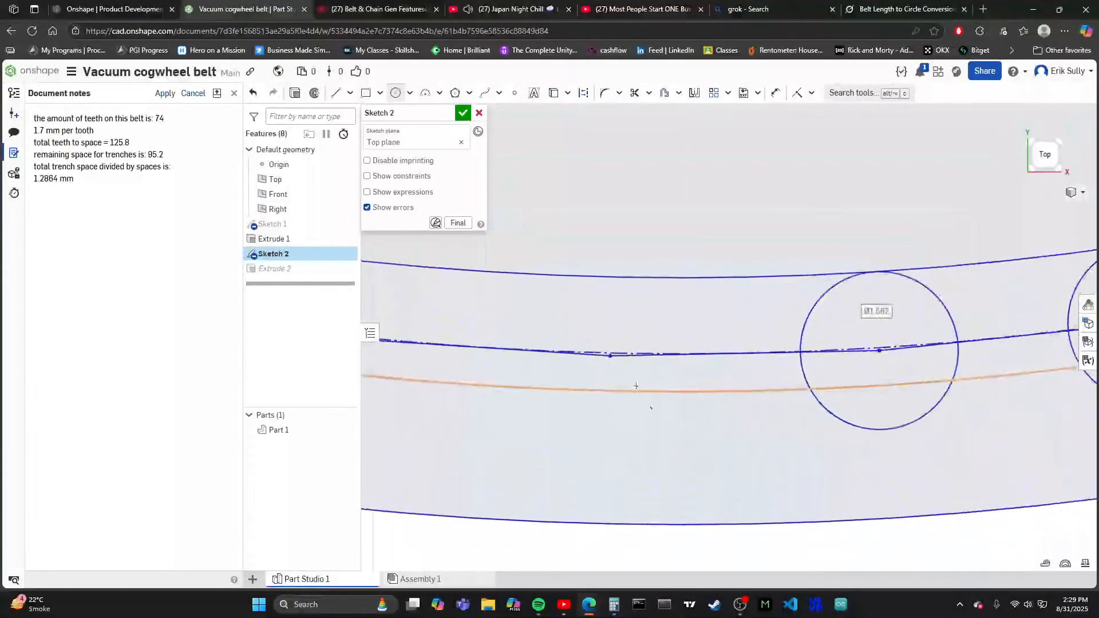
left_click(610, 351)
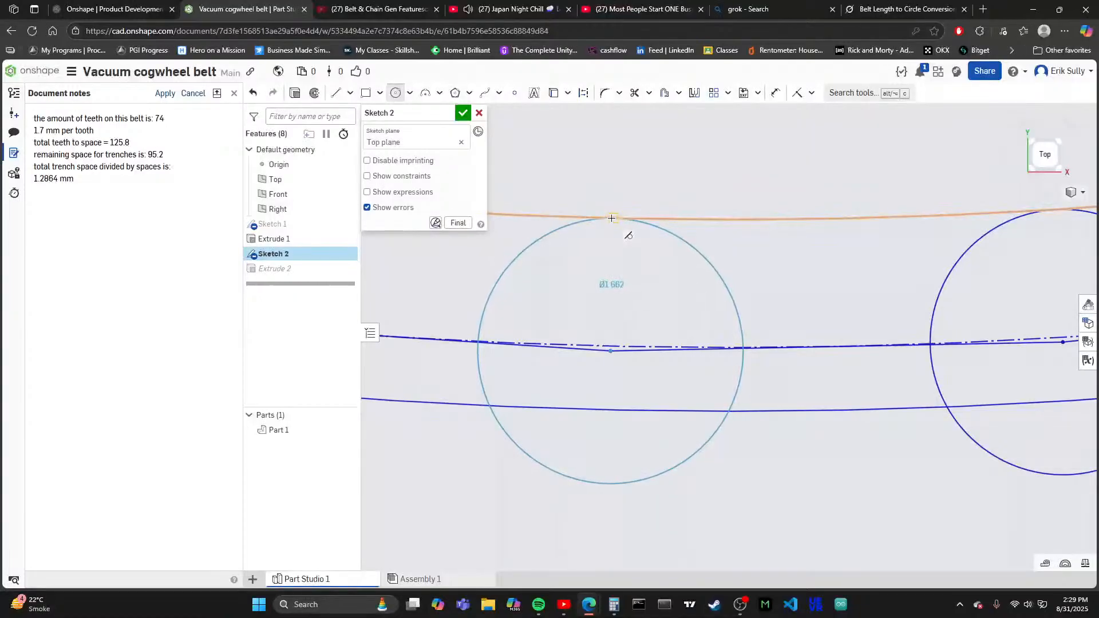
left_click(612, 218)
- Fill the last two empty vertices beside the vertical dimension with tooth circles about 1.66 mm in diameter, and finish the sketch
scroll(573, 372, "down", 5)
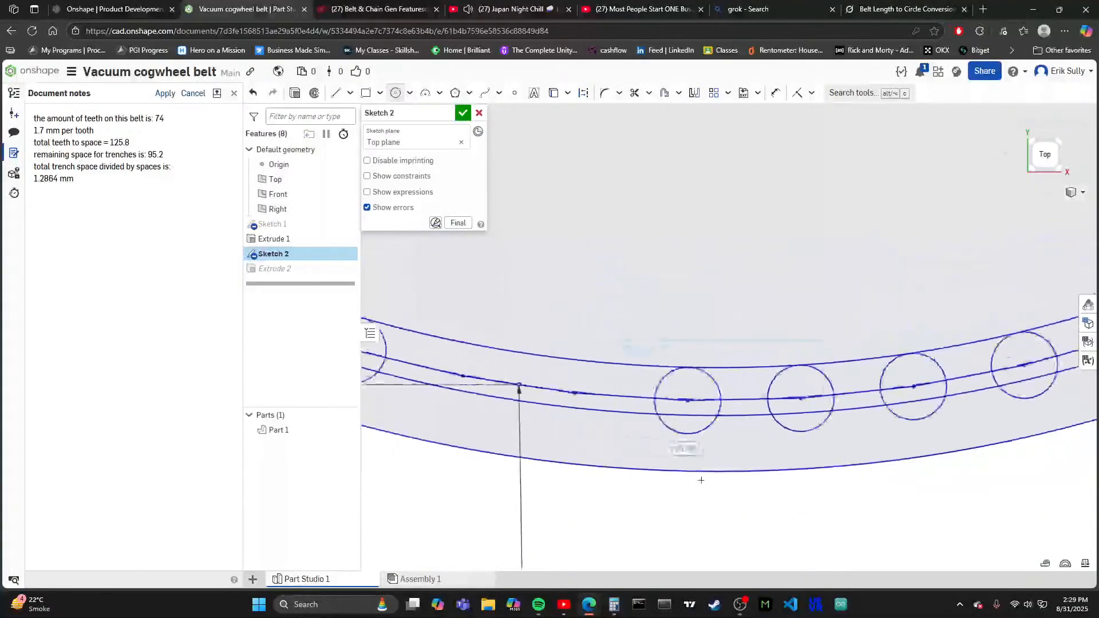
scroll(601, 369, "up", 5)
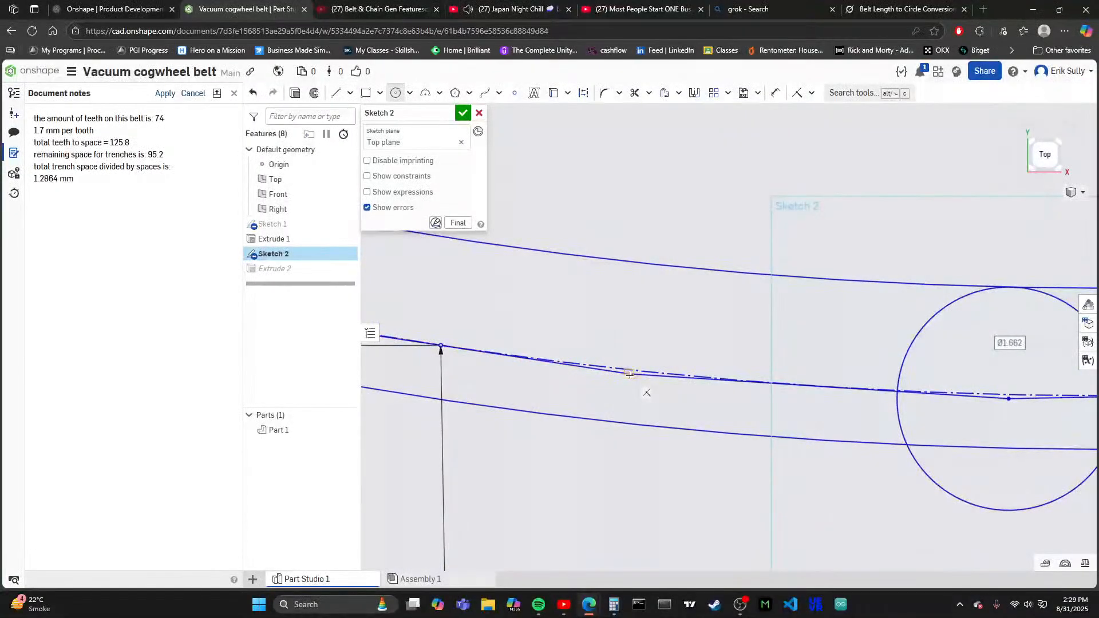
left_click(629, 374)
left_click(641, 263)
scroll(572, 372, "down", 5)
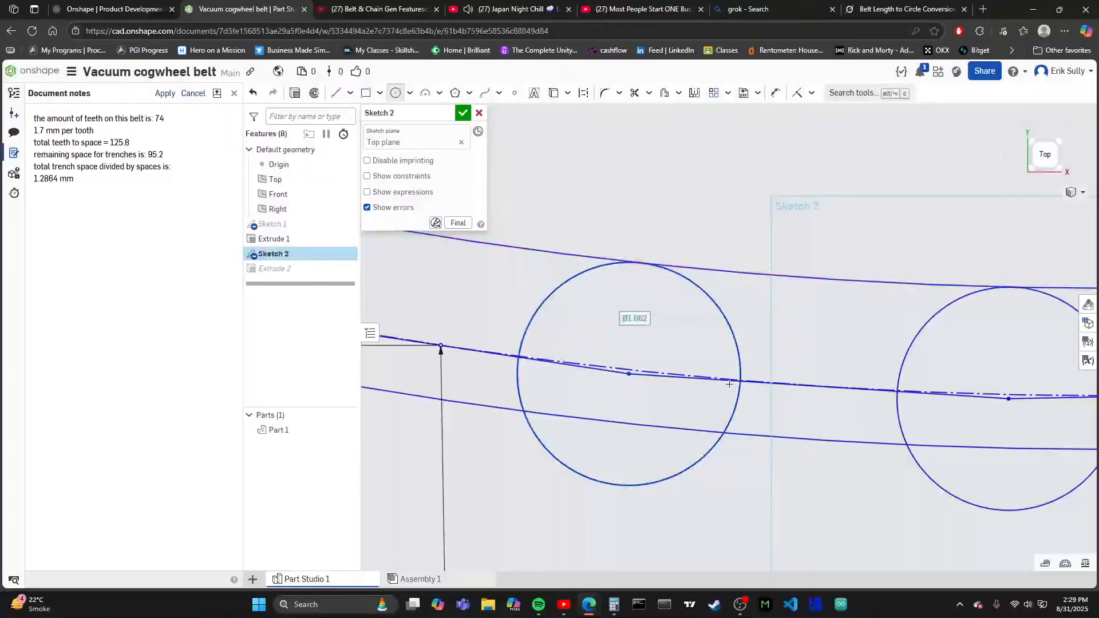
scroll(549, 390, "up", 3)
scroll(550, 390, "up", 3)
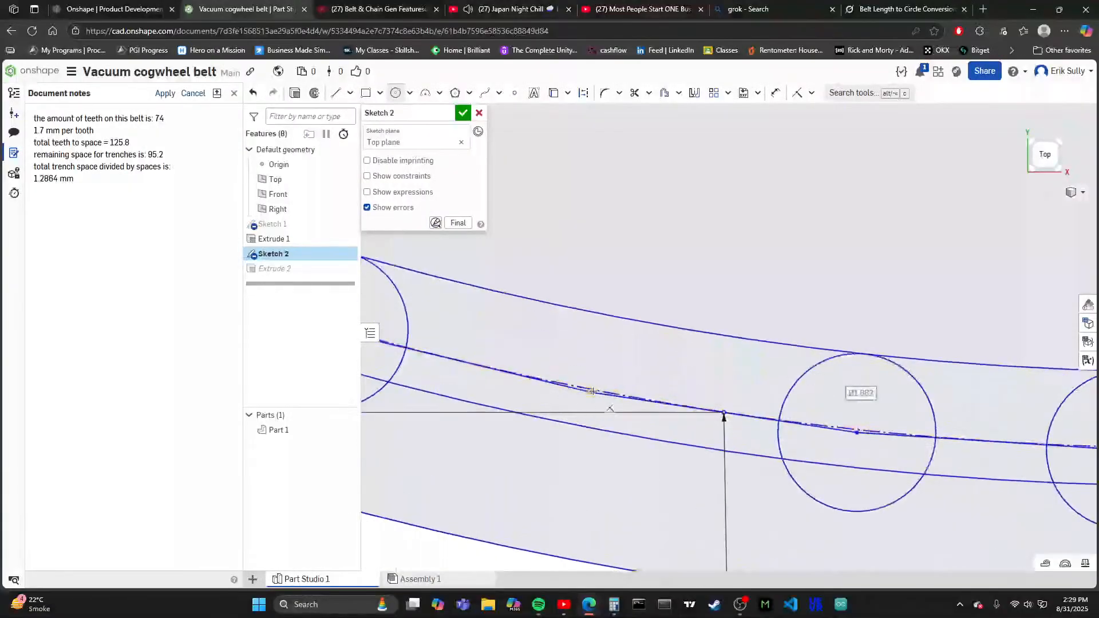
scroll(593, 392, "up", 4)
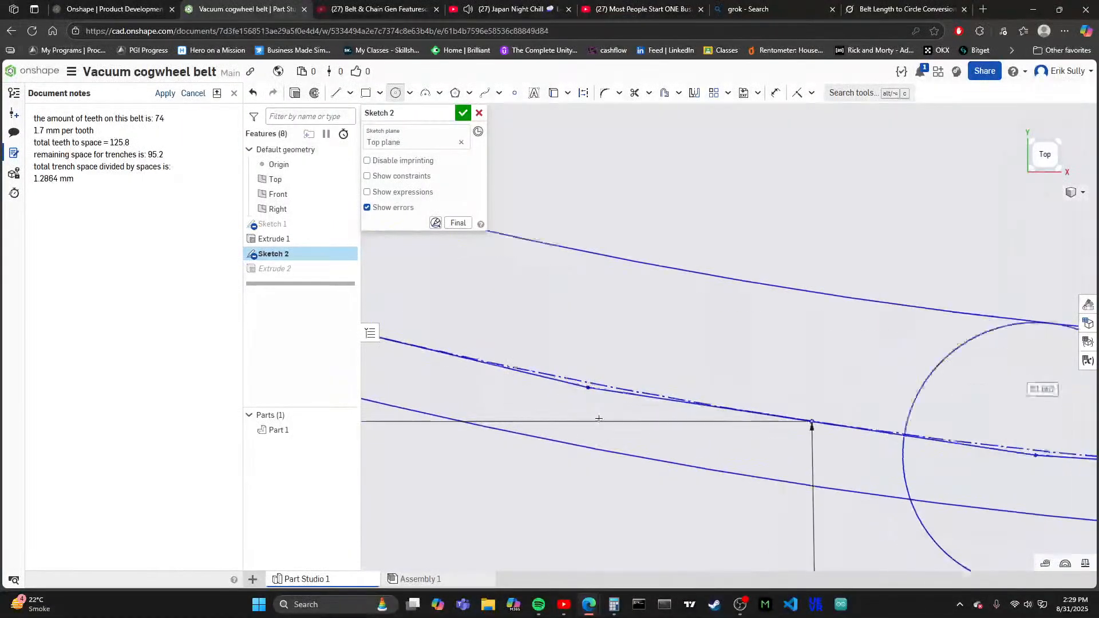
left_click(587, 382)
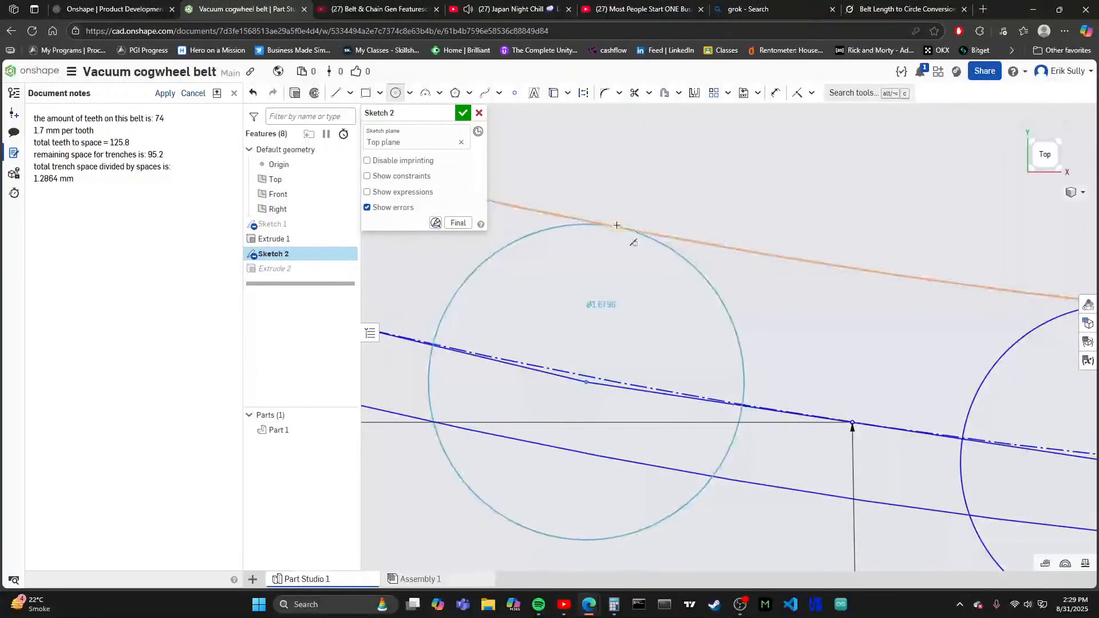
left_click(616, 227)
scroll(718, 444, "down", 8)
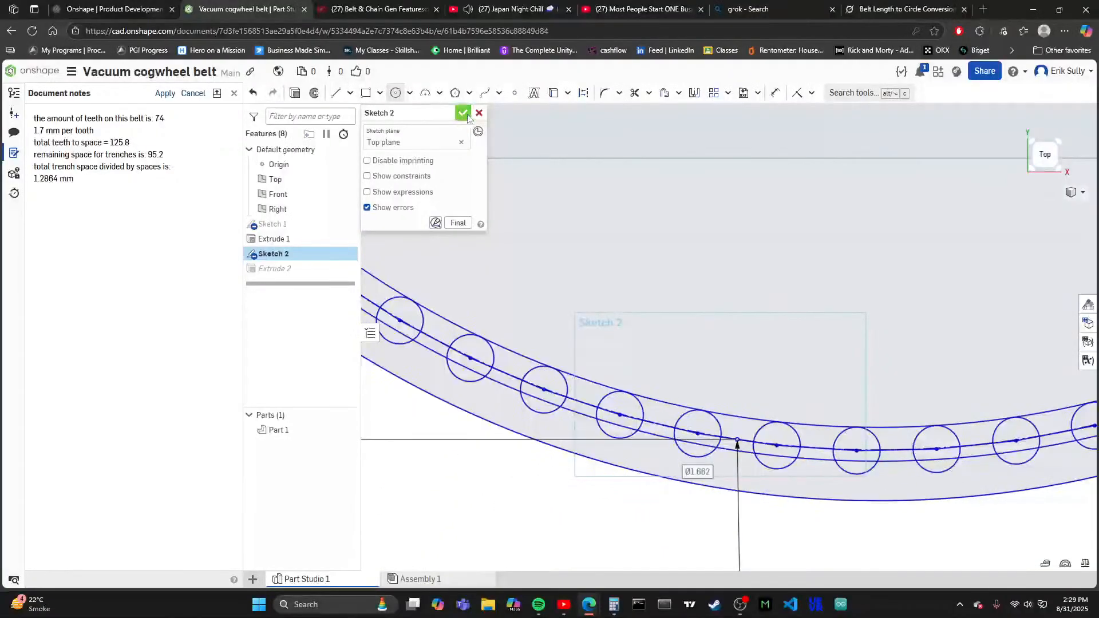
left_click(463, 113)
- Edit the second extrusion and add the next two unselected tooth circles on the lower-left arc and the outer ring band to its faces
scroll(659, 435, "down", 4)
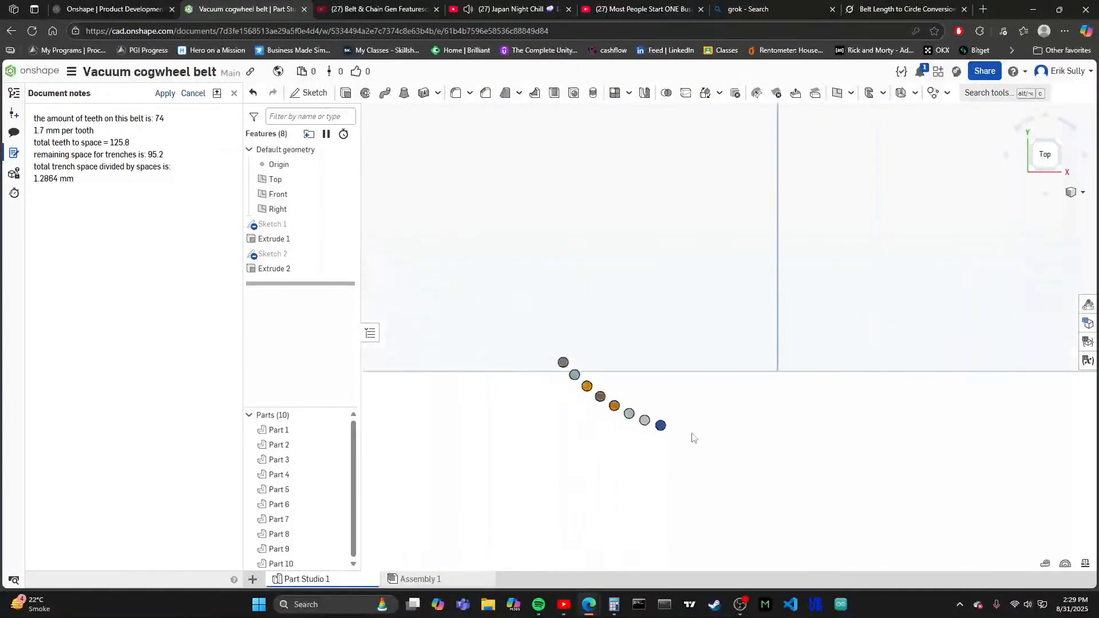
scroll(689, 433, "down", 6)
scroll(679, 424, "up", 2)
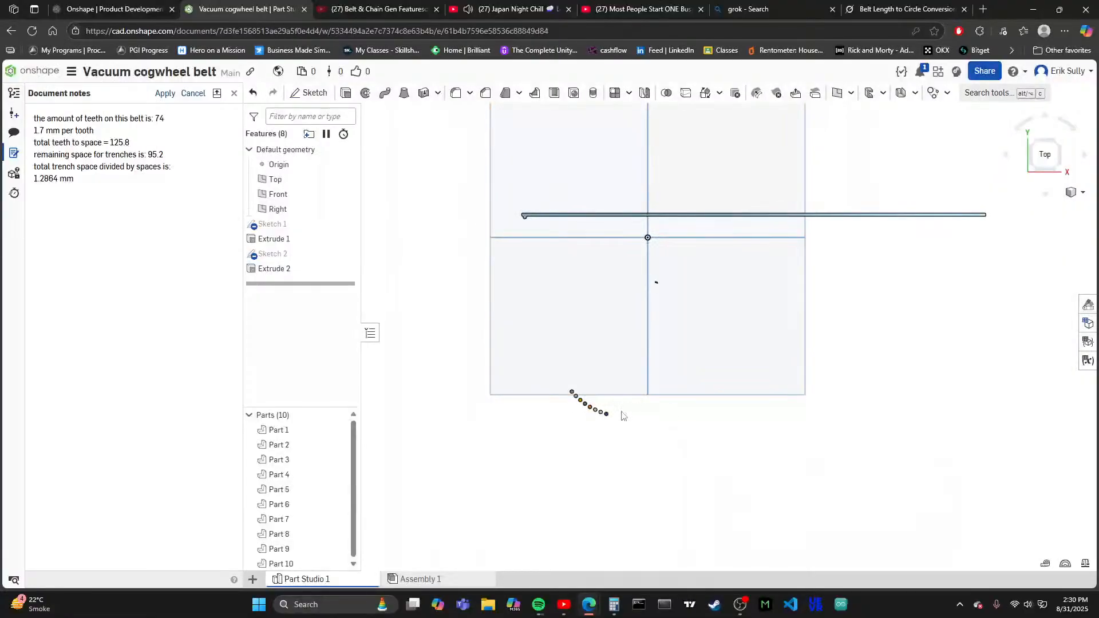
double_click(281, 269)
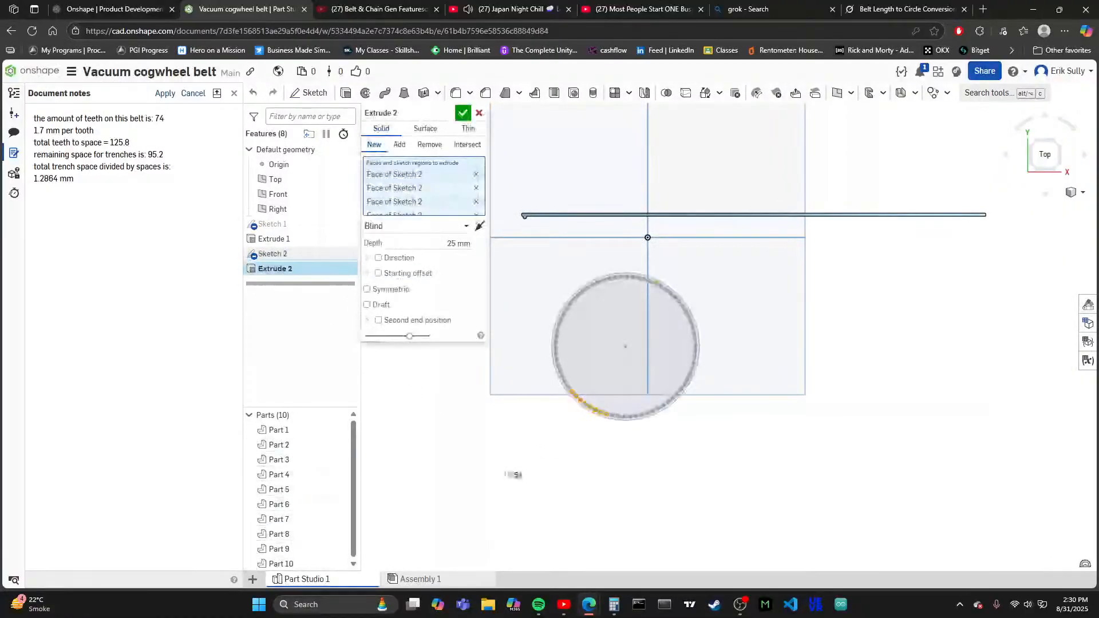
scroll(615, 378, "up", 8)
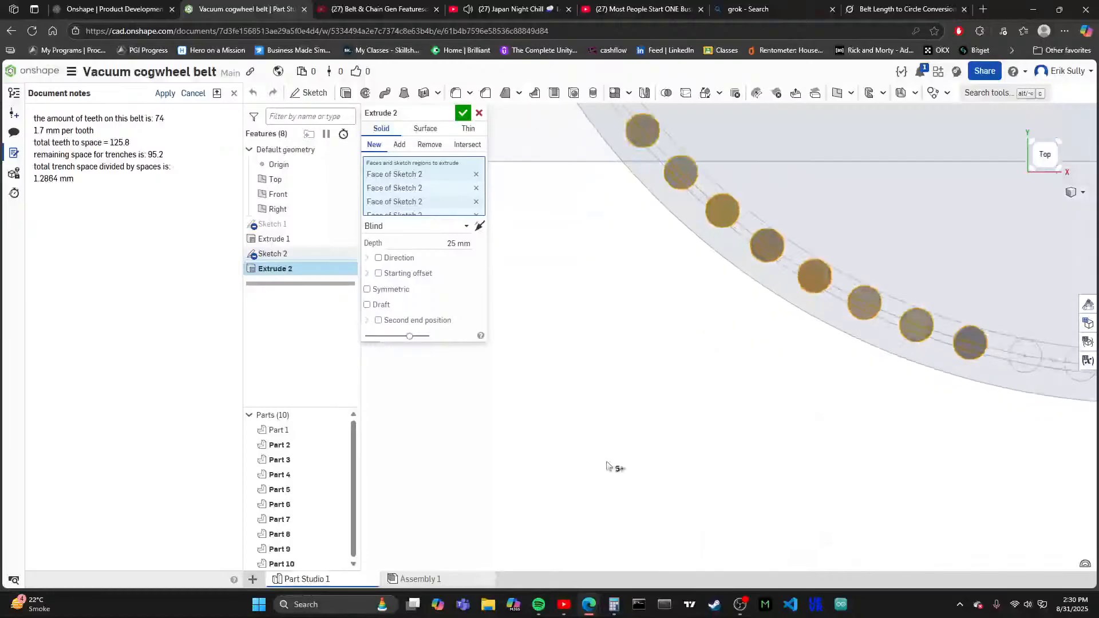
scroll(608, 466, "down", 3)
scroll(614, 343, "up", 6)
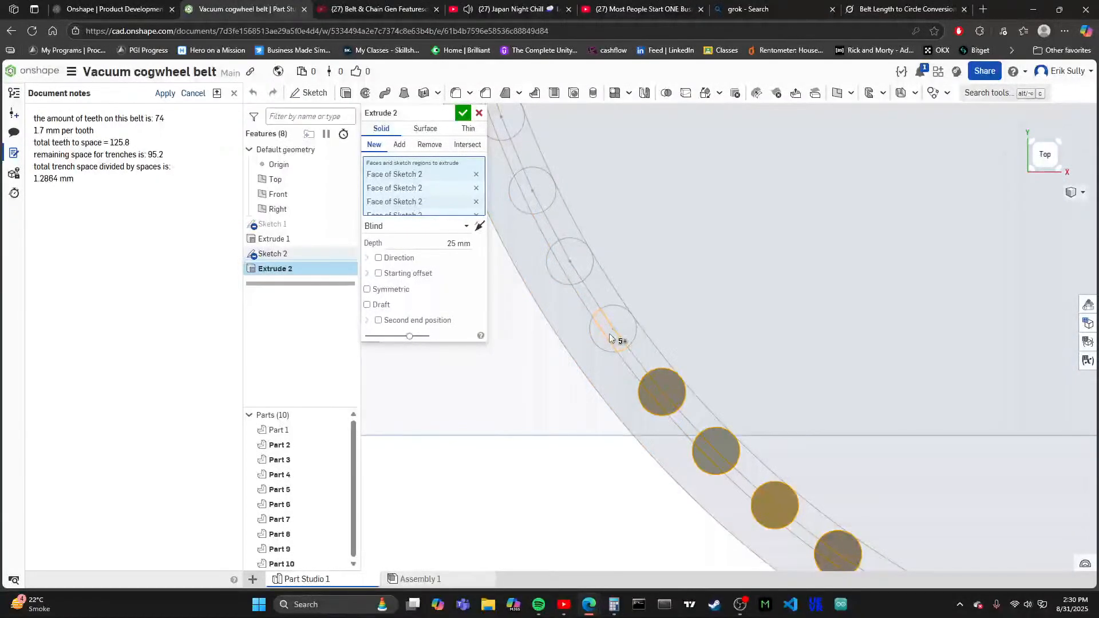
left_click(609, 333)
left_click(601, 339)
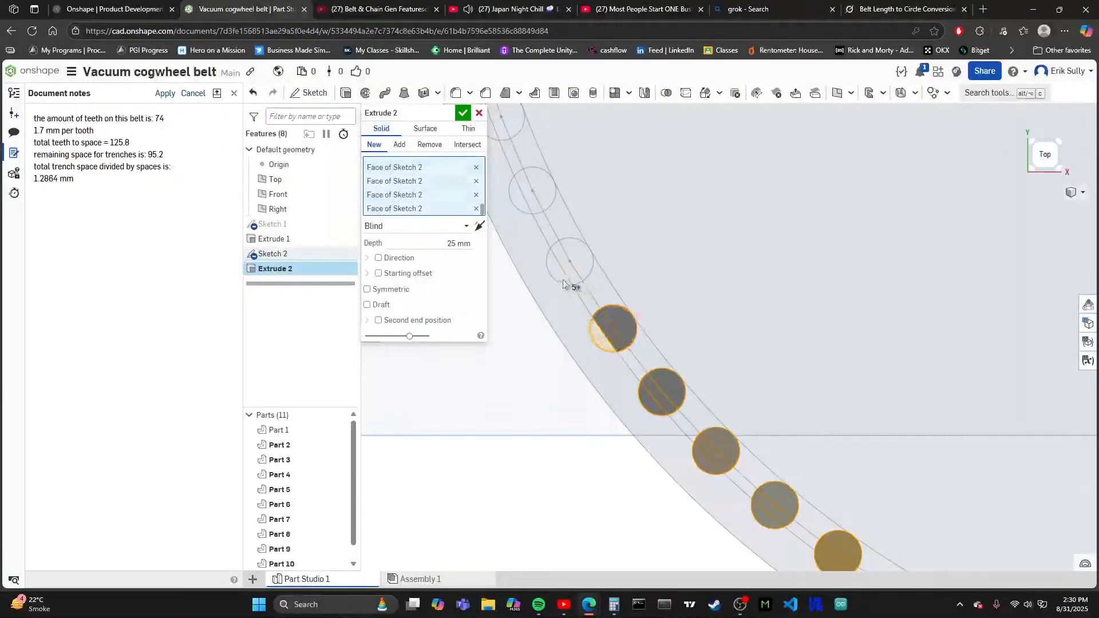
left_click(569, 259)
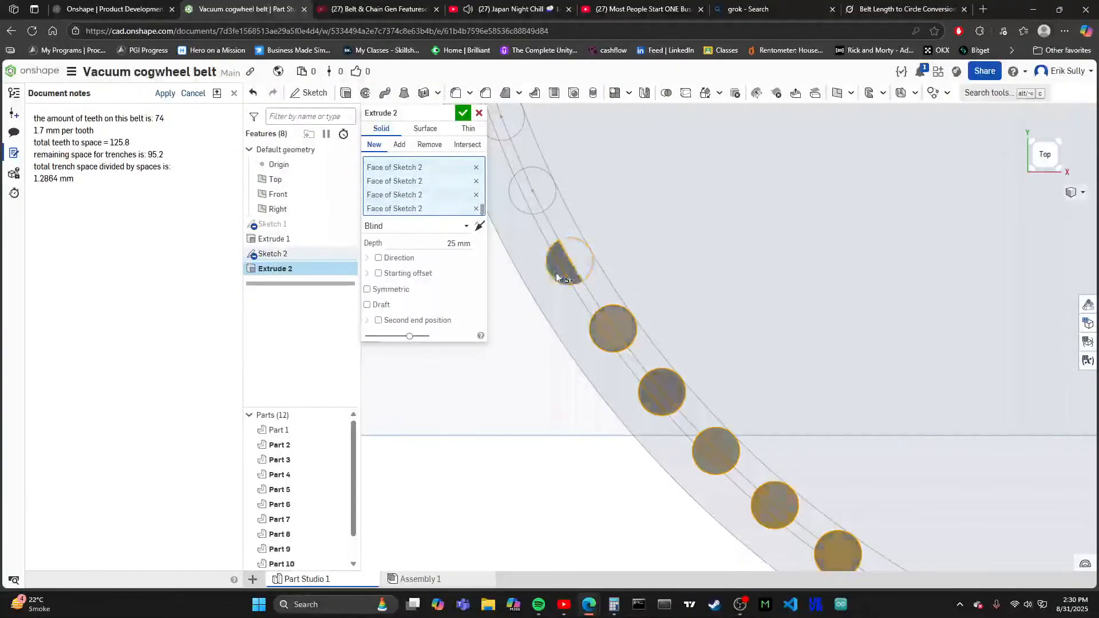
scroll(524, 222, "down", 3)
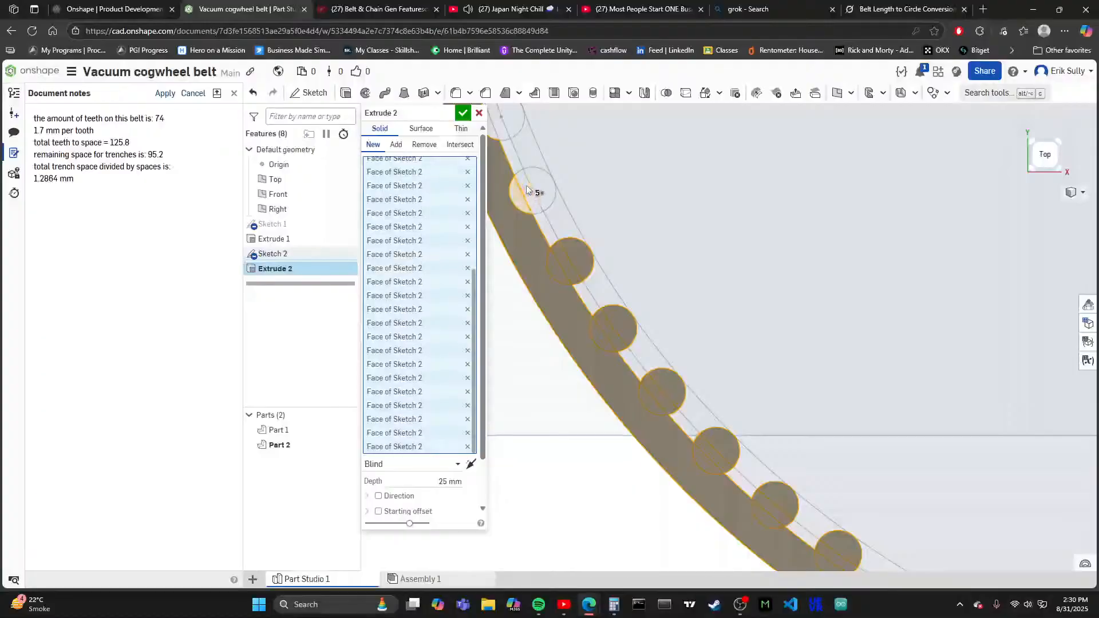
- Add all regions of the following tooth circles up the ring's lower-left arc to the extrusion
scroll(628, 446, "up", 5)
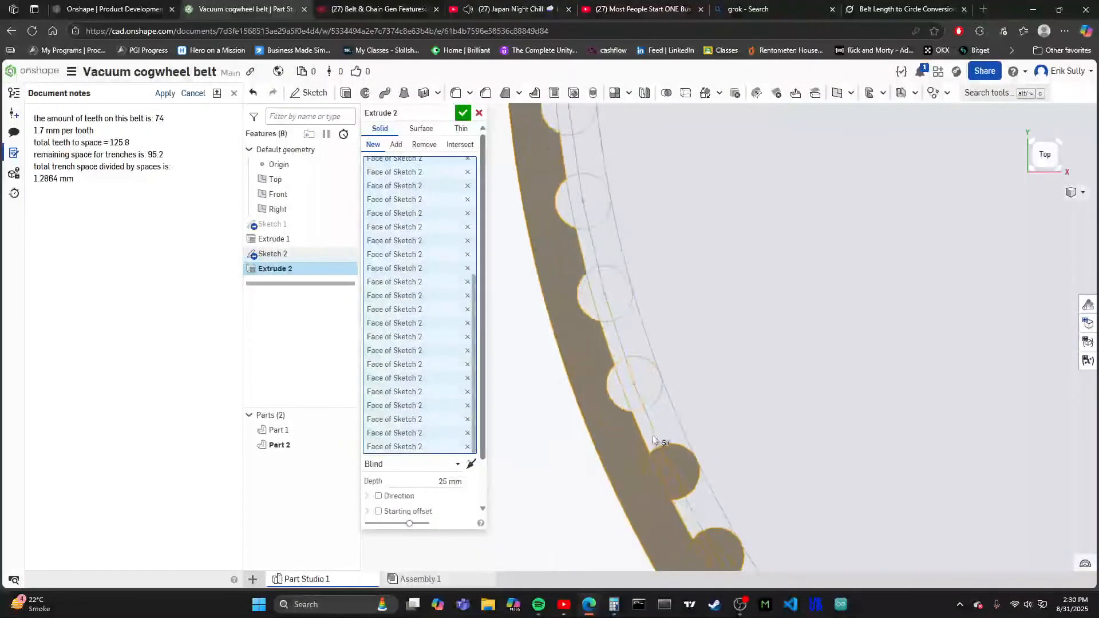
left_click(640, 370)
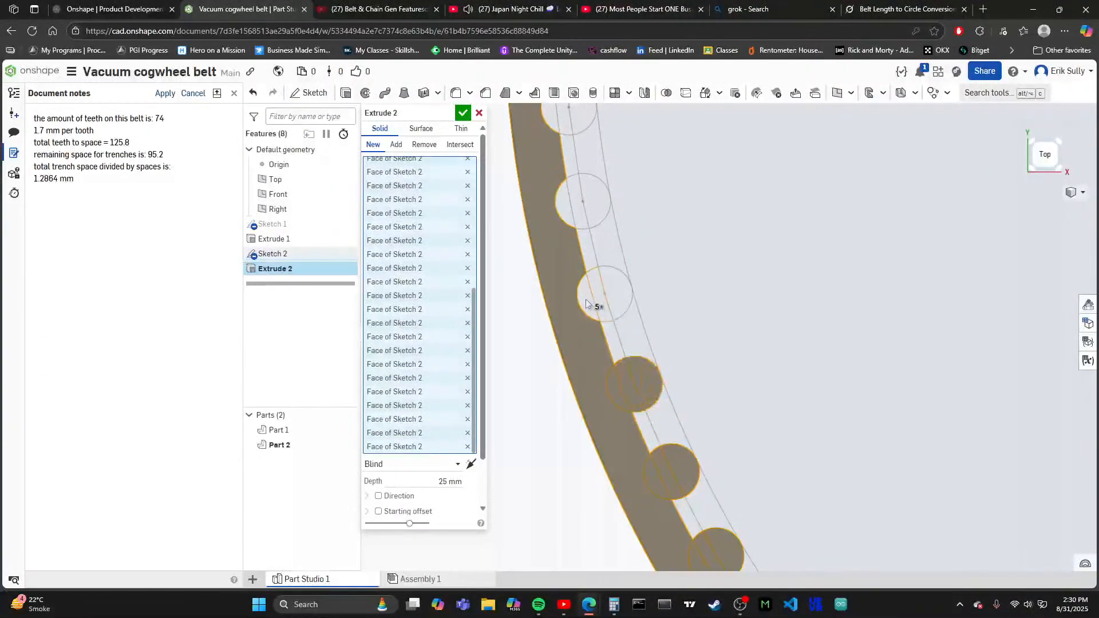
left_click(621, 279)
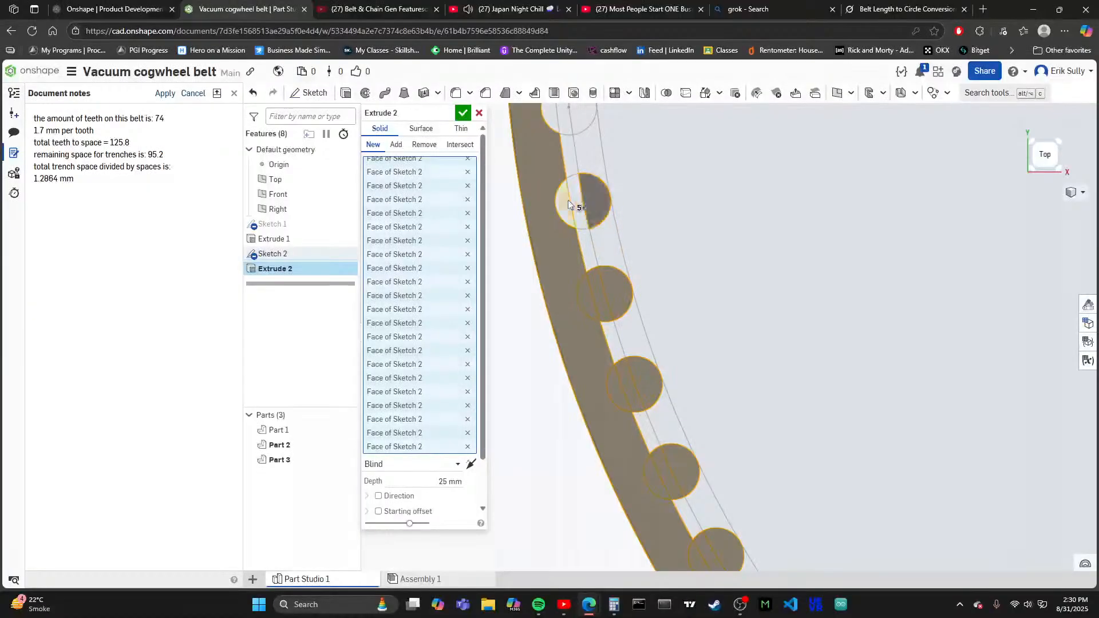
left_click(575, 192)
- Include all regions of the next six tooth circles along the ring's left side in the extrusion
scroll(563, 202, "down", 5)
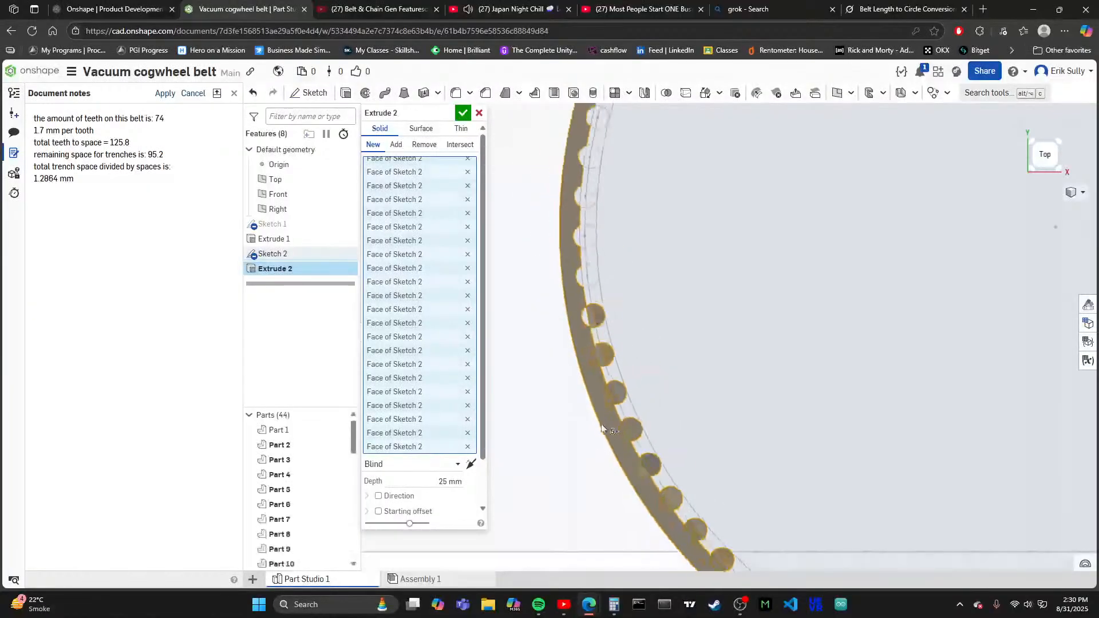
scroll(576, 446, "up", 1)
scroll(561, 150, "up", 3)
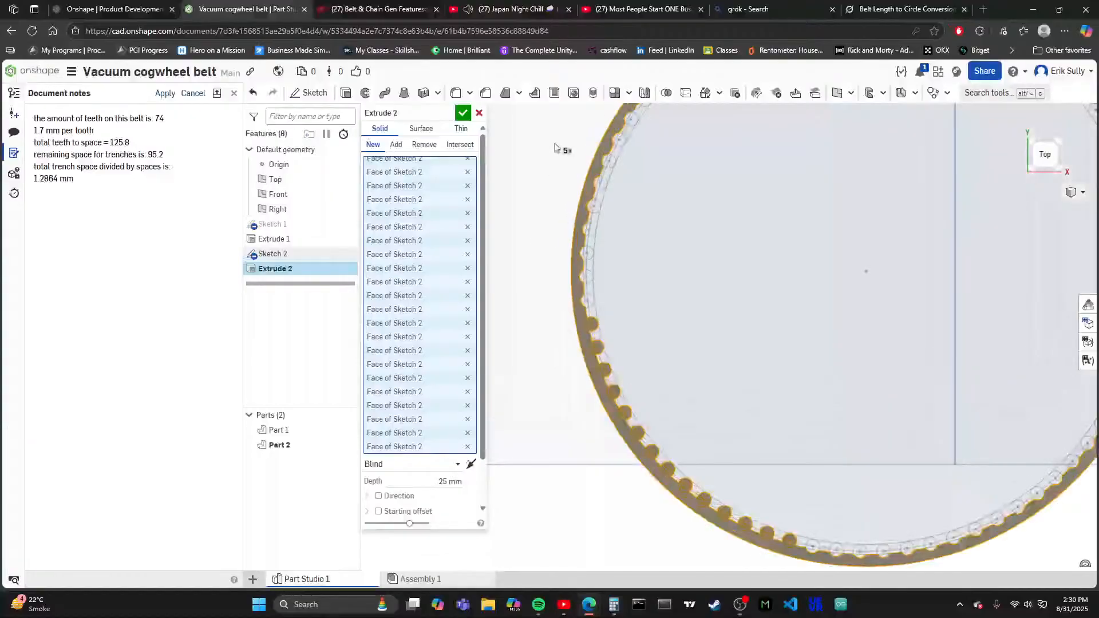
scroll(601, 517, "down", 4)
scroll(604, 373, "up", 4)
scroll(603, 373, "up", 3)
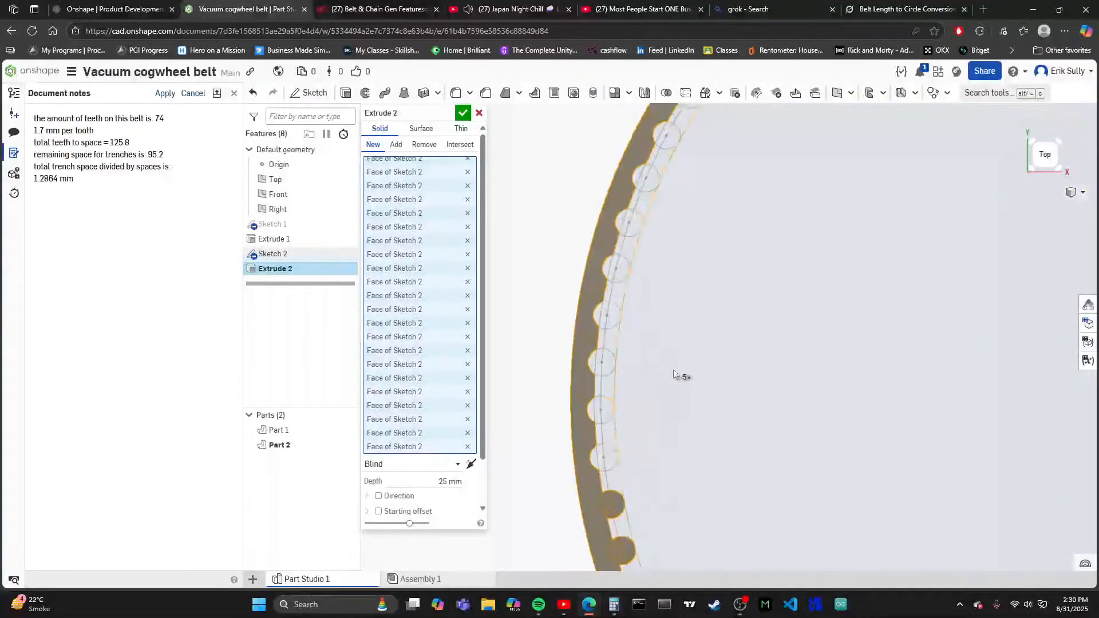
left_click(603, 456)
left_click(593, 412)
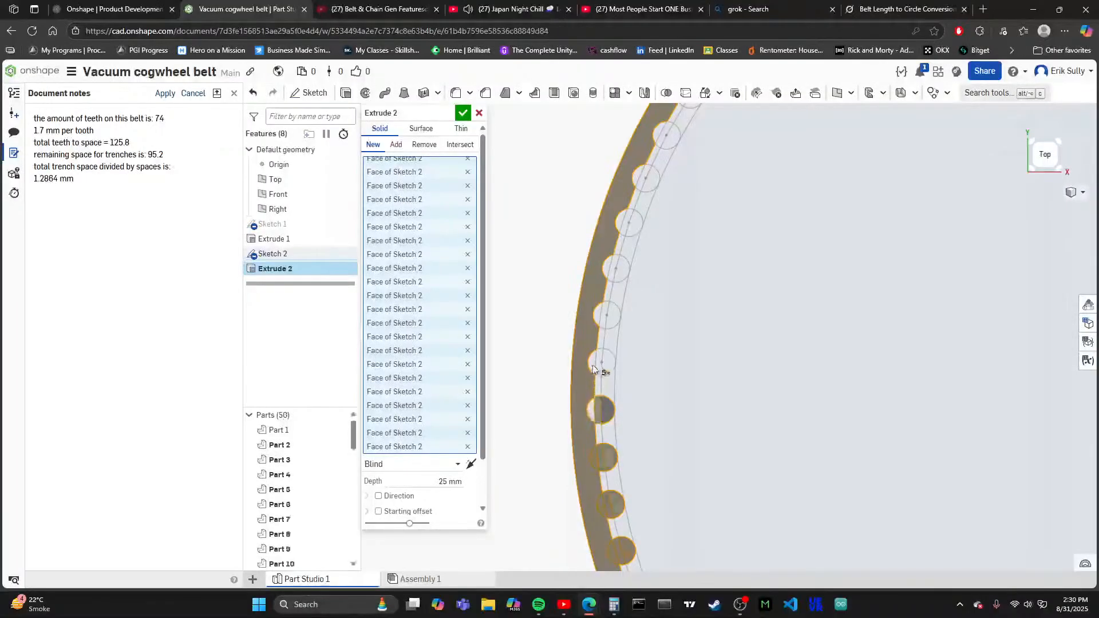
left_click(607, 364)
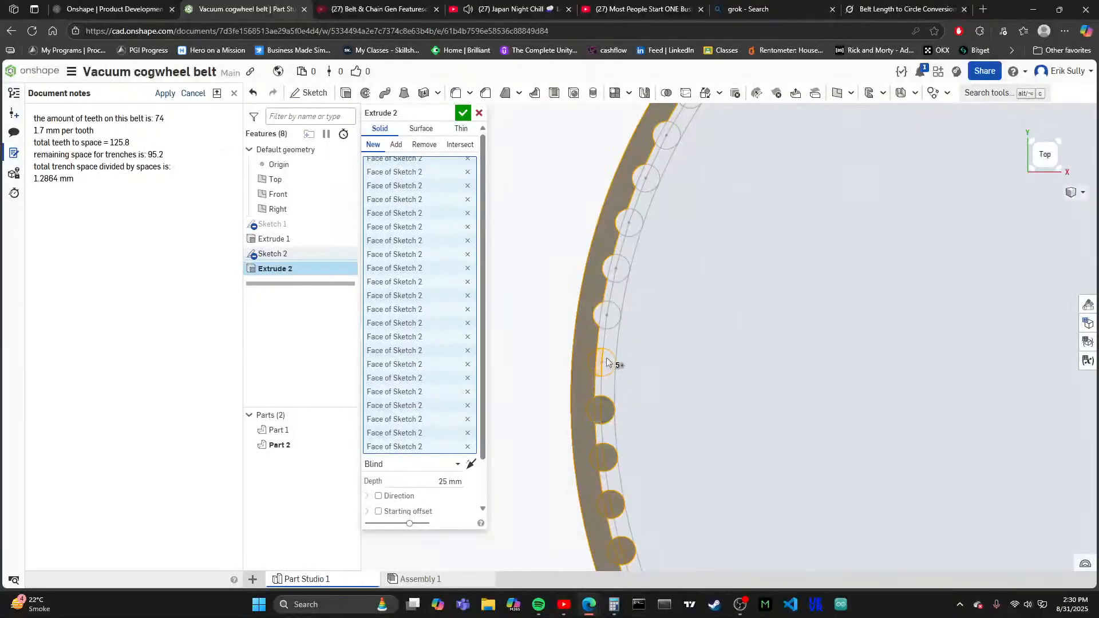
left_click(608, 318)
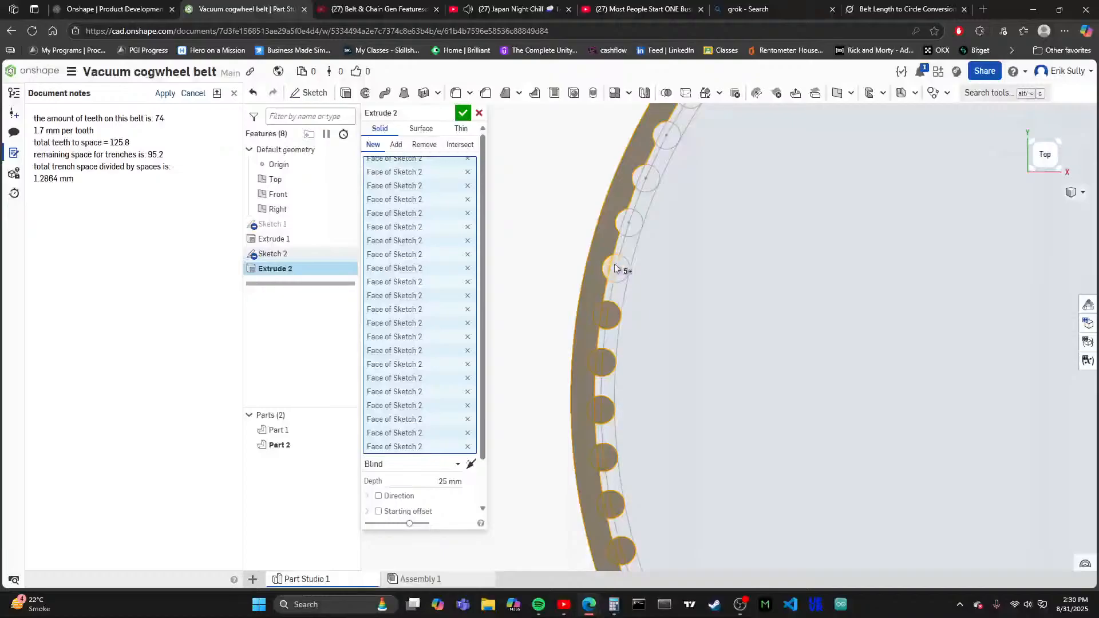
left_click(627, 224)
scroll(583, 408, "down", 5)
scroll(601, 398, "up", 6)
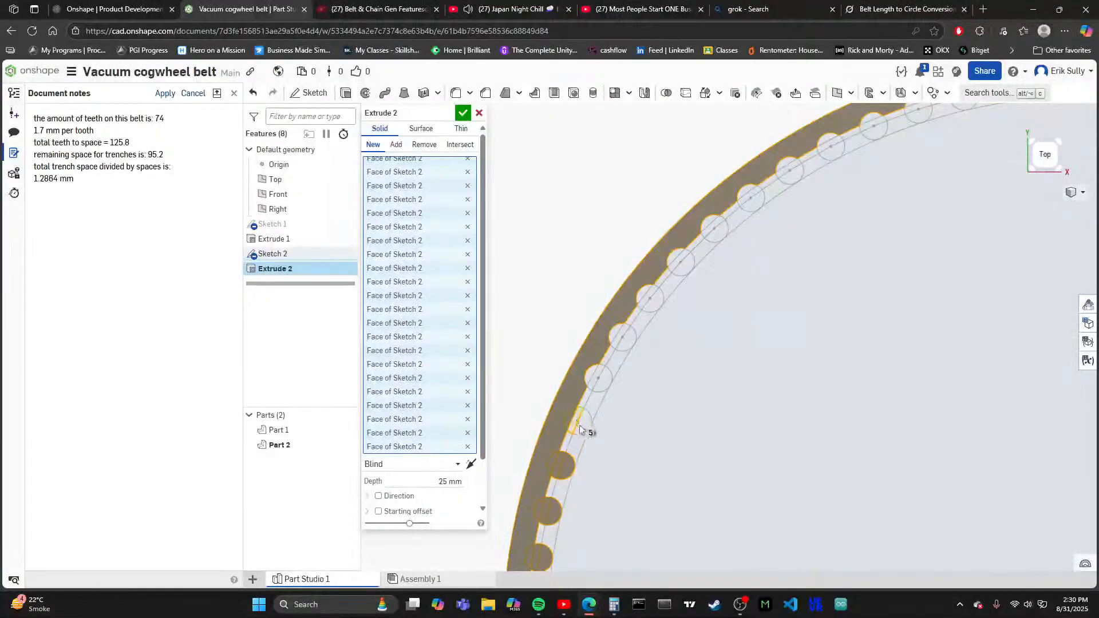
- Add all regions of the next seven tooth circles up the ring's upper-left arc to the extrusion
left_click(578, 423)
left_click(598, 373)
left_click(626, 337)
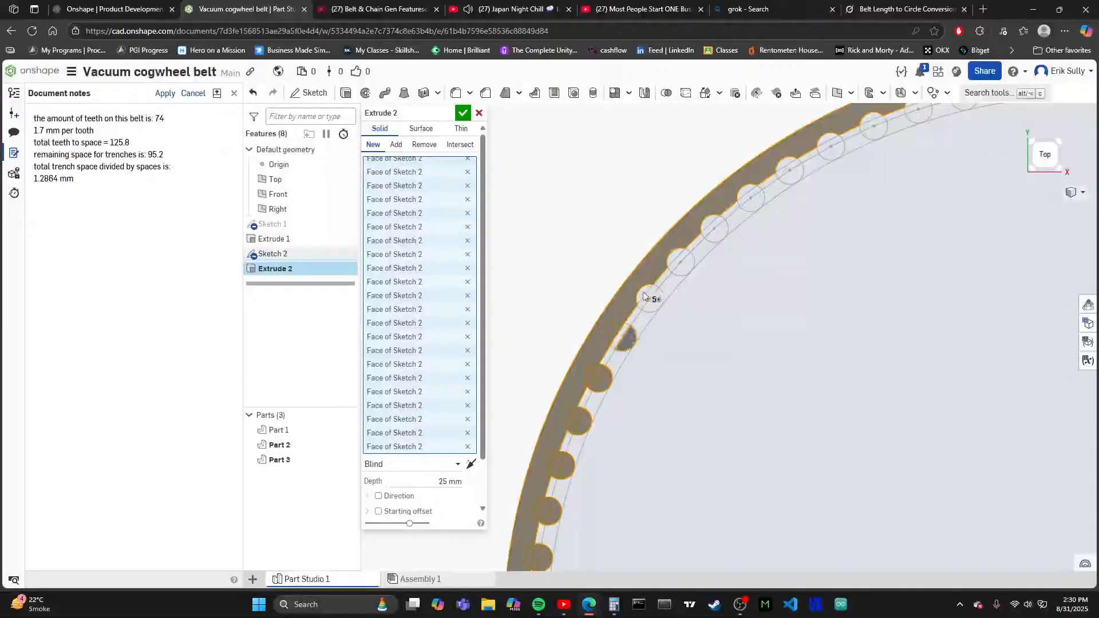
left_click(649, 296)
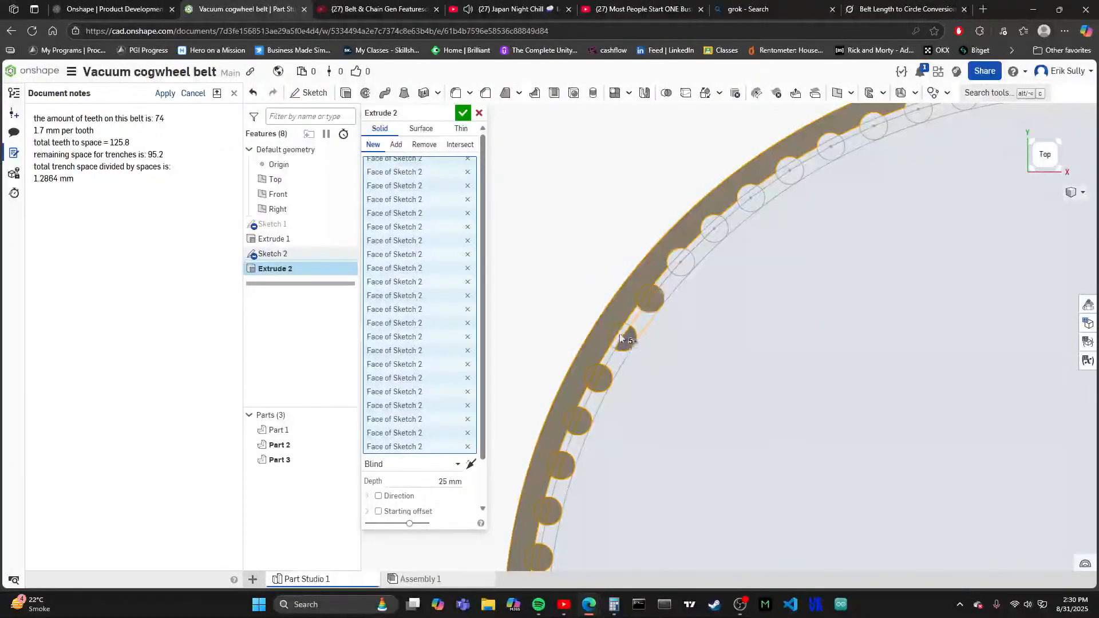
left_click(684, 265)
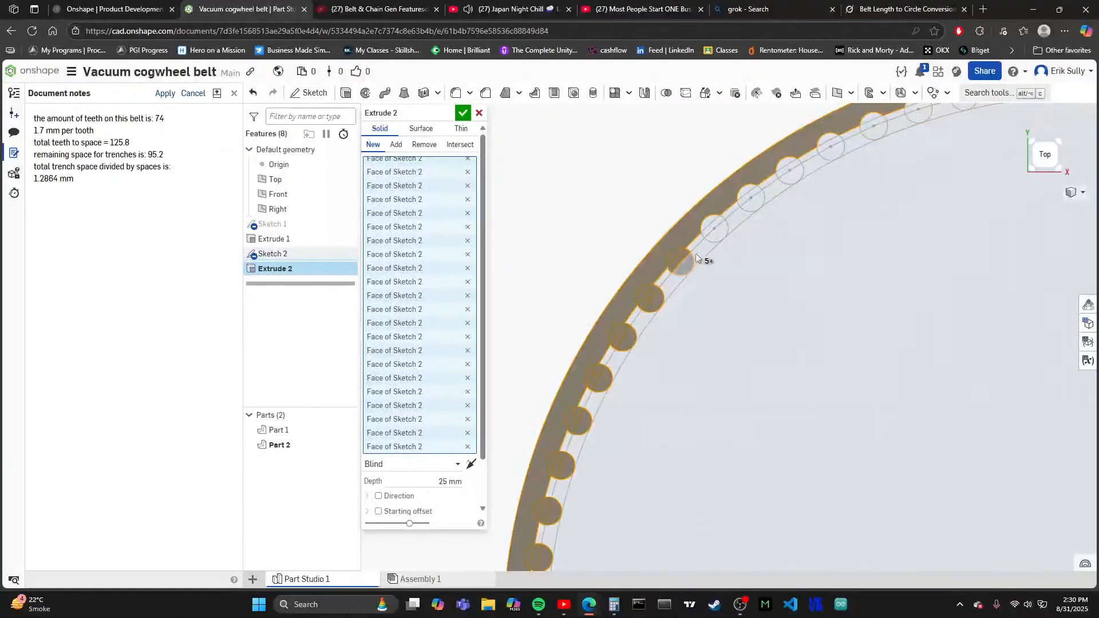
left_click(713, 229)
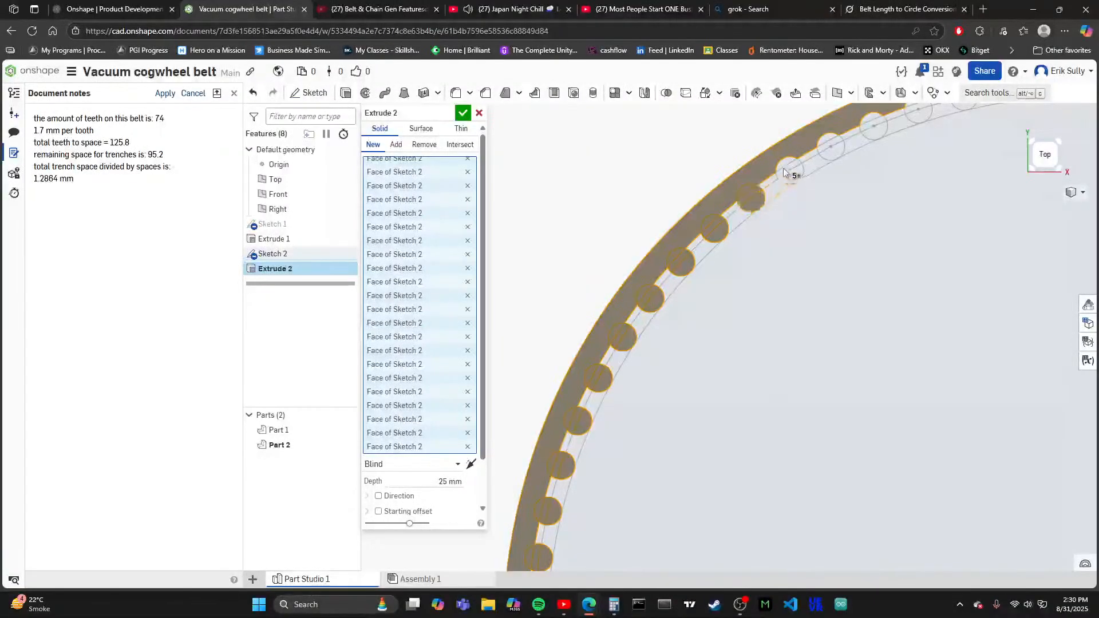
- Include all regions of the following eight tooth circles, up to the ring's topmost point, in the extrusion
left_click(793, 182)
scroll(637, 421, "down", 5)
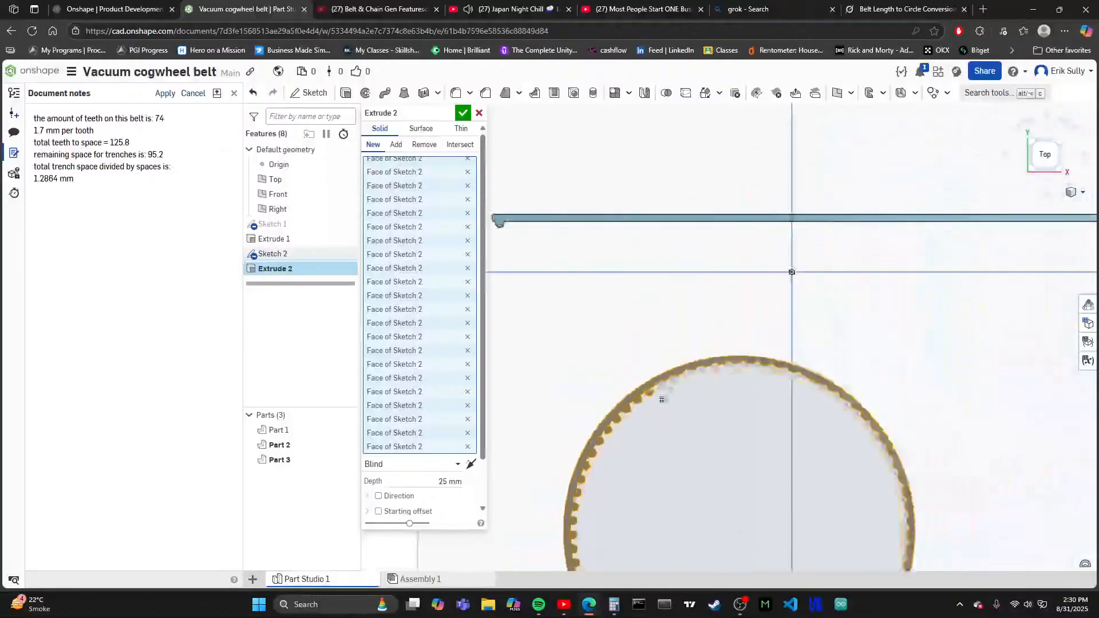
scroll(654, 439, "up", 5)
scroll(667, 359, "up", 2)
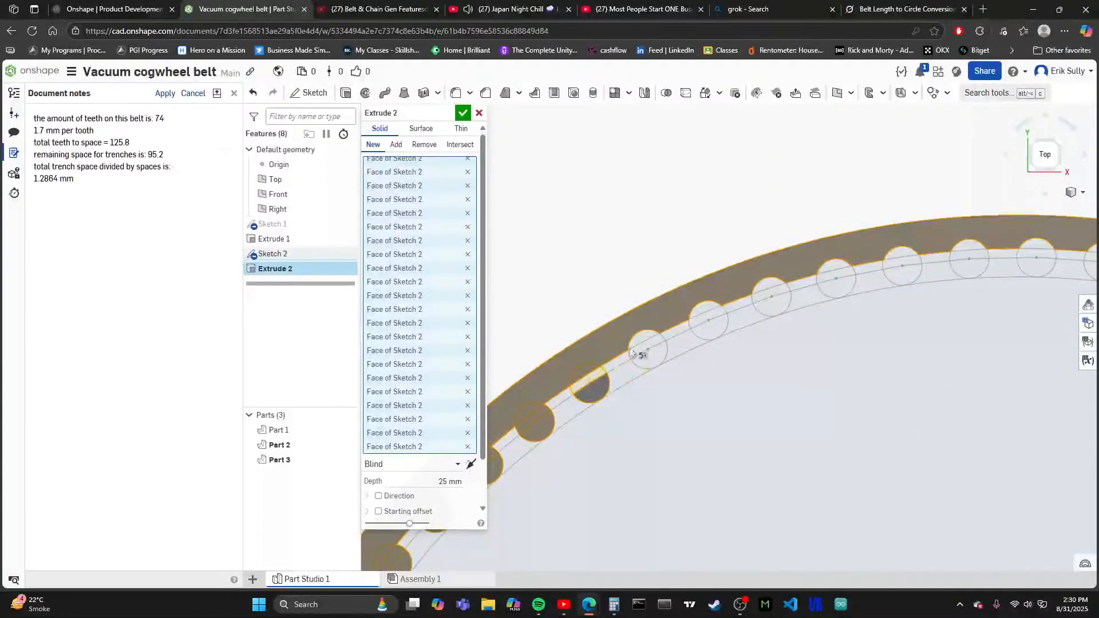
left_click(657, 353)
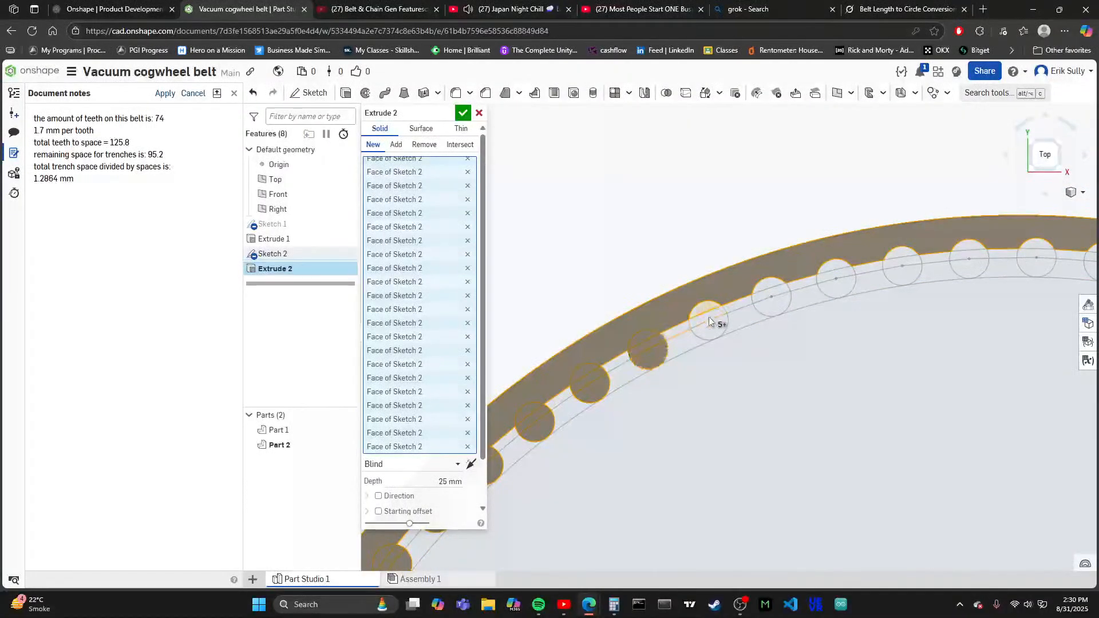
left_click(722, 324)
left_click(771, 300)
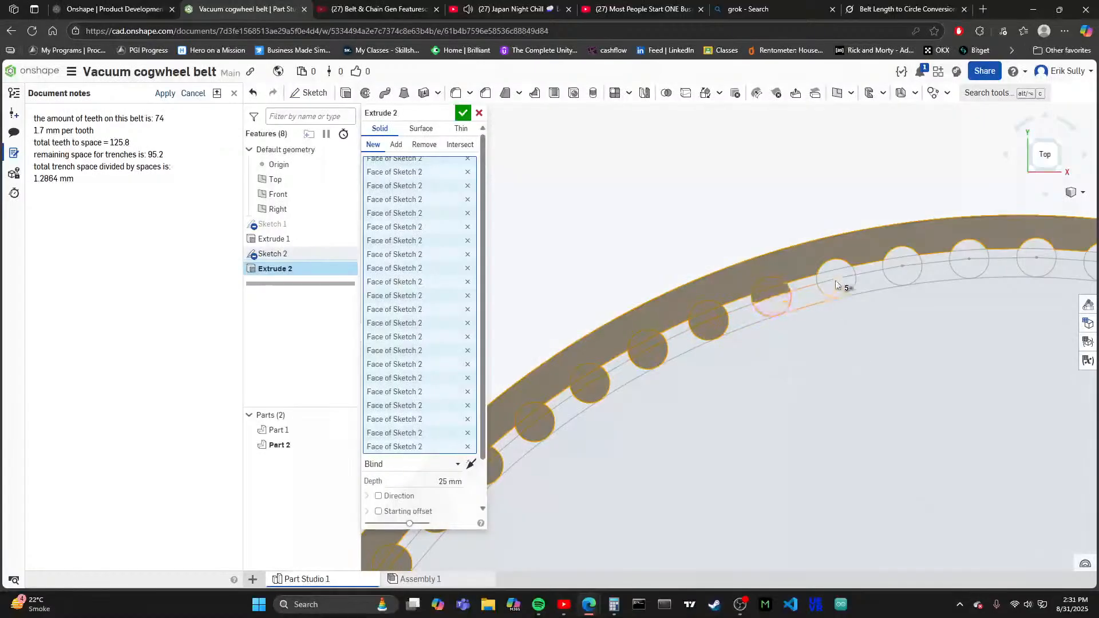
left_click(838, 289)
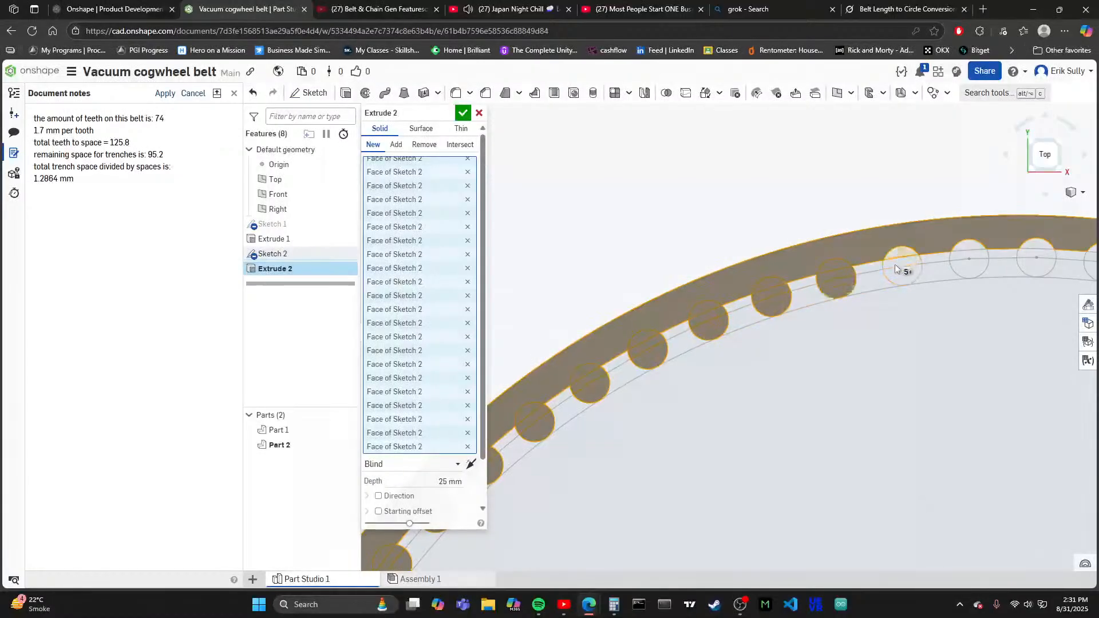
left_click(896, 268)
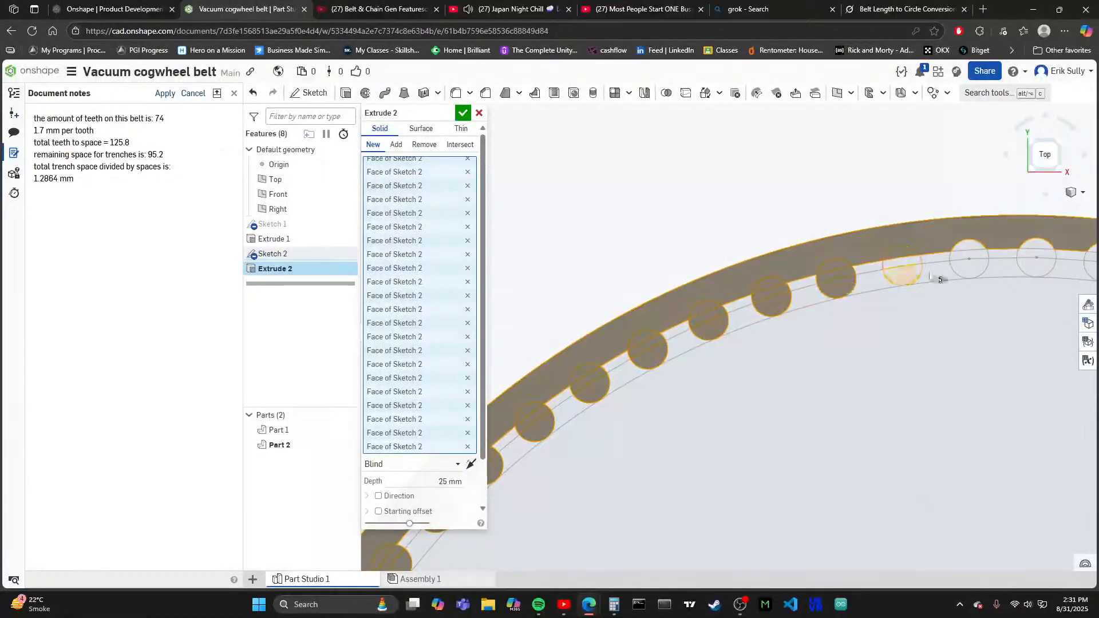
left_click(967, 267)
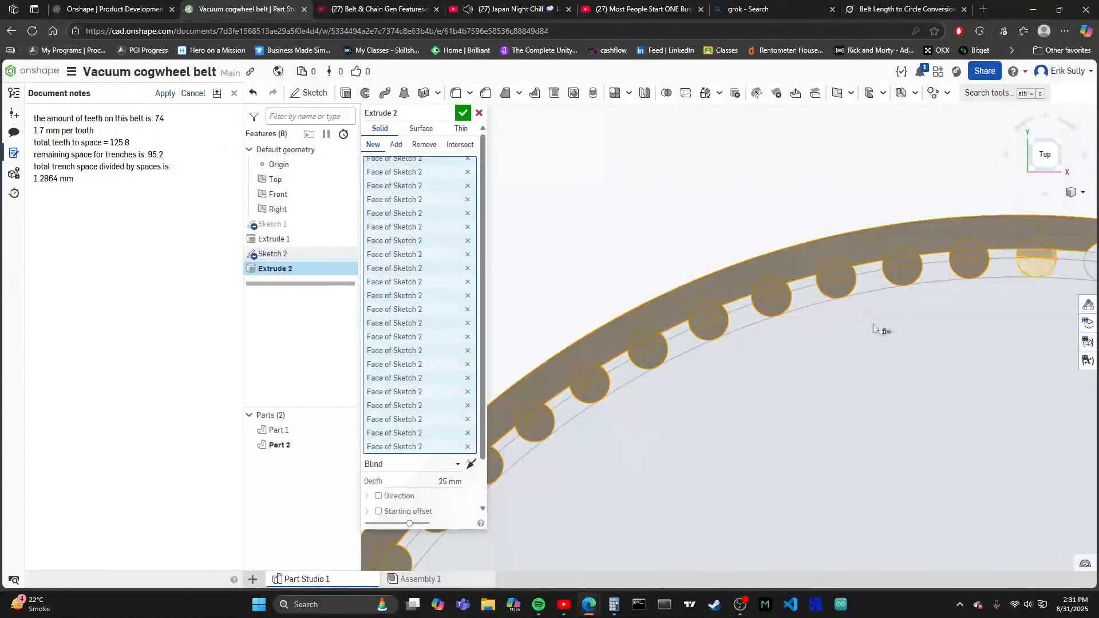
- Add all regions of the next six tooth circles just right of the ring's topmost point to the extrusion
scroll(874, 328, "up", 3)
scroll(878, 407, "down", 5)
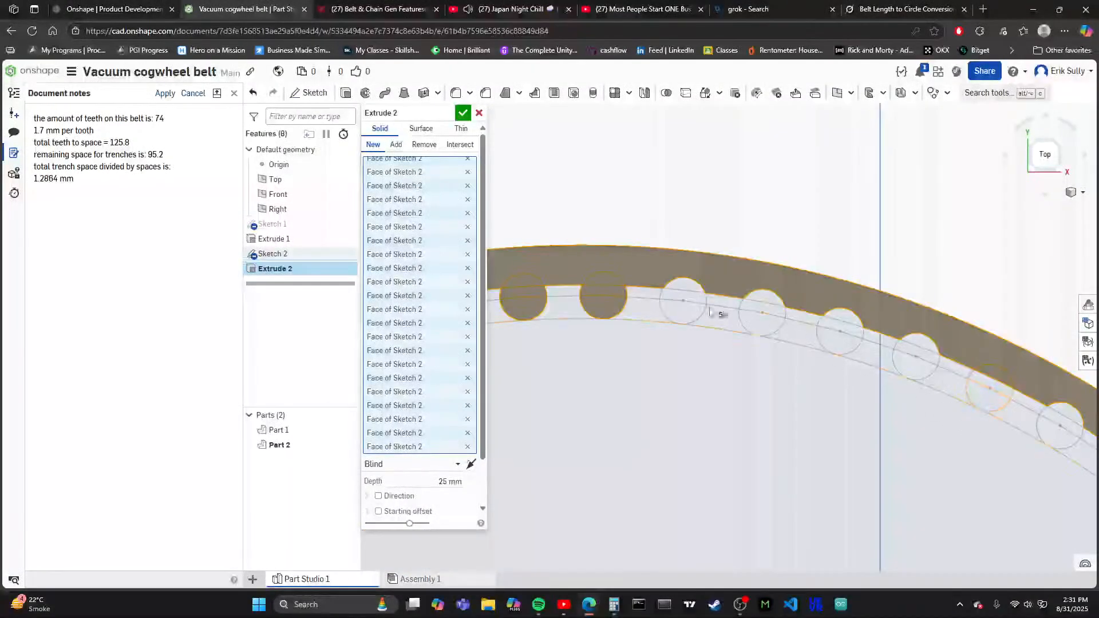
left_click(693, 316)
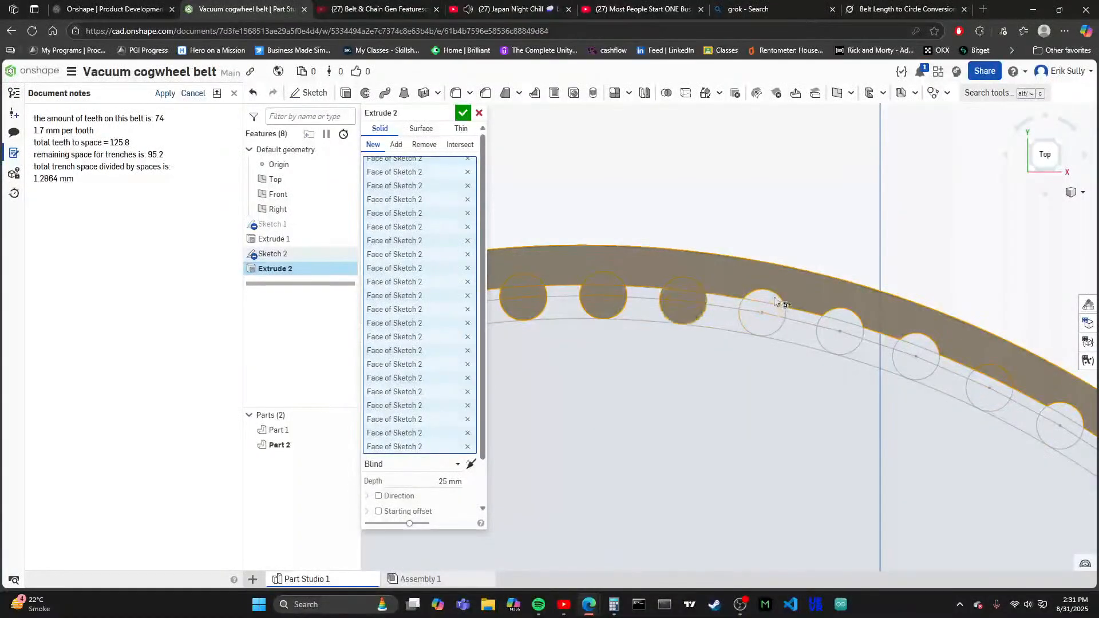
left_click(839, 314)
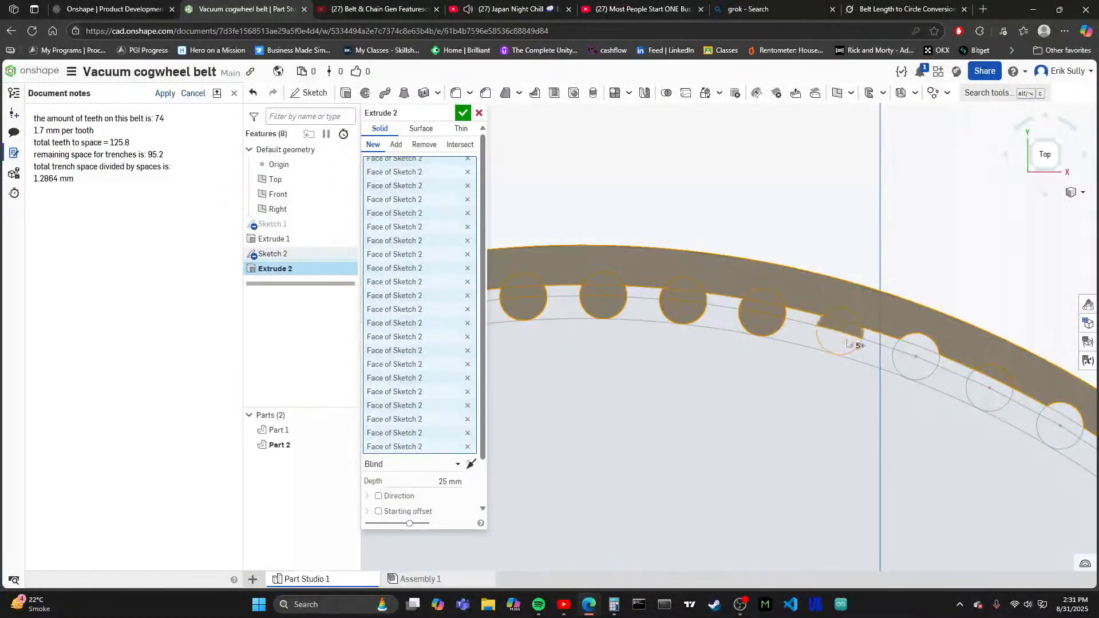
left_click(847, 343)
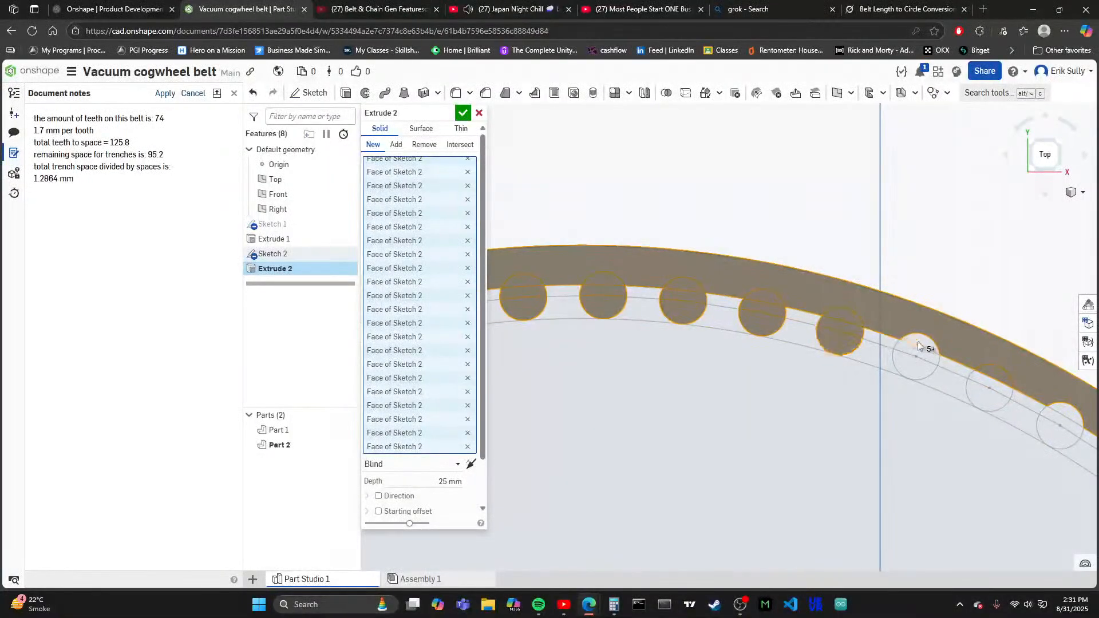
left_click(936, 367)
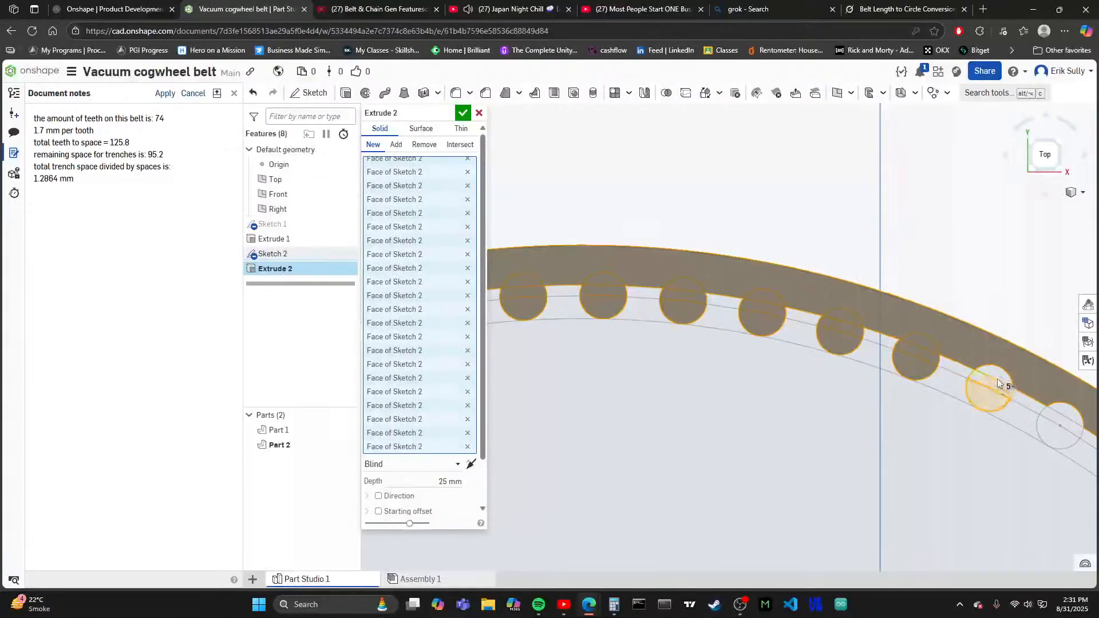
left_click(997, 379)
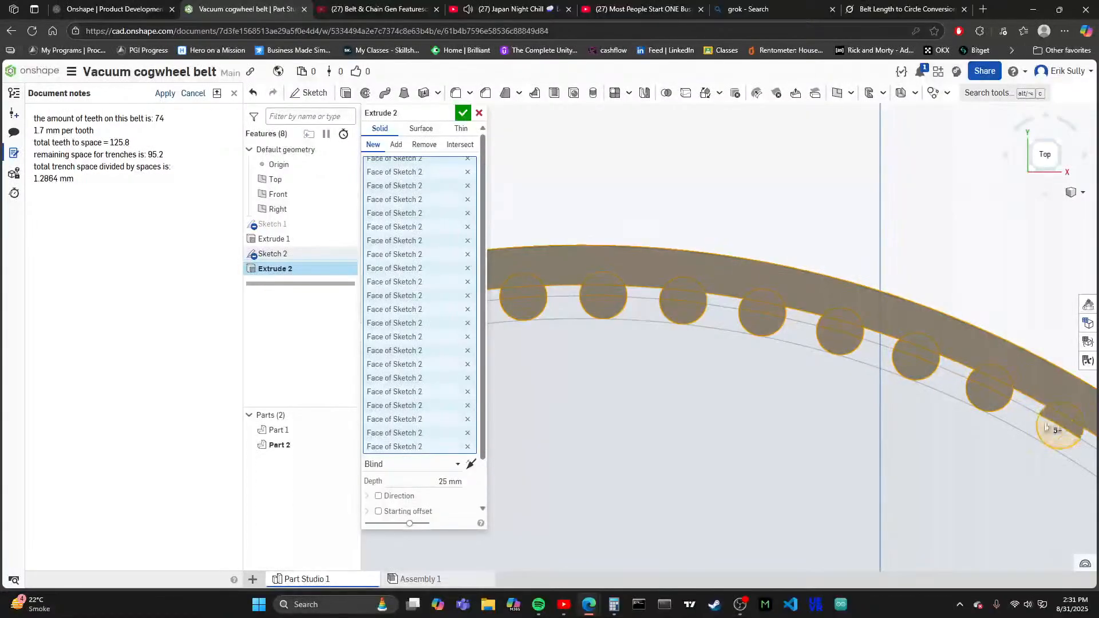
- Include all regions of the next six unselected tooth circles down the ring's upper-right arc in the extrusion
scroll(802, 292, "down", 3)
scroll(625, 391, "down", 2)
scroll(850, 376, "up", 3)
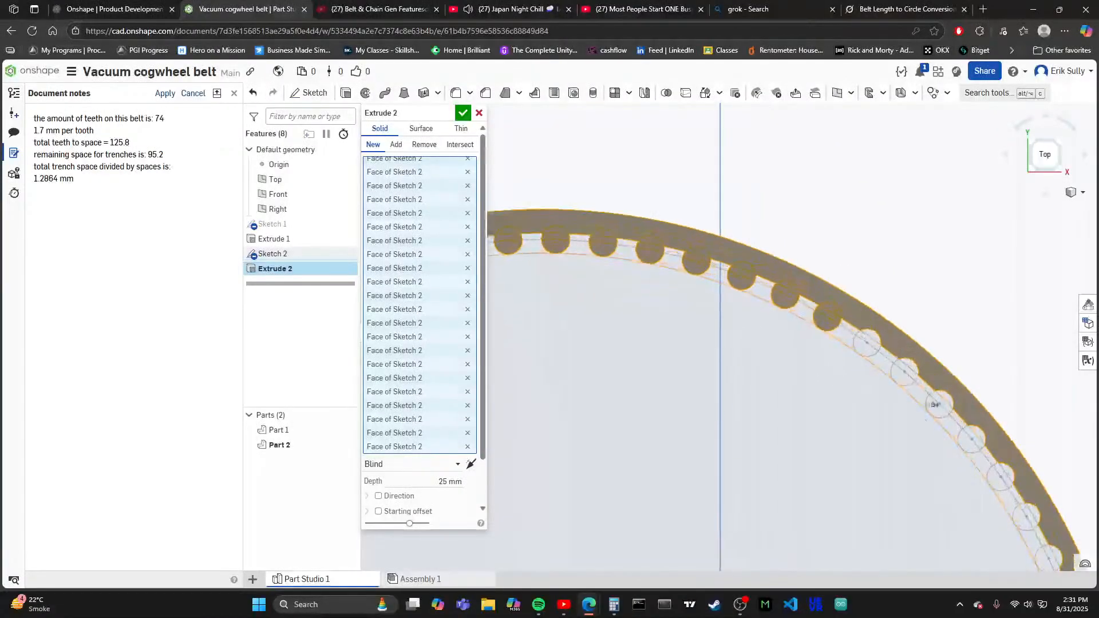
scroll(571, 466, "down", 3)
scroll(744, 509, "up", 4)
scroll(897, 486, "up", 2)
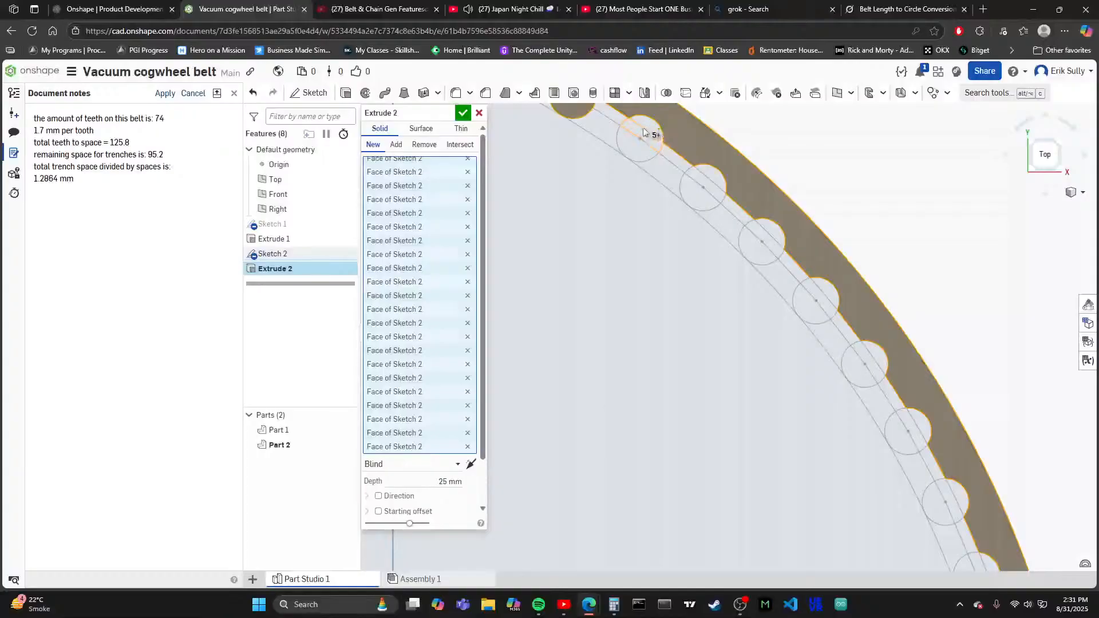
left_click(631, 137)
left_click(703, 184)
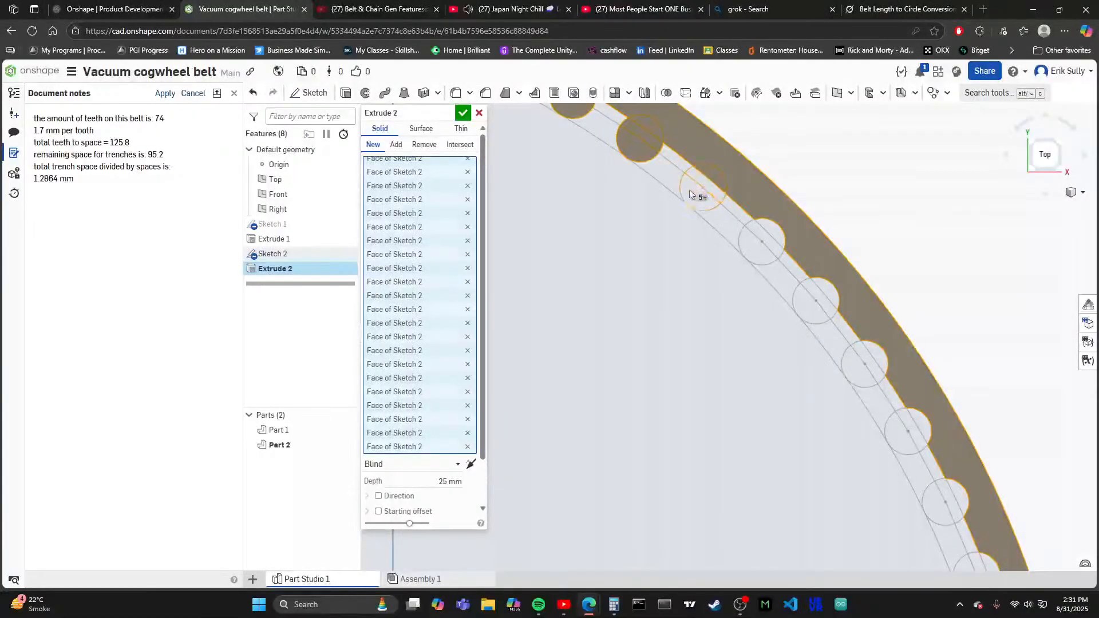
left_click(768, 261)
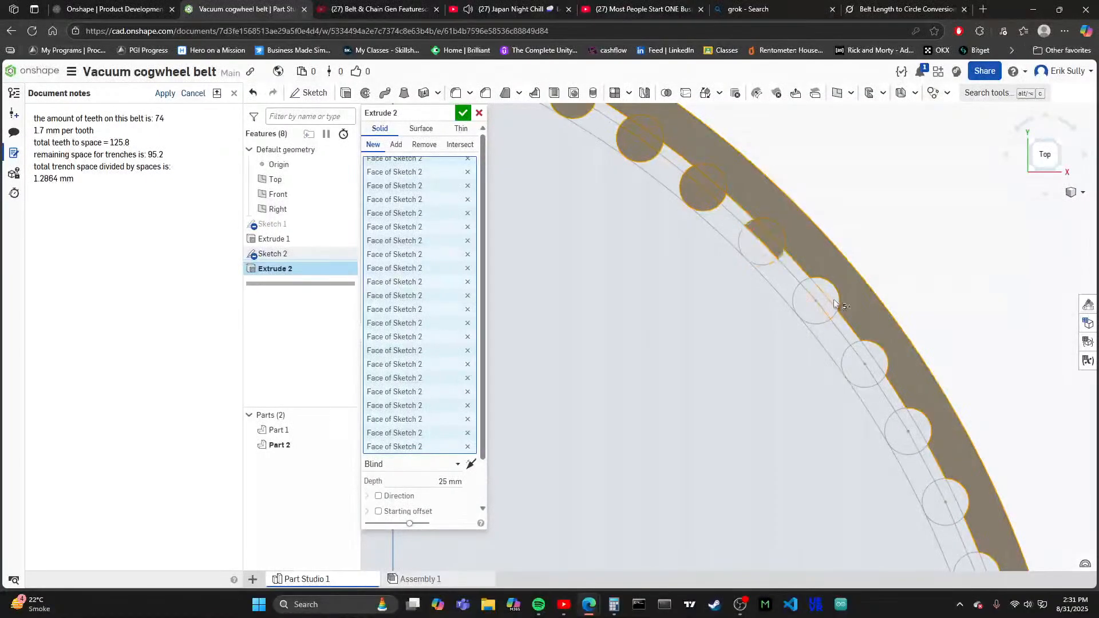
left_click(826, 303)
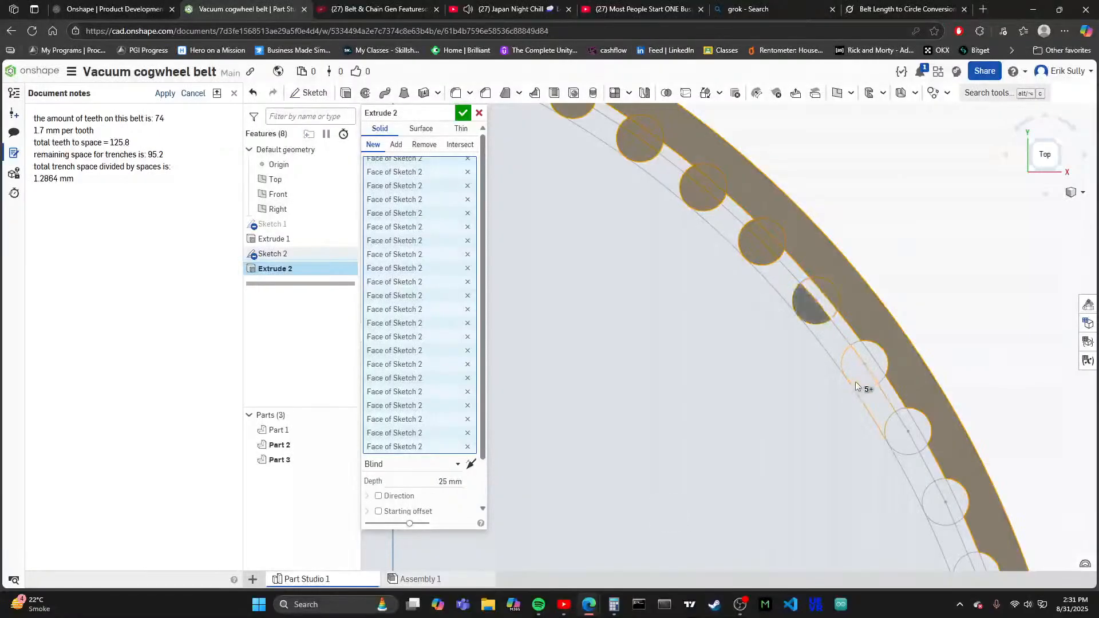
left_click(859, 370)
left_click(911, 430)
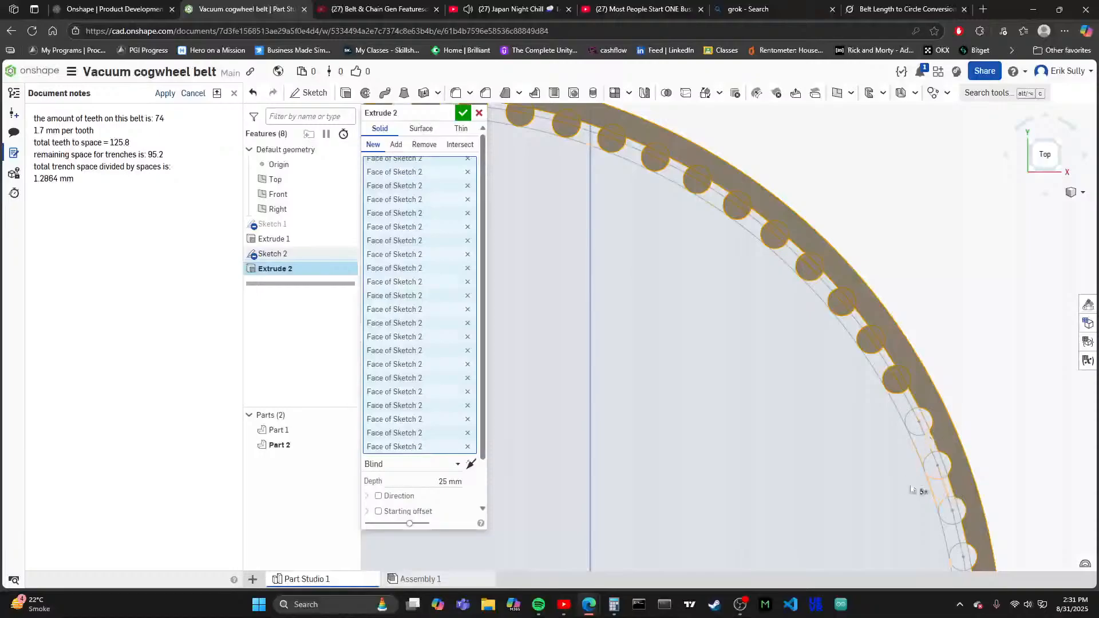
- Add all regions of the next three tooth circles along the steep part of the upper-right arc to the extrusion
scroll(687, 310, "down", 3)
scroll(826, 408, "up", 3)
scroll(824, 326, "up", 2)
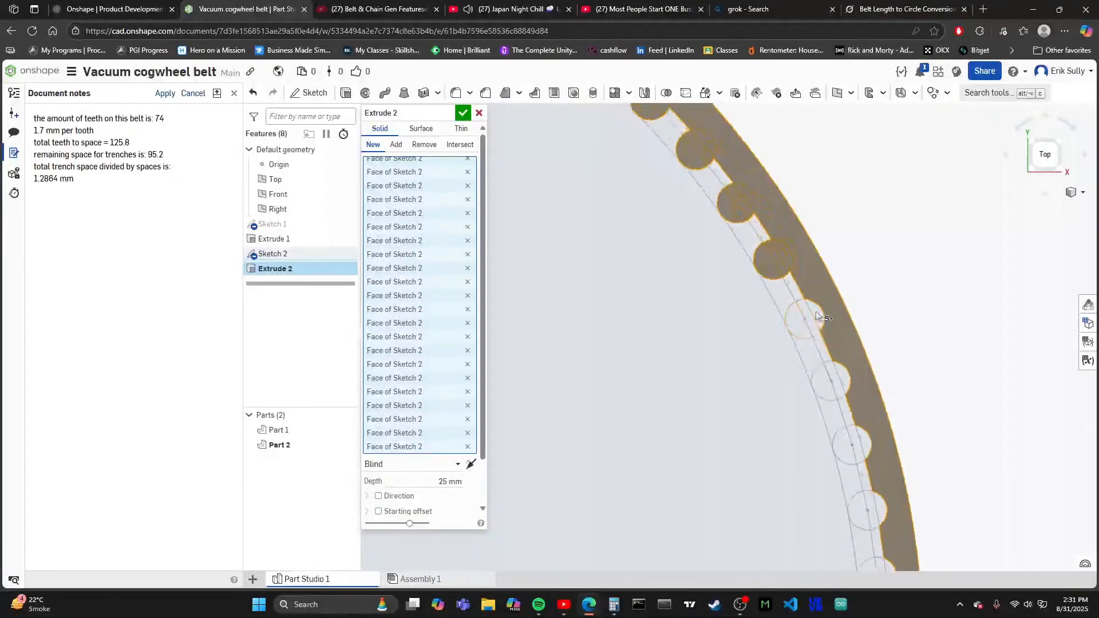
left_click(804, 323)
left_click(836, 381)
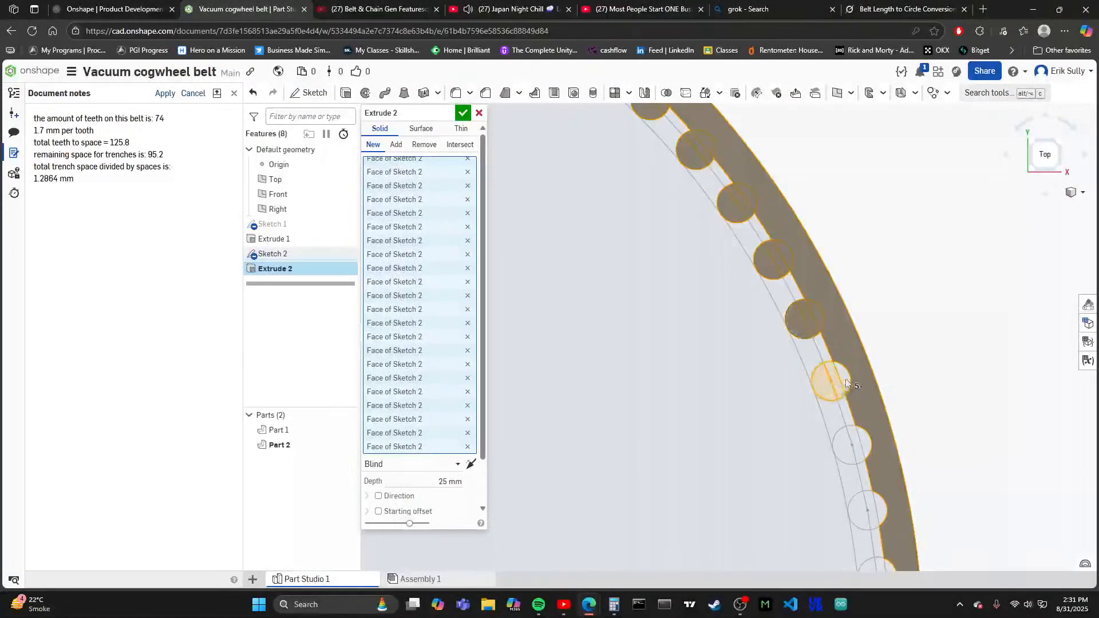
left_click(854, 439)
left_click(865, 445)
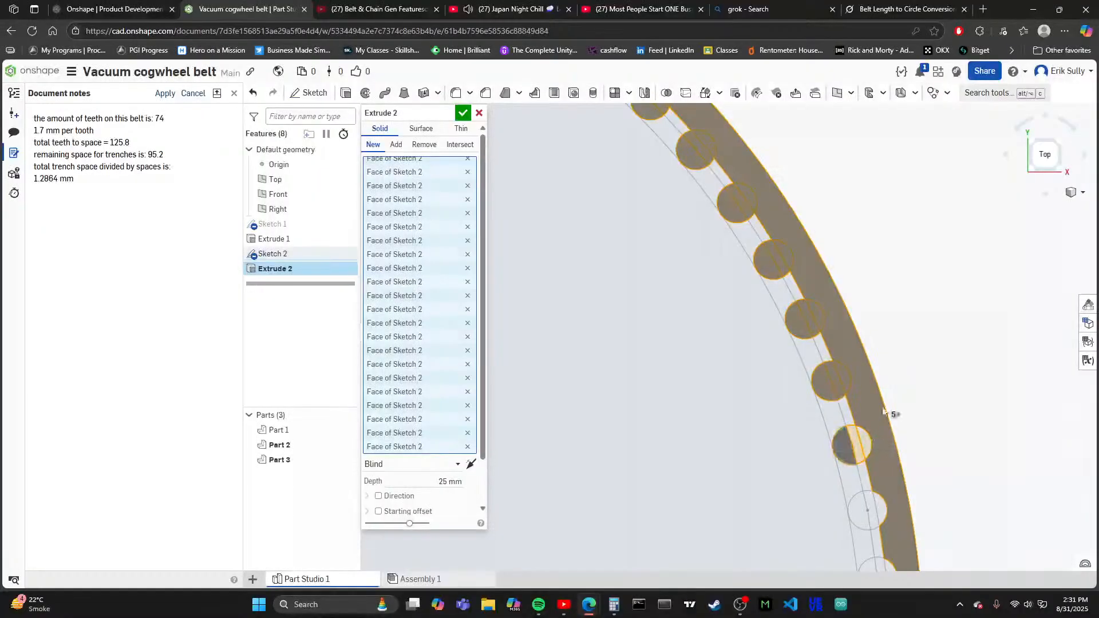
- Add all regions of the two unselected tooth circles just above the ring's rightmost point to the extrusion
scroll(890, 293, "down", 4)
scroll(896, 450, "up", 3)
scroll(889, 433, "up", 1)
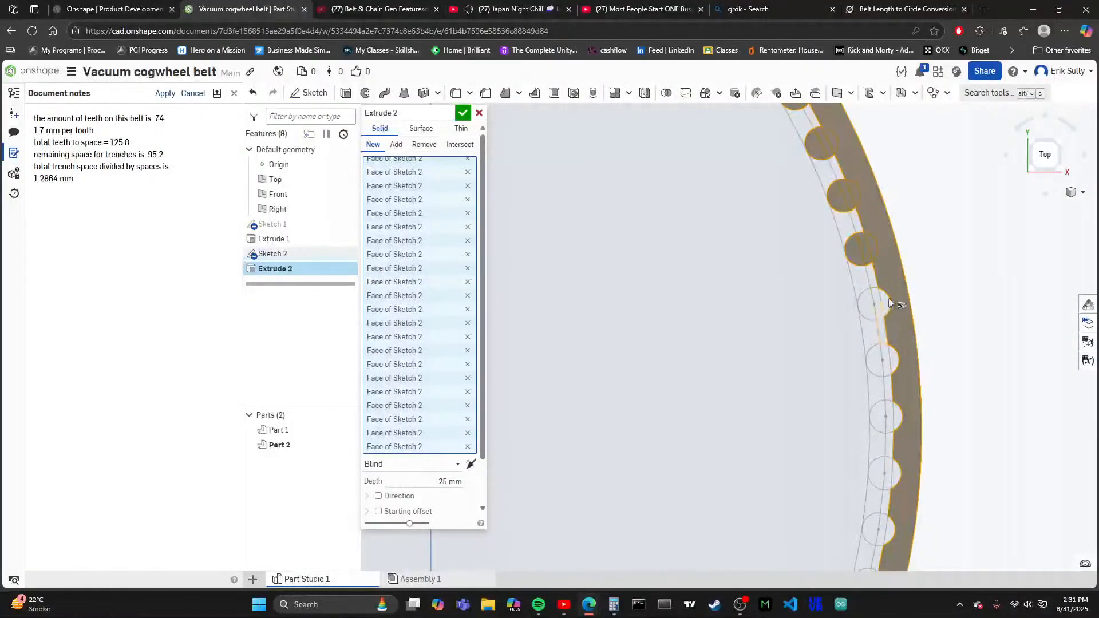
left_click(871, 306)
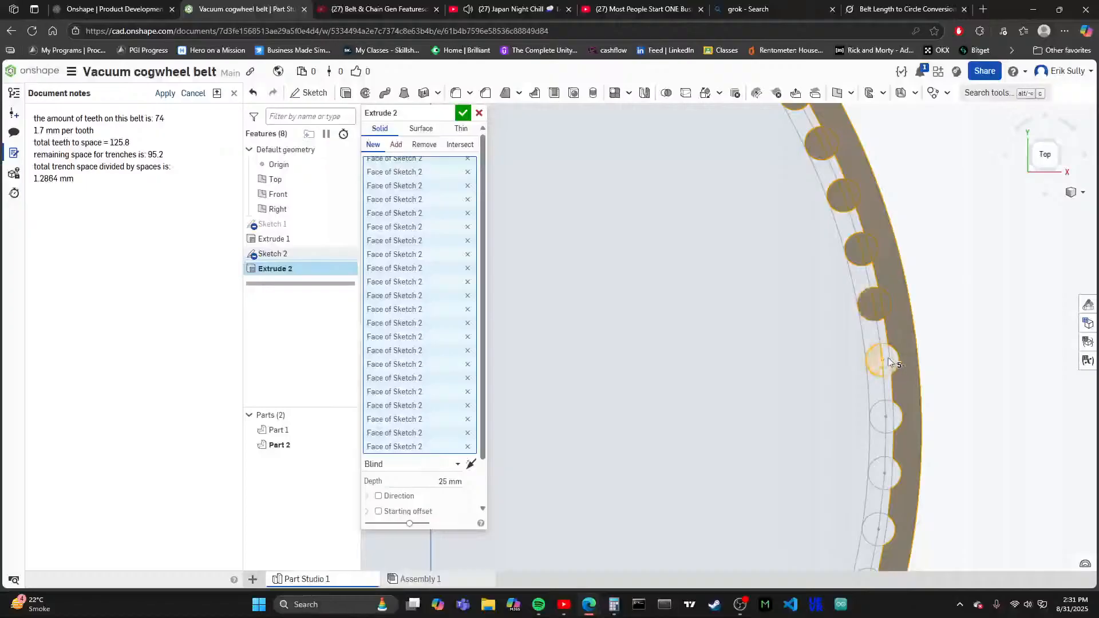
left_click(895, 363)
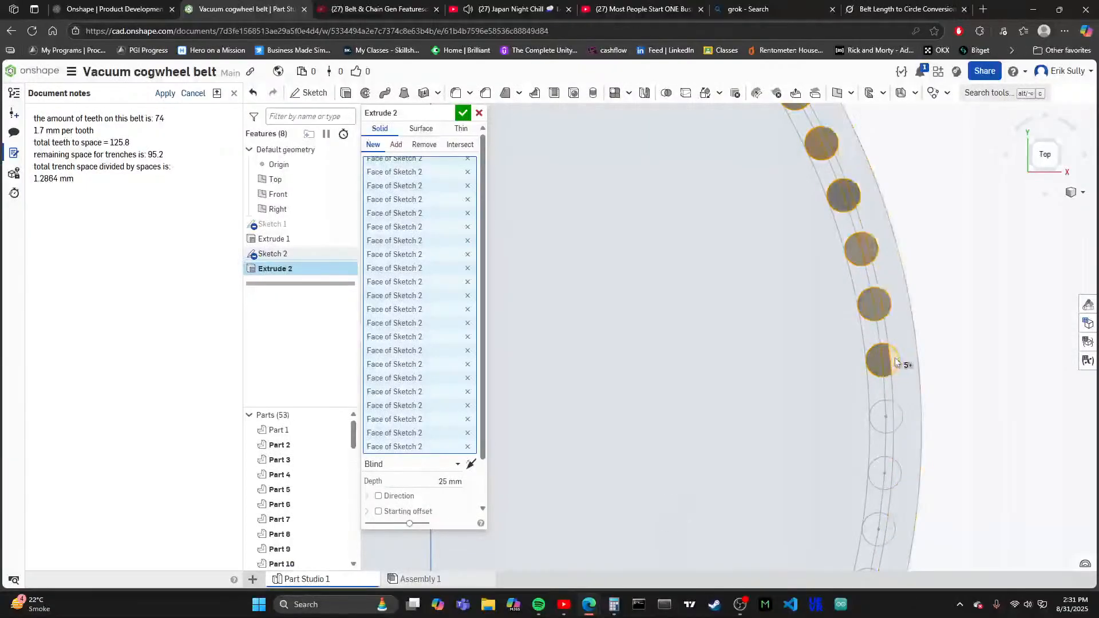
left_click(885, 356)
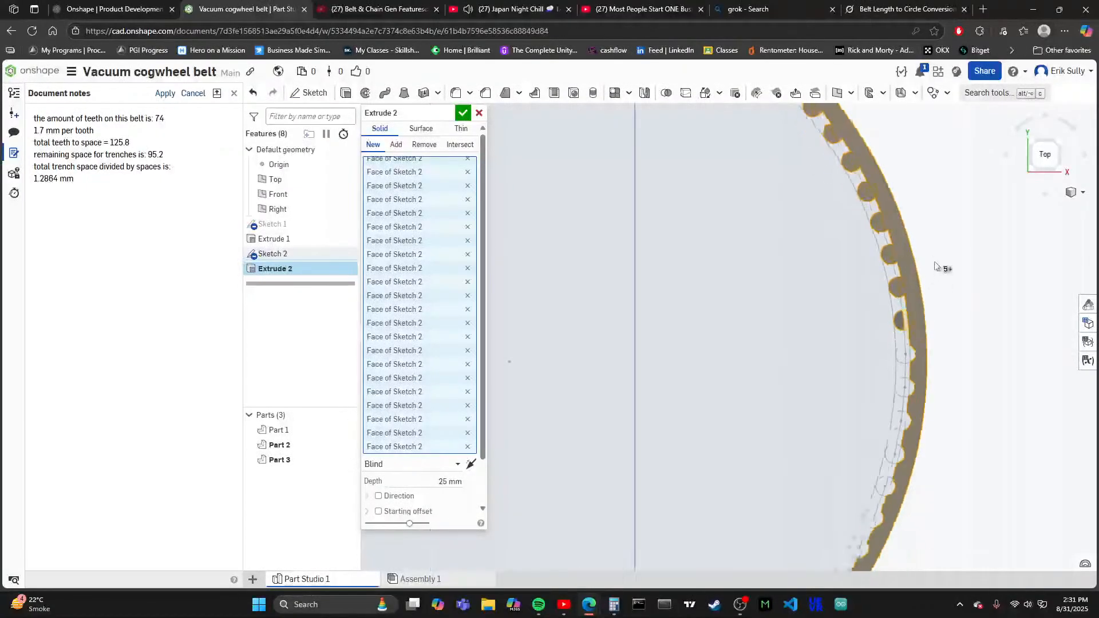
- Include all regions of the three tooth circles at and just below the ring's rightmost point in the extrusion
scroll(939, 310, "up", 3)
left_click(861, 271)
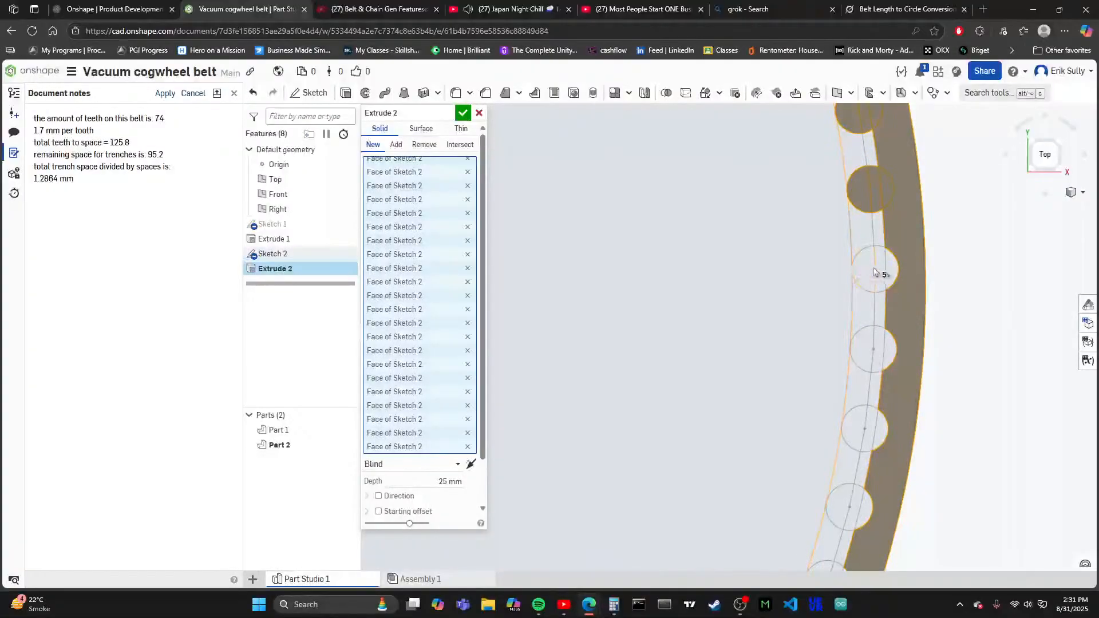
left_click(886, 271)
left_click(876, 343)
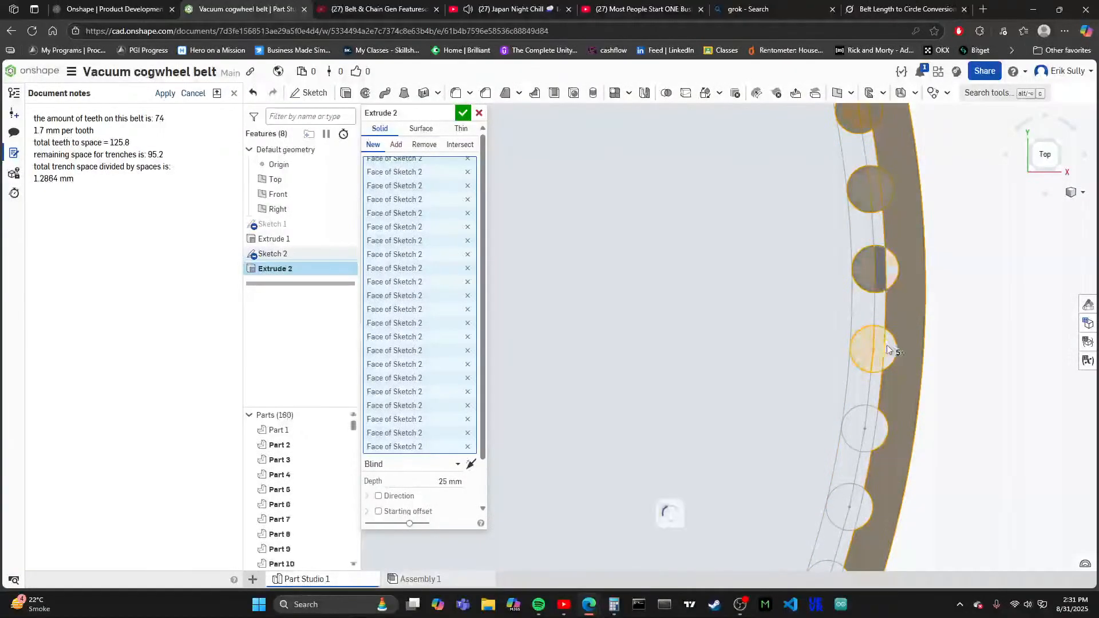
left_click(880, 431)
left_click(852, 429)
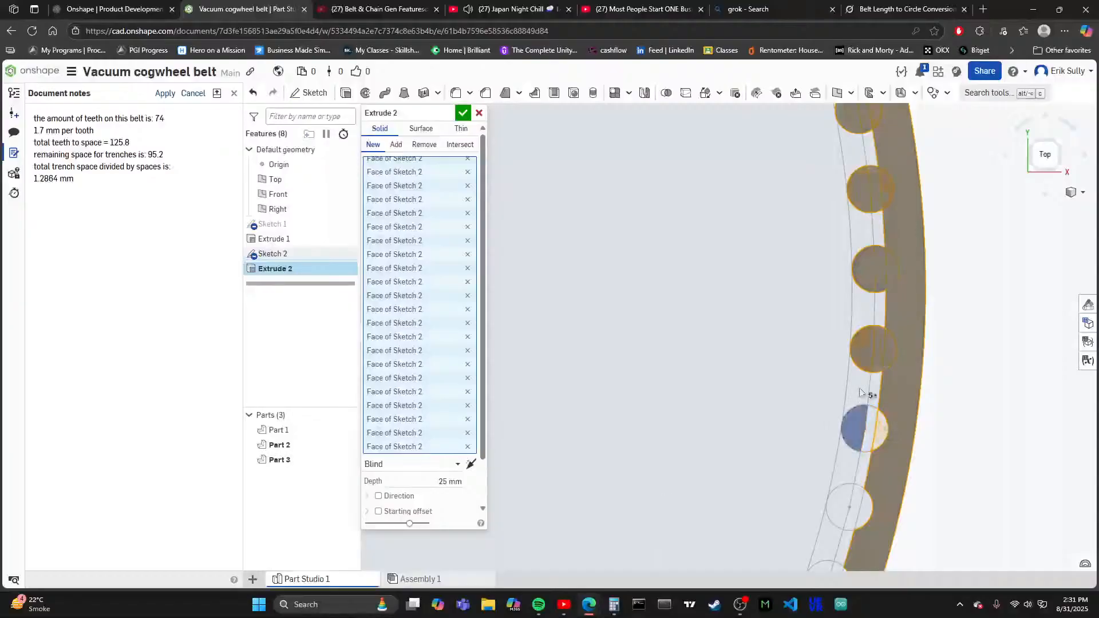
- Add all regions of the next three unselected tooth circles along the steep start of the ring's lower-right arc to the extrusion
scroll(830, 327, "down", 3)
scroll(830, 425, "up", 3)
left_click(825, 374)
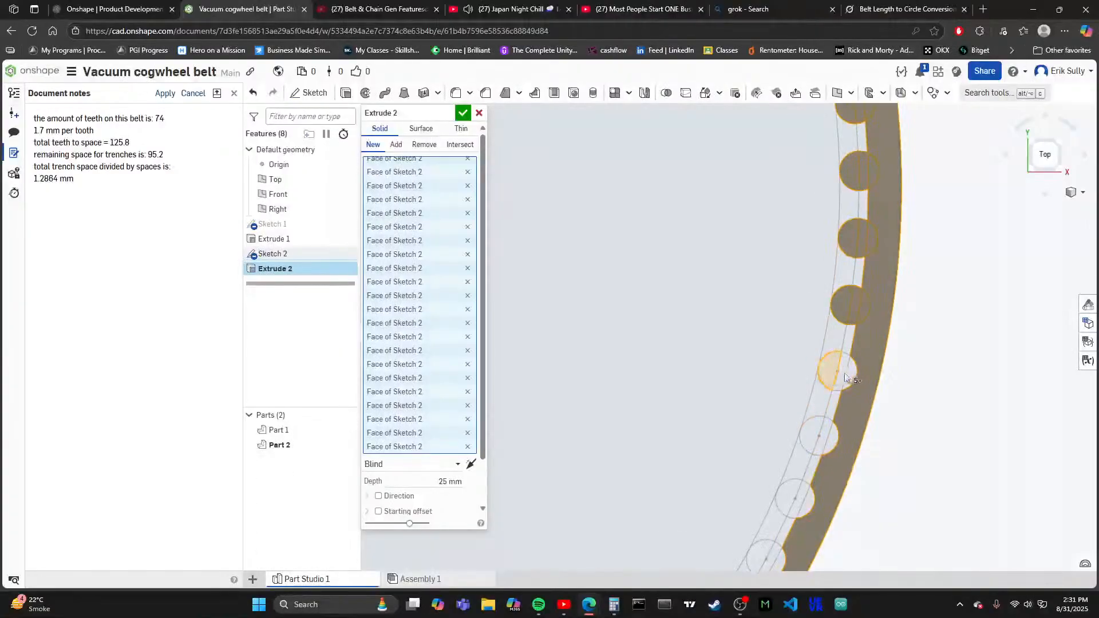
left_click(823, 432)
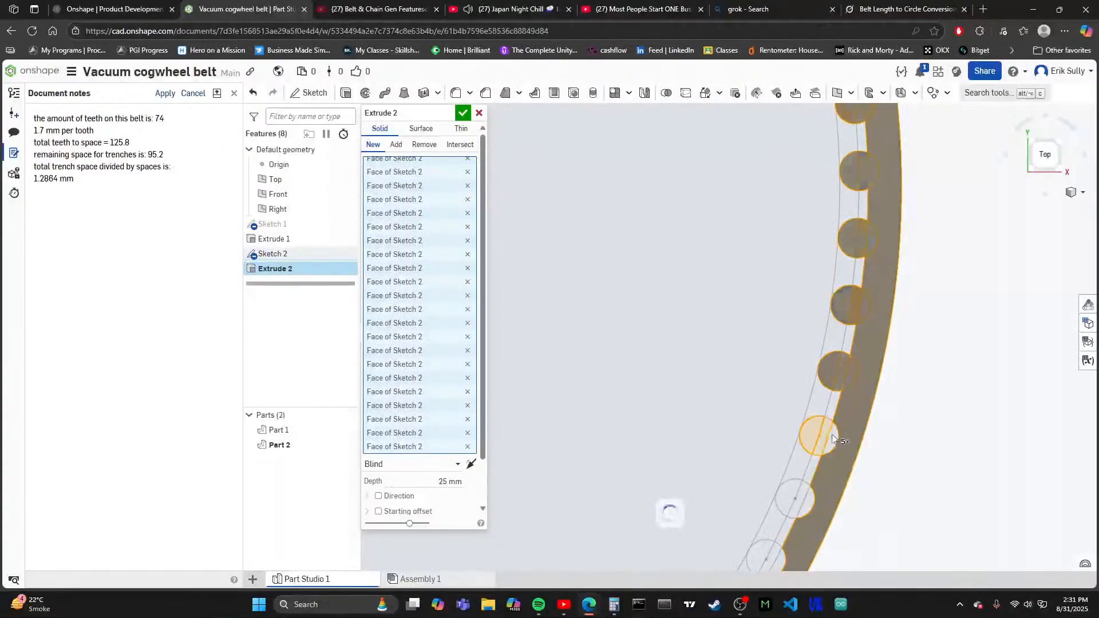
scroll(810, 311, "down", 3)
scroll(831, 353, "up", 3)
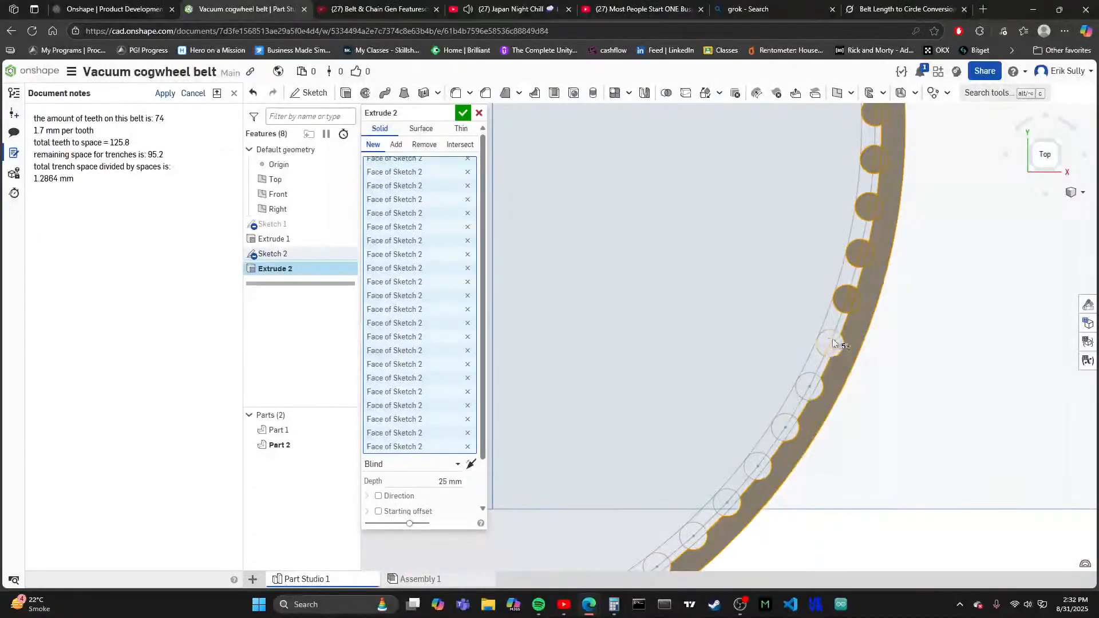
left_click(839, 346)
scroll(793, 393, "down", 3)
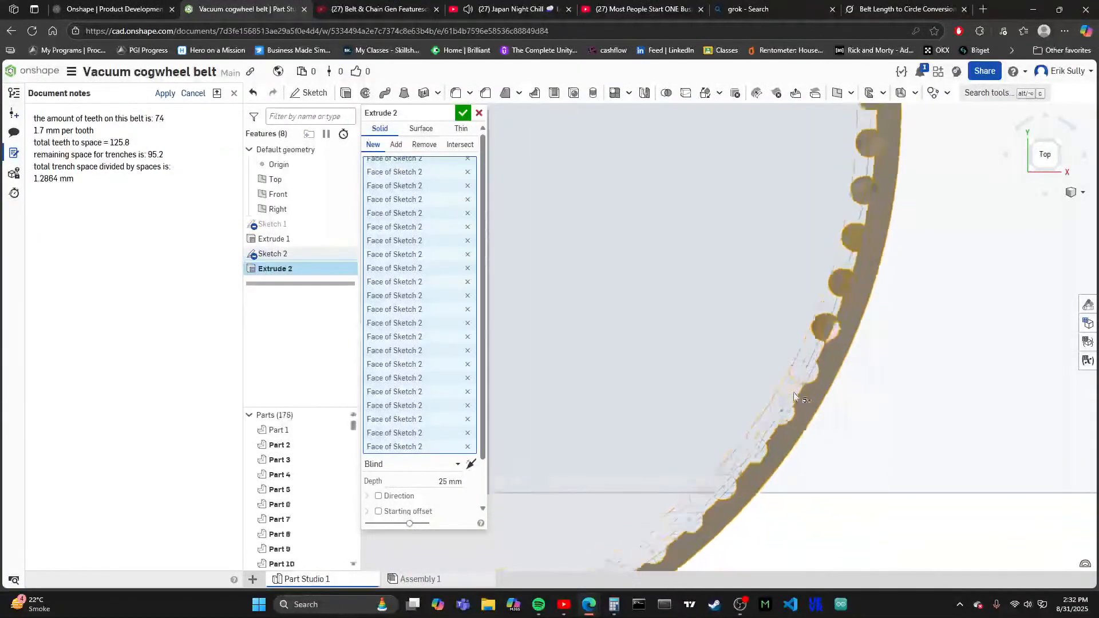
- Include all regions of the following three tooth circles down the ring's lower-right arc in the extrusion
scroll(806, 363, "up", 3)
left_click(819, 363)
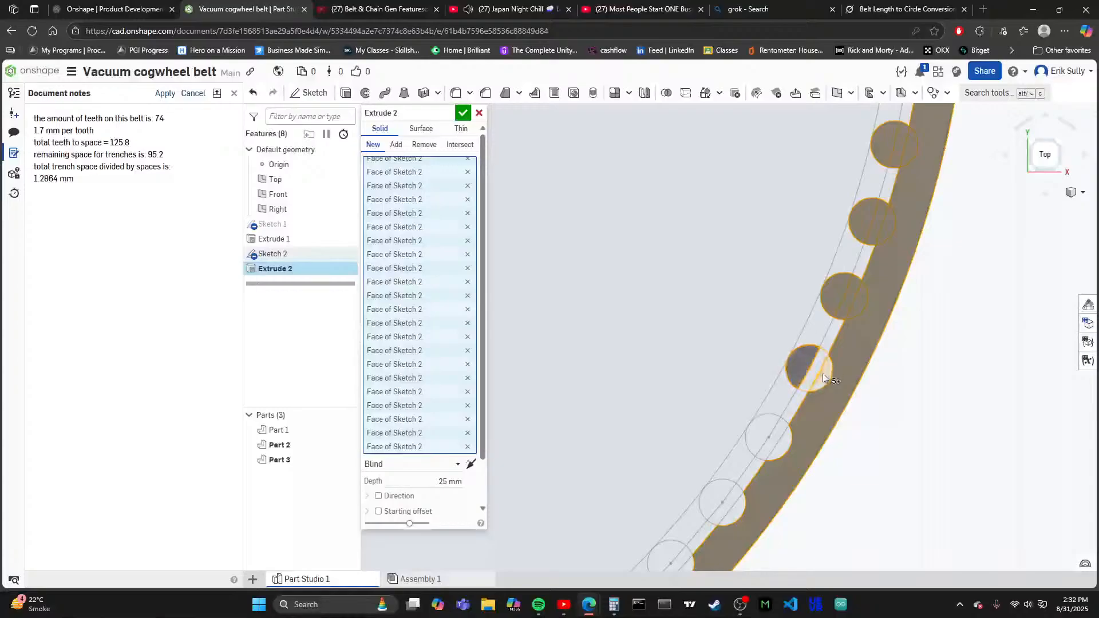
left_click(760, 435)
scroll(785, 442, "down", 3)
scroll(785, 442, "up", 3)
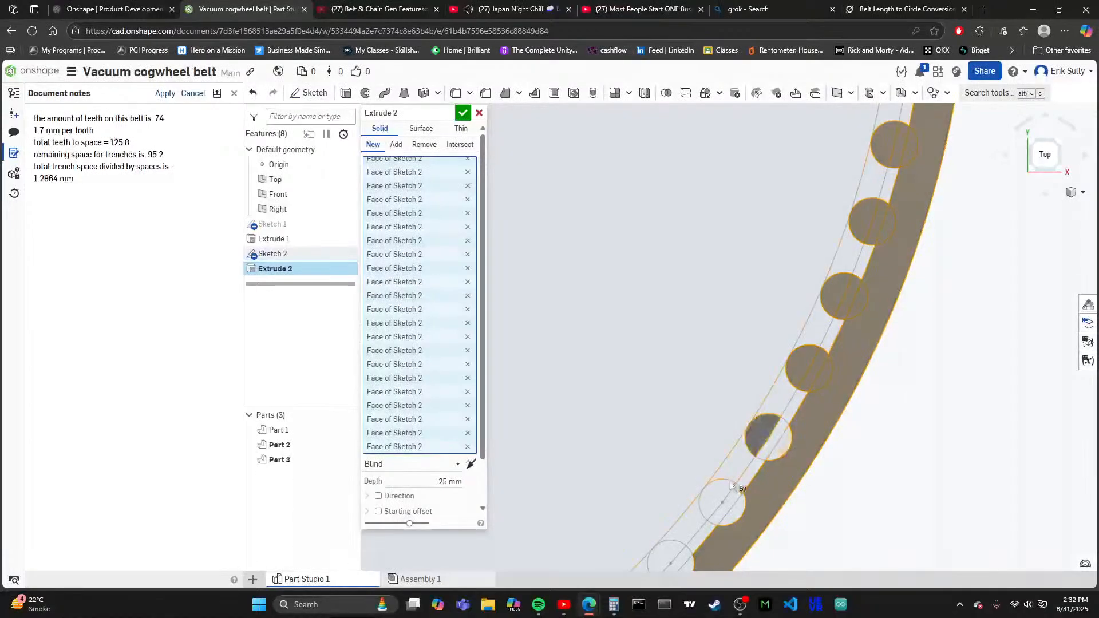
left_click(731, 503)
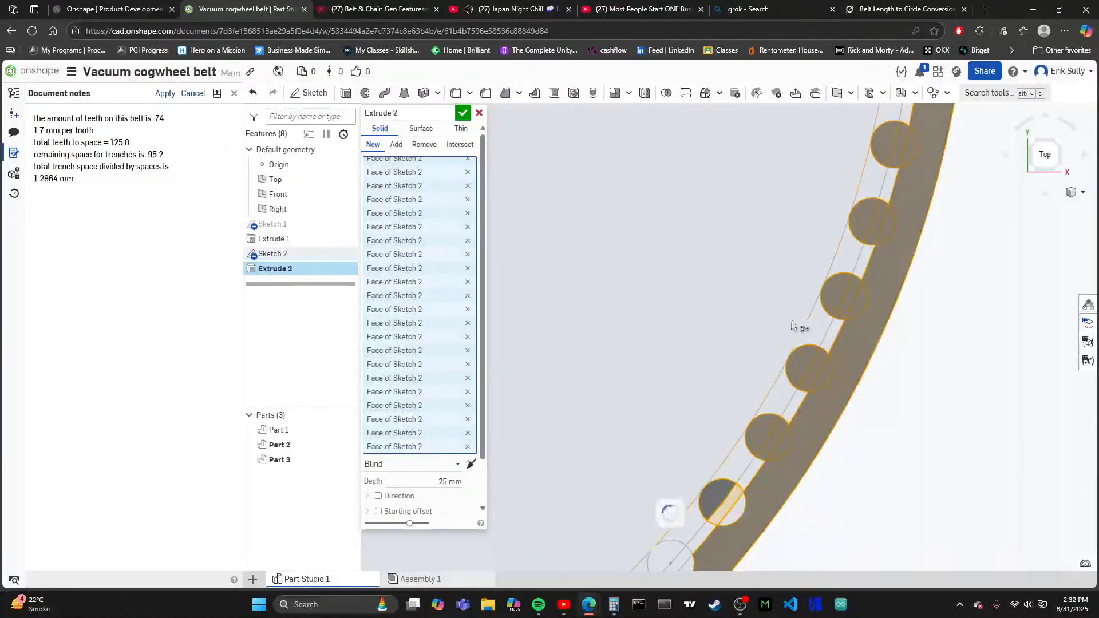
scroll(764, 462, "down", 3)
scroll(764, 460, "up", 3)
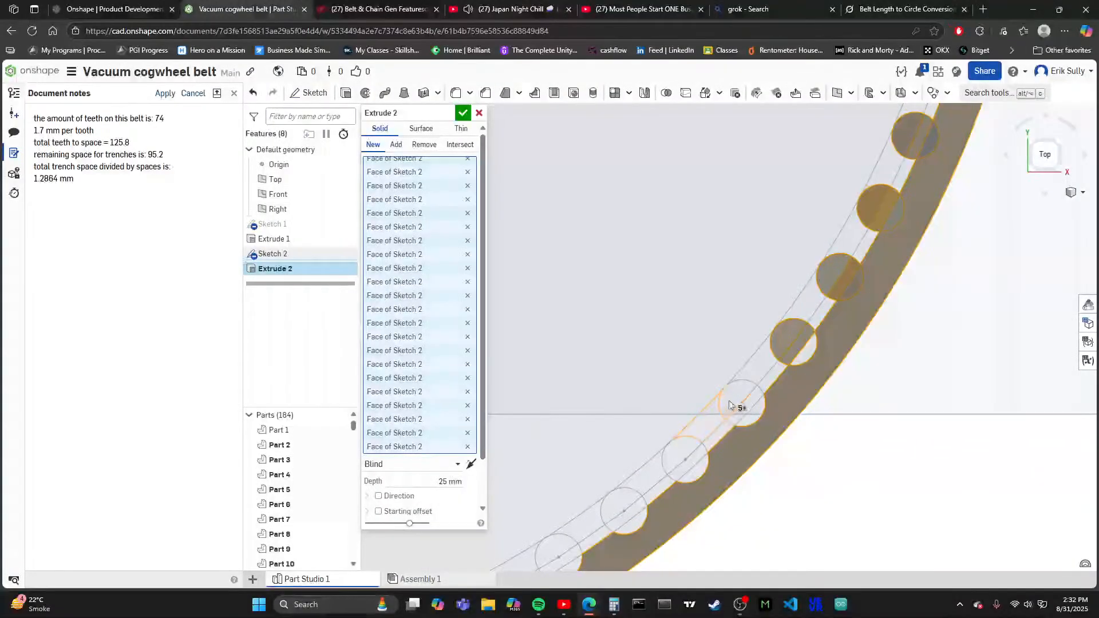
- Add all regions of the next two unselected tooth circles midway down the lower-right arc to the extrusion
left_click(748, 418)
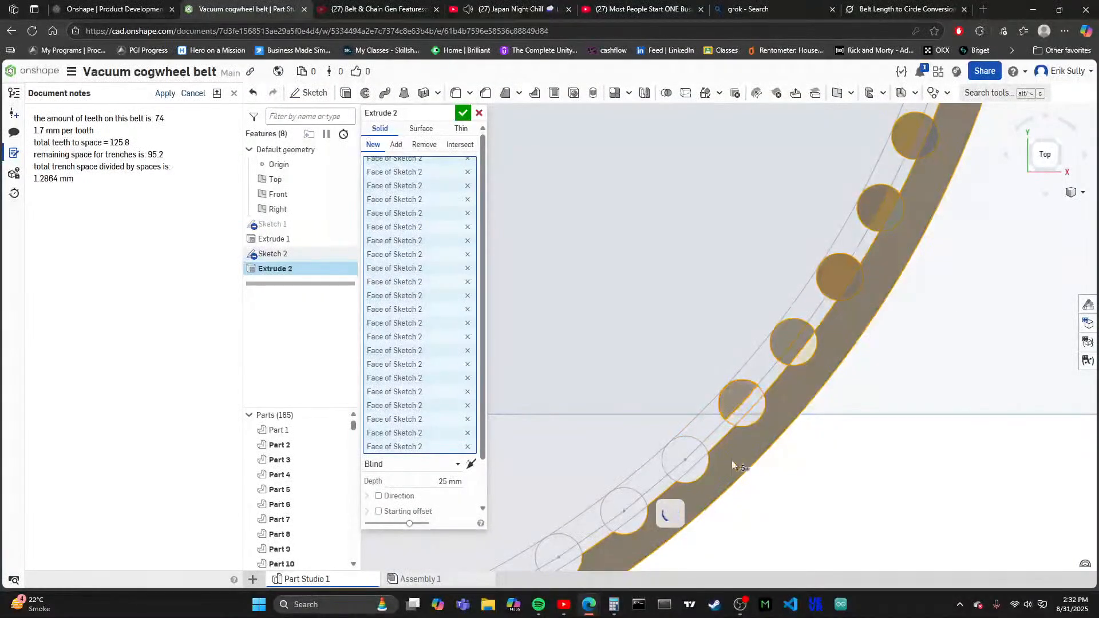
scroll(705, 378, "up", 1)
left_click(708, 426)
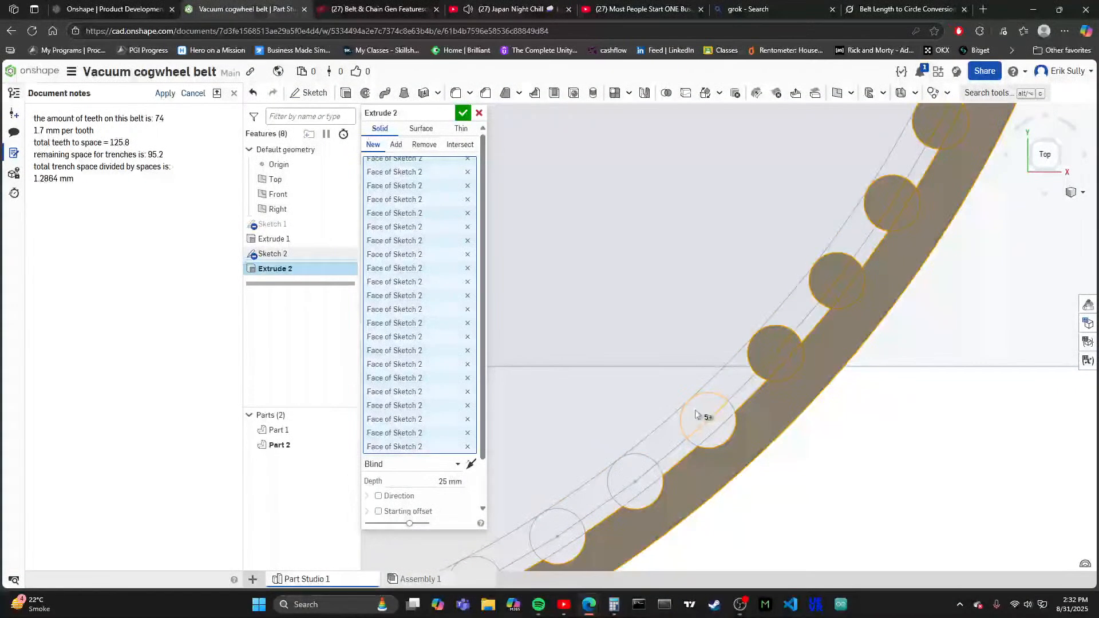
left_click(717, 439)
scroll(734, 318, "down", 2)
scroll(659, 452, "up", 3)
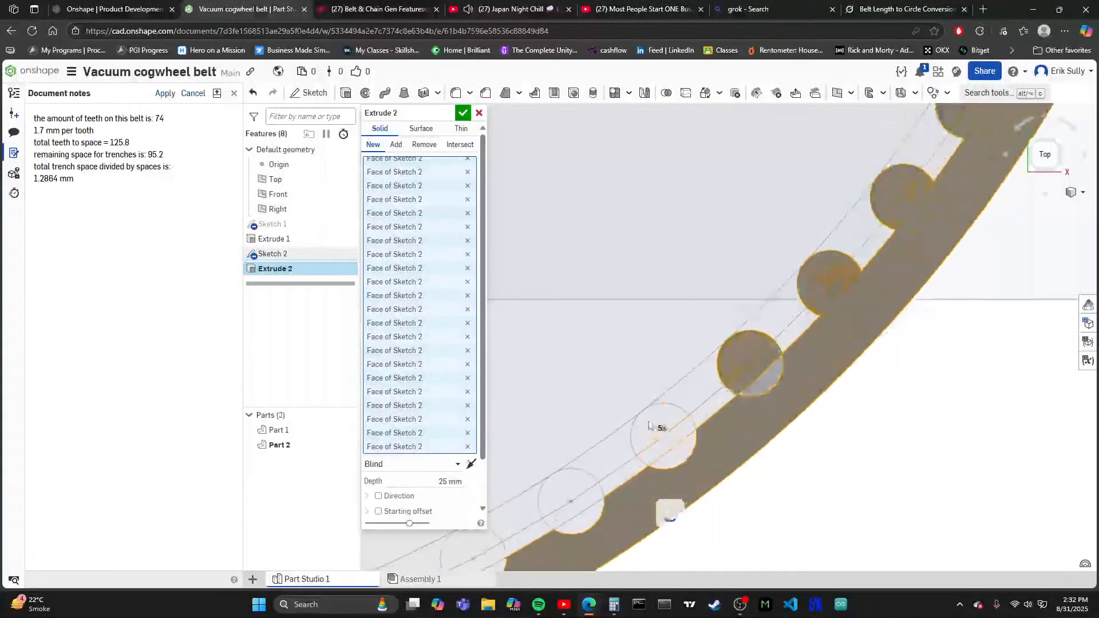
- Include all regions of the next three tooth circles where the lower-right arc starts to flatten in the extrusion
left_click(651, 426)
left_click(666, 451)
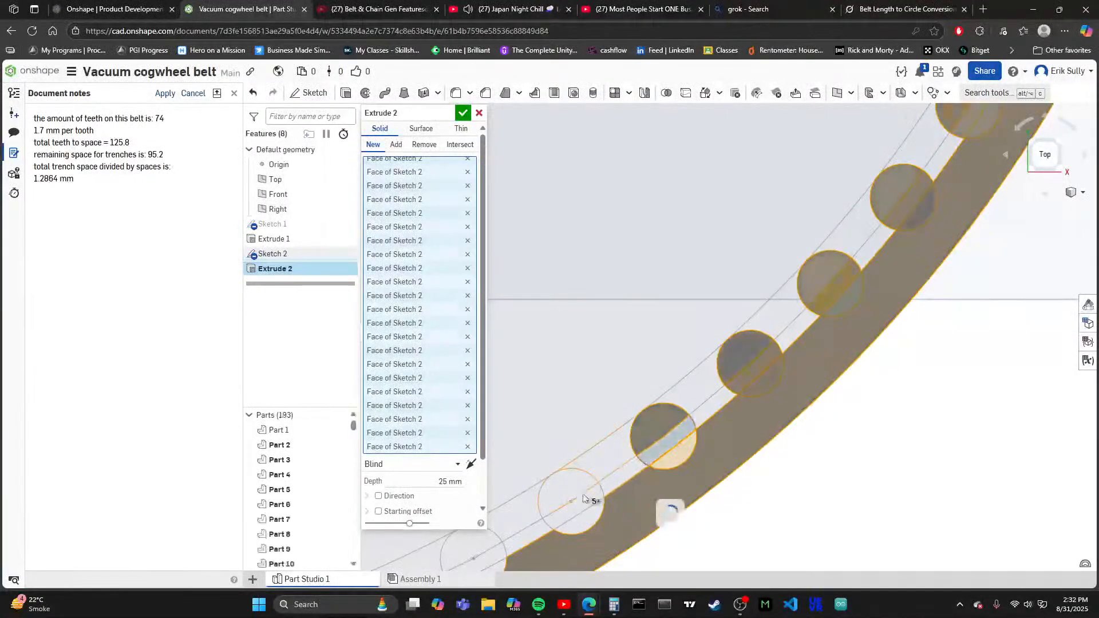
left_click(588, 517)
scroll(673, 374, "down", 3)
scroll(590, 507, "up", 4)
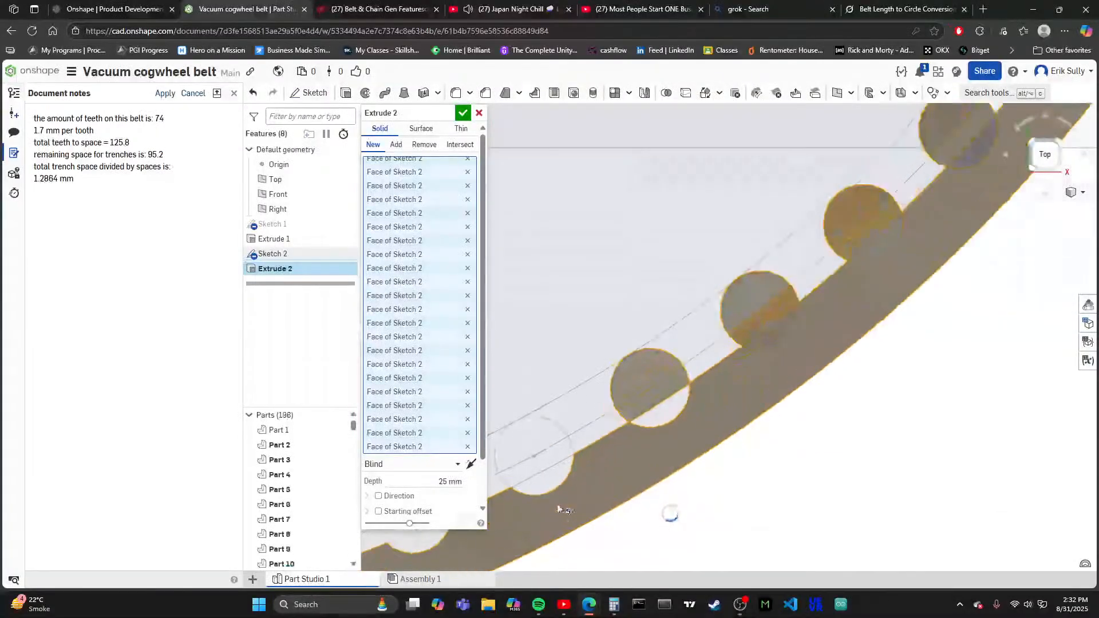
left_click(553, 458)
scroll(557, 468, "down", 3)
scroll(615, 454, "up", 3)
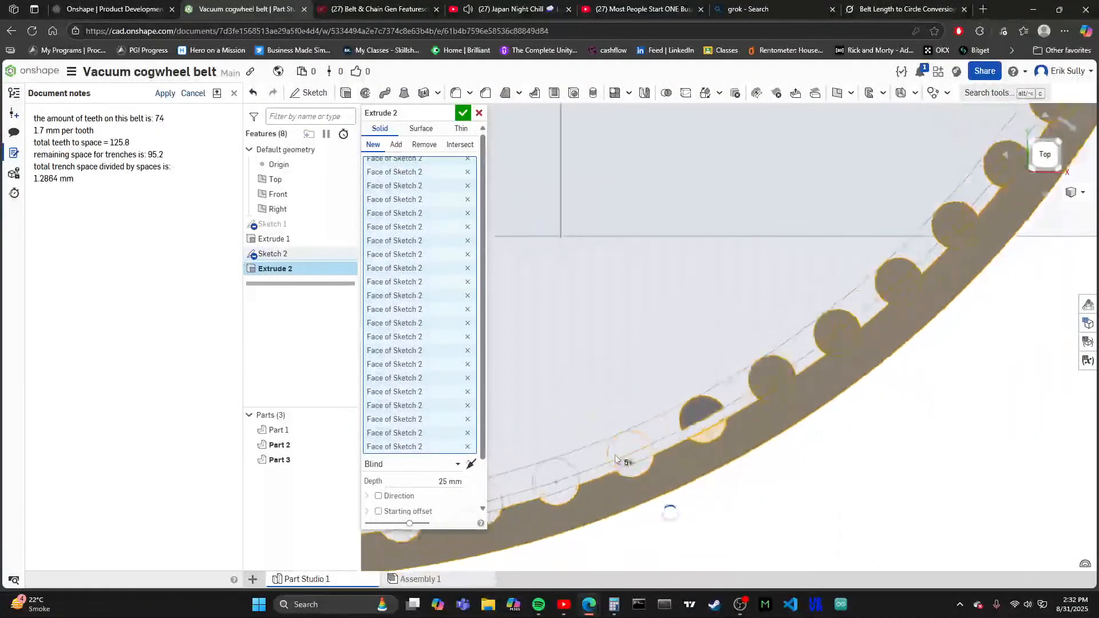
- Add all regions of the next three tooth circles on the shallow part of the lower-right arc to the extrusion
left_click(626, 448)
scroll(704, 499, "down", 3)
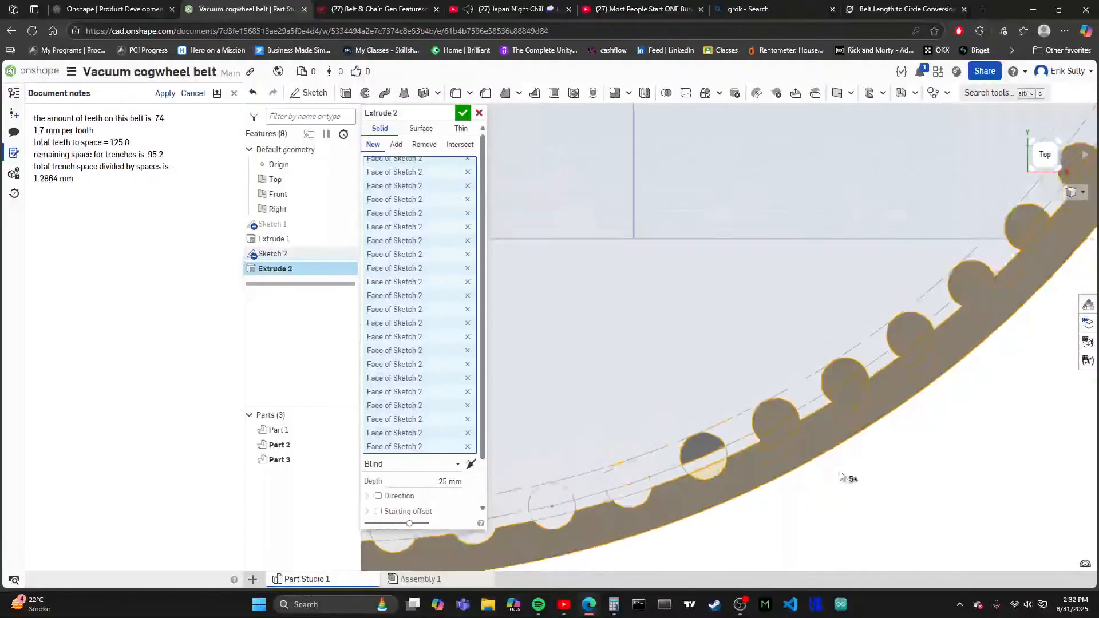
left_click(700, 478)
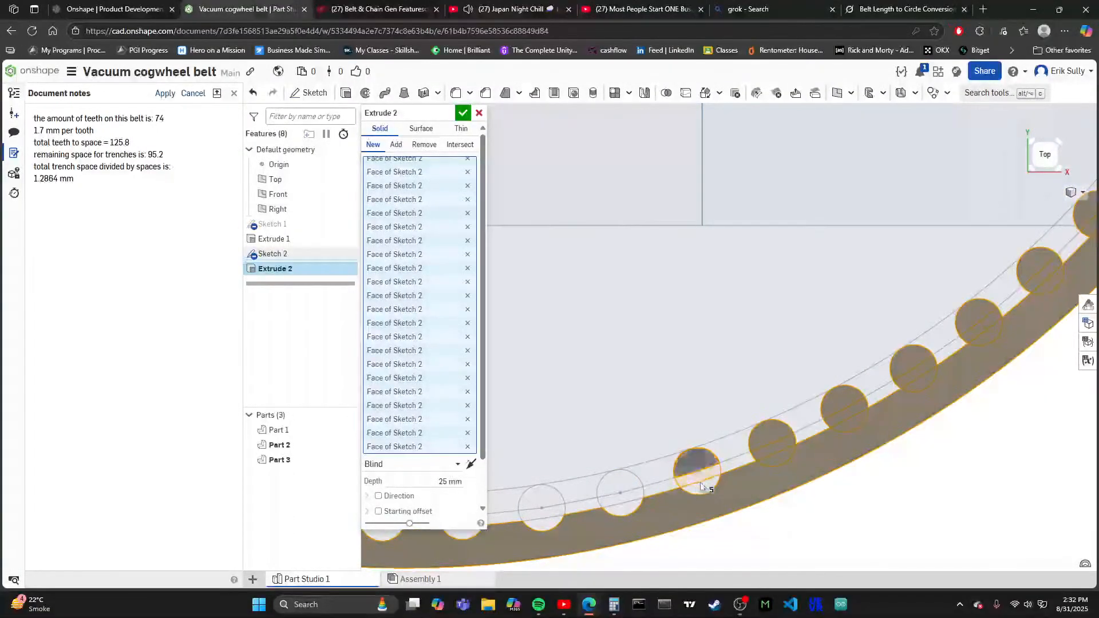
scroll(688, 449, "down", 3)
scroll(697, 435, "up", 3)
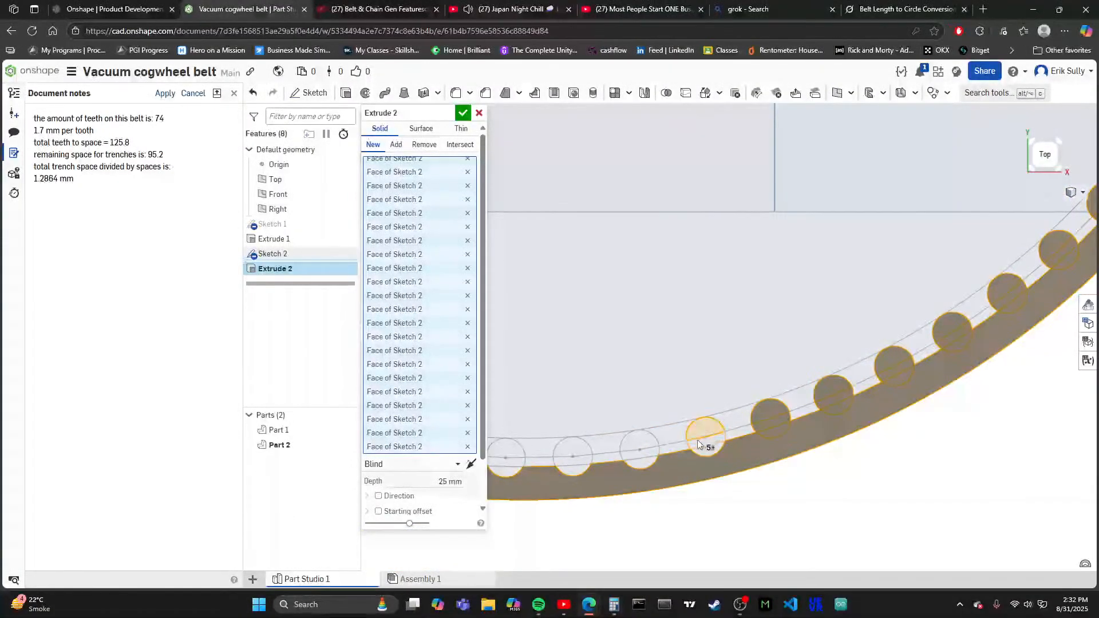
scroll(701, 450, "down", 2)
scroll(650, 435, "up", 3)
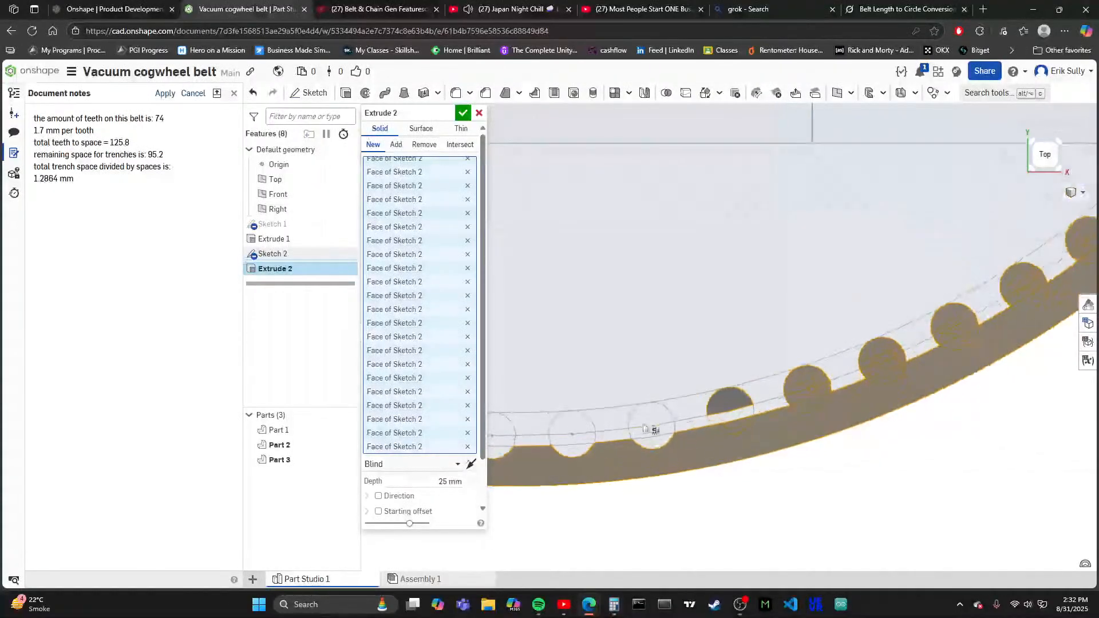
- Include all regions of the three unselected tooth circles around the ring's lowest point in the extrusion
left_click(649, 439)
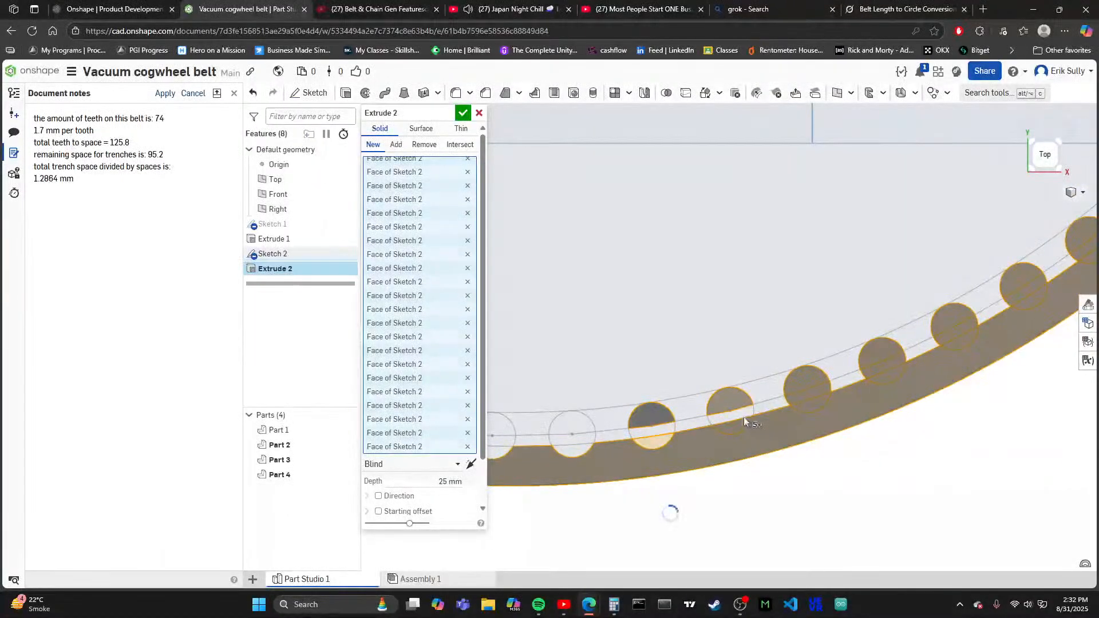
scroll(846, 331, "down", 2)
scroll(675, 343, "up", 2)
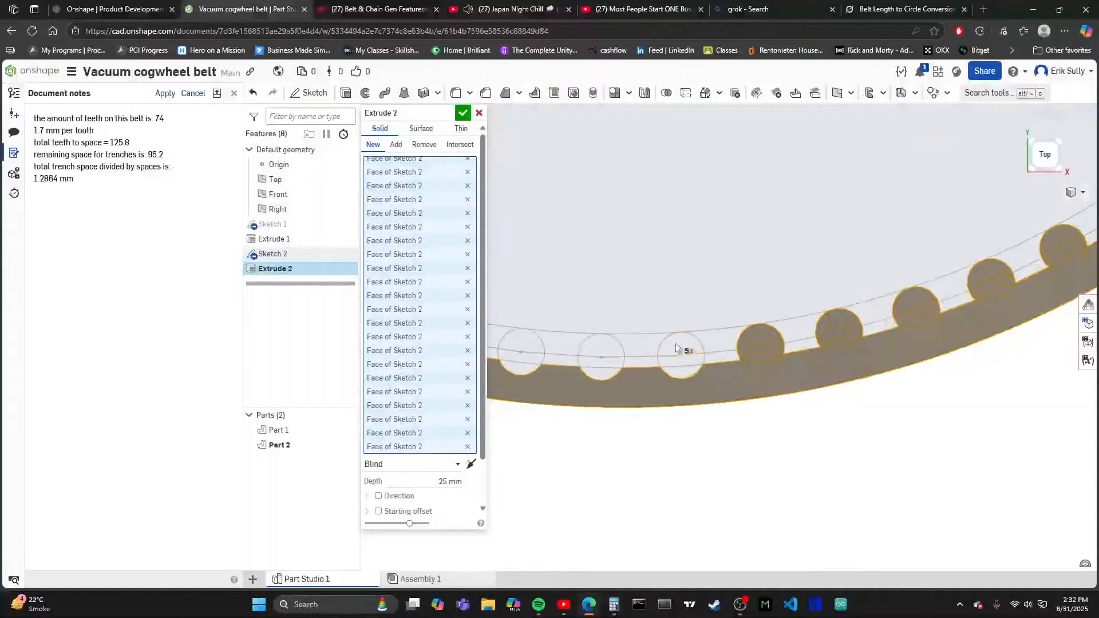
left_click(674, 364)
scroll(680, 373, "down", 2)
scroll(698, 375, "up", 2)
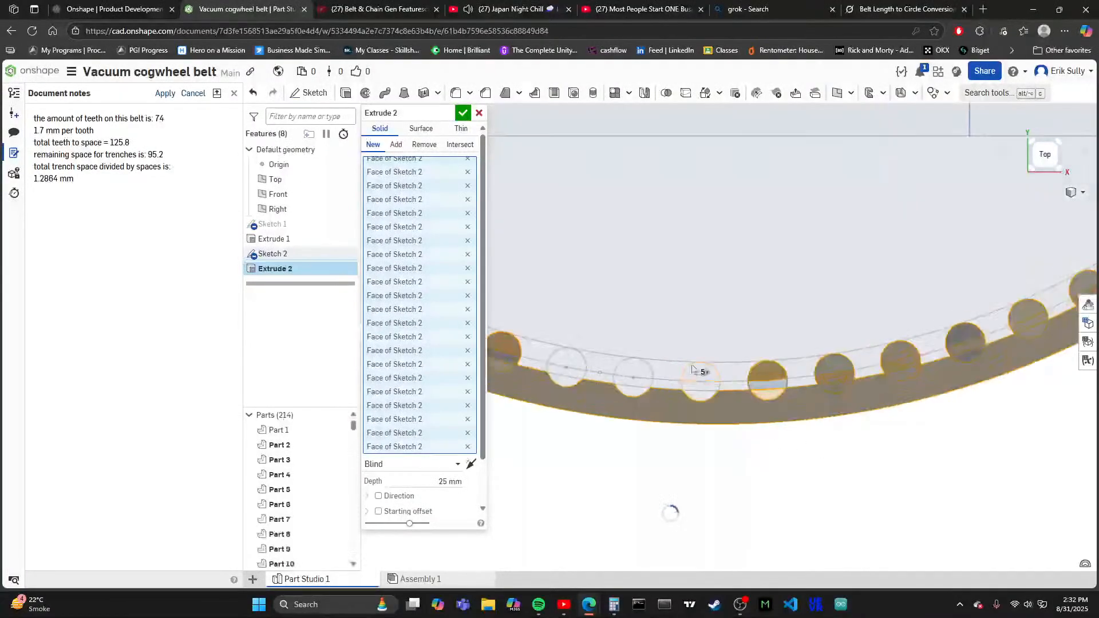
left_click(696, 394)
scroll(873, 451, "down", 2)
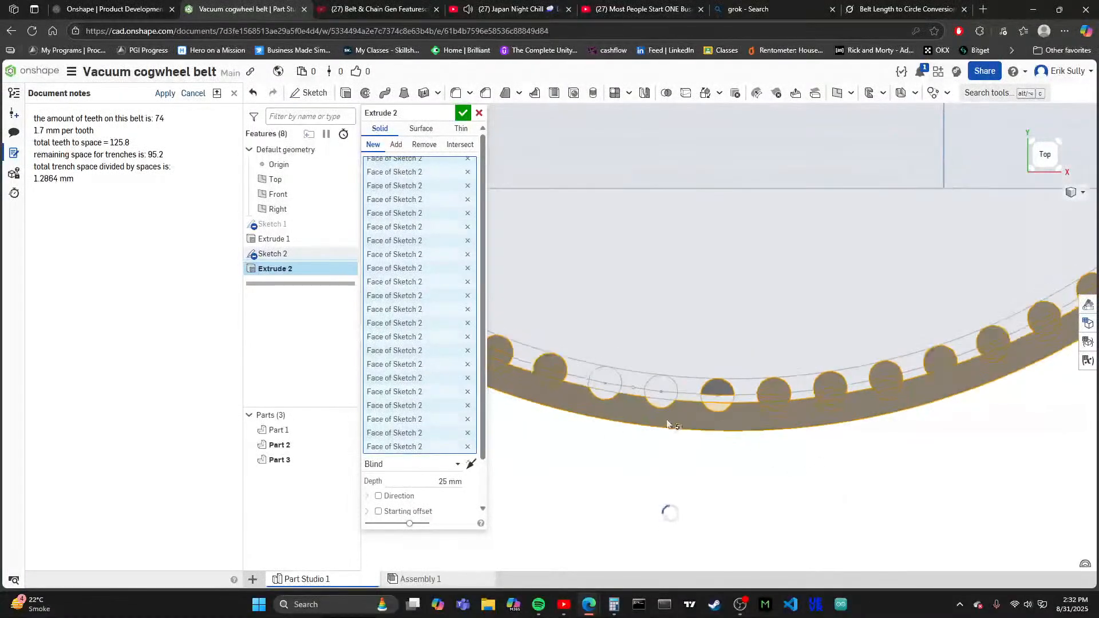
- Add all regions of the last two unselected tooth circles, just past the ring's lowest point, and accept the extrusion
scroll(659, 383, "up", 3)
left_click(677, 381)
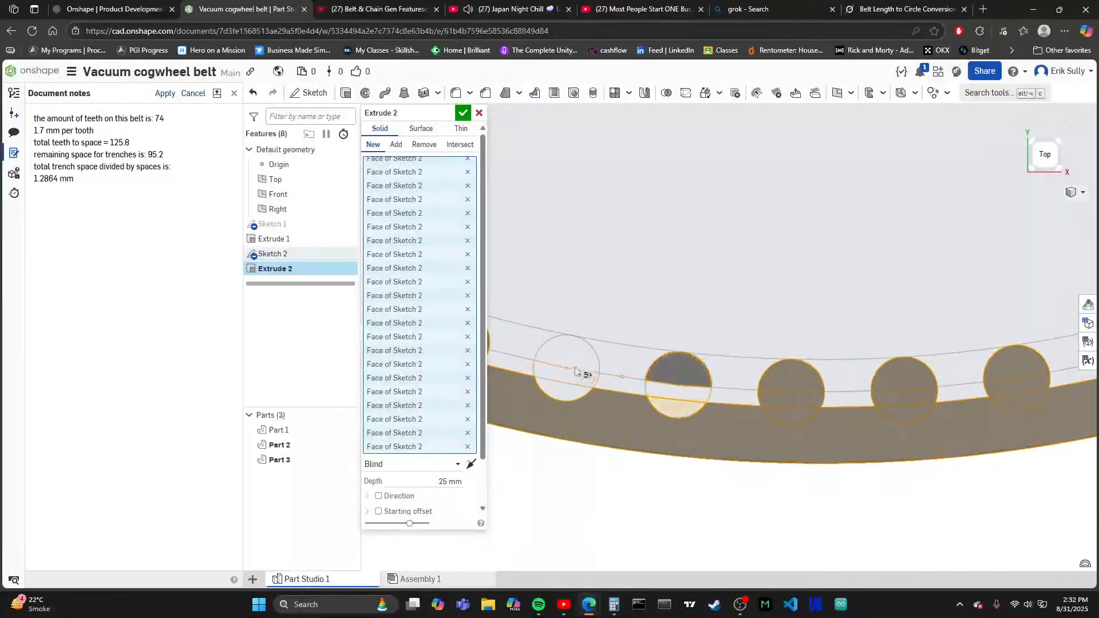
left_click(571, 392)
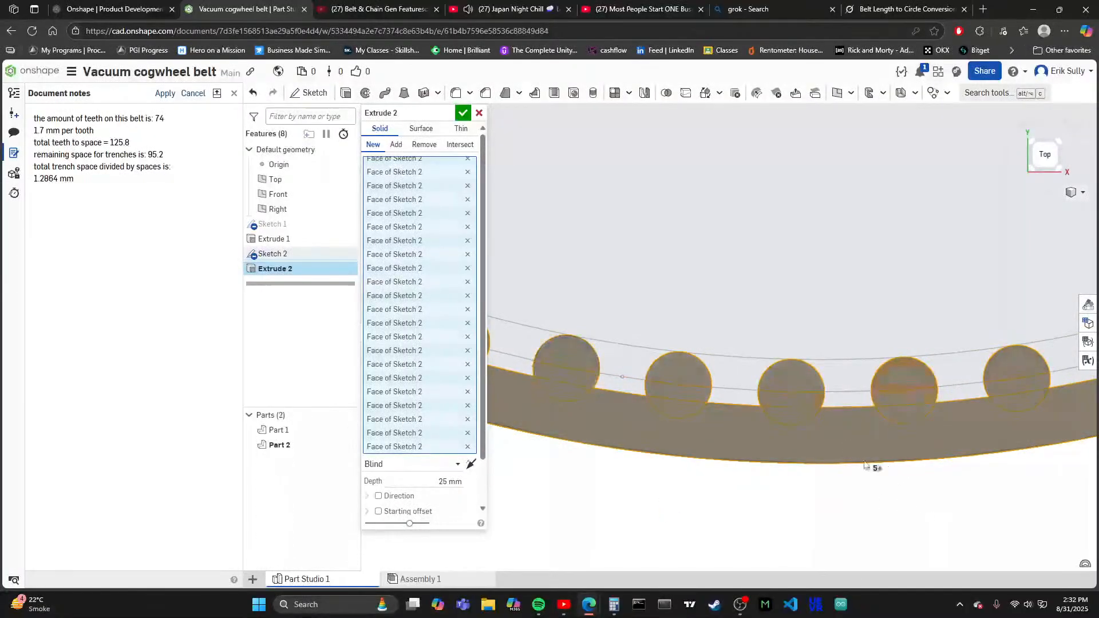
scroll(743, 329, "down", 4)
scroll(802, 429, "down", 3)
scroll(796, 438, "up", 3)
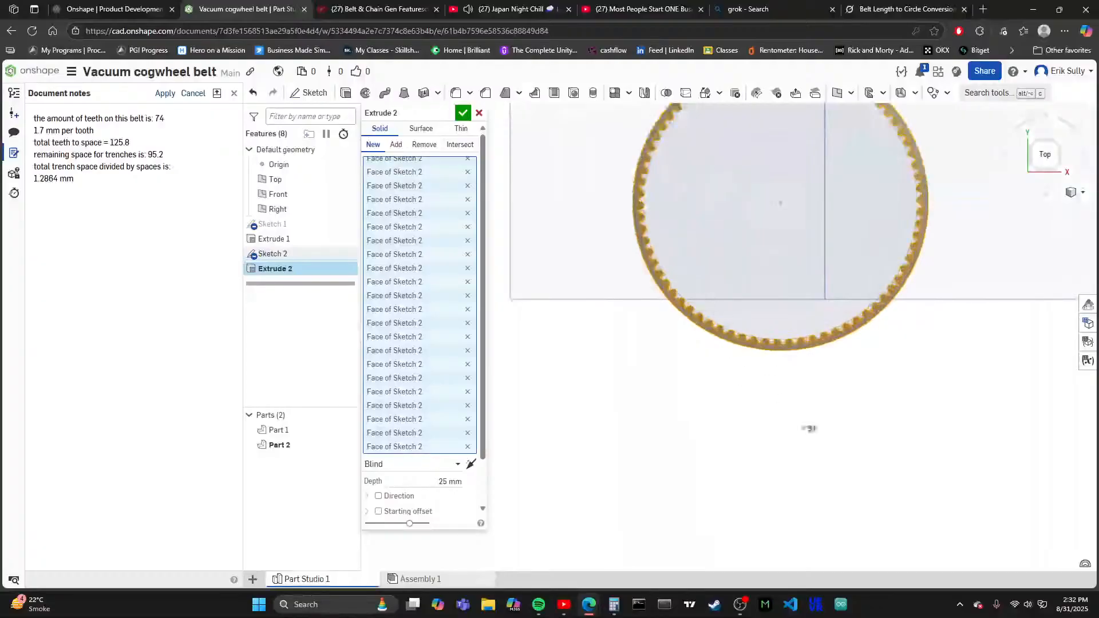
scroll(810, 429, "down", 3)
left_click(462, 112)
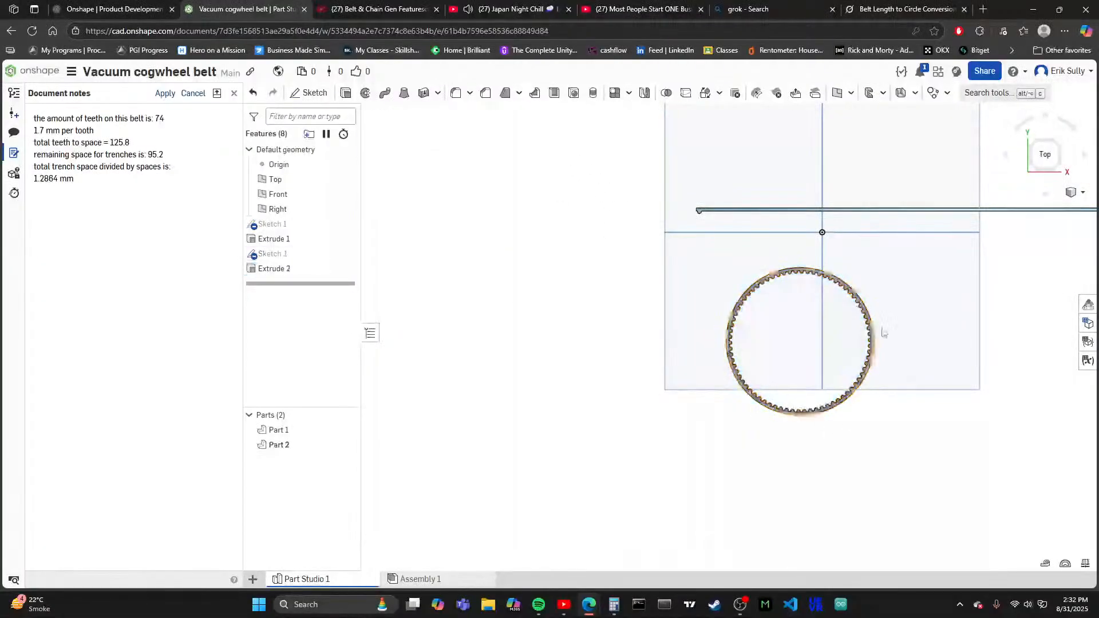
- Edit the toothed ring's extrusion and set its depth to 7.47 mm
scroll(801, 393, "up", 5)
scroll(713, 416, "up", 2)
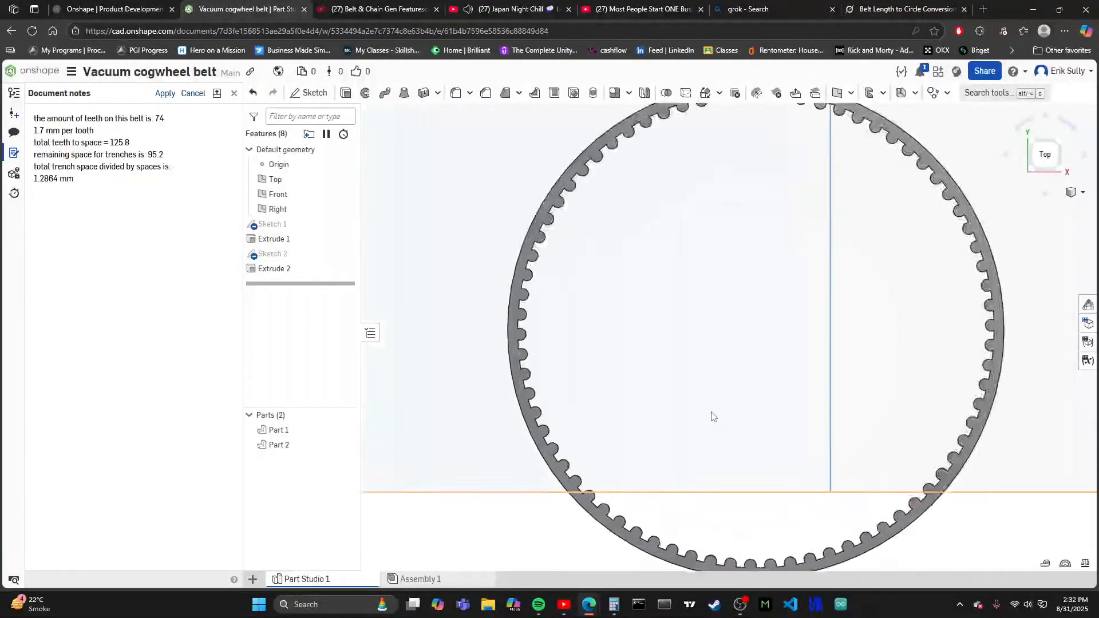
scroll(715, 416, "down", 1)
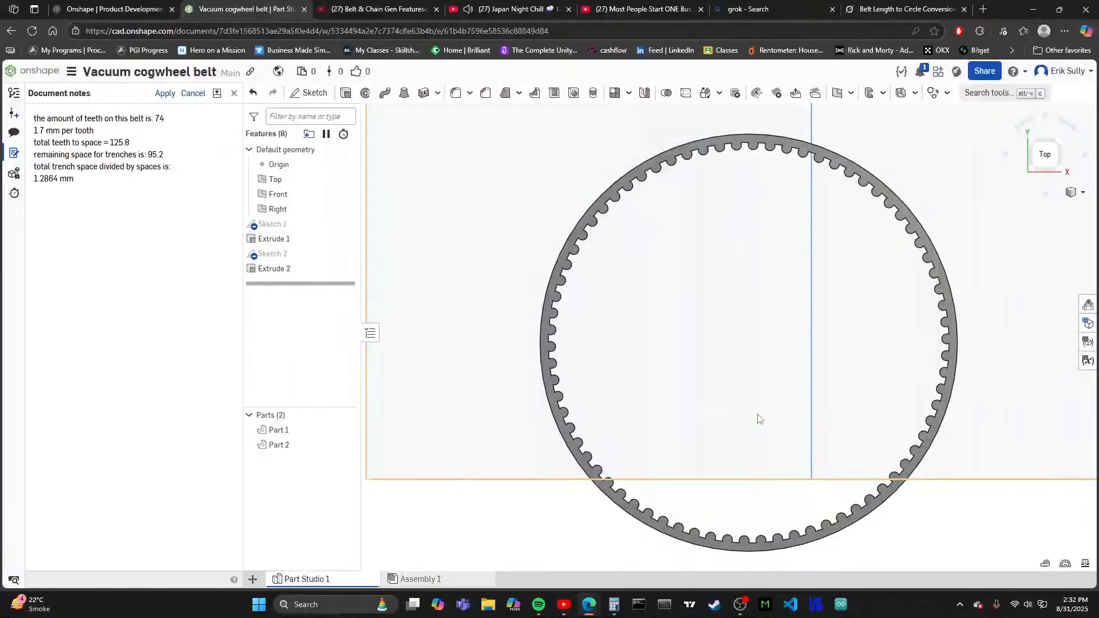
left_click(1035, 172)
scroll(764, 367, "up", 4)
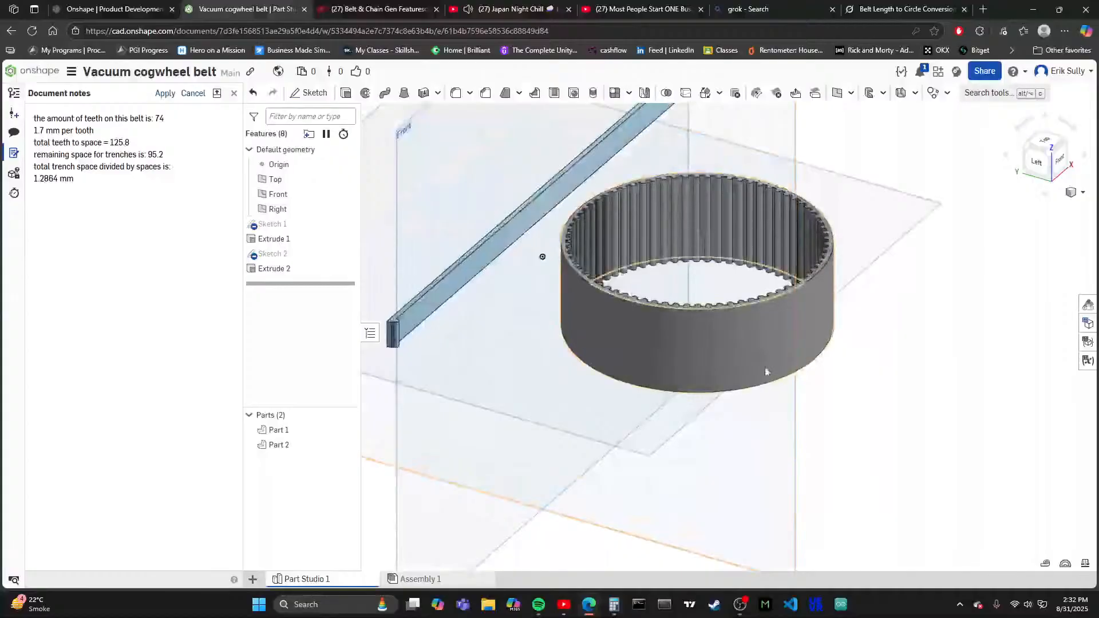
double_click(286, 269)
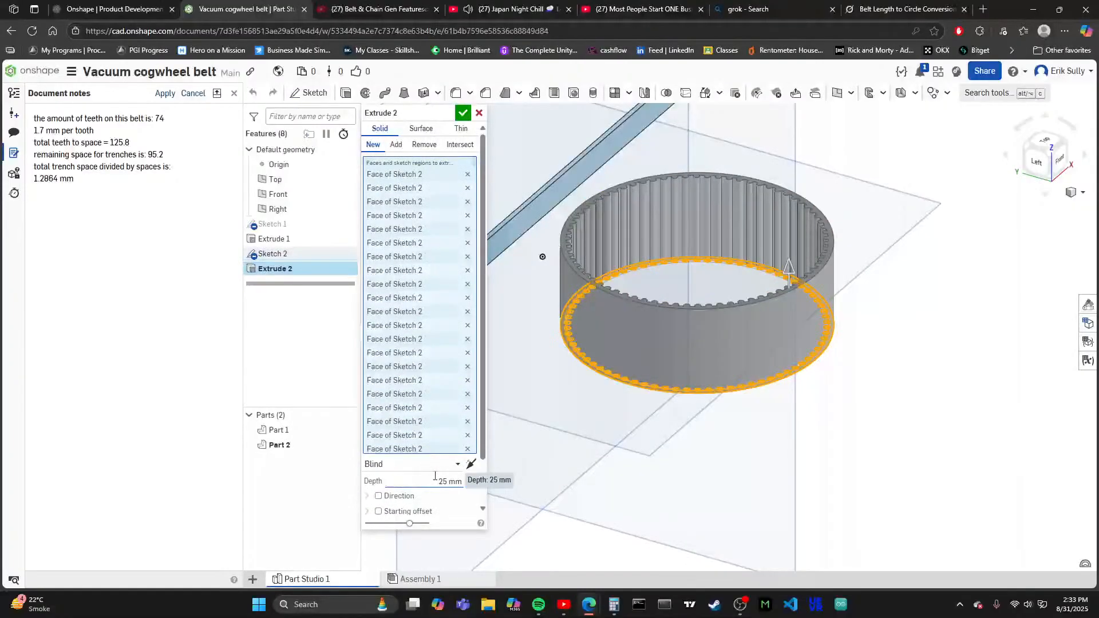
left_click(454, 480)
type("7.47")
key("Return")
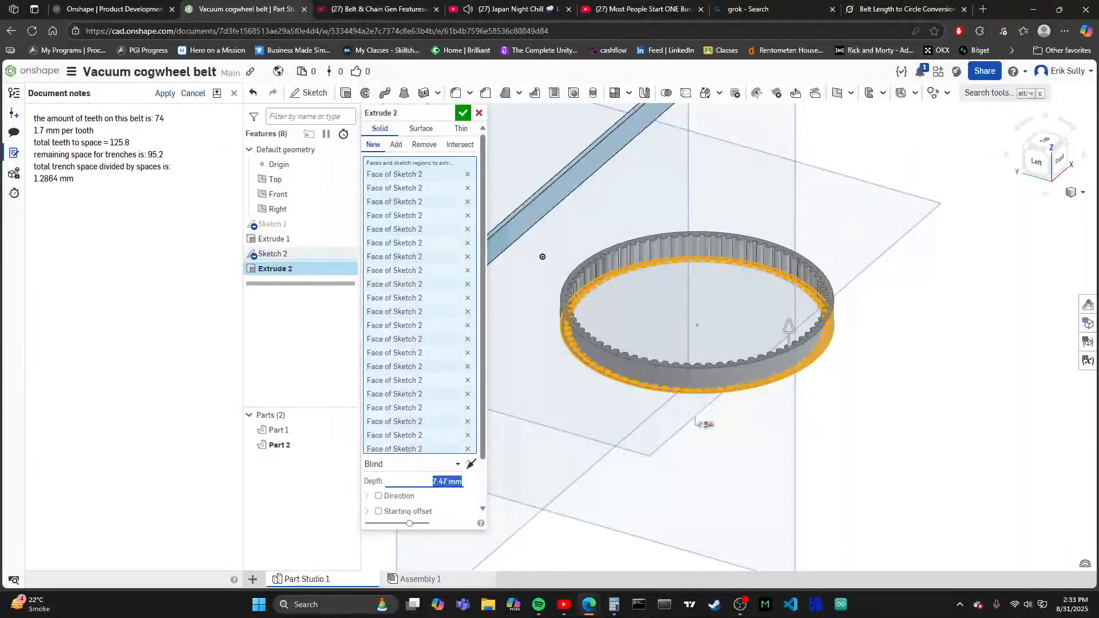
left_click(466, 113)
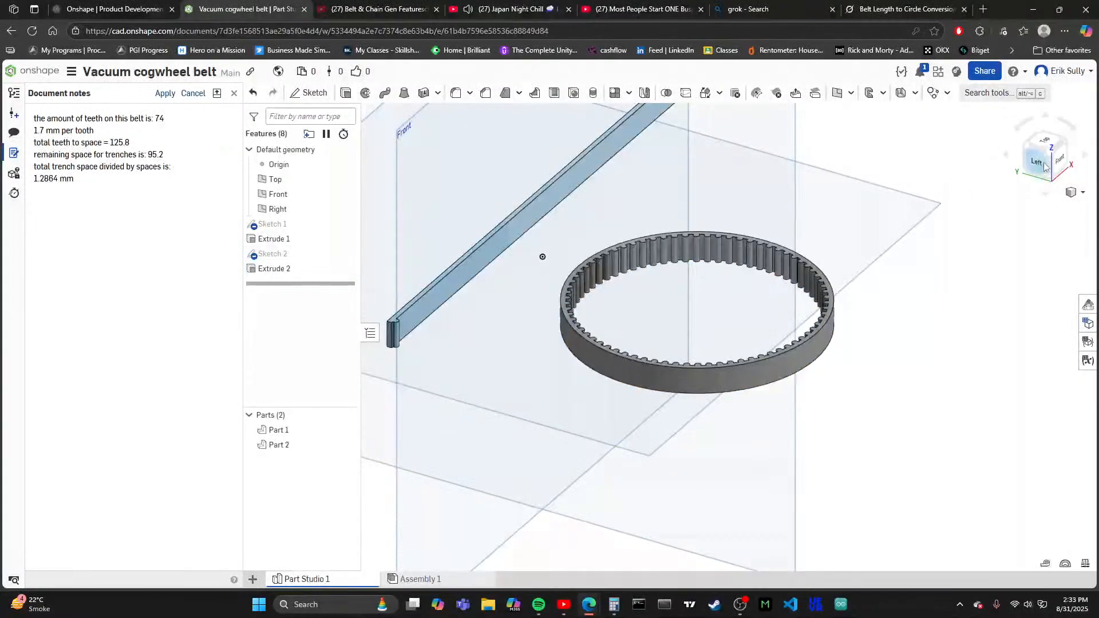
- Compare the ring's height with the straight belt strip from the side, and switch to eufyMake Studio
key("shift+3")
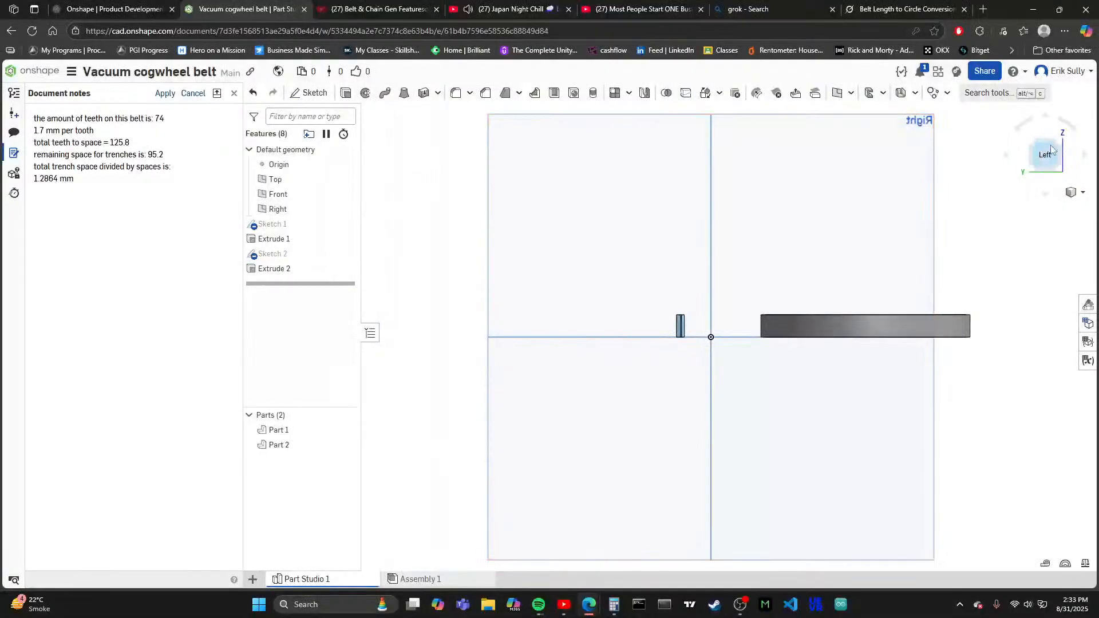
left_click(1063, 146)
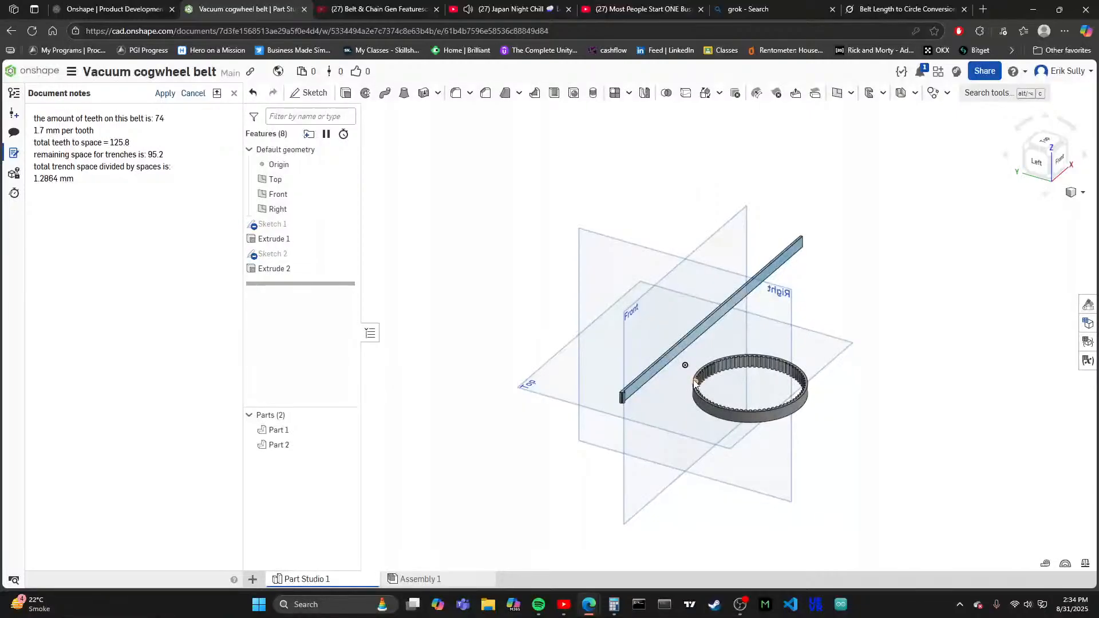
left_click(772, 605)
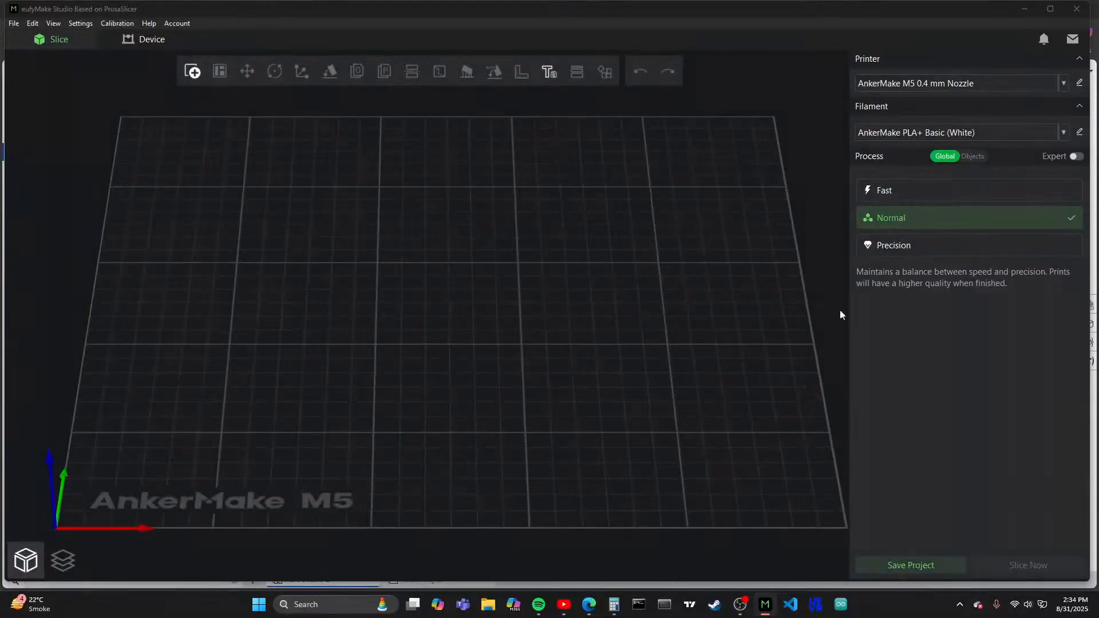
- Look through the filament presets offered for the AnkerMake M5 0.4 mm nozzle printer, keeping the current selection
left_click(922, 85)
left_click(927, 109)
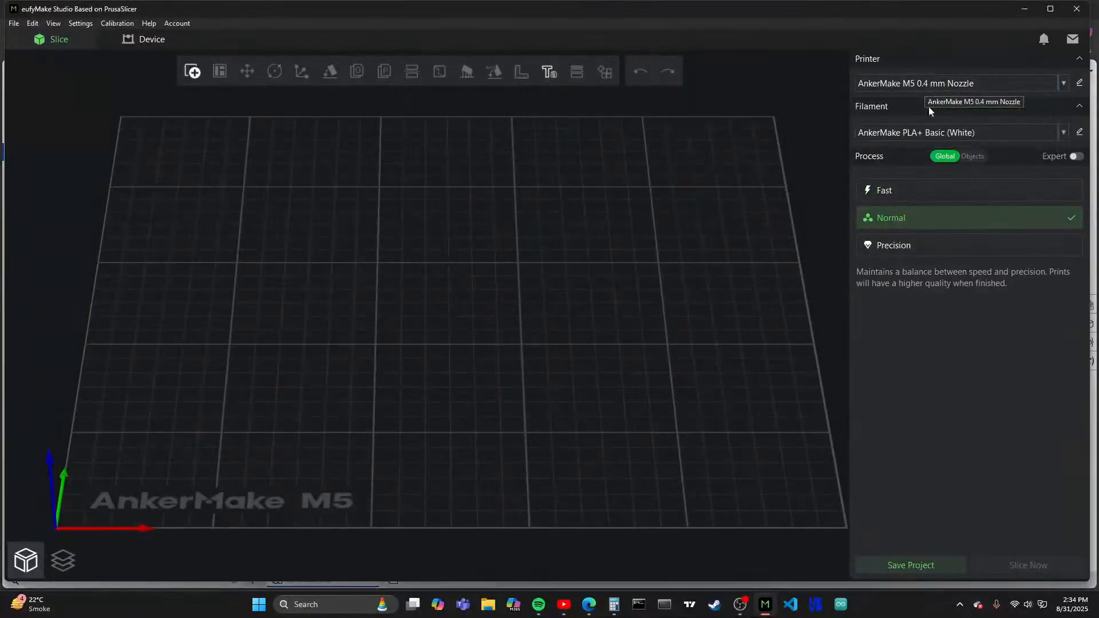
left_click(922, 135)
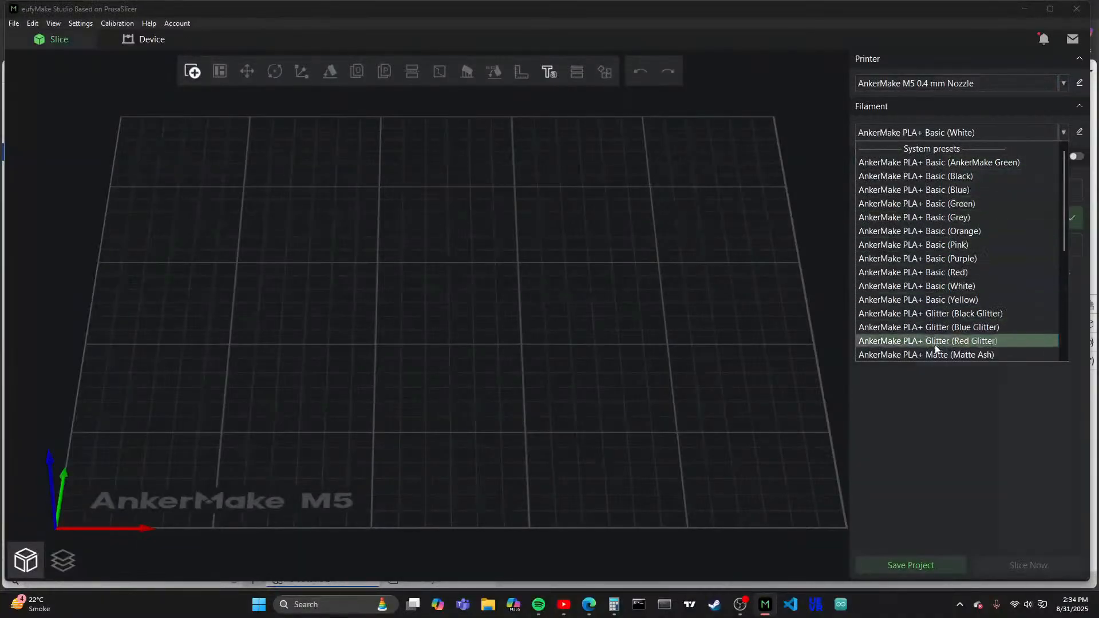
scroll(970, 314, "down", 5)
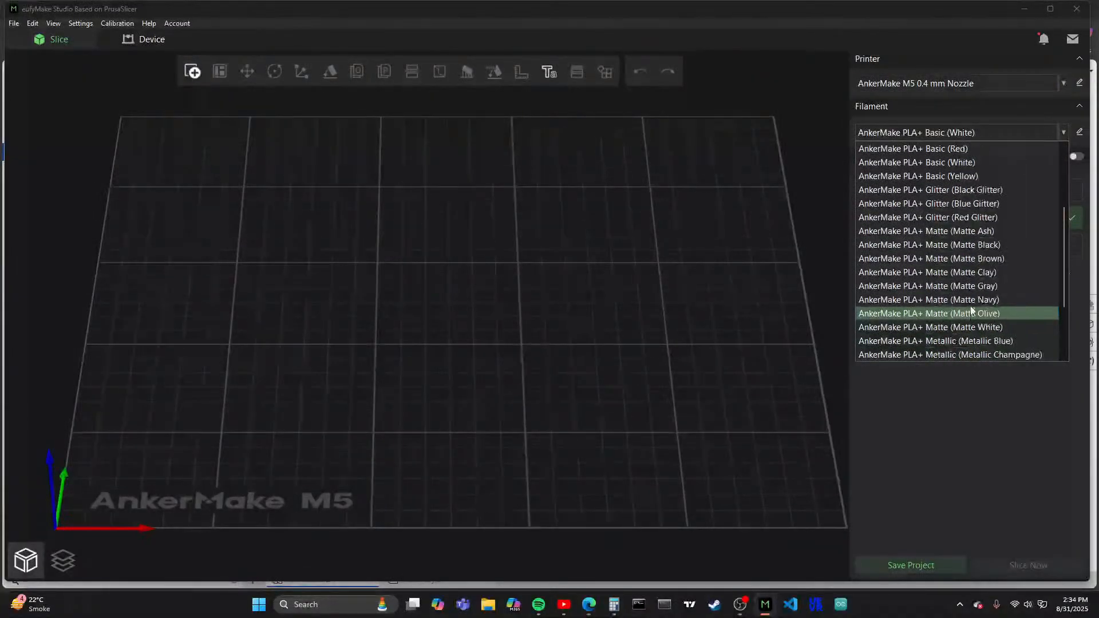
scroll(971, 309, "down", 1)
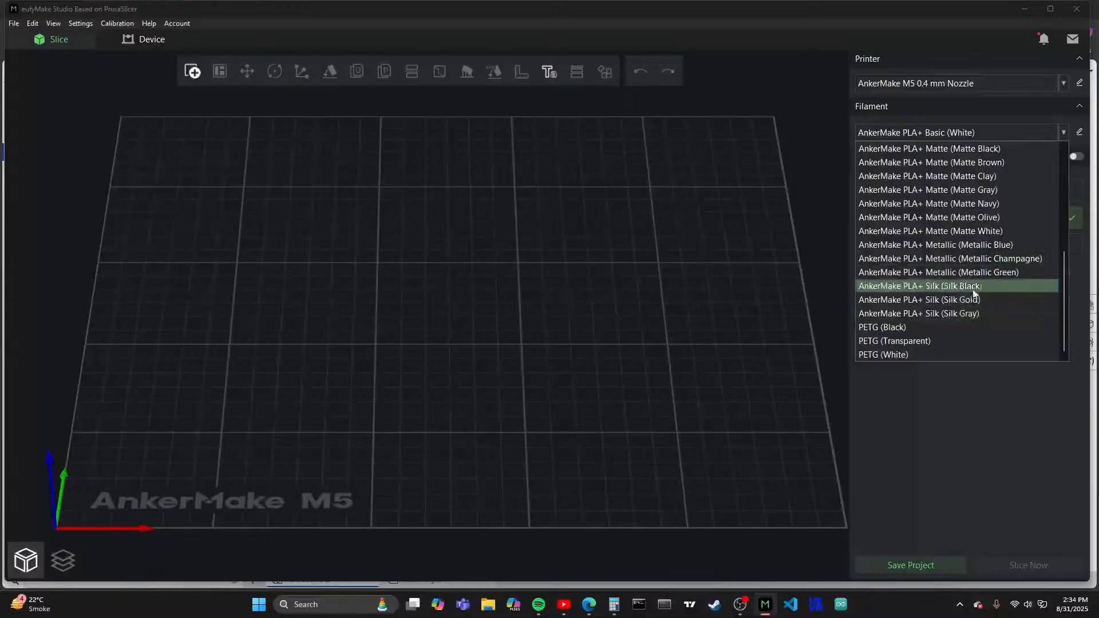
scroll(960, 321, "up", 2)
scroll(961, 321, "up", 4)
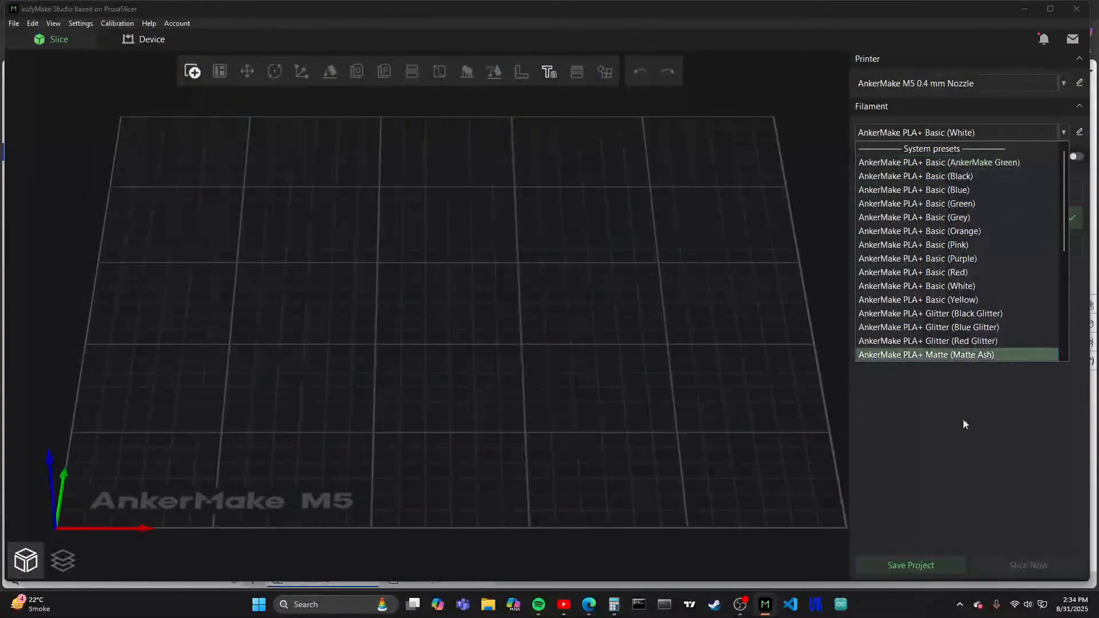
left_click(921, 395)
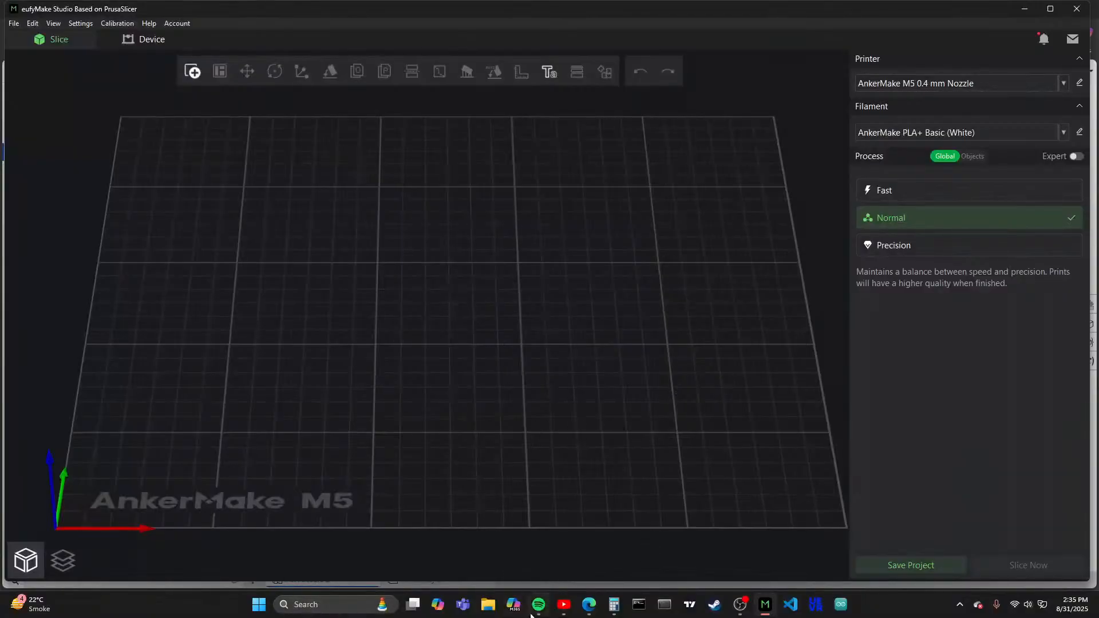
- Switch to the Vacuum cogwheel belt document in Onshape and hide the straight belt strip
mouse_move(588, 604)
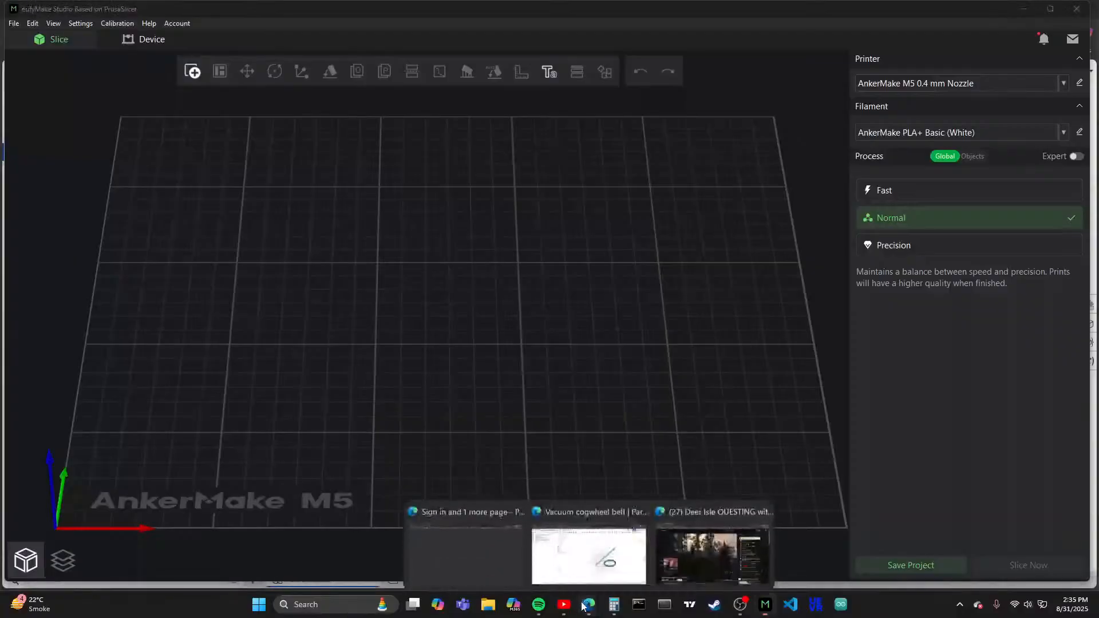
left_click(589, 550)
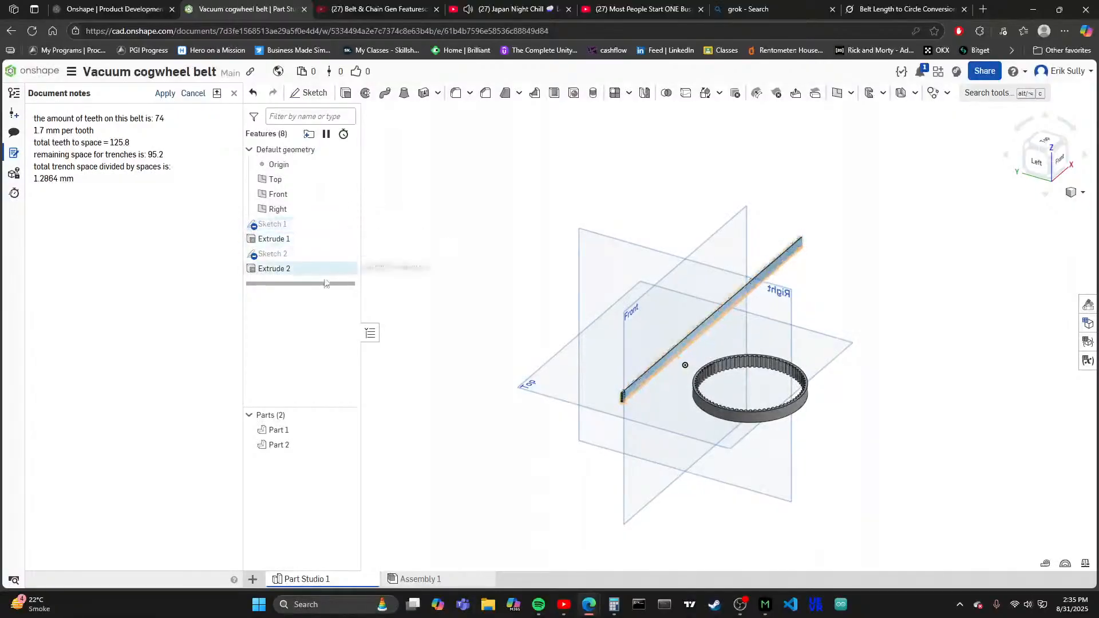
left_click(295, 445)
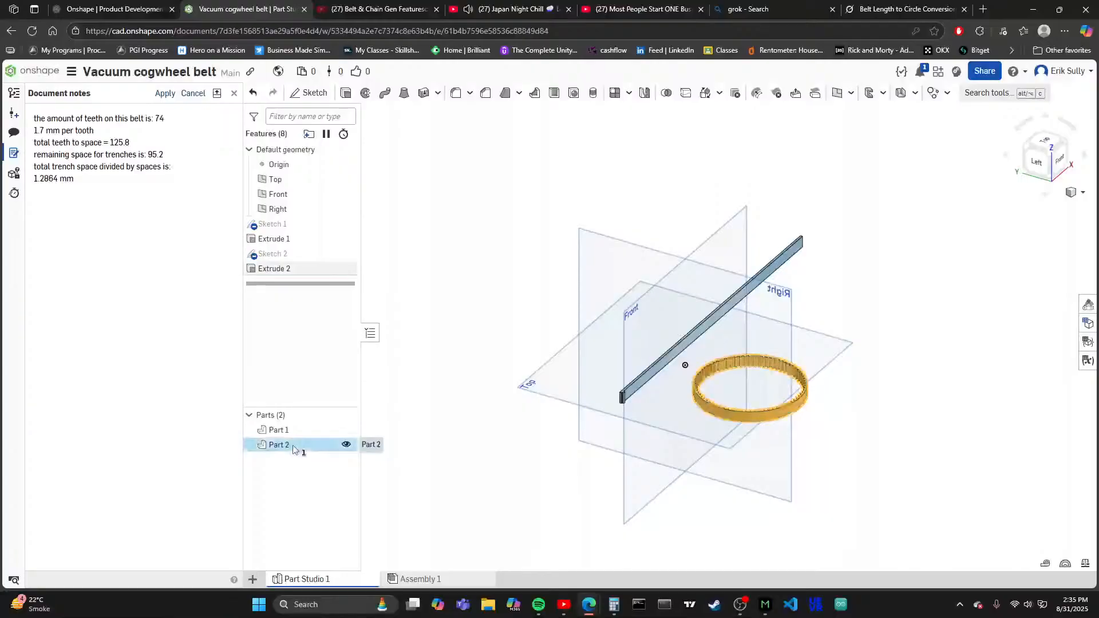
left_click(321, 431)
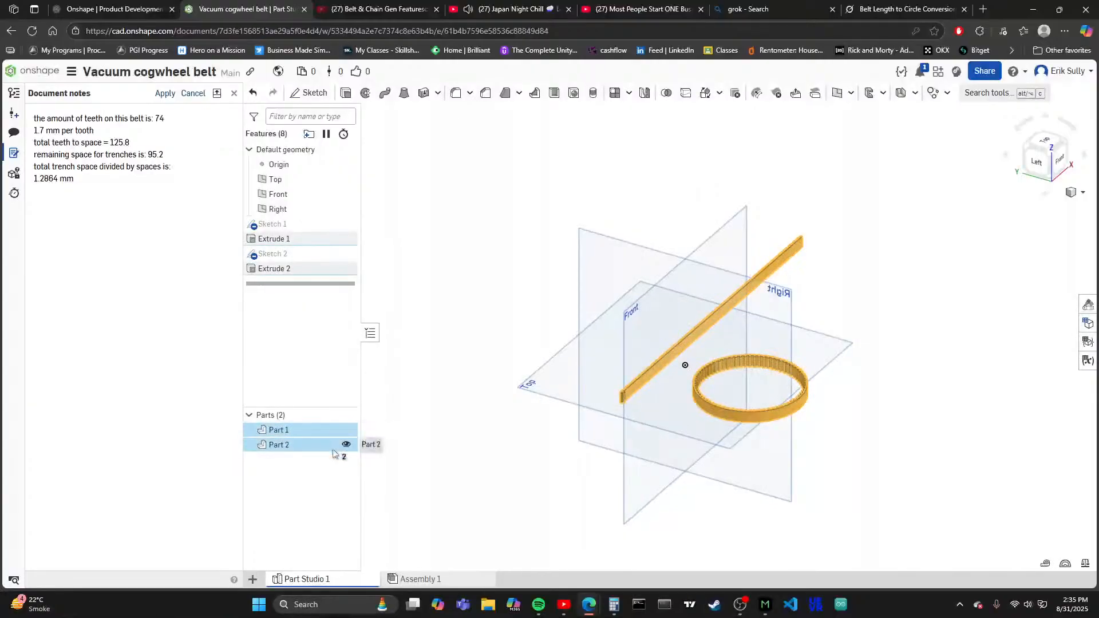
left_click(346, 431)
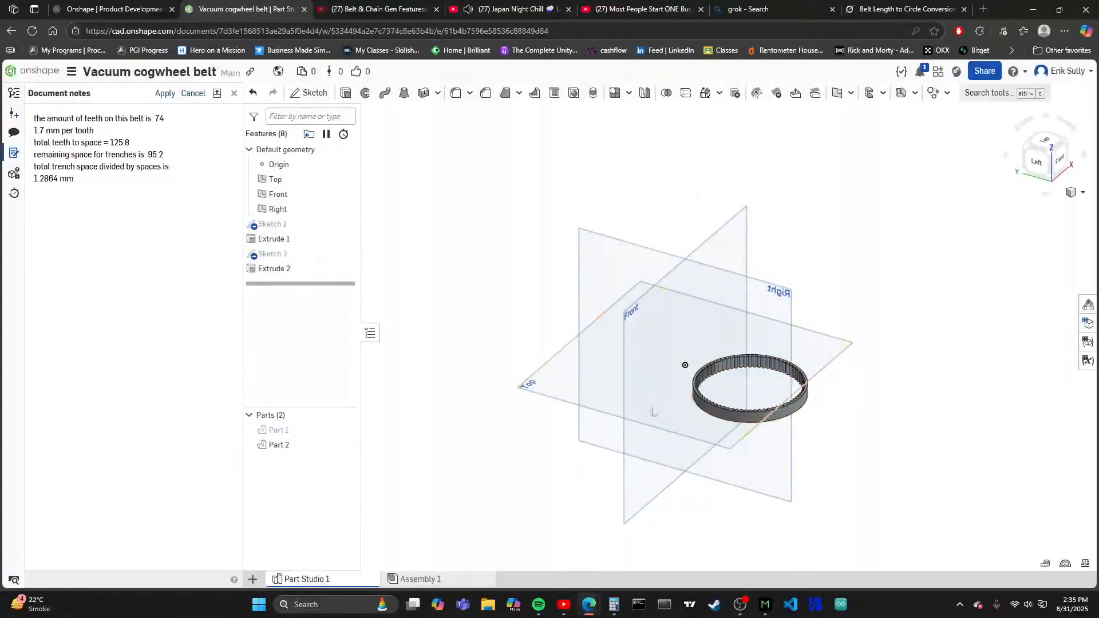
- Examine the ring's inner teeth up close at an angle and from the top, returning to an isometric view
scroll(804, 439, "up", 3)
scroll(802, 439, "up", 4)
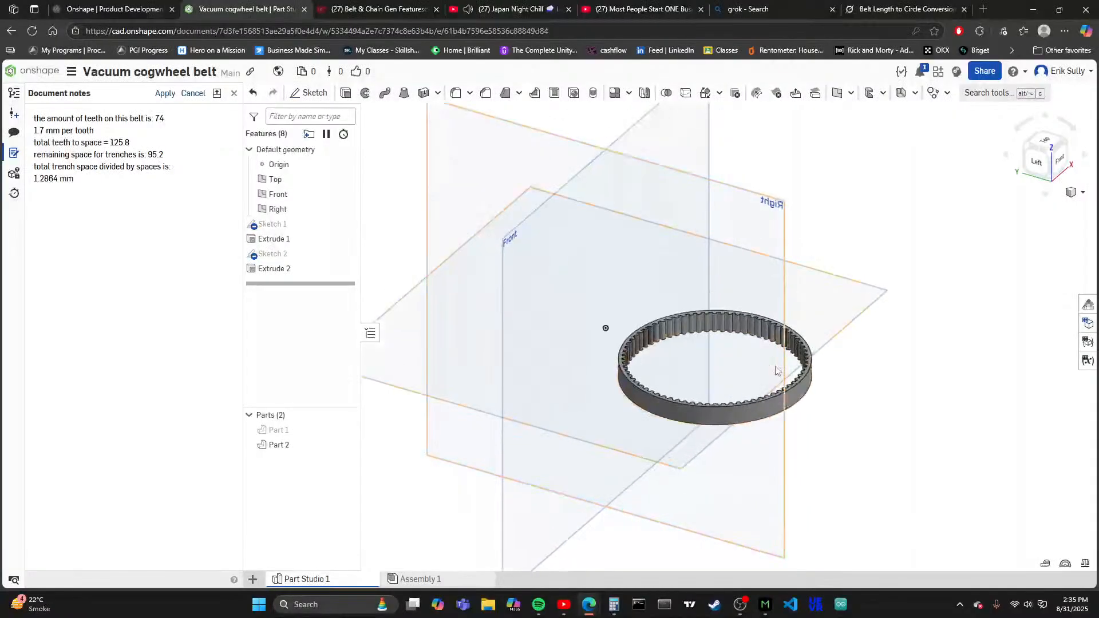
scroll(796, 326, "up", 3)
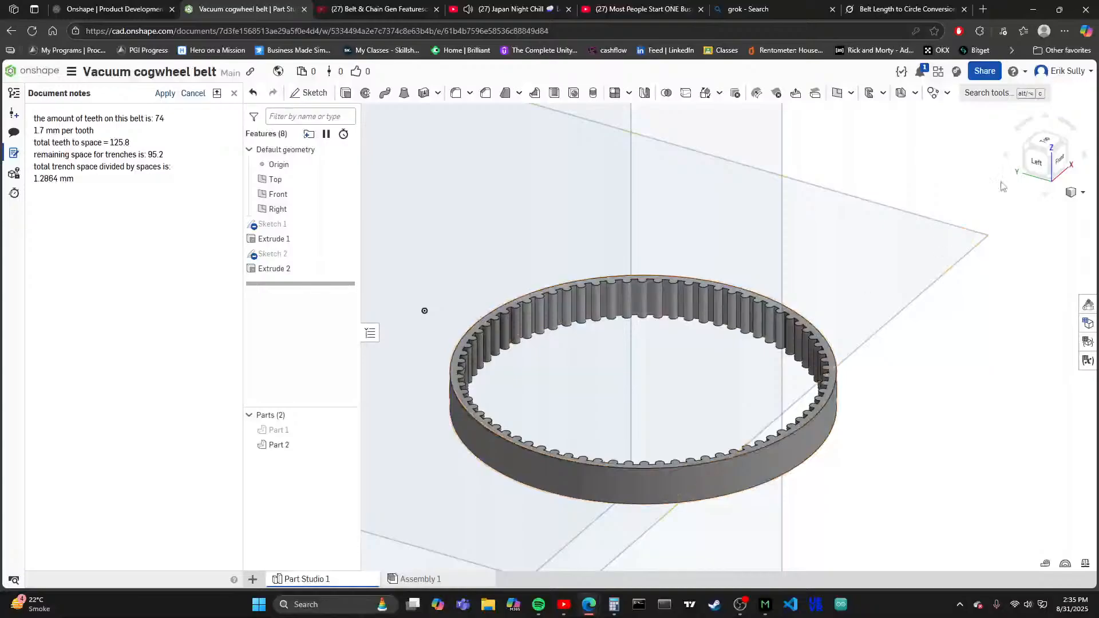
scroll(618, 374, "up", 3)
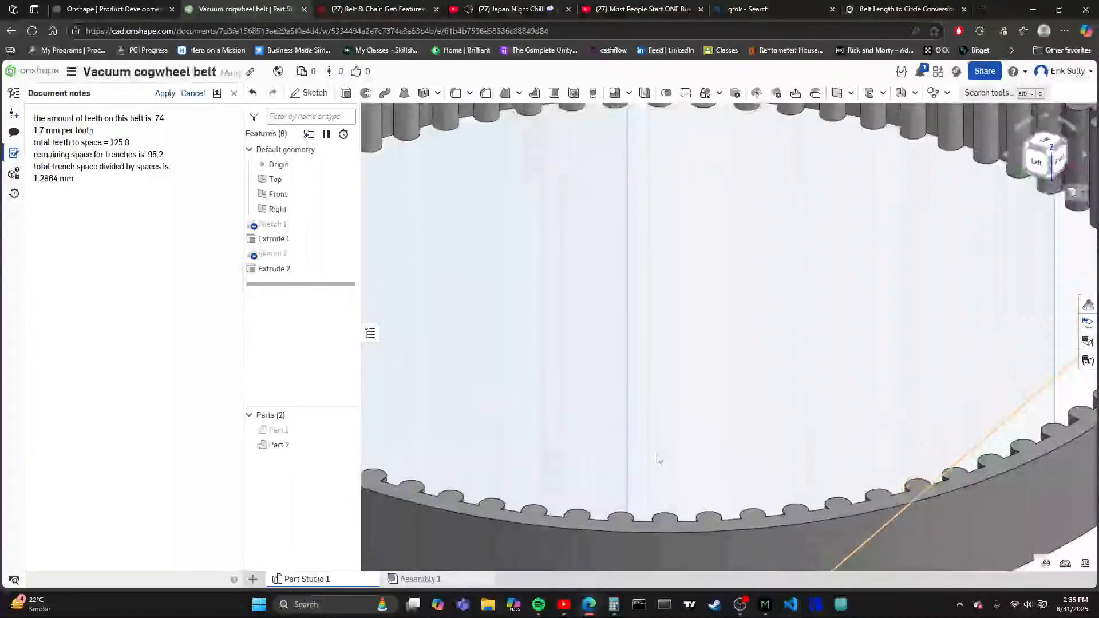
scroll(657, 361, "up", 2)
scroll(641, 378, "down", 3)
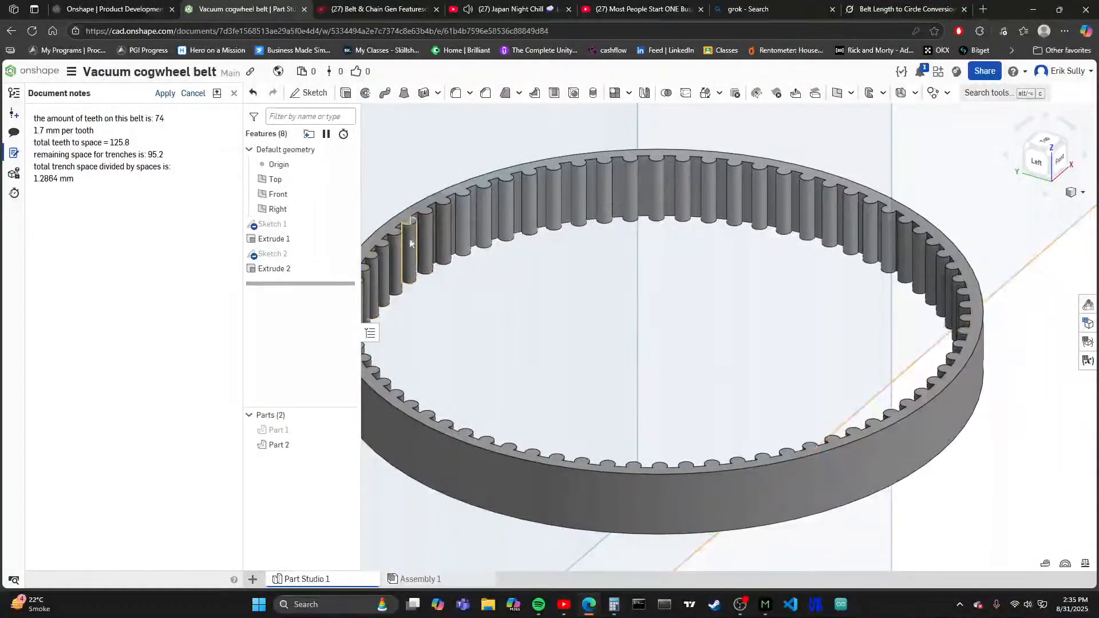
left_click(1047, 141)
scroll(682, 540, "up", 5)
scroll(682, 481, "down", 2)
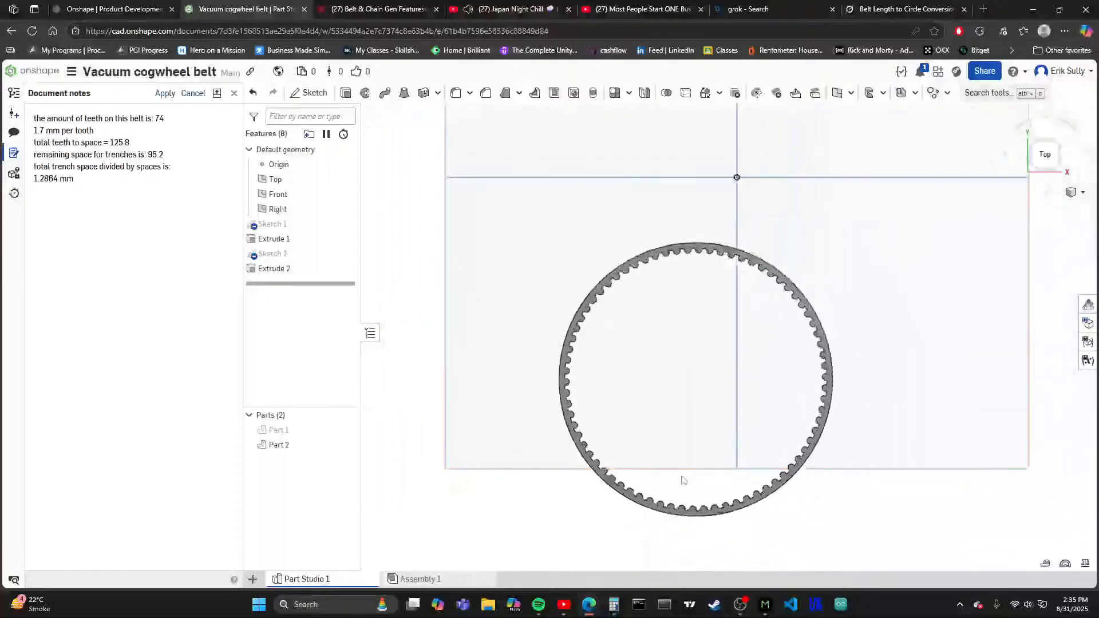
scroll(701, 407, "up", 3)
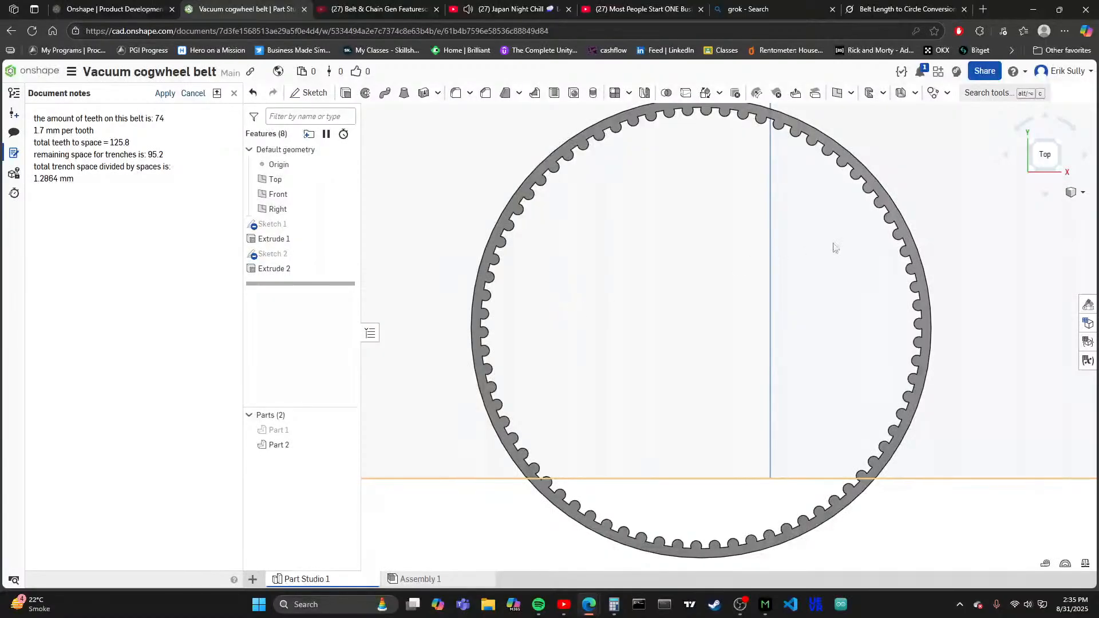
left_click(1030, 172)
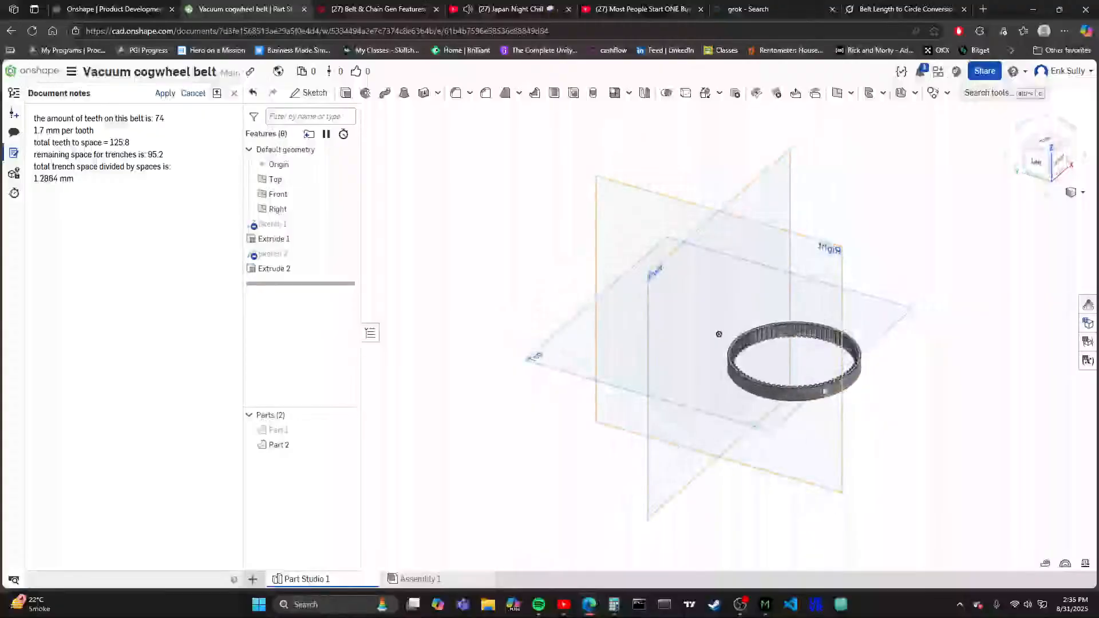
key("f")
- Export the Part Studio as a binary STL in millimetres at fine resolution and save the file Part Studio 1.stl
right_click(331, 580)
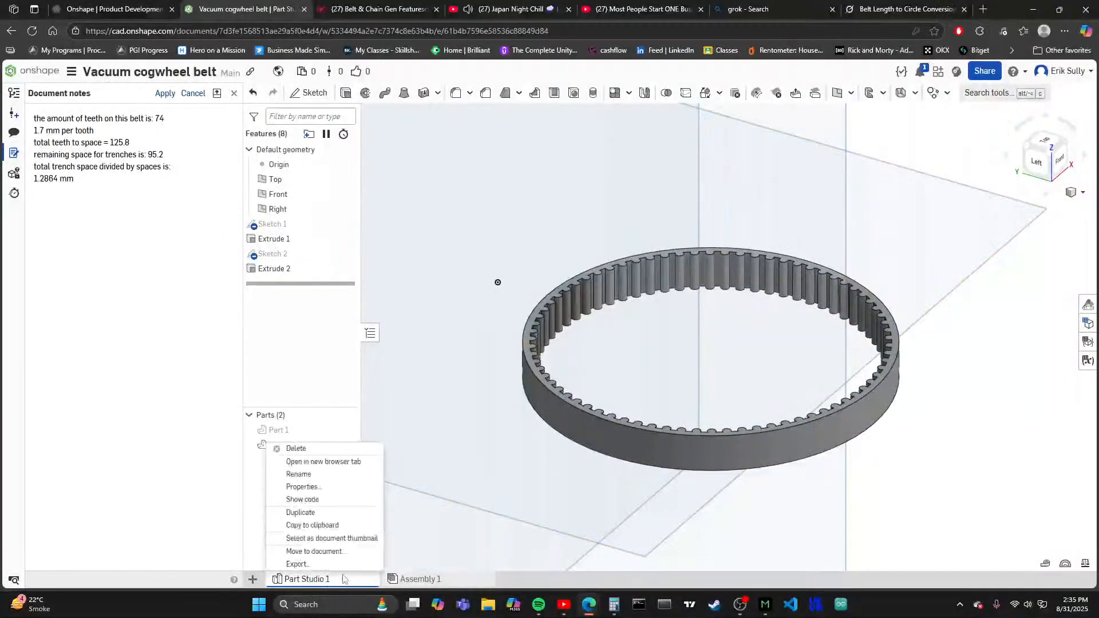
left_click(357, 558)
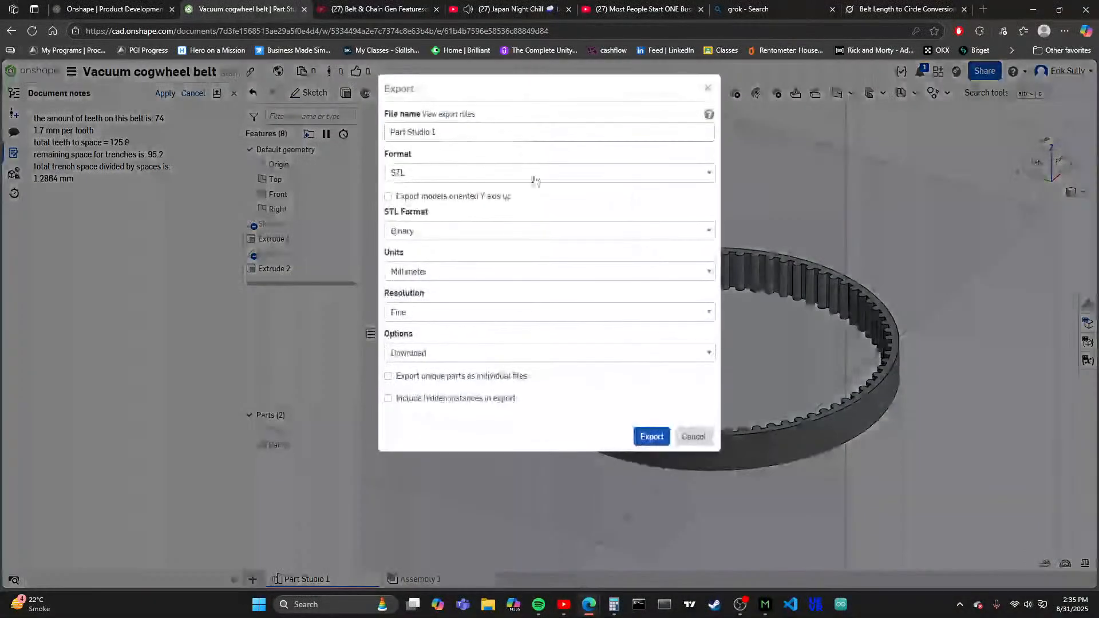
left_click(532, 139)
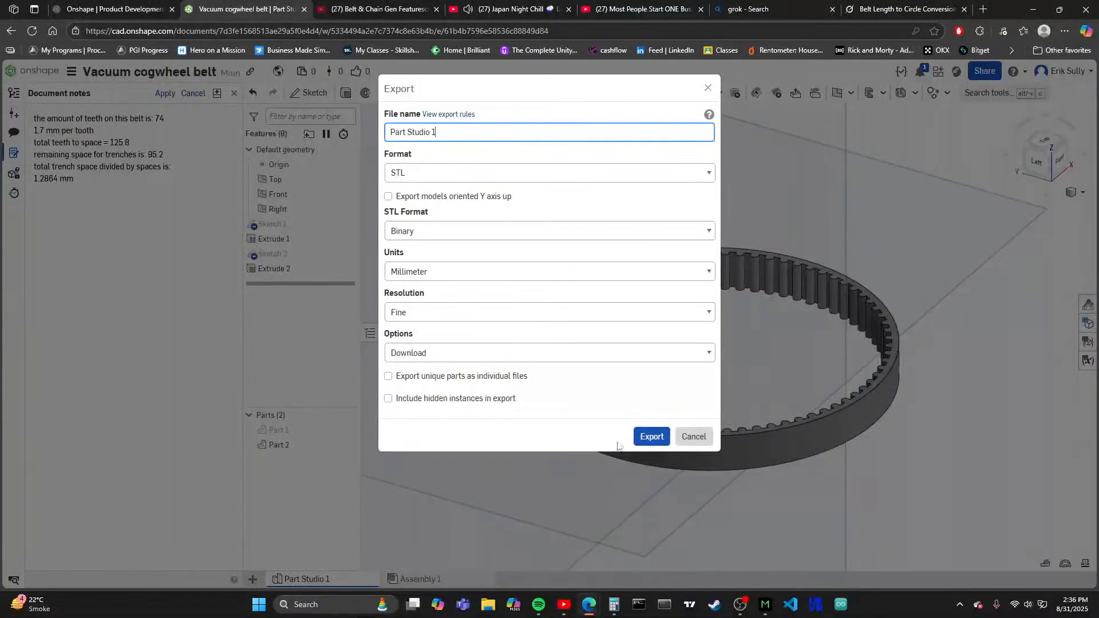
left_click(651, 438)
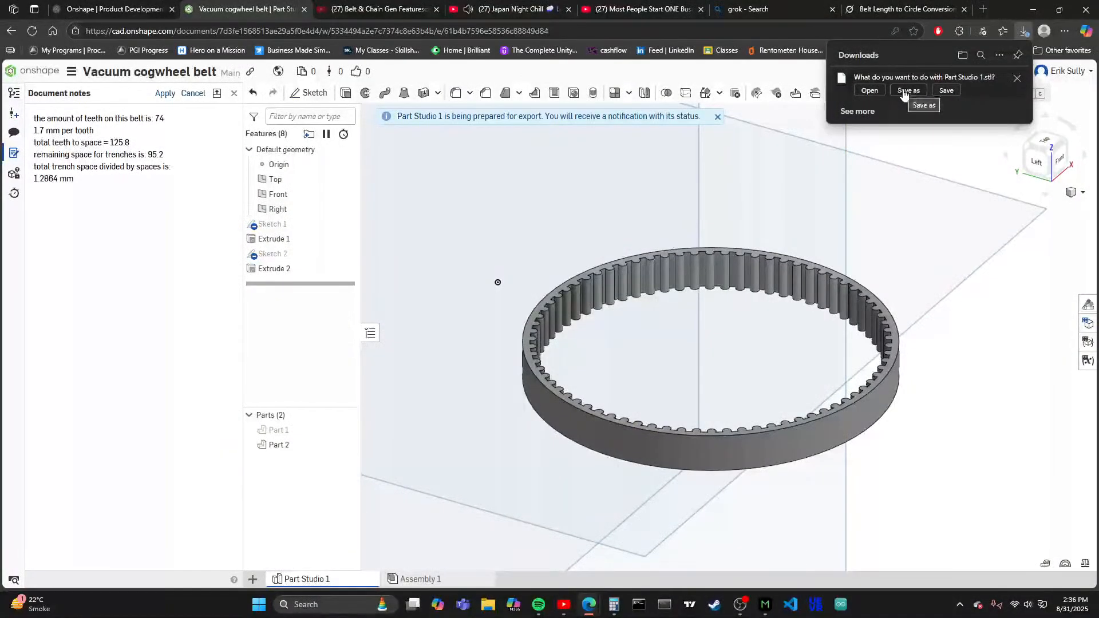
left_click(946, 91)
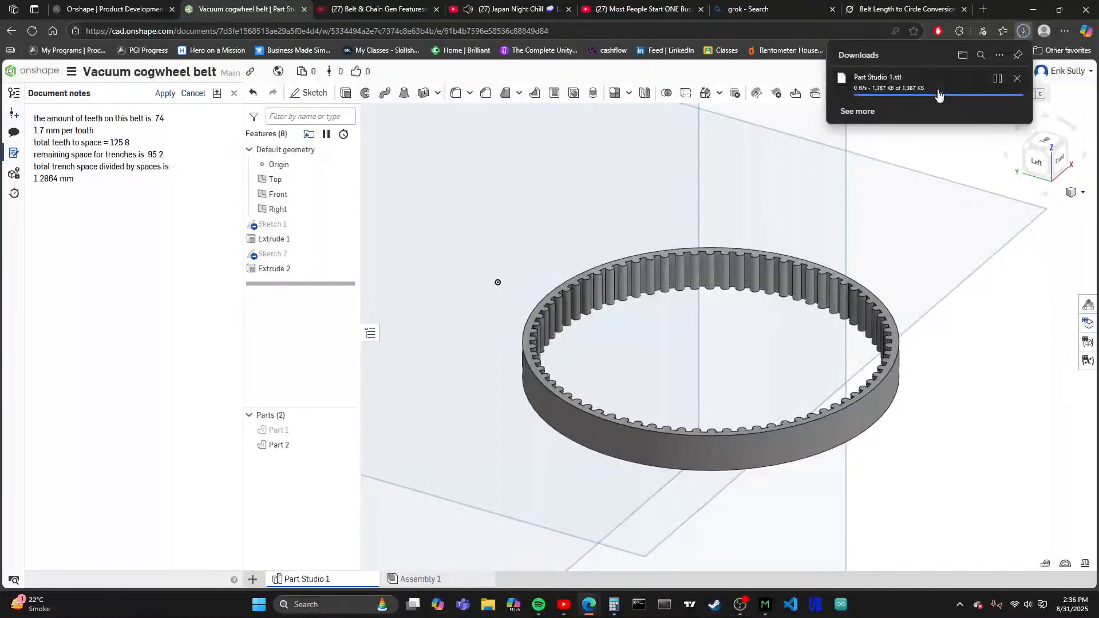